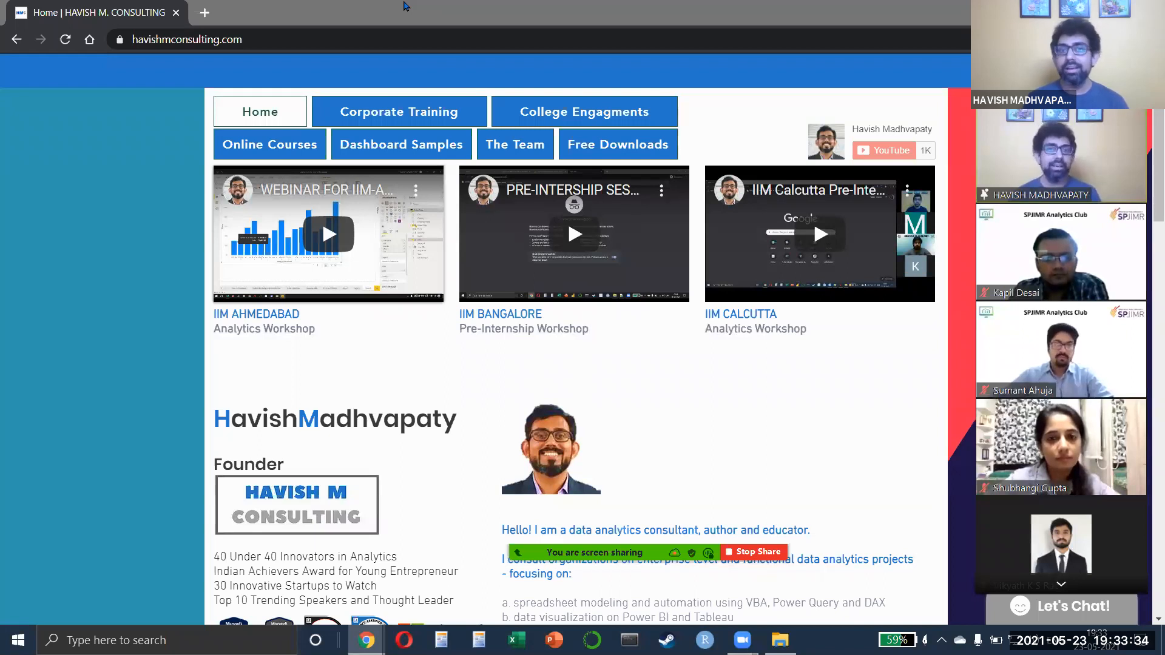
Step: Look through the homepage's recommendations, partner colleges and clients sections, and return to the beginning of the page
scroll(569, 346, down, 1)
scroll(569, 346, down, 15)
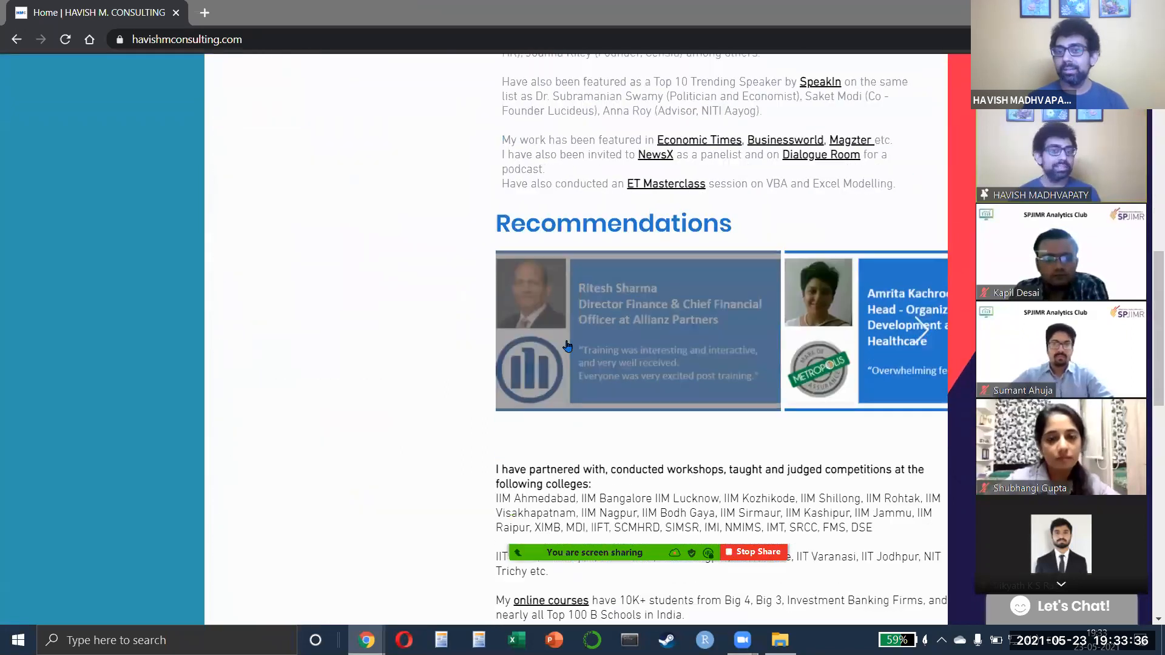
scroll(568, 345, up, 1)
scroll(568, 346, up, 2)
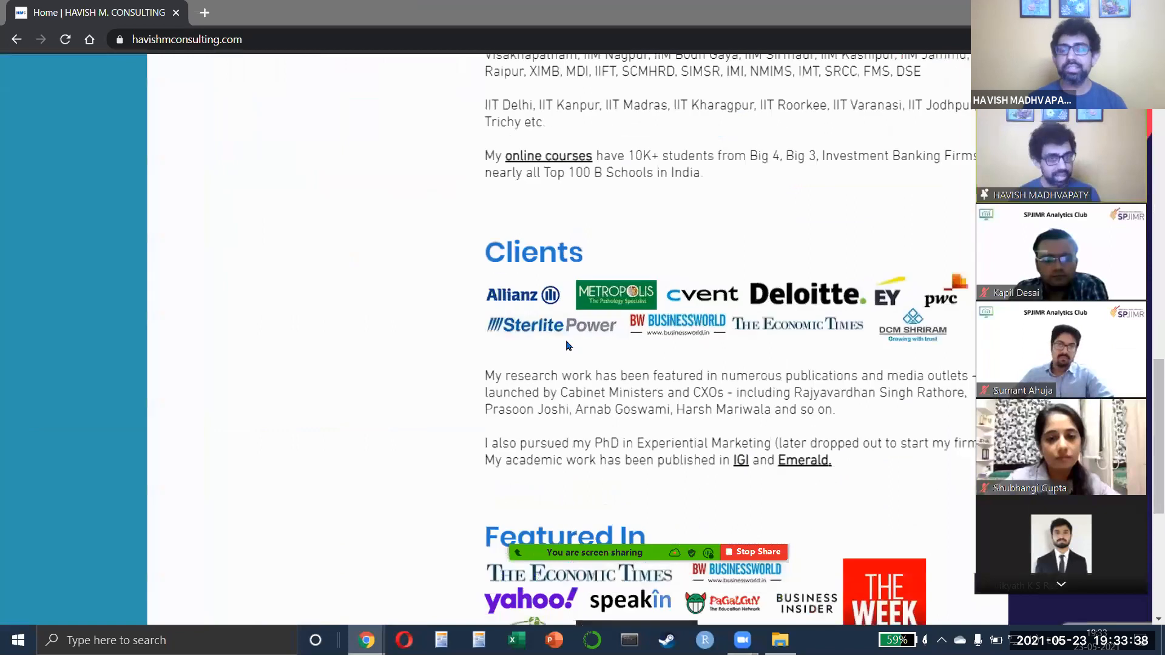
scroll(568, 346, right, 5)
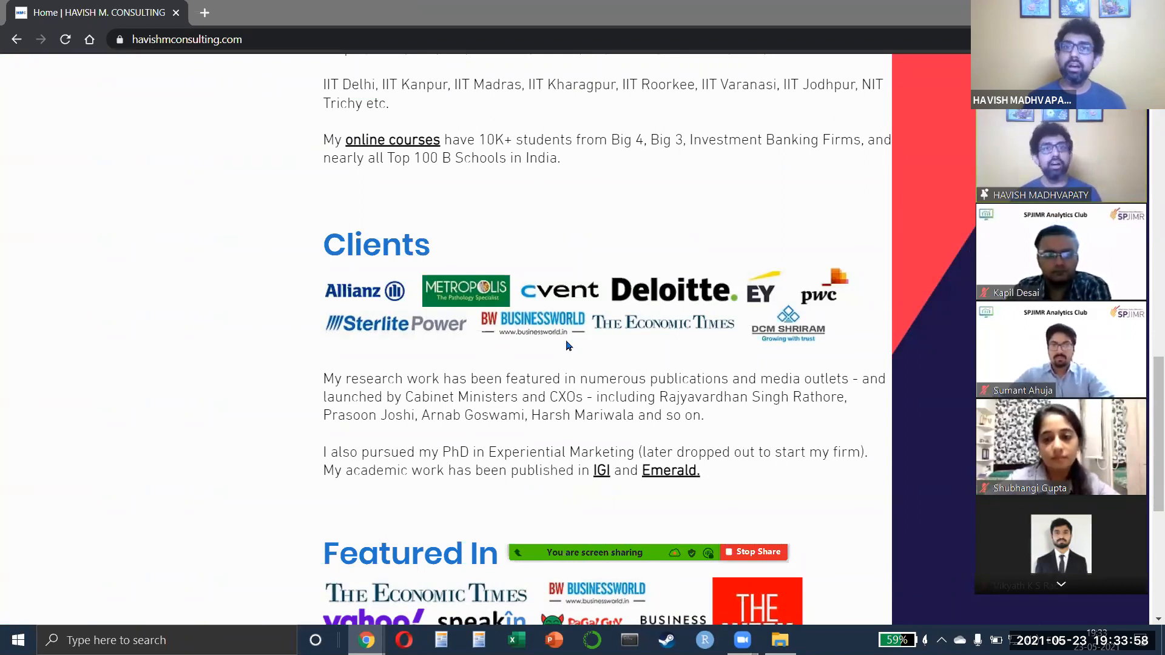
scroll(569, 346, up, 9)
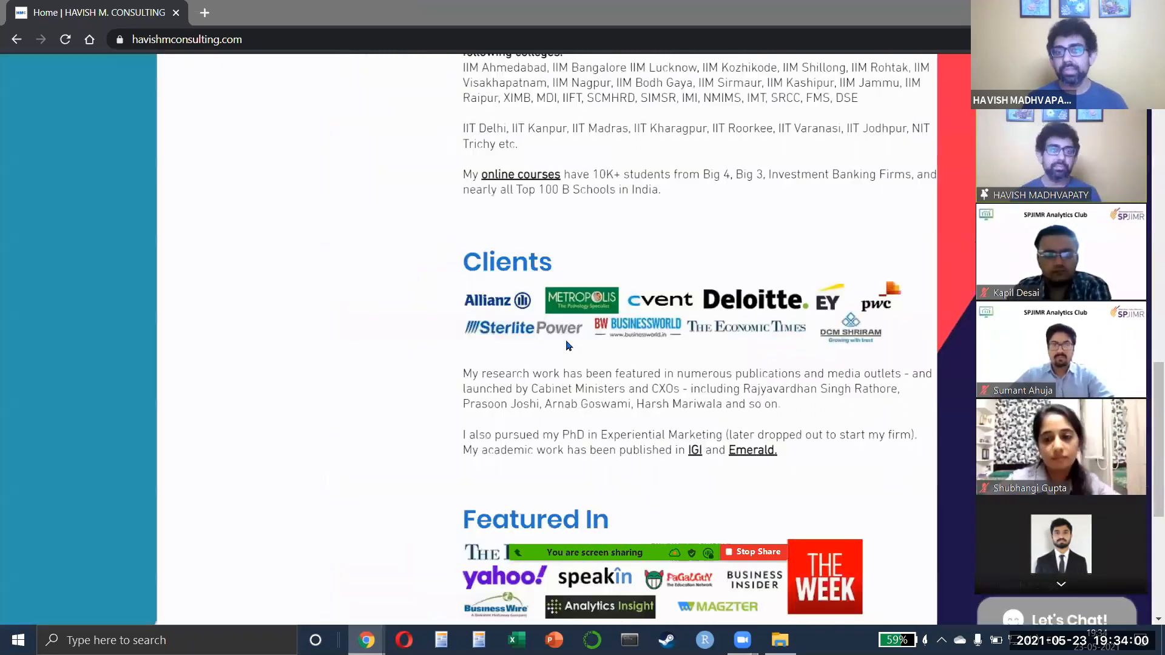
scroll(568, 346, up, 10)
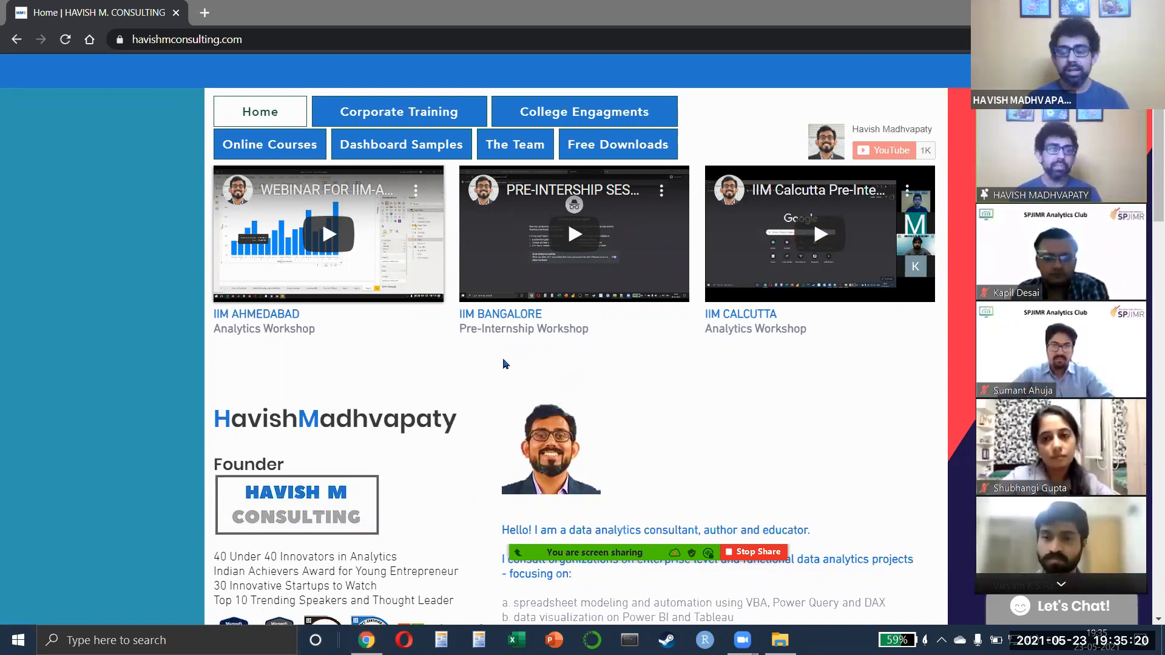
Step: Switch to Notepad++ to show the notes on Excel components
key(alt+Tab)
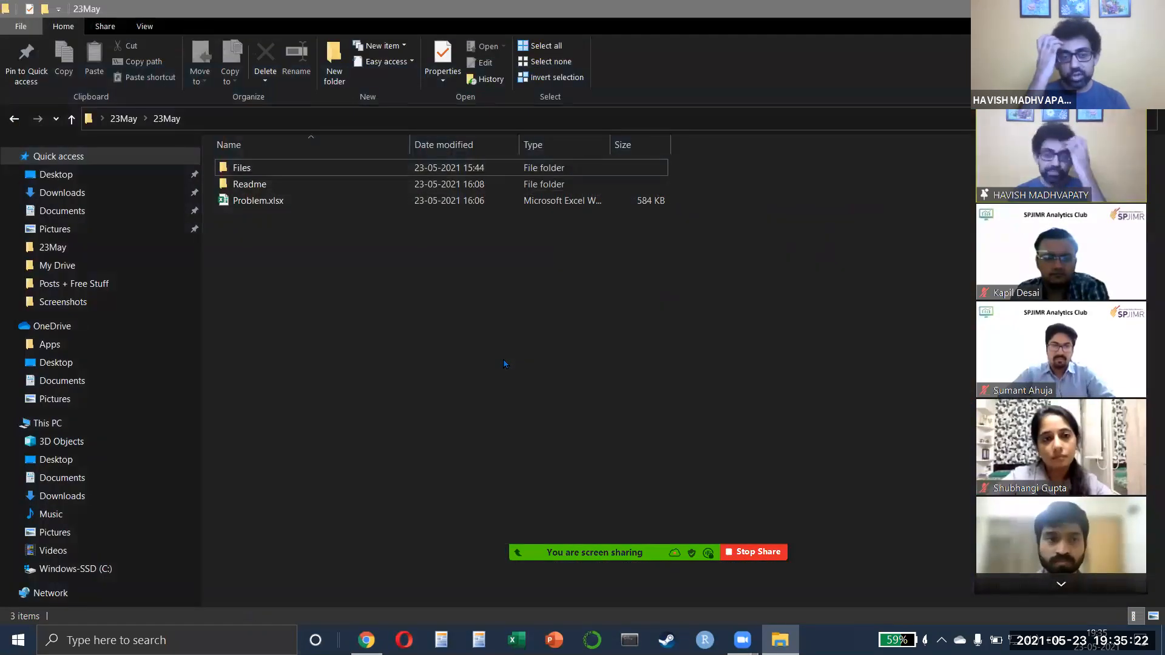
key(alt+Tab)
key(super)
text(no)
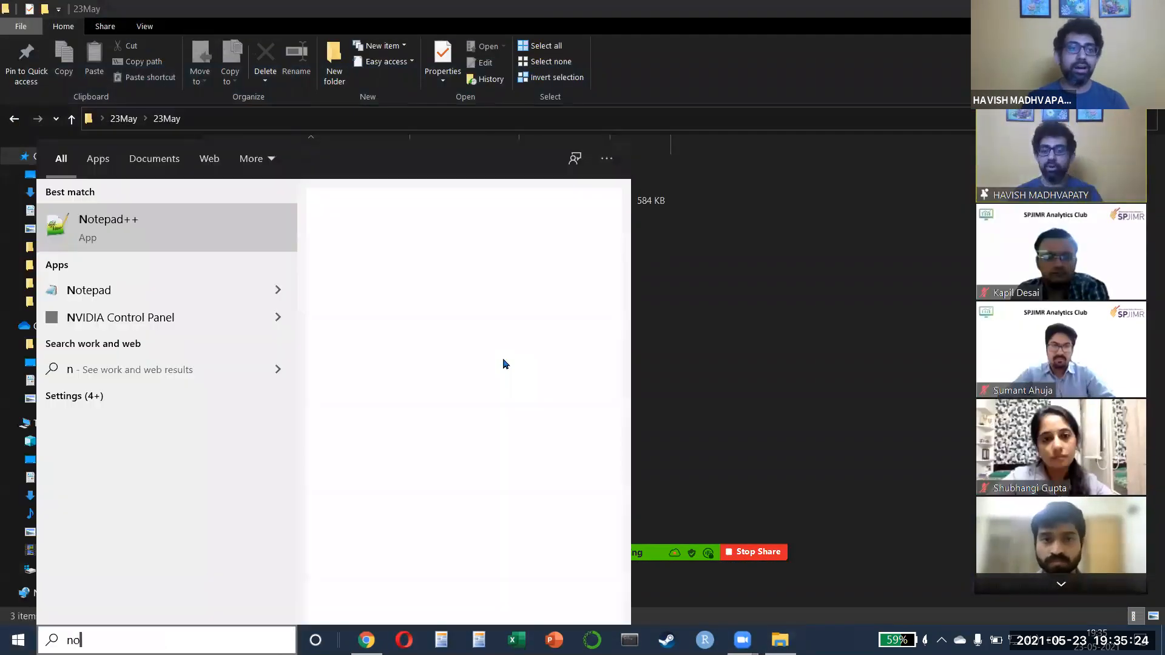
key(Return)
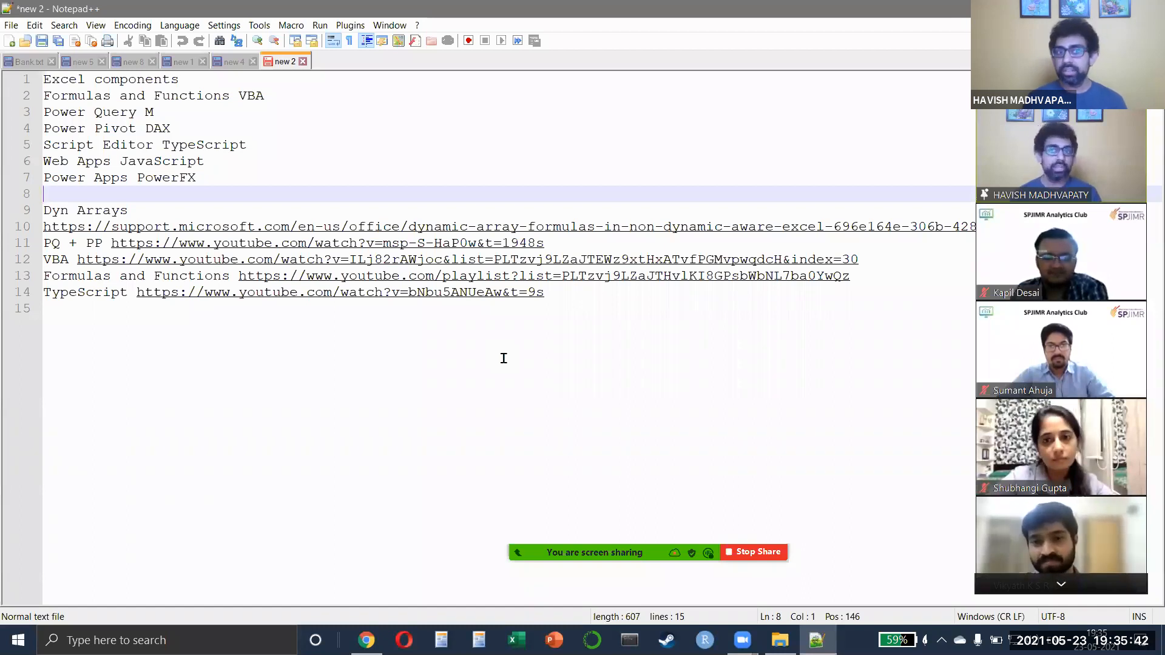
Step: Highlight the words "Formulas and Functions" on line 2 of the notes
key(Up)
key(Up)
key(Up)
key(Up)
key(Up)
key(Up)
key(Up)
key(Down)
key(shift+Right)
key(shift+Right)
key(shift+Right)
key(shift+Right)
key(shift+Right)
key(shift+Right)
key(shift+Right)
key(shift+Right)
key(shift+Right)
key(shift+Right)
key(shift+Right)
key(shift+Right)
key(shift+Right)
key(shift+Right)
key(shift+Right)
key(shift+Right)
key(shift+Right)
key(shift+Right)
key(shift+Right)
key(shift+Right)
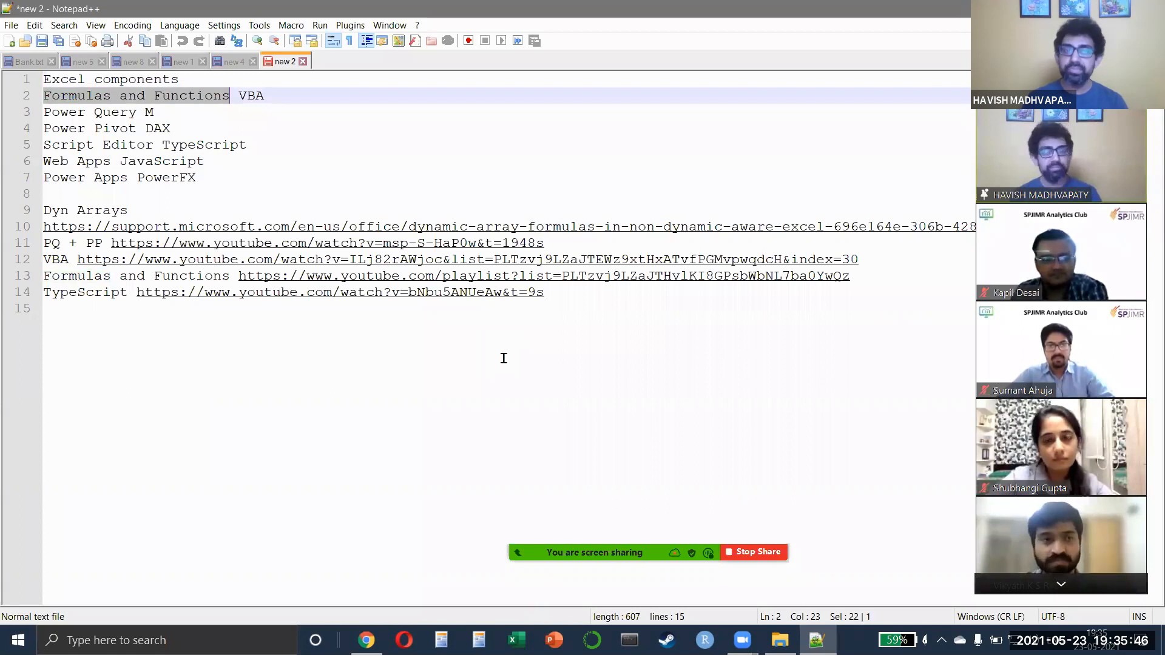
key(shift+Right)
key(shift+Right)
key(shift+Right)
key(shift+Right)
key(shift+Left)
key(shift+Left)
key(shift+Left)
key(shift+Left)
key(shift+Left)
key(shift+Left)
key(shift+Left)
key(shift+Left)
key(shift+Left)
key(shift+Left)
key(shift+Left)
key(shift+Left)
key(shift+Left)
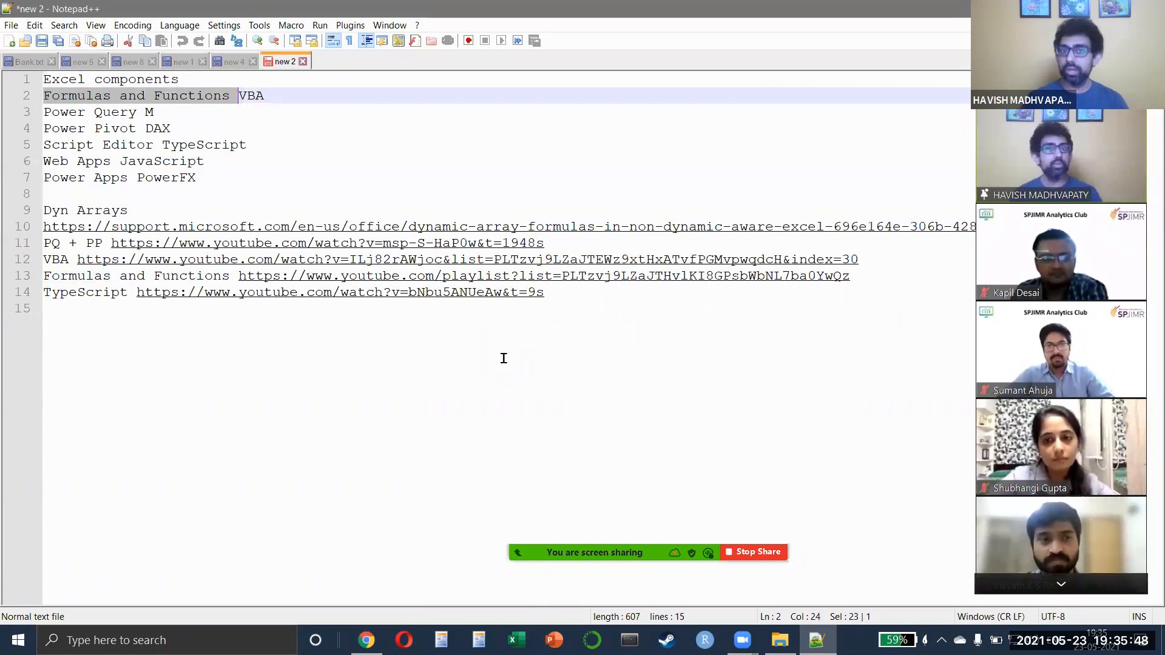
key(shift+Right)
key(shift+Right)
key(shift+Right)
key(shift+Right)
key(shift+Right)
key(shift+Right)
key(shift+Right)
key(shift+Right)
key(shift+Right)
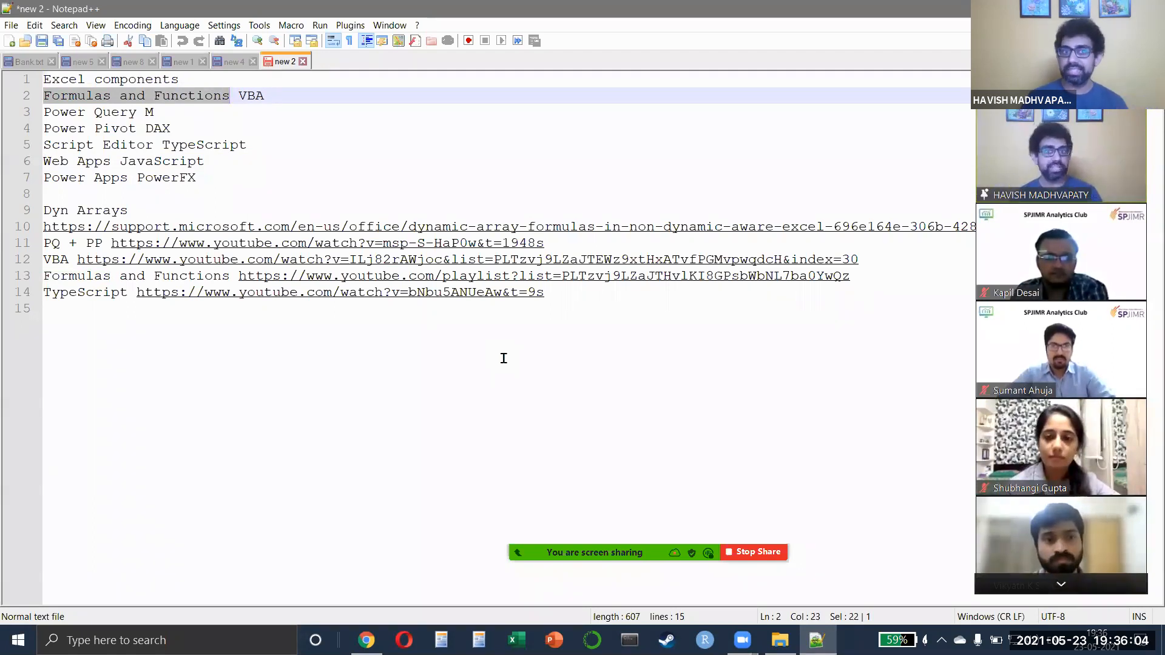
Step: Extend the highlight from line 2 through the "Web Apps JavaScript" line
key(shift+Down)
key(shift+Down)
key(shift+Down)
key(shift+Down)
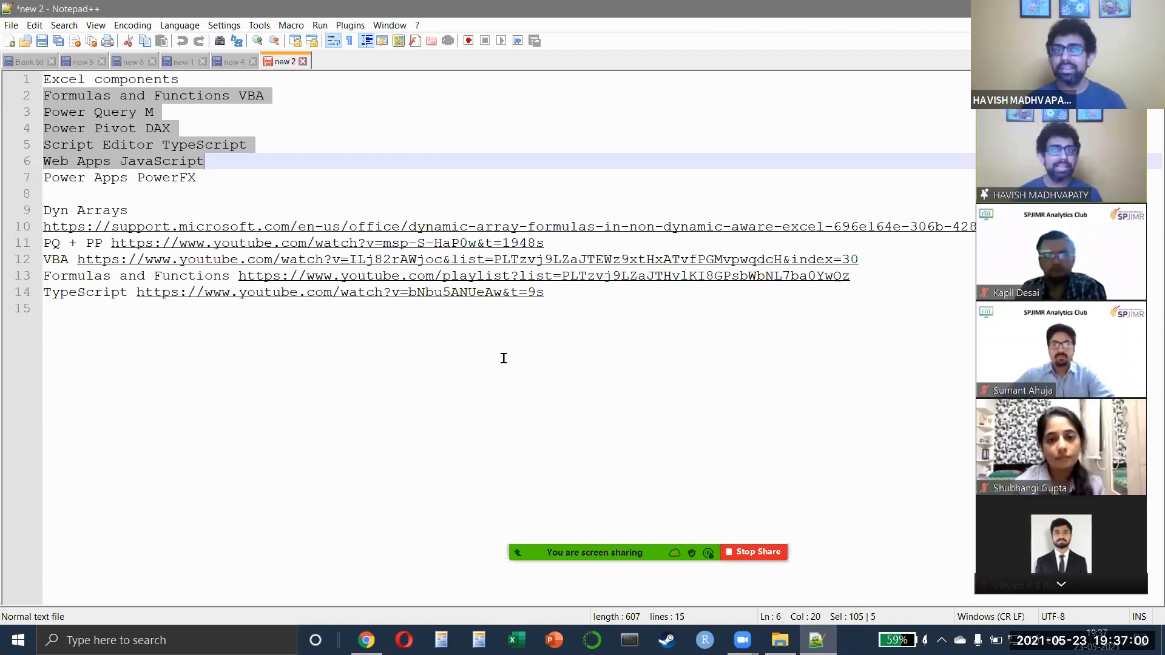
Step: Highlight the "Power Apps PowerFX" line, and return the cursor to the start of line 2
key(Down)
key(ctrl+shift+Left)
key(ctrl+shift+Left)
key(ctrl+shift+Left)
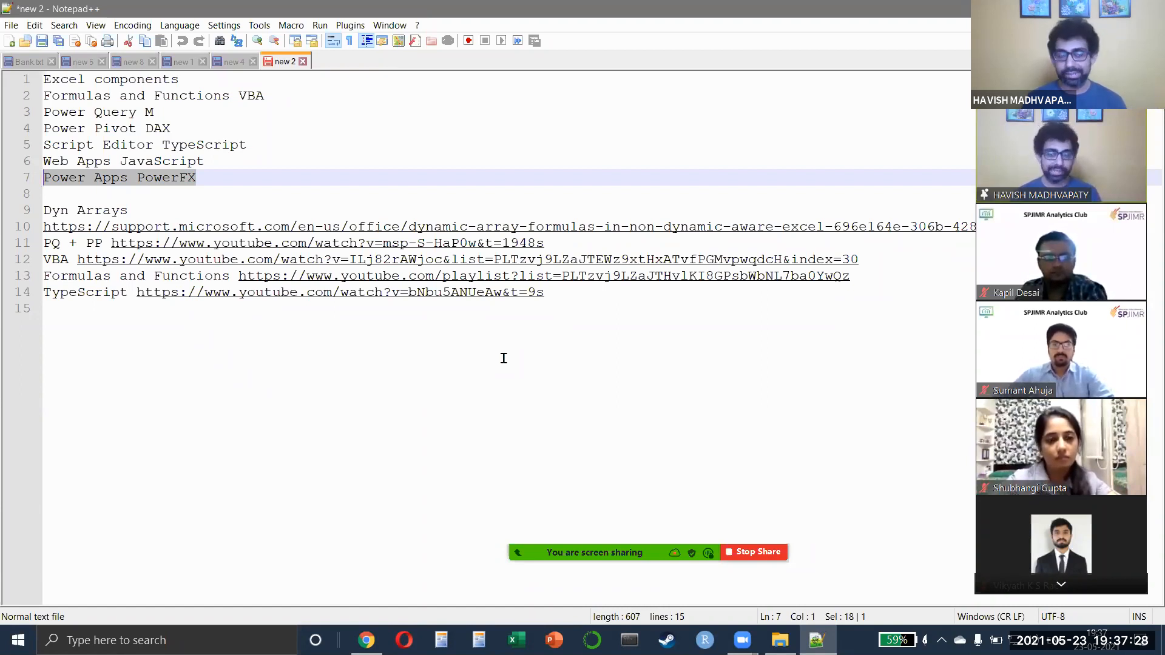
key(Up)
key(Up)
key(Up)
key(Up)
key(Up)
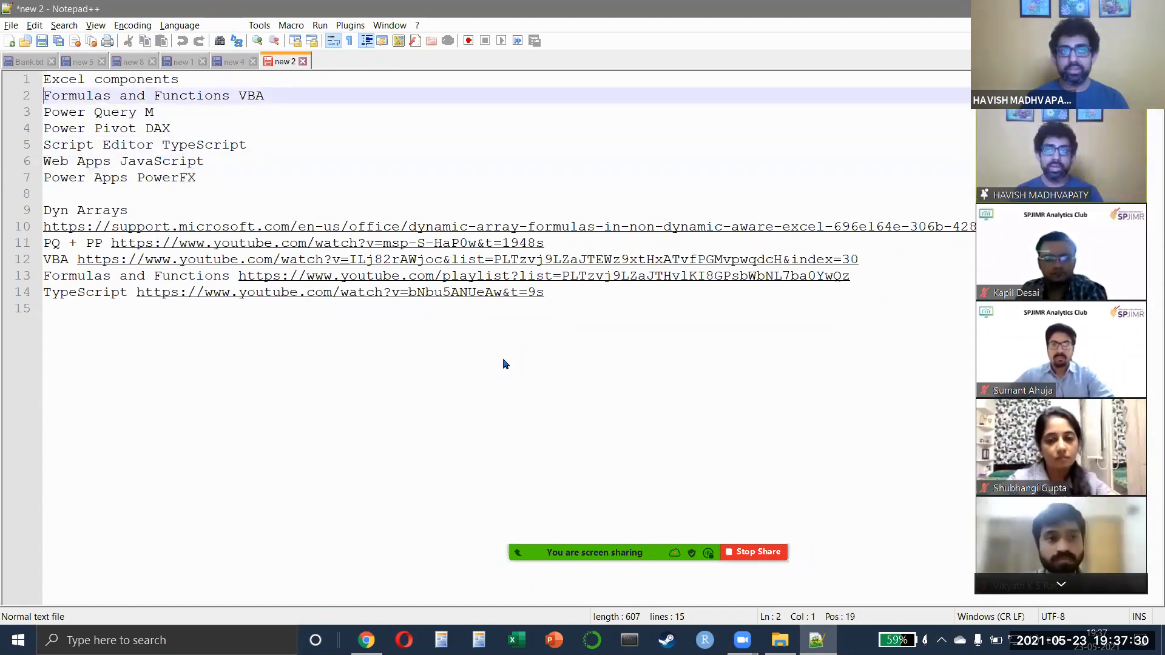
Step: Switch to the 23May folder in File Explorer and open the workbook Problem.xlsx
key(alt+Tab)
key(Tab)
key(alt+Up)
key(Down)
key(Down)
key(Return)
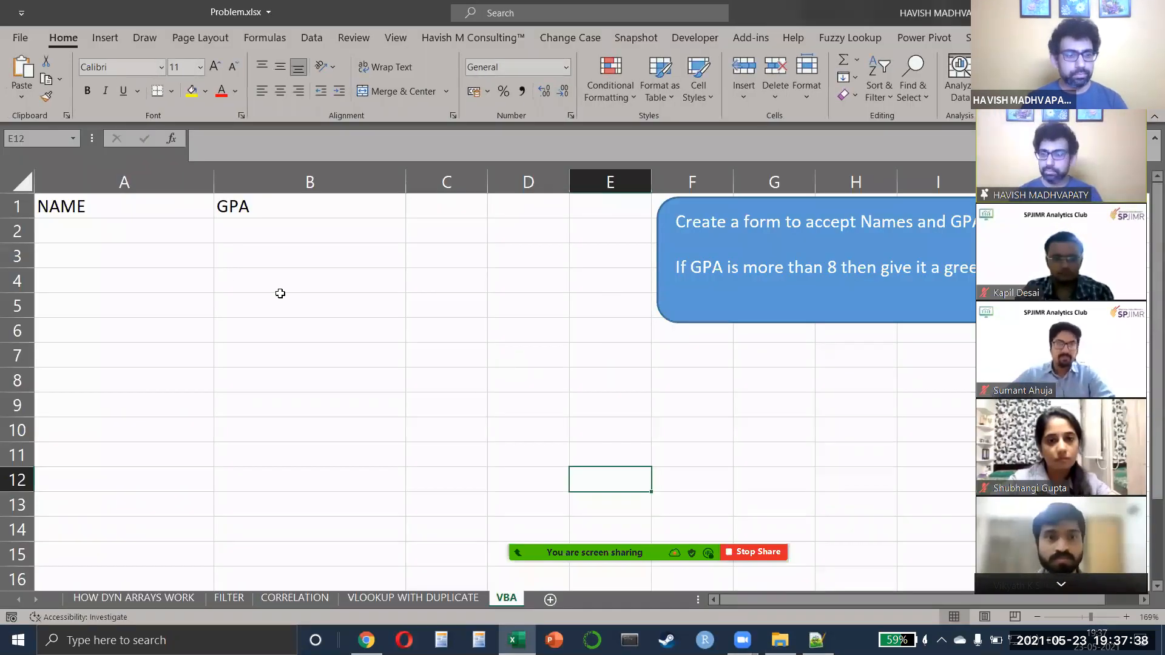
Step: Go to the HOW DYN ARRAYS WORK sheet of the workbook
click(280, 294)
key(ctrl+Page_Up)
key(ctrl+Page_Up)
key(ctrl+Page_Up)
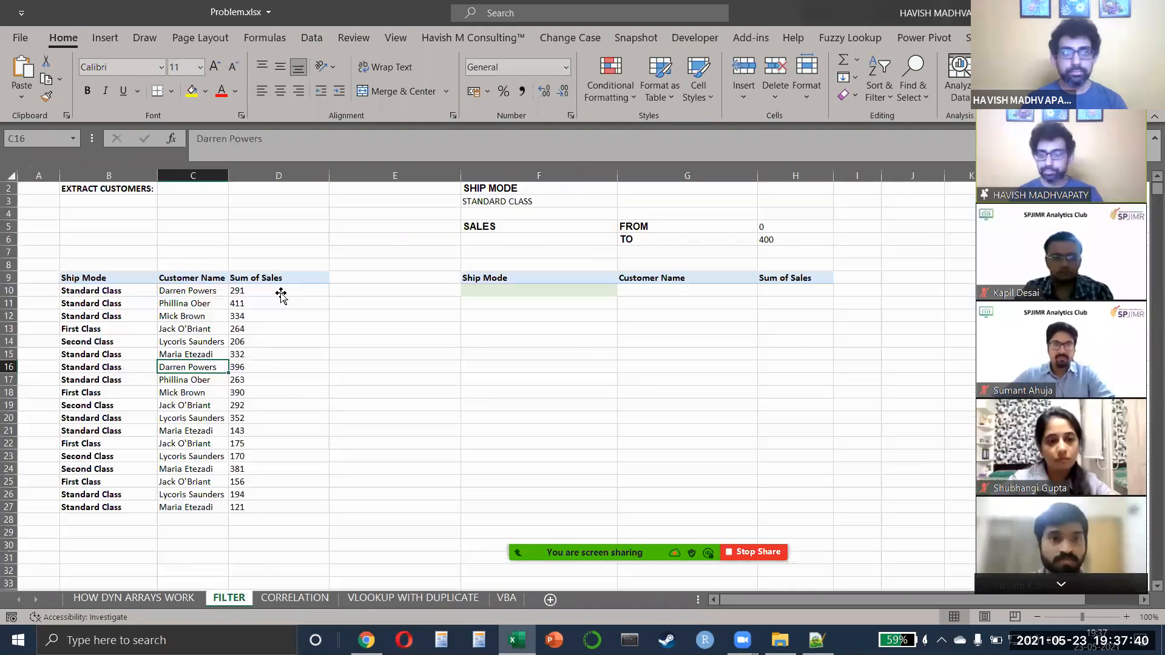
key(ctrl+Page_Up)
click(280, 294)
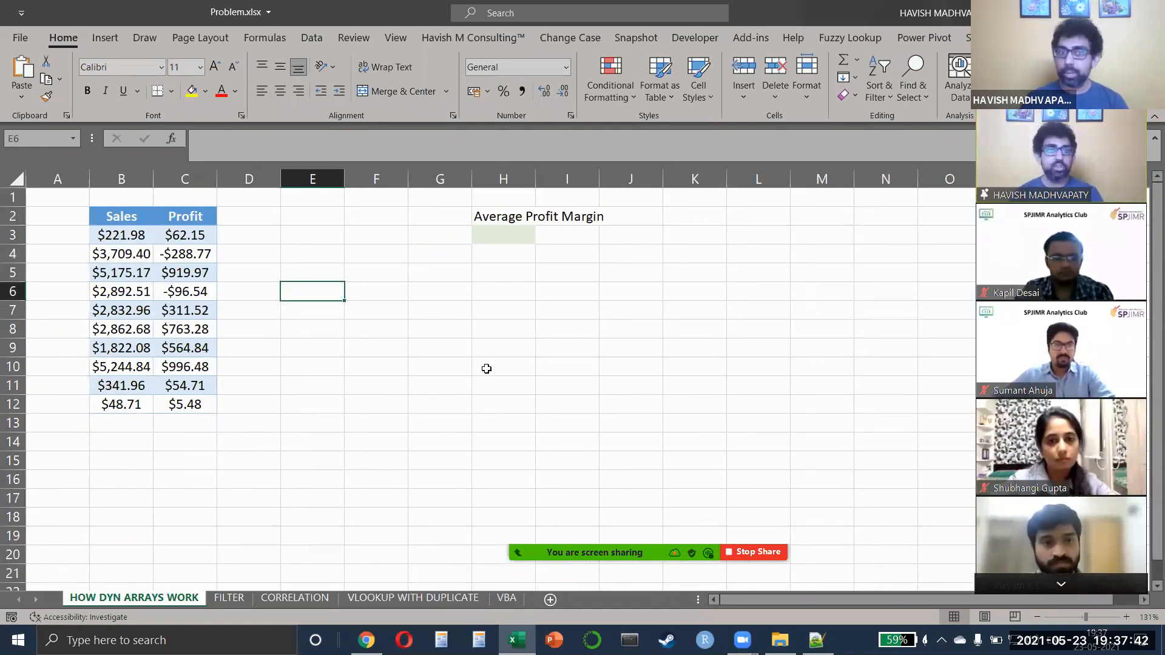
Step: Enter the sample words Hello in cell L2 and World in cell L3
key(Right)
key(Up)
key(Right)
key(Right)
key(Right)
key(Up)
key(Up)
key(Right)
key(Right)
key(Right)
key(Up)
text(Hello)
key(Return)
text(World)
key(Return)
Step: Write the formula =SUM(LEN(L2:L3)) in cell L5, leaving it uncommitted
key(Return)
text(=SUM(LEN()
key(Up)
key(Up)
key(Up)
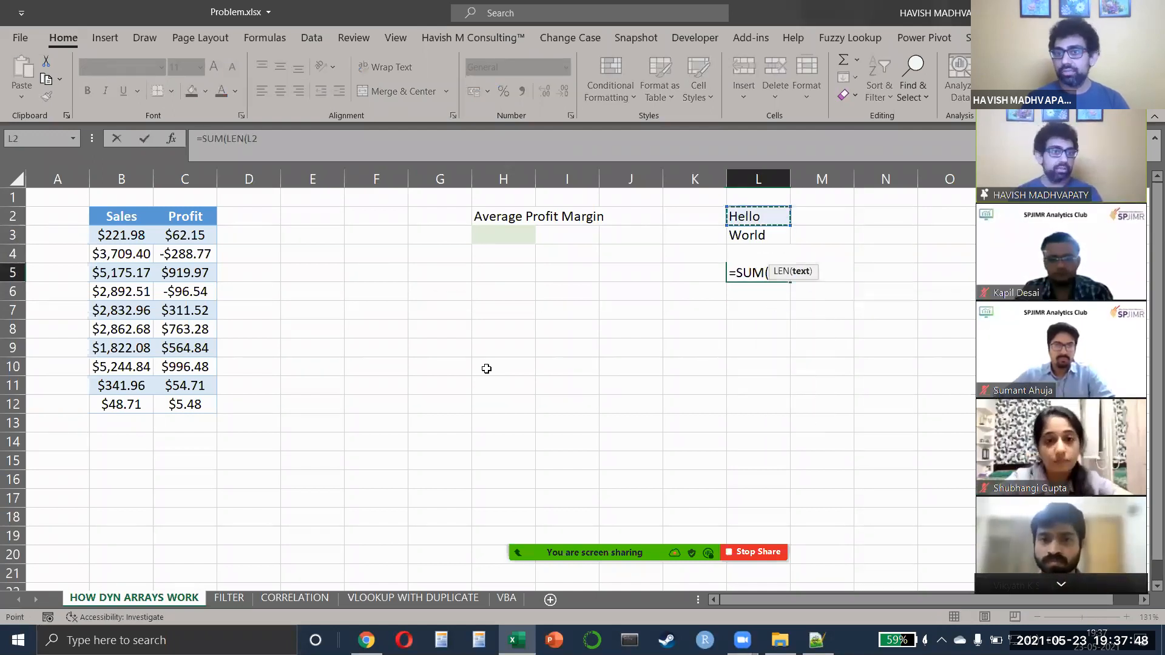
key(shift+Down)
text()))
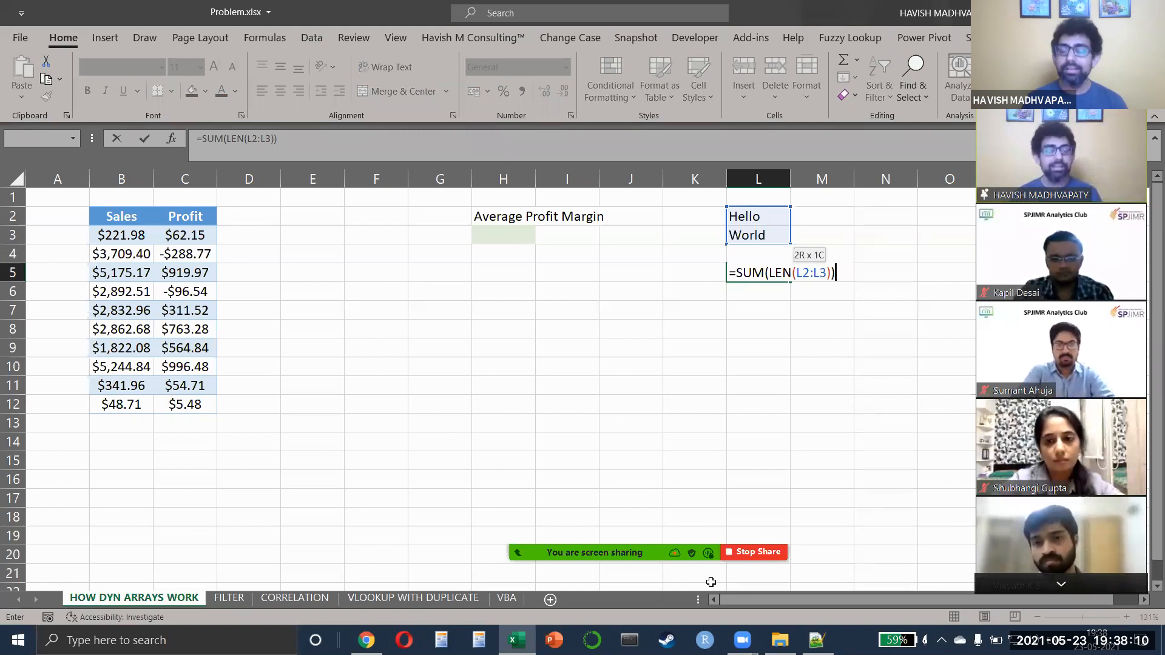
Step: Check the Zoom meeting chat twice for participants' replies, closing it each time and returning to the formula in L5
mouse_move(729, 549)
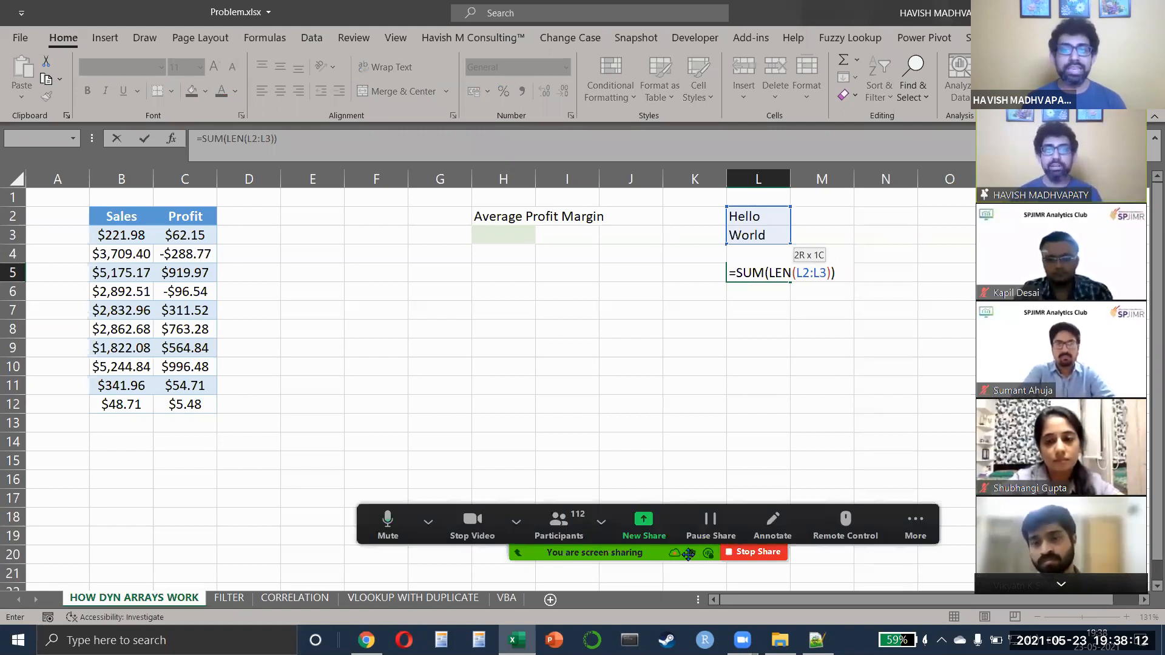
click(915, 523)
click(940, 324)
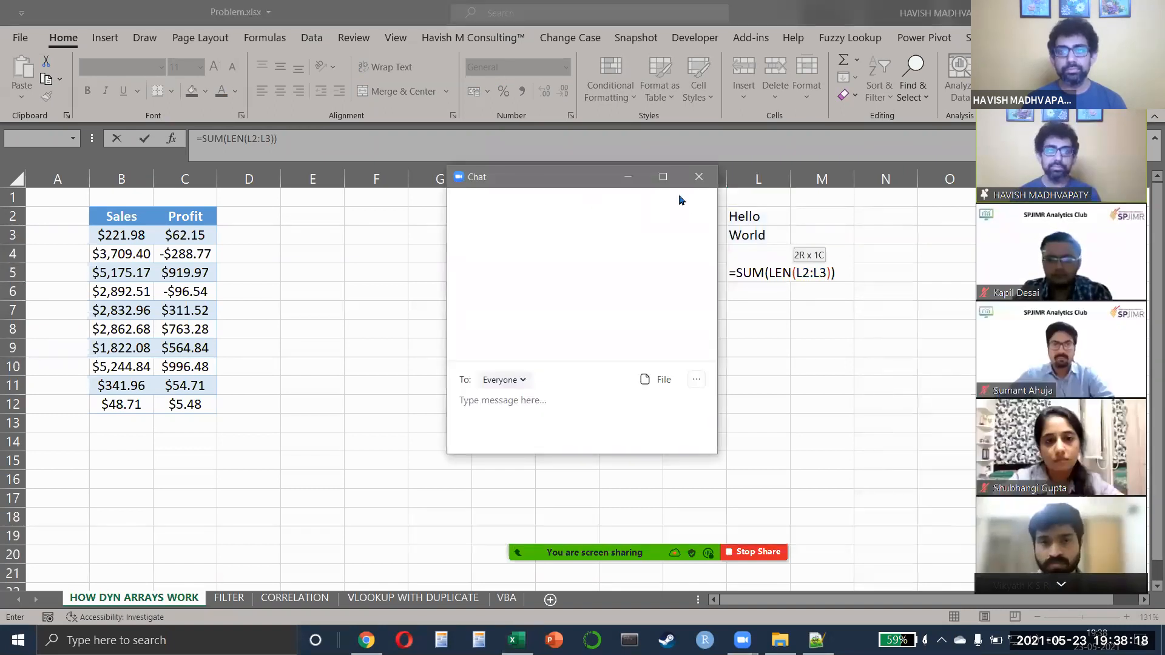
click(698, 177)
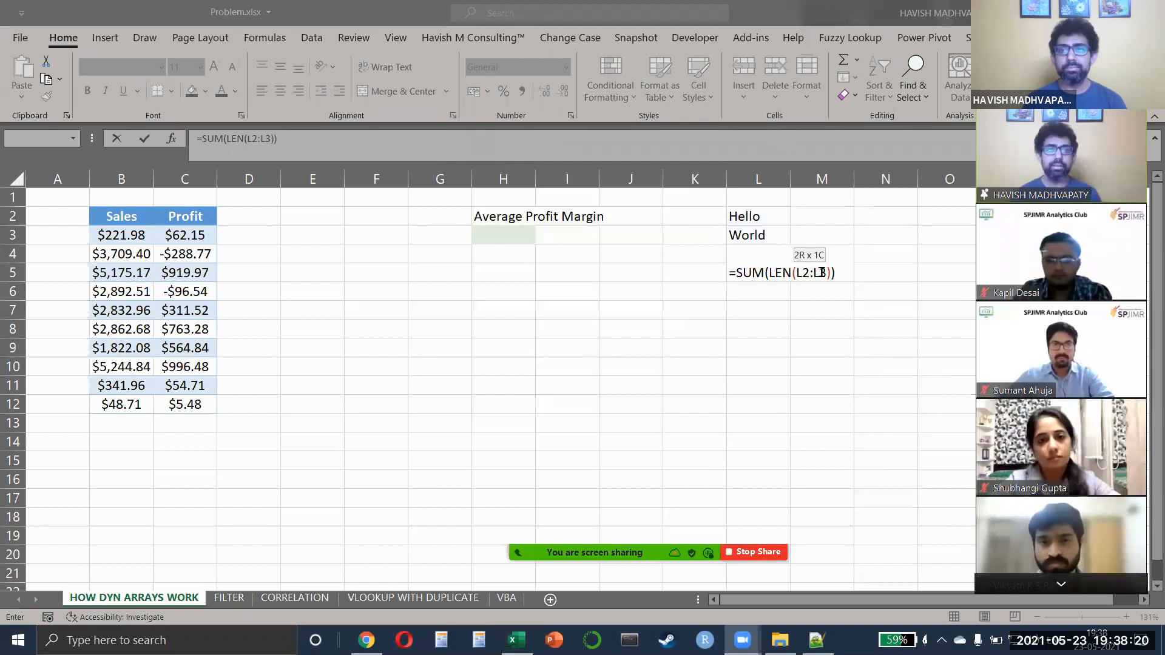
click(823, 269)
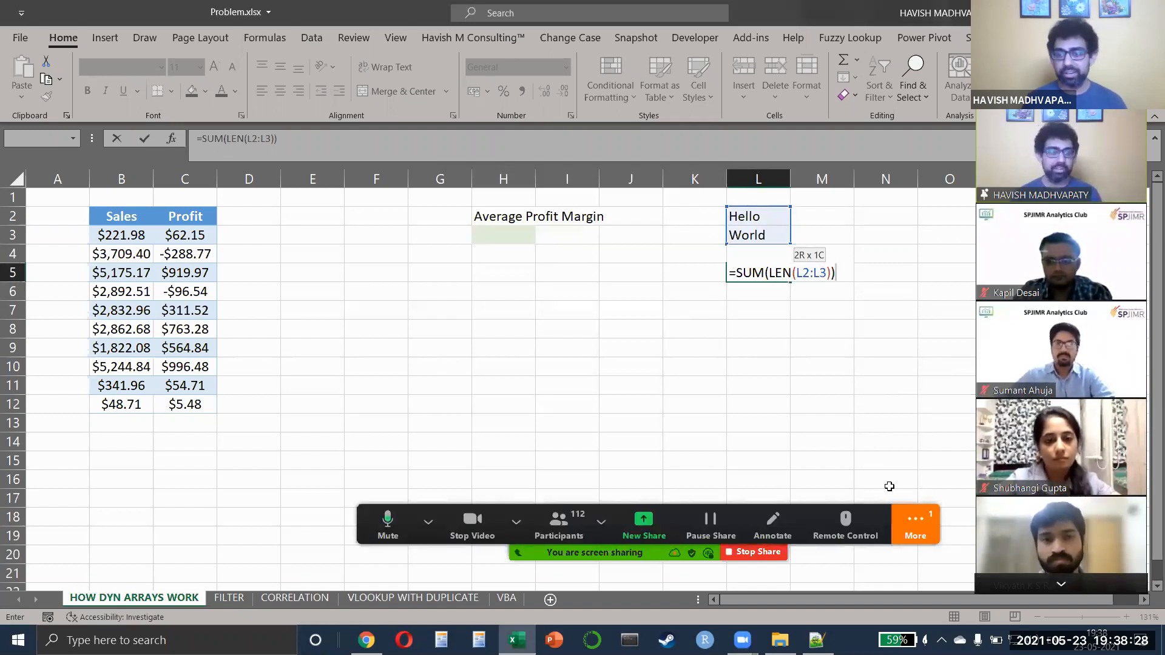
click(916, 526)
click(931, 319)
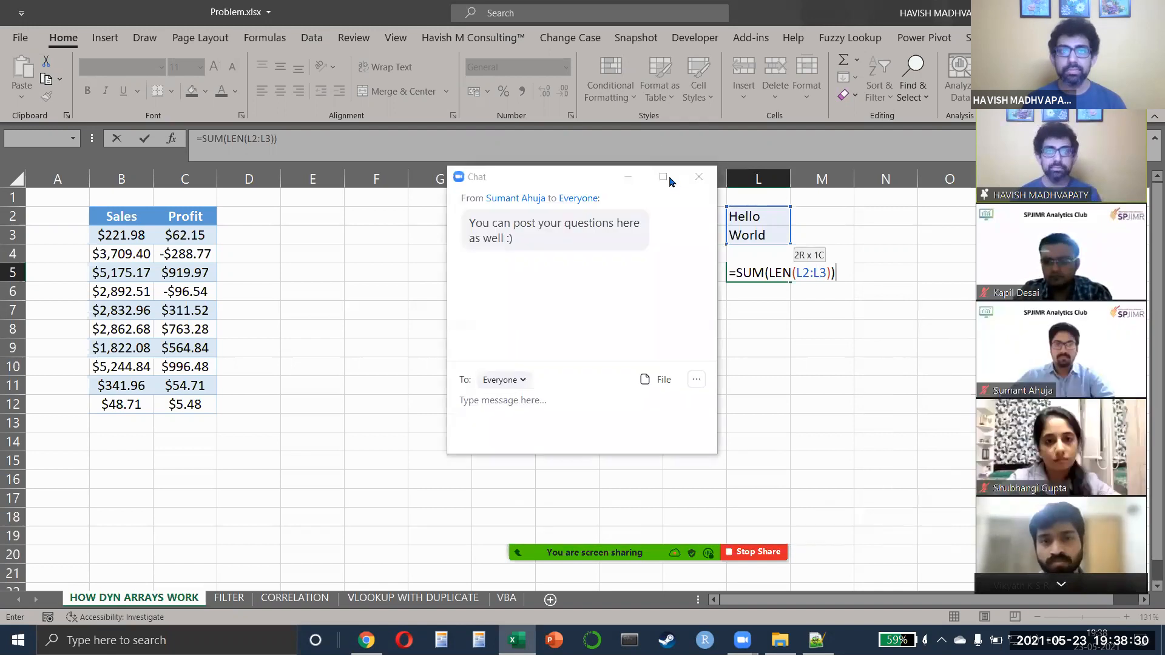
click(690, 177)
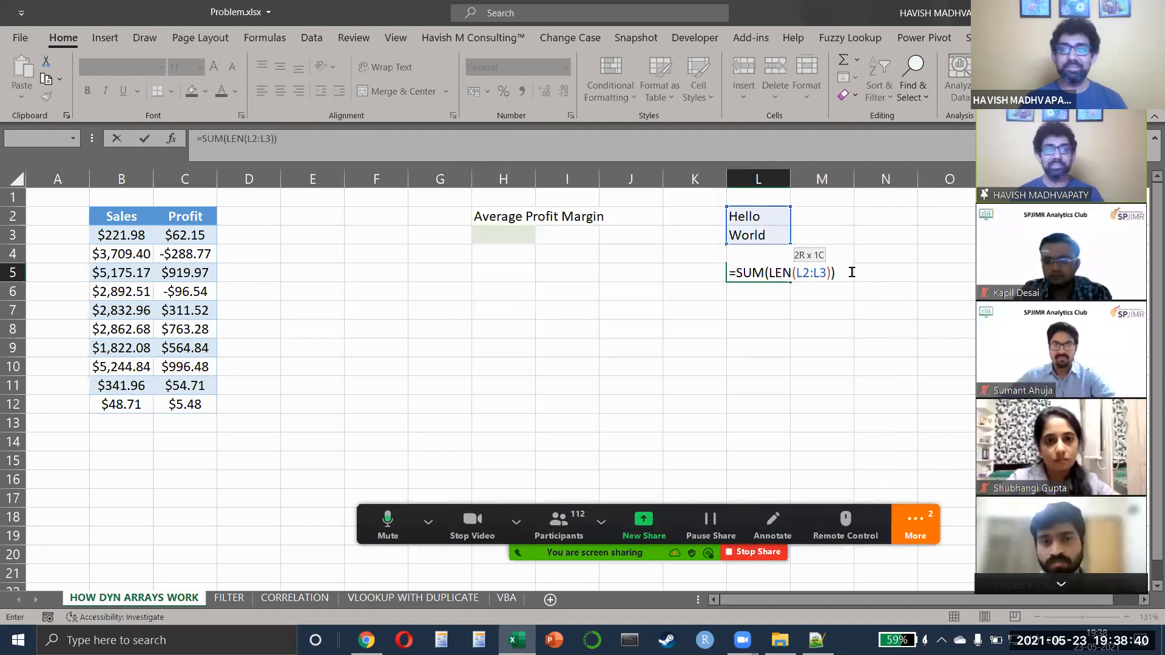
Step: Discard the formula in L5 and list the bracket pairs [], () and {} in cells L6 to L8
key(Escape)
key(Down)
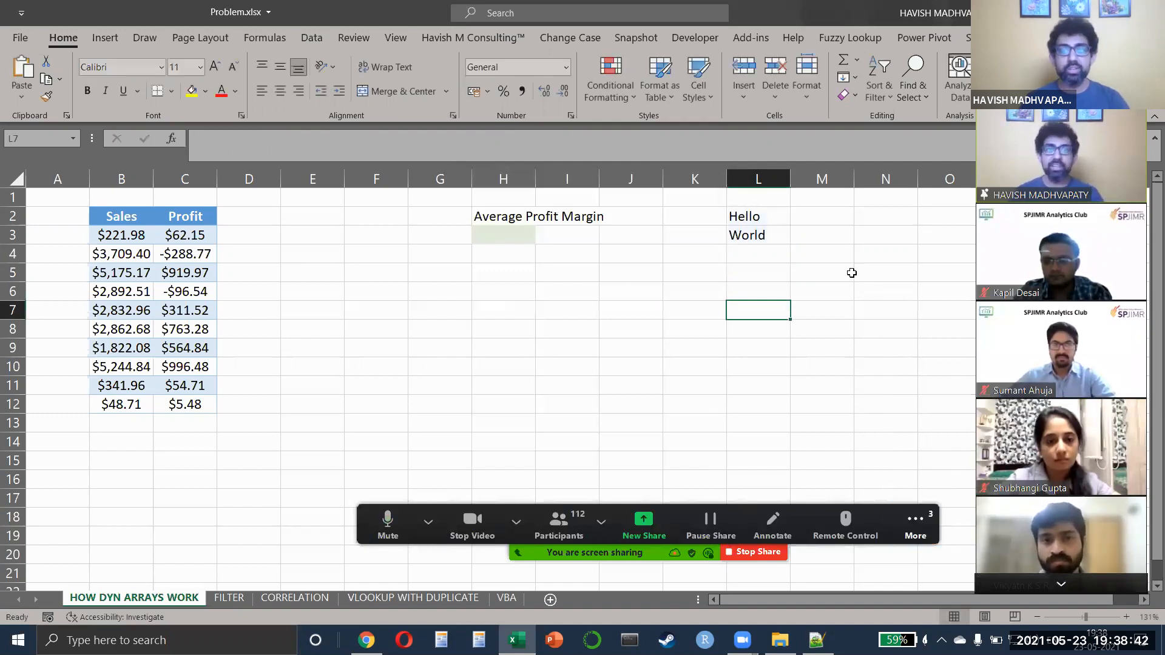
text([])
key(Return)
text(())
key(Return)
text({})
key(Return)
Step: Clear the bracket pairs from cells L6 to L8
key(Up)
key(Up)
key(Up)
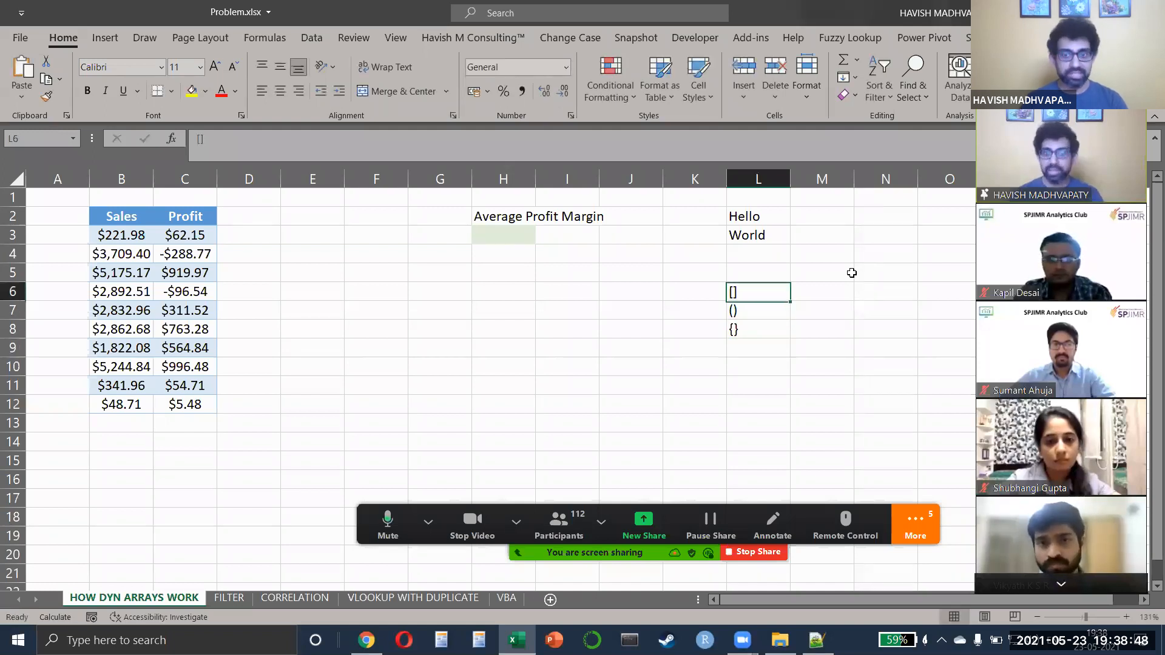
key(shift+Down)
key(shift+Down)
key(Delete)
Step: Start a SUMIF formula in cell L5 to show its argument hint
key(Up)
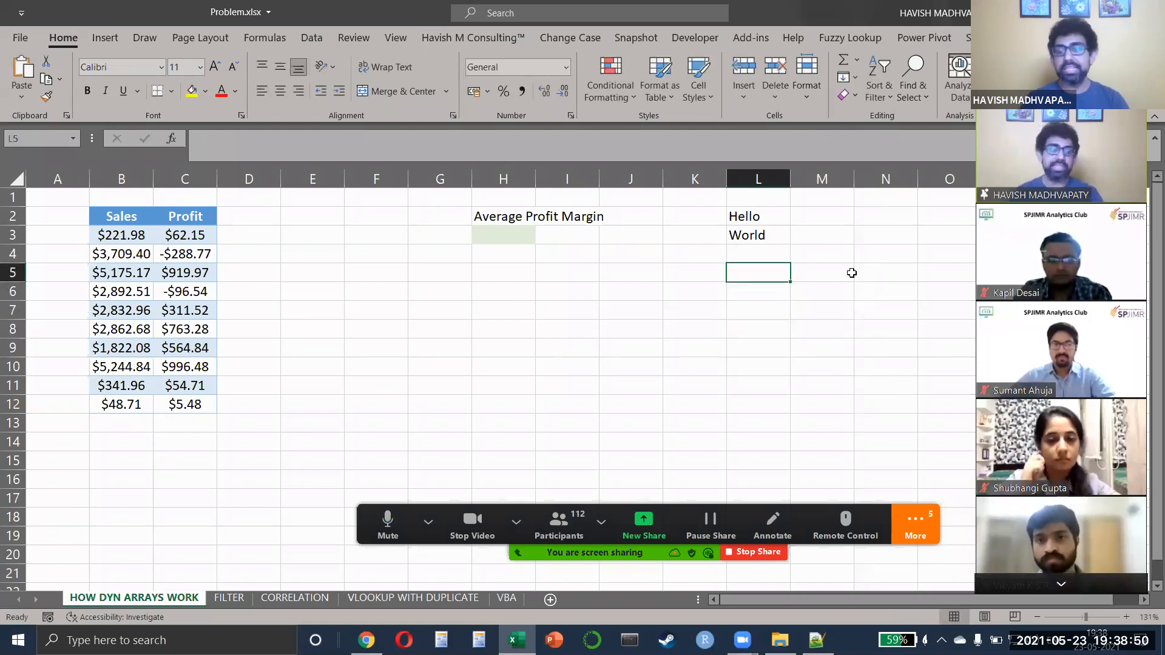
text(=len)
key(BackSpace)
key(BackSpace)
key(BackSpace)
text(sumif)
key(Tab)
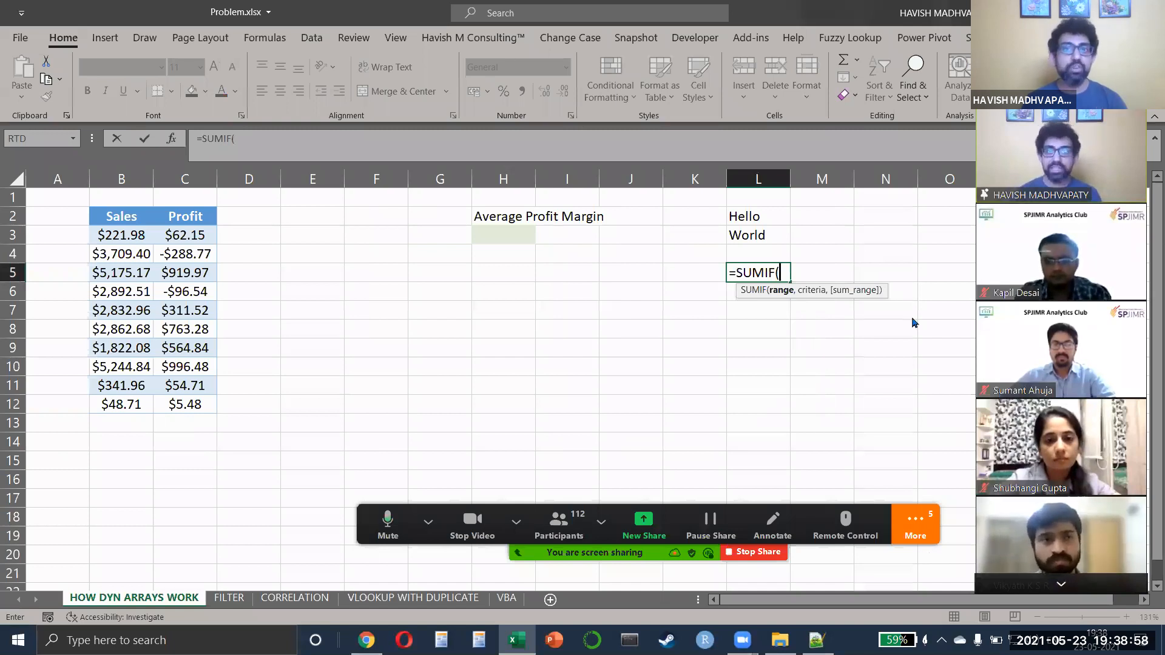
Step: Read the participants' answers in the enlarged Zoom meeting chat, then close it and return to the formula in L5
key(alt+h)
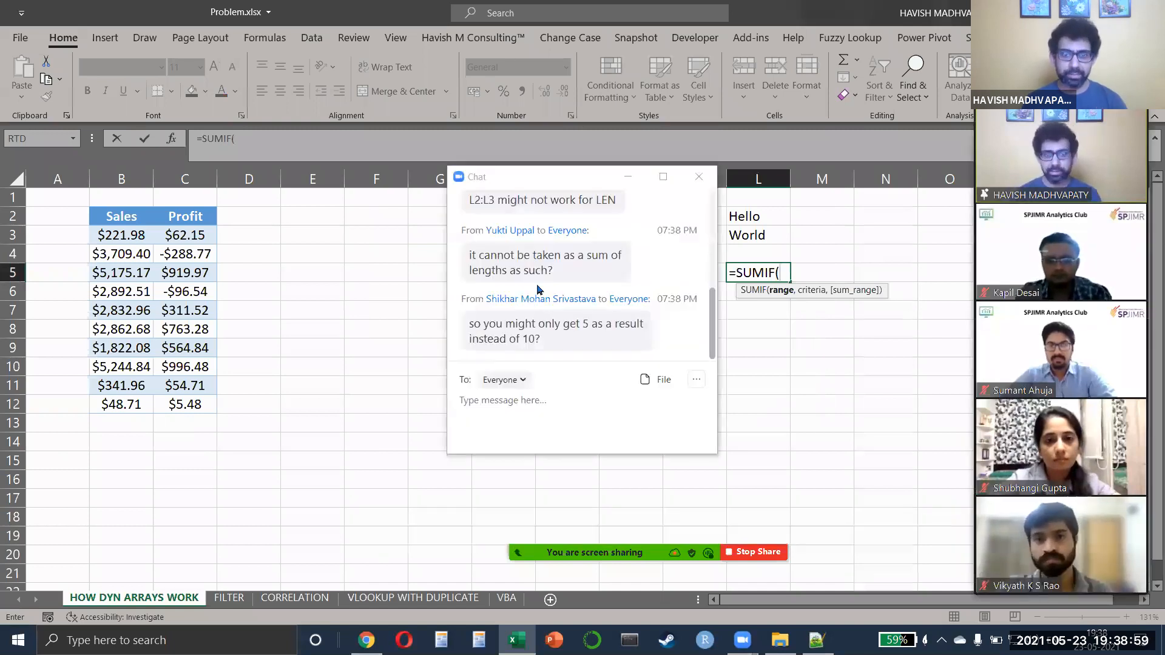
click(573, 452)
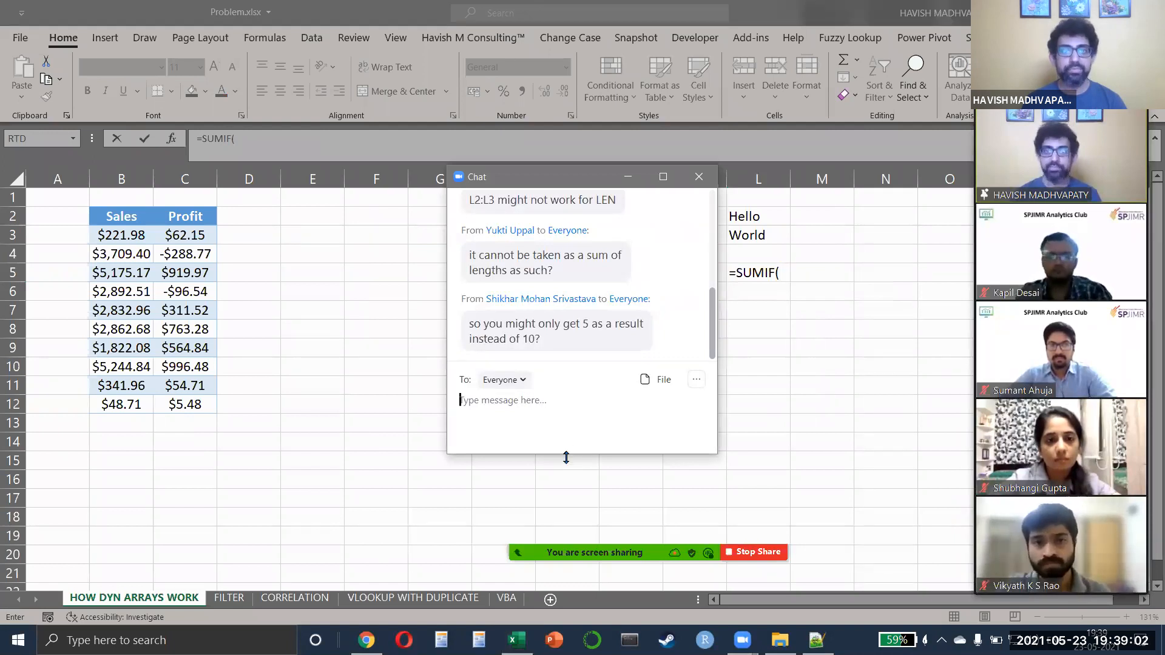
drag(566, 457, 567, 527)
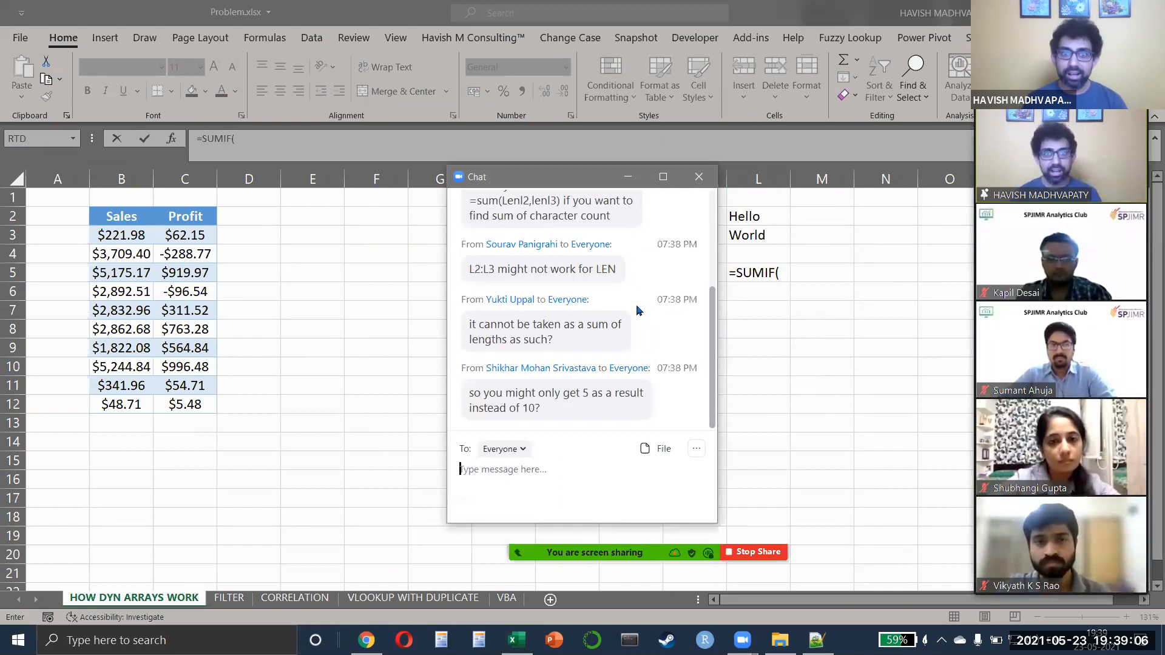
click(699, 177)
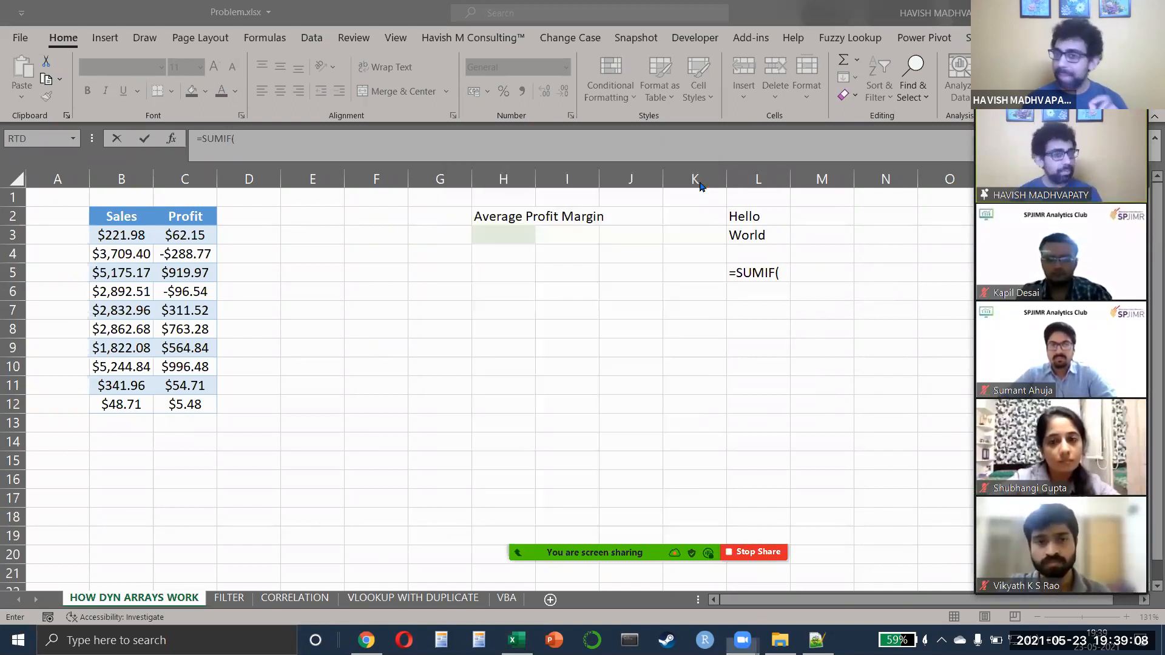
click(780, 273)
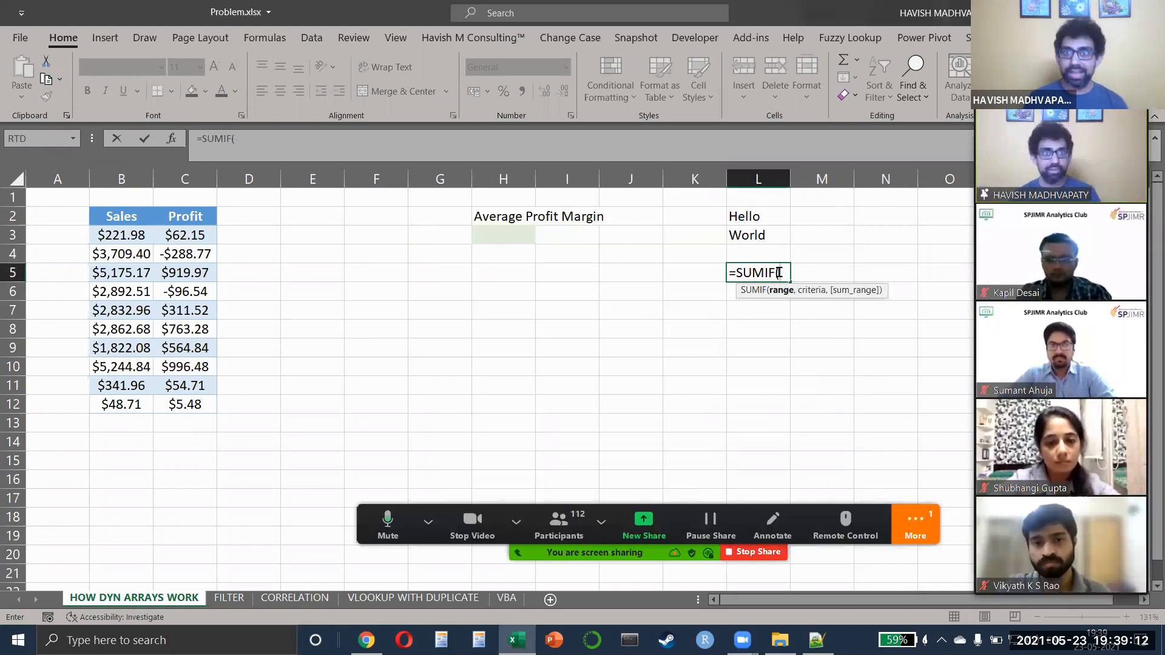
Step: Show the argument hints of a SUM formula with several empty arguments and of a LEN formula in cell L5, discarding both
key(BackSpace)
key(BackSpace)
key(BackSpace)
key(BackSpace)
key(BackSpace)
key(BackSpace)
text(SUM()
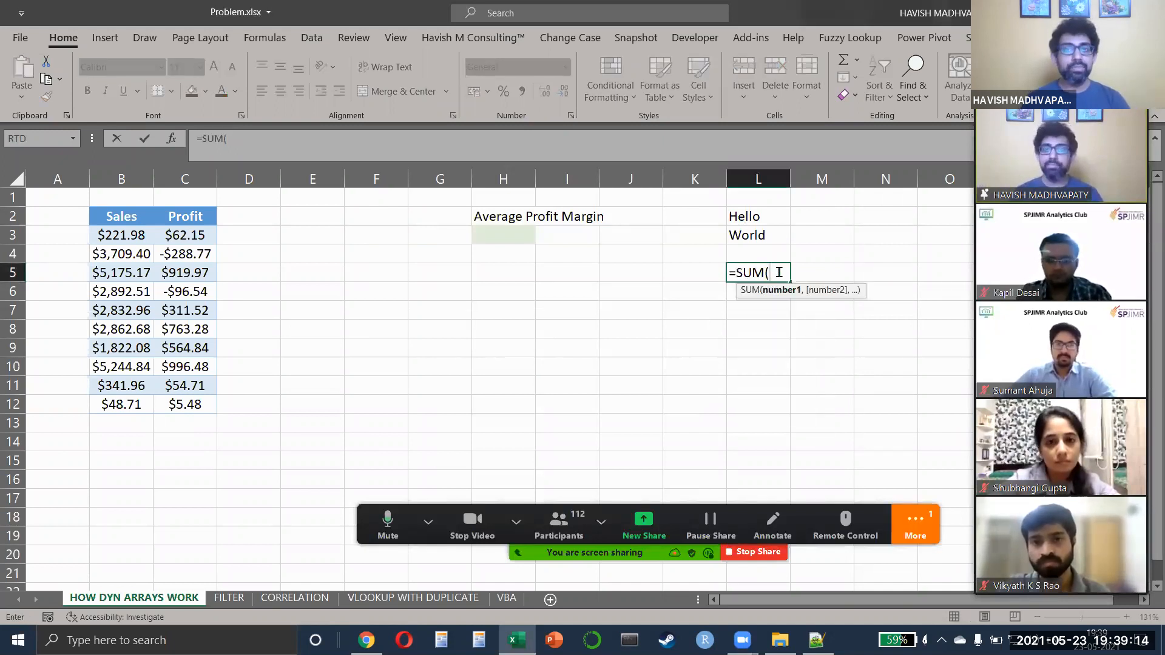
text(,,,)
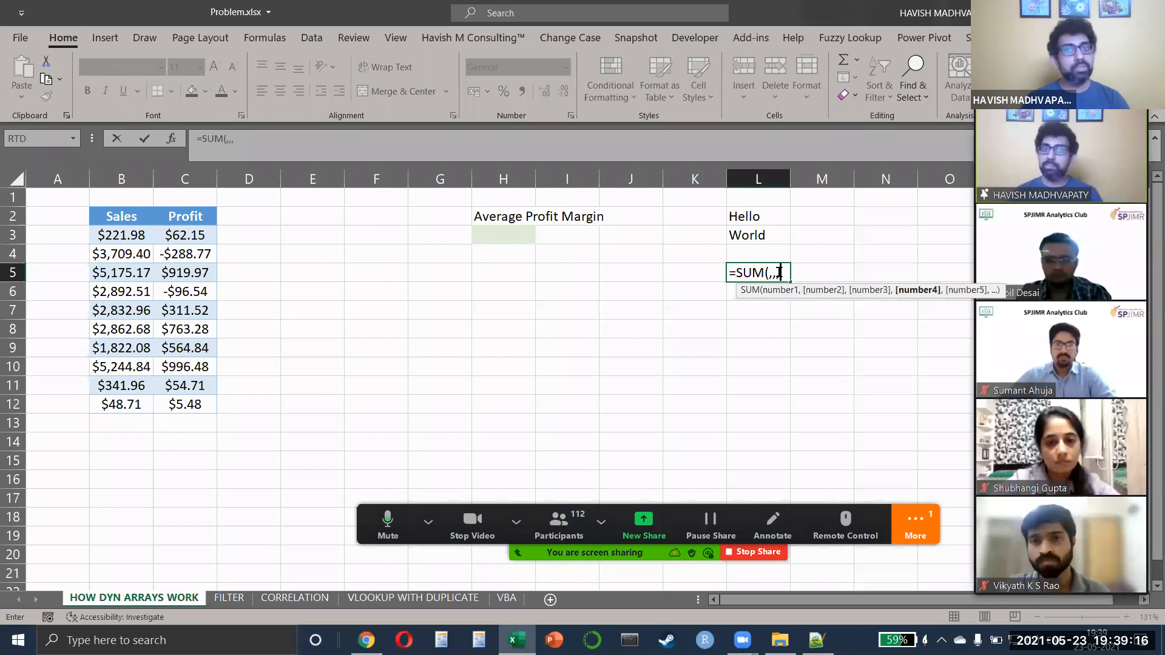
key(Escape)
text(=LEN()
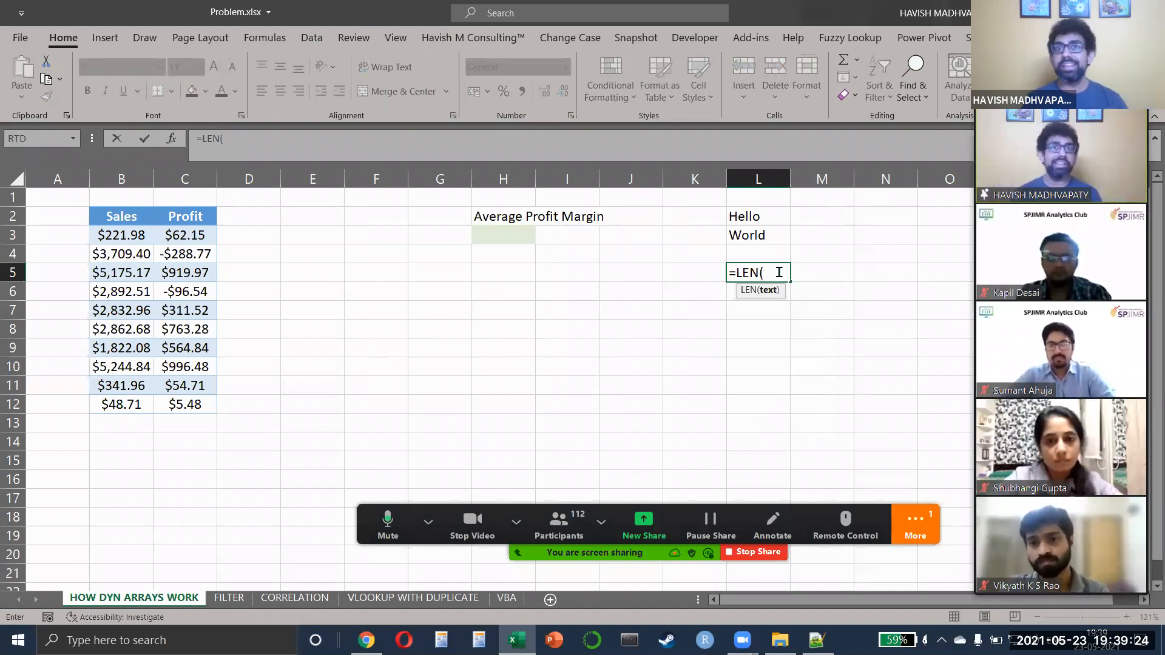
key(Escape)
Step: Build the formula =SUM(LEN(L2:L3)) in cell L5 for the two sample words
text(=SUM(LEN()
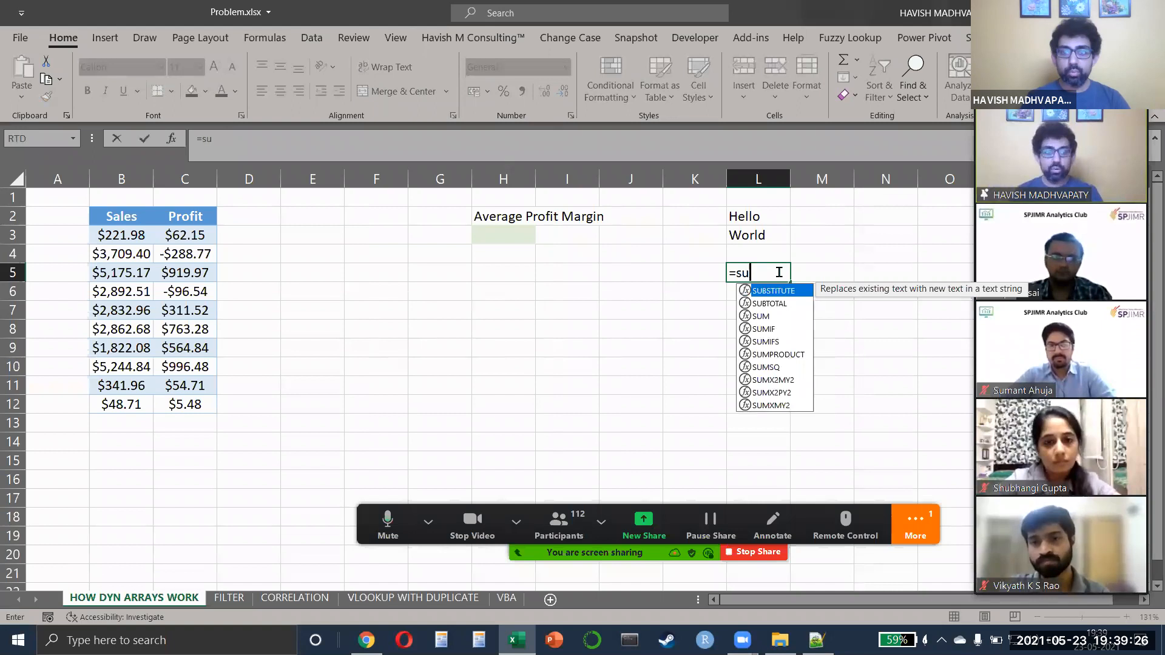
key(Up)
key(Up)
key(shift+Up)
text()))
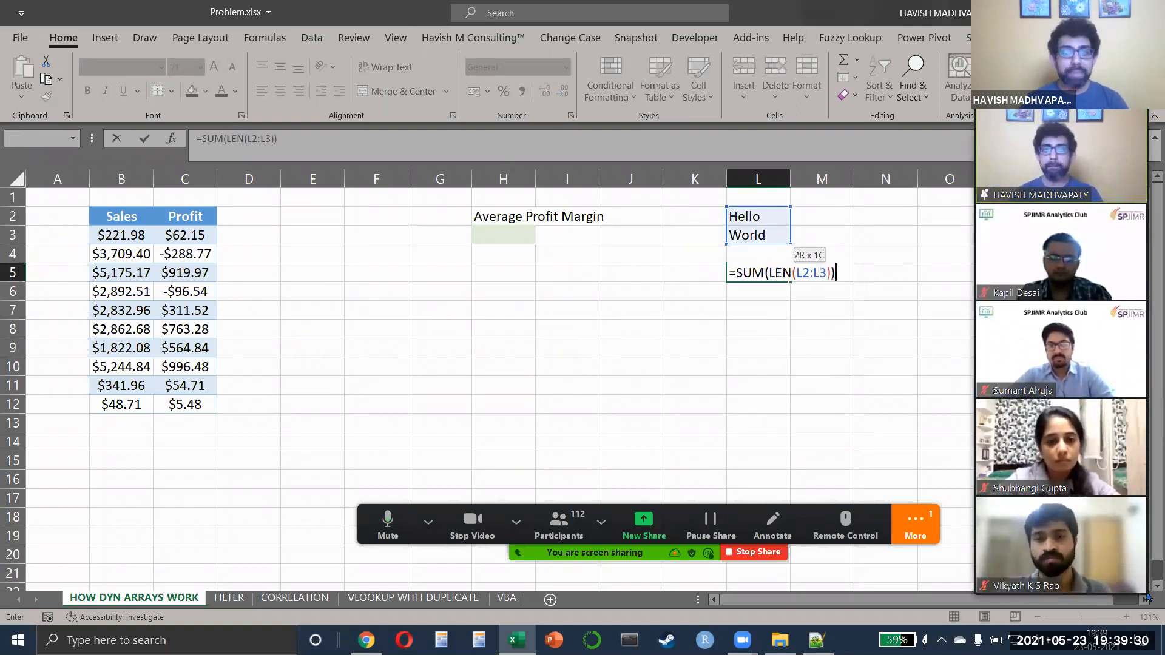
Step: Strip the surrounding SUM function from the formula in L5, leaving =LEN(L2:L3)
key(BackSpace)
key(F2)
key(Left)
key(Left)
key(Left)
key(Left)
key(Left)
key(Left)
key(Left)
key(Left)
key(Left)
key(Left)
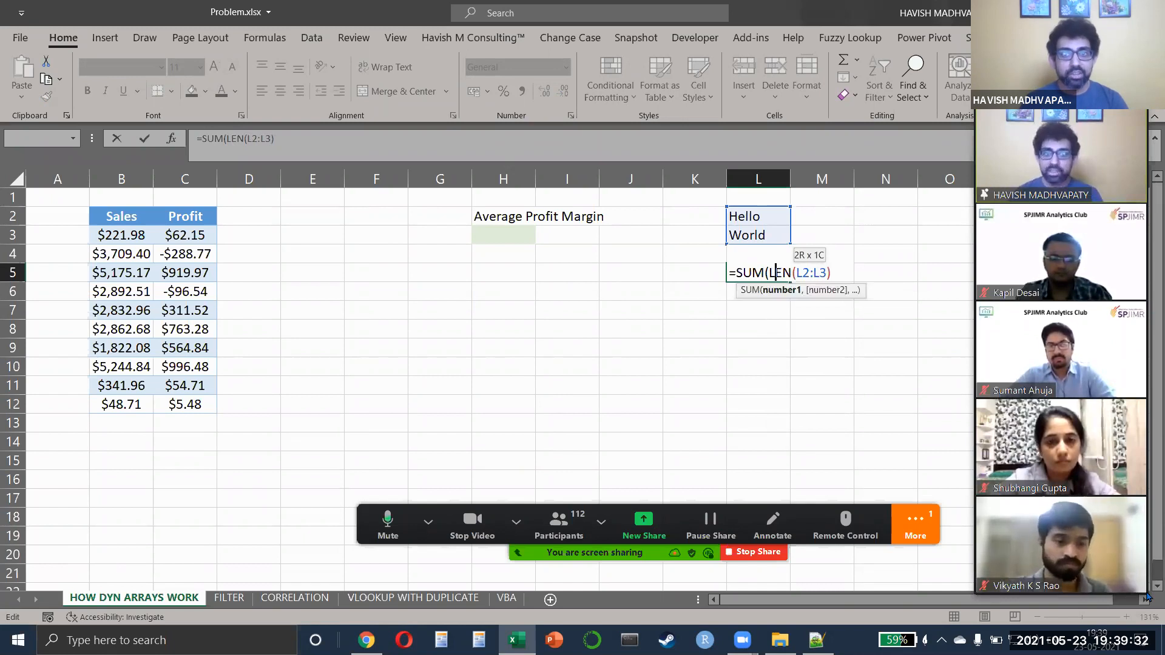
key(shift+Left)
key(shift+Left)
key(shift+Left)
key(shift+Left)
key(BackSpace)
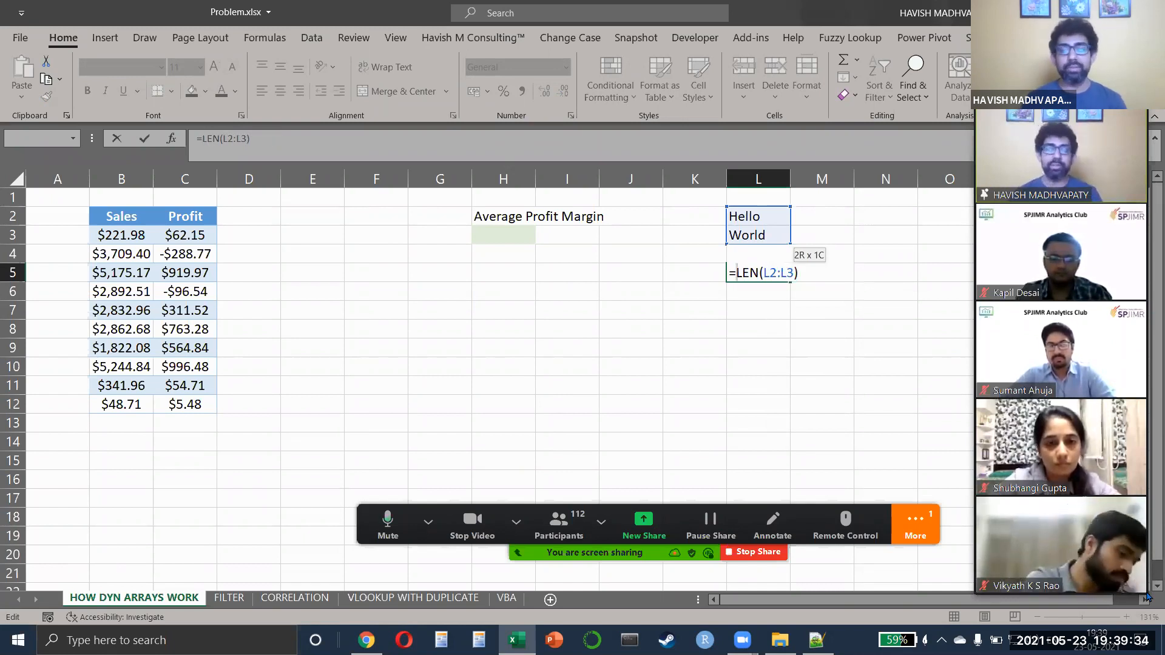
Step: Read the latest answers in the Zoom meeting chat, close it and return to the unfinished formula in L5
click(905, 523)
click(950, 325)
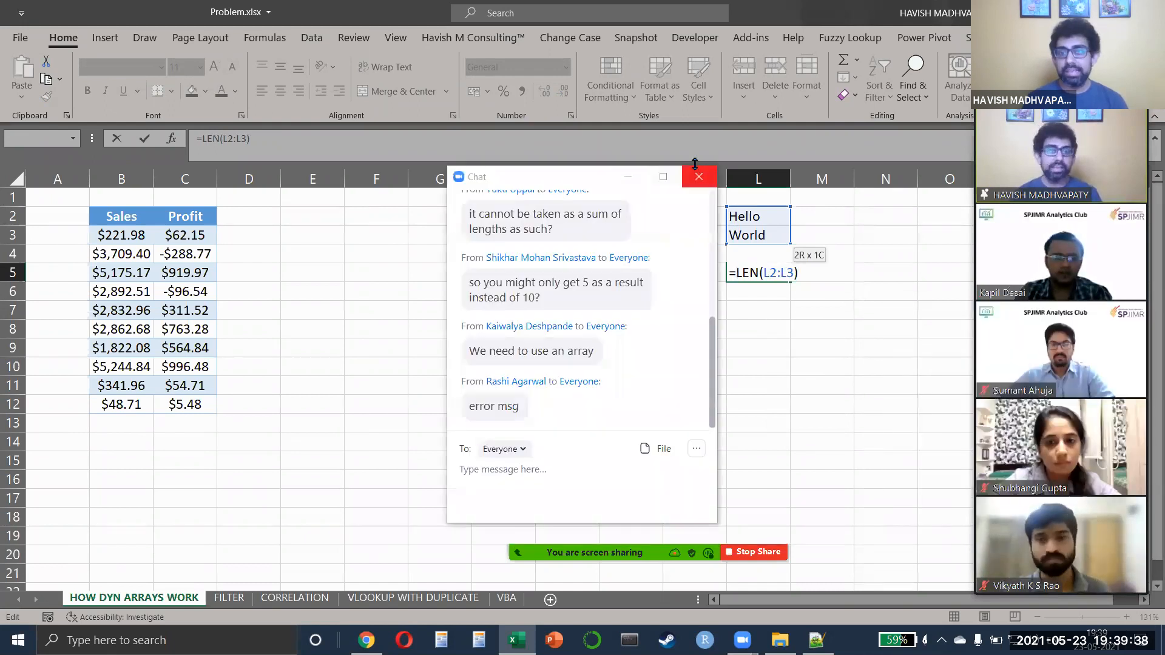
click(698, 176)
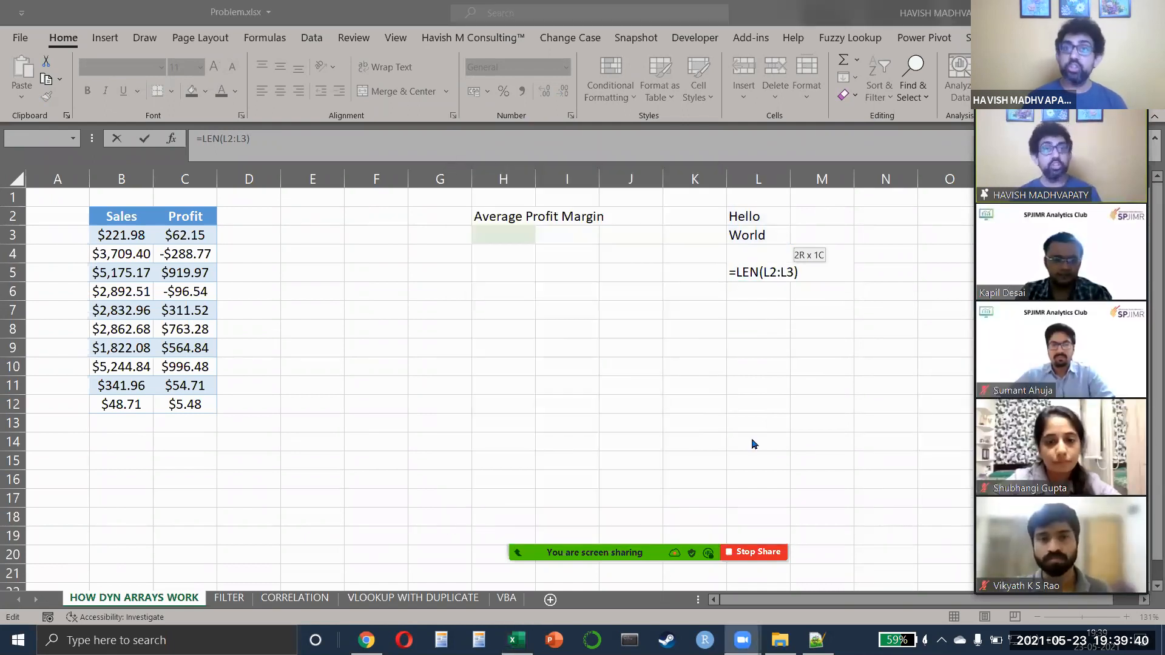
click(766, 273)
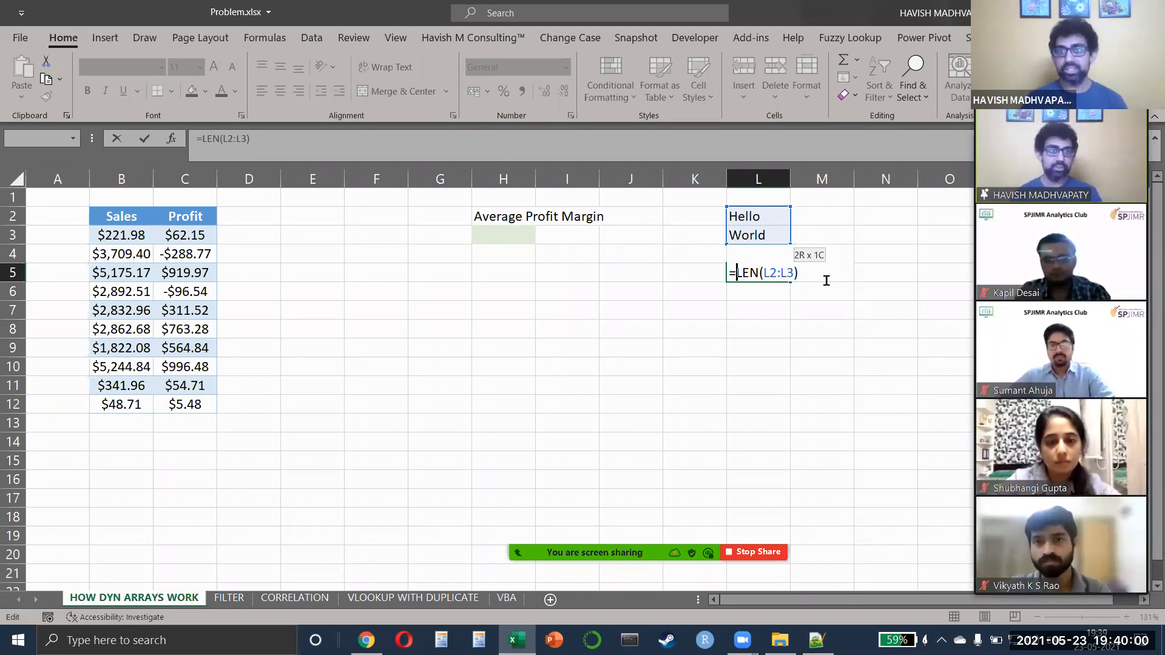
Step: Commit the LEN formula in L5, highlight its spilled results in L5:L6 and inspect the formula cell
key(Return)
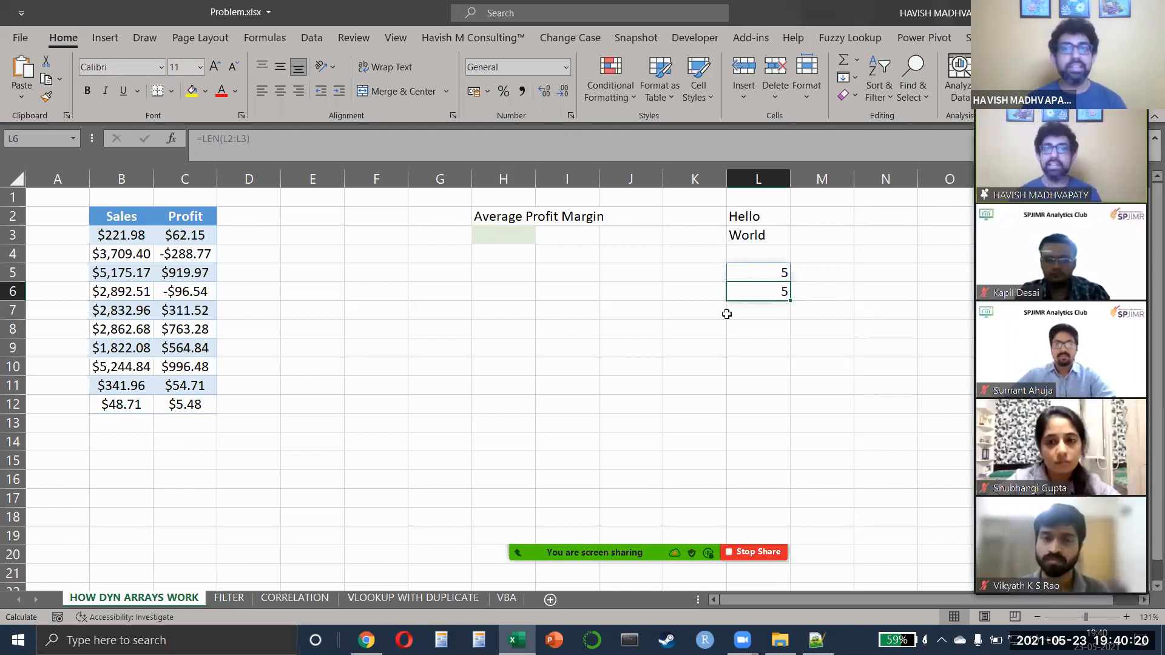
drag(778, 271, 775, 291)
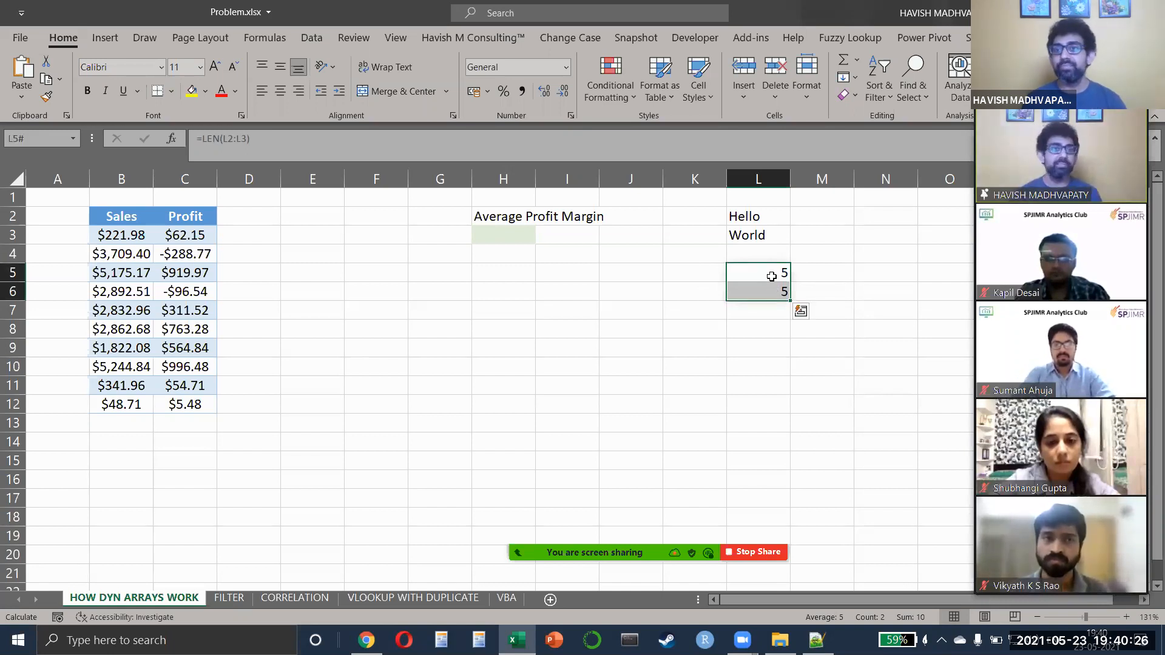
click(768, 272)
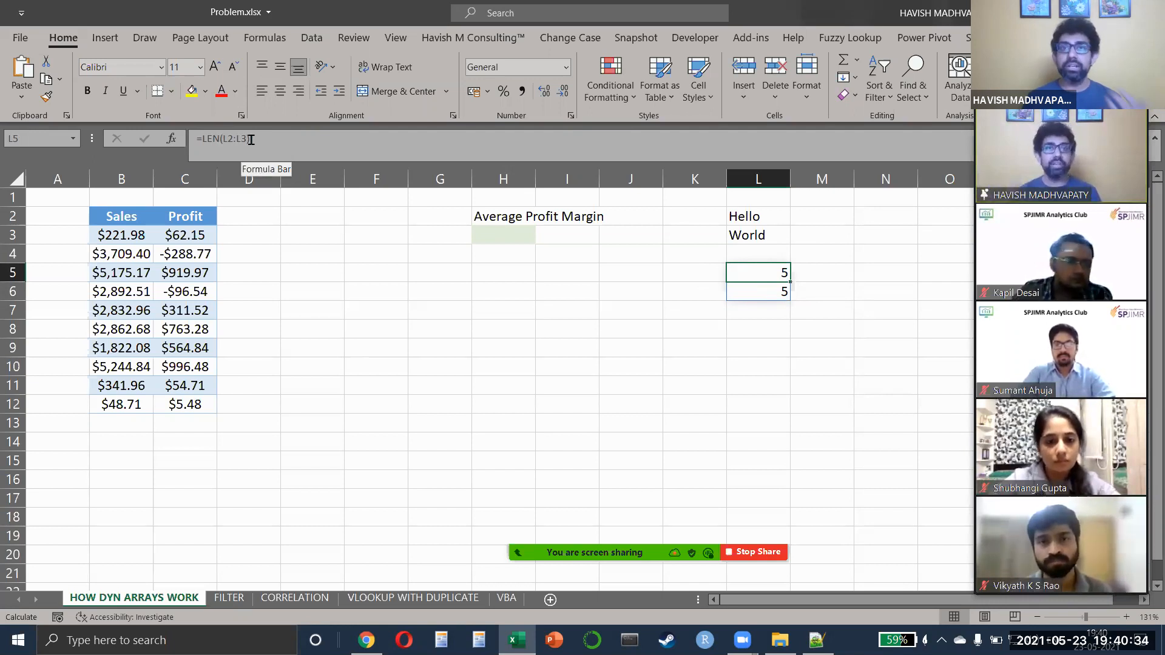
Step: Enter the text "stray" in cell L6 to obstruct the spill range of the LEN formula
click(747, 293)
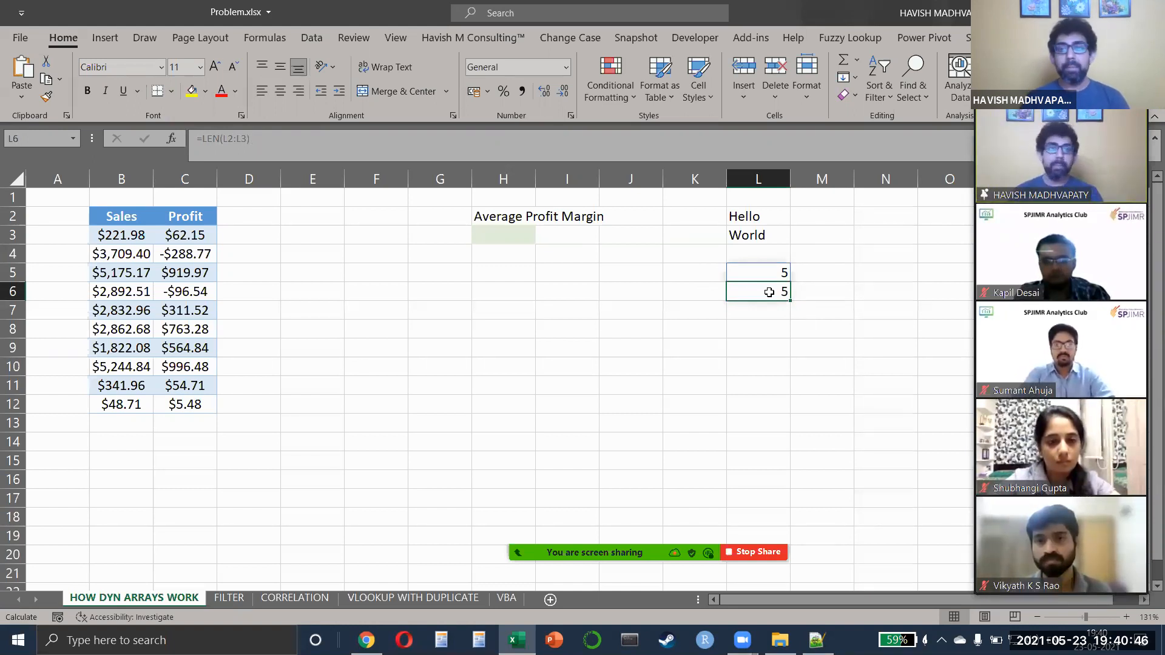
text(stray)
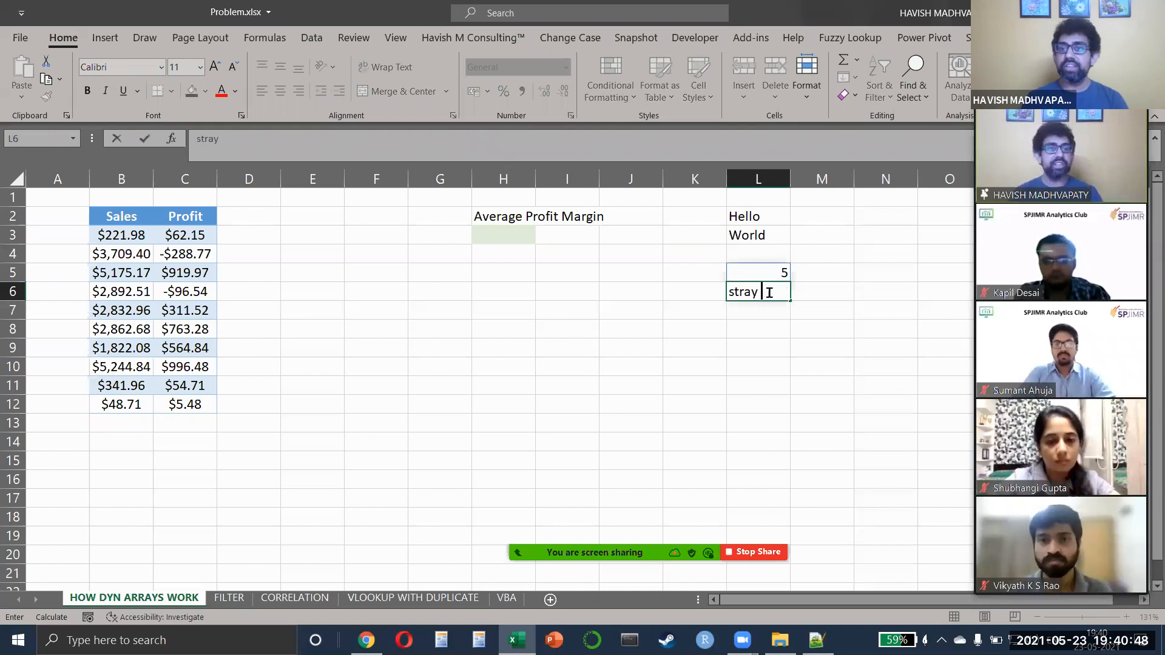
key(Return)
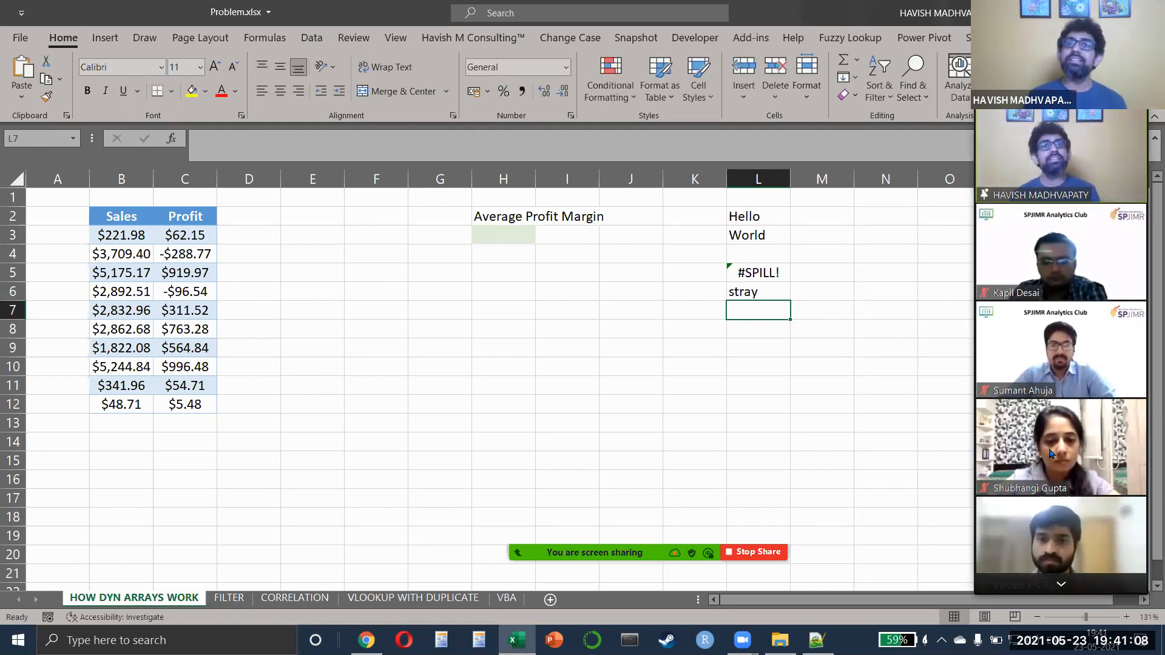
Step: Clear the stray text from cell L6 and select the LEN results in L5:L6
key(Up)
key(Delete)
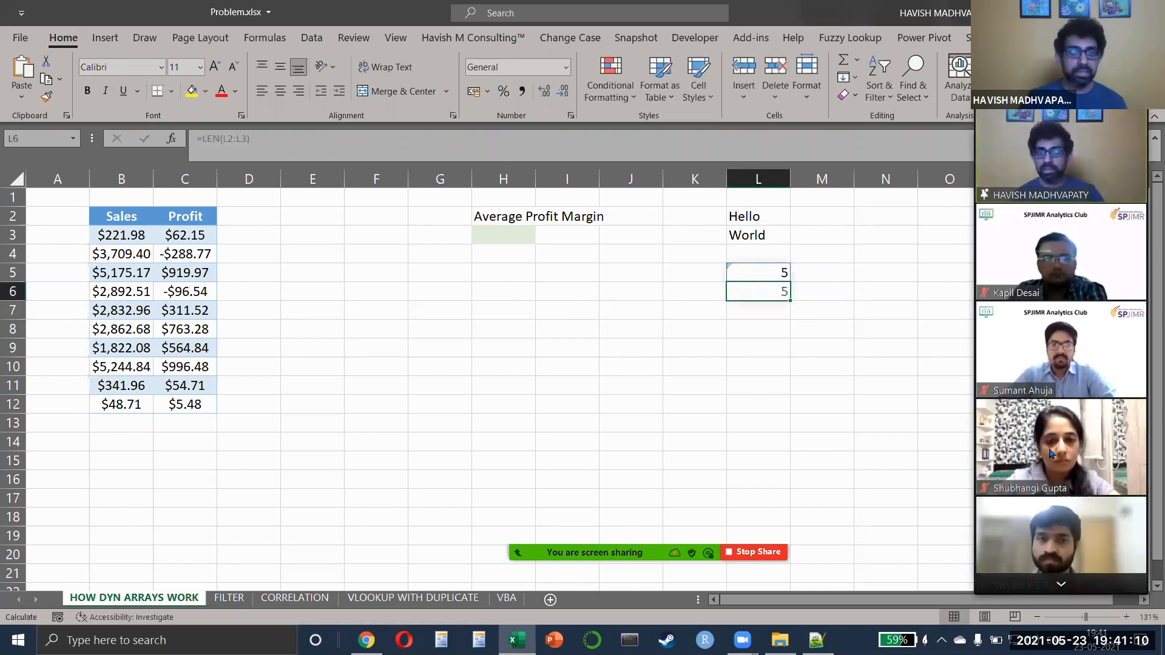
key(Up)
key(shift+Down)
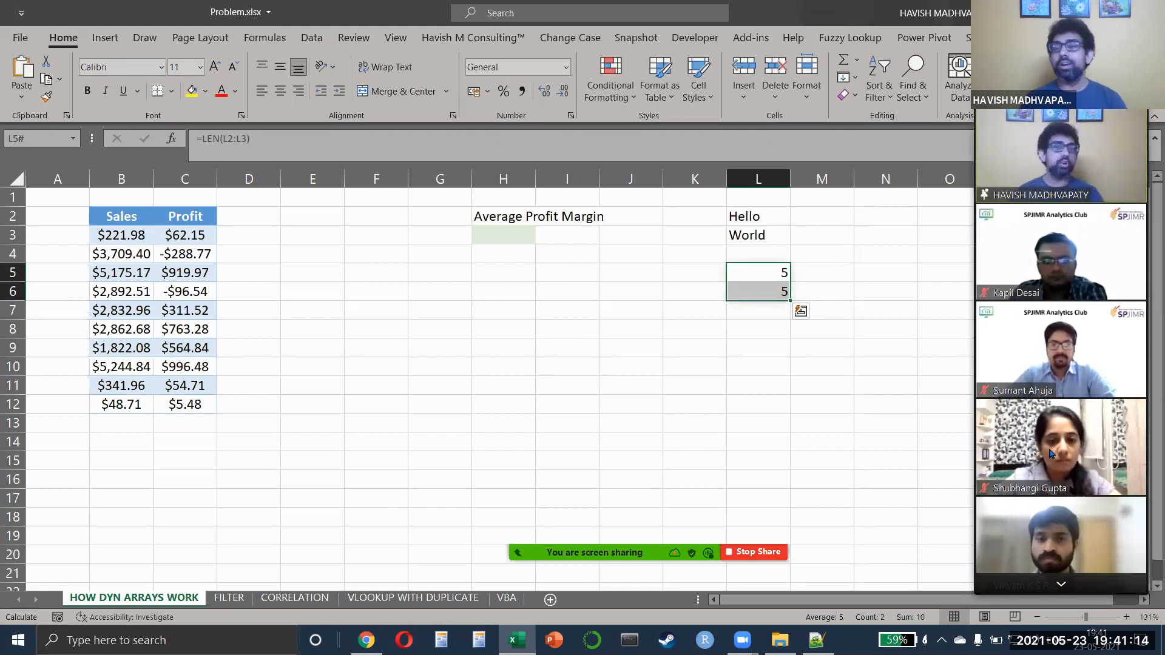
Step: Switch to Notepad++ to point out the Microsoft support link under Dyn Arrays, and return to the Problem.xlsx workbook in Excel
key(alt+Tab)
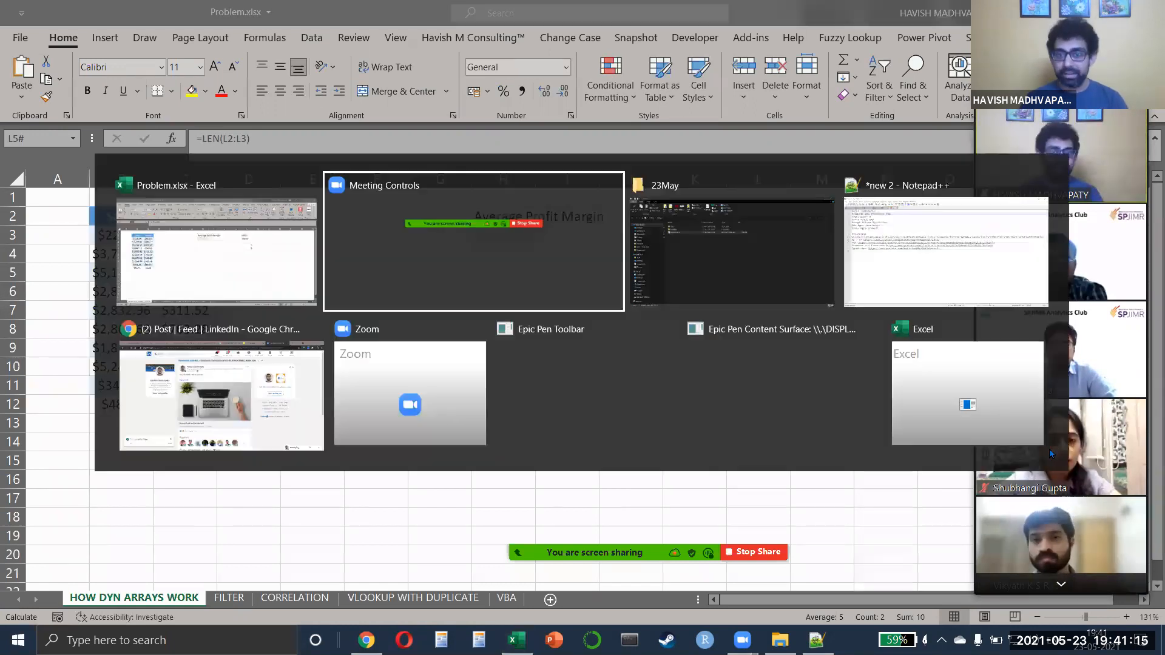
key(Tab)
key(Tab)
double_click(237, 234)
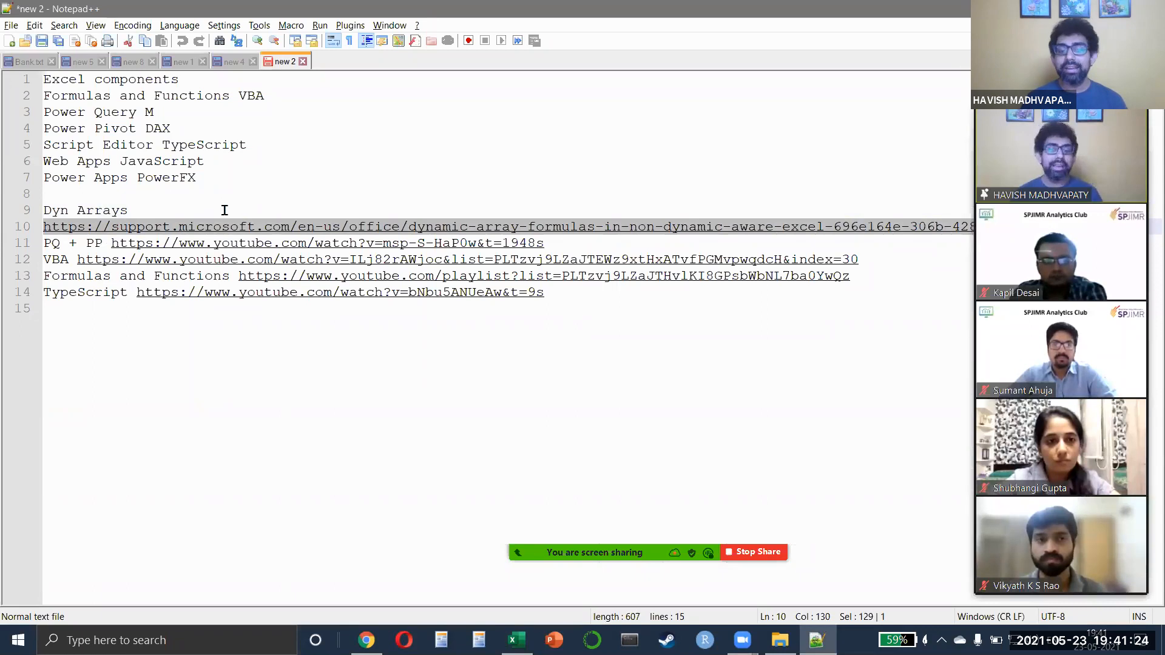
key(alt+Tab)
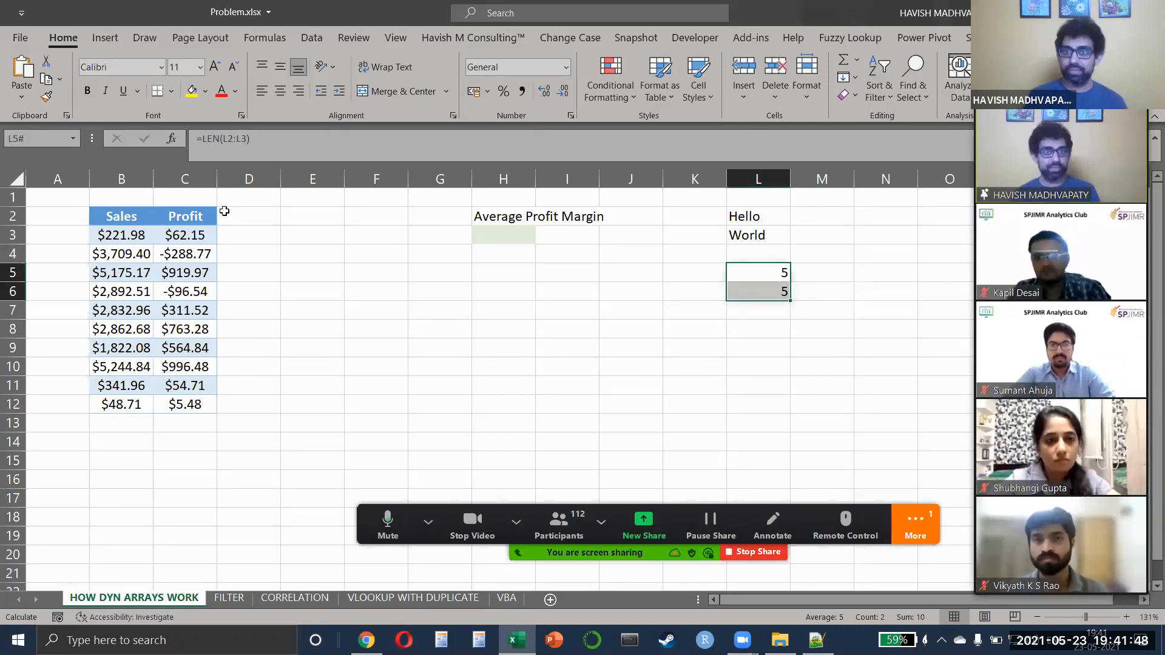
Step: Read the newest message in the Zoom meeting chat, close it and return to cell L5 of the workbook
click(900, 529)
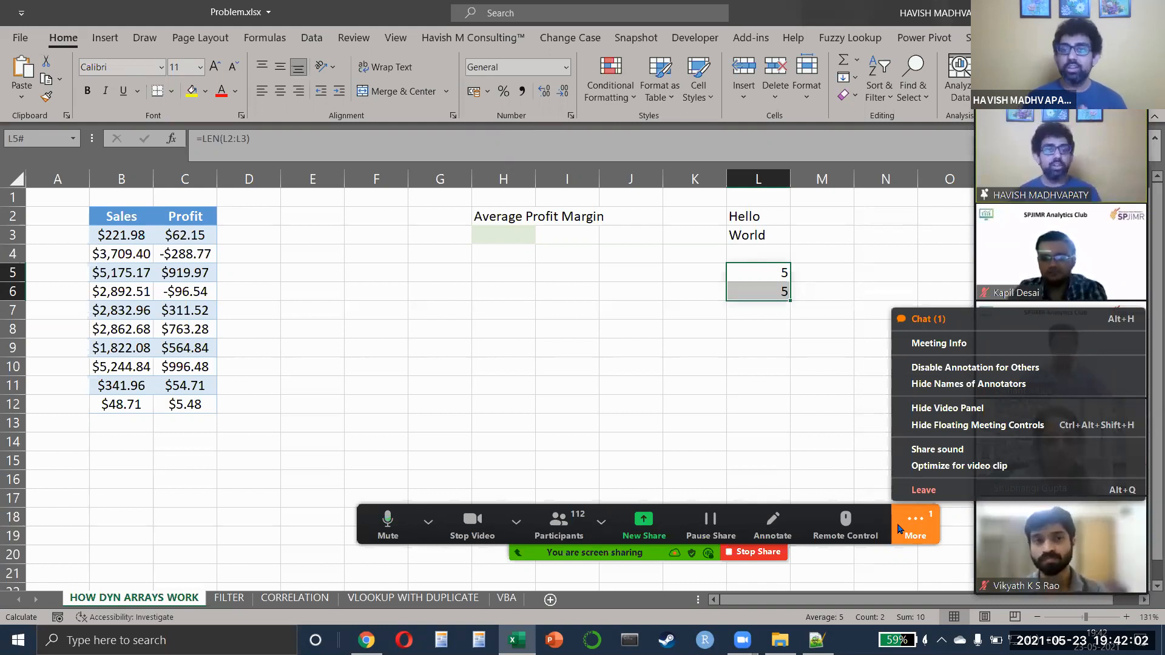
click(949, 323)
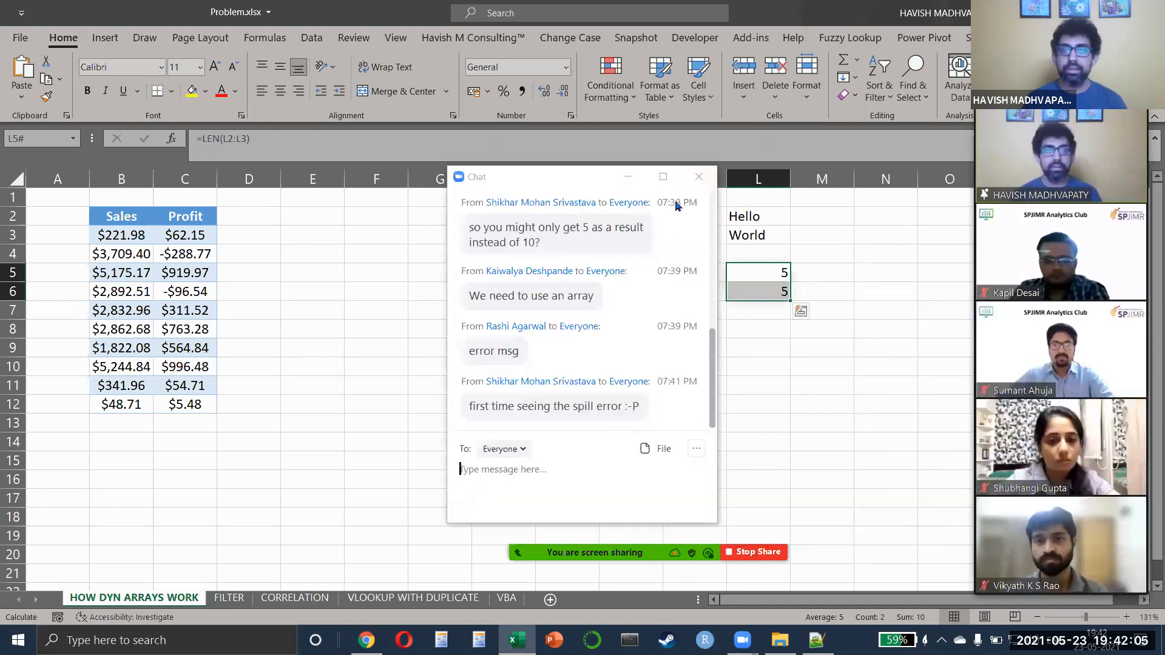
click(699, 178)
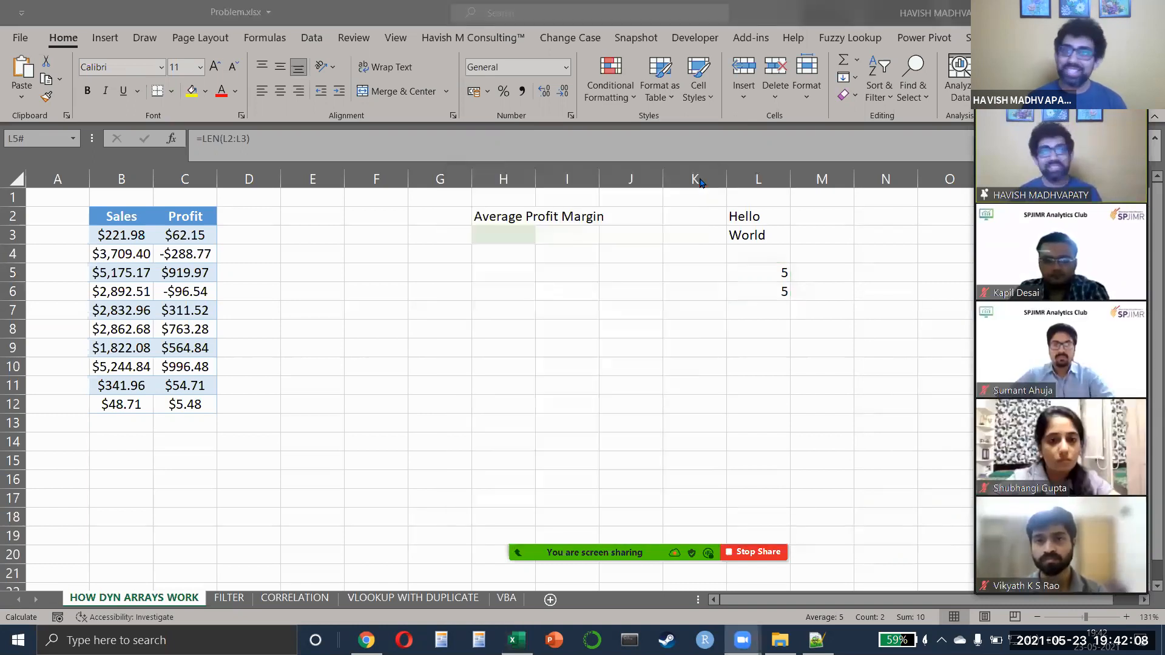
click(779, 278)
double_click(779, 279)
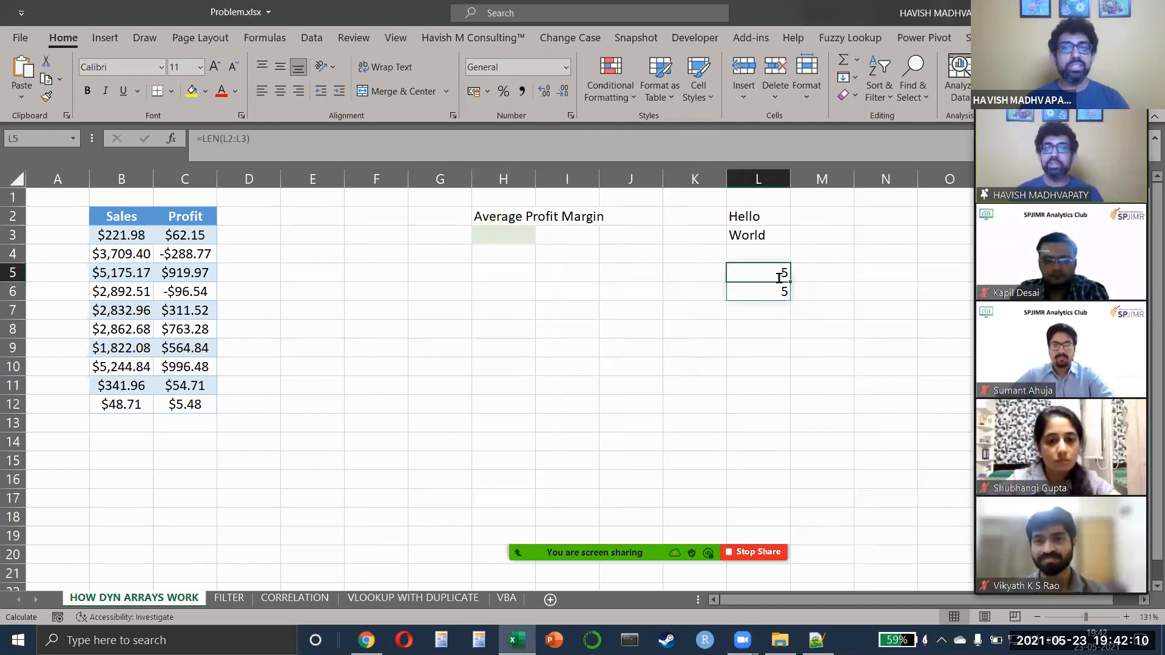
key(Escape)
Step: Go to the Sales and Profit table and highlight its values in B3:C12
key(Up)
key(Left)
key(Left)
key(Up)
key(Left)
key(Left)
key(Up)
key(Left)
key(Left)
key(Left)
key(Left)
key(Left)
key(Down)
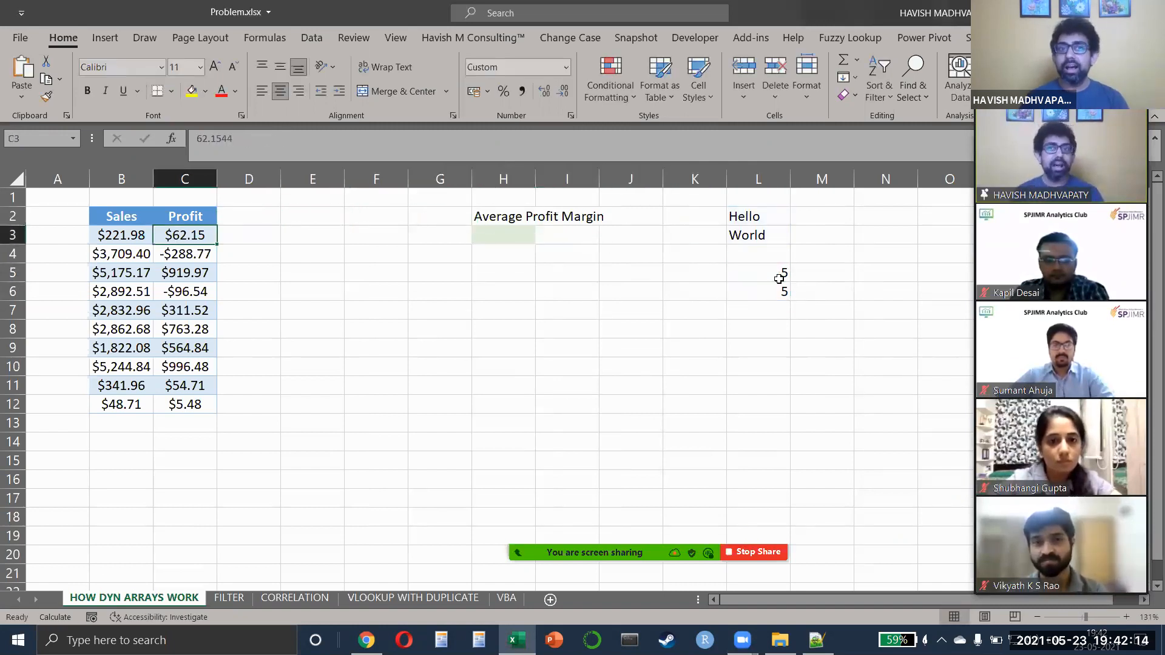
key(Right)
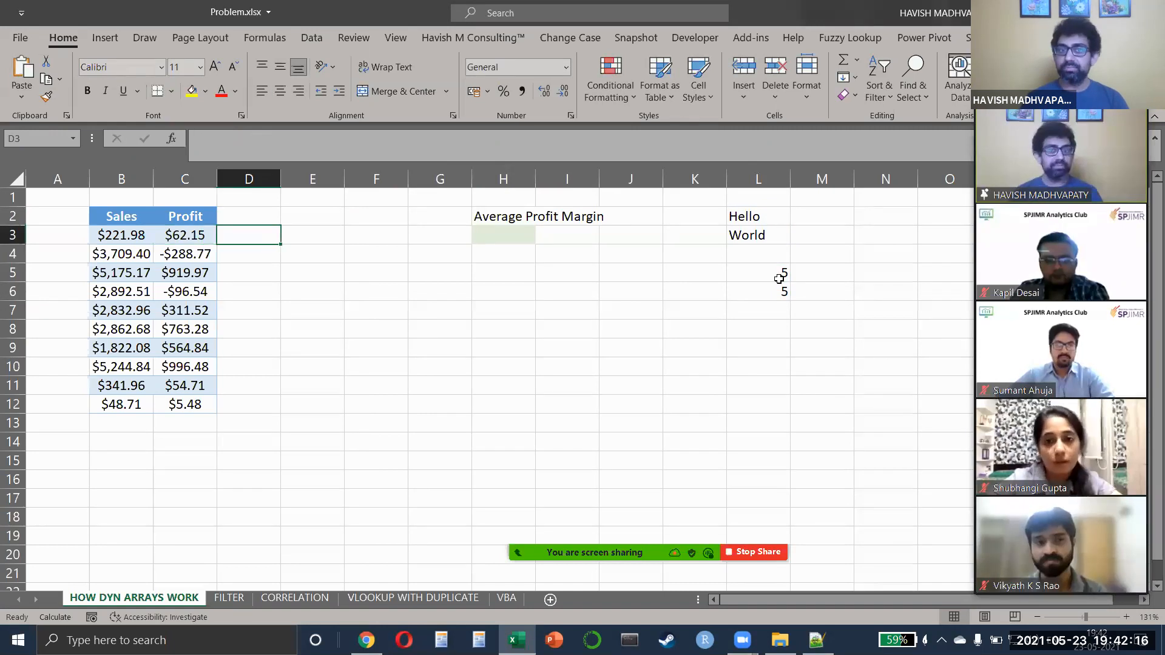
key(Left)
key(Left)
key(ctrl+shift+Down)
key(ctrl+shift+Right)
Step: Calculate the first row's profit margin in cell D3 with =C3/B3 and check the formula
key(Right)
key(Right)
text(=)
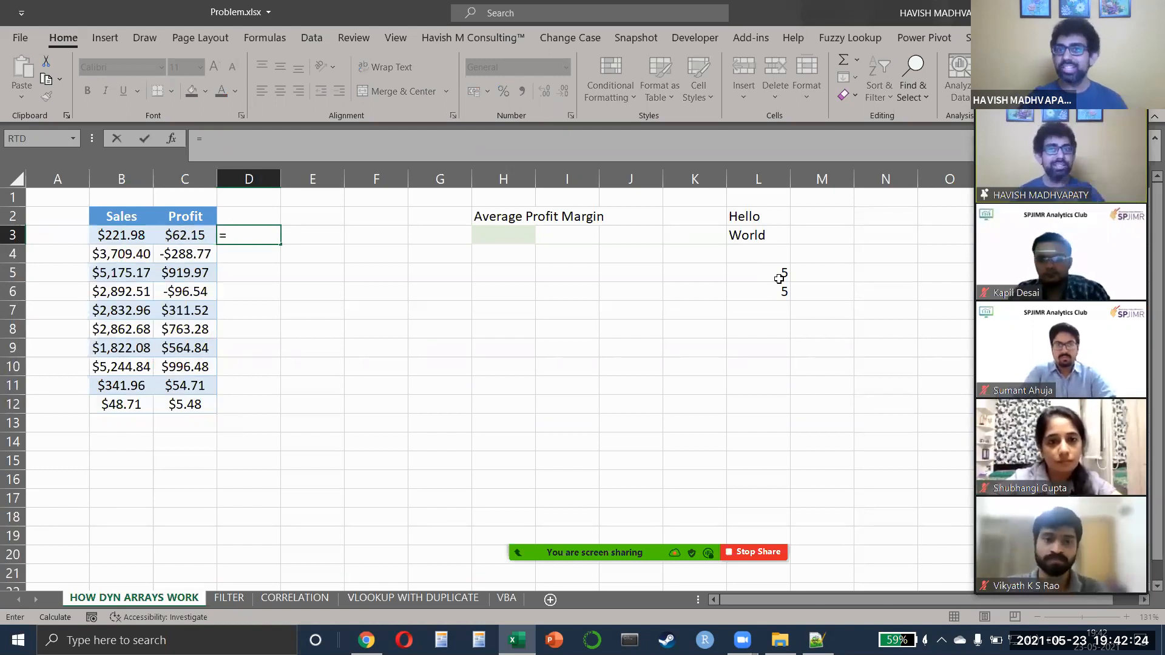
key(Left)
text(/)
key(Left)
key(Left)
key(Return)
key(Up)
key(F2)
key(Escape)
Step: Fill the profit margin formula from D3 down to D12
key(shift+Down)
key(shift+Down)
key(shift+Down)
key(shift+Down)
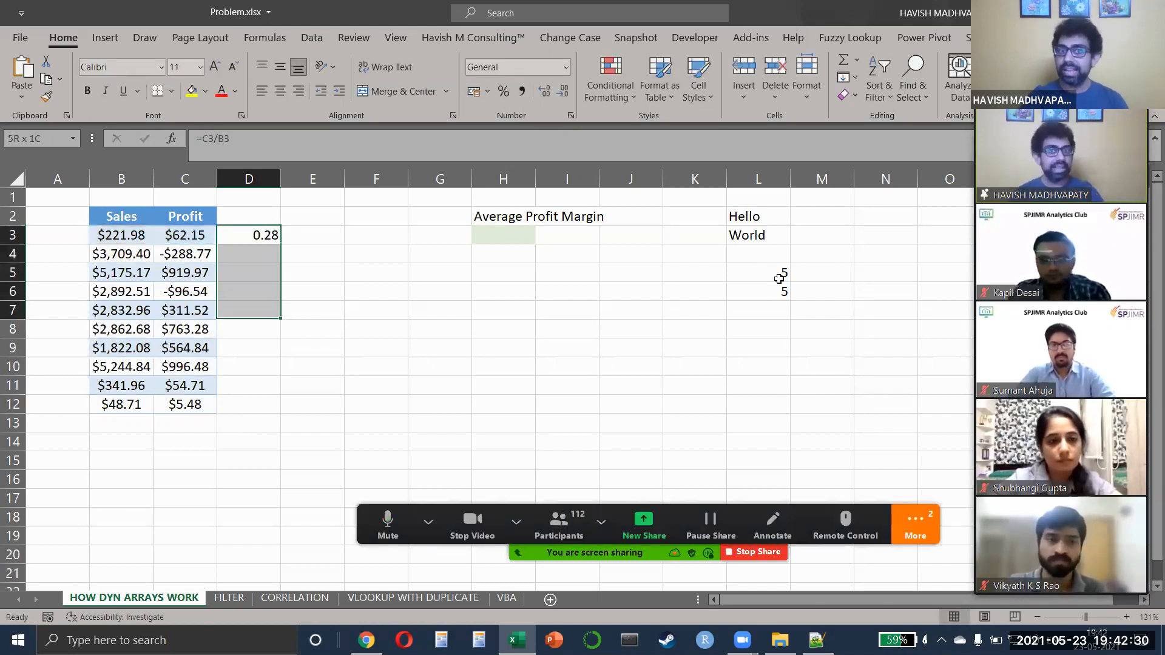
key(shift+Down)
key(shift+Down)
key(shift+Down)
key(shift+Down)
key(shift+Down)
key(ctrl+d)
Step: Calculate the average profit margin in cell H3 with =AVERAGE(D3:D12)
key(Right)
key(Right)
key(Right)
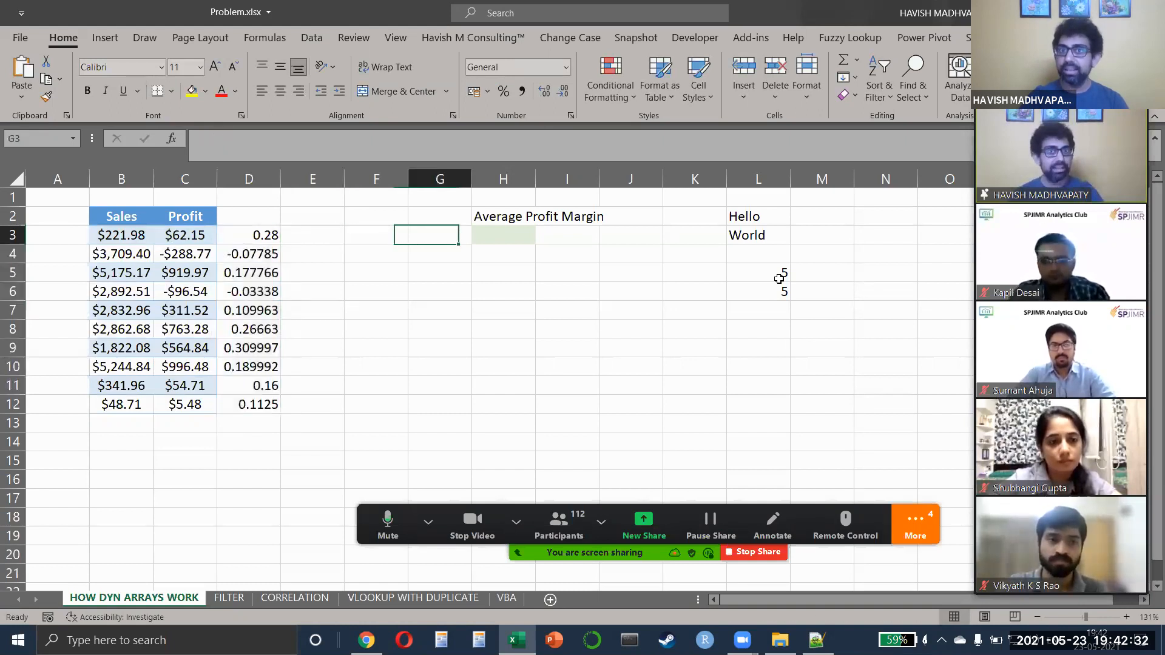
key(Right)
text(=AVERAGE()
key(Left)
key(Left)
key(Left)
key(Left)
key(ctrl+shift+Down)
key(Return)
key(Up)
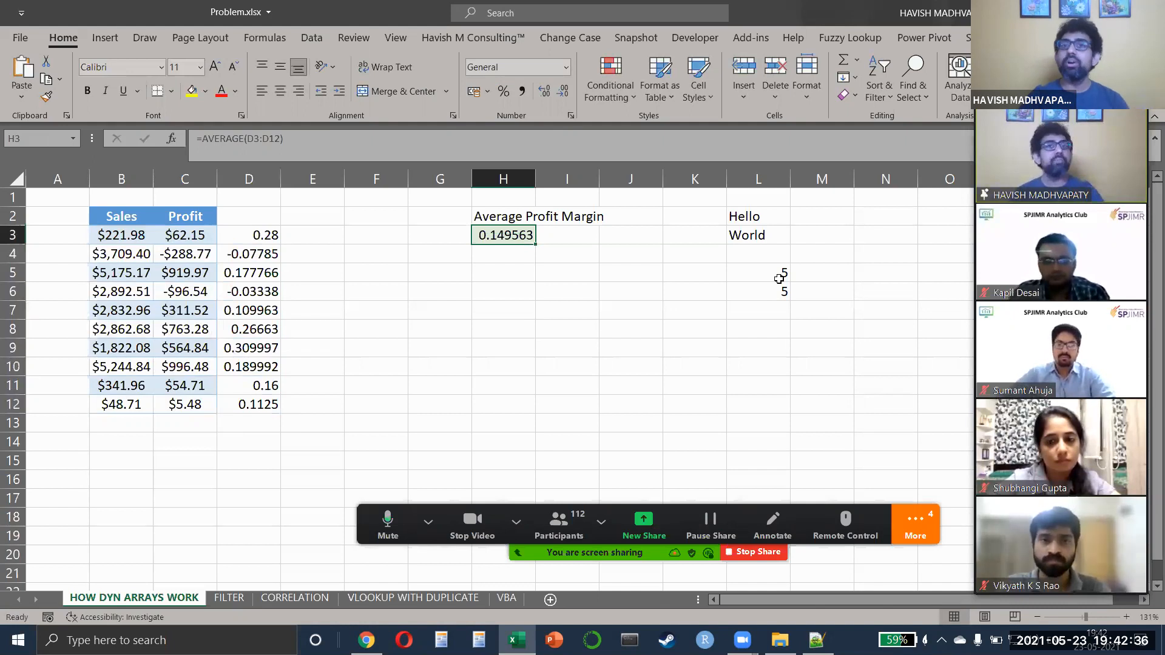
Step: Clear the helper margins in column D together with the average in H3, and return to H3
key(shift+Left)
key(shift+Left)
key(shift+Left)
key(shift+Left)
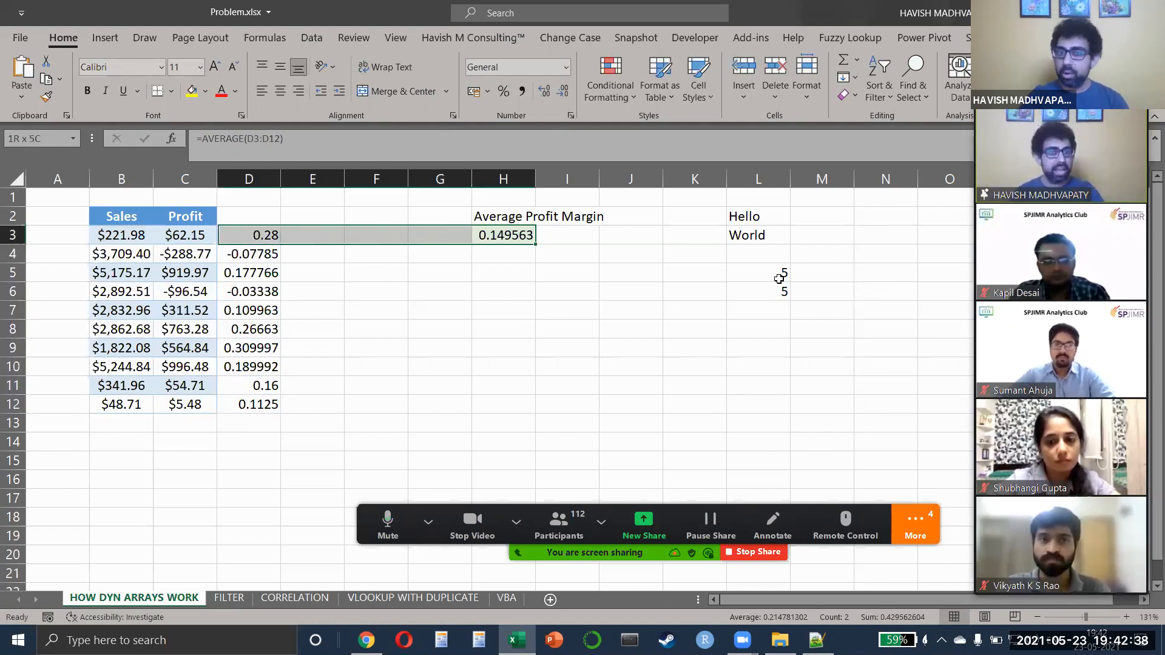
key(ctrl+shift+Down)
key(Escape)
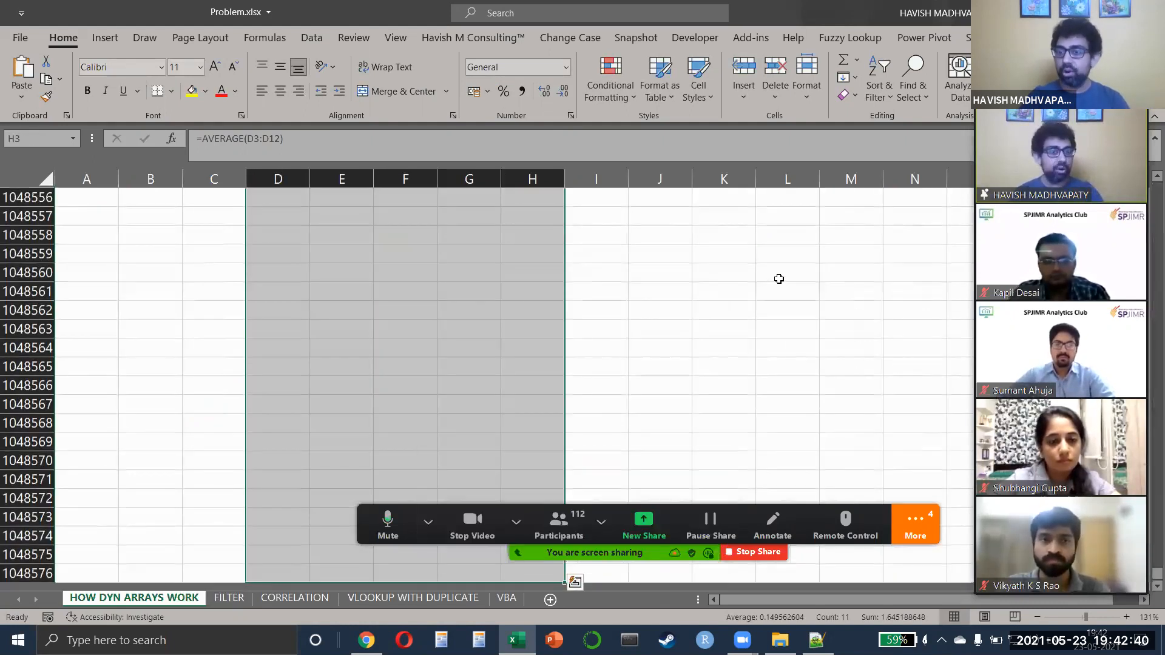
key(Delete)
key(ctrl+Up)
key(Down)
Step: Abandon the newly started formula in H3 and undo the clearing of the margins and their average
text(=)
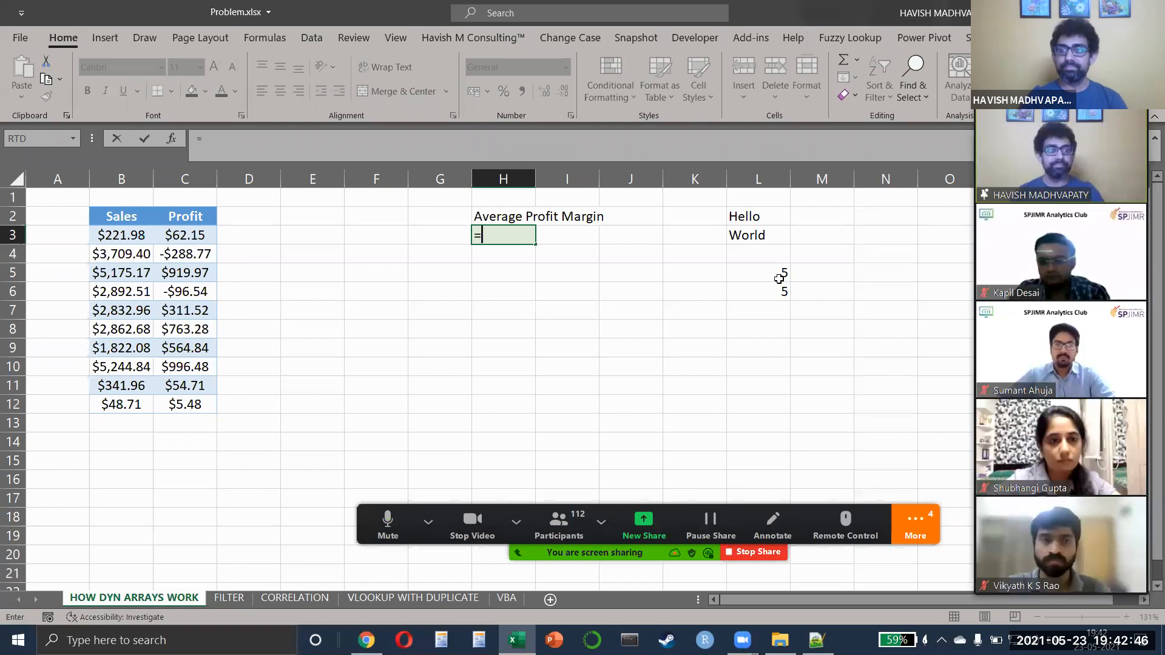
key(Escape)
key(ctrl+z)
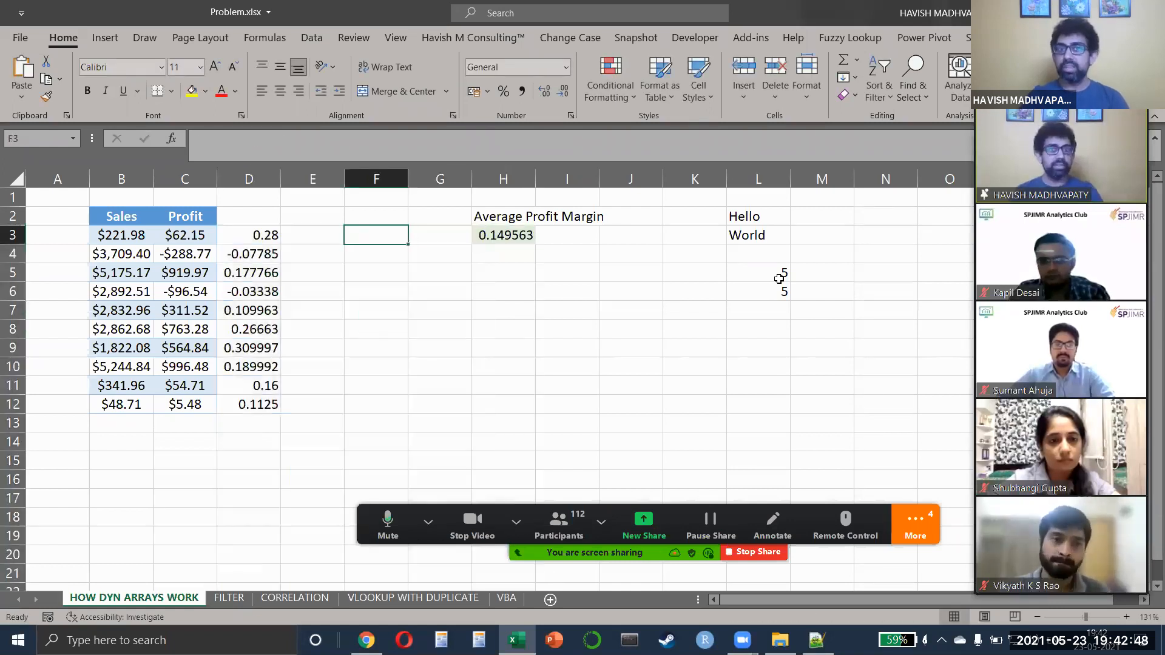
Step: Review the margin formula in D3 and the average formula in H3 without changing either
key(Left)
key(Left)
key(F2)
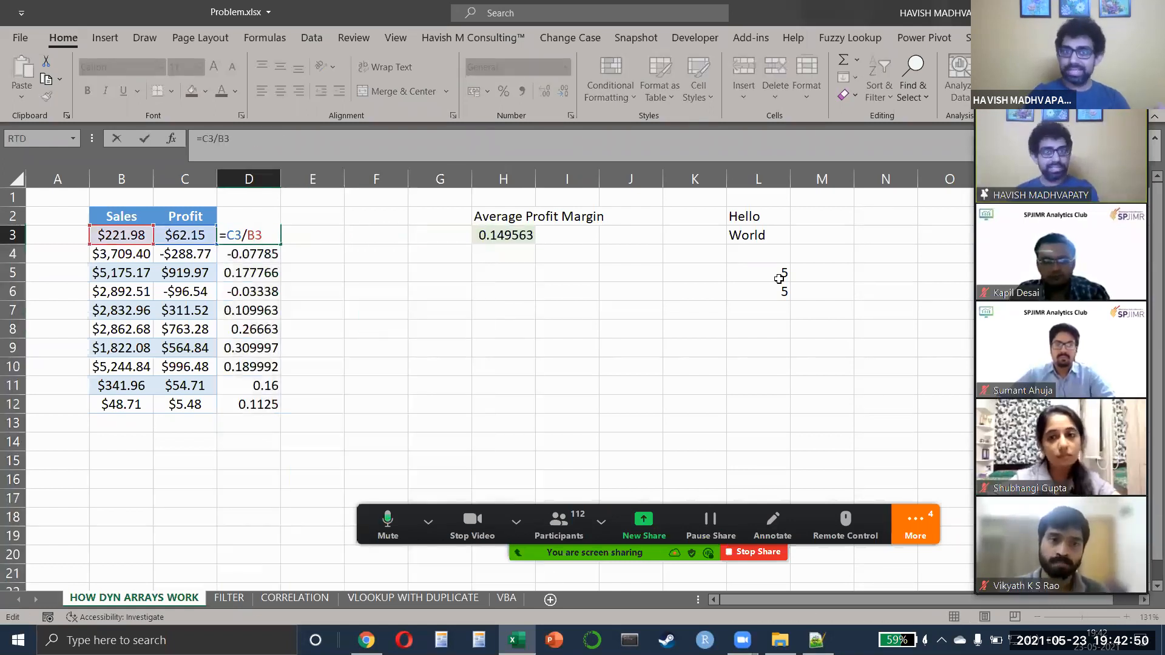
key(Tab)
key(Tab)
key(Tab)
key(Tab)
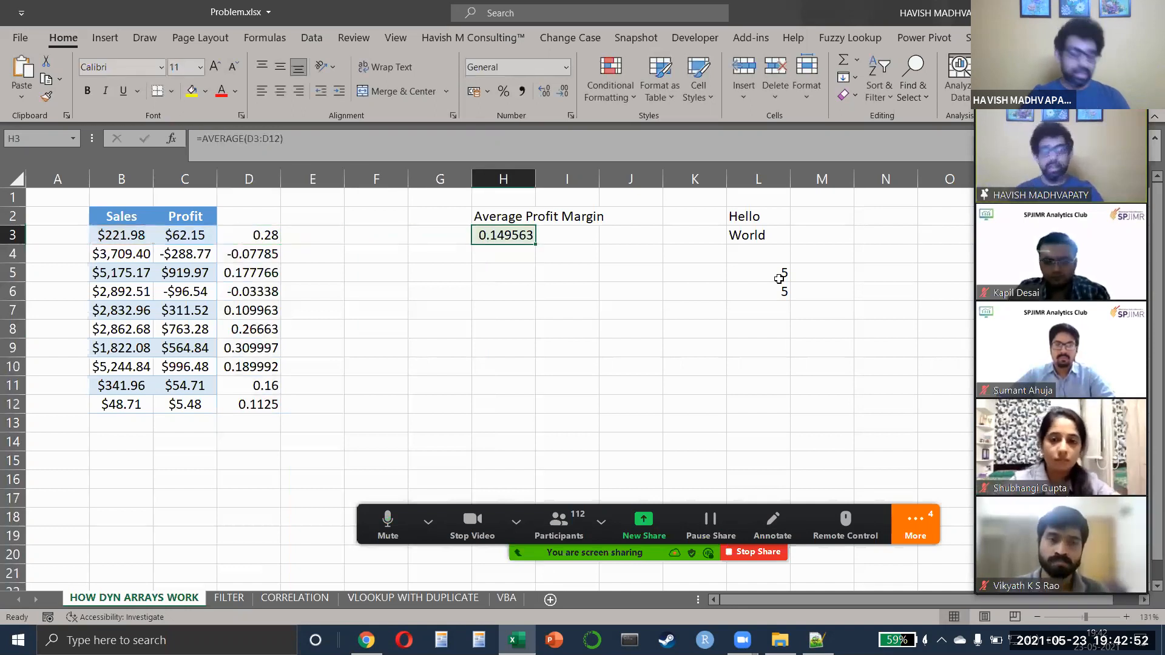
key(F2)
key(Escape)
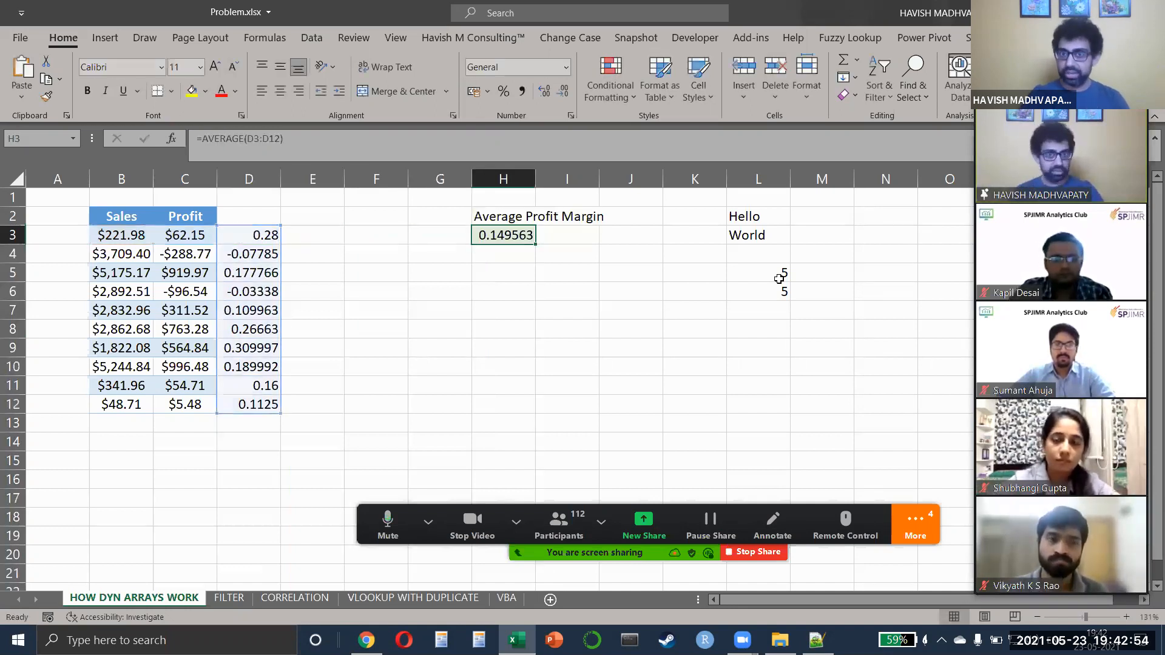
Step: Clear the helper margins in D3:D12 together with the average in H3, and return to H3
key(ctrl+shift+Left)
key(ctrl+shift+Down)
key(Delete)
key(Right)
key(Left)
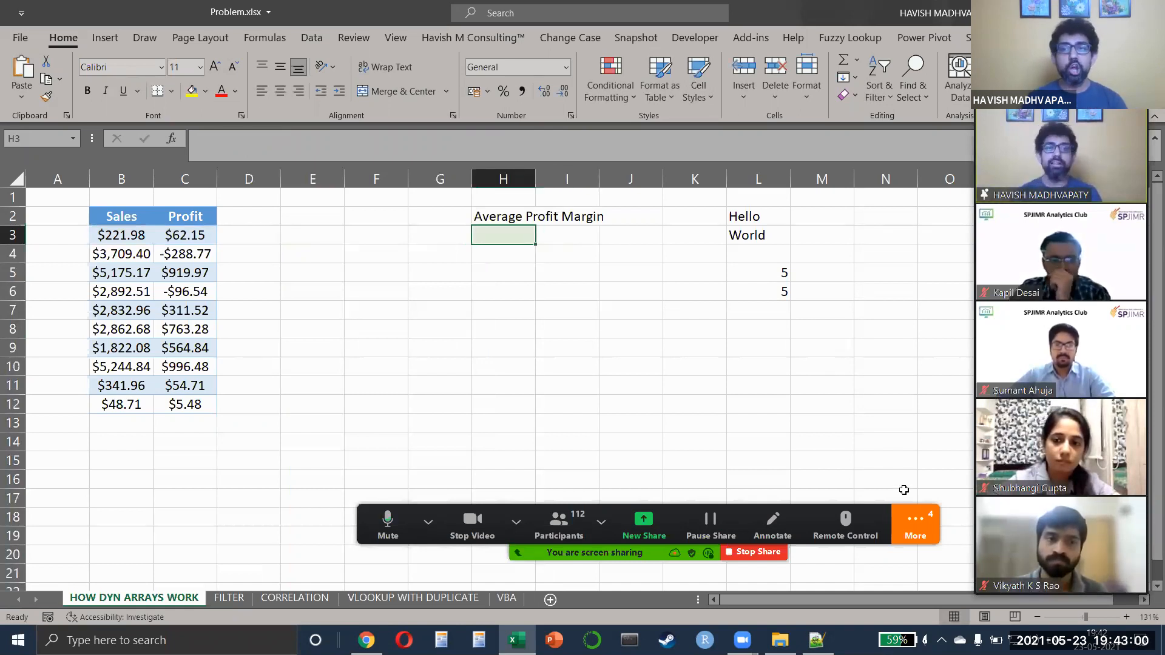
Step: Check the participants' suggestions in the meeting chat and close it
click(915, 523)
click(924, 319)
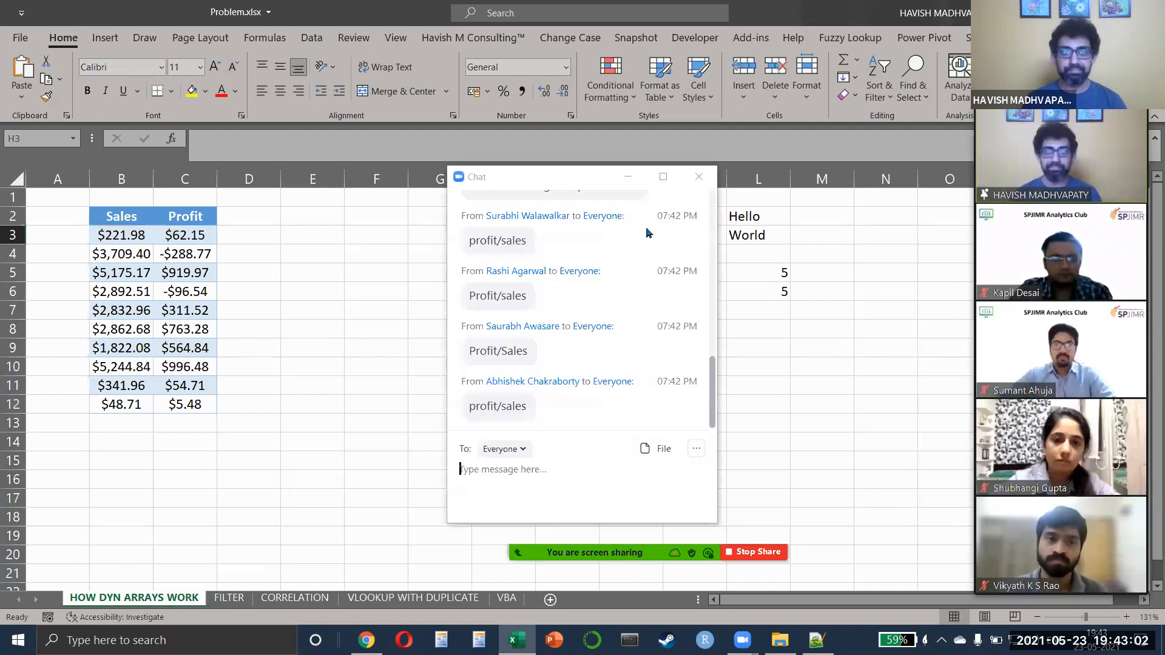
click(699, 181)
Step: Enter the array formula =C3:C12/B3:B12 in H3 to divide all profits by their sales at once
click(523, 236)
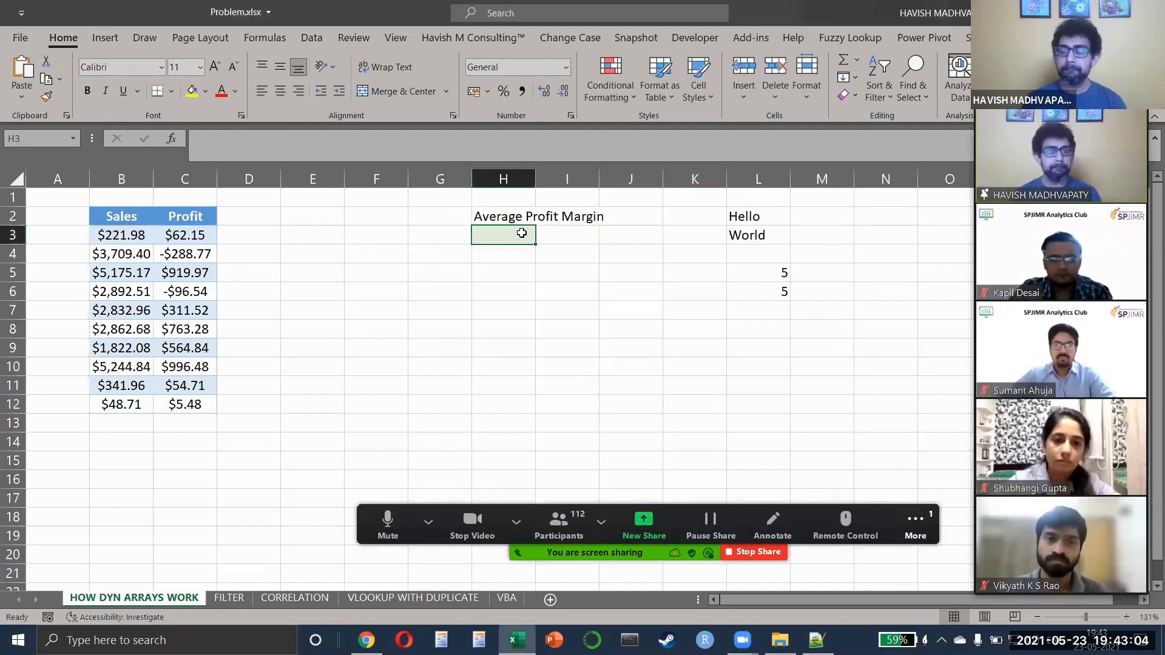
text(=)
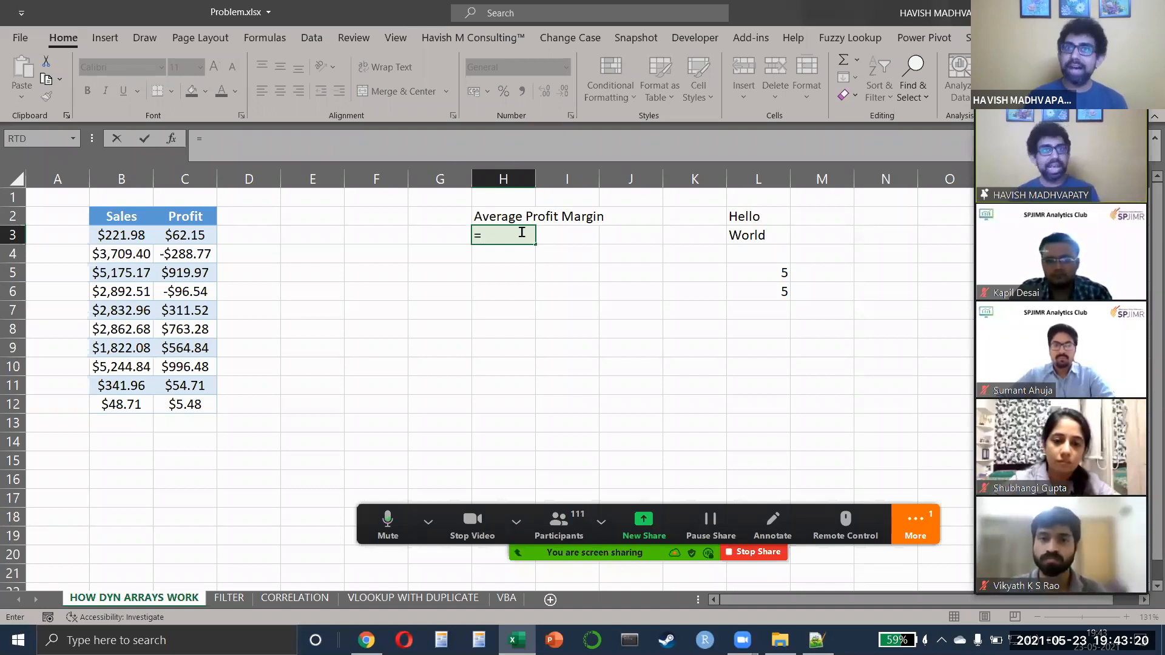
click(215, 235)
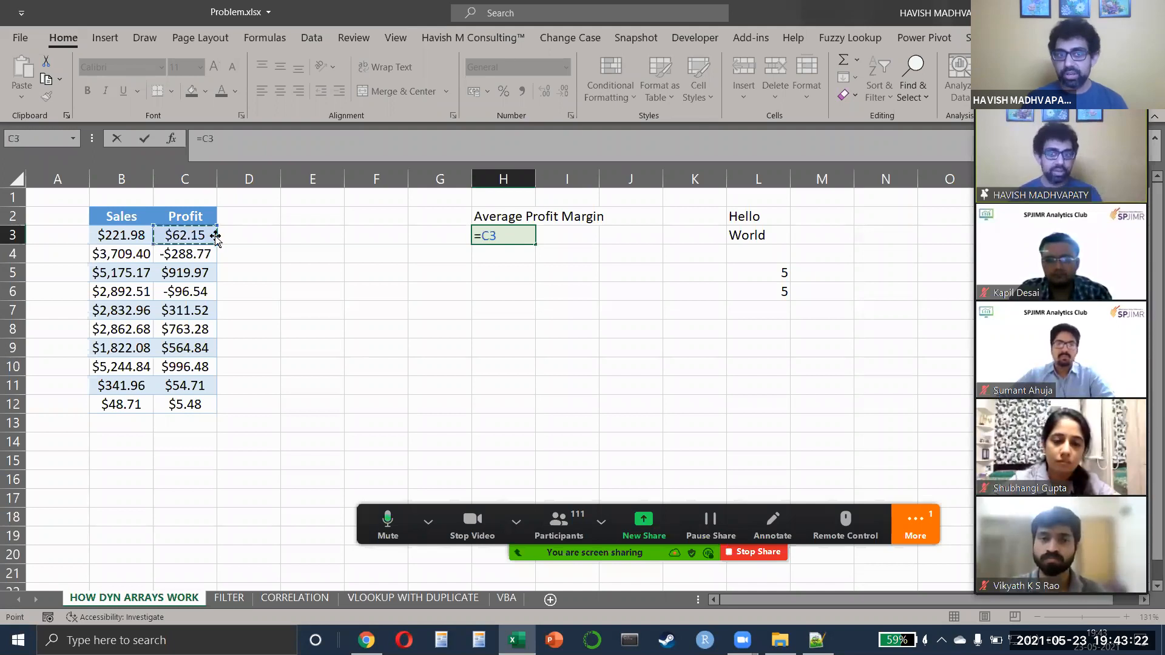
key(ctrl+shift+Down)
text(/)
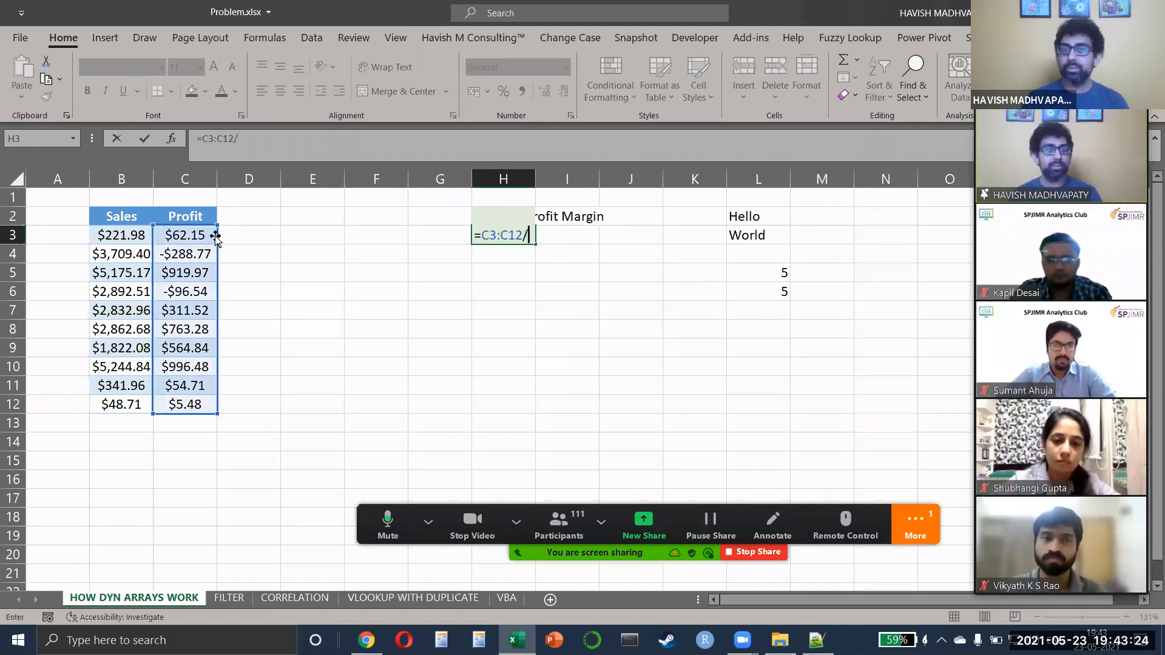
key(Left)
key(Left)
key(Left)
key(Left)
key(Left)
key(Left)
key(ctrl+shift+Down)
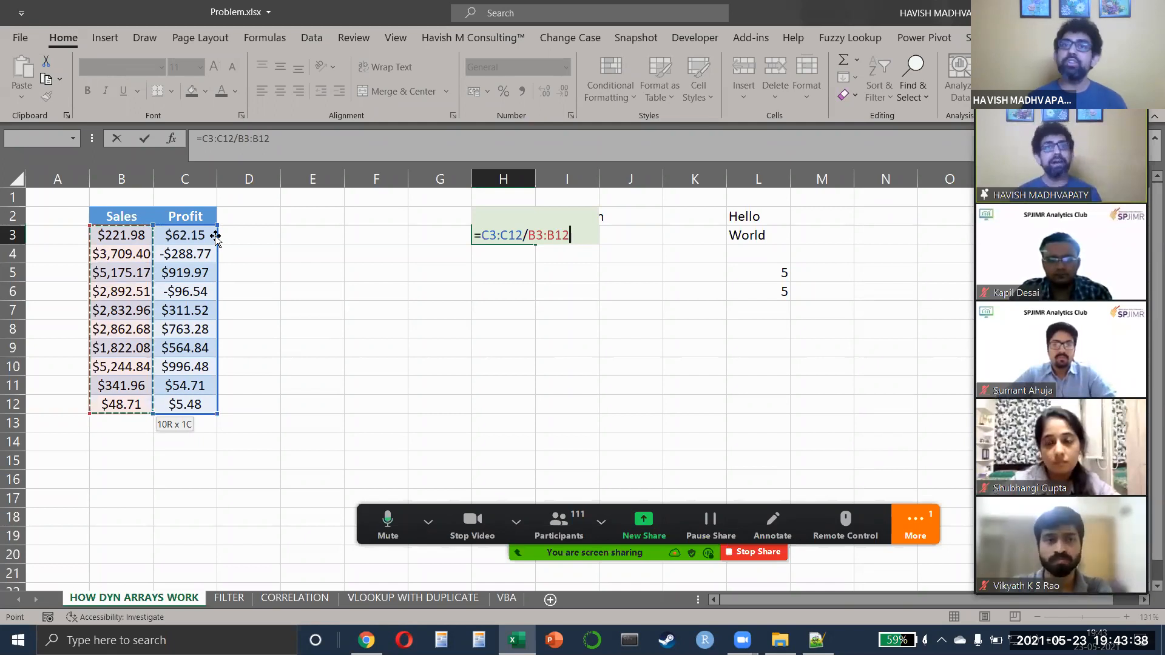
key(Return)
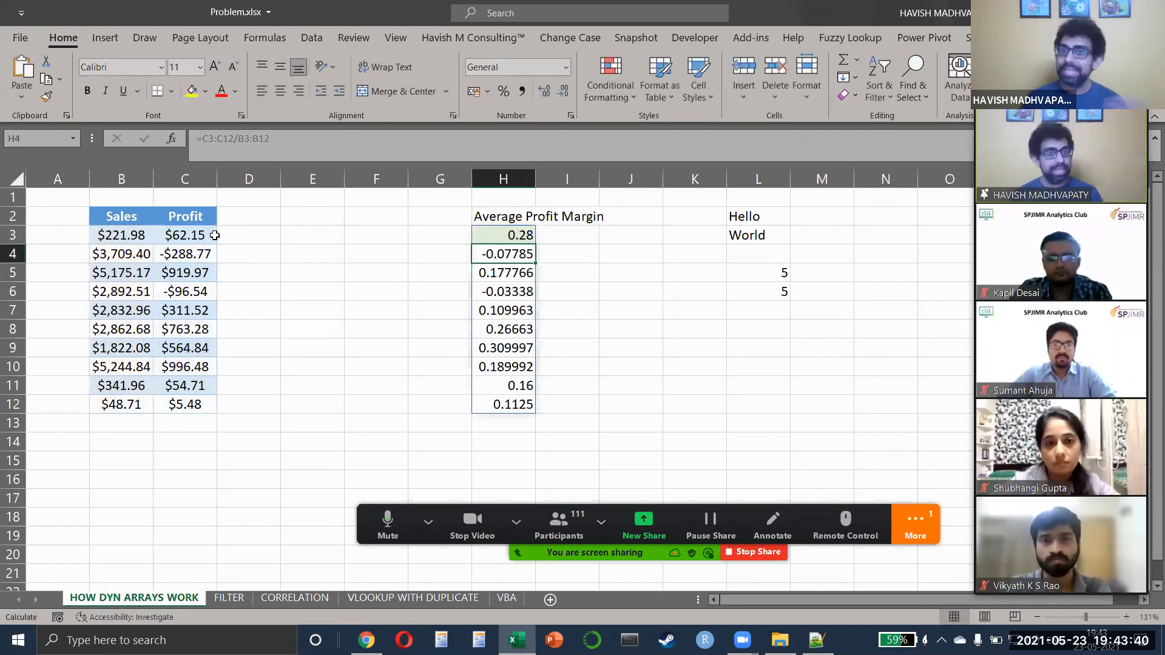
Step: Wrap the array division in H3 in AVERAGE so it reads =AVERAGE(C3:C12/B3:B12), and review the finished formula
key(Up)
key(F2)
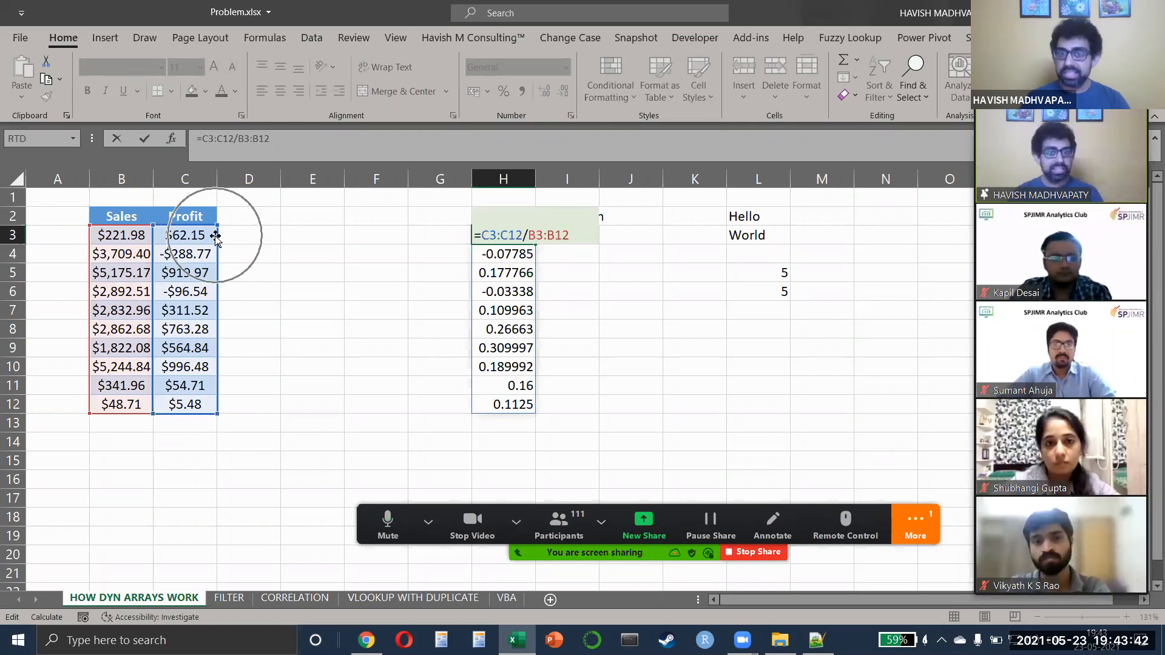
key(Right)
text(AVERAGE()
key(Right)
key(Right)
key(End)
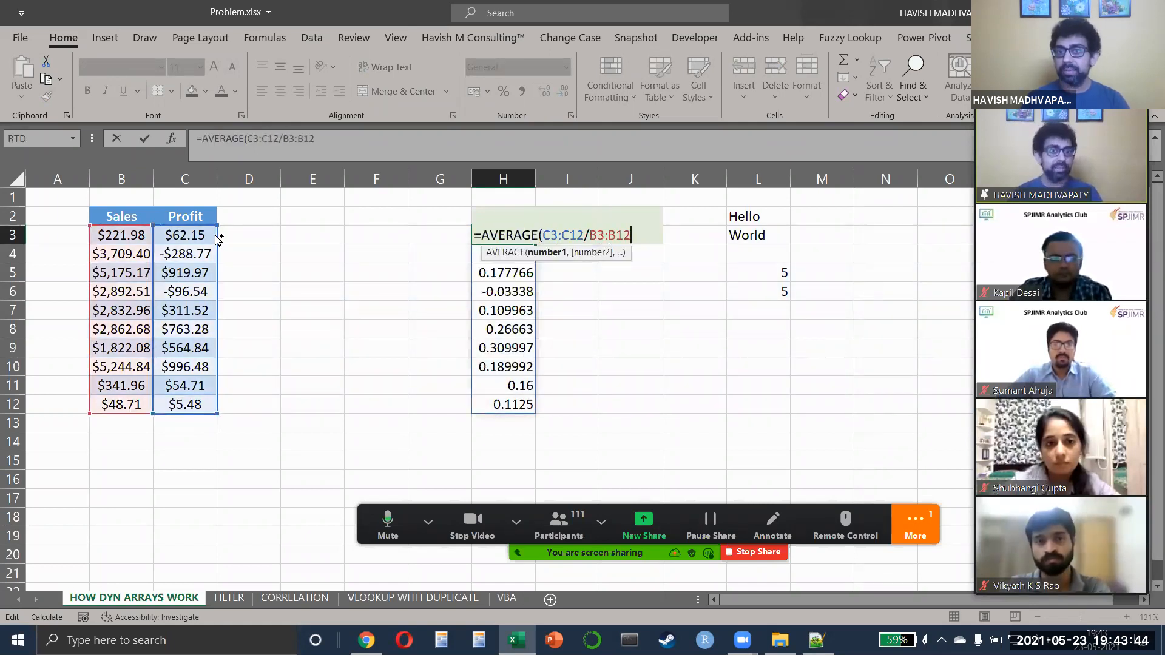
key(Return)
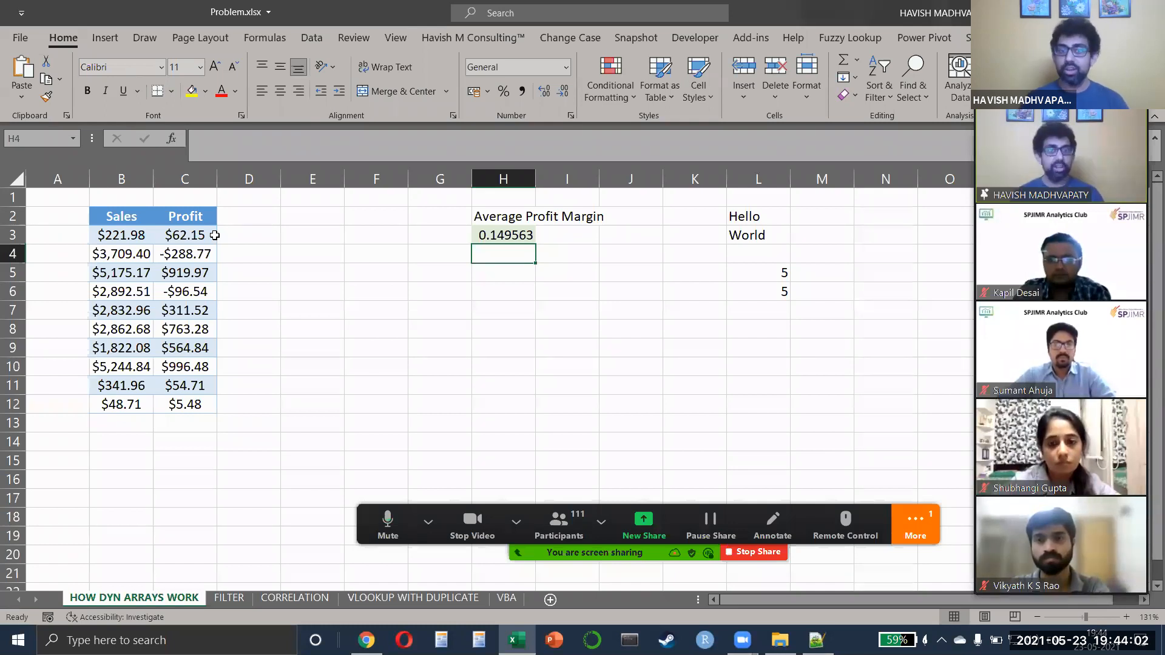
key(Up)
key(F2)
key(Escape)
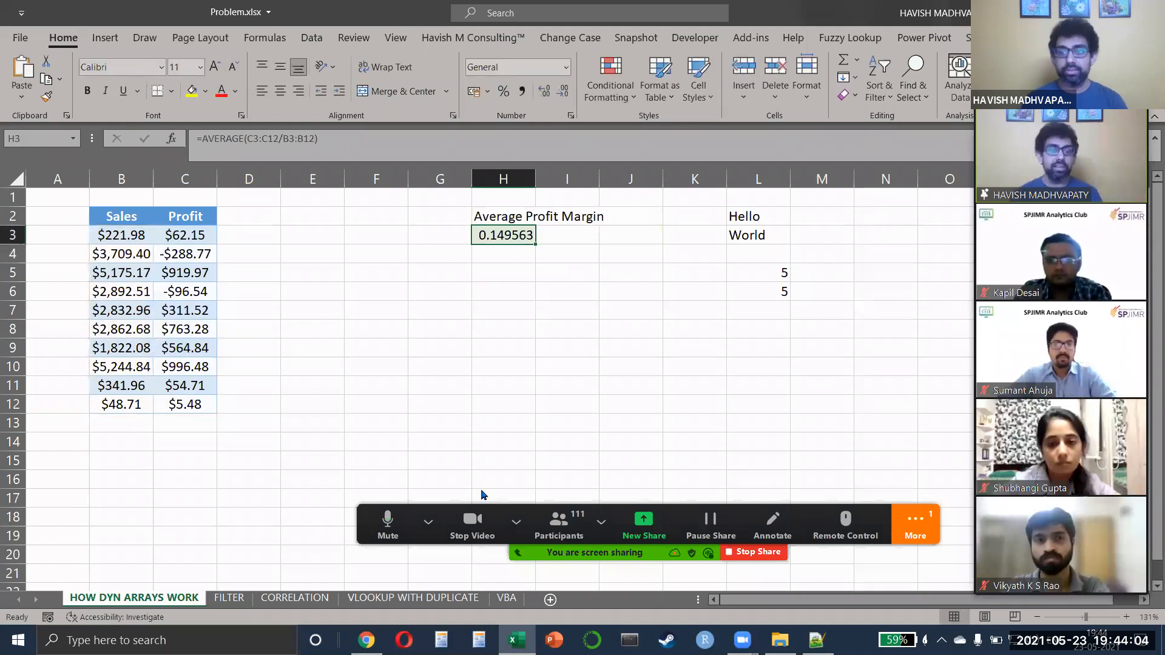
Step: Look for new messages in the meeting chat and close it
click(936, 525)
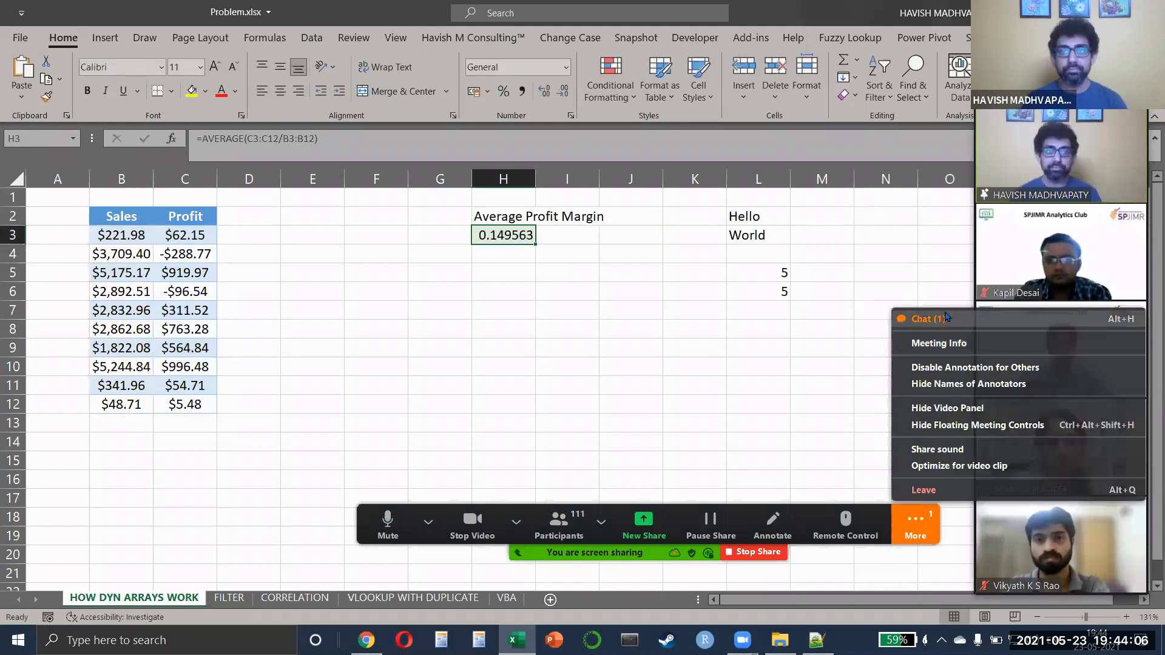
click(946, 314)
click(697, 177)
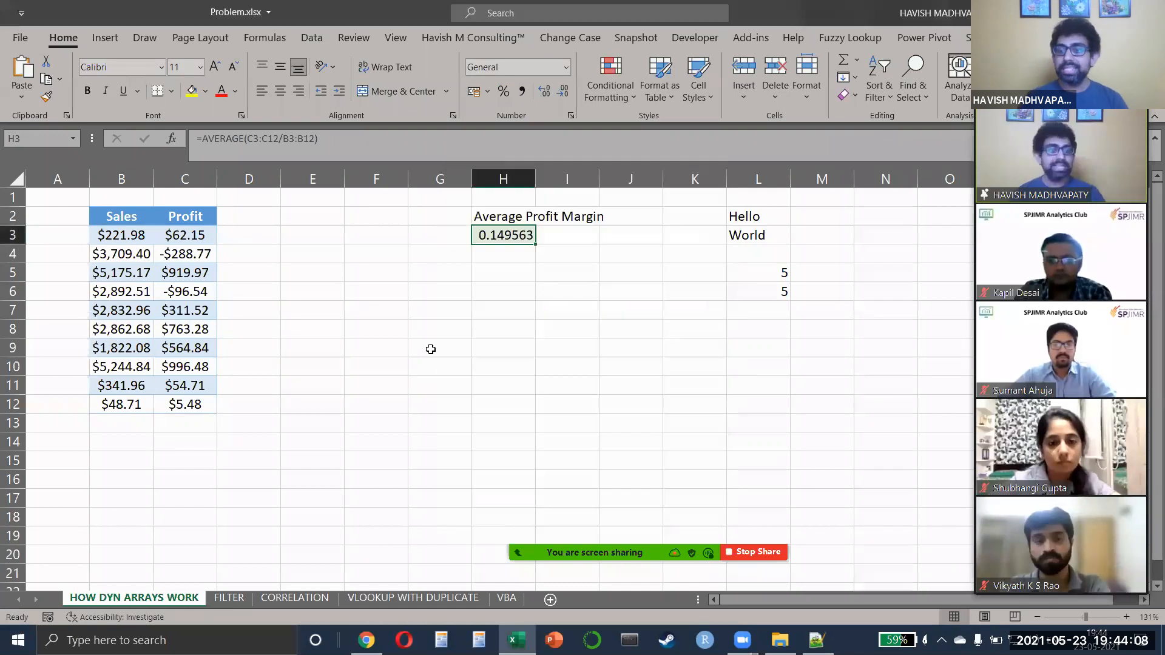
Step: Switch to the FILTER sheet and select the source table B9:D27 with ship mode, customer name and sales
key(ctrl+Page_Down)
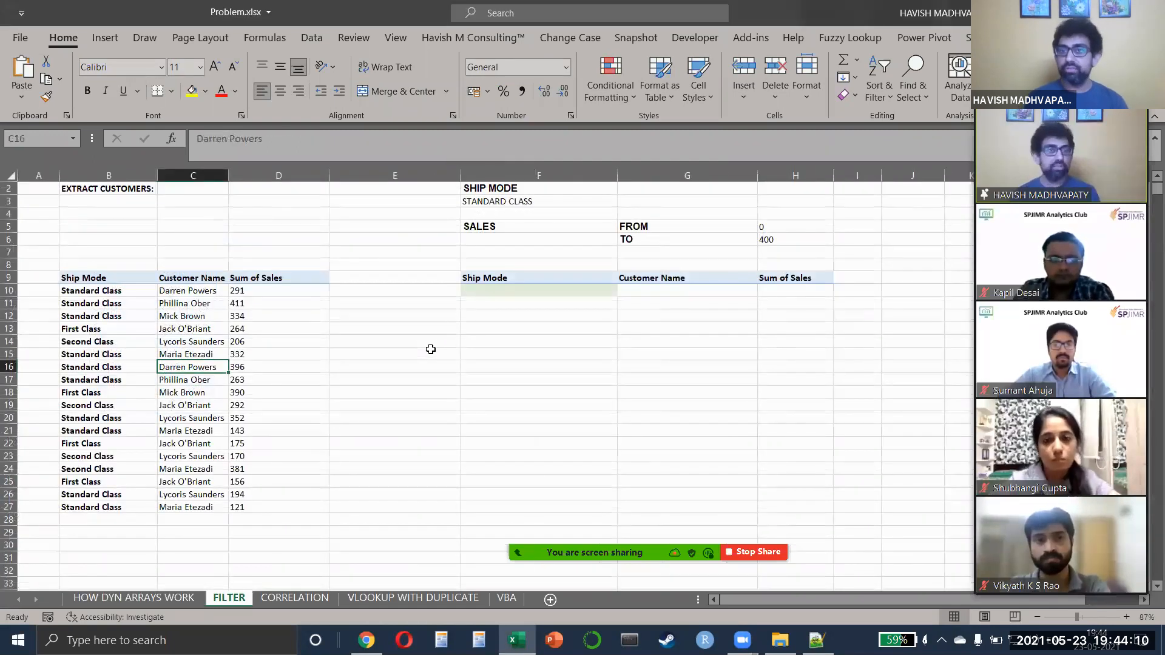
scroll(431, 350, up, 3)
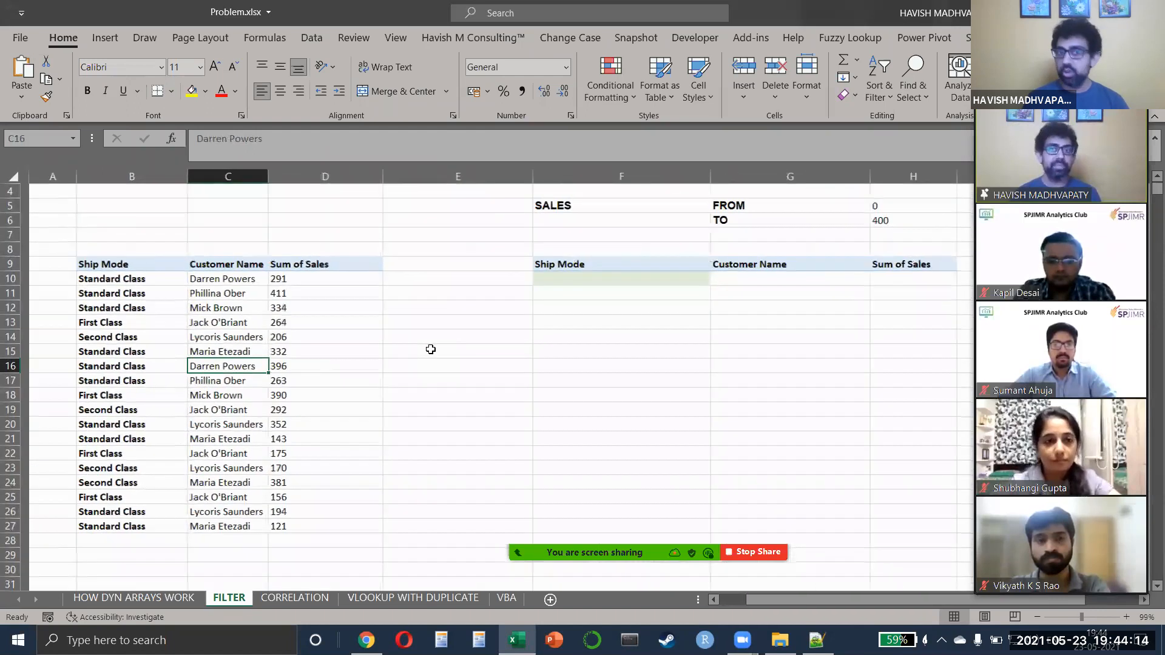
scroll(431, 350, up, 1)
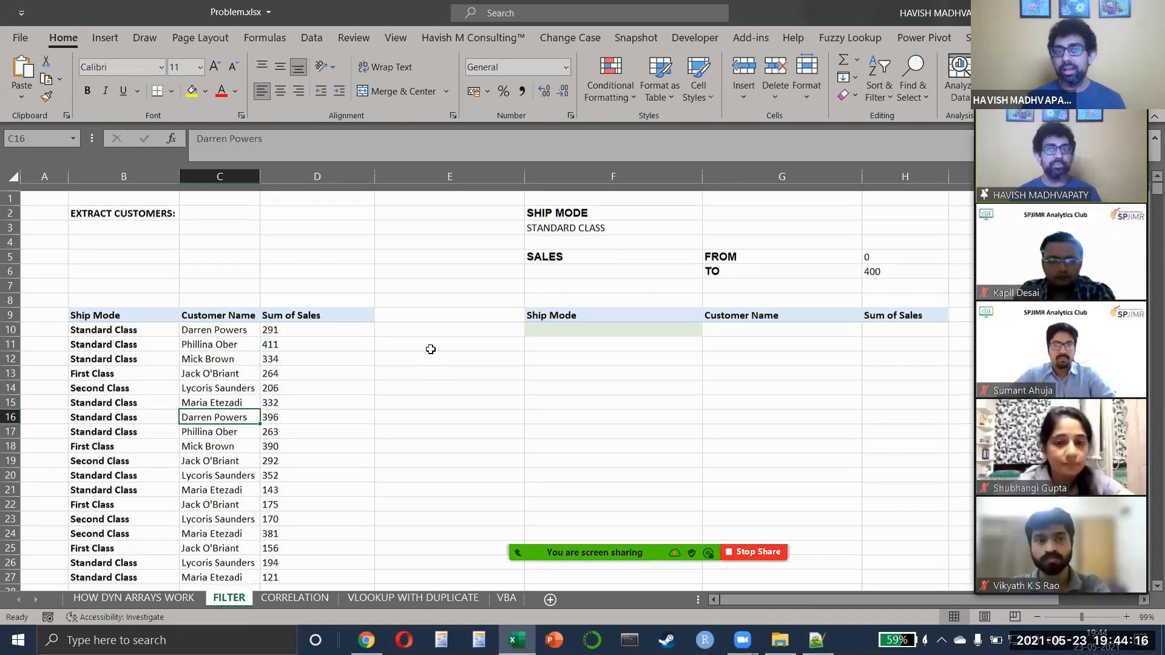
drag(128, 322, 122, 566)
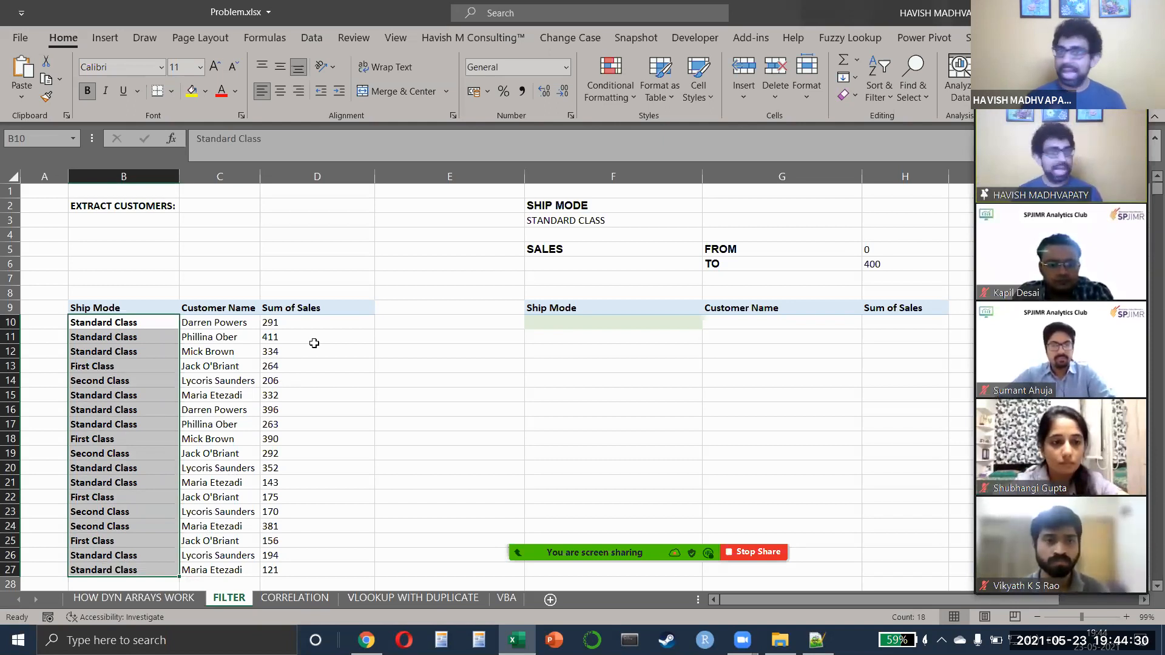
drag(137, 309, 309, 566)
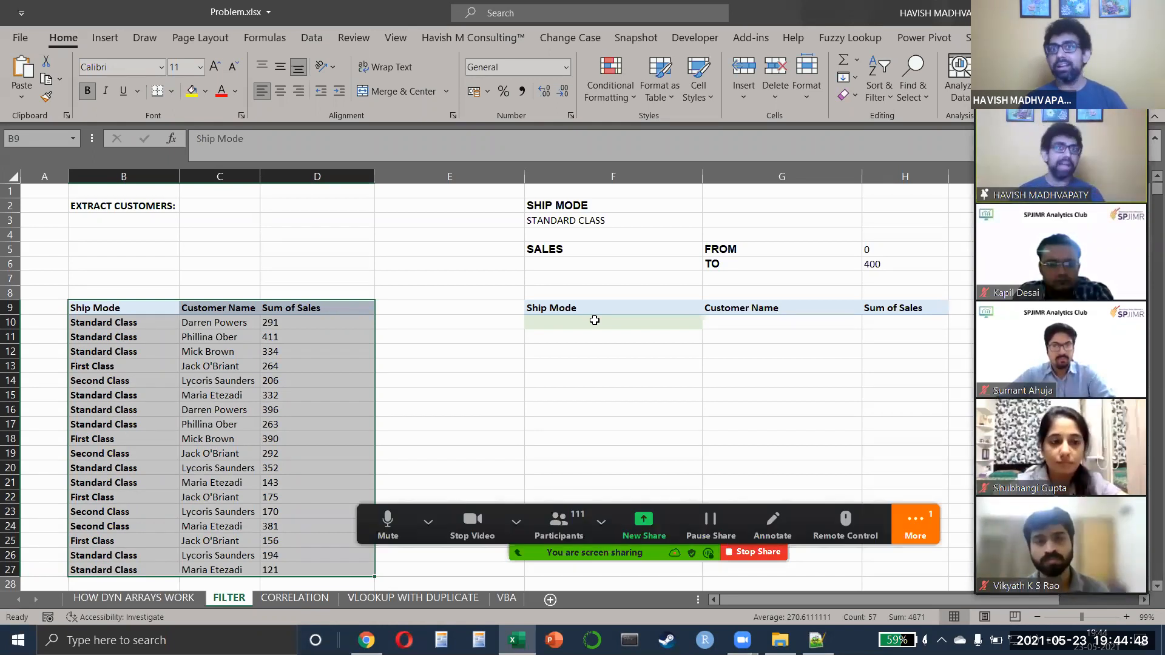
Step: Read the participants' ideas for extracting customers in the meeting chat and close it
click(900, 523)
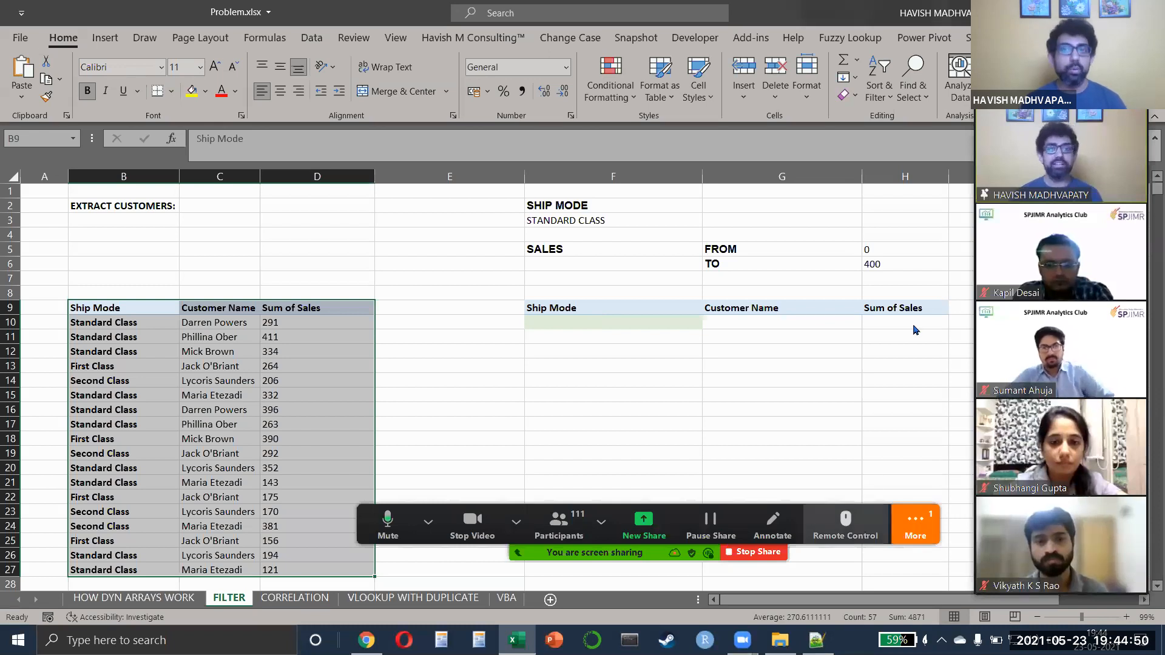
click(920, 324)
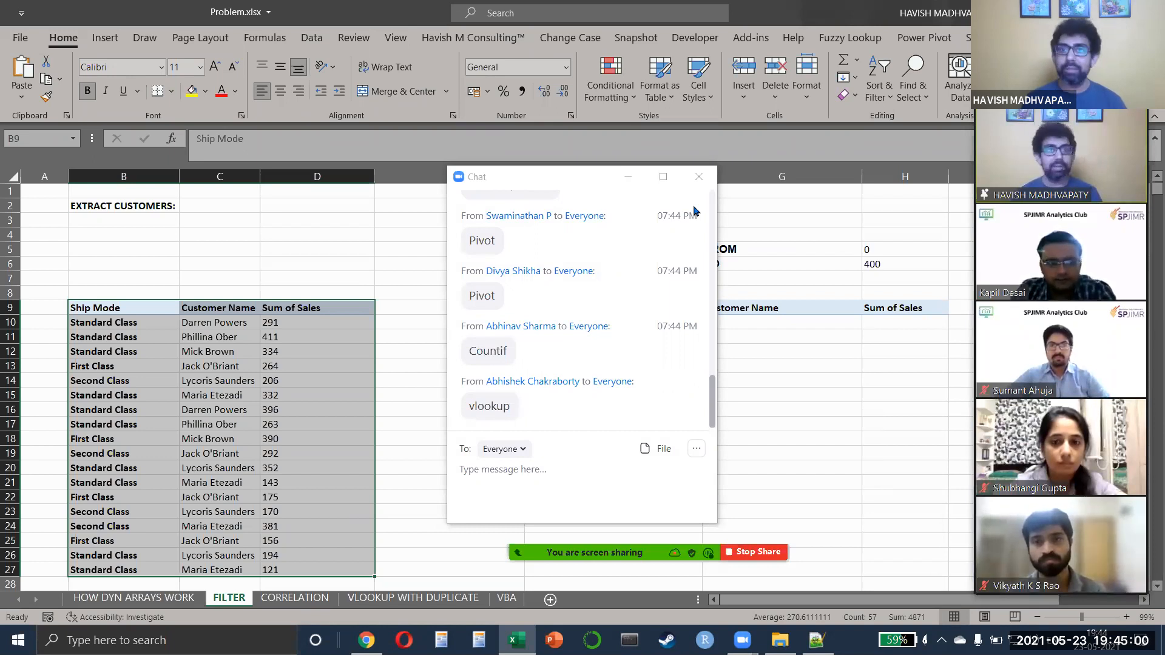
click(700, 177)
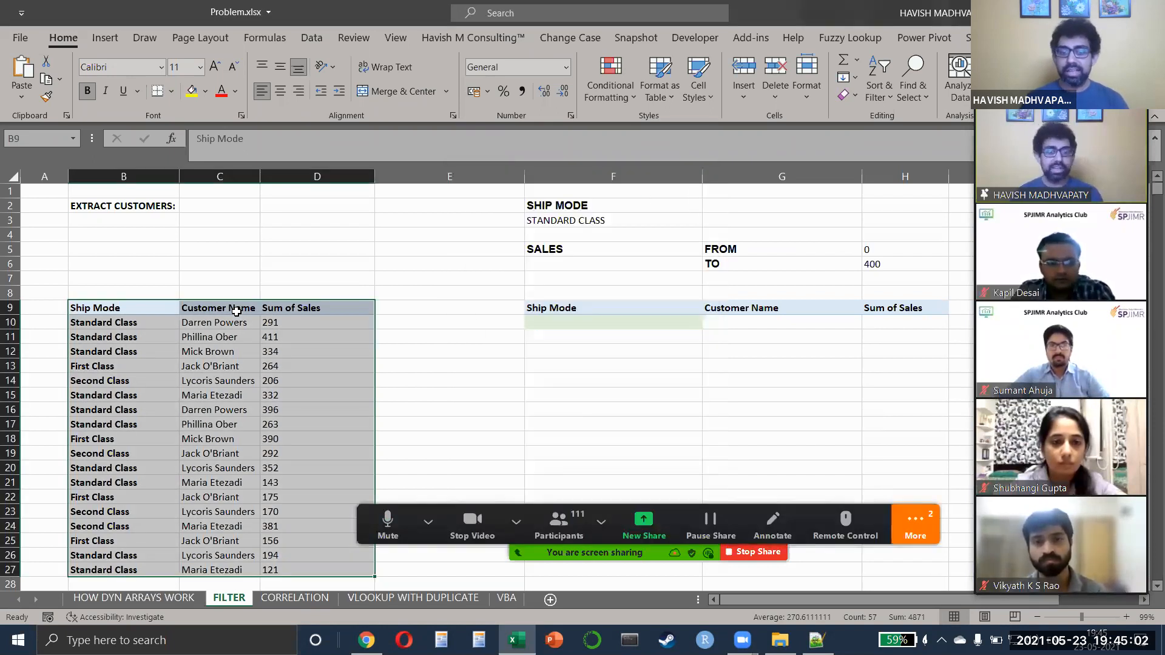
Step: Turn on AutoFilter for the source table with headers in B9:D9, and go to the Ship Mode header
key(alt)
key(a)
key(t)
key(Up)
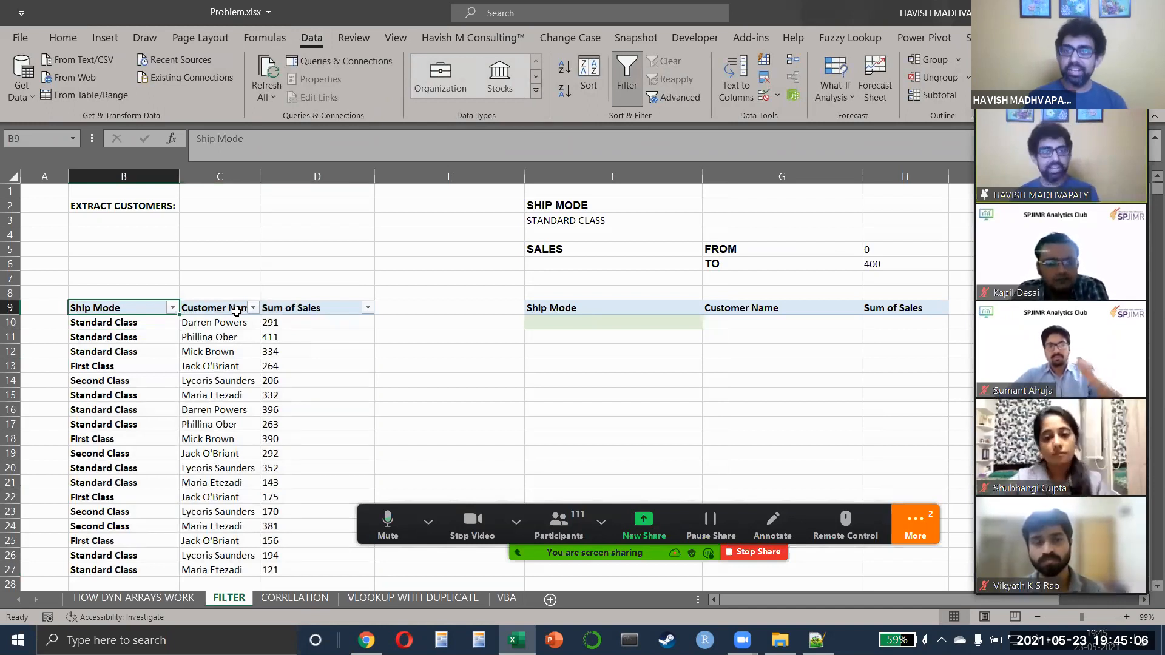
Step: Filter the Ship Mode column to Standard Class only and select the visible records
key(alt+Down)
key(space)
key(Down)
key(Down)
key(Down)
key(space)
key(Return)
key(Down)
key(ctrl+a)
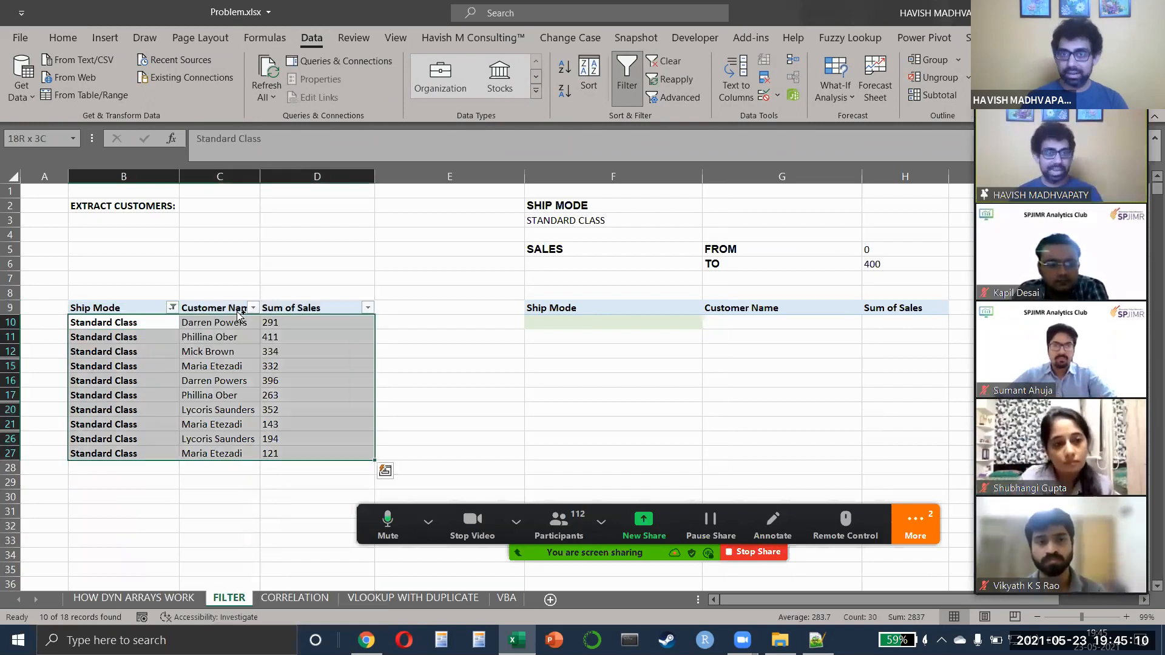
Step: Change the Ship Mode filter to First Class, and undo both ship mode filters
key(Up)
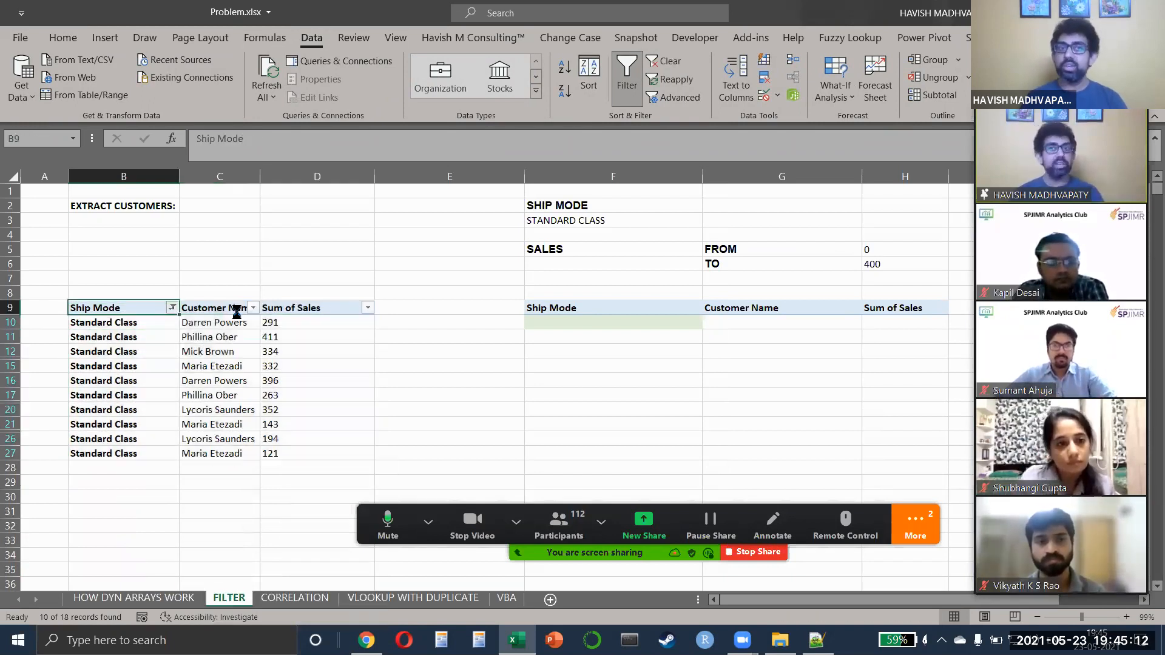
key(alt+Down)
key(Escape)
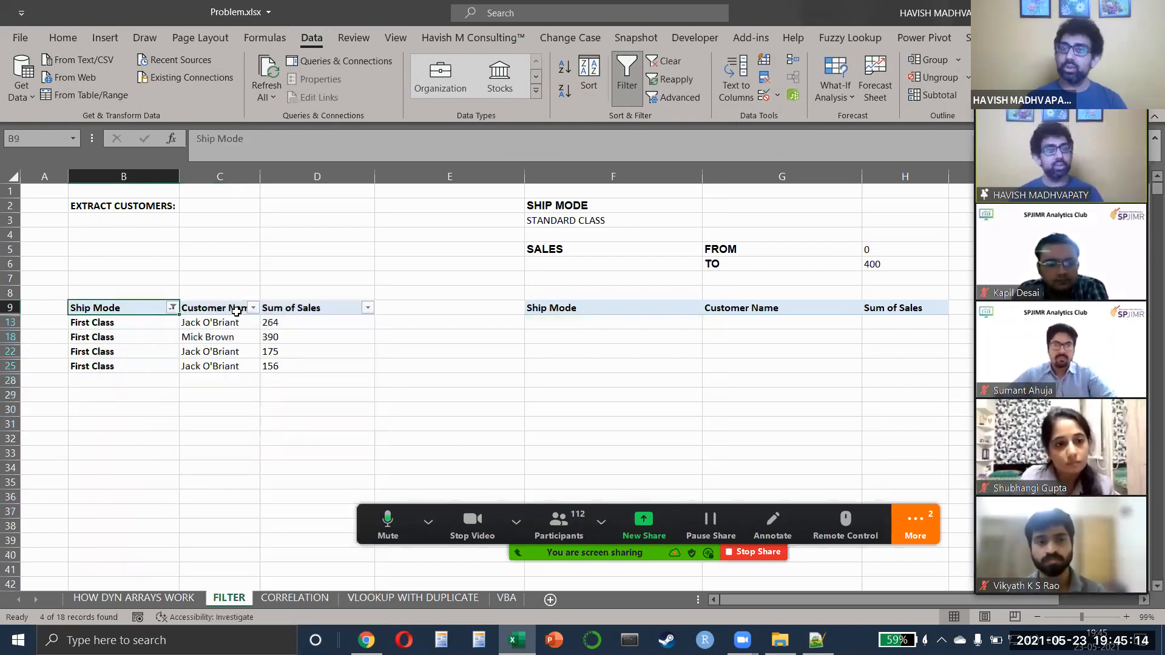
key(ctrl+z)
key(ctrl+z)
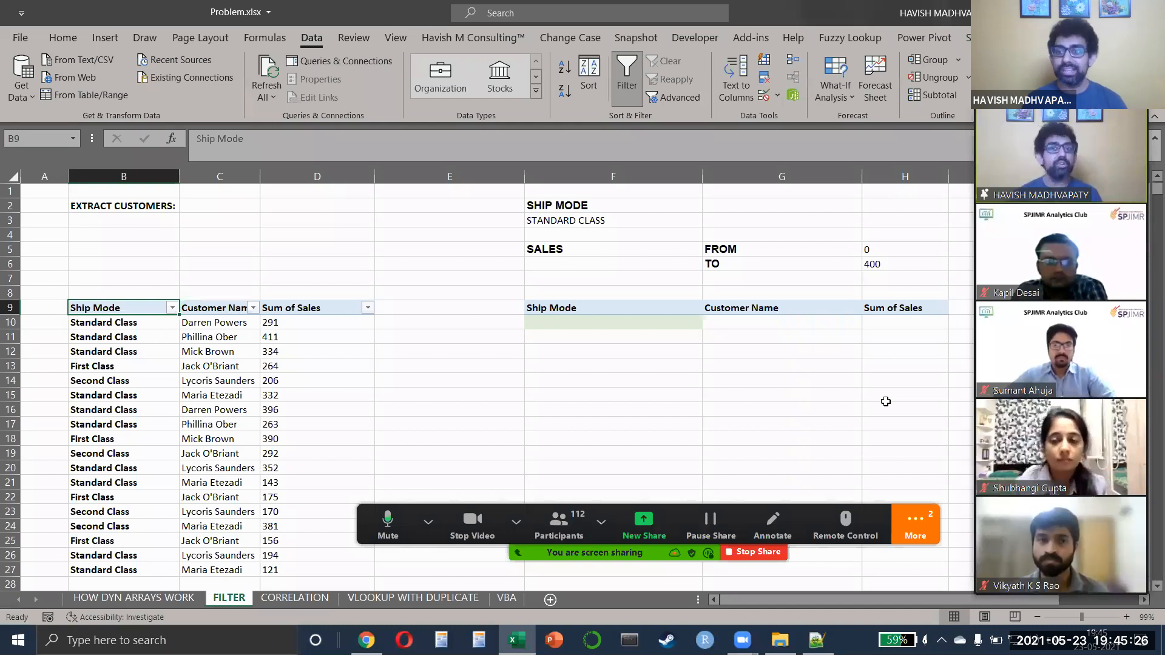
Step: Check the latest replies in the meeting chat and close it
click(915, 525)
click(917, 322)
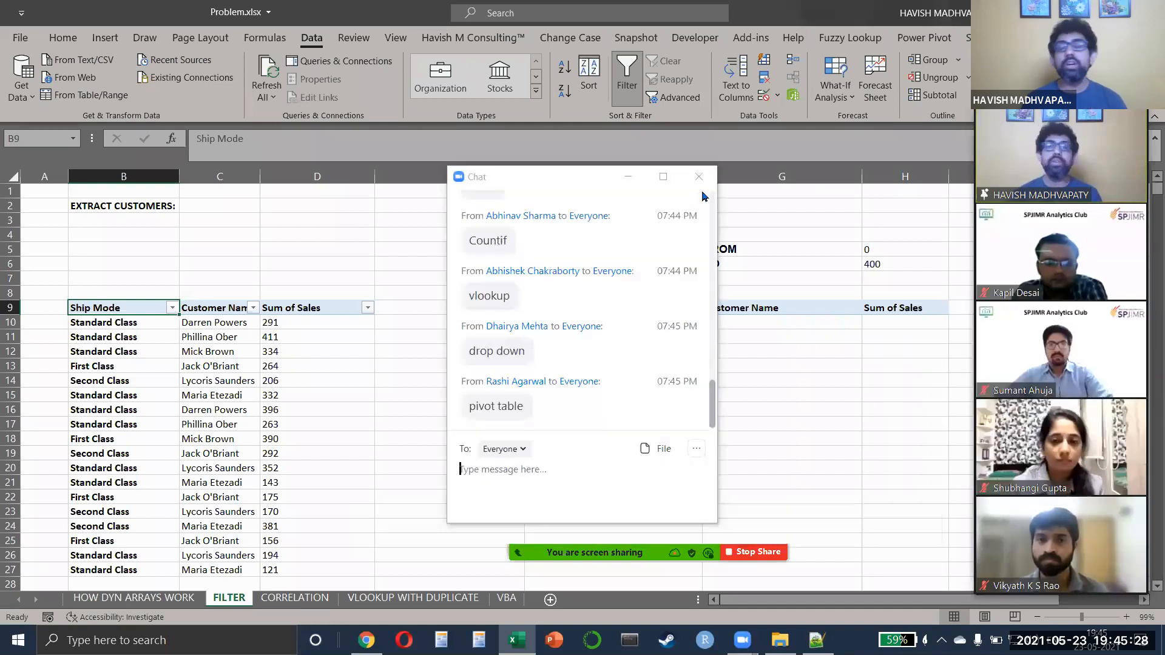
click(698, 177)
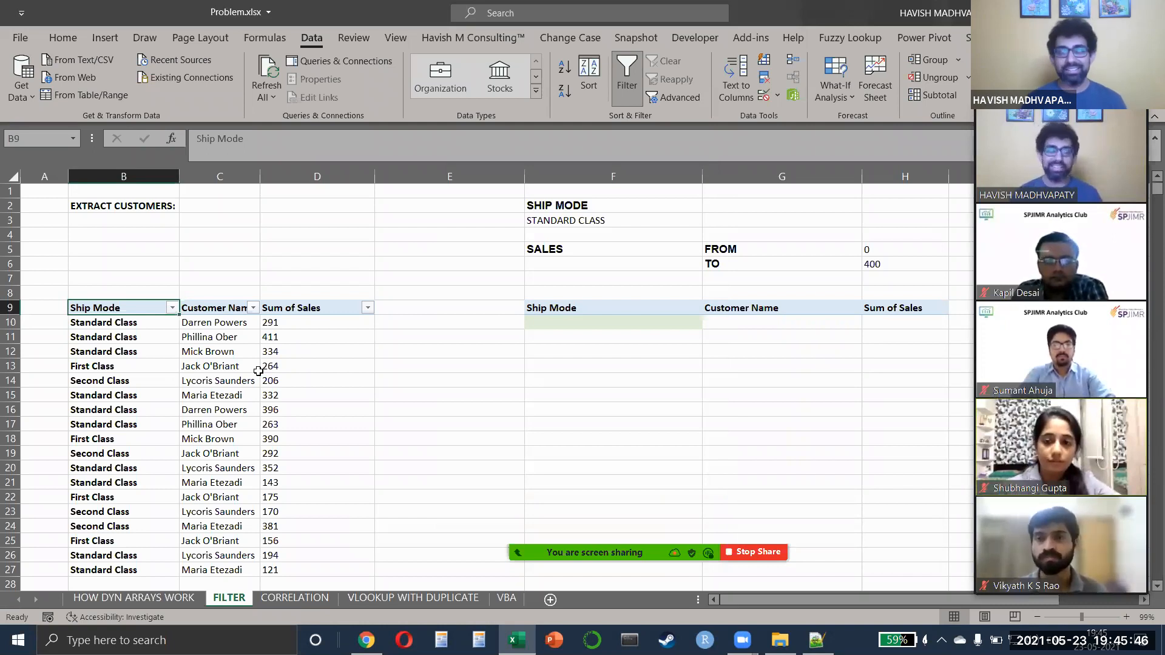
Step: Build a formula in F10 that tests whether each ship mode in B10:B27 equals the criterion in F3
click(542, 320)
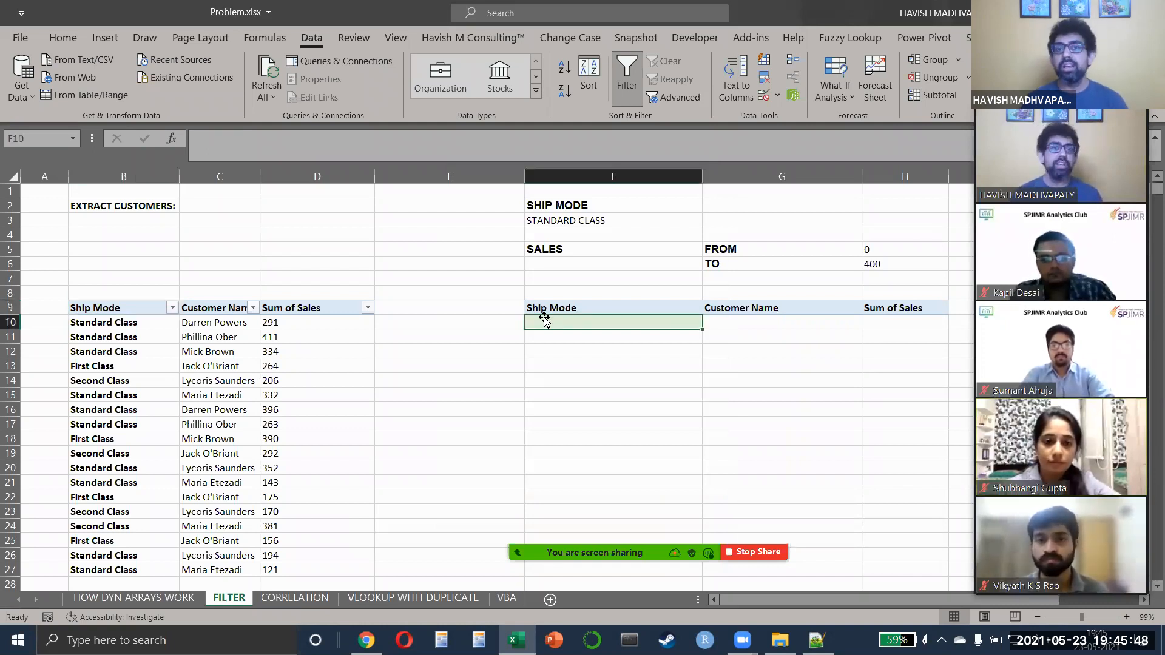
text(=filter)
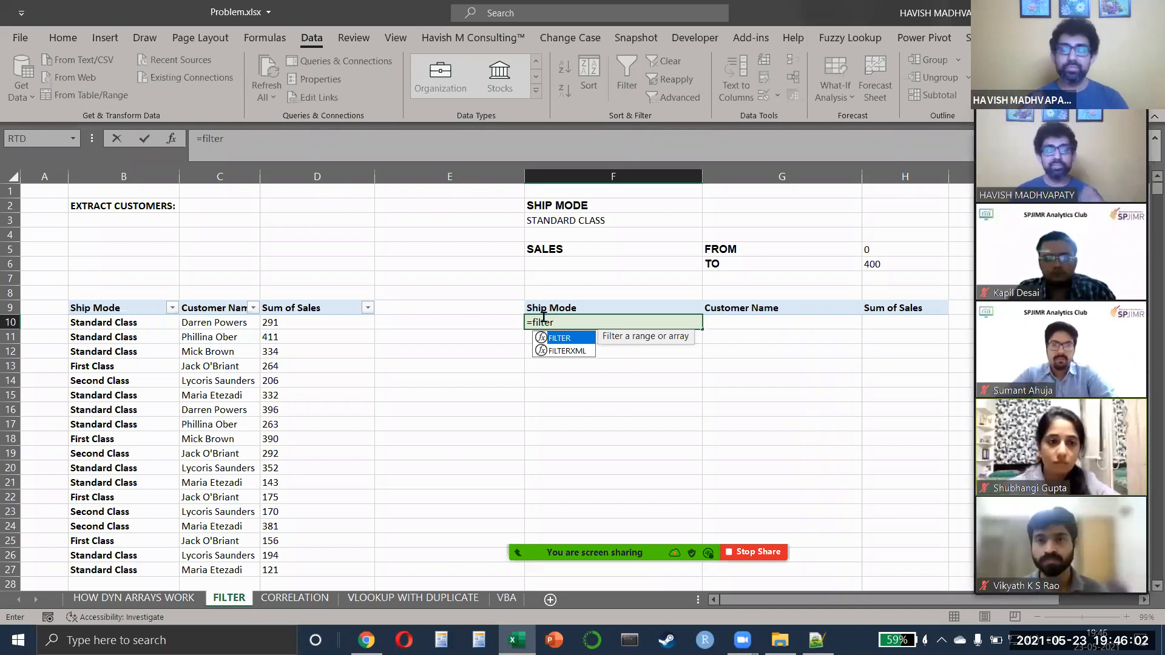
key(Escape)
key(BackSpace)
key(BackSpace)
key(BackSpace)
key(BackSpace)
key(BackSpace)
key(BackSpace)
click(75, 324)
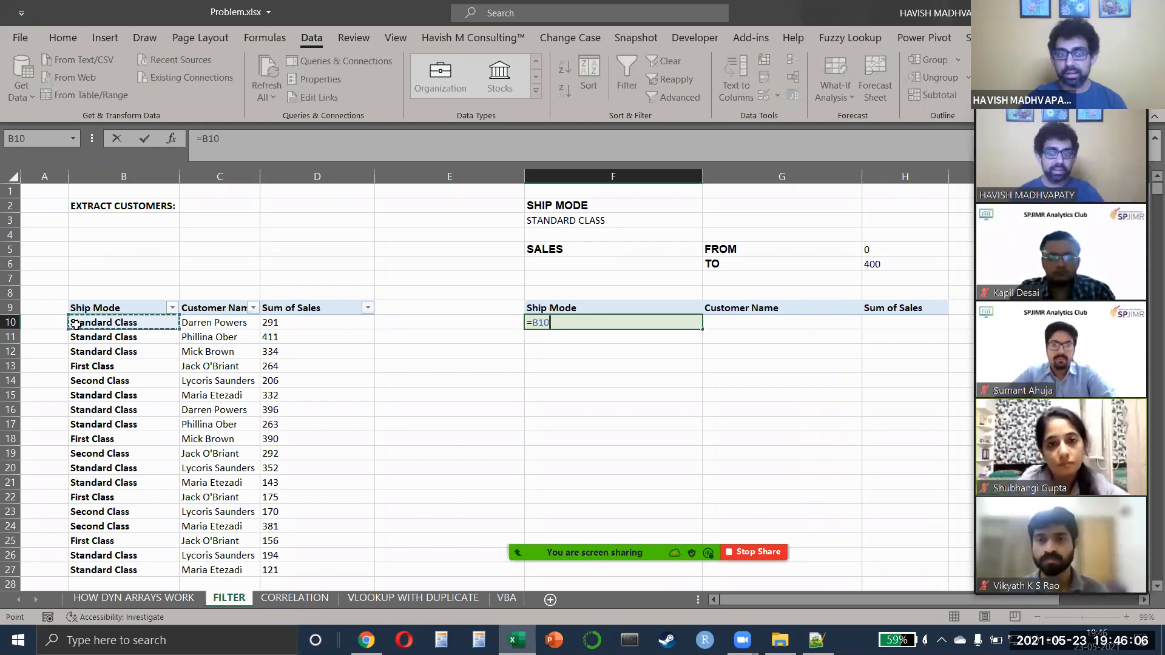
key(ctrl+shift+Down)
text(=)
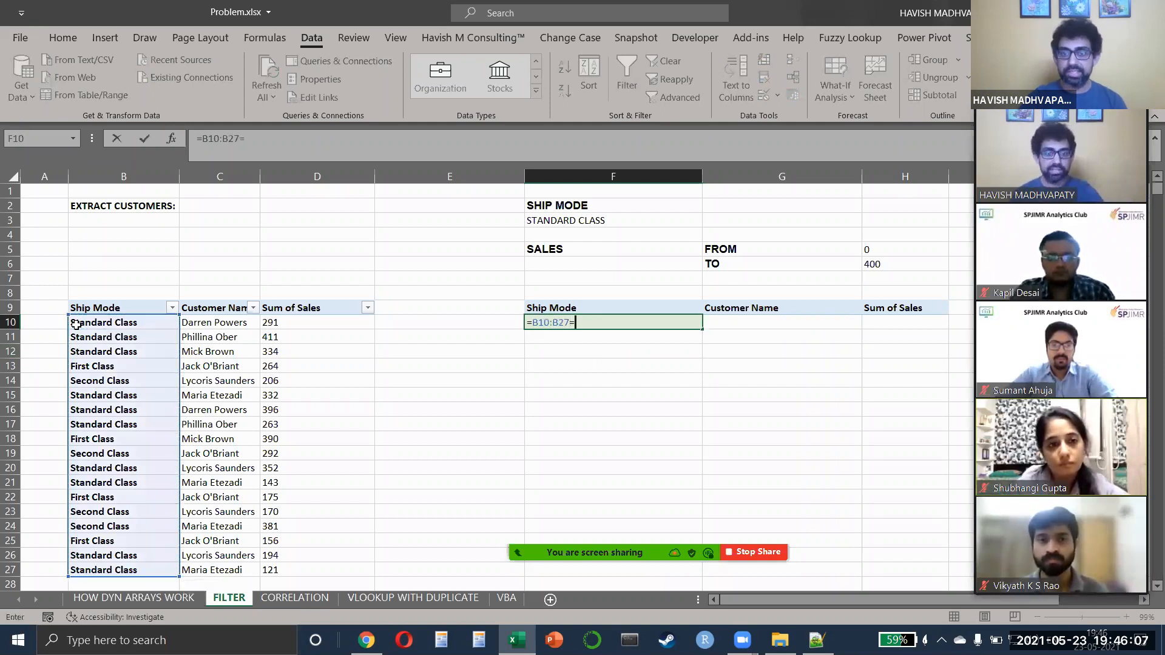
click(584, 224)
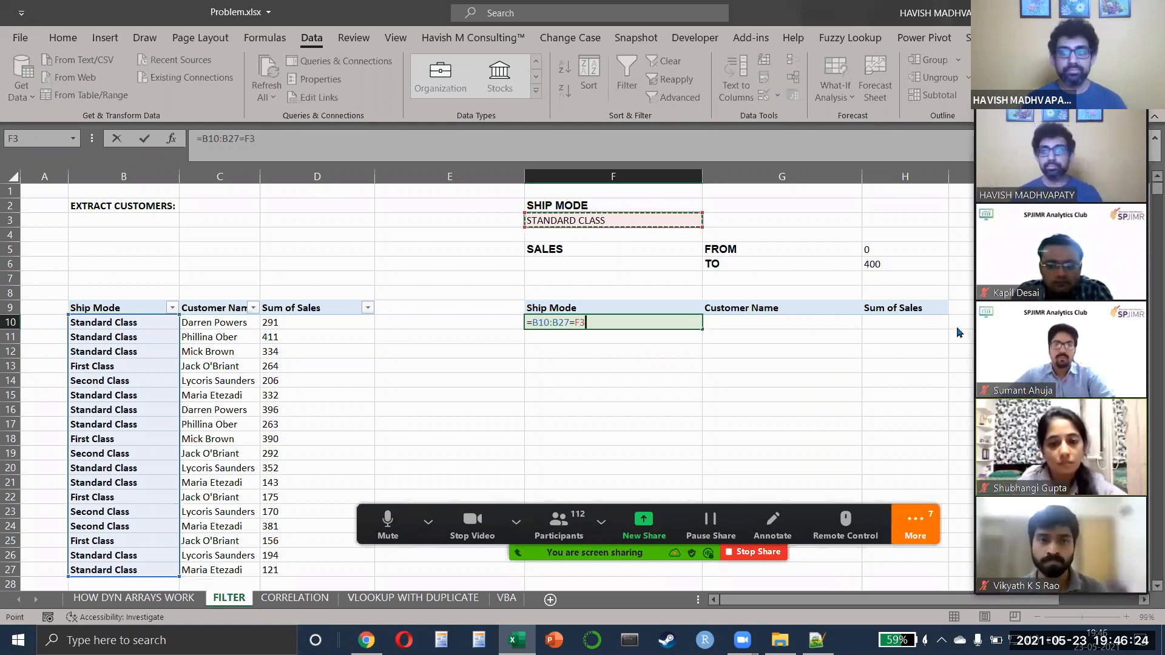
Step: Check the attendees' replies in the meeting chat, close it, and return to the formula in F10
click(915, 525)
click(919, 318)
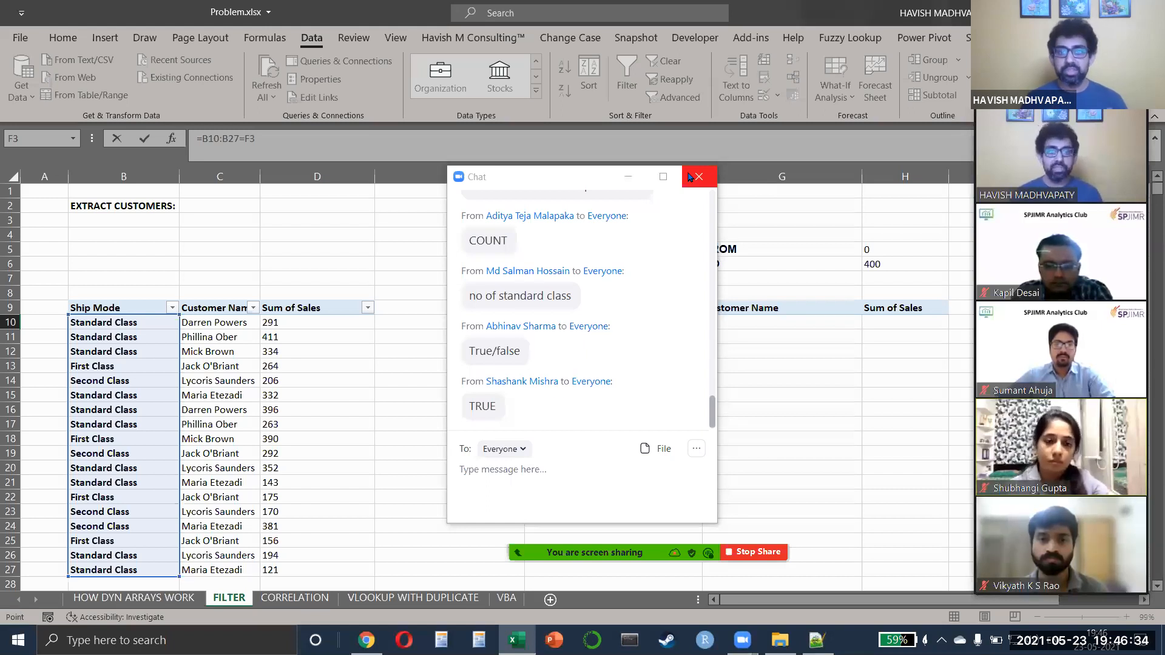
click(690, 177)
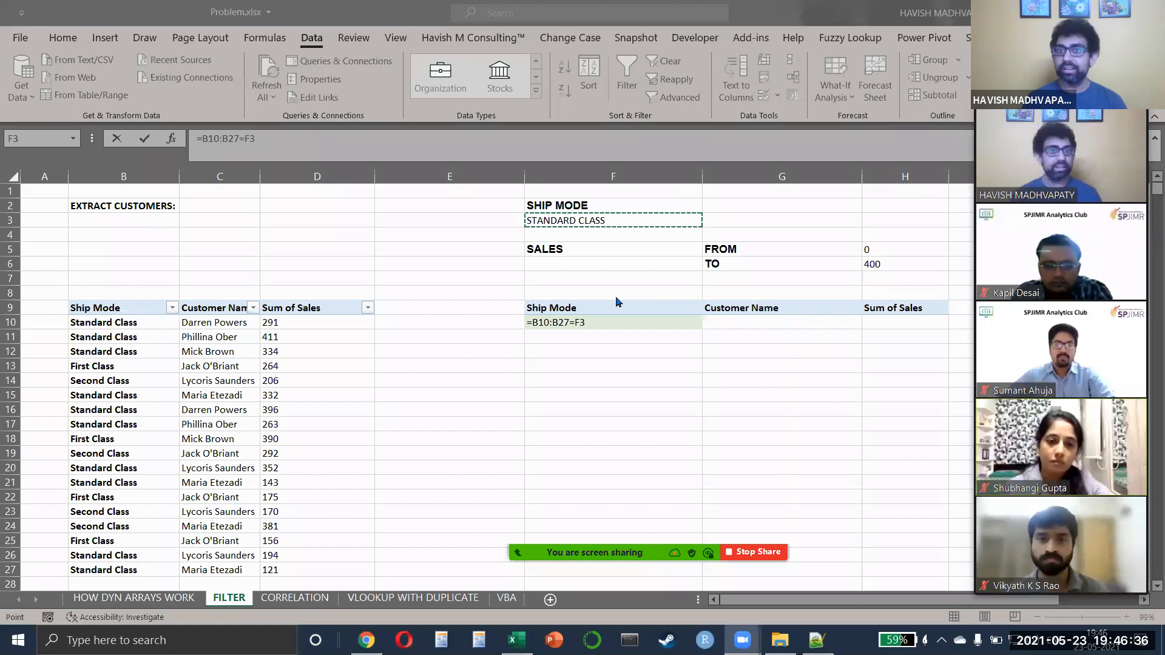
click(625, 320)
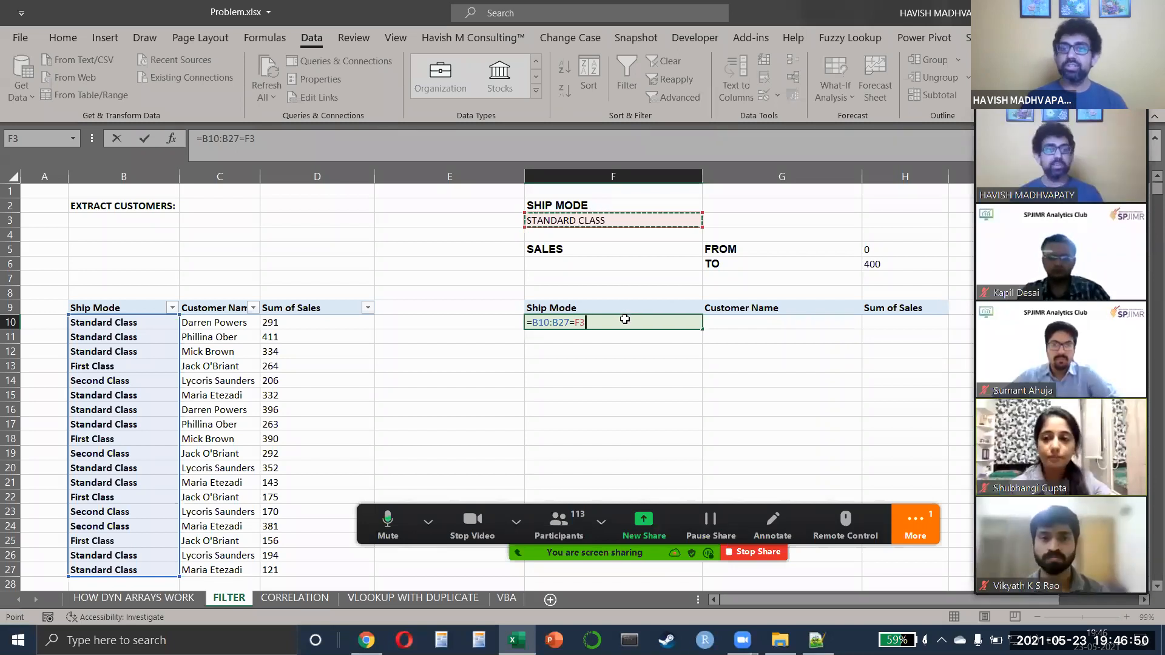
Step: Commit the comparison formula and select B10:F10 to compare the first record with its test result
key(Return)
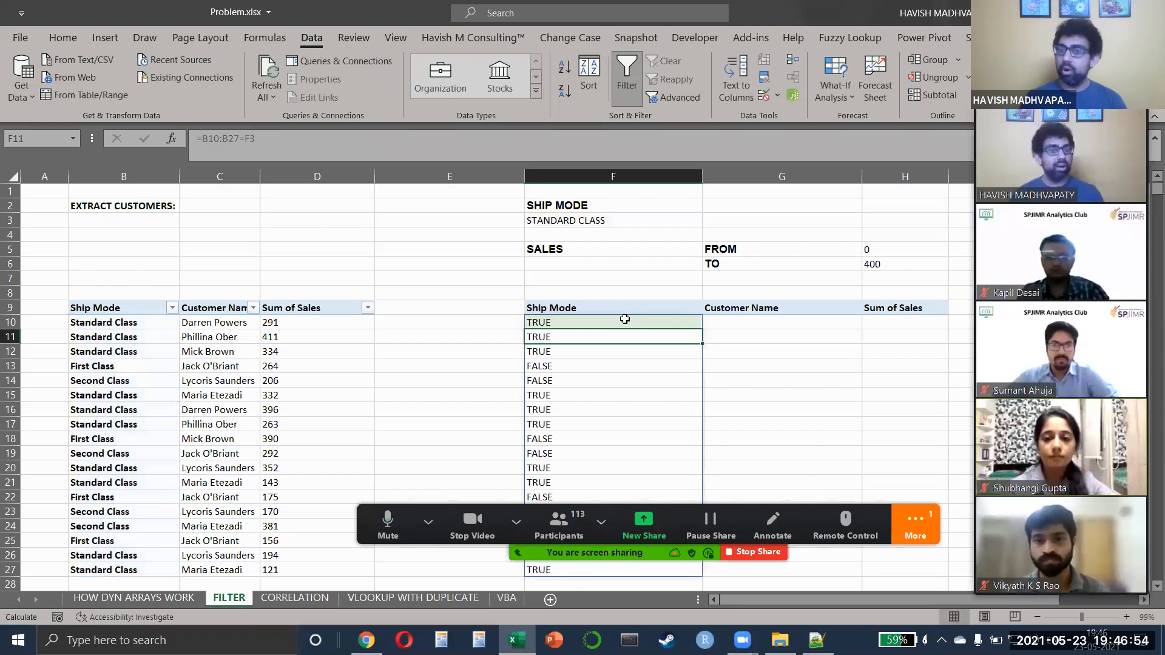
key(Up)
key(Left)
key(Left)
key(Left)
key(Left)
key(shift+Right)
key(shift+Right)
key(shift+Right)
key(shift+Right)
key(shift+Right)
key(shift+Left)
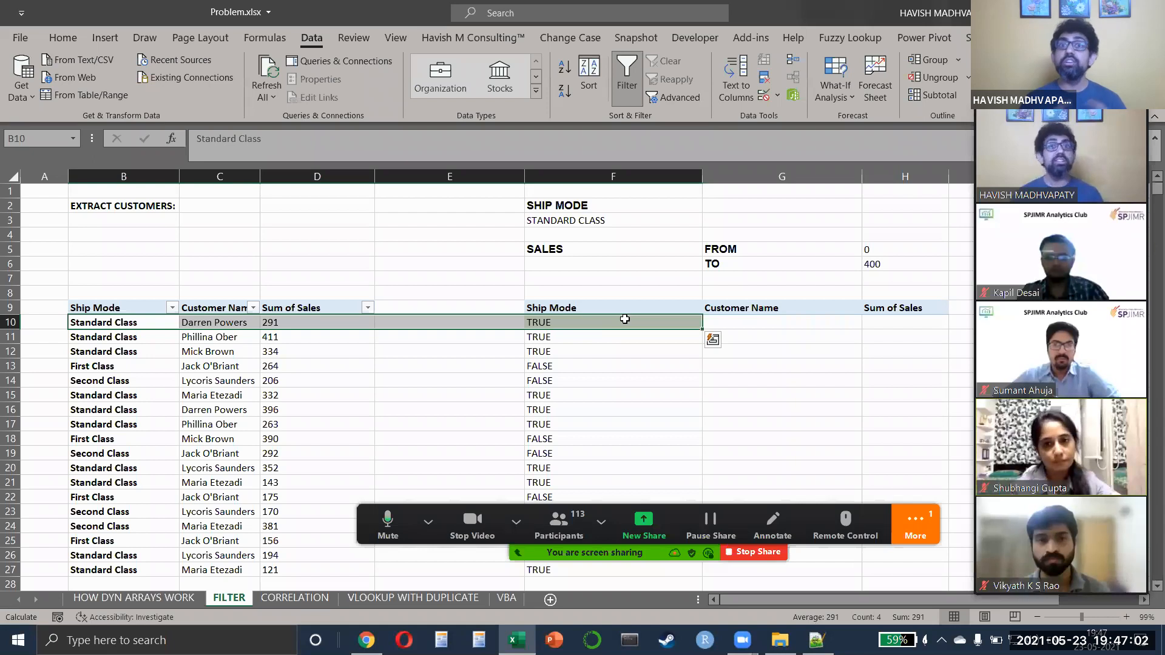
Step: Wrap the F10 comparison in FILTER so it extracts matching records: =FILTER(B10:D27, B10:B27=F3)
click(625, 319)
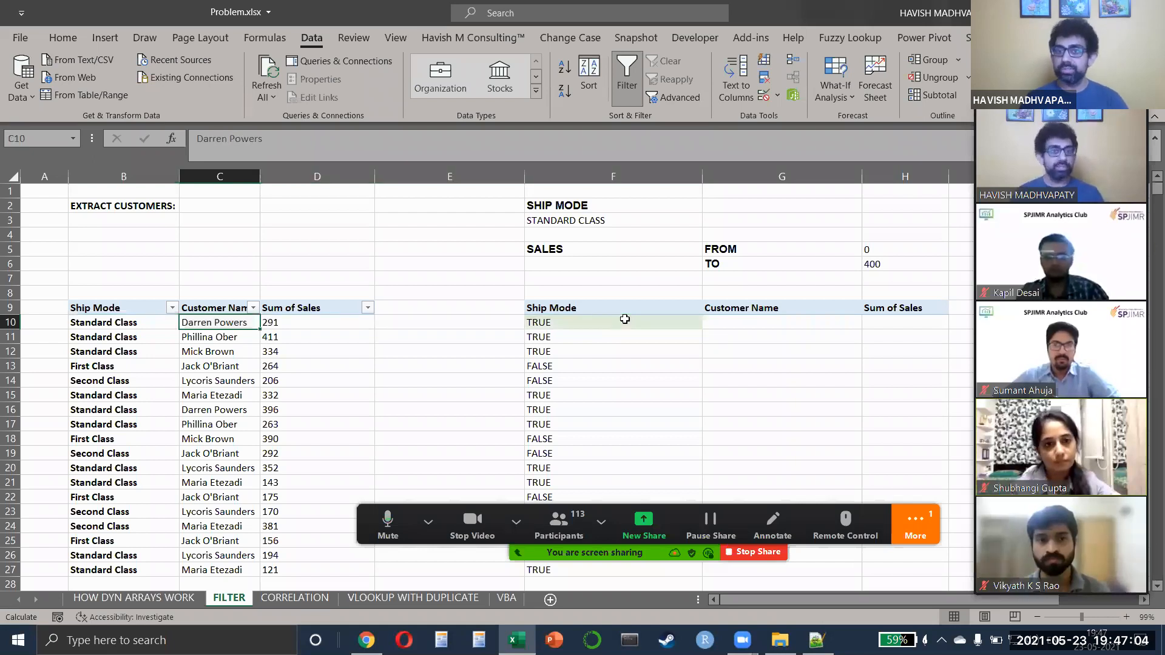
double_click(625, 319)
key(Home)
key(Right)
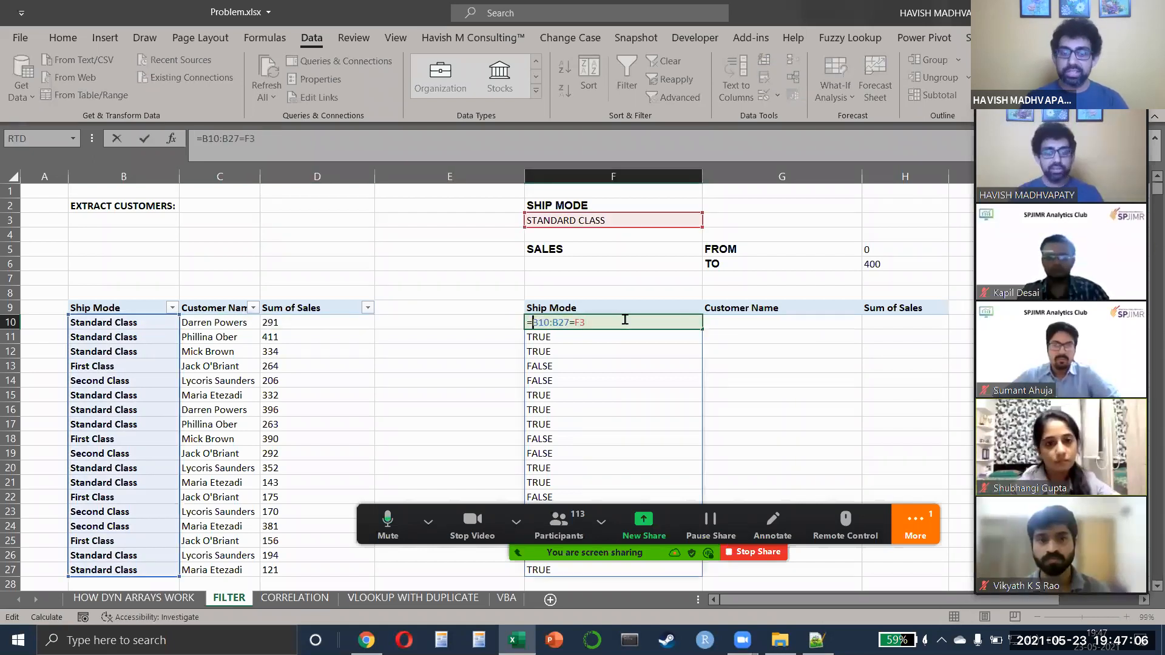
text(filter)
key(Tab)
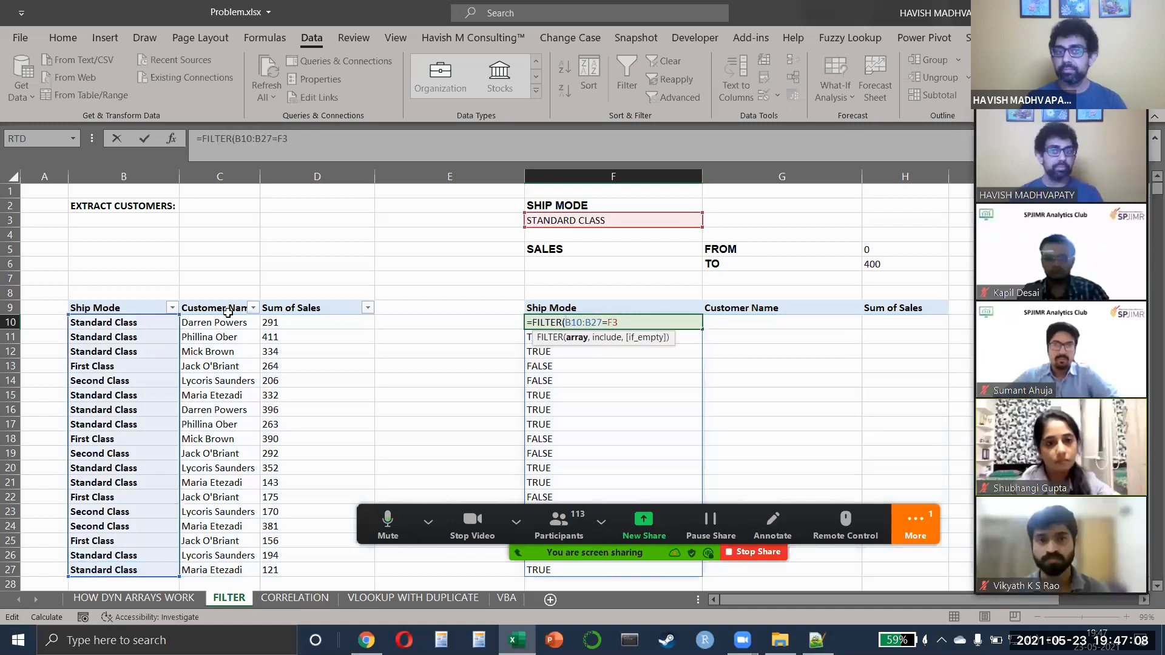
drag(142, 324, 315, 564)
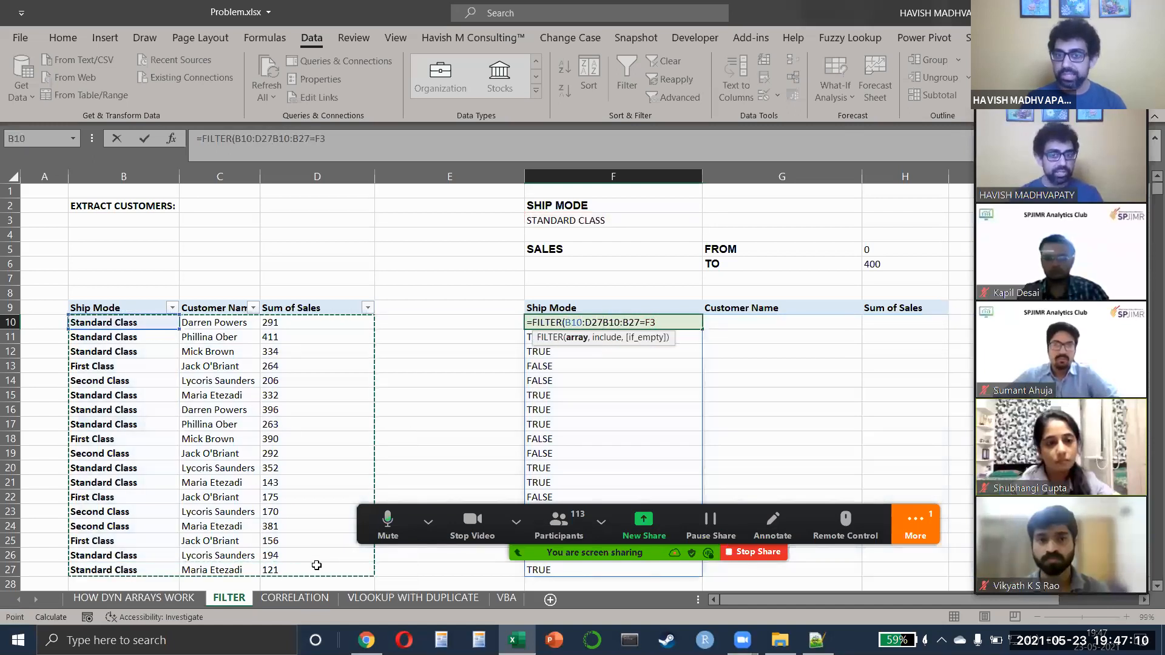
text(,)
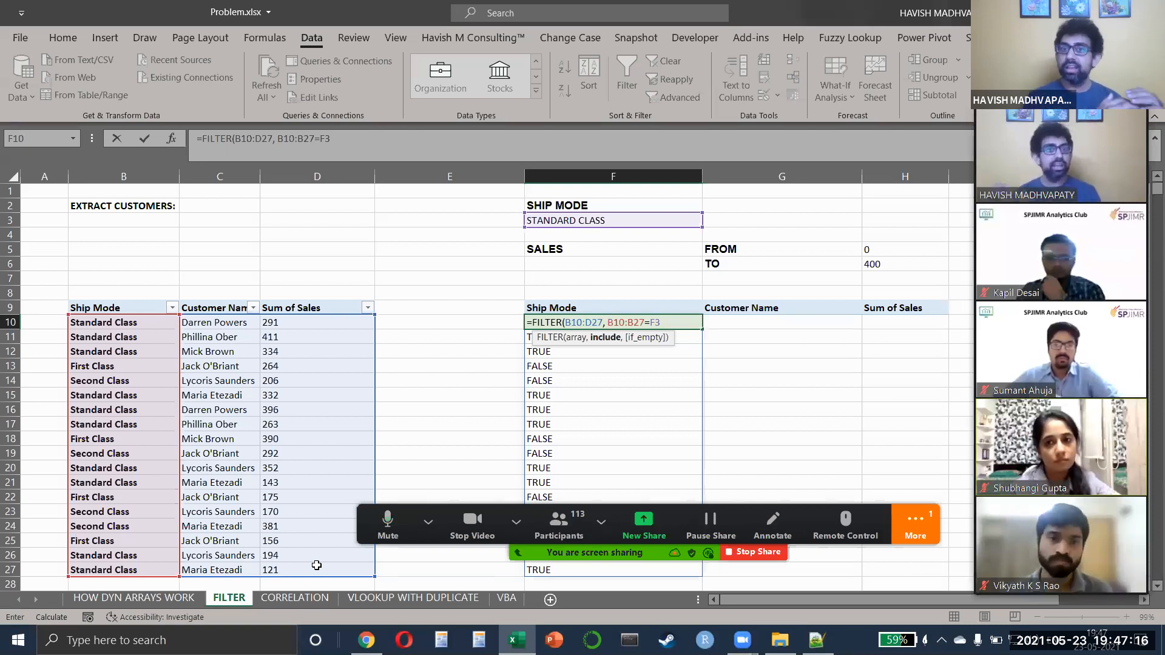
key(Return)
Step: Change the ship mode criterion in F3 to FIRST CLASS
key(Up)
key(Up)
key(Up)
key(Up)
key(Up)
key(Up)
key(Up)
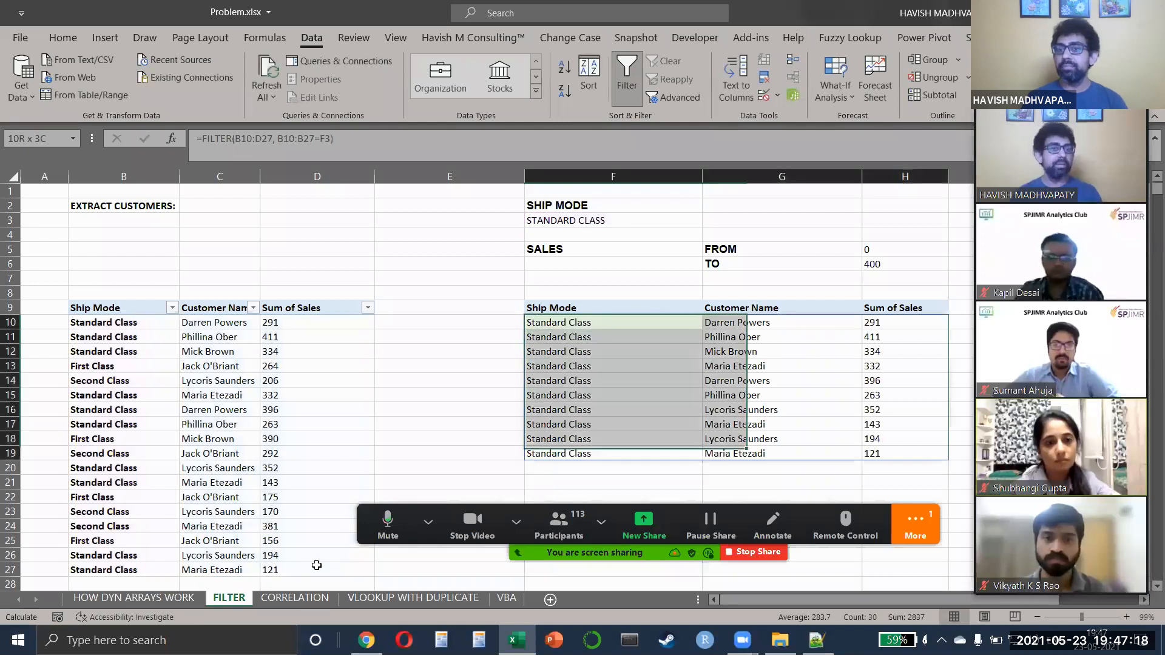
key(Up)
key(Caps_Lock)
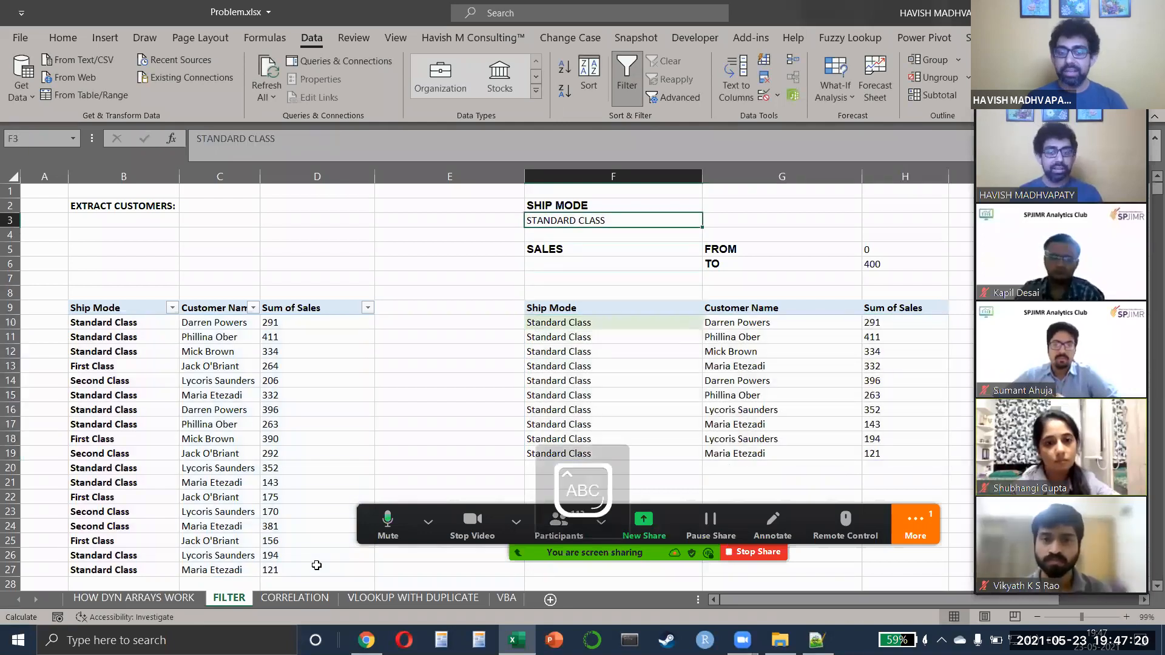
text(FIRST CLASS)
key(Return)
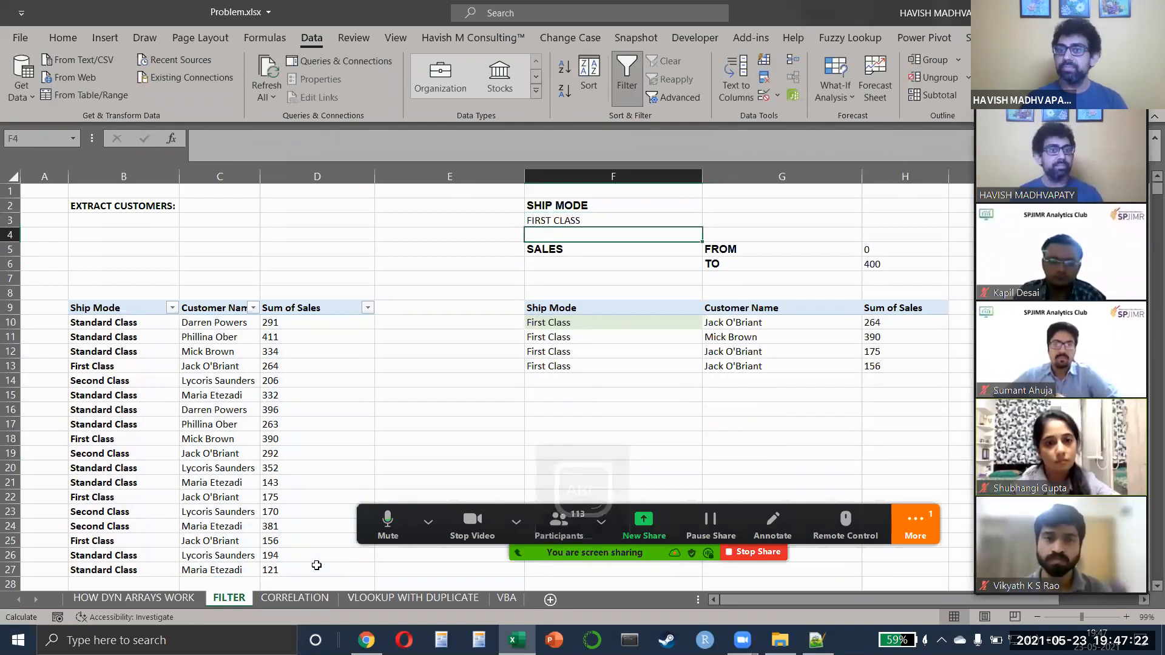
Step: Open the FILTER formula in F10 to review its source range and condition
key(Down)
key(Down)
key(Down)
key(Down)
key(Down)
key(Down)
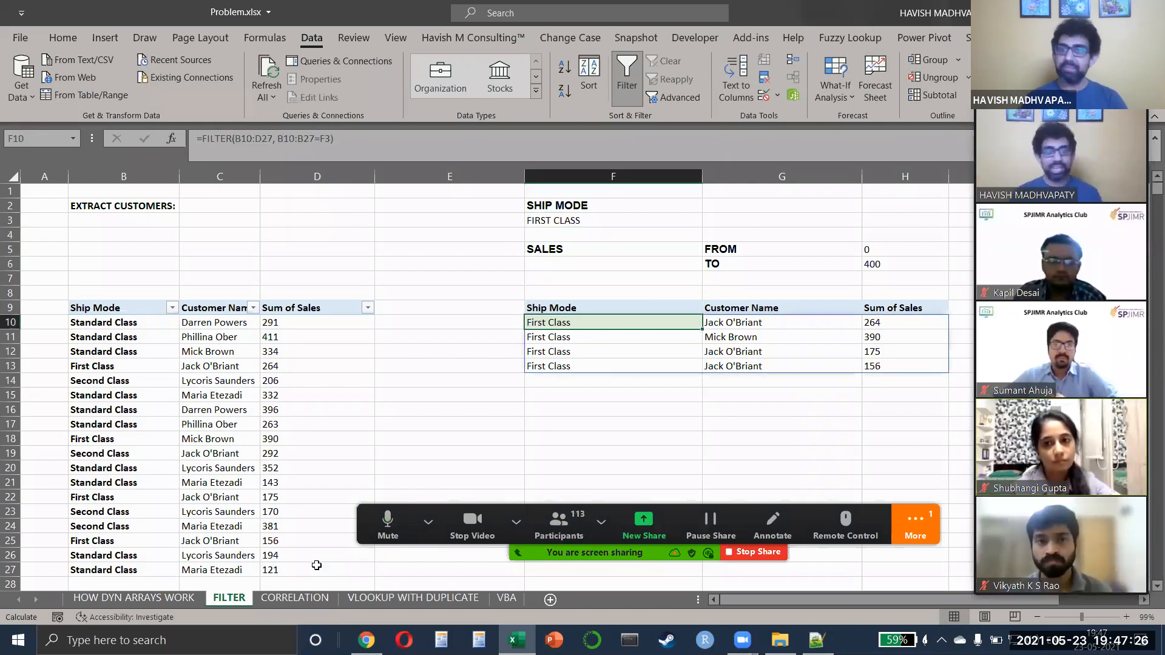
key(F2)
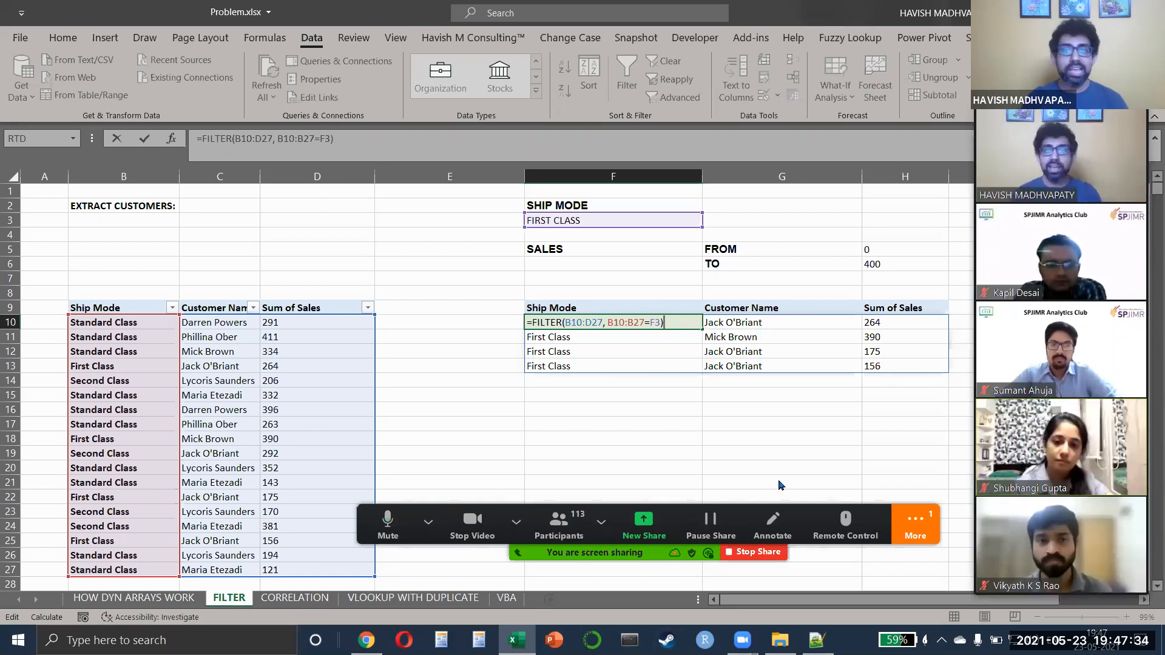
Step: Check the meeting chat for new messages, close it, and leave the F10 formula with its cell selected
click(925, 544)
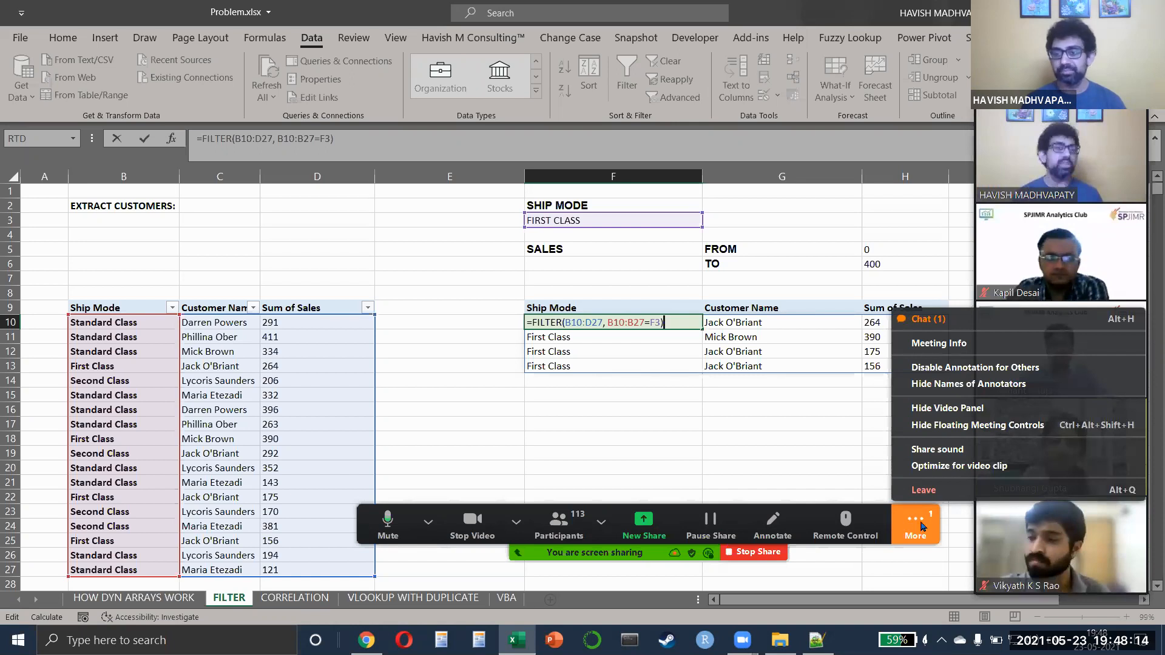
click(957, 325)
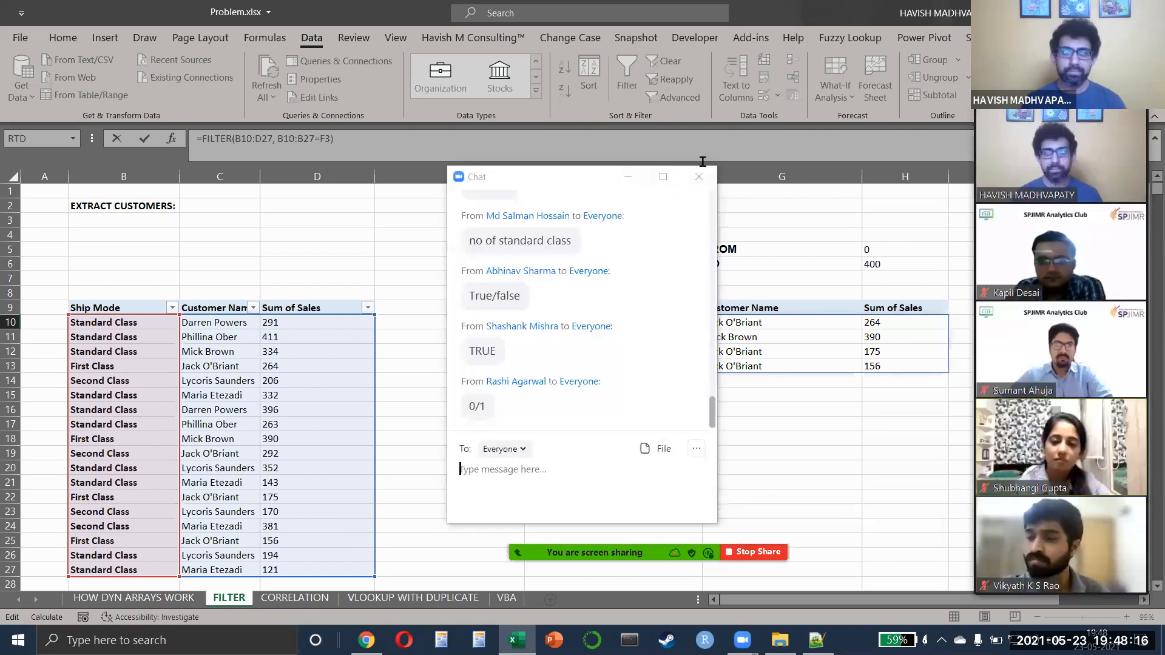
click(699, 179)
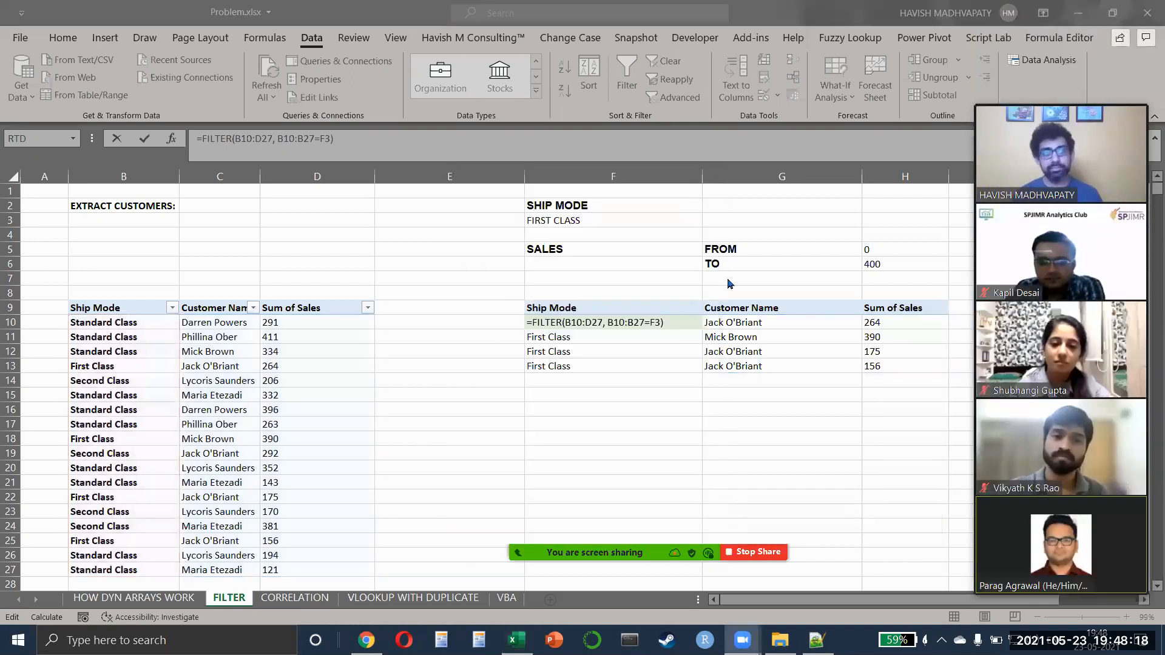
click(686, 318)
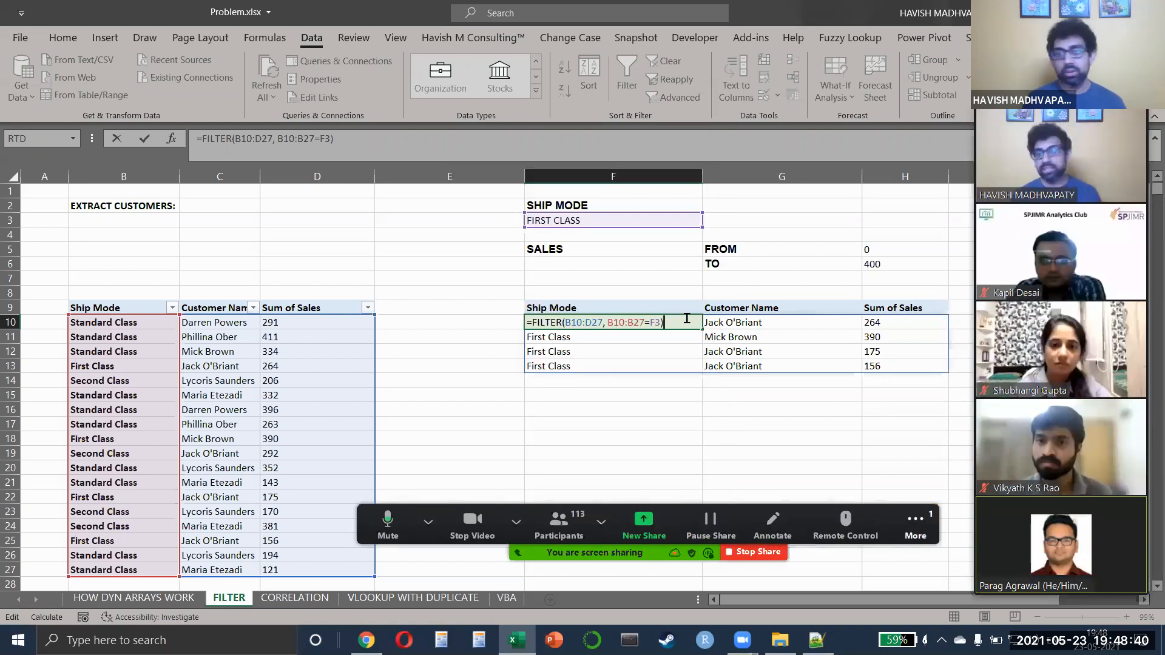
click(915, 525)
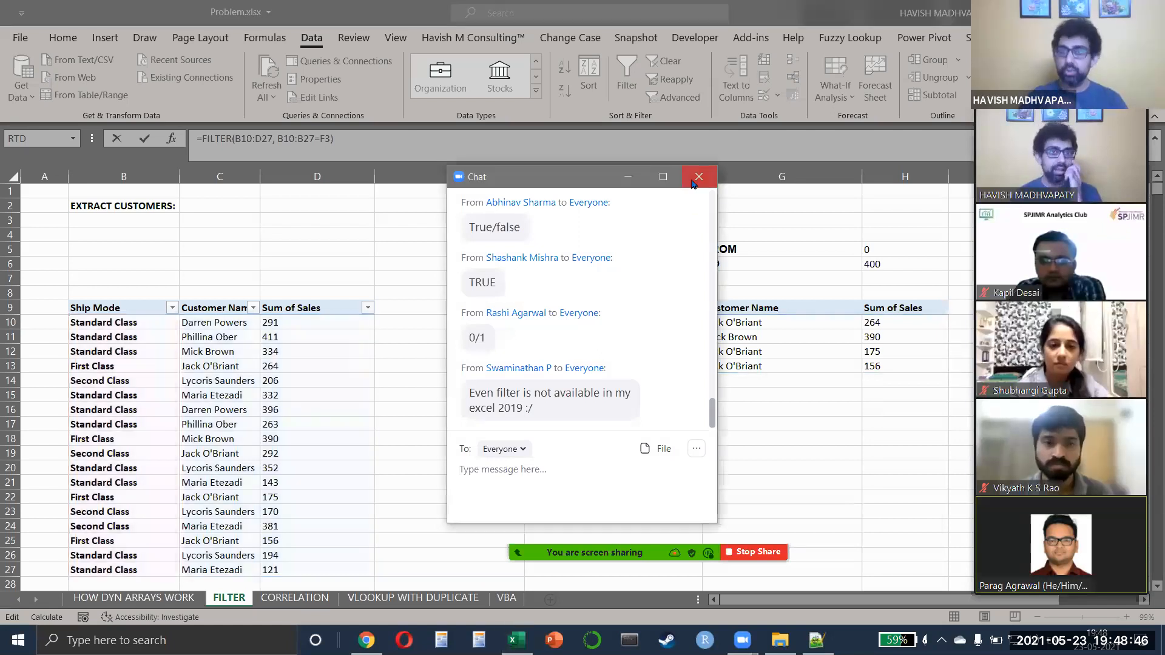
click(695, 181)
key(ctrl+Return)
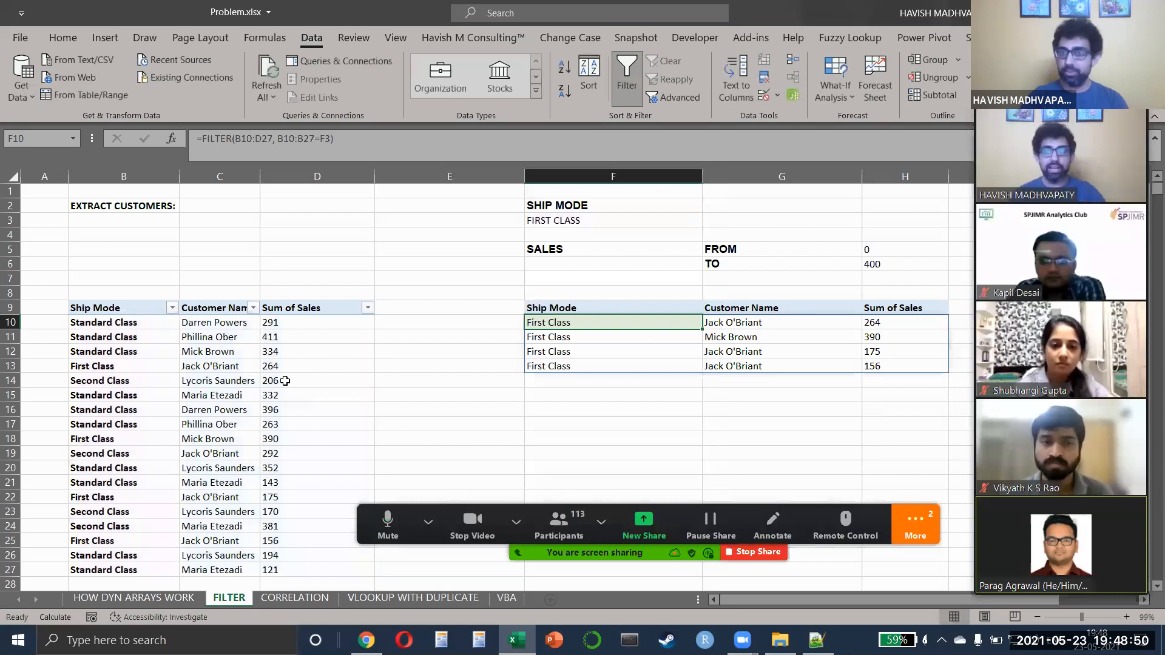
Step: Go to the HOW DYN ARRAYS WORK sheet and select the empty range F3:F12 beside the sales data
key(ctrl+Page_Up)
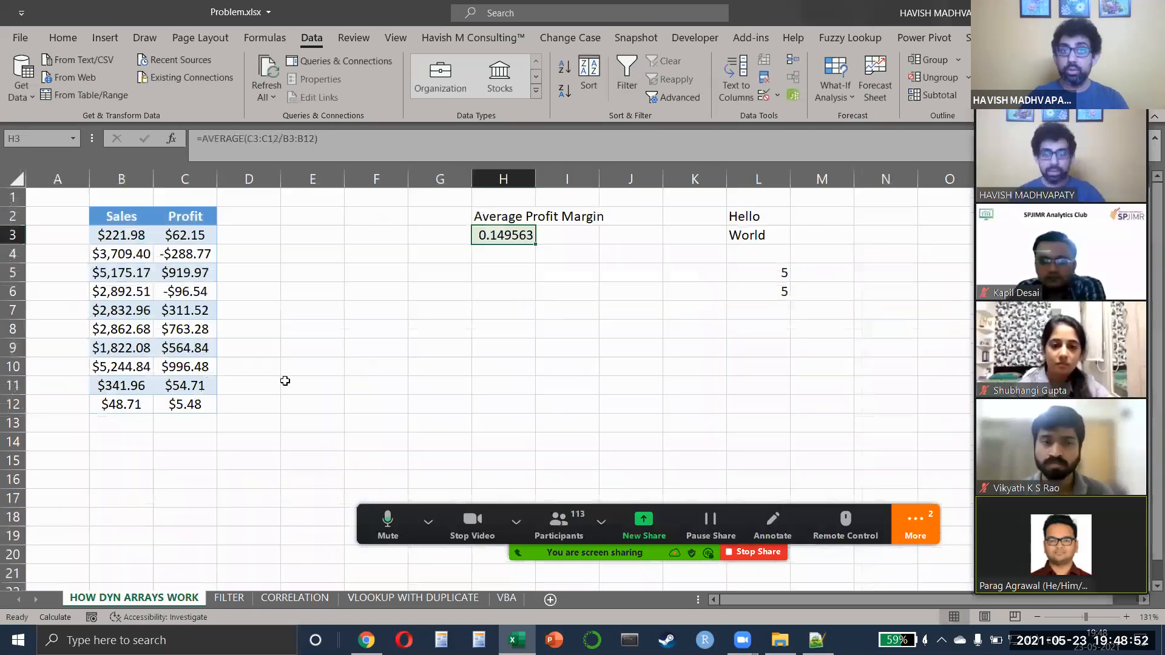
key(Left)
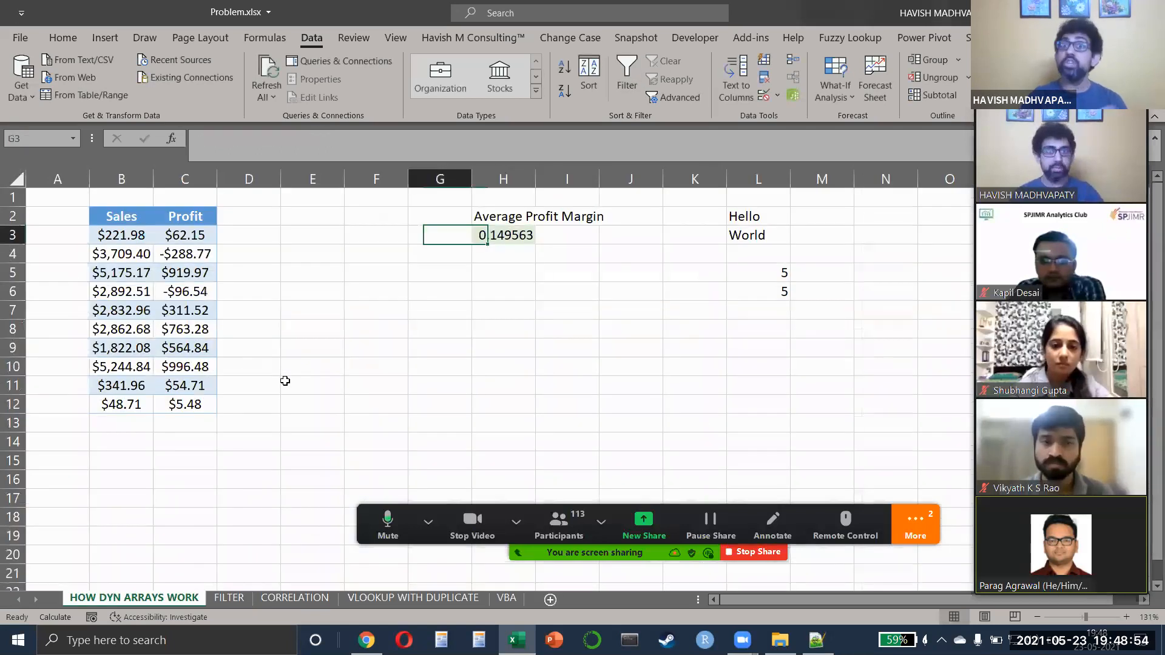
key(Left)
key(shift+Down)
key(shift+Down)
key(shift+Down)
key(shift+Down)
key(shift+Down)
key(shift+Down)
key(shift+Down)
key(shift+Down)
key(shift+Down)
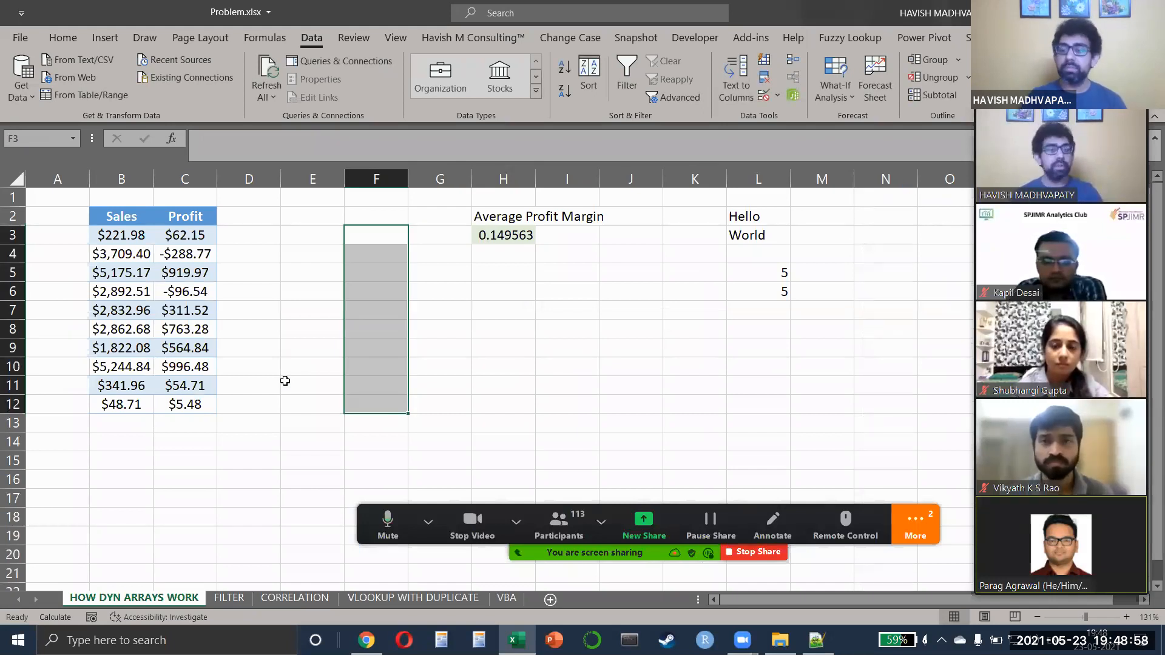
Step: Enter the legacy array formula {=C3:C12/B3:B12} across F3:F12 to calculate each row's profit margin
text(=)
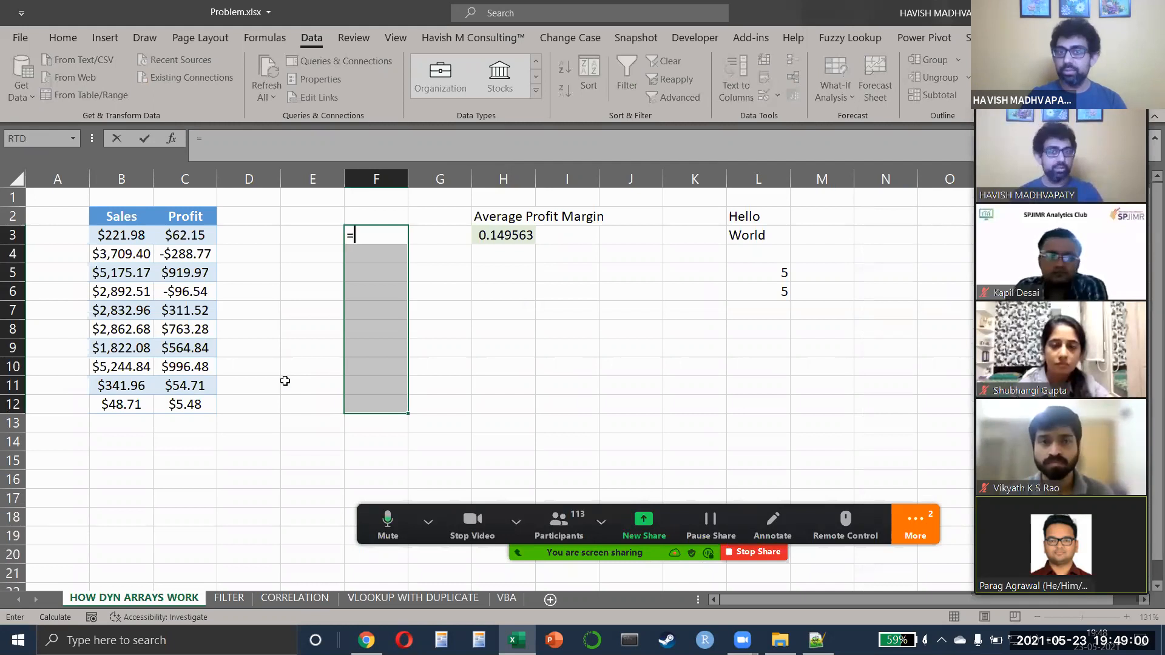
key(Left)
key(Left)
key(Left)
key(shift+Down)
key(shift+Down)
key(shift+Down)
key(shift+Down)
key(shift+Down)
key(shift+Down)
key(shift+Down)
key(shift+Down)
key(shift+Down)
text(/)
key(Left)
key(Left)
key(Left)
key(Left)
key(shift+Down)
key(shift+Down)
key(shift+Down)
key(shift+Down)
key(shift+Down)
key(shift+Down)
key(shift+Down)
key(shift+Down)
key(shift+Down)
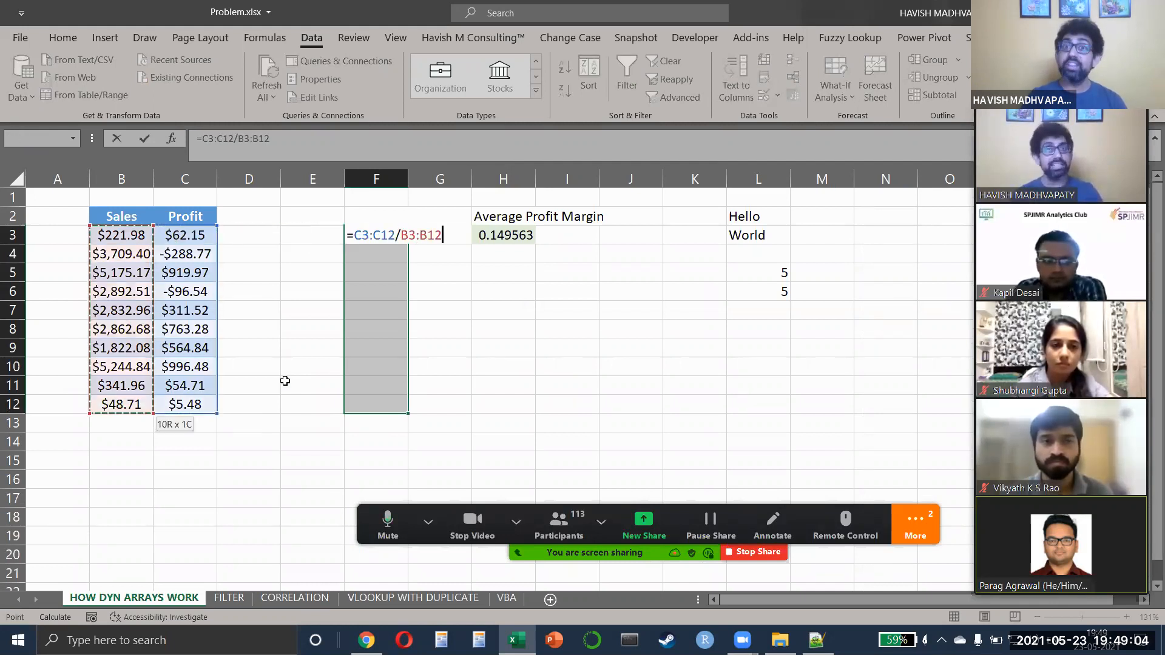
key(ctrl+shift+Return)
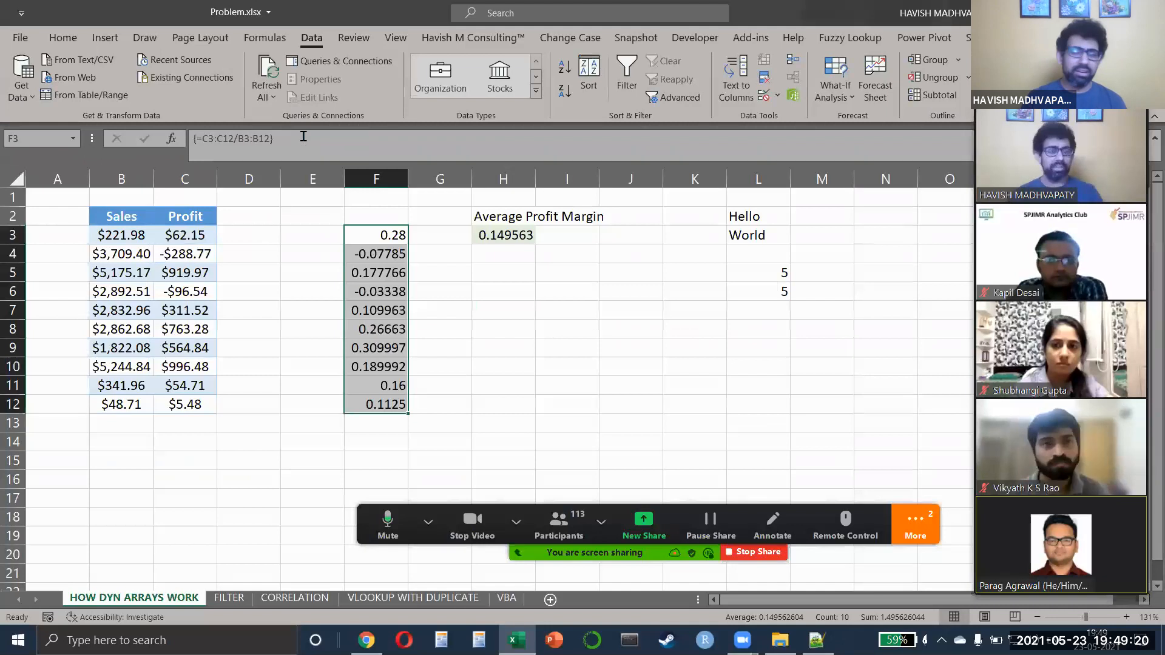
Step: Try to delete only cell F4 from the array formula range, and dismiss the alert
key(ctrl+shift+Up)
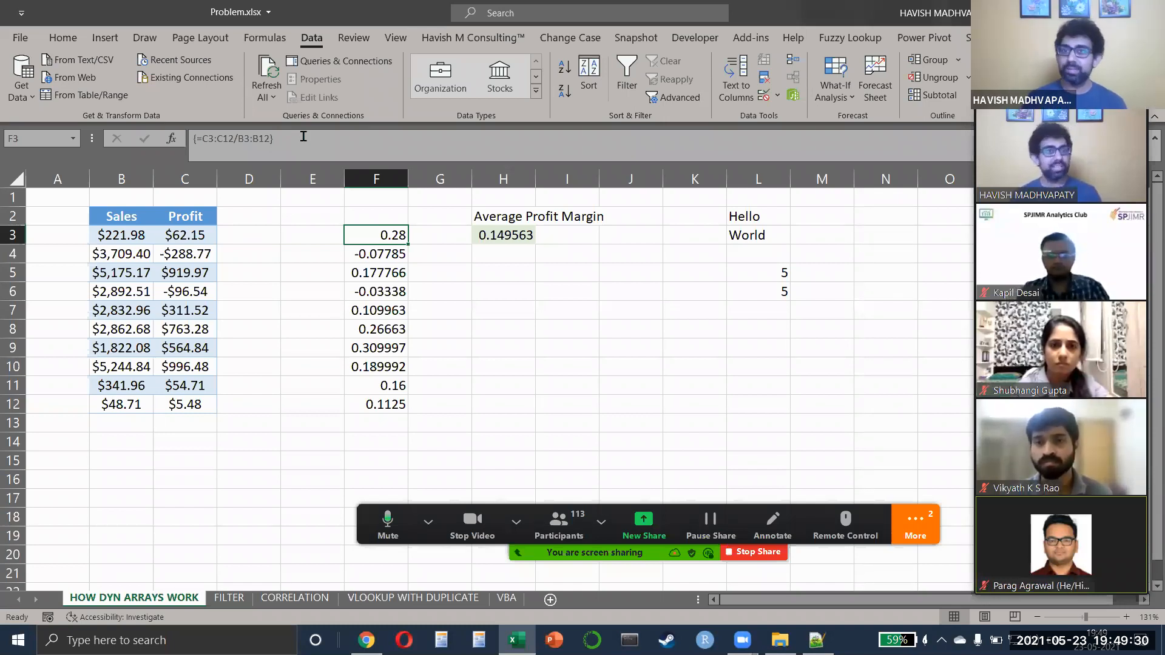
key(Down)
key(Delete)
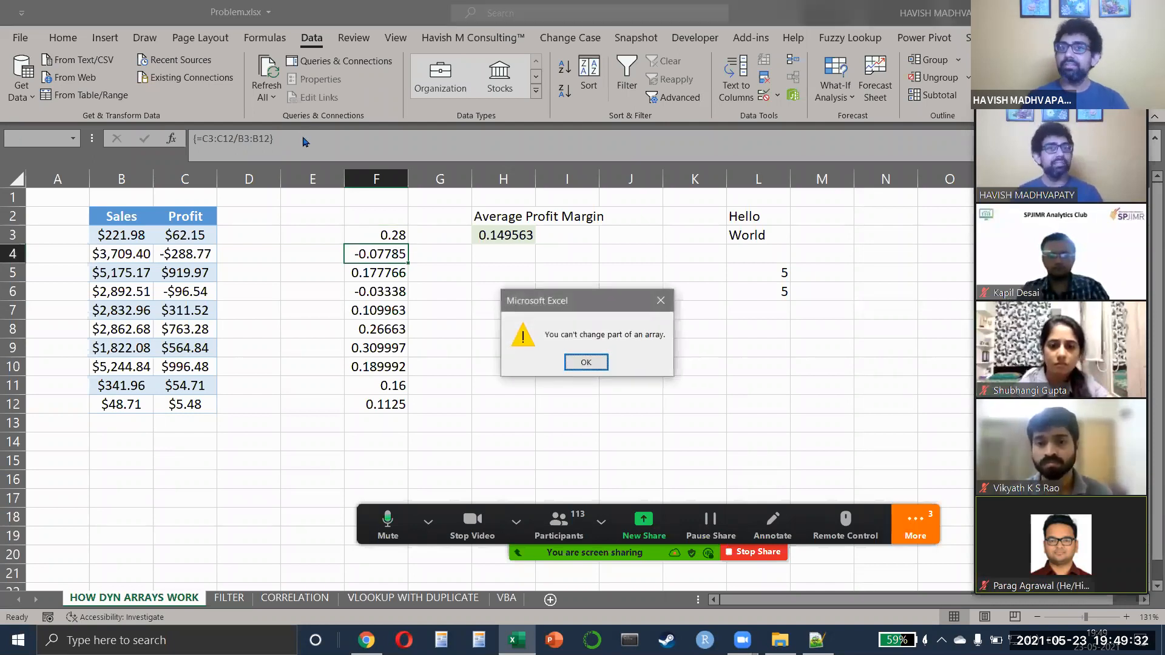
key(Return)
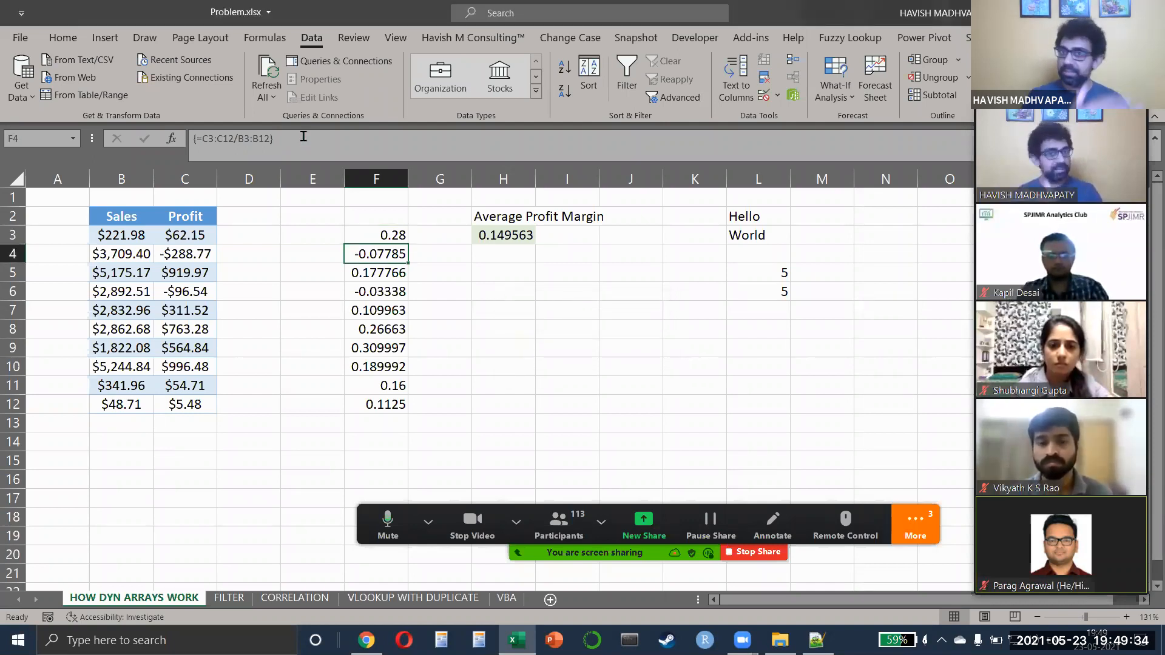
Step: Delete the whole array formula range F3:F12 and select the average profit margin cell H3
key(Up)
key(ctrl+shift+Down)
key(Delete)
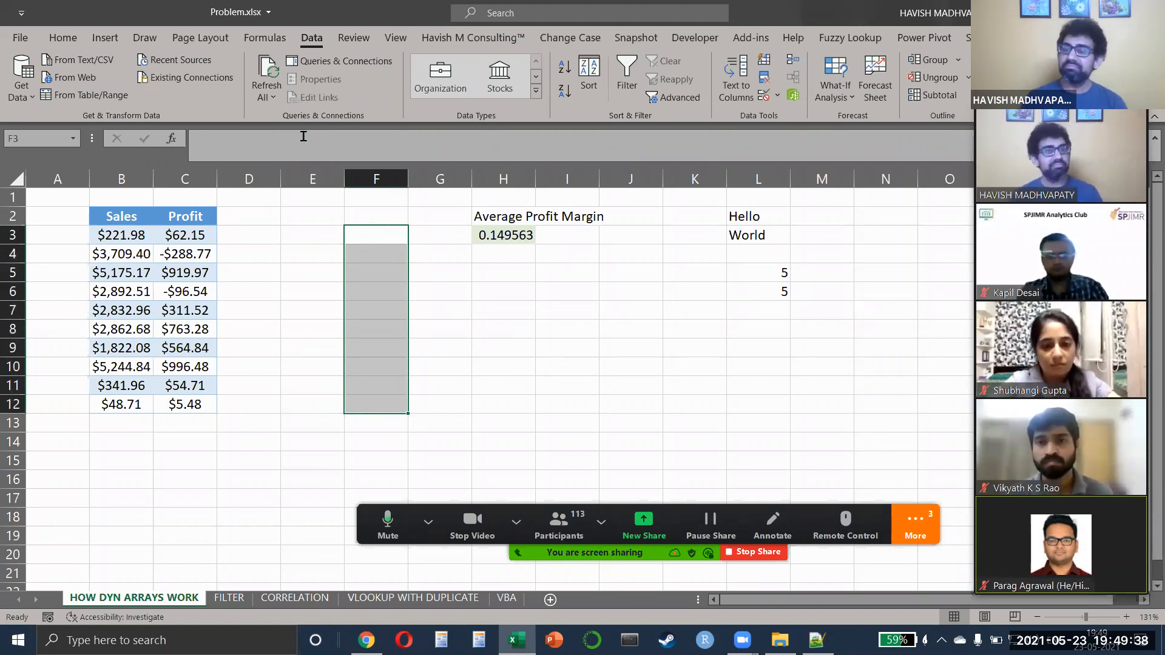
key(Right)
key(Right)
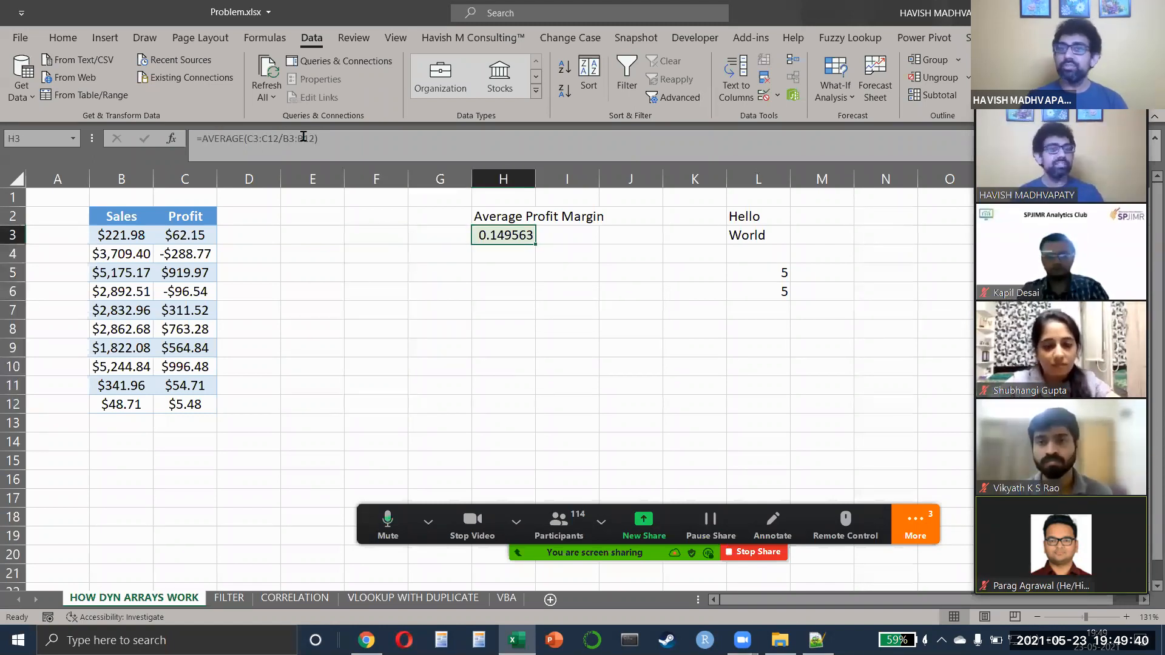
Step: Go to the FILTER sheet and check the meeting chat for new messages
key(ctrl+Page_Down)
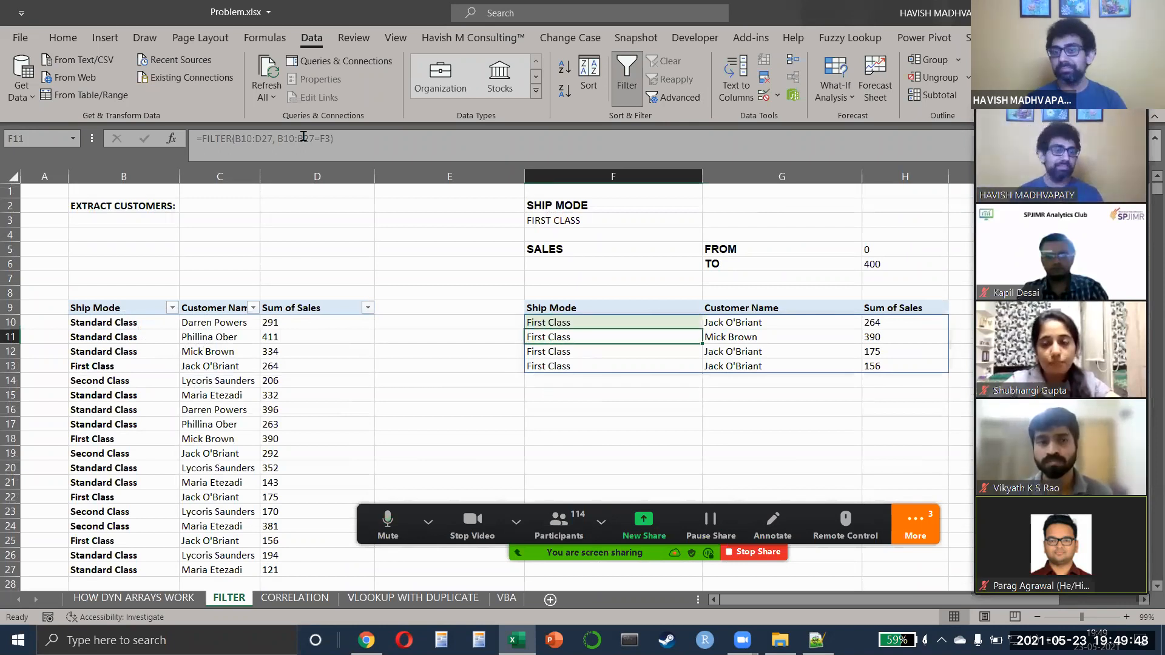
key(Right)
click(913, 523)
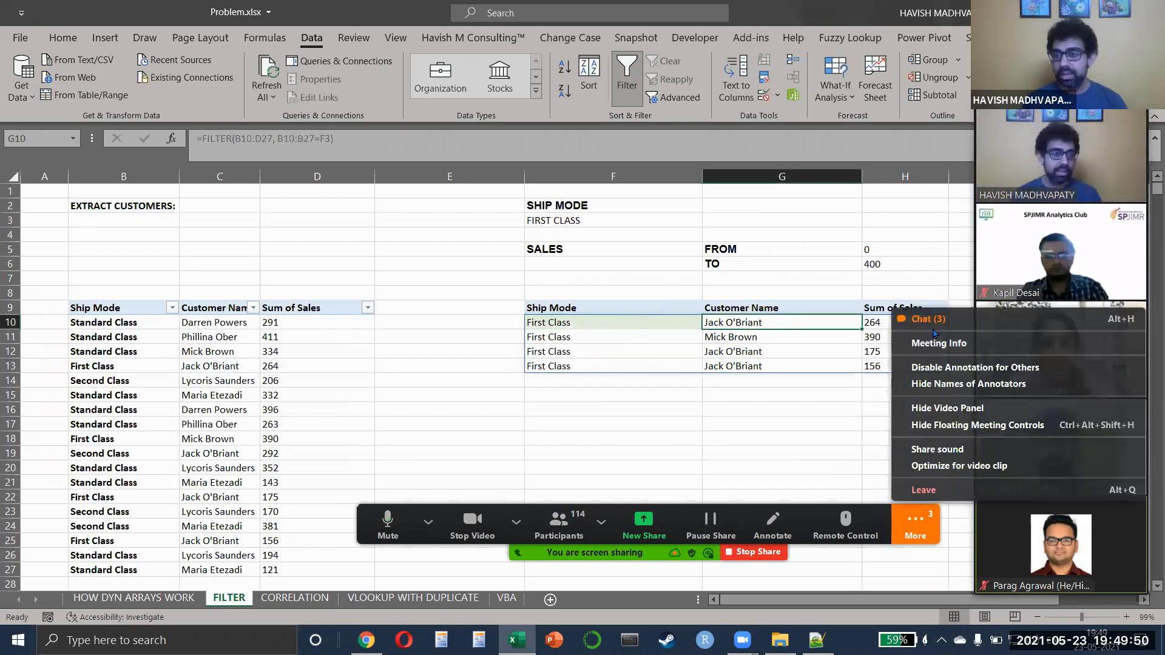
click(932, 320)
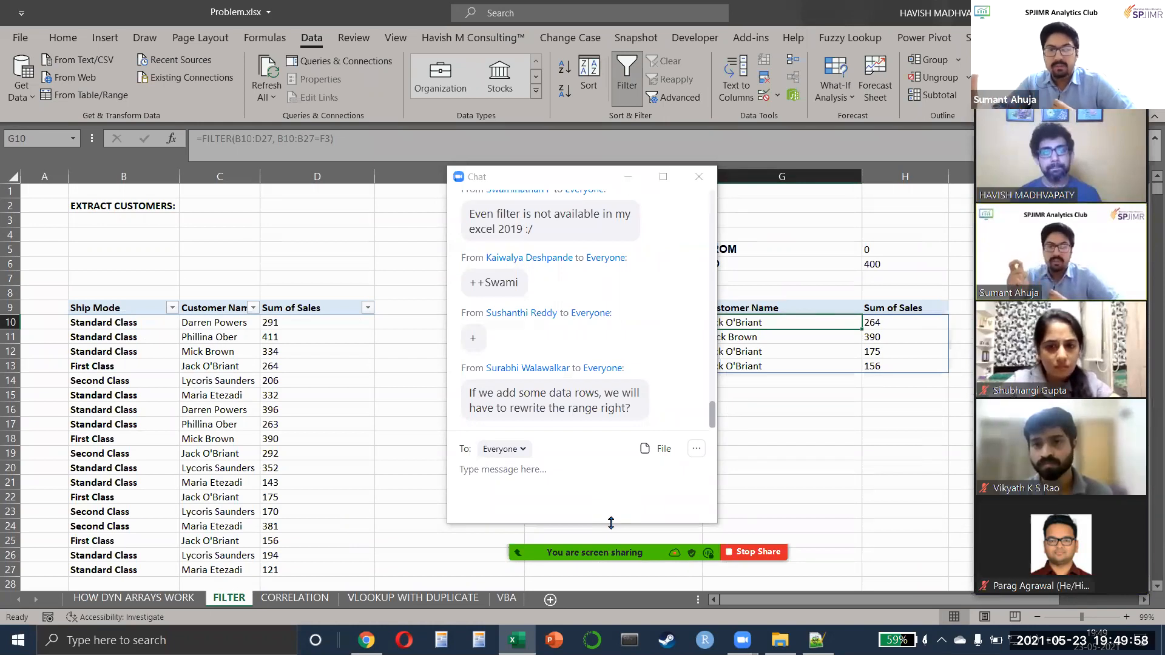
drag(611, 523, 611, 534)
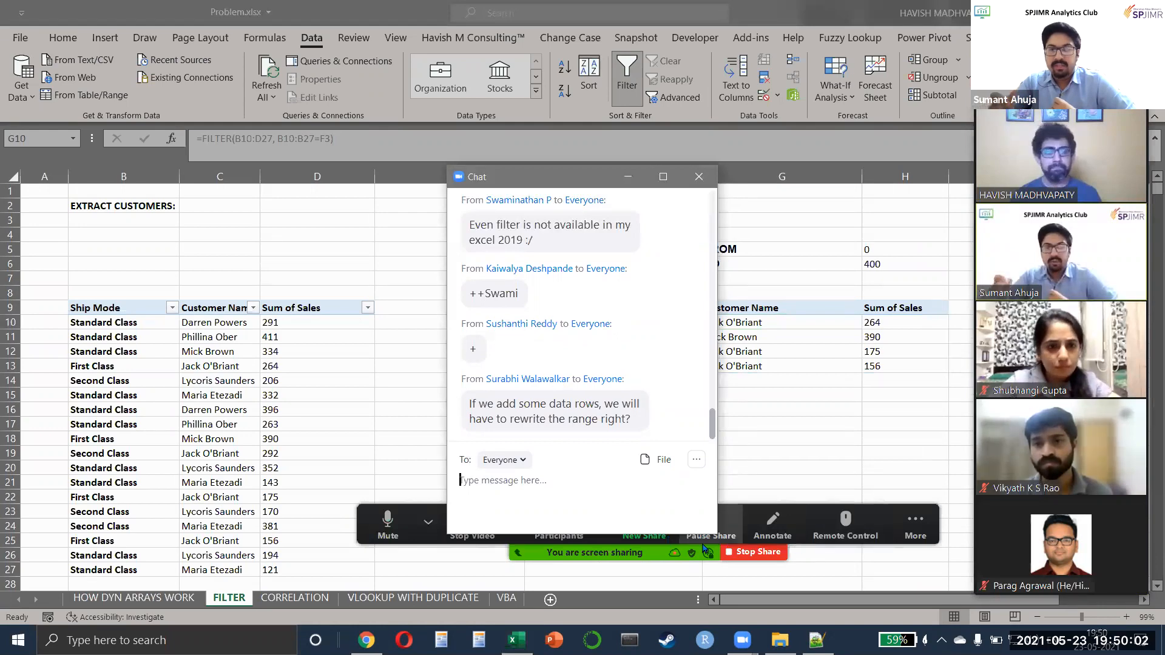
Step: Stop the meeting's screen share and switch back to the FILTER results in Problem.xlsx
click(771, 554)
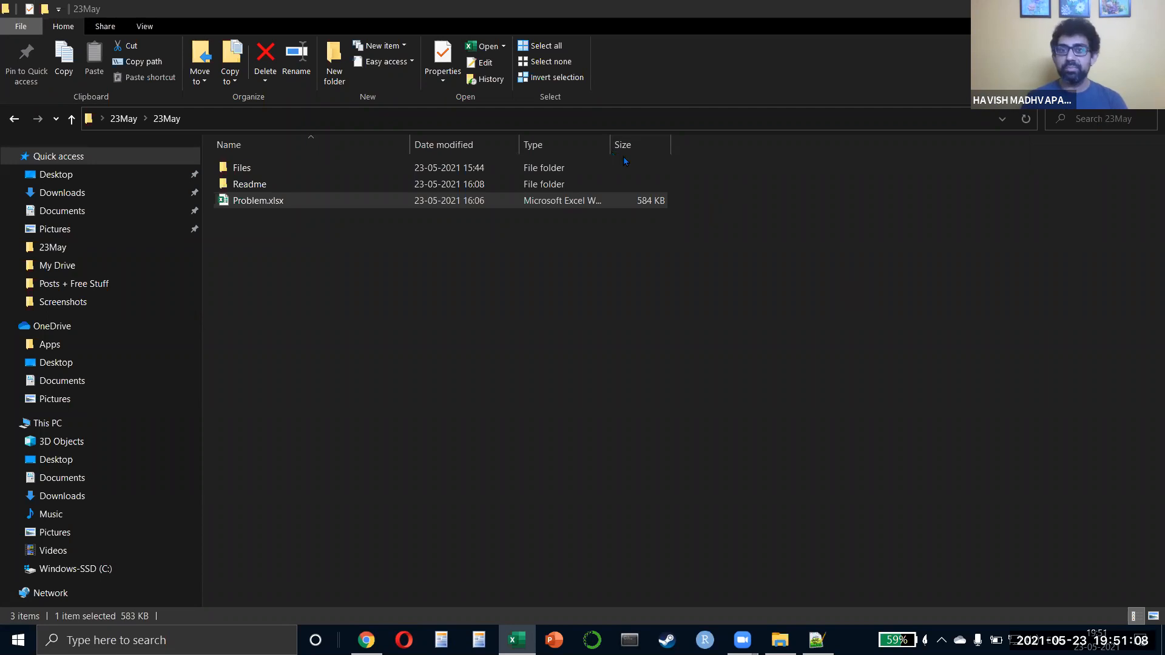
key(alt+Tab)
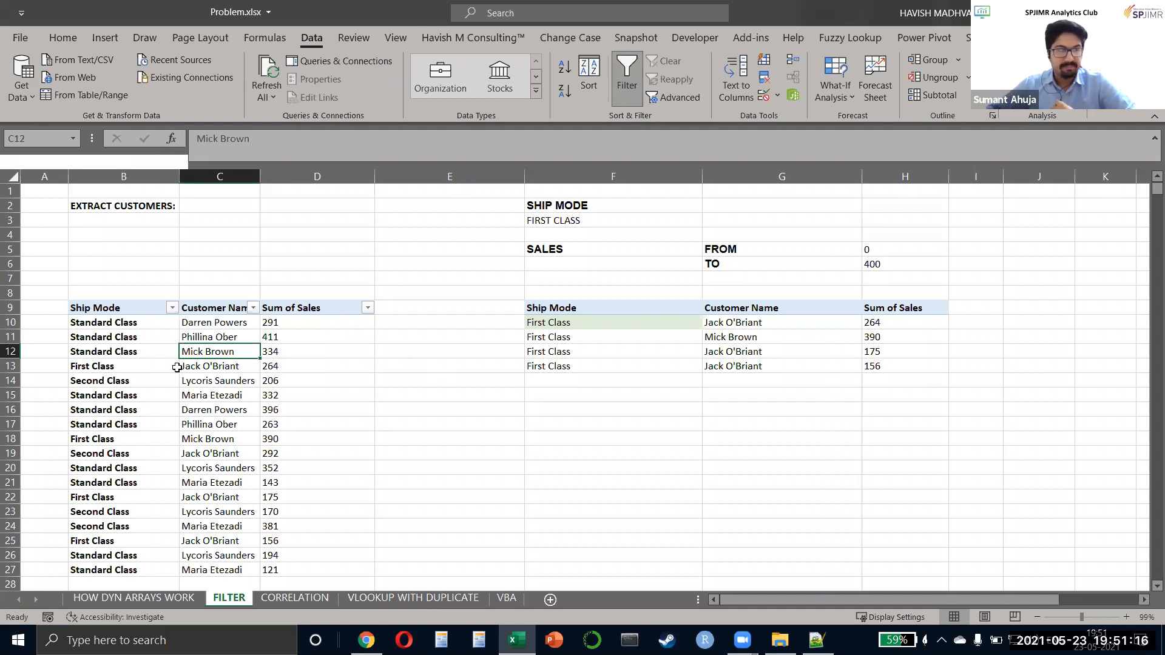
click(593, 338)
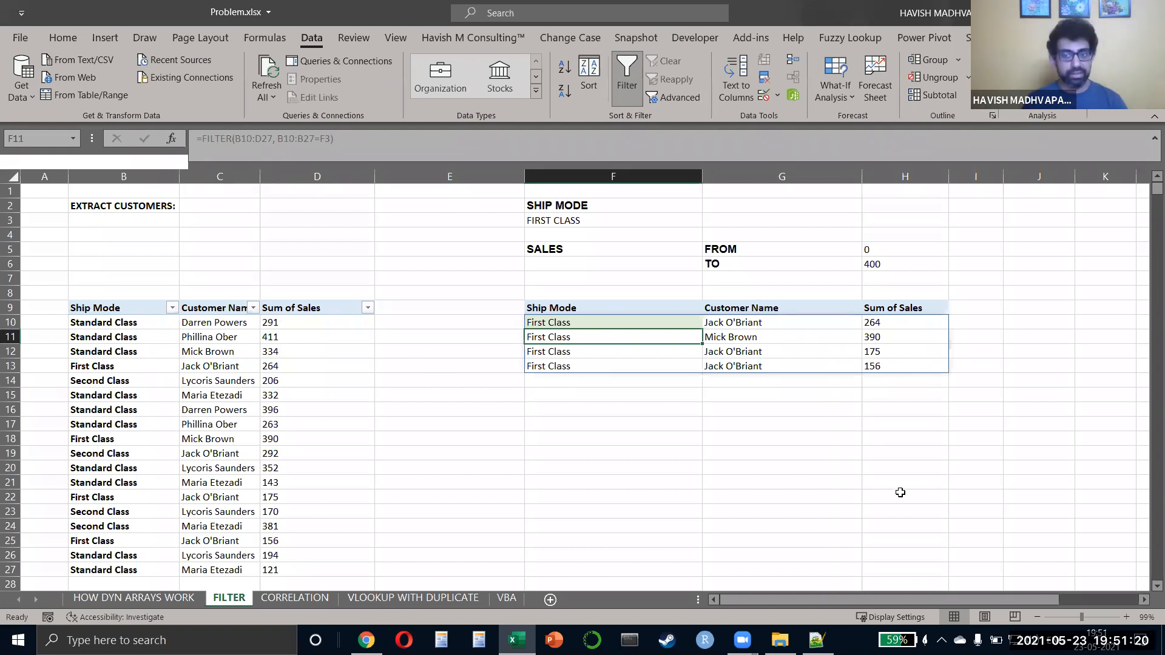
click(724, 219)
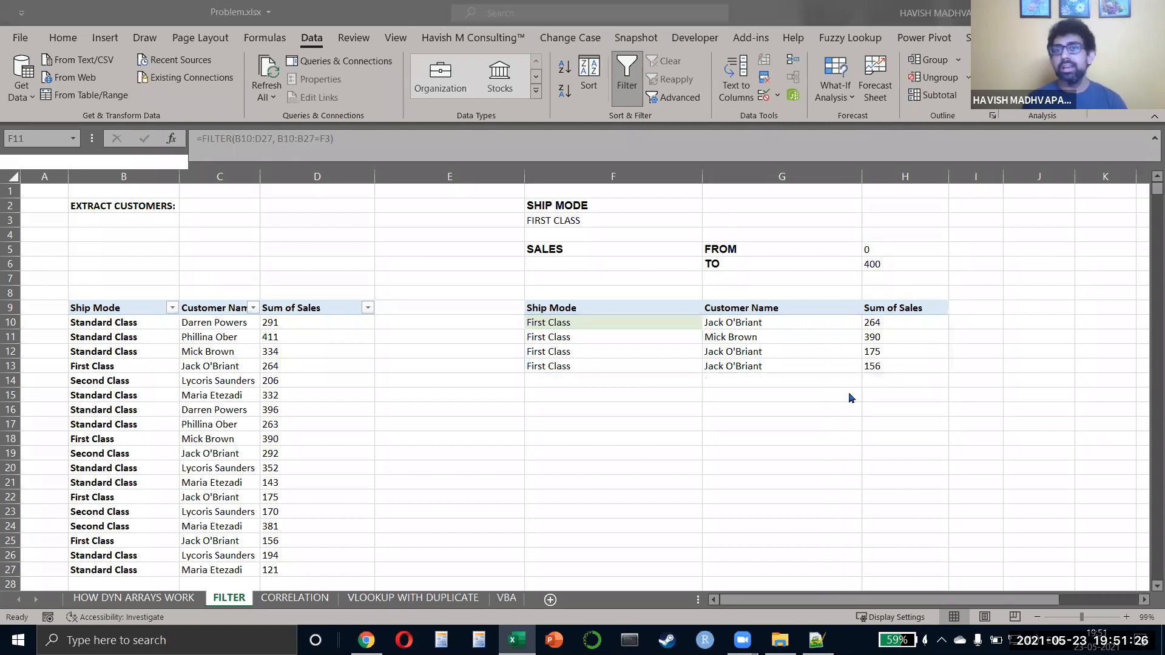
click(628, 329)
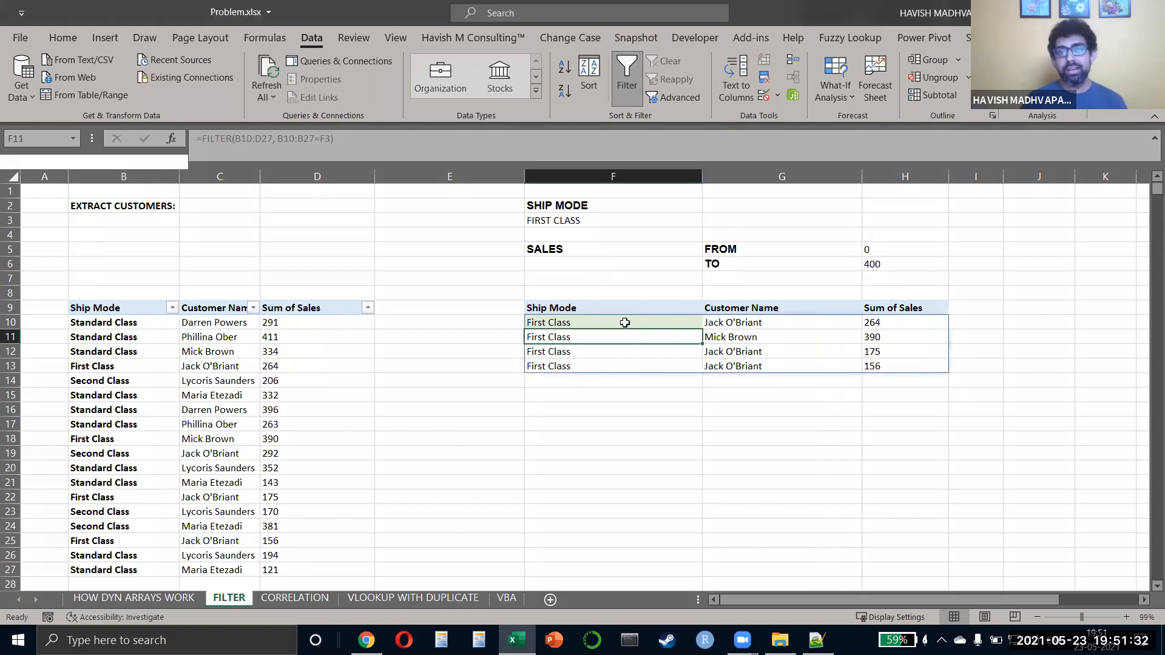
double_click(625, 322)
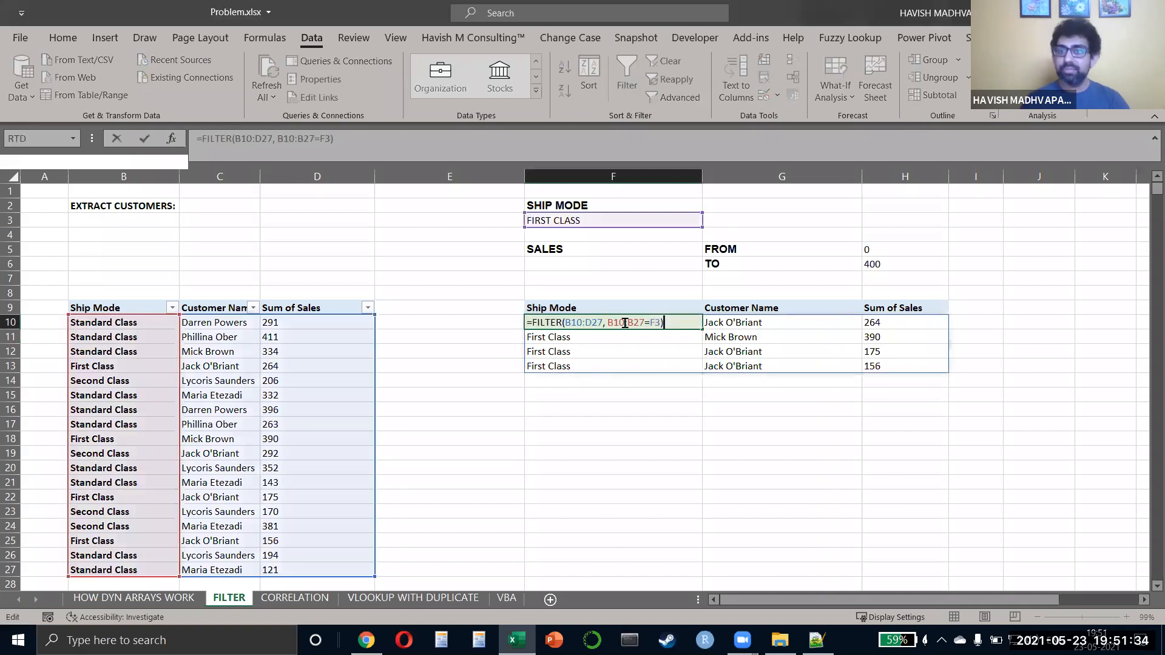
key(Left)
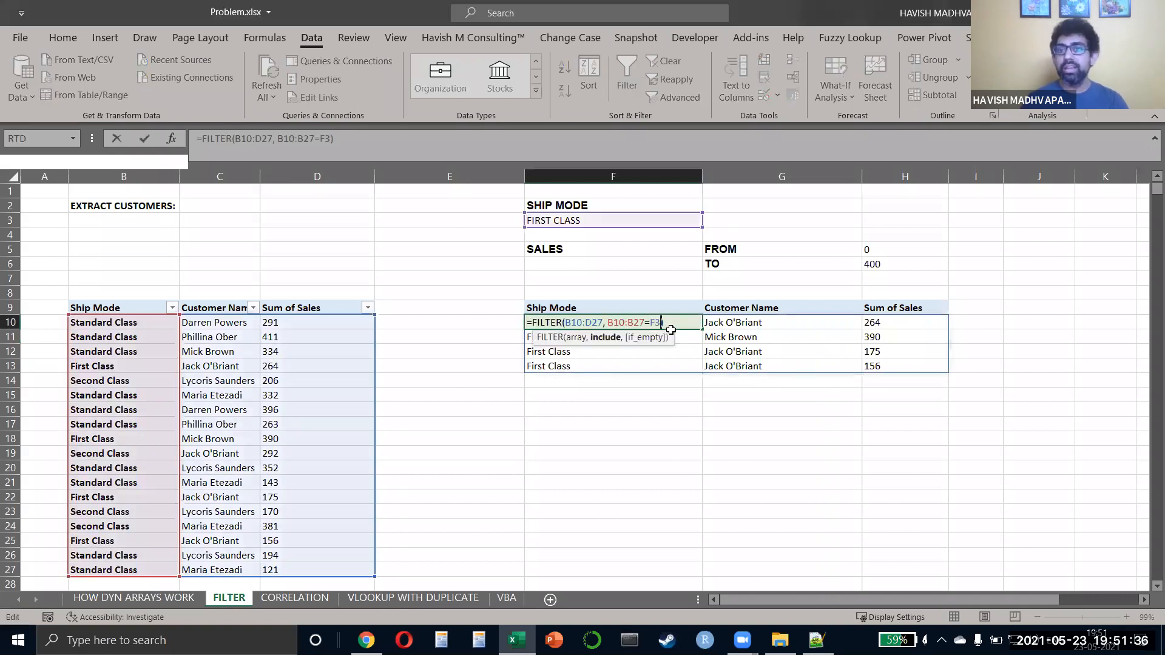
key(Escape)
Step: Enclose the B10:B27=F3 condition of the F10 FILTER formula in parentheses and add a multiplication sign after it
scroll(799, 351, down, 1)
scroll(798, 351, up, 2)
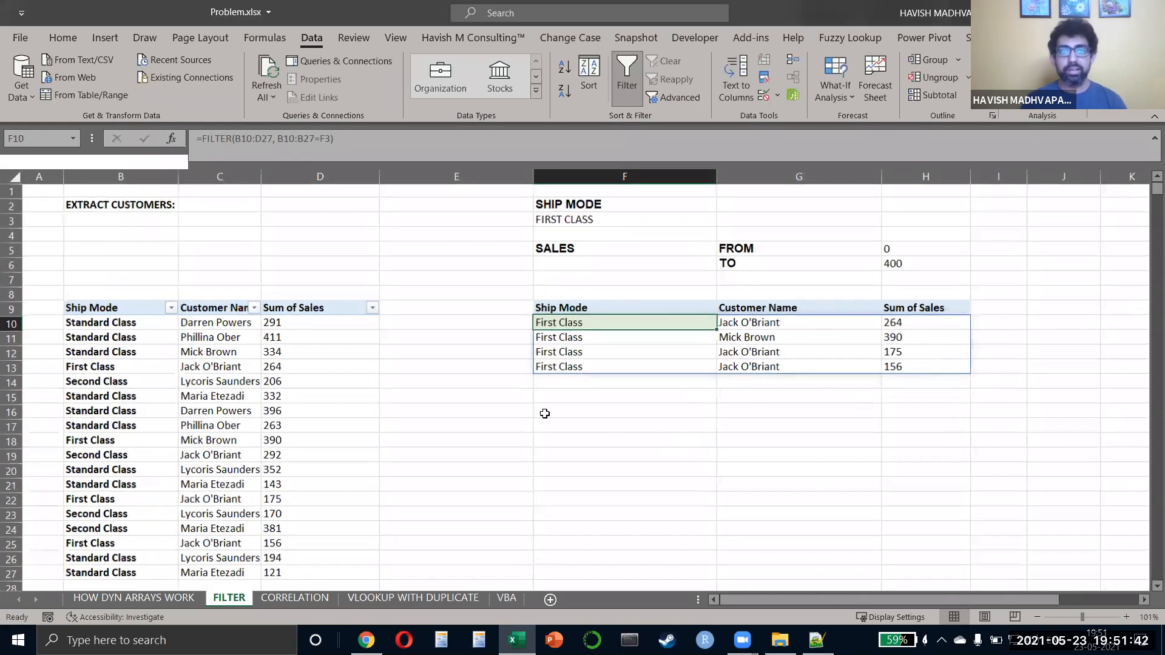
scroll(545, 414, up, 1)
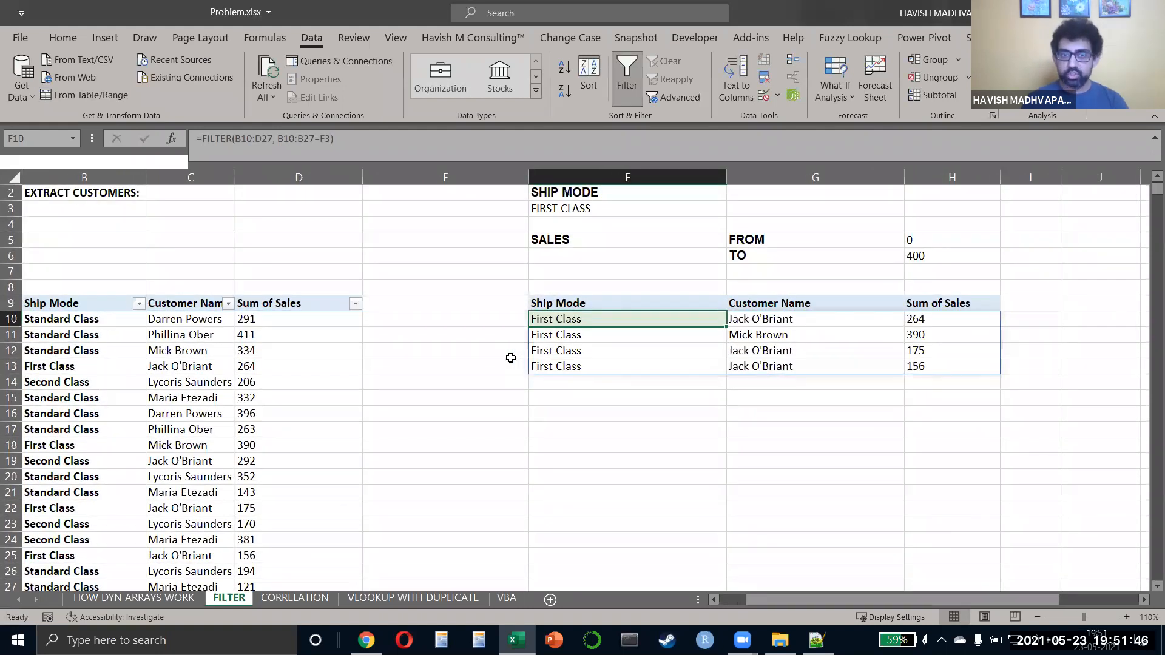
scroll(511, 358, up, 1)
key(F2)
key(ctrl+Left)
key(ctrl+Left)
key(ctrl+Left)
key(ctrl+Left)
key(ctrl+Left)
key(ctrl+Left)
text(()
key(ctrl+Right)
key(ctrl+Right)
key(ctrl+Right)
key(ctrl+Right)
key(ctrl+Right)
key(ctrl+Right)
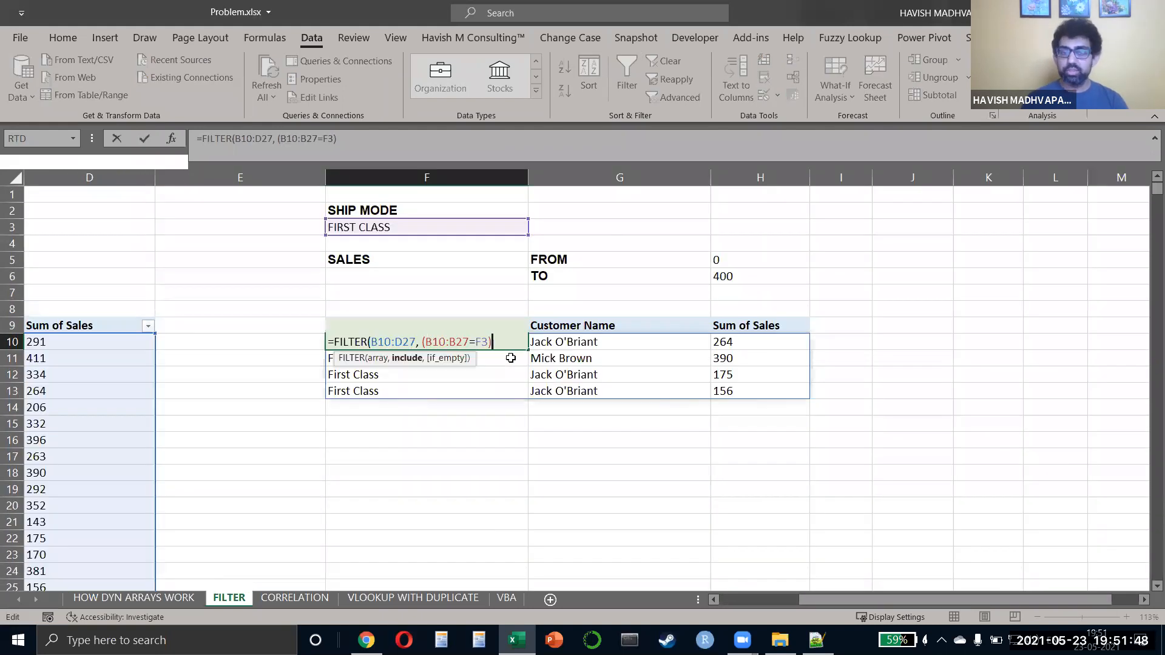
text(*)
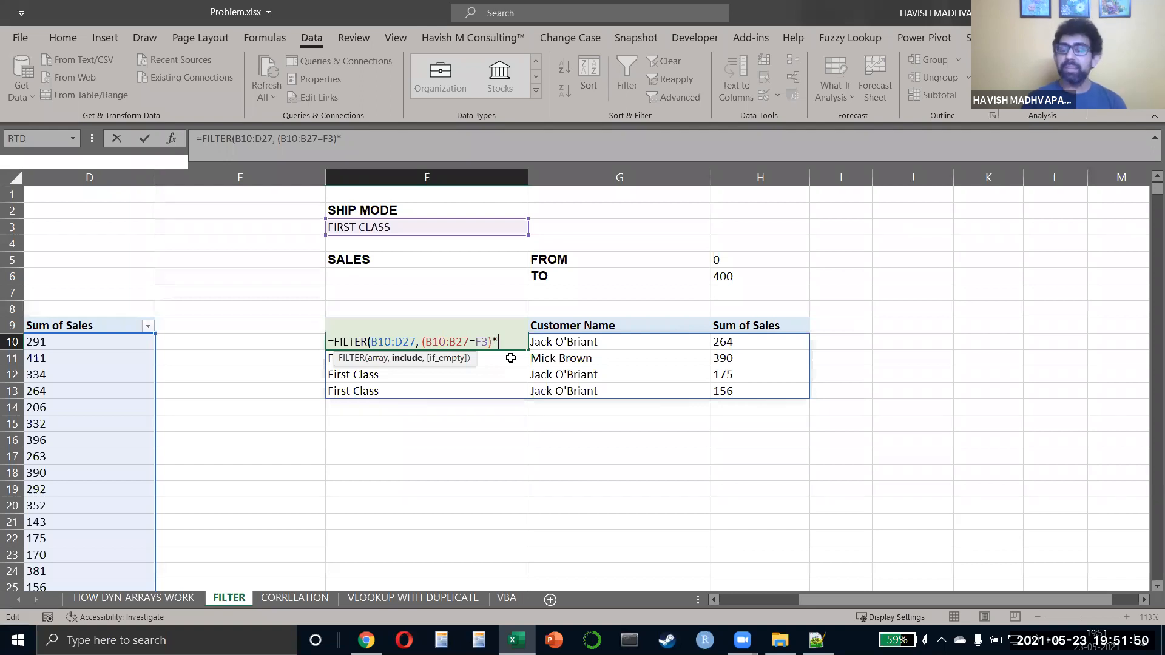
Step: Add the Sum of Sales range D10:D27 after the multiplication sign, preceded by an opening parenthesis
click(86, 343)
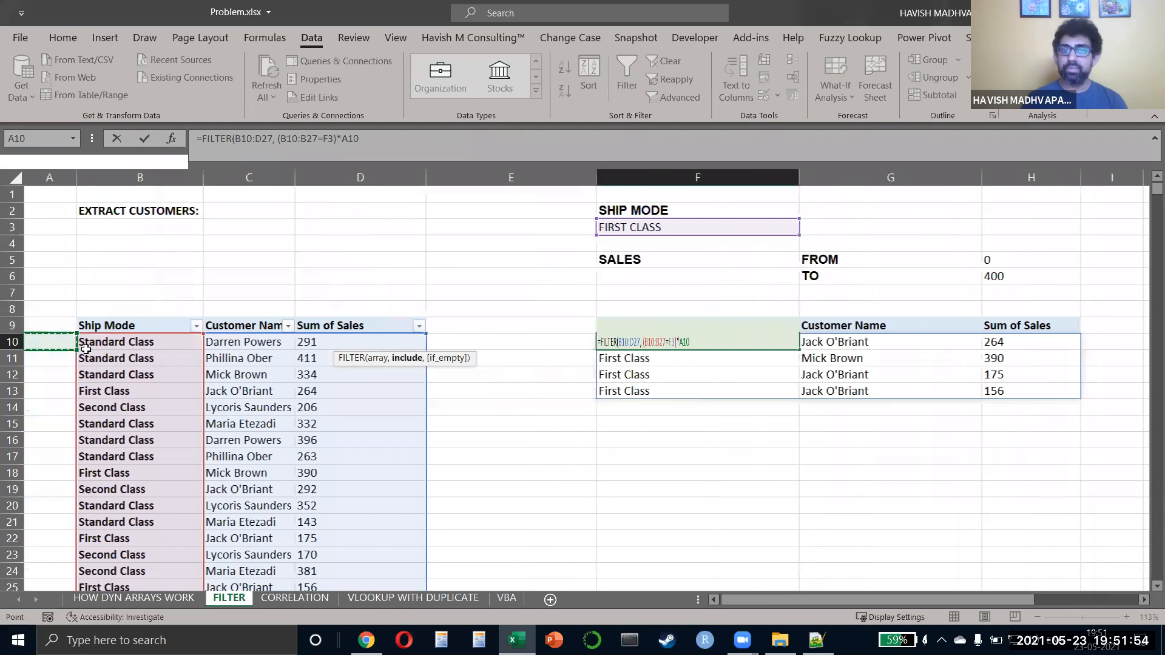
key(ctrl+shift+Down)
key(F2)
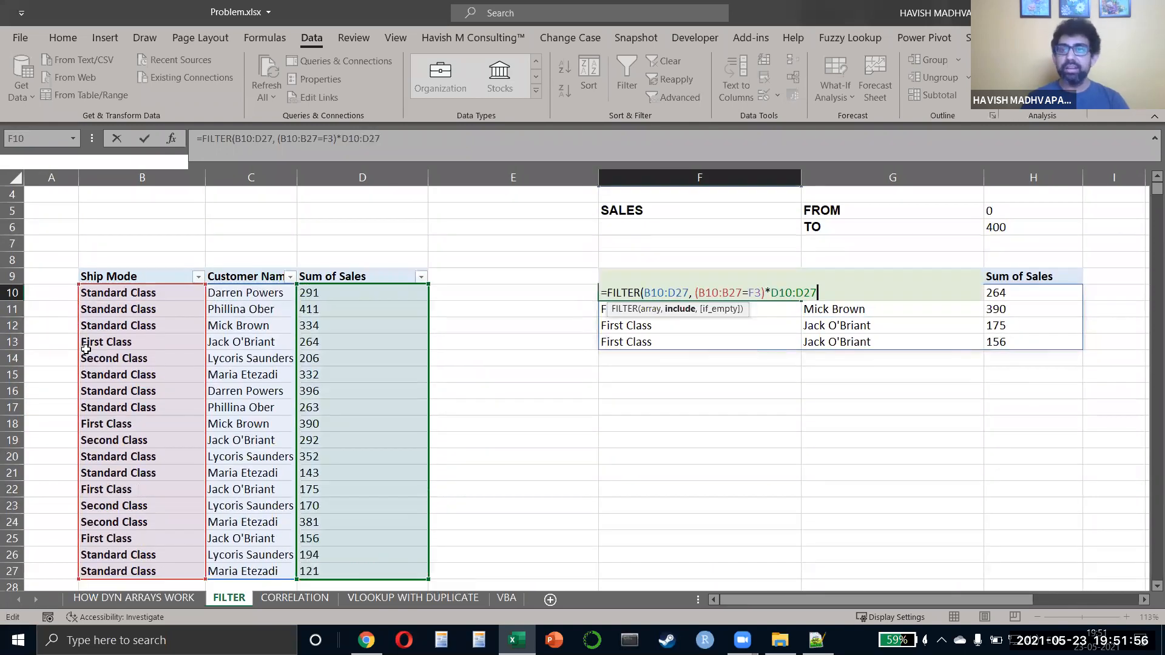
key(Left)
key(Left)
key(Left)
key(Left)
key(Left)
key(Left)
key(Left)
key(Left)
text(()
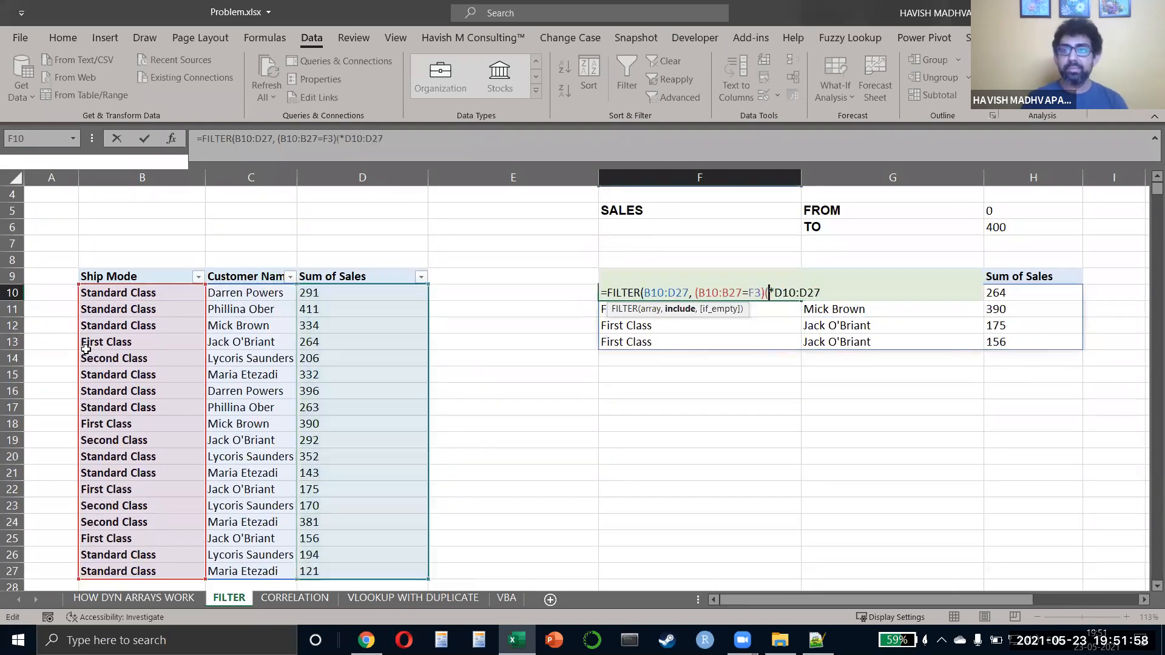
key(BackSpace)
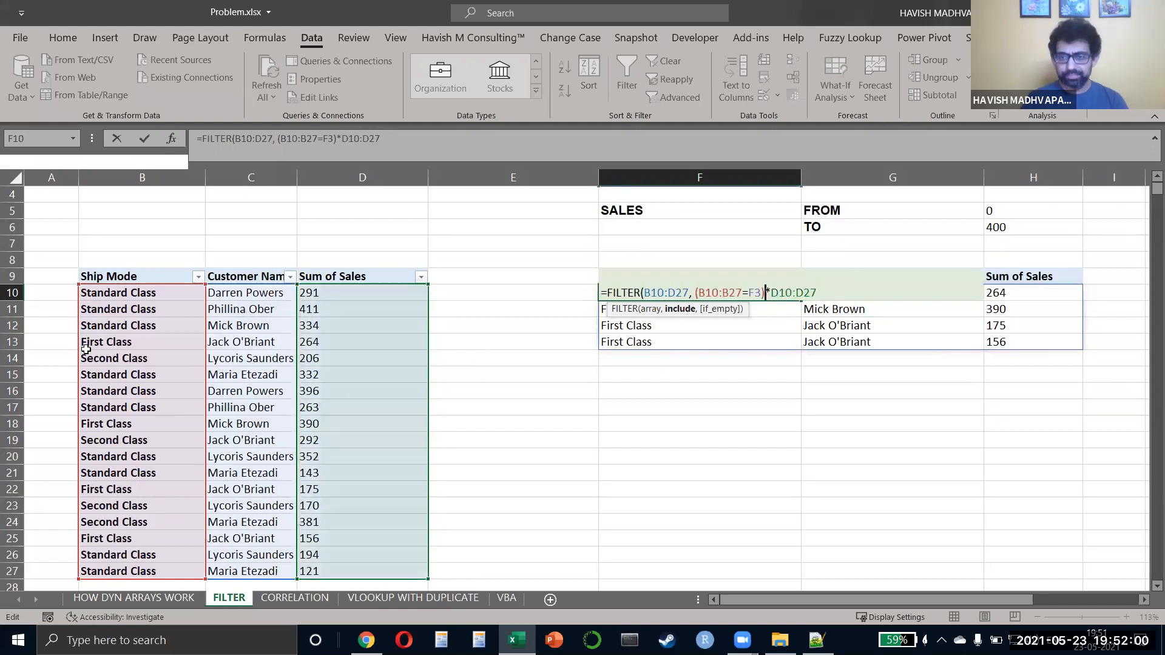
text(()
key(End)
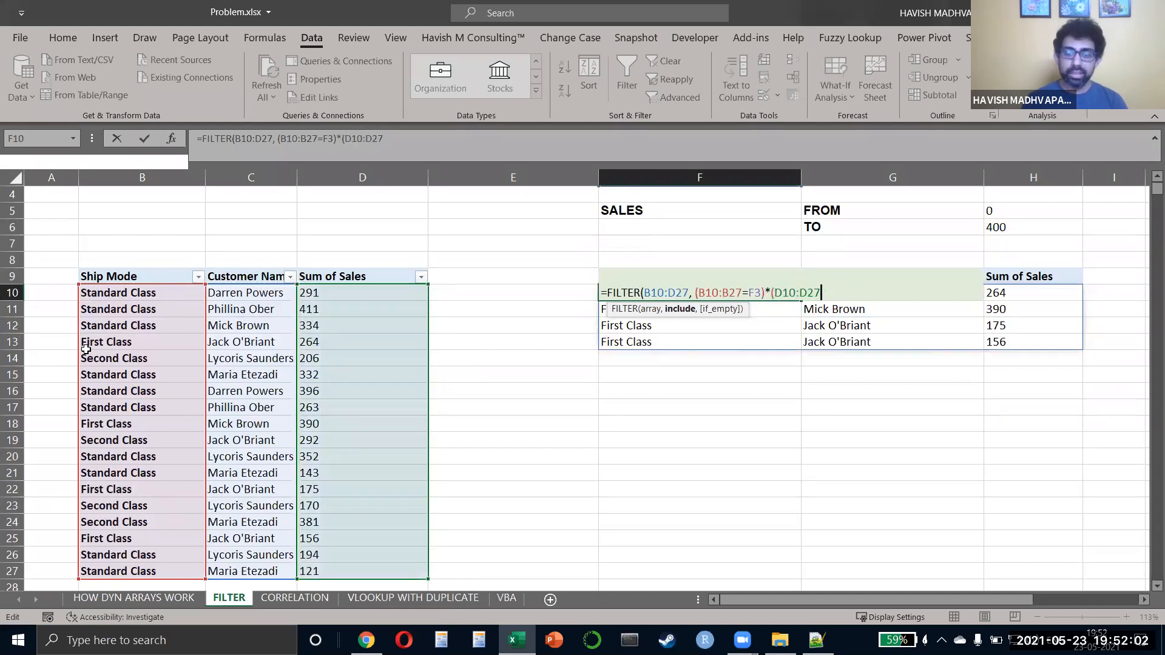
Step: Complete the lower sales limit as (D10:D27>=H5) and start another multiplied condition with *(
text(?=)
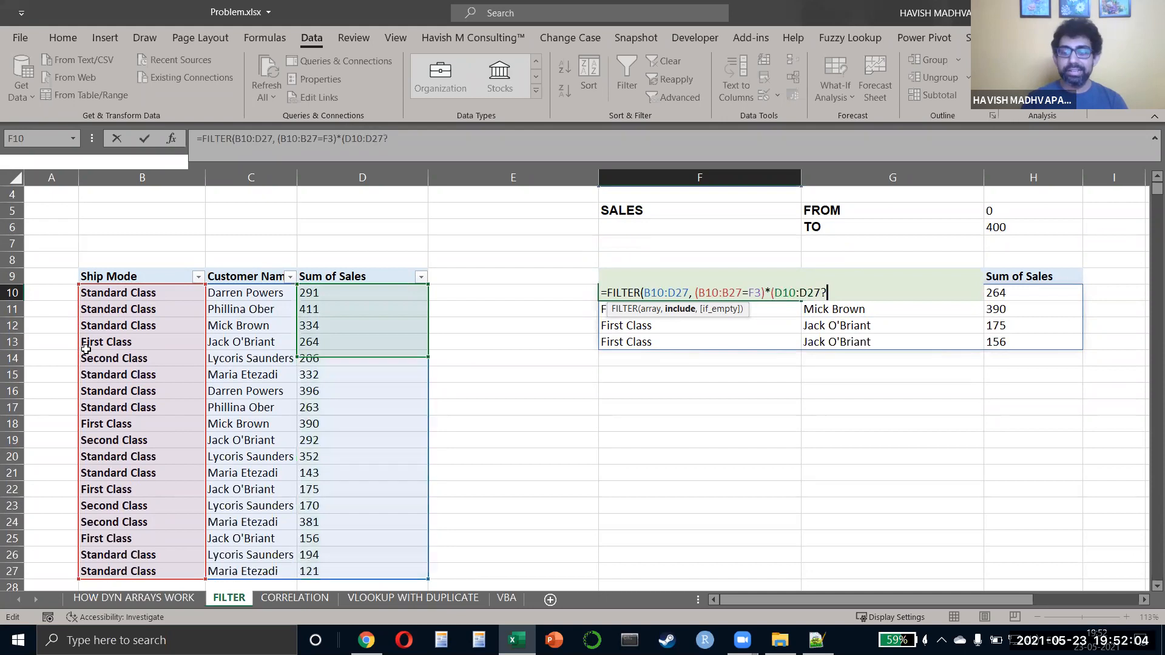
click(874, 217)
key(Right)
key(BackSpace)
key(BackSpace)
key(BackSpace)
key(BackSpace)
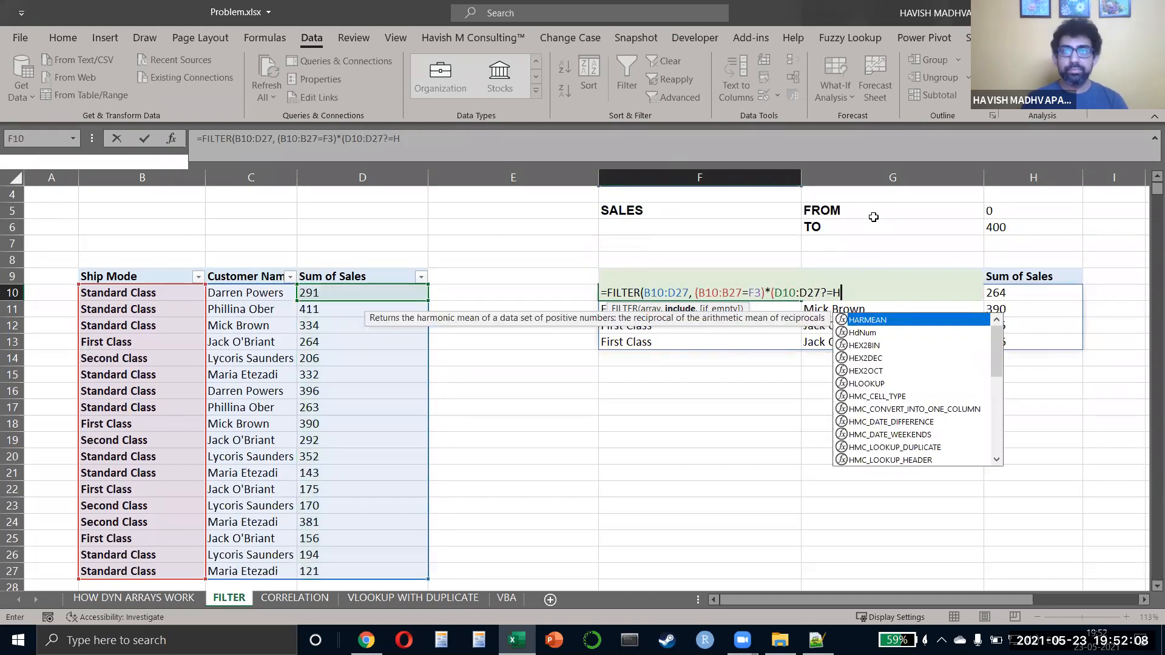
text(>=)
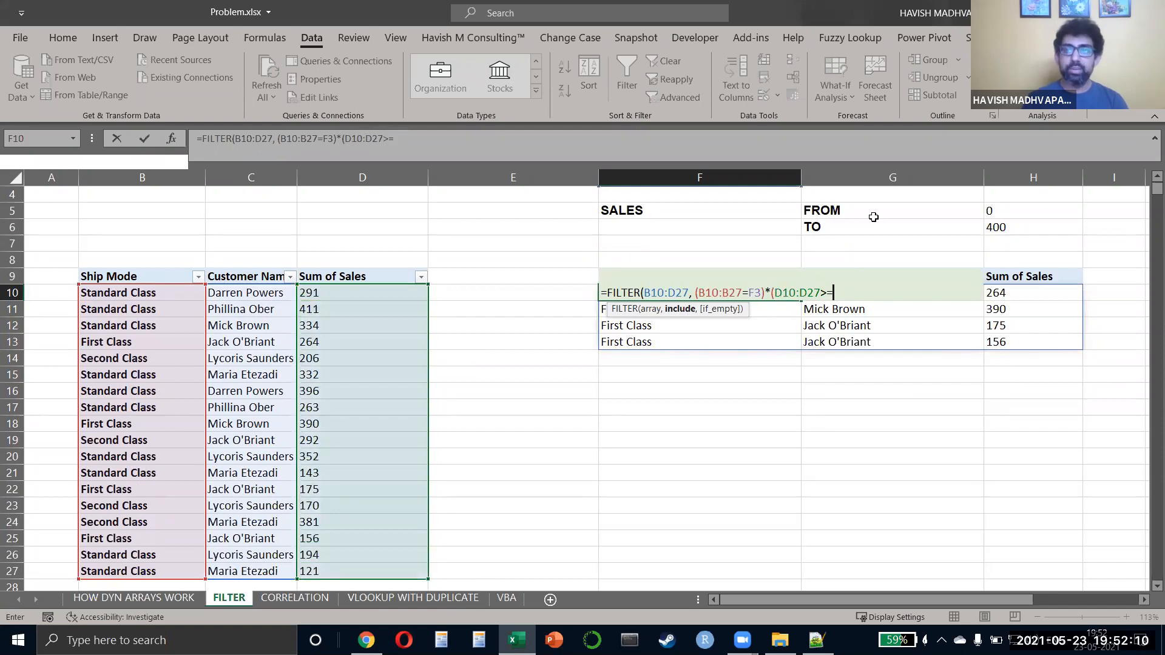
click(874, 218)
key(Right)
text()*()
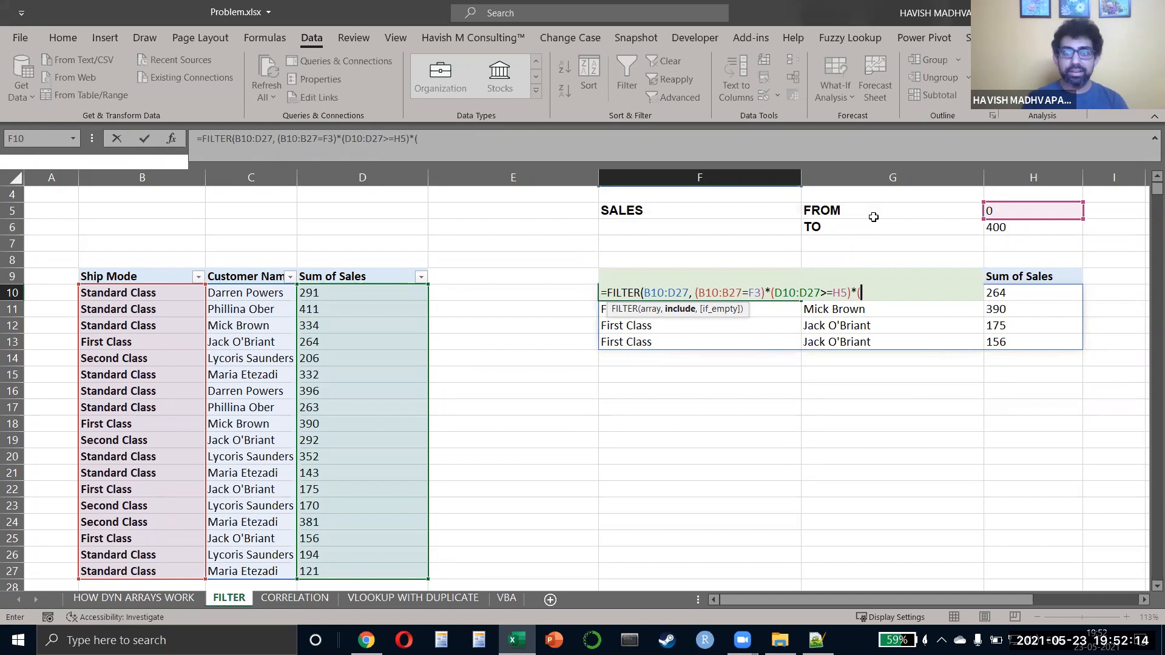
Step: Add the upper sales limit (D10:D27<=H6) as the last condition, close the FILTER formula and enter it in F10
click(322, 300)
key(ctrl+shift+Down)
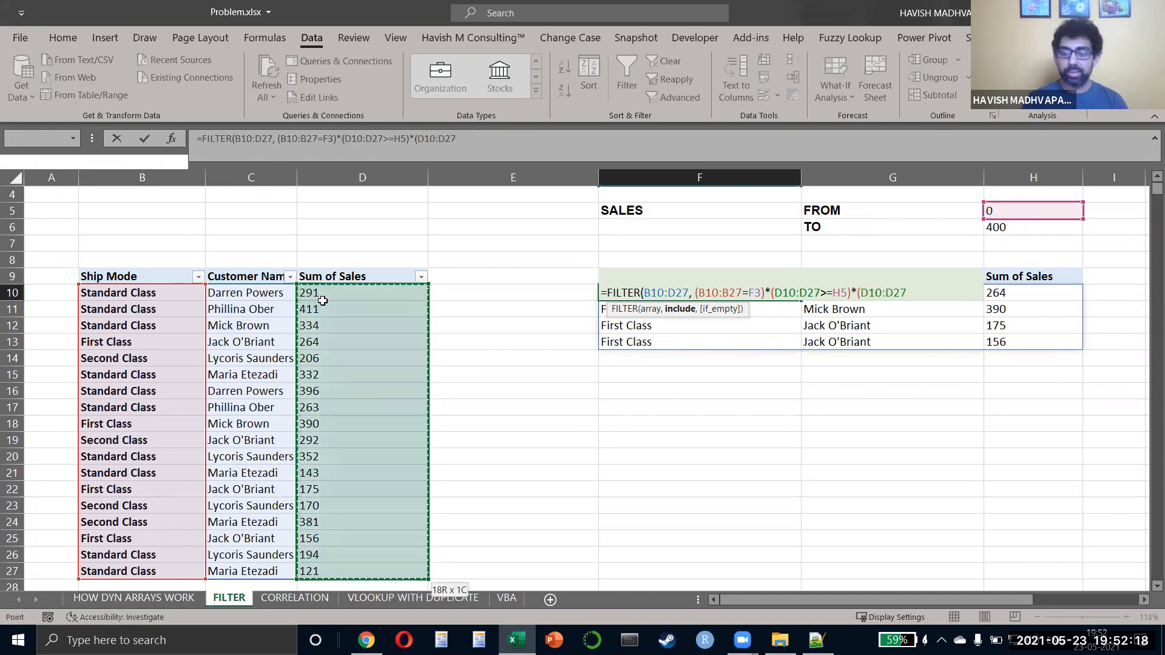
text(<=)
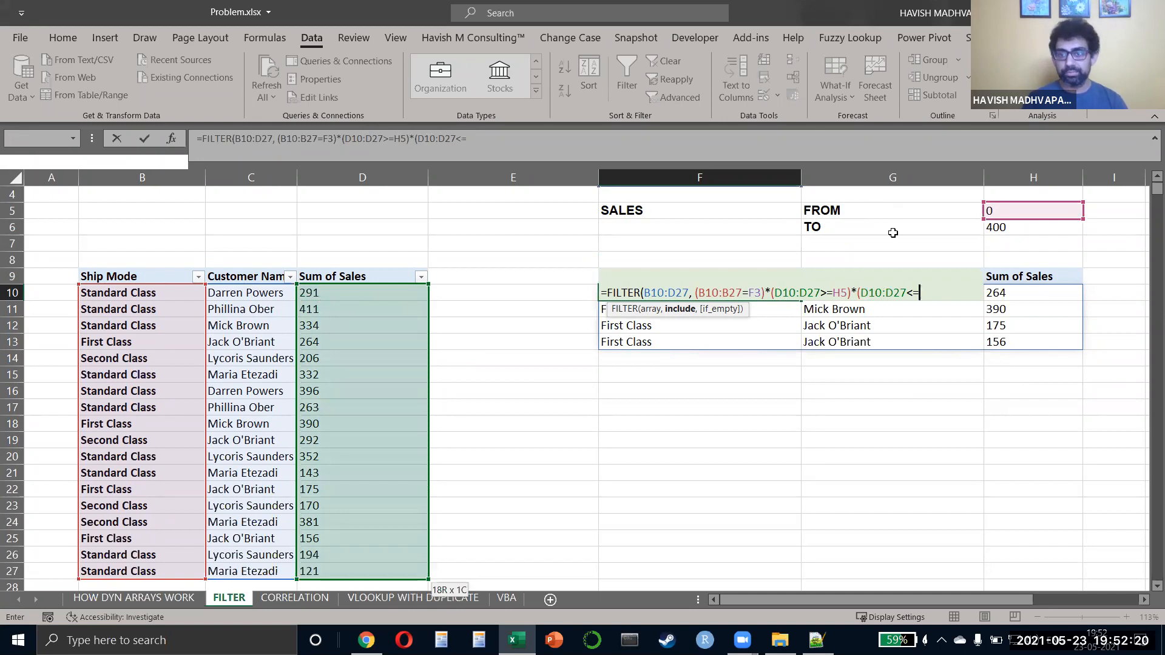
click(895, 234)
key(Right)
text()))
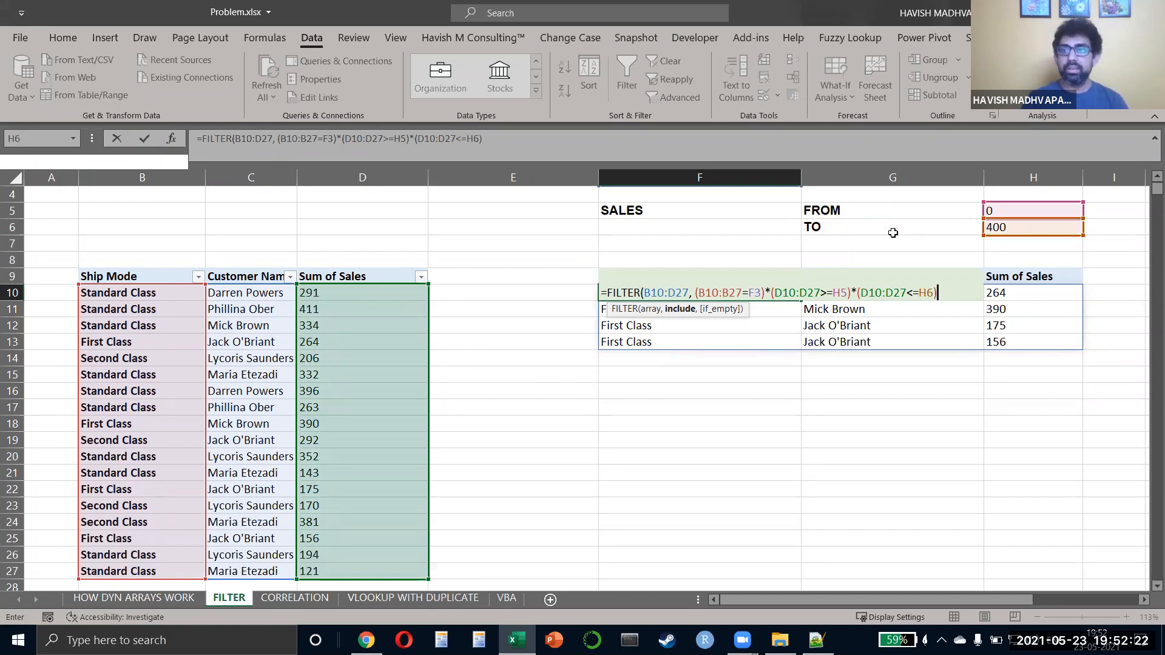
scroll(894, 233, right, 2)
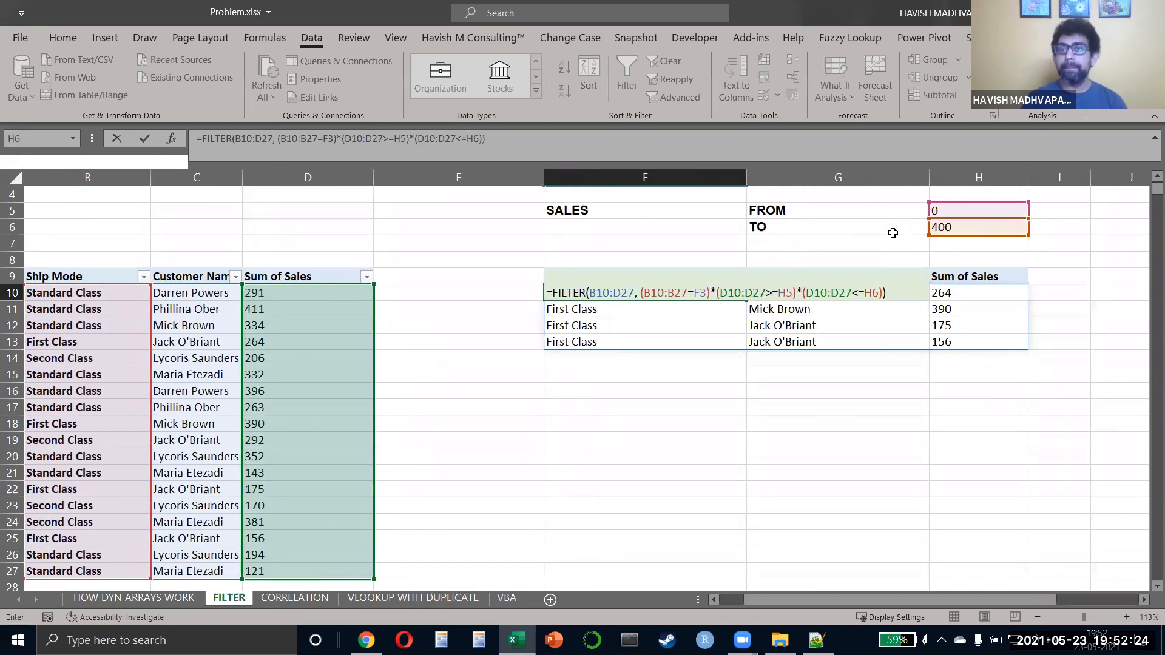
scroll(893, 233, right, 3)
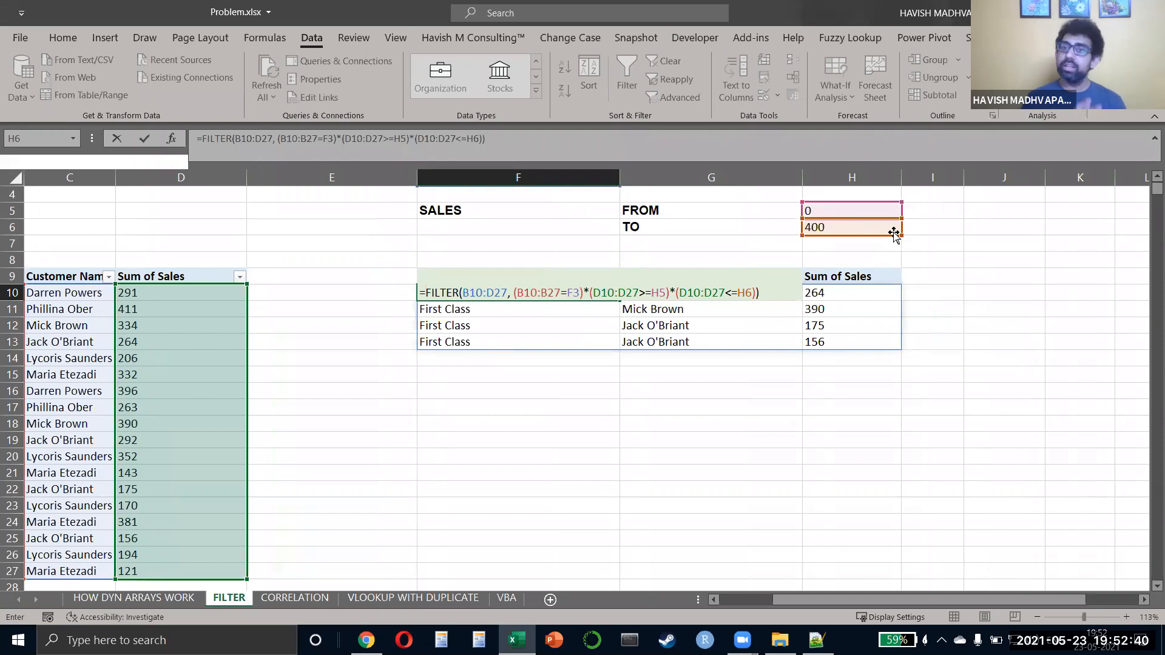
key(ctrl+Return)
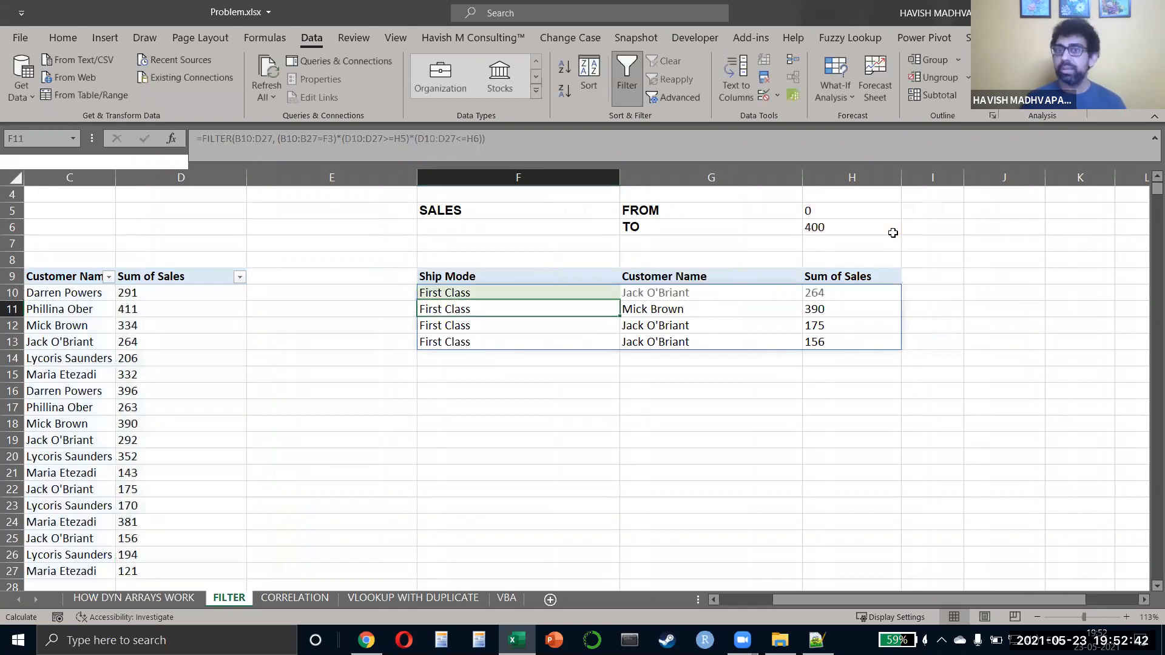
Step: Select the entire spilled FILTER result F10:H13 to review it beside the source data
key(ctrl+shift+Down)
key(ctrl+shift+Right)
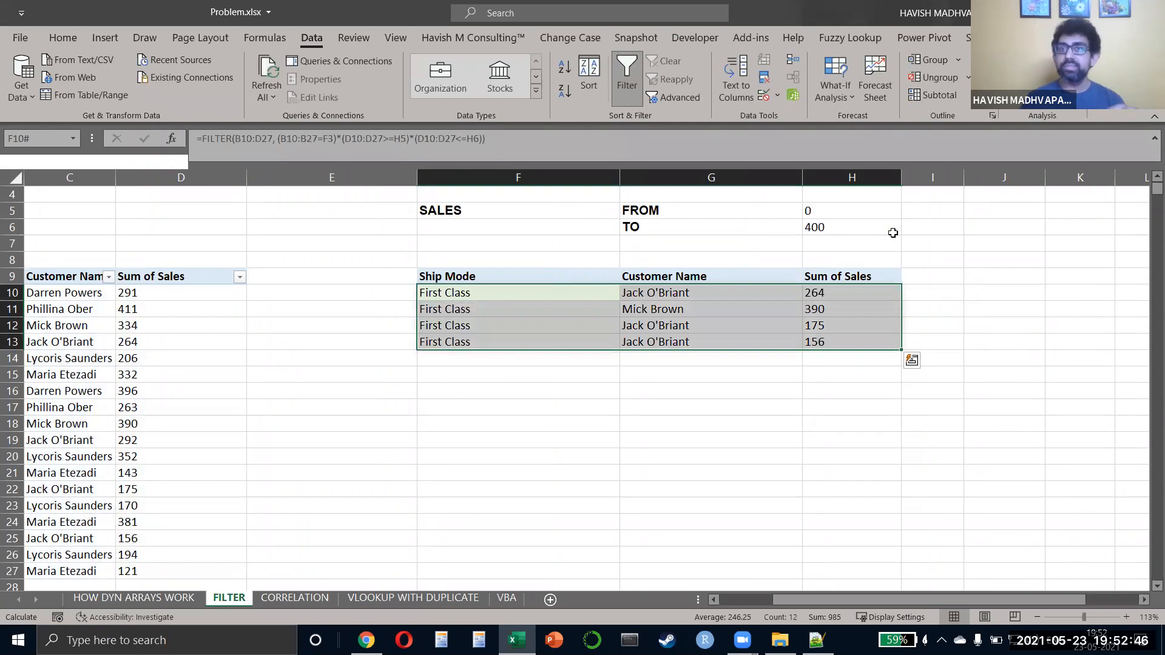
scroll(893, 233, down, 2)
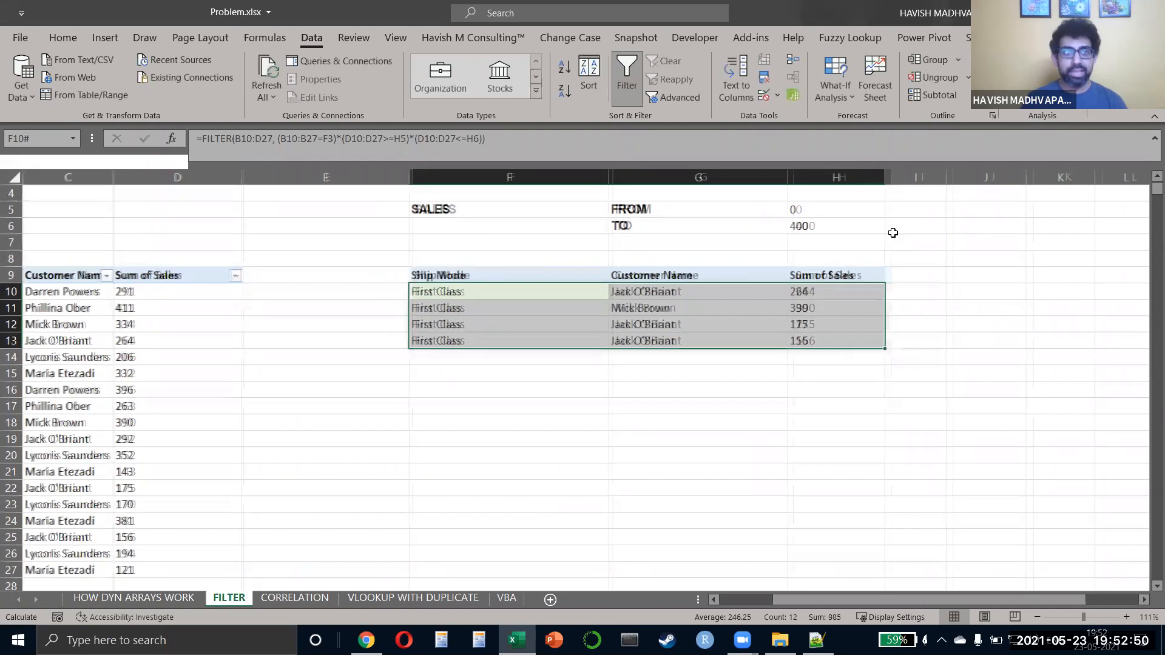
scroll(893, 233, down, 2)
scroll(893, 233, down, 4)
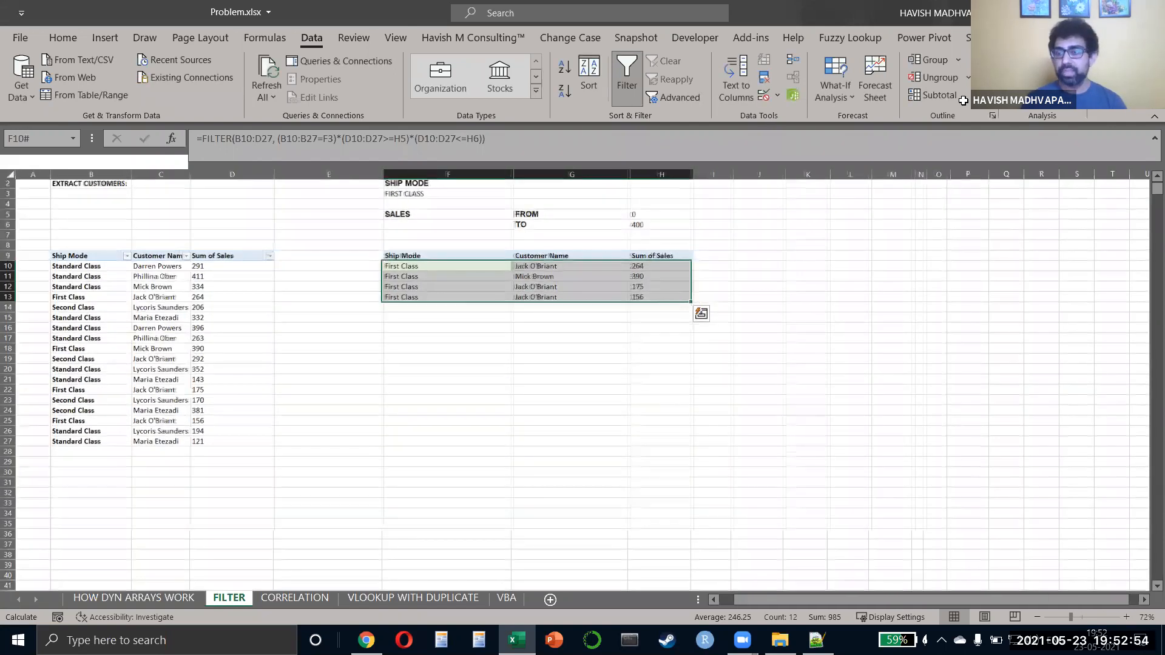
Step: Replace the ship mode criterion in F3 with STANDARD CLASS
scroll(983, 343, up, 3)
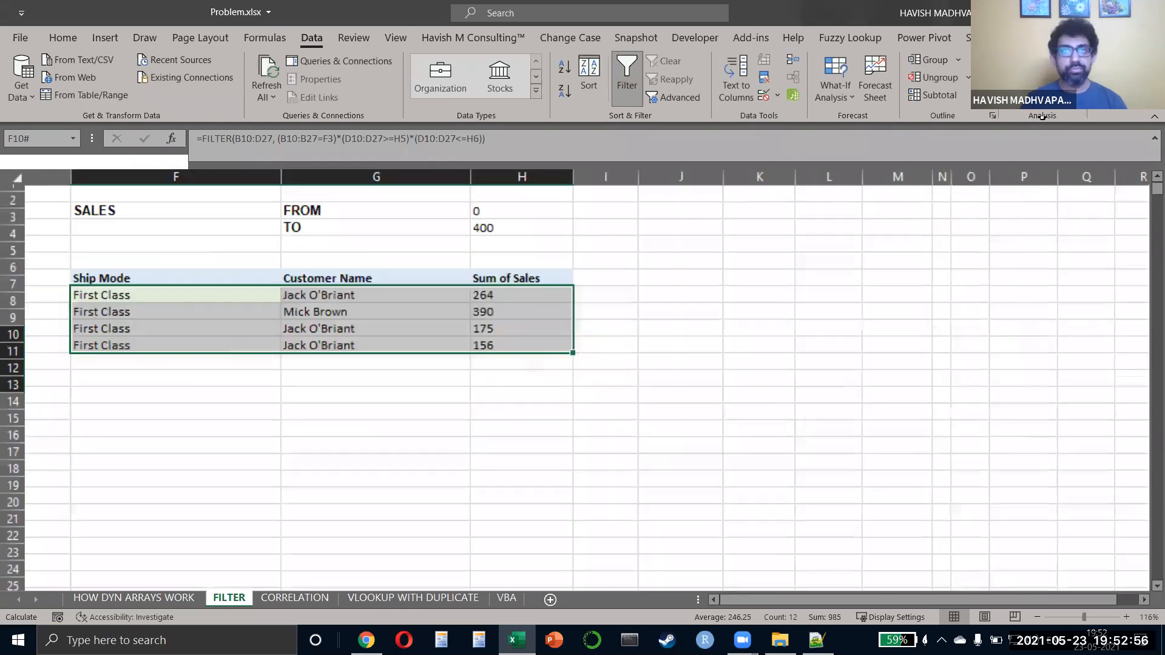
key(ctrl+shift+F1)
key(ctrl+Up)
key(ctrl+Up)
key(Left)
key(Up)
key(Up)
key(Up)
key(Right)
key(Down)
key(F2)
key(BackSpace)
key(BackSpace)
key(BackSpace)
key(BackSpace)
key(BackSpace)
key(BackSpace)
key(BackSpace)
key(BackSpace)
key(BackSpace)
key(BackSpace)
key(BackSpace)
text(STANDARD CLASS)
key(Return)
Step: Select the spilled Ship Mode results F10:F18 to review the rows extracted for the new criterion
key(Down)
key(Down)
key(Down)
key(Down)
key(Down)
key(Down)
key(Down)
key(Up)
key(ctrl+shift+Down)
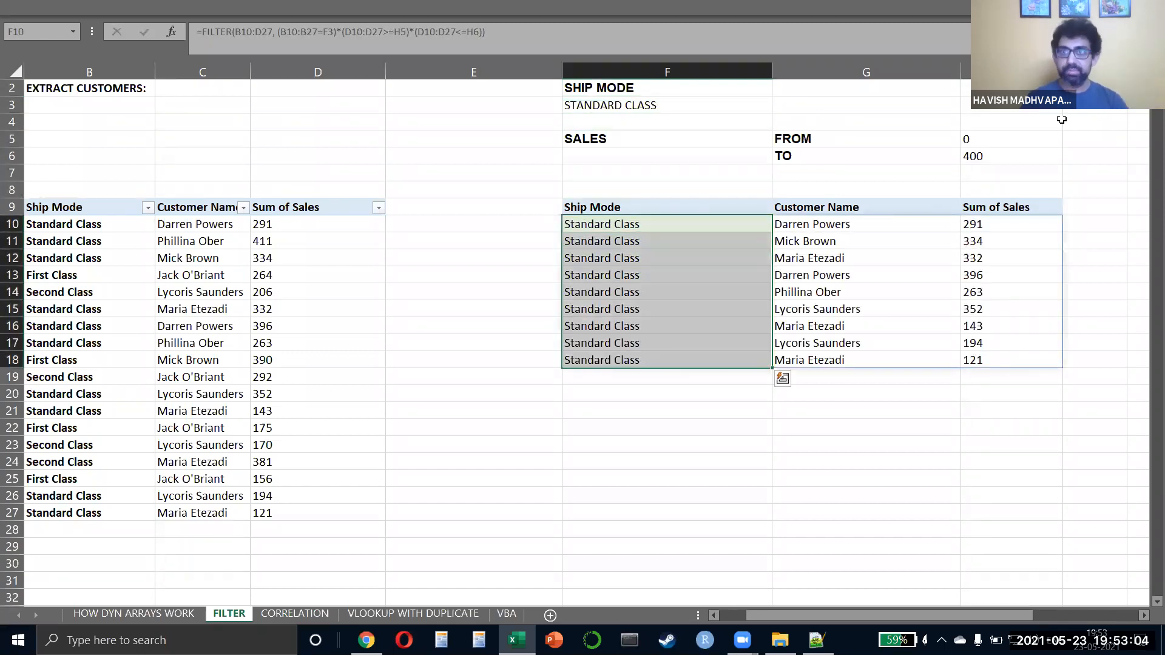
Step: Set the FROM sales limit in H5 to 200
click(1062, 122)
key(Down)
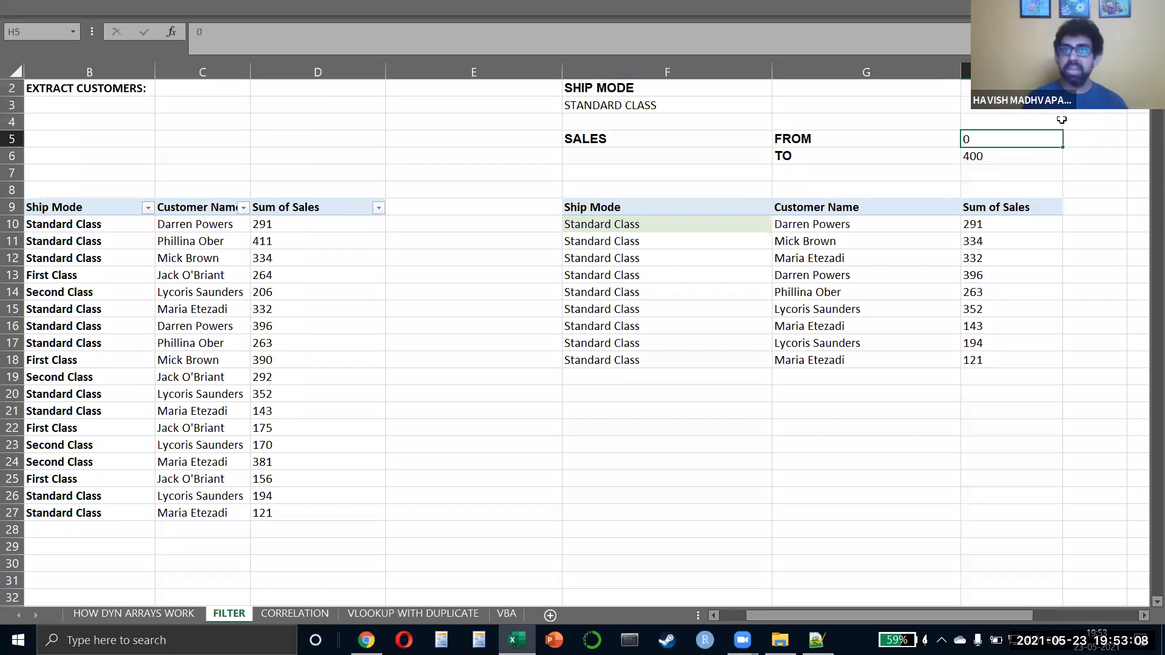
text(200)
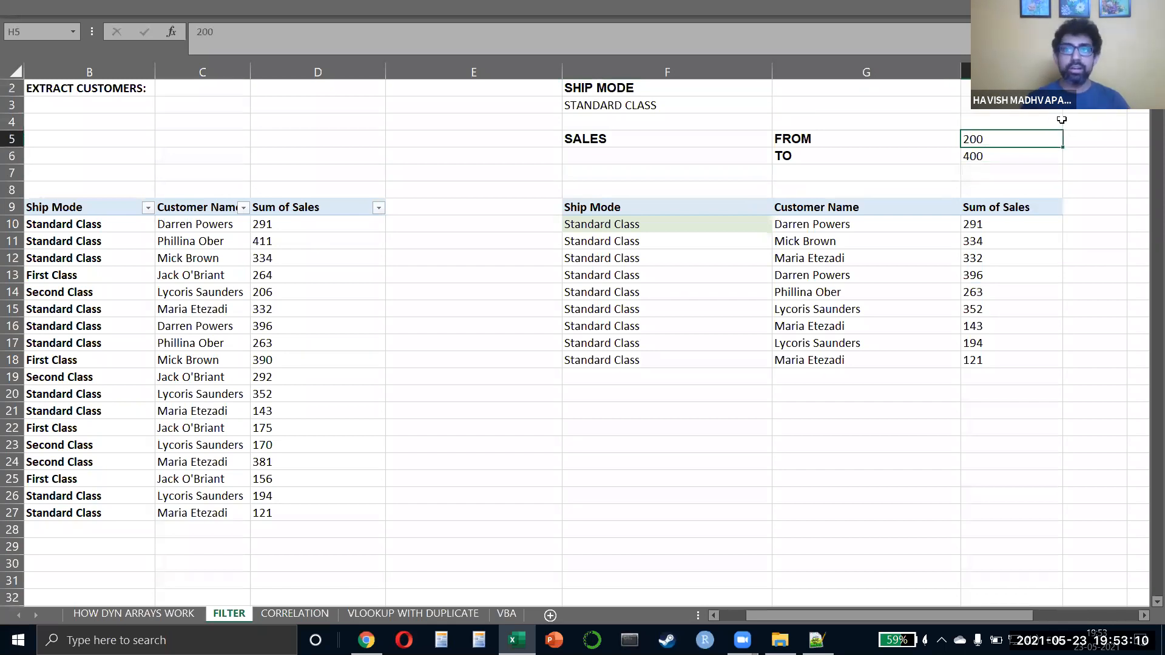
key(Return)
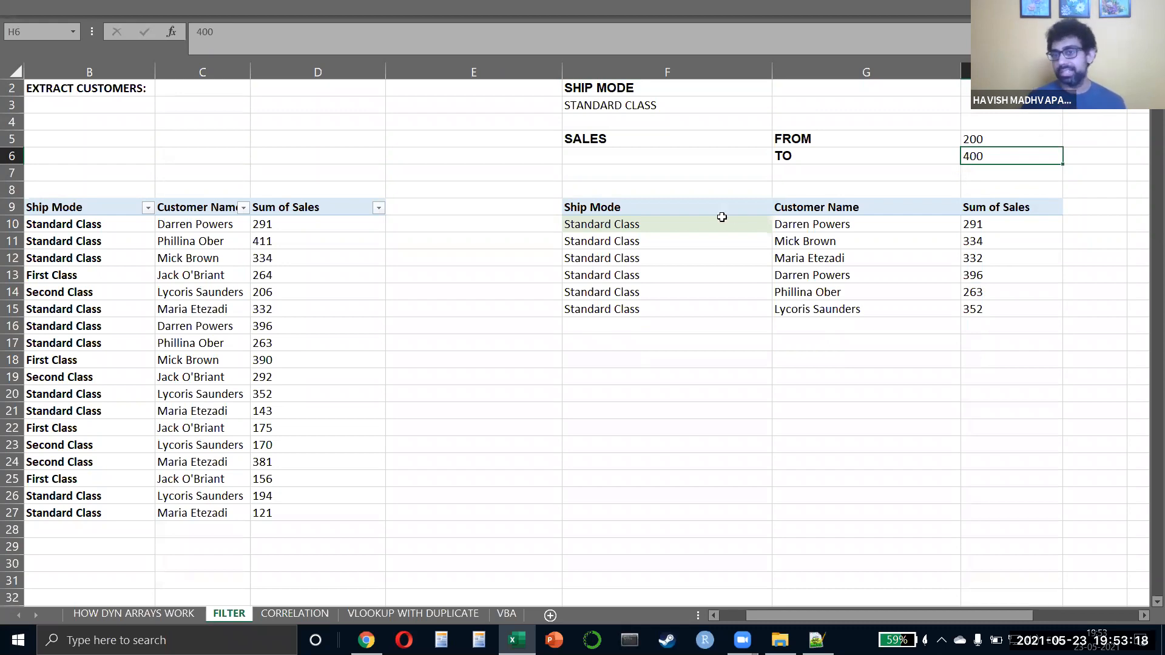
Step: Open the FILTER formula in F10 to examine its ranges and conditions, and leave it without editing
click(724, 219)
double_click(723, 220)
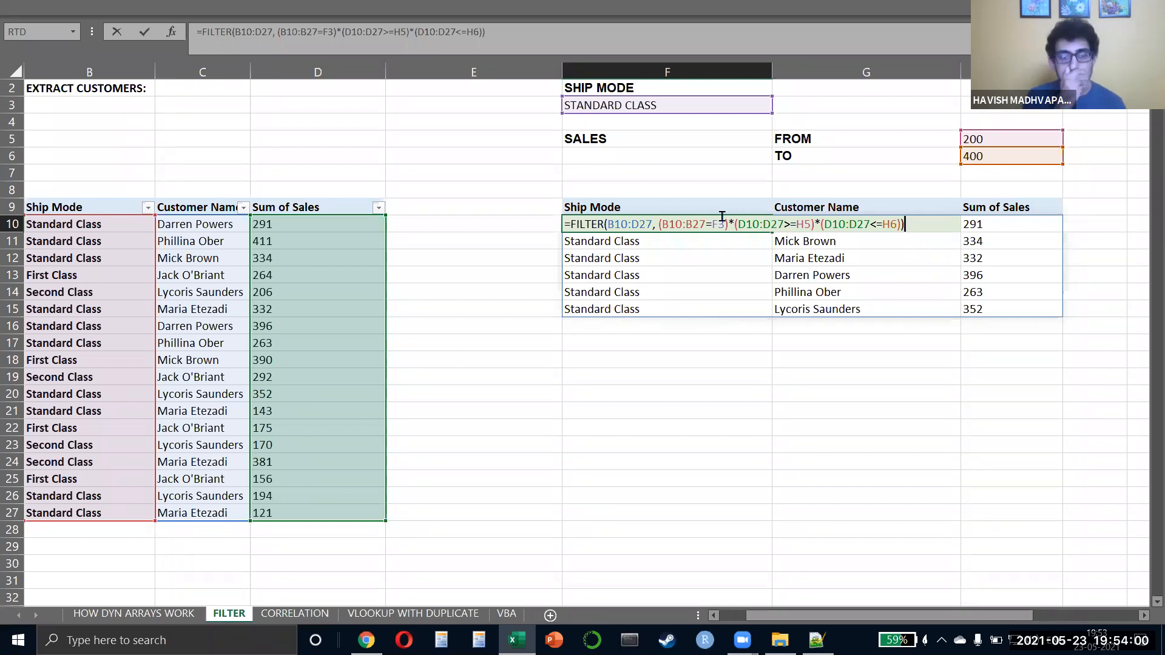
key(Escape)
Step: Switch to the CORRELATION sheet and move to the Sales header in C3 to look at the data
key(ctrl+Page_Down)
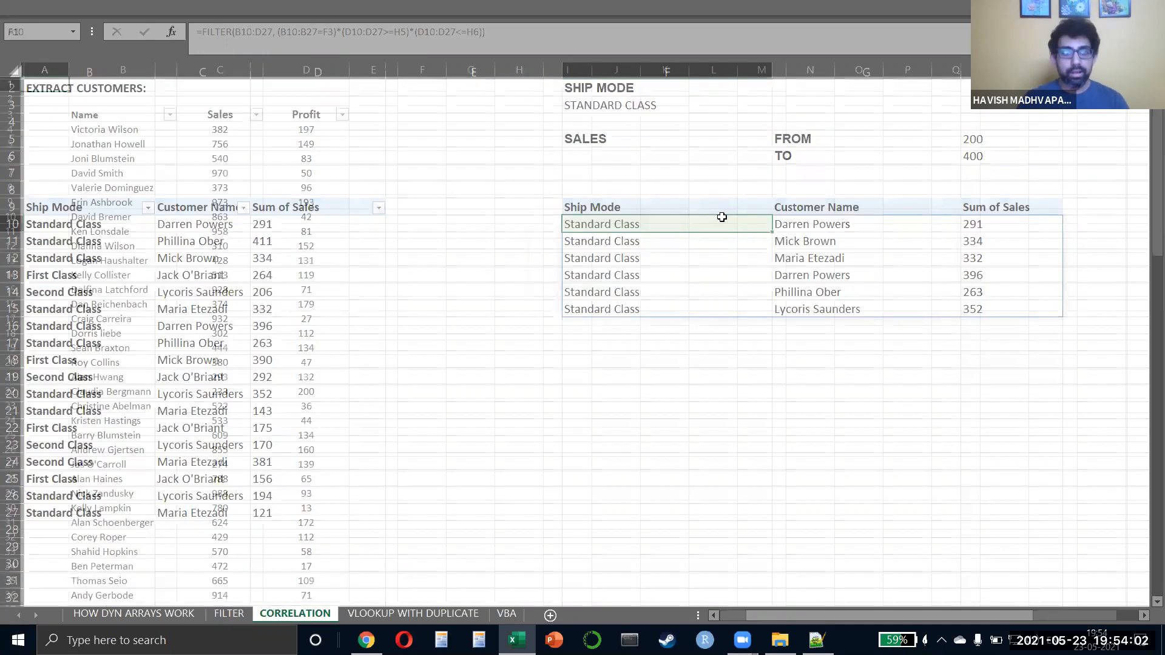
key(Down)
key(Right)
key(Right)
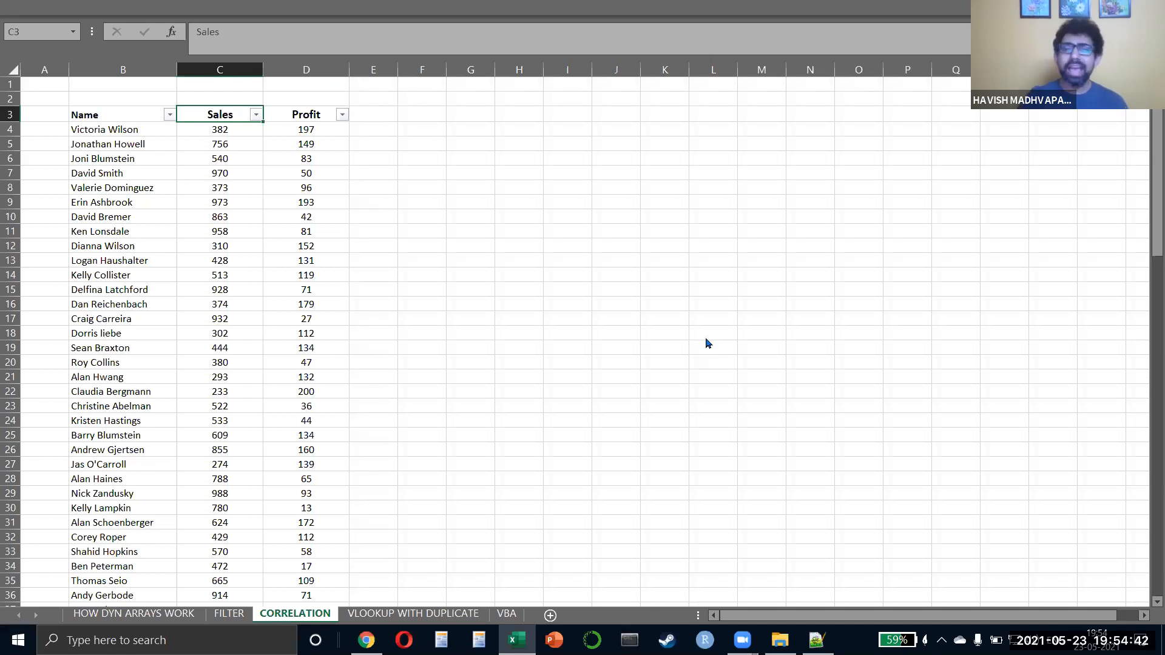
Step: Return to the FILTER sheet and extend the array argument of the F10 formula to B10:D100
key(ctrl+Page_Up)
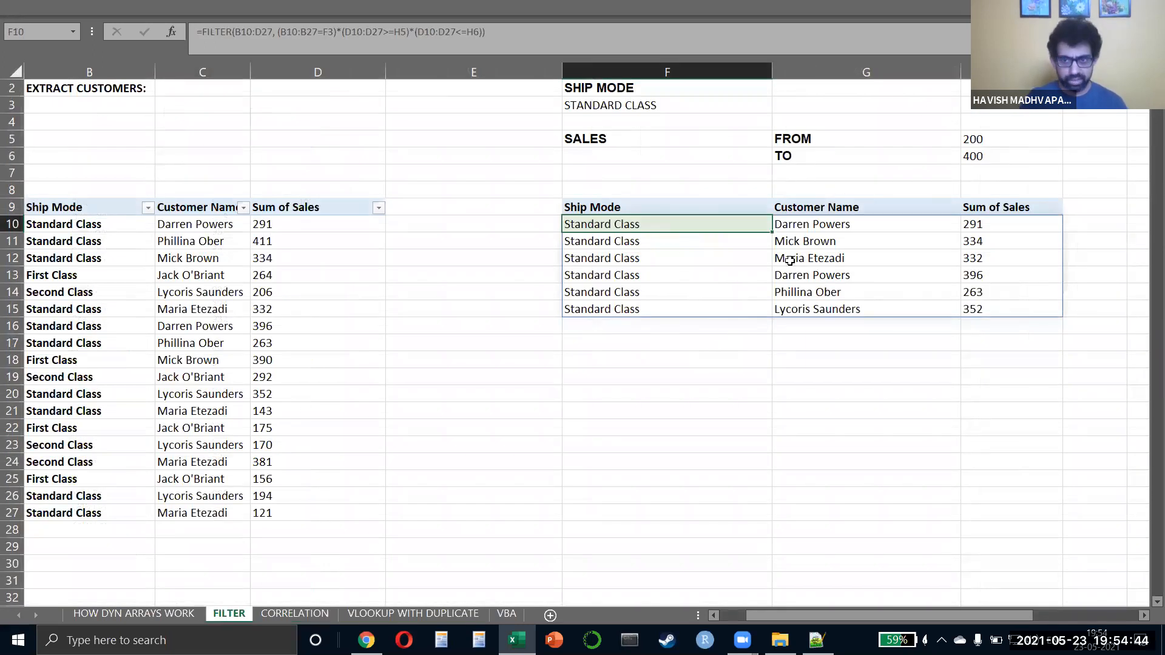
double_click(700, 219)
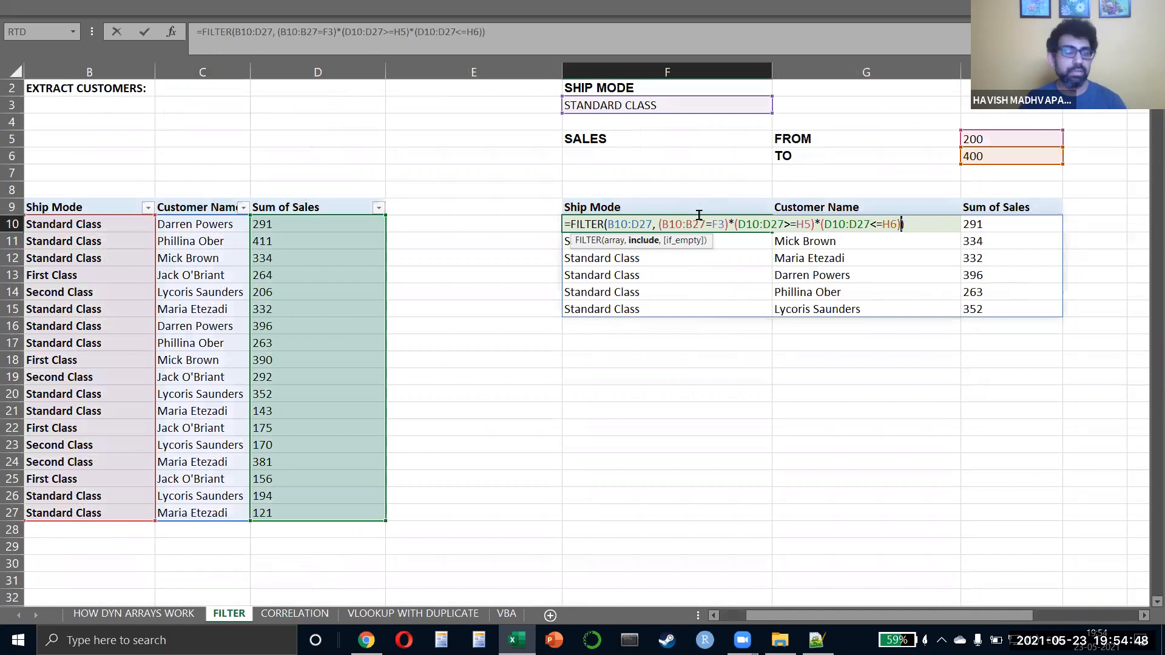
key(Left)
key(Left)
key(Left)
key(Left)
key(Left)
key(Left)
key(Left)
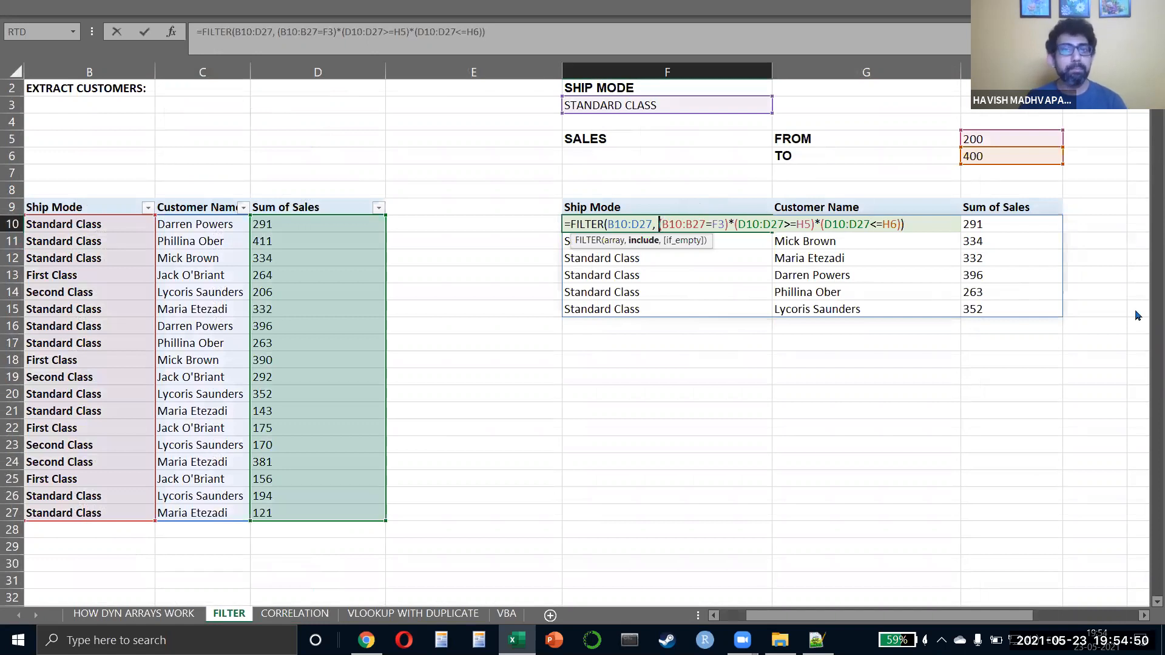
key(Left)
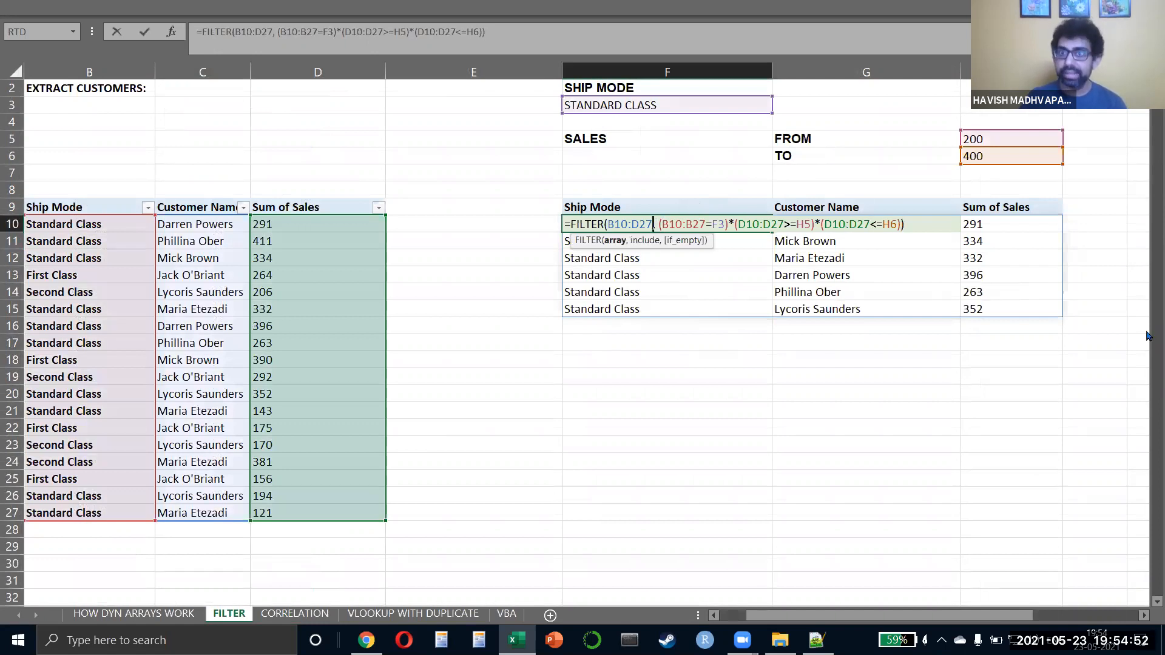
key(BackSpace)
key(BackSpace)
text(100)
Step: Extend the ship mode condition in the FILTER formula to B10:B100=F3
key(Right)
key(Right)
key(Right)
key(Right)
key(Right)
key(Right)
key(Right)
key(Right)
key(Right)
key(Right)
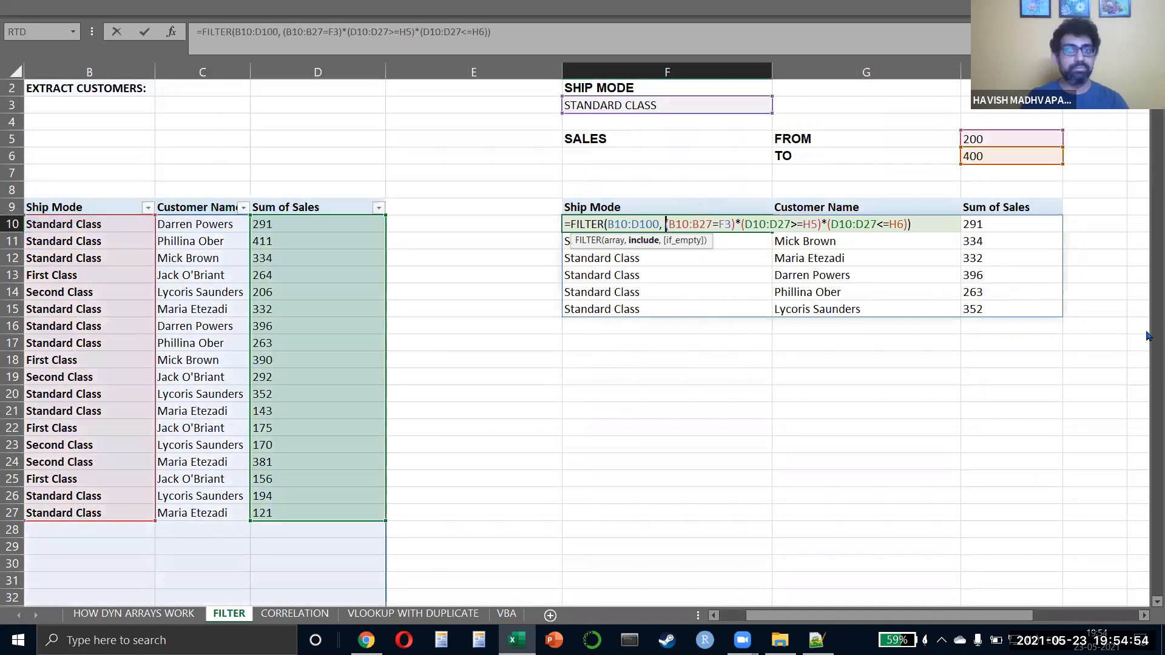
key(BackSpace)
key(BackSpace)
text(100)
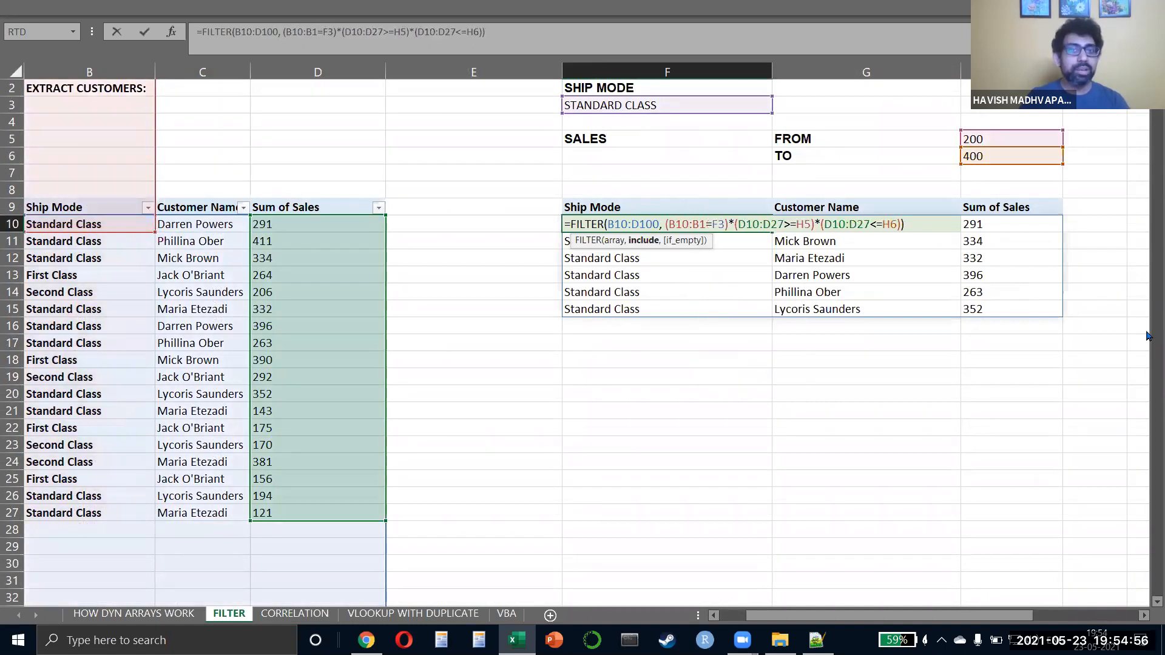
Step: Extend the lower sales limit condition in the FILTER formula to D10:D100>=H5
key(Right)
key(Right)
key(Right)
key(Right)
key(Right)
key(Right)
key(Right)
key(Right)
key(Right)
key(Right)
key(Right)
key(Right)
key(Right)
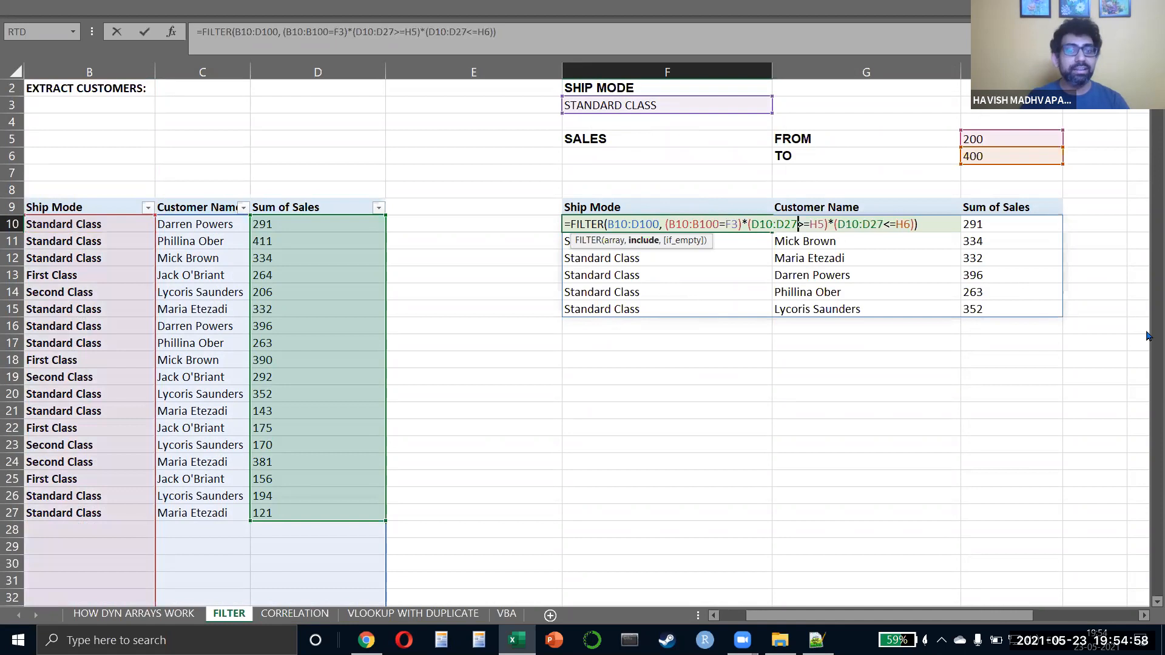
key(BackSpace)
key(BackSpace)
text(100)
Step: Extend the upper sales limit condition to D10:D100<=H6, enter the FILTER formula and review its extended ranges
key(Right)
key(Right)
key(Right)
key(Right)
key(Right)
key(Right)
key(Right)
key(Right)
key(Right)
key(Right)
key(Right)
key(Right)
key(Right)
key(Right)
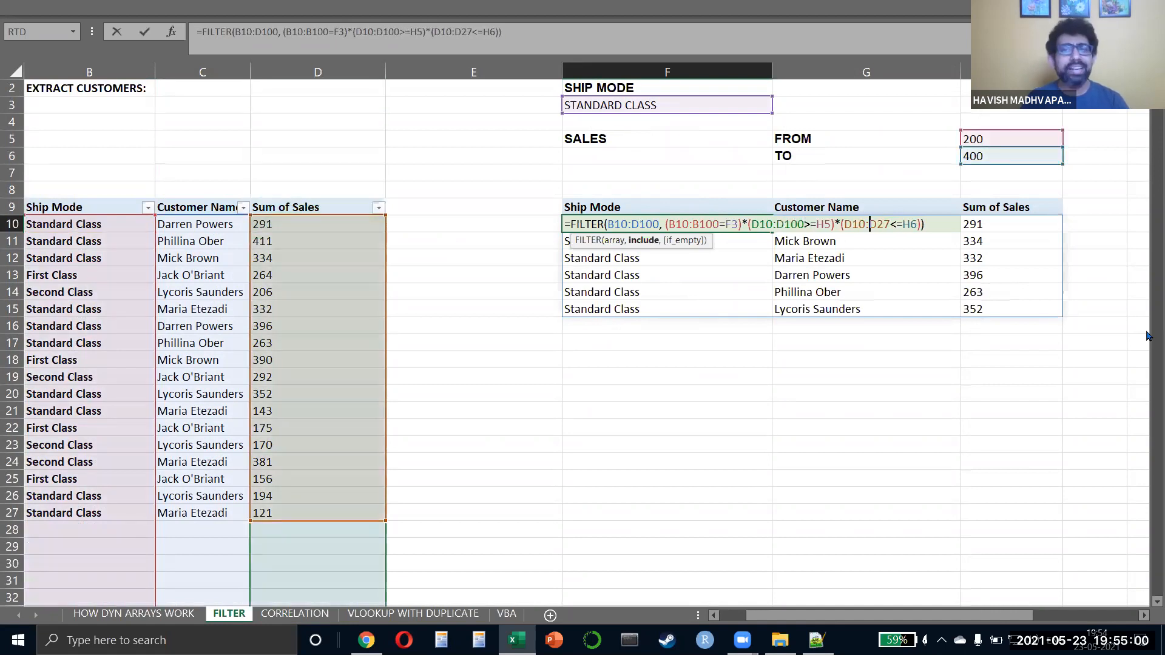
key(BackSpace)
key(BackSpace)
text(100)
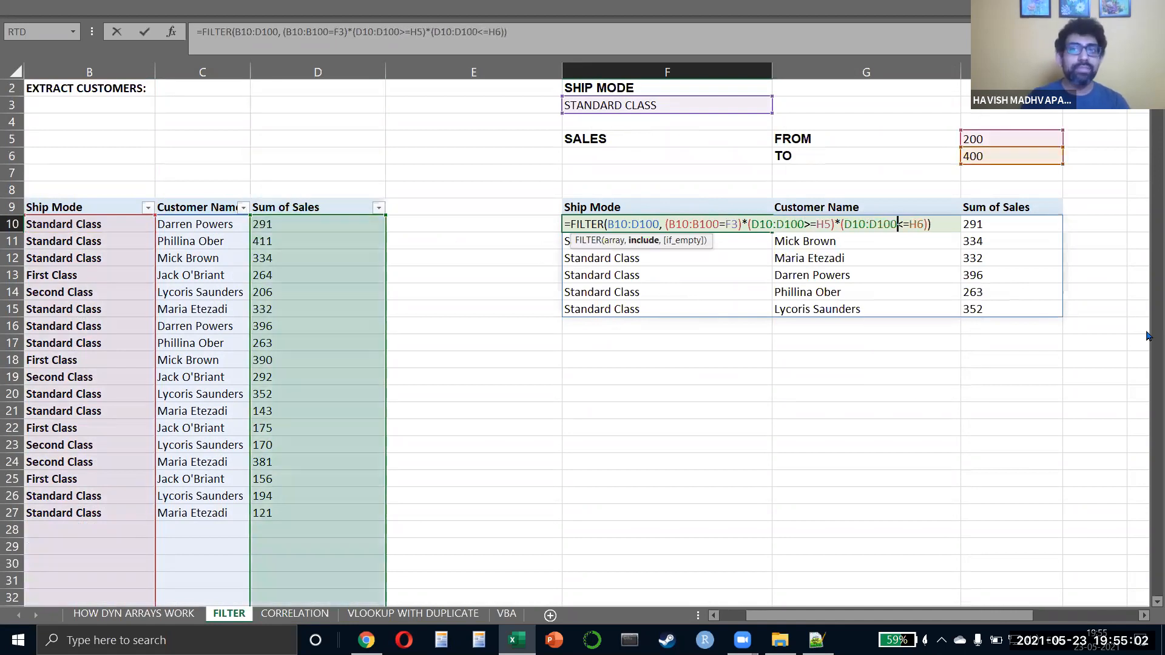
key(Return)
key(F2)
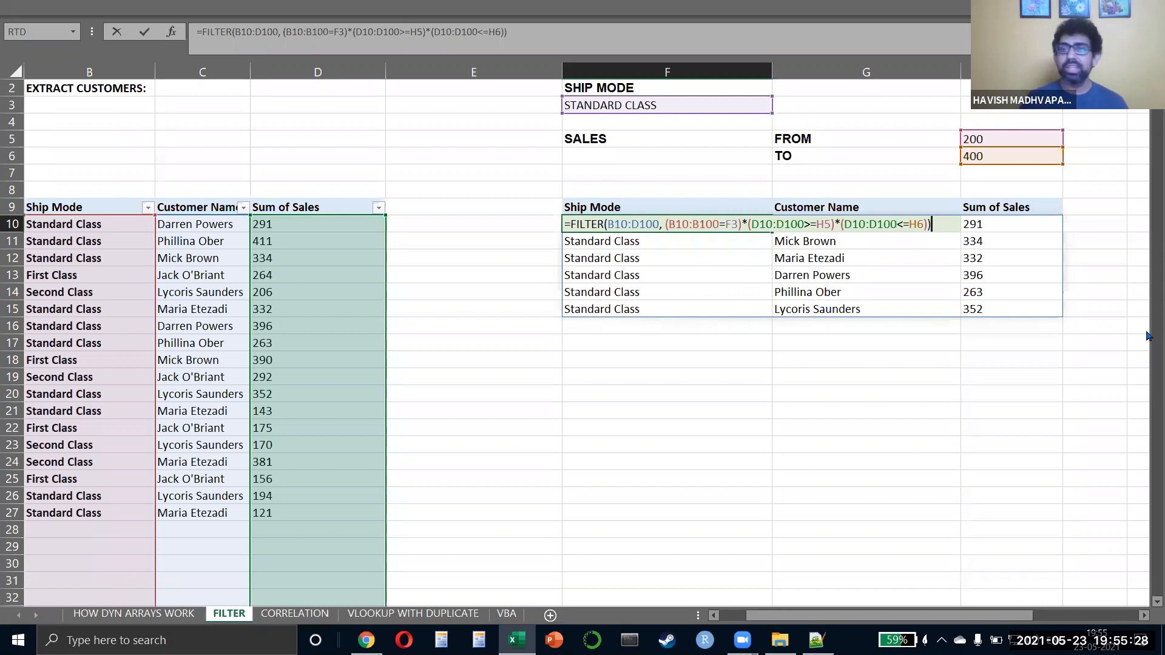
key(Escape)
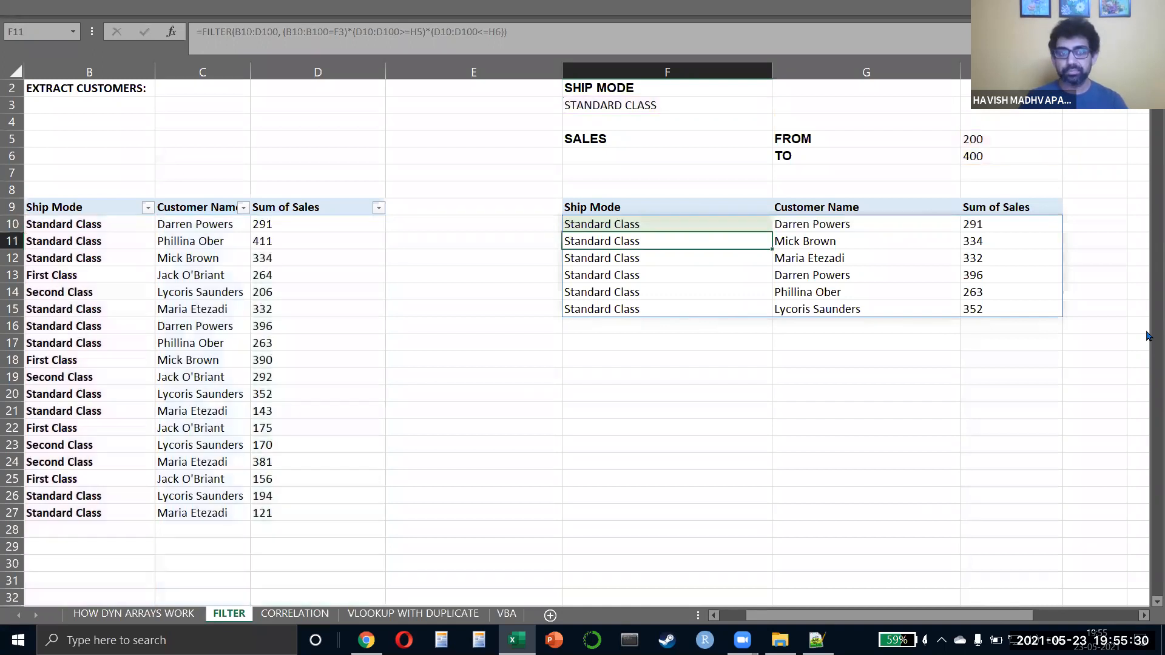
Step: Switch to the CORRELATION sheet and select the Name header in B3
key(ctrl+Page_Down)
key(Left)
key(Down)
key(Up)
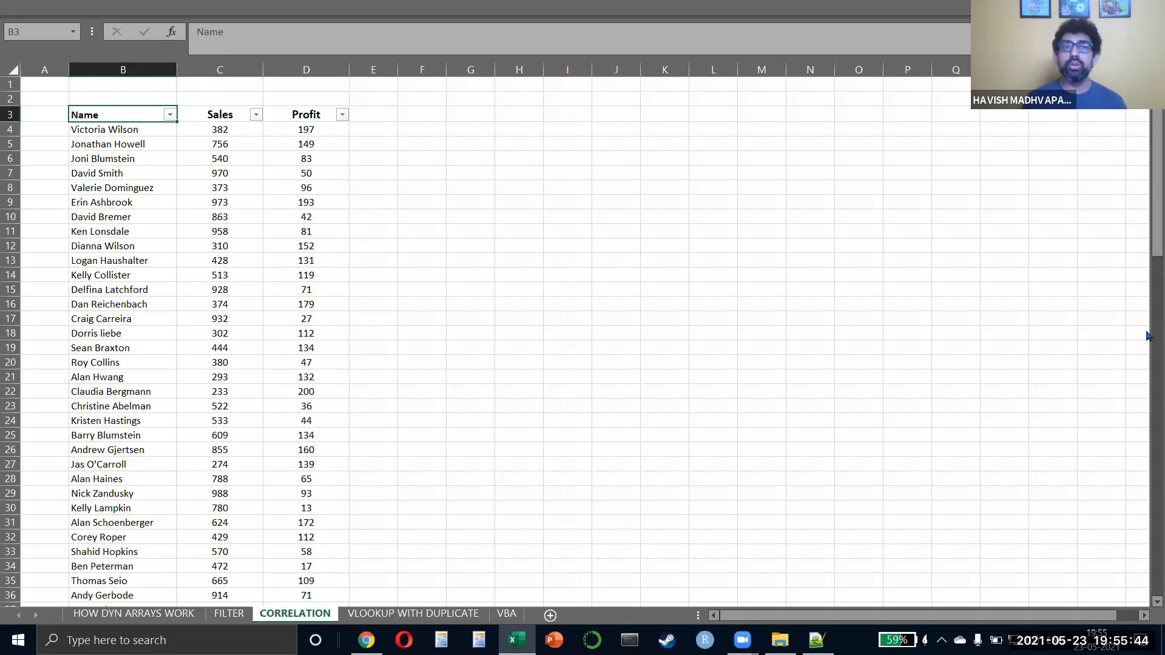
Step: Start a CORREL formula in F3, beside the Name, Sales and Profit table
key(Right)
key(Right)
key(Right)
key(Right)
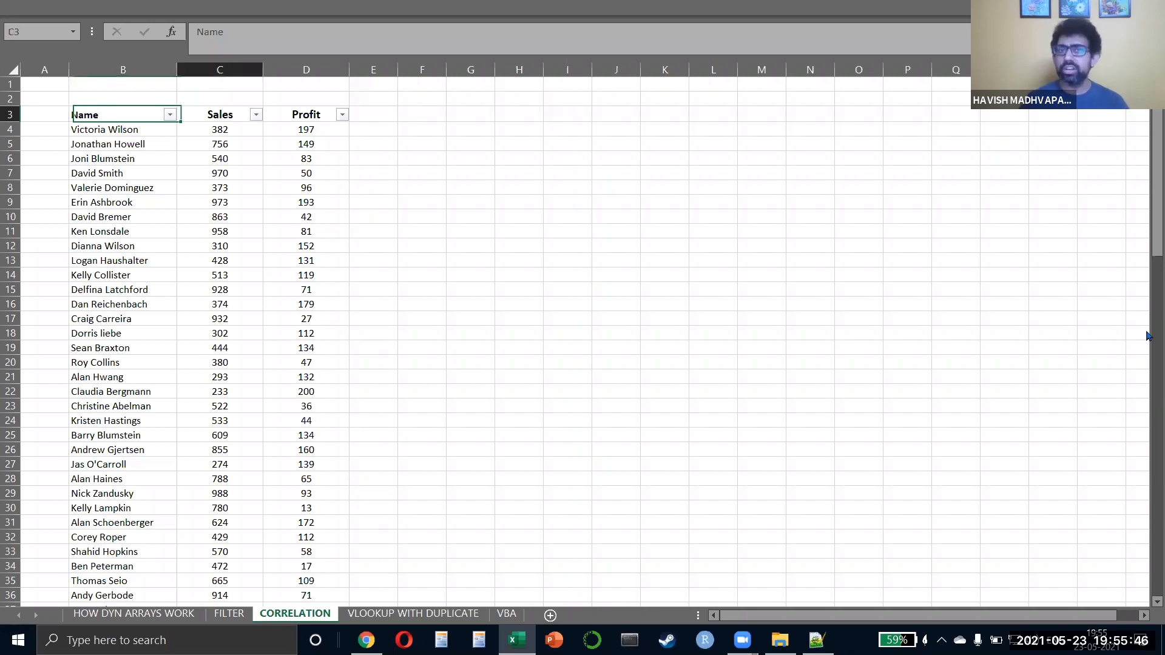
text(=COORE)
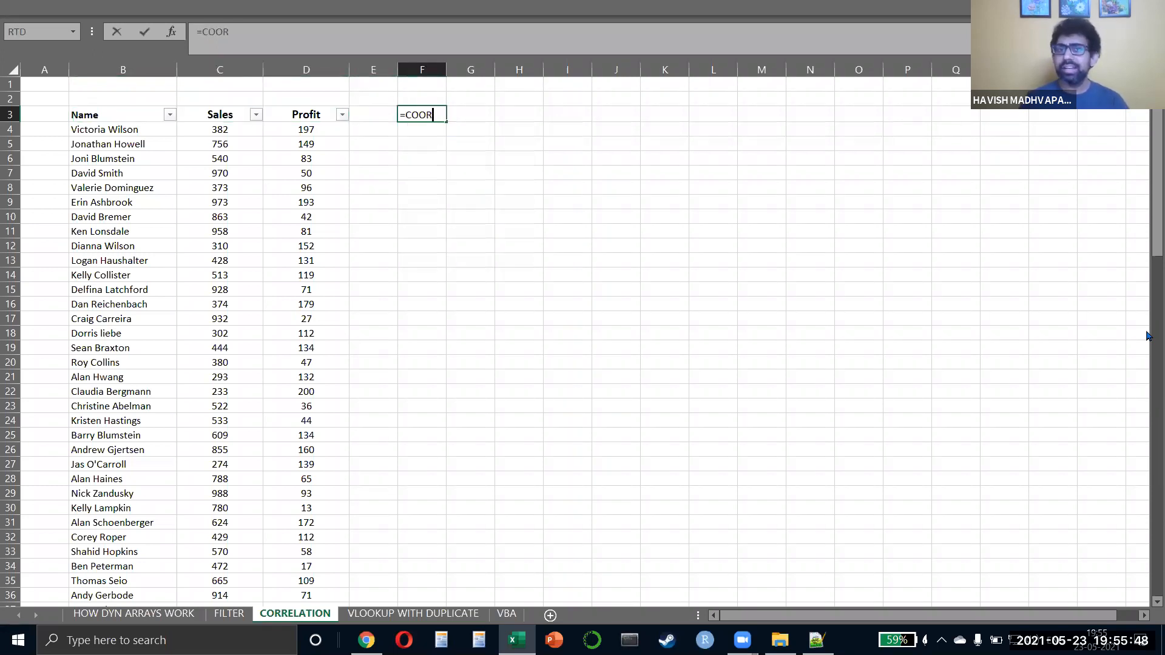
key(BackSpace)
key(BackSpace)
key(BackSpace)
text(R)
key(Tab)
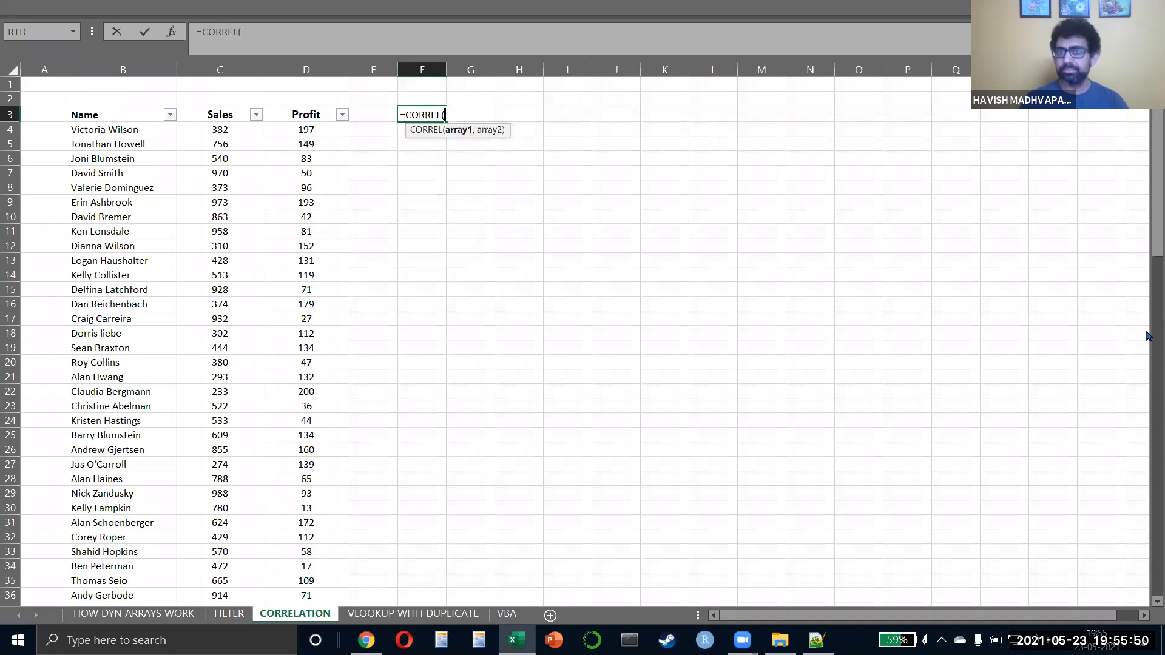
Step: Complete CORREL with the whole Sales column C:C and Profit column D:D, enter it, and clear F3 after viewing the result
key(Left)
key(Left)
key(Left)
key(Left)
key(Right)
key(ctrl+space)
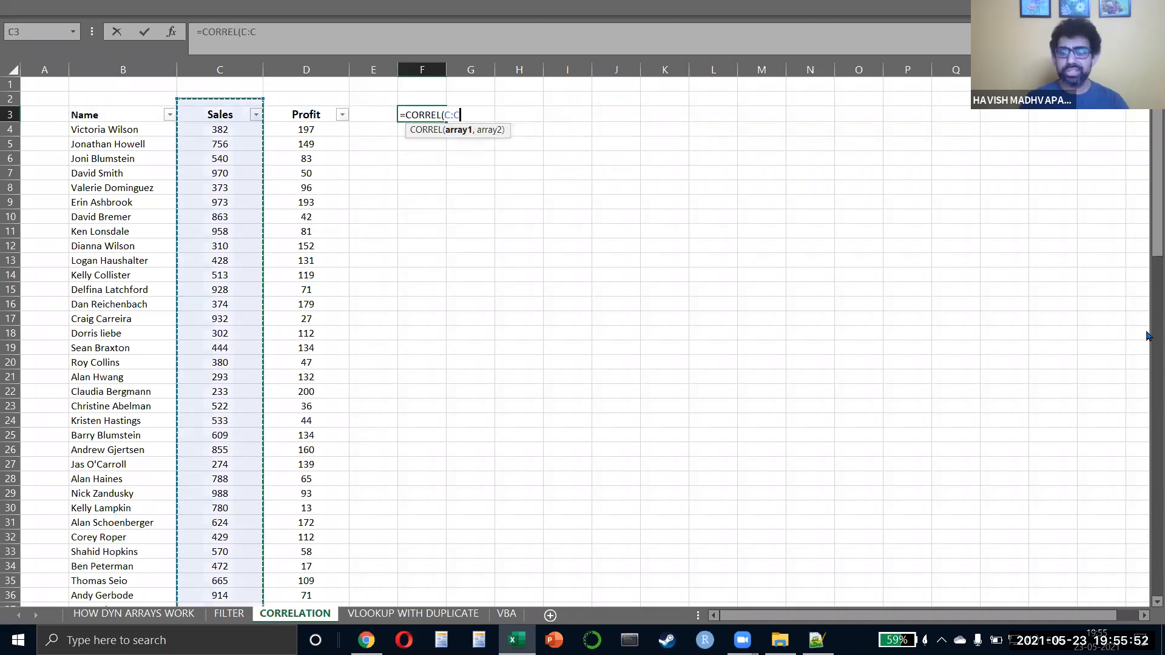
text(,)
key(Left)
key(Left)
key(ctrl+space)
key(Return)
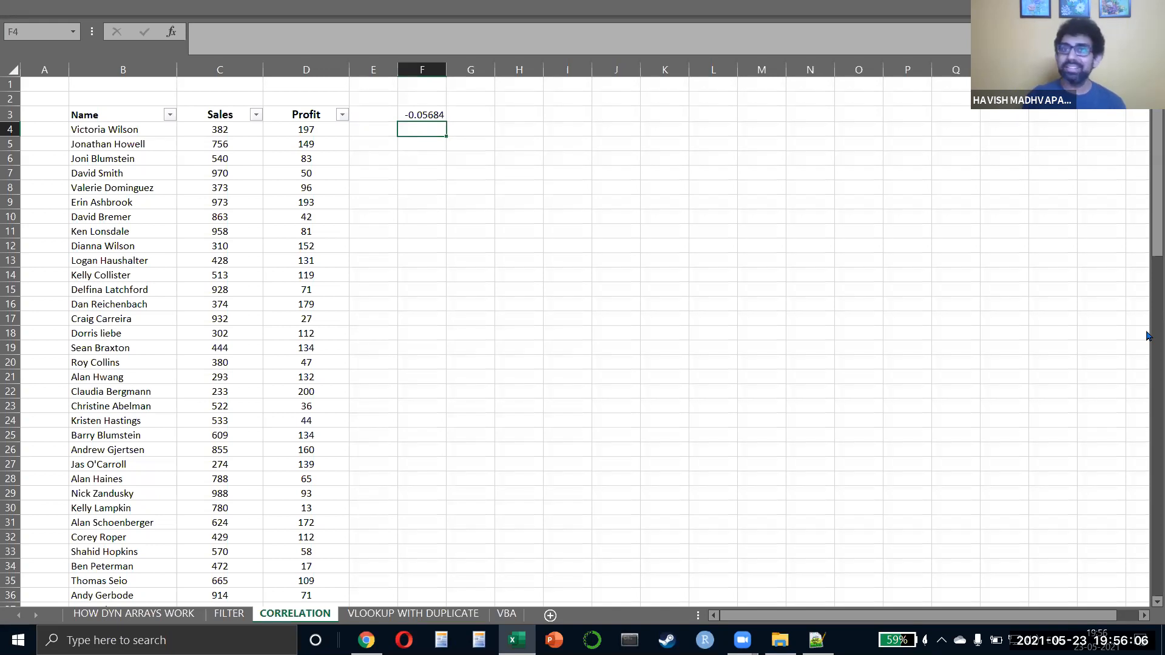
key(Up)
key(Delete)
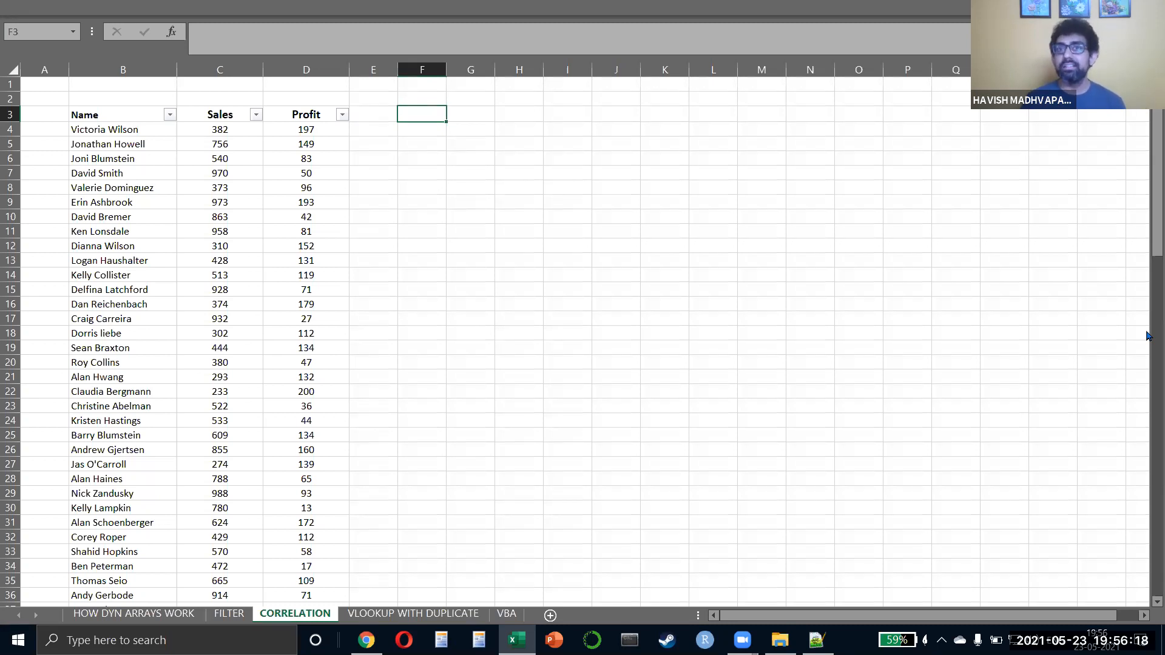
Step: Select the whole Name, Sales and Profit table B3:D103, opening Quick Analysis and dismissing it without applying anything
key(Left)
key(Left)
key(Left)
key(Left)
key(Left)
key(Right)
key(shift+Right)
key(shift+Right)
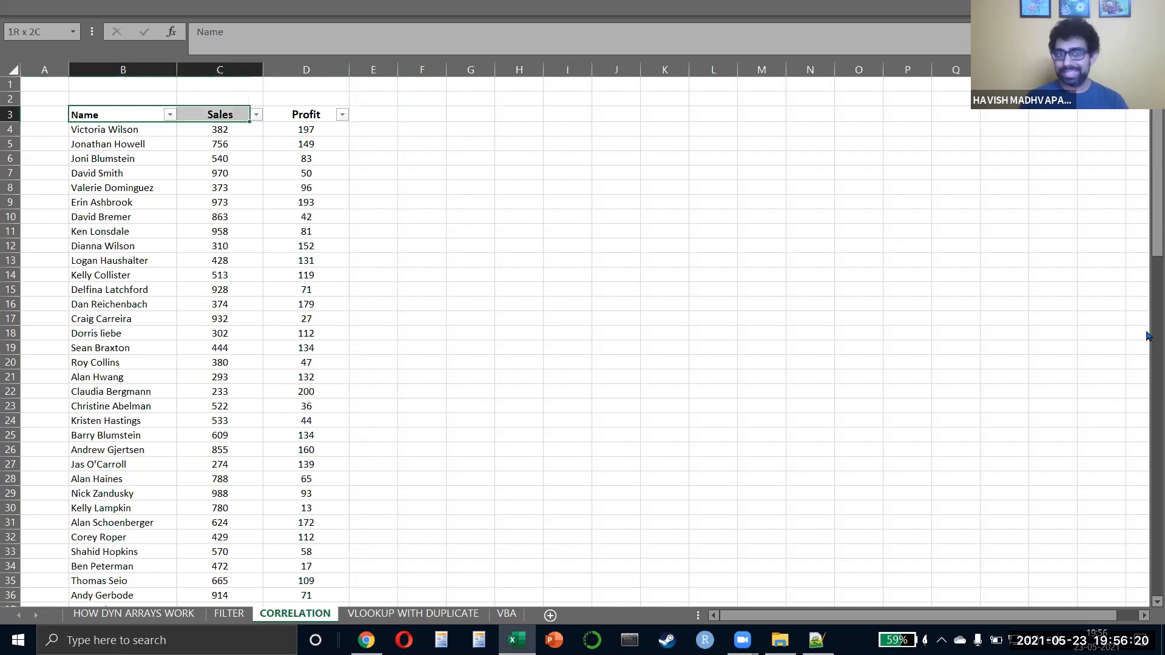
key(ctrl+shift+Down)
key(ctrl+q)
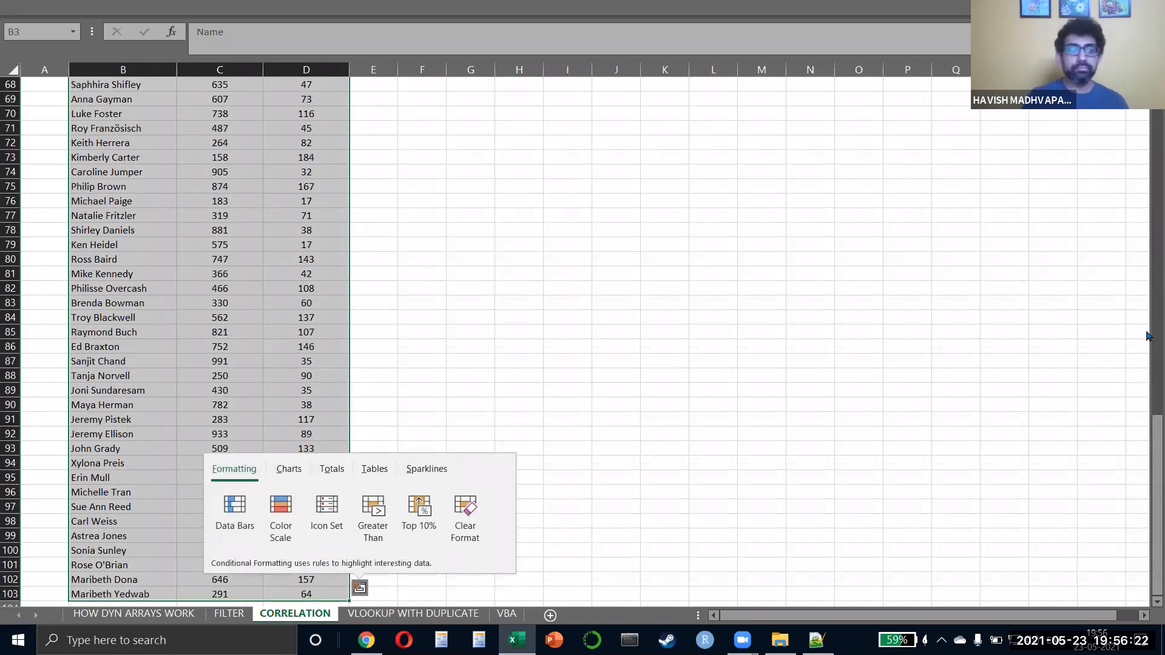
key(Escape)
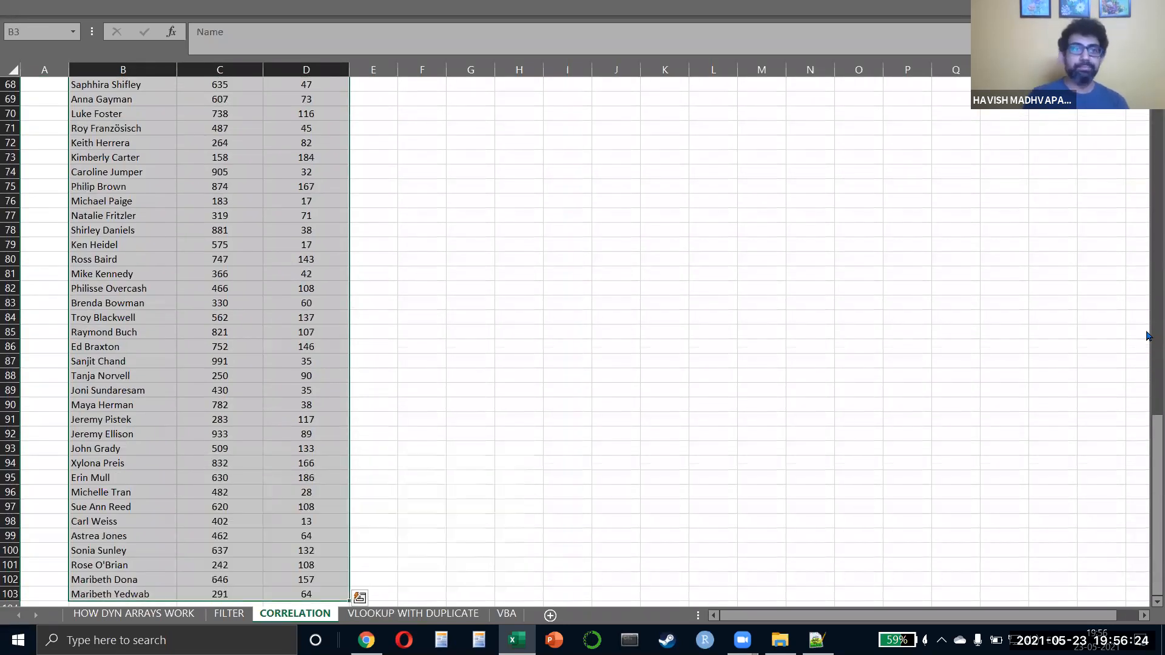
Step: Insert an X Y scatter chart from the selected table, using the single-series variant that plots Profit against Sales
key(ctrl+shift+F1)
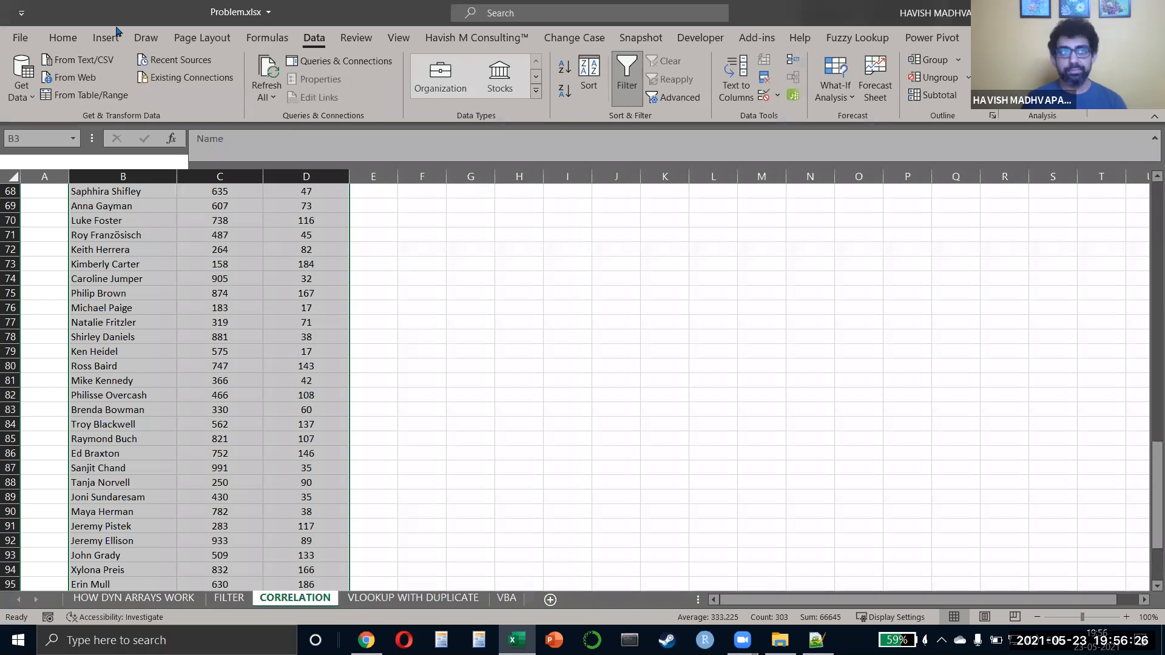
click(112, 37)
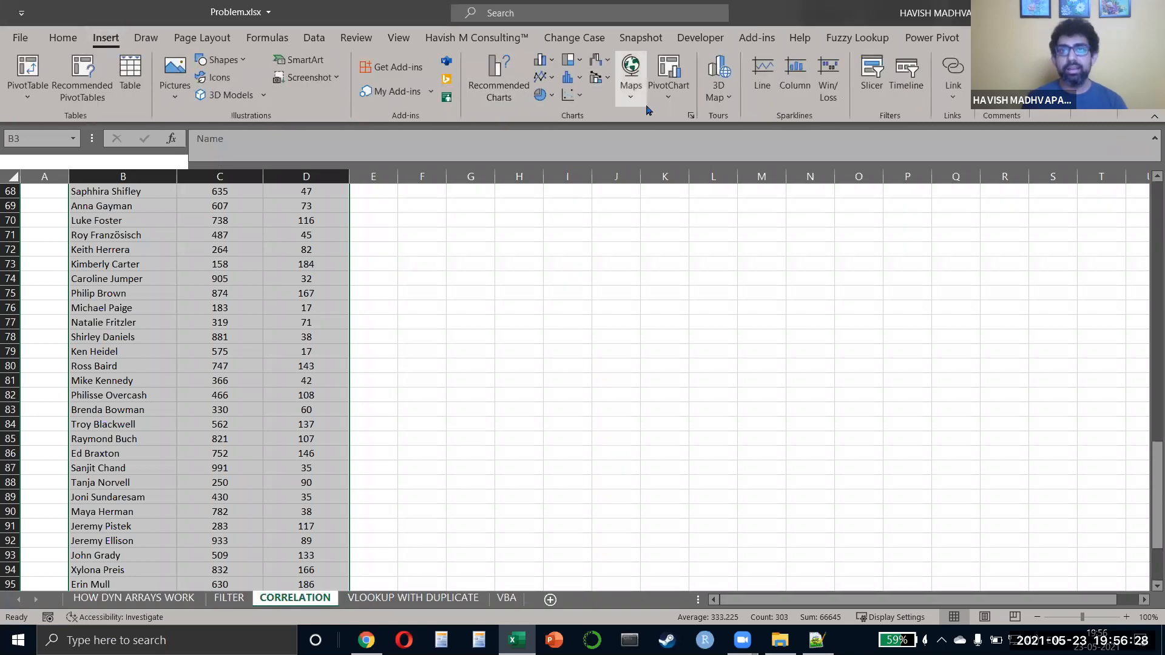
click(689, 115)
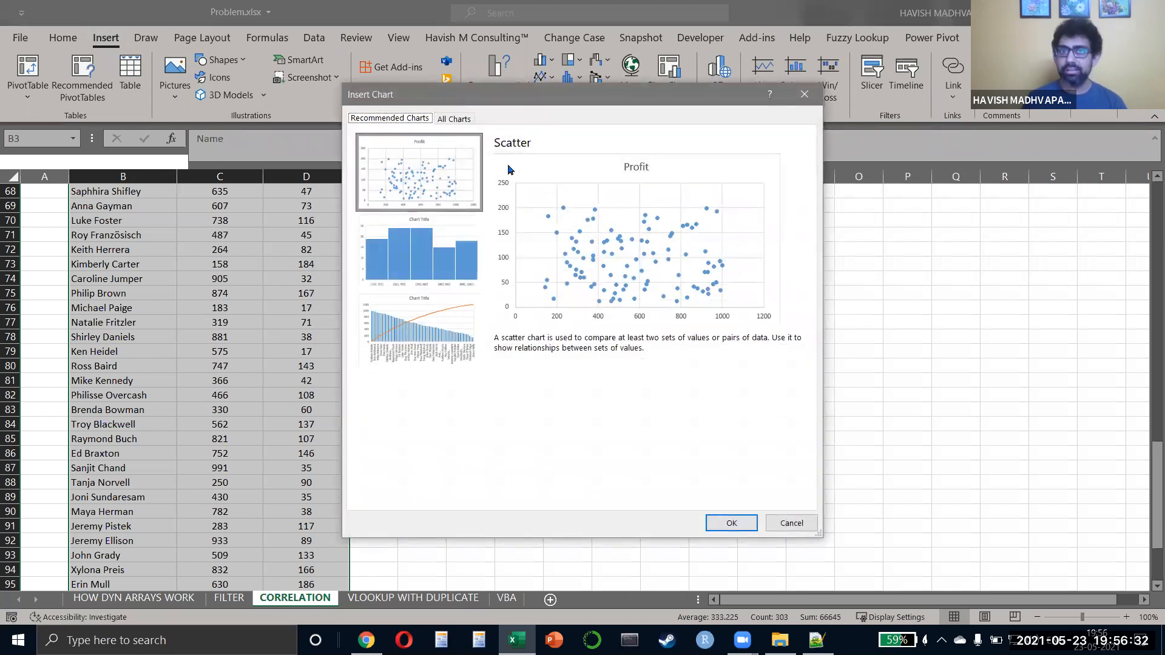
click(458, 118)
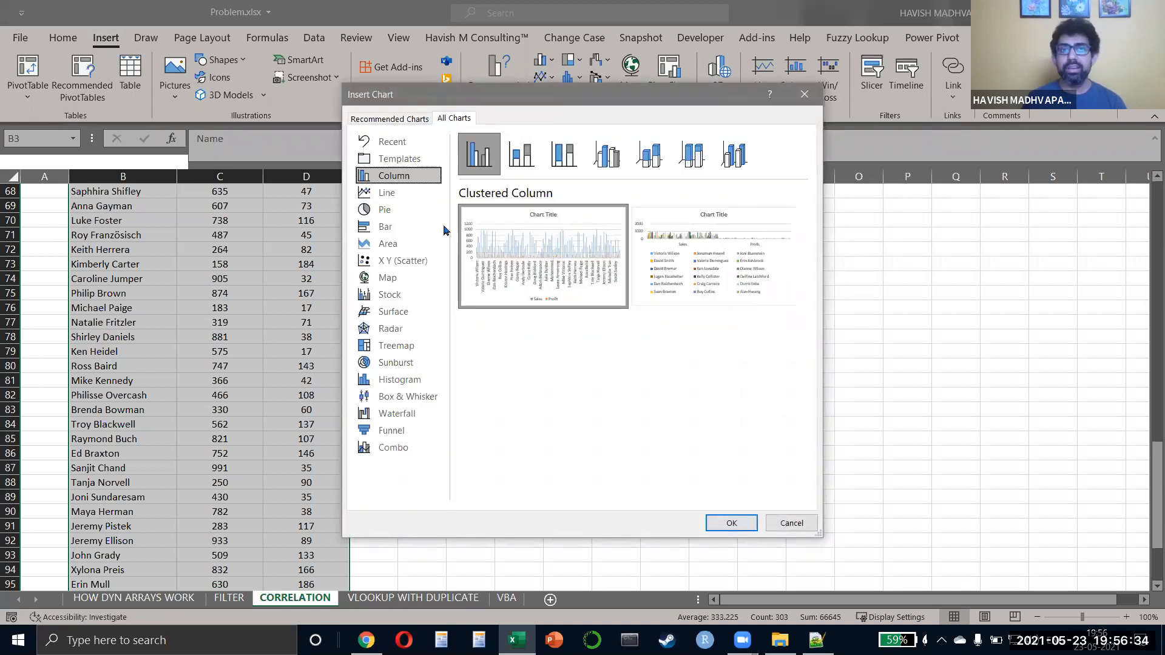
click(424, 260)
mouse_move(609, 267)
mouse_move(744, 269)
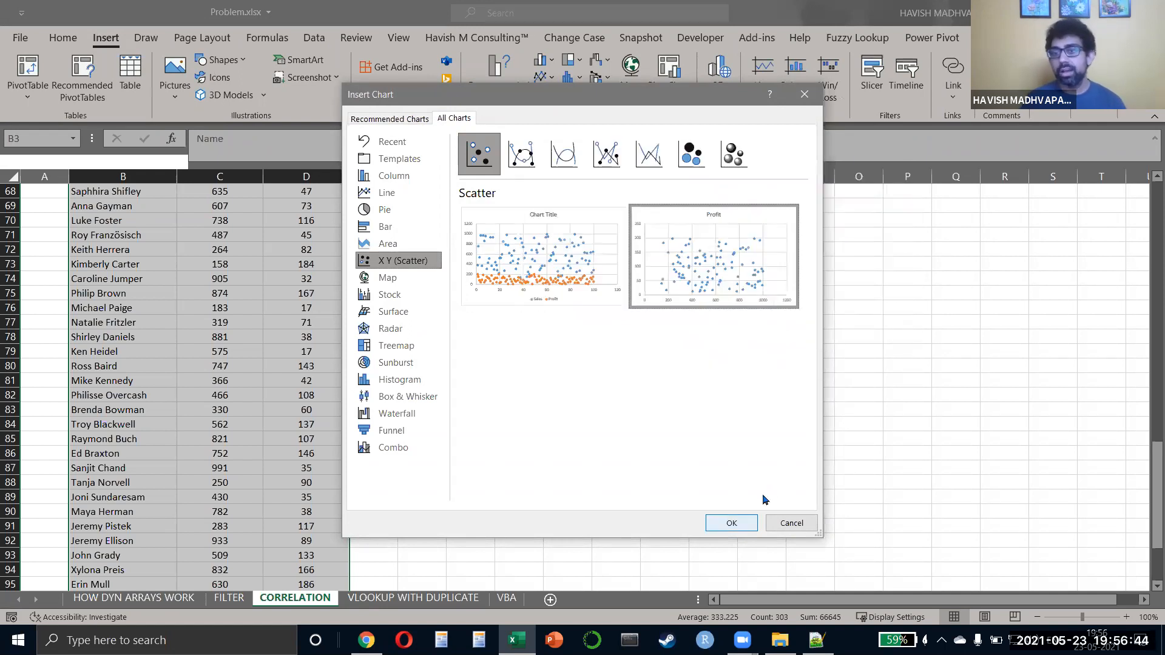
click(731, 523)
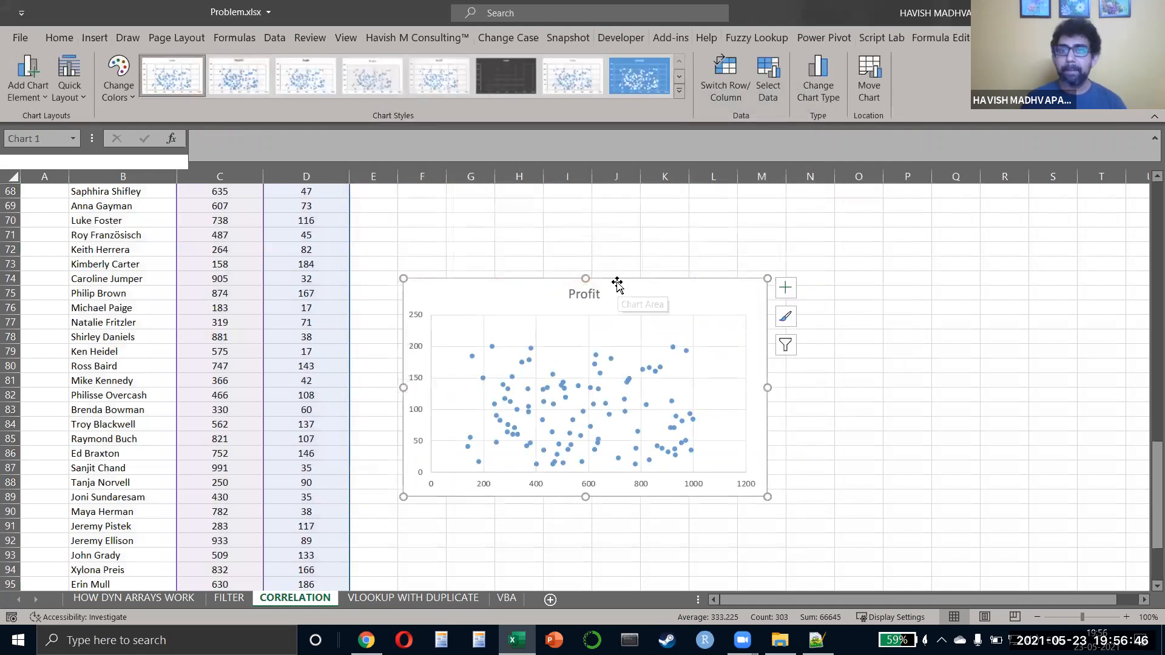
Step: Move the scatter chart to row 3 beside the table, starting at about column G, and delete its Profit title
scroll(546, 255, up, 20)
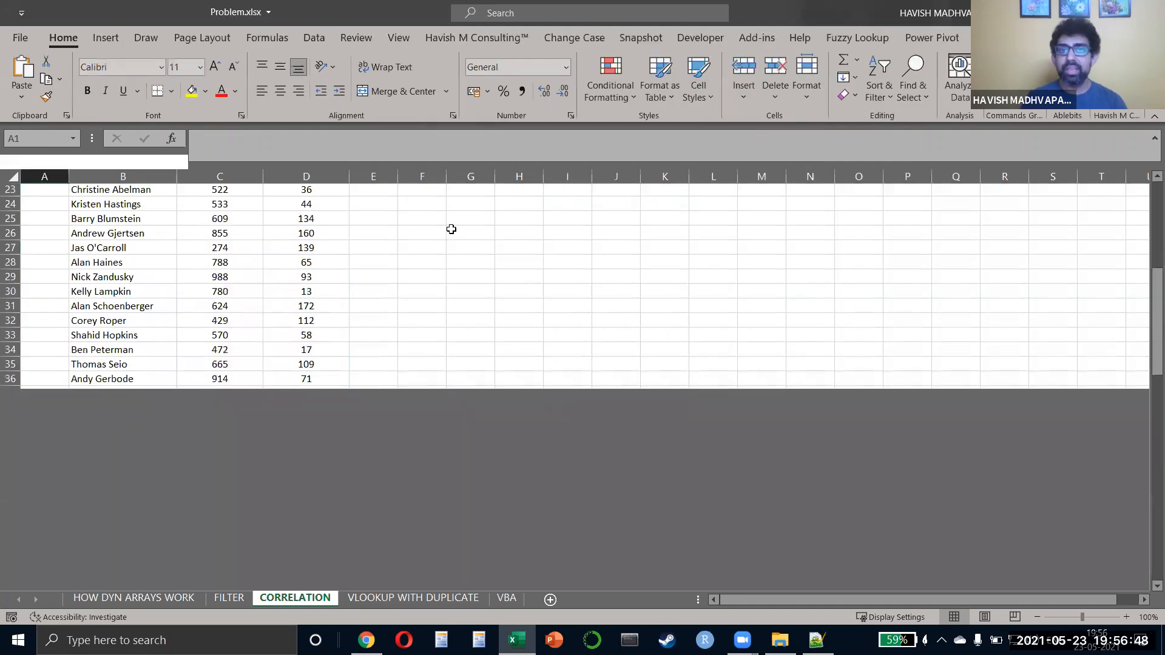
click(450, 234)
key(ctrl+v)
drag(486, 235, 487, 222)
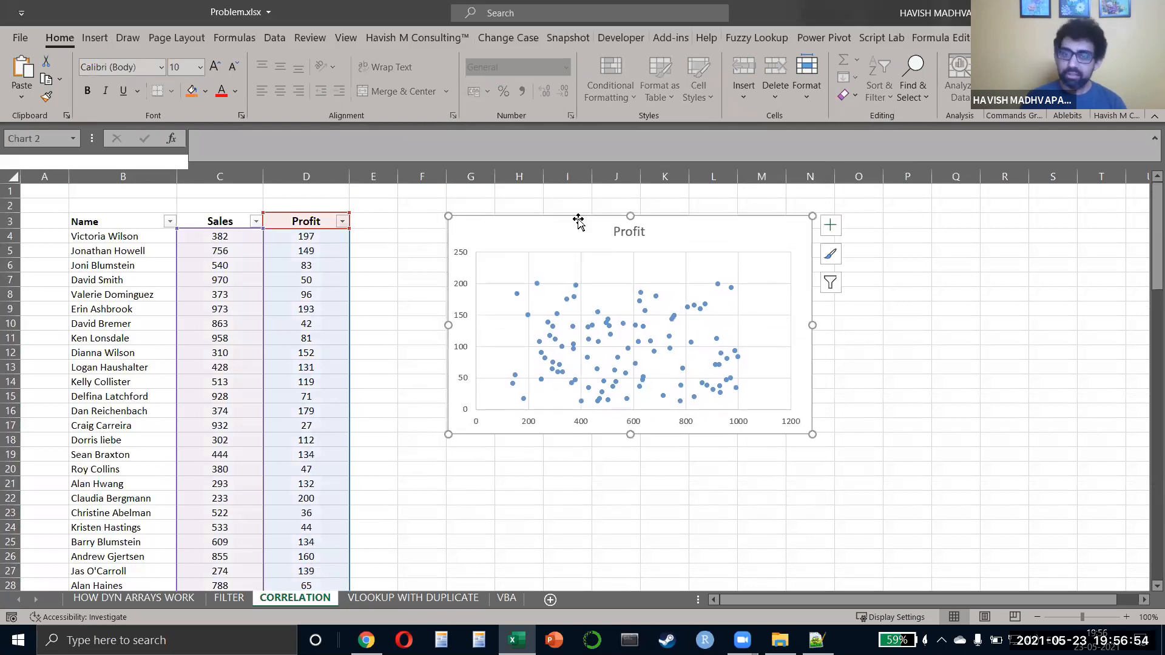
click(637, 231)
key(Delete)
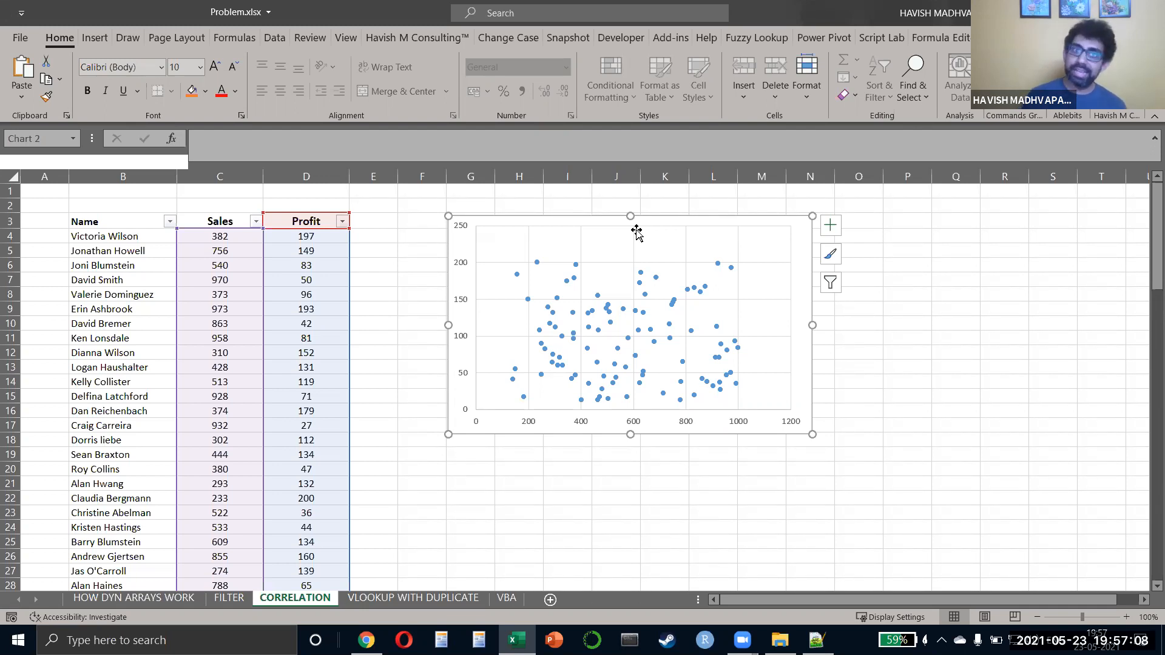
Step: Try filtering the Profit column to values greater than 200 and undo the filter
click(317, 264)
key(Up)
key(Up)
key(Up)
key(alt+Down)
key(Up)
key(Up)
key(Up)
key(Up)
key(Up)
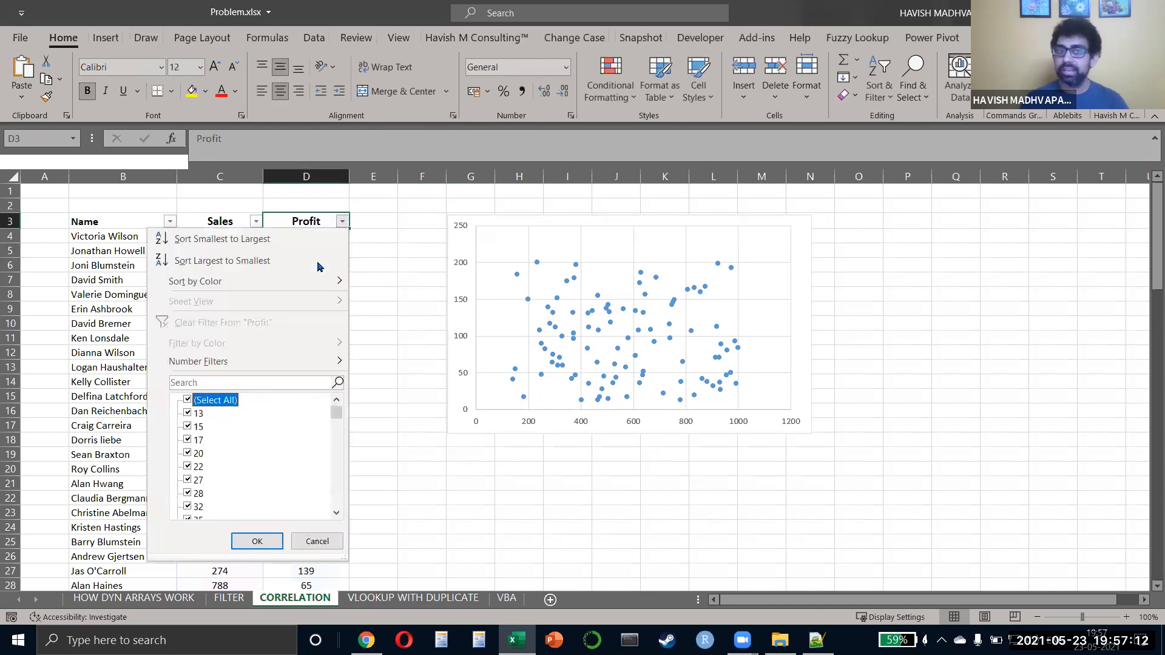
key(Right)
key(Down)
key(Down)
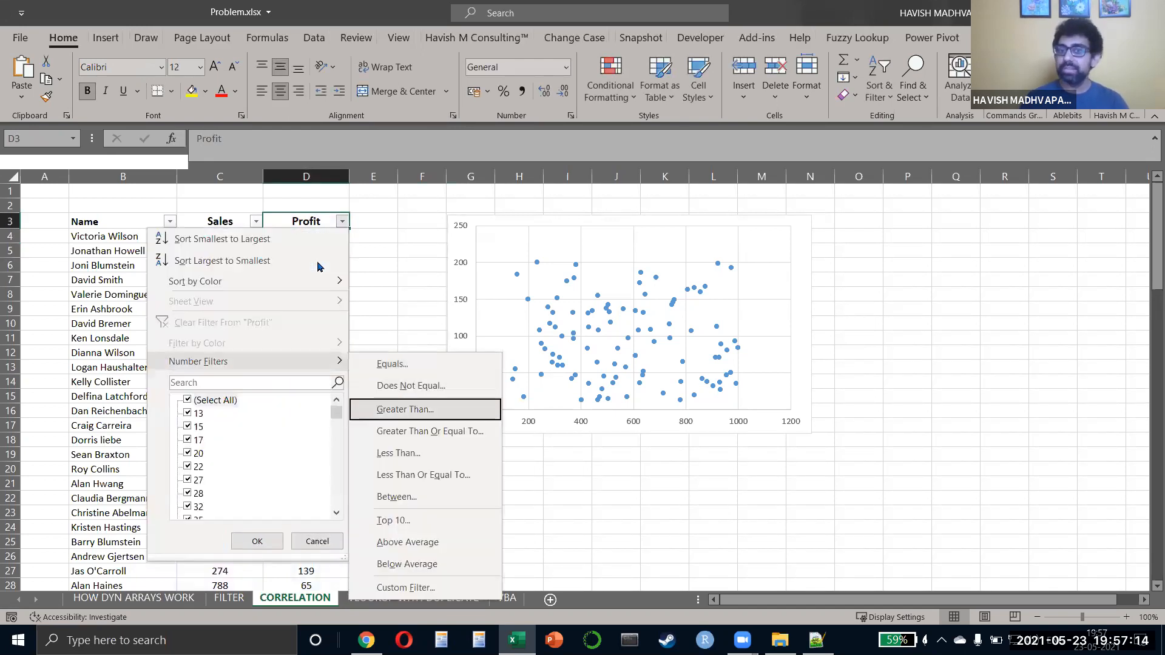
key(Return)
text(200)
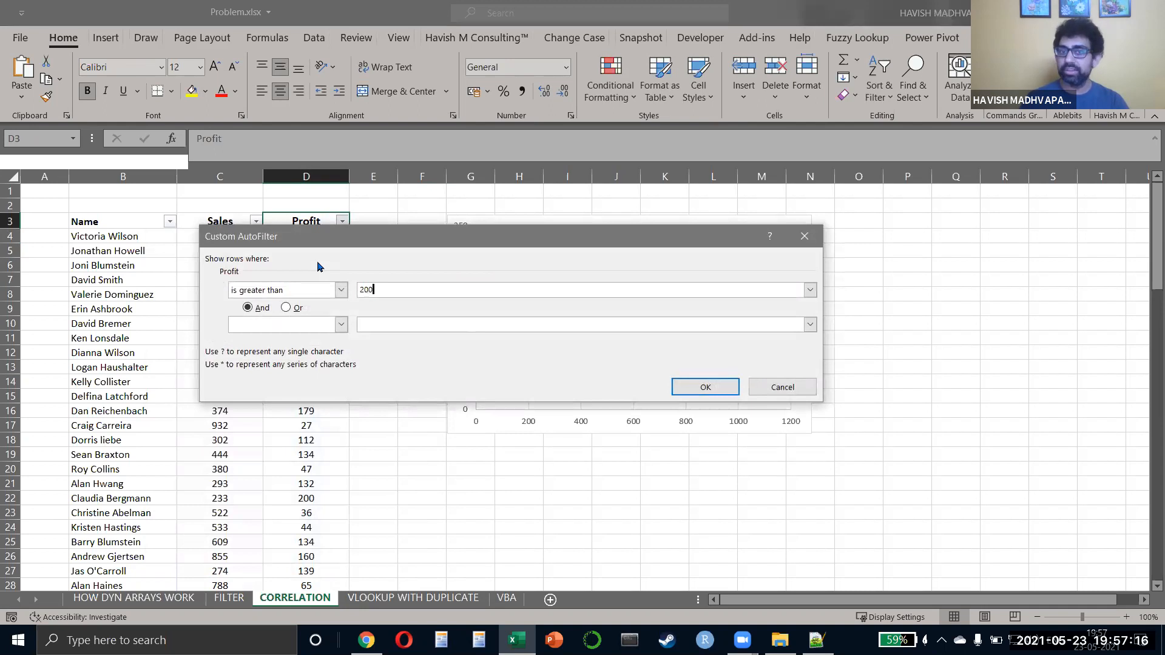
key(Return)
key(ctrl+z)
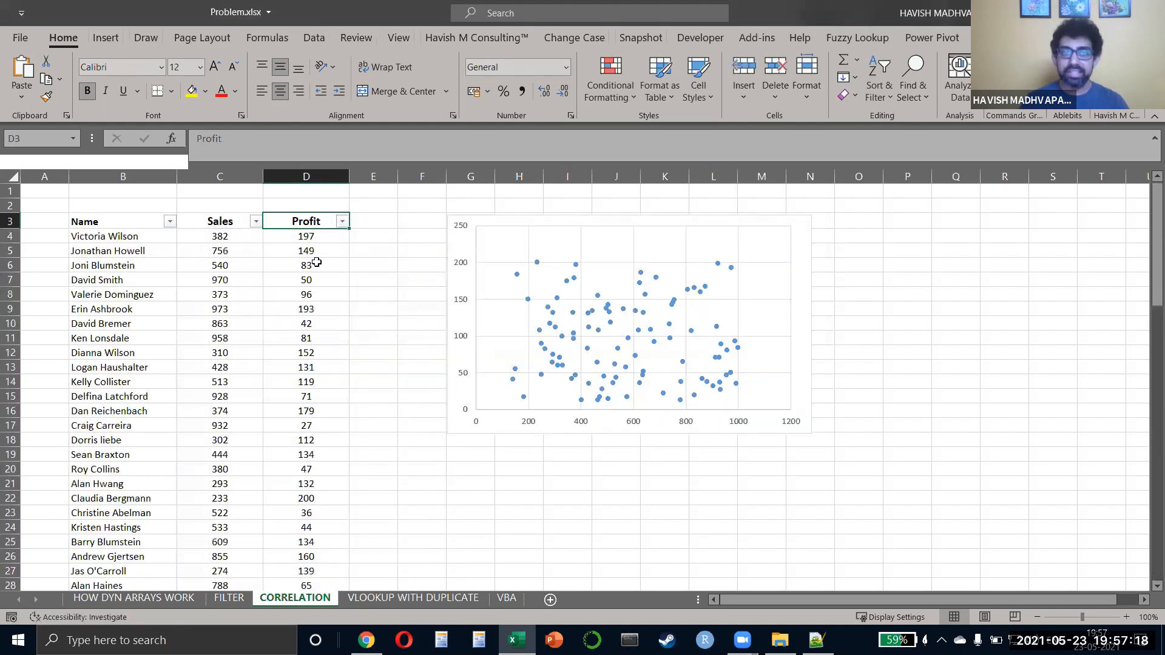
Step: Filter the Profit column to values greater than 150 to view the effect on the scatter chart, and undo the filter
key(alt+Down)
key(f)
key(g)
key(Return)
text(150)
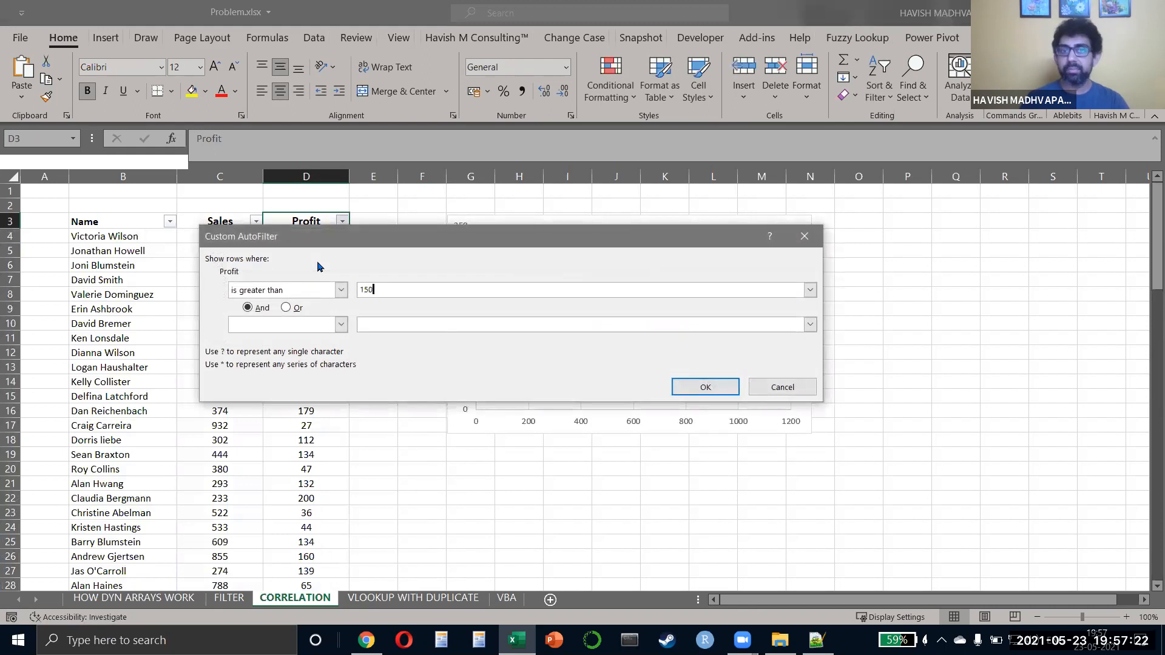
key(Return)
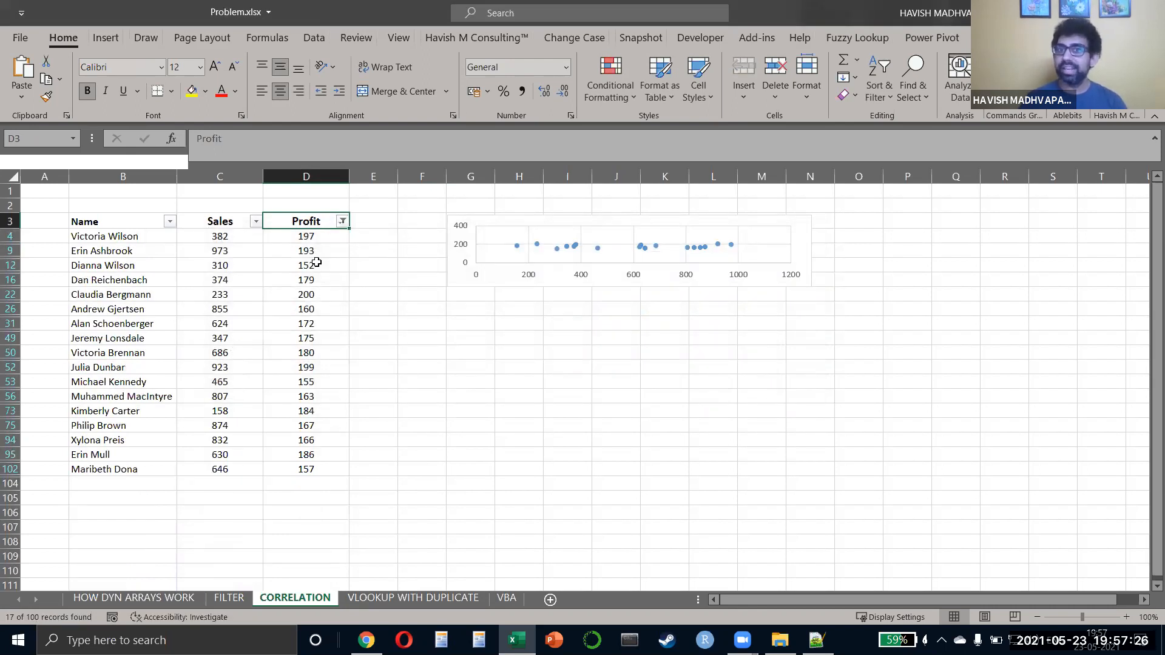
key(ctrl+z)
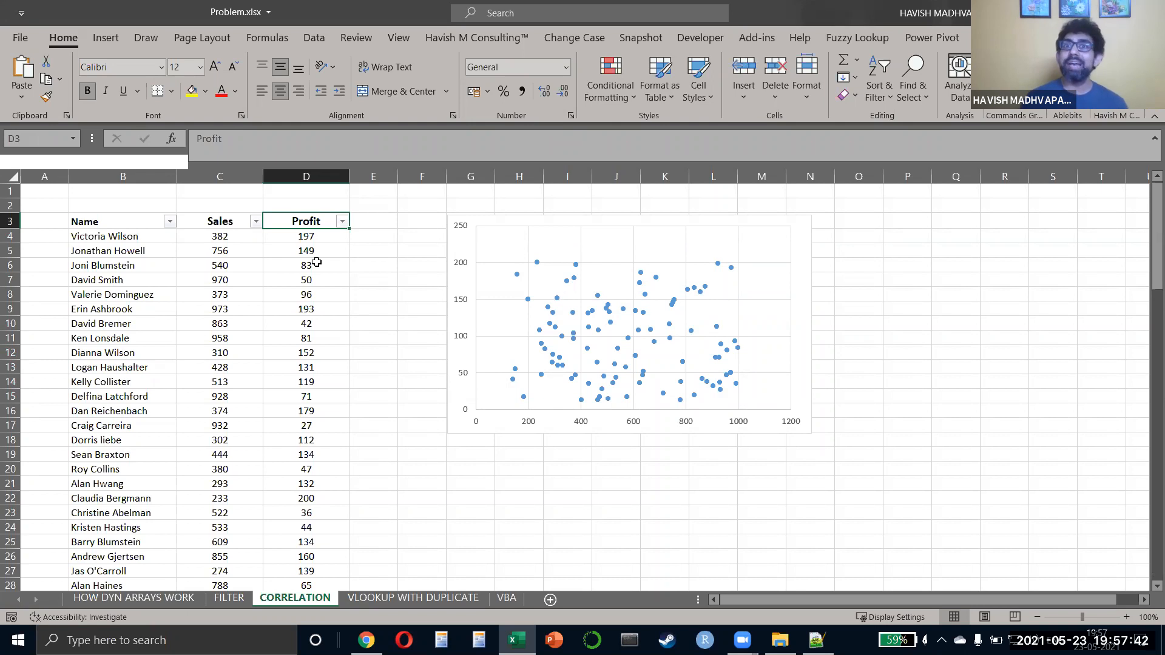
click(317, 262)
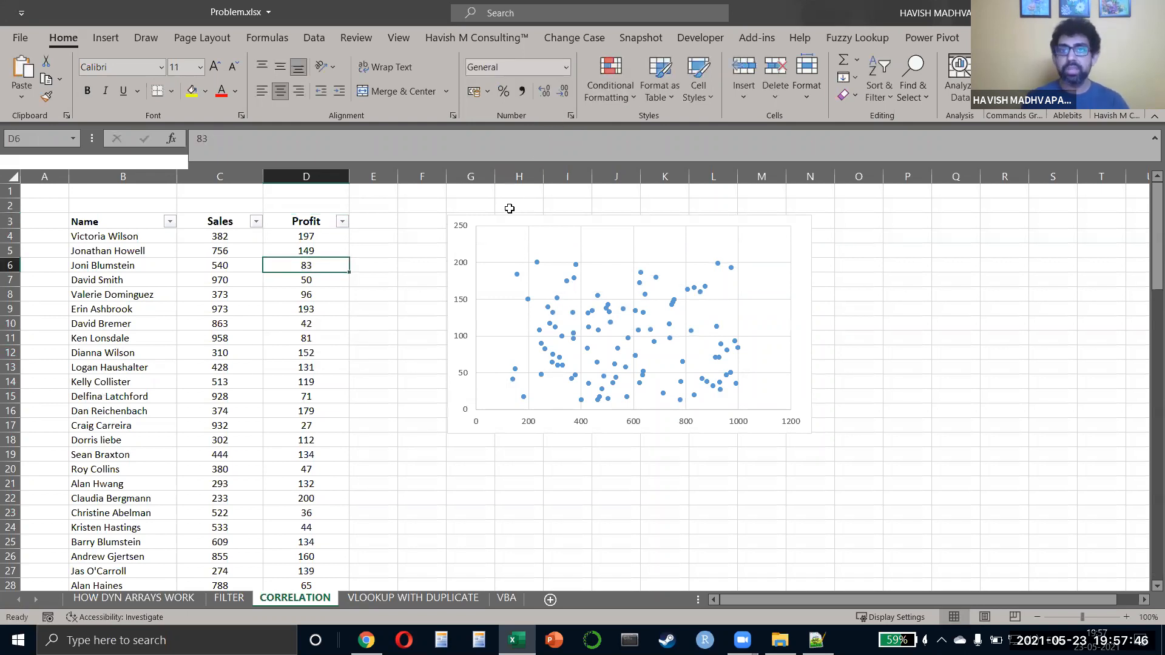
Step: Move the scatter chart over to about column K and insert three blank rows at row 2, above the table
click(633, 248)
drag(633, 249, 707, 241)
click(555, 202)
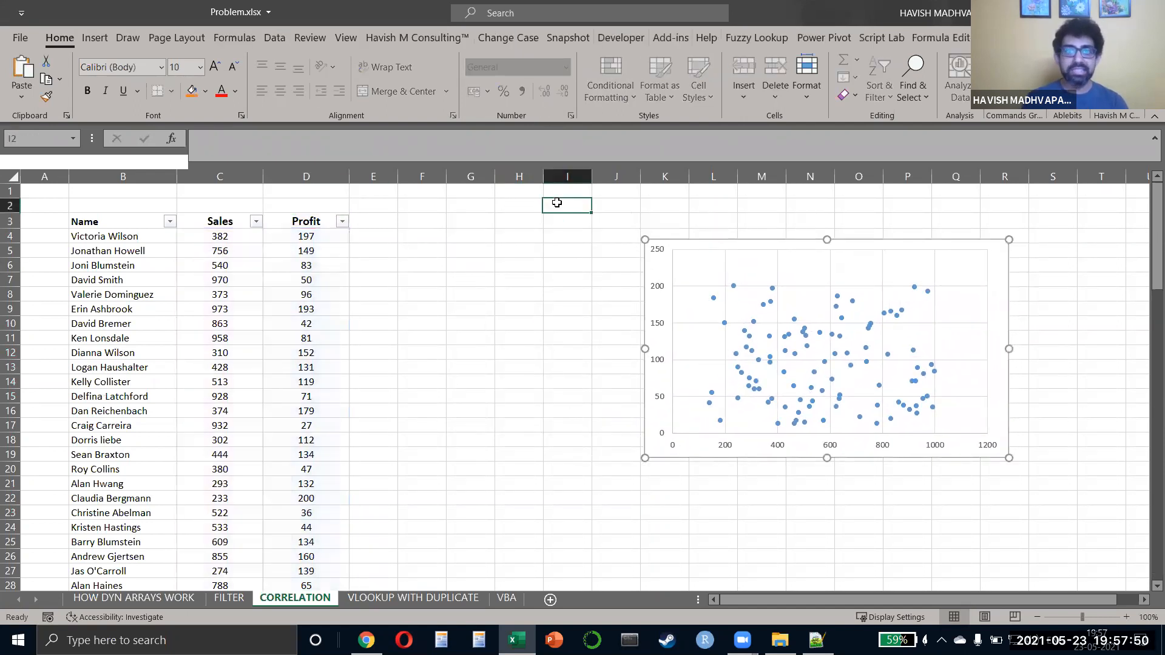
key(shift+space)
key(ctrl+shift+plus)
key(ctrl+shift+plus)
key(ctrl+shift+plus)
Step: Enter the label "Profit should be >=" in F1
key(Down)
key(Down)
key(Down)
key(Down)
key(Left)
key(Left)
key(Left)
key(Left)
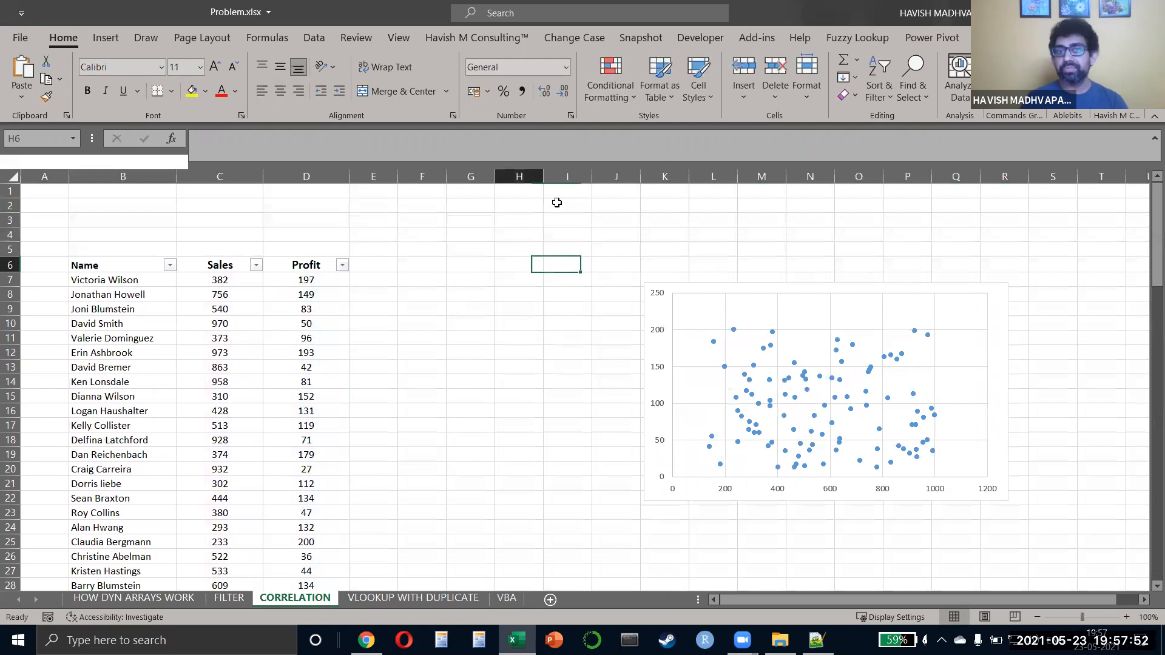
key(Right)
key(Up)
key(Up)
key(Up)
key(Up)
key(Up)
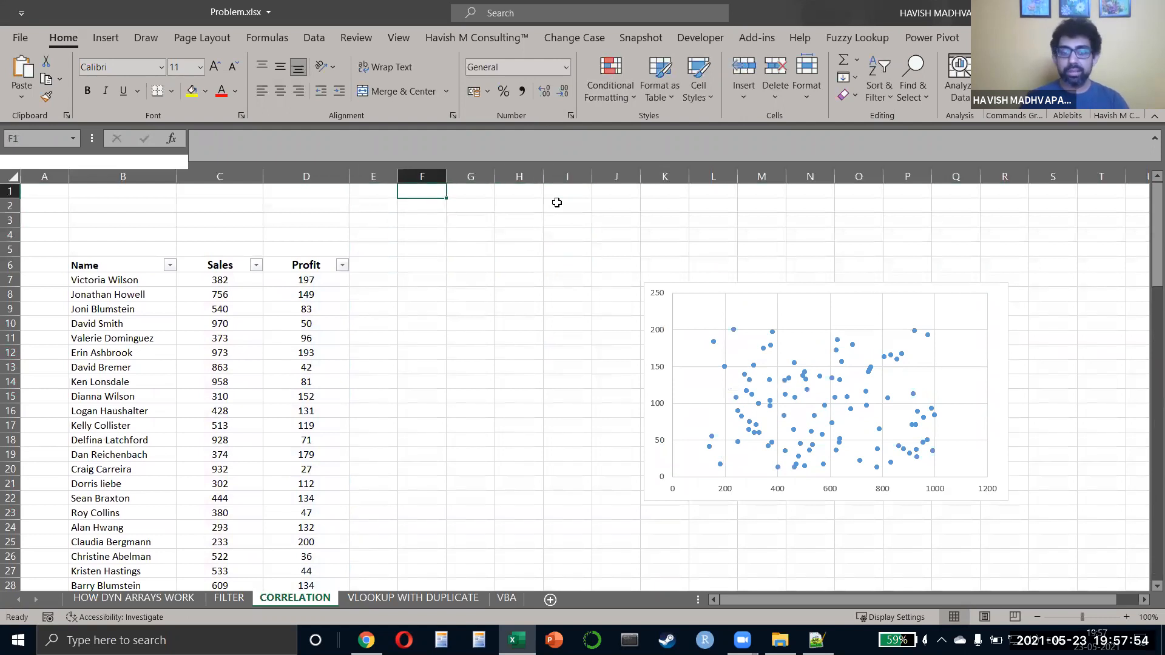
text(pROFIT )
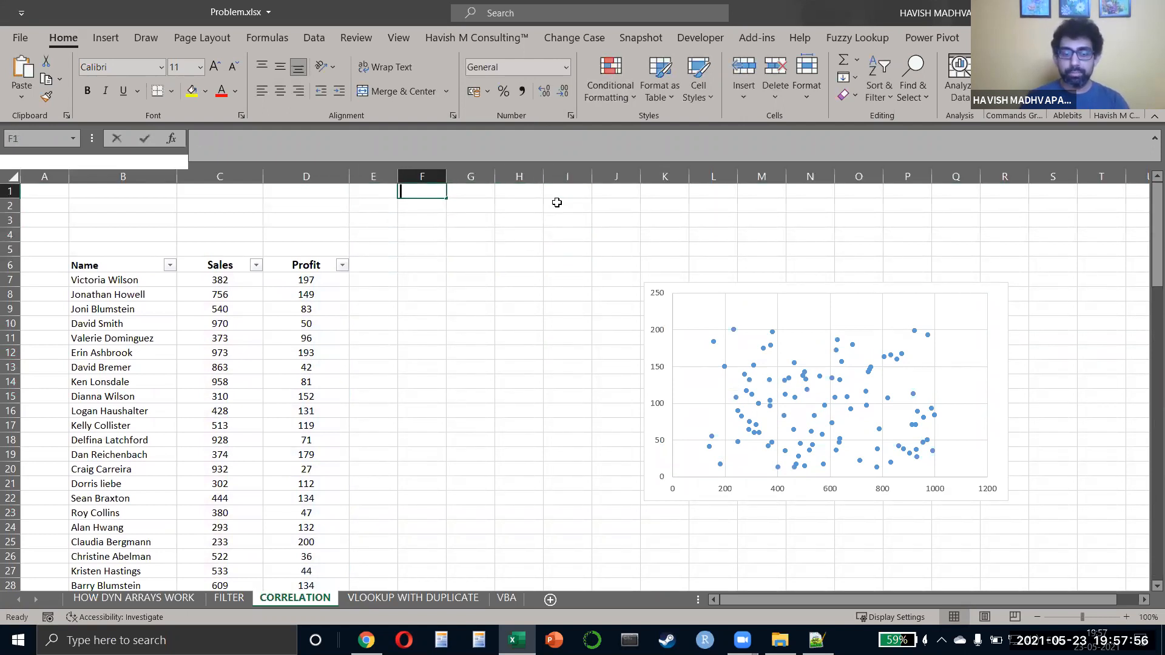
text(shoul)
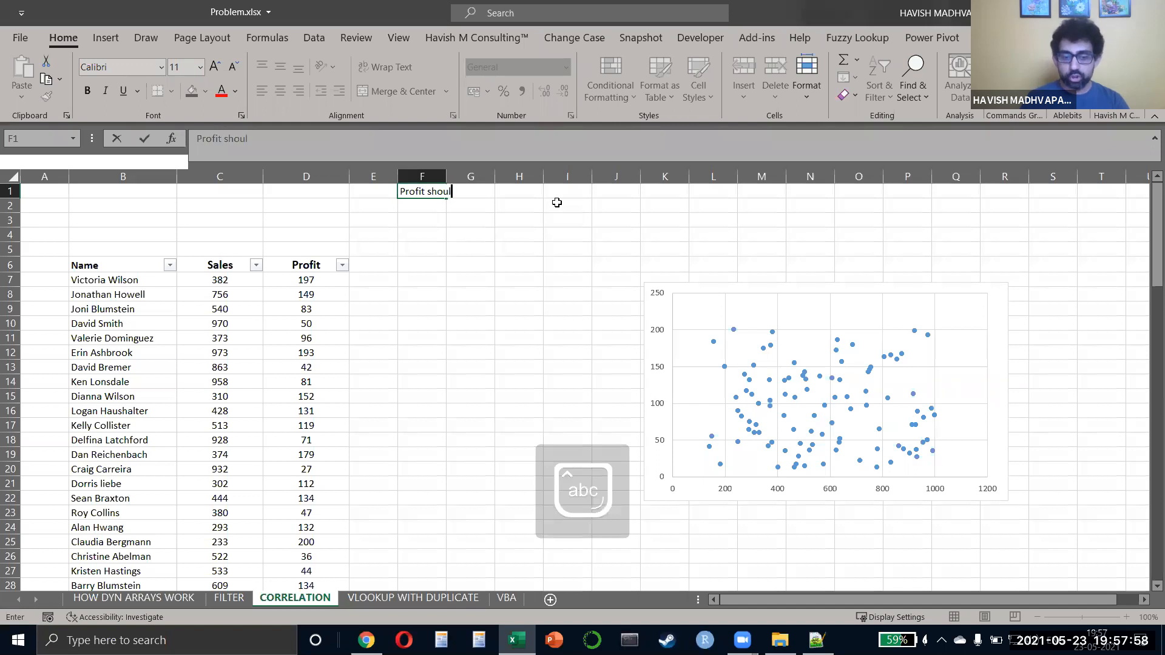
text(d be >=)
key(Return)
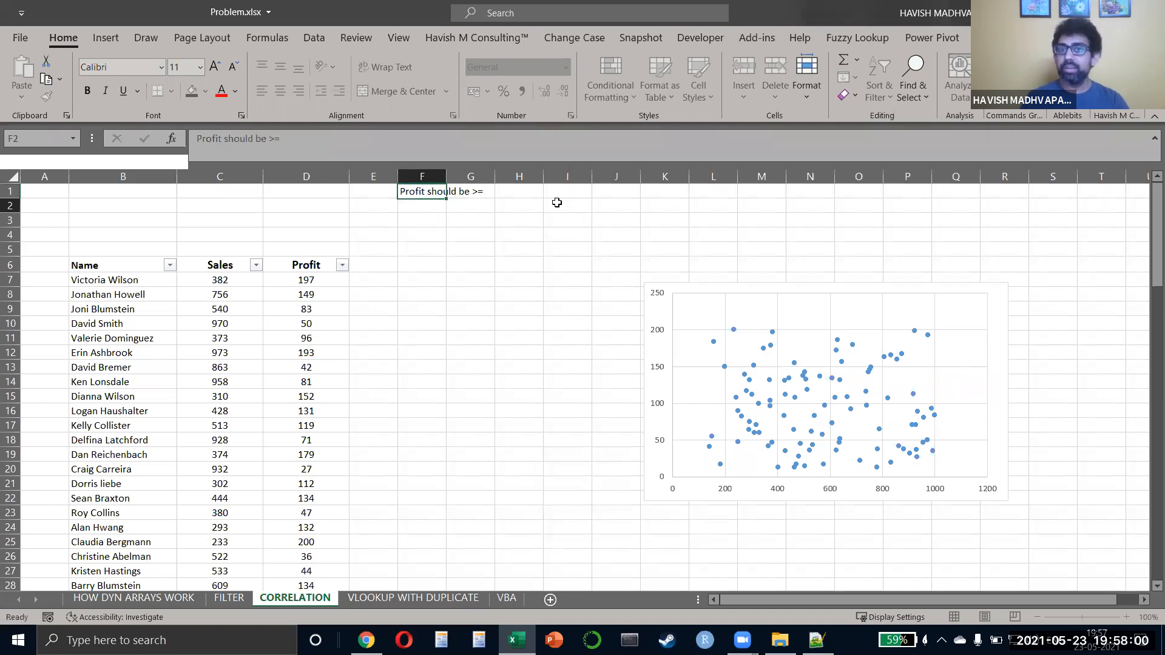
Step: Fill H1 with light gold and enter 150 as the profit threshold
key(Up)
key(Right)
key(Right)
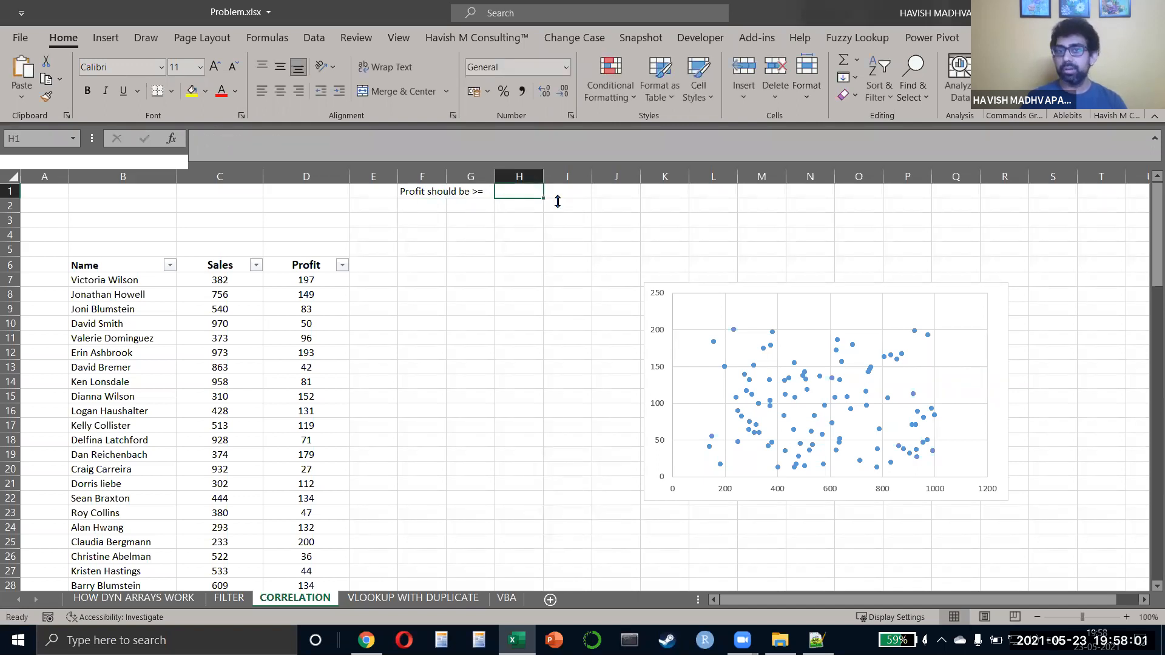
click(206, 91)
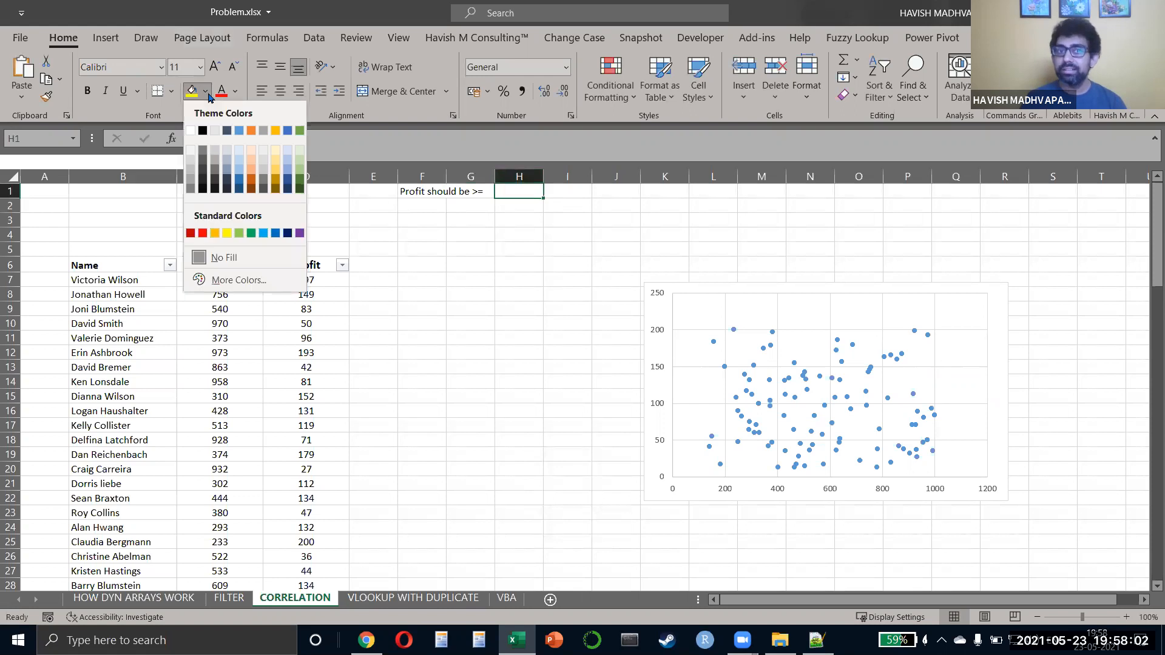
click(273, 152)
text(150)
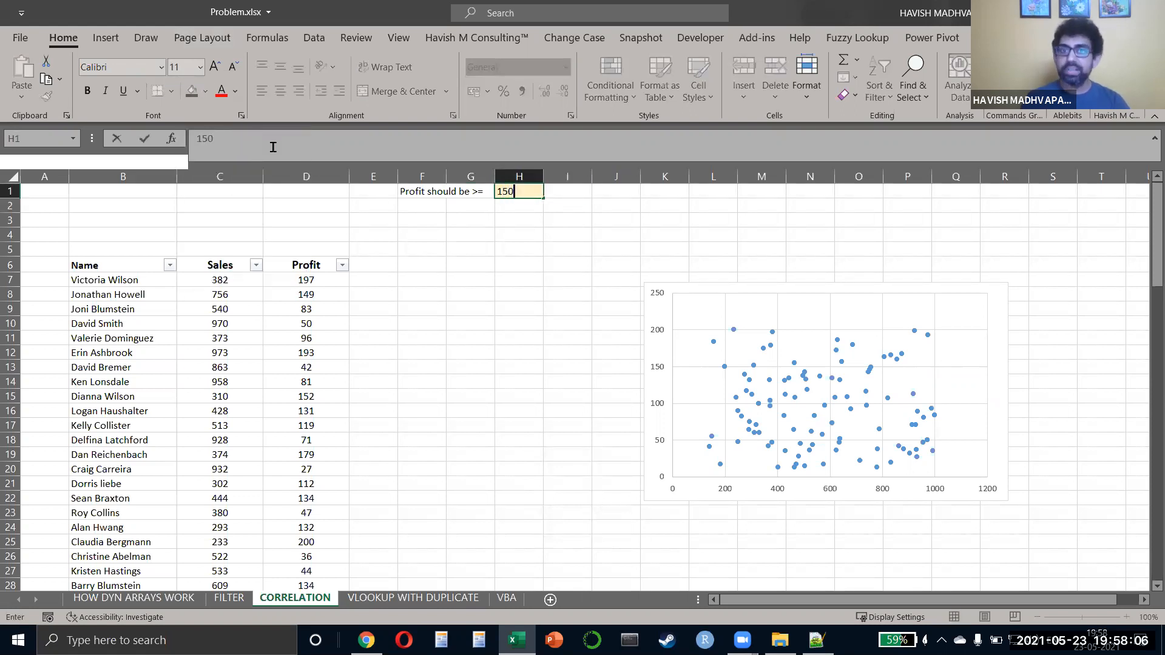
key(Return)
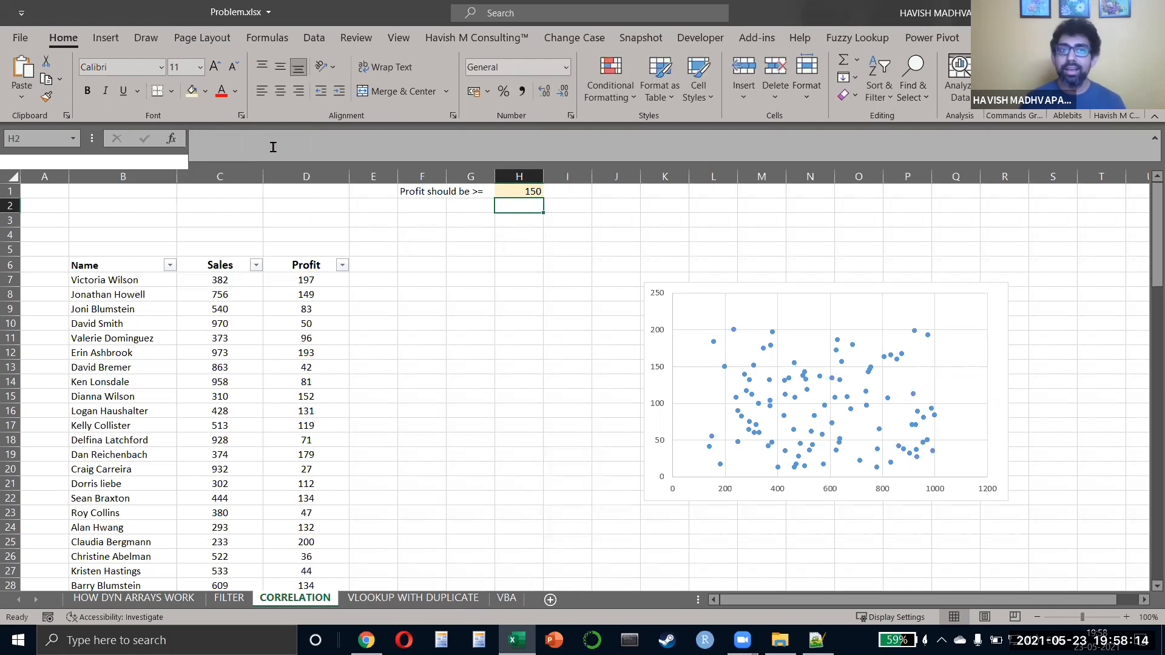
Step: Copy the Name, Sales and Profit headers from B6:D6 to F6:H6, including their column widths
key(Left)
key(Down)
key(Down)
key(Down)
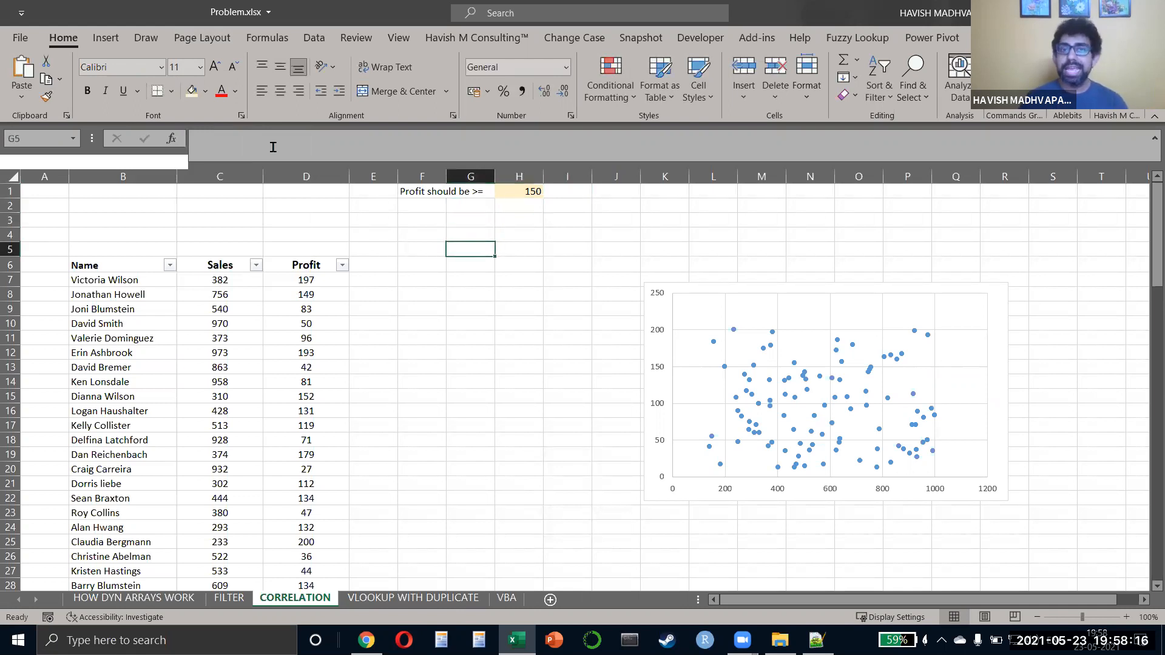
key(Left)
key(Left)
key(Down)
key(Right)
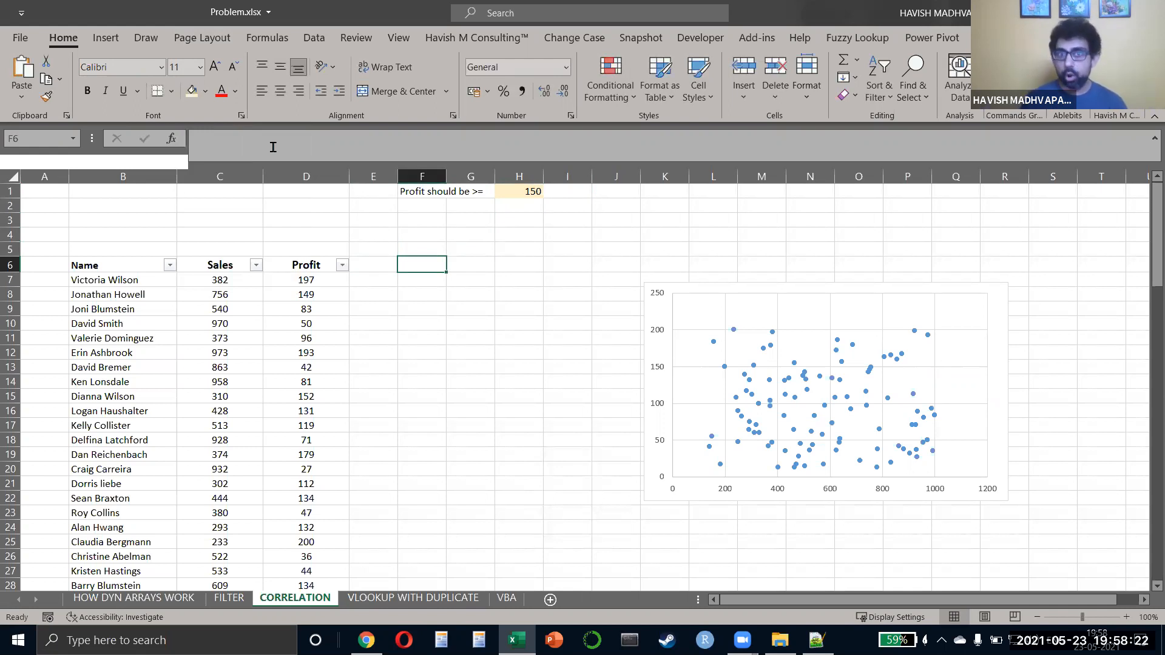
key(Left)
key(Left)
key(Left)
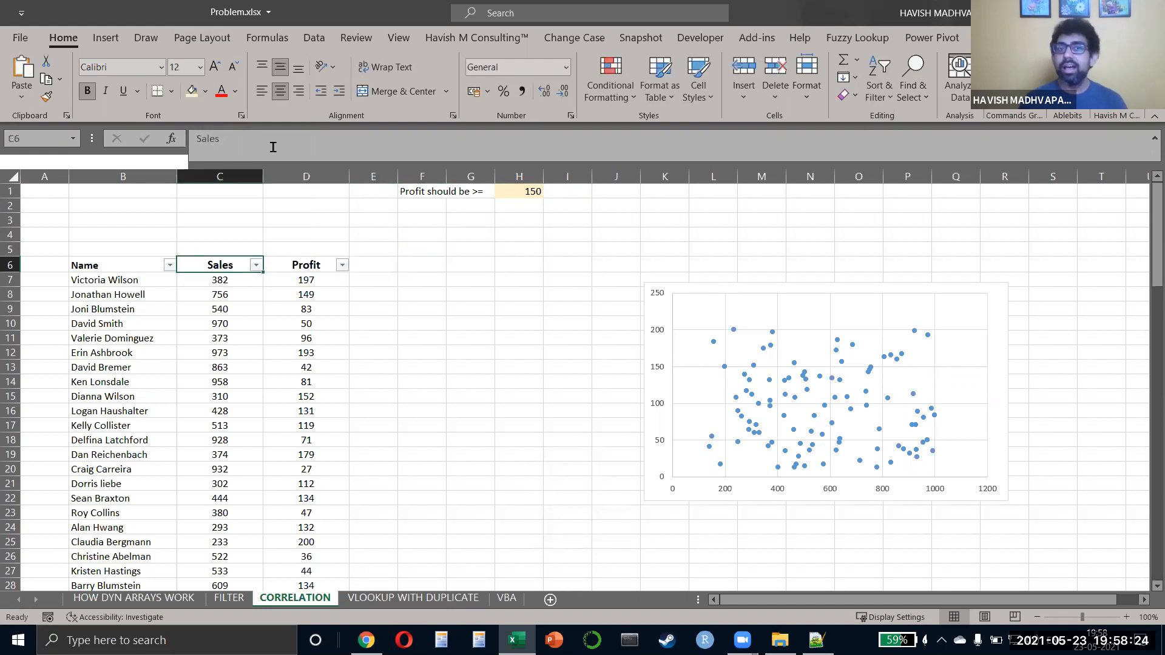
key(Right)
key(shift+Left)
key(shift+Left)
key(shift+Left)
key(shift+Right)
key(ctrl+c)
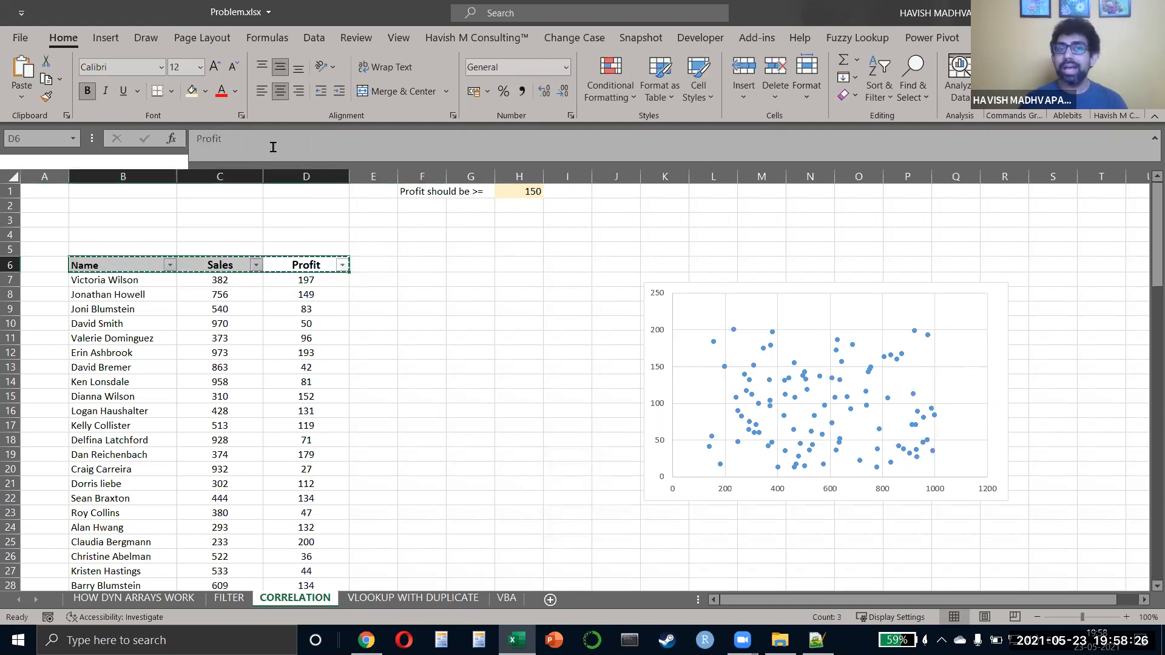
key(Right)
key(Right)
key(Right)
key(Left)
key(ctrl+v)
key(ctrl+alt+v)
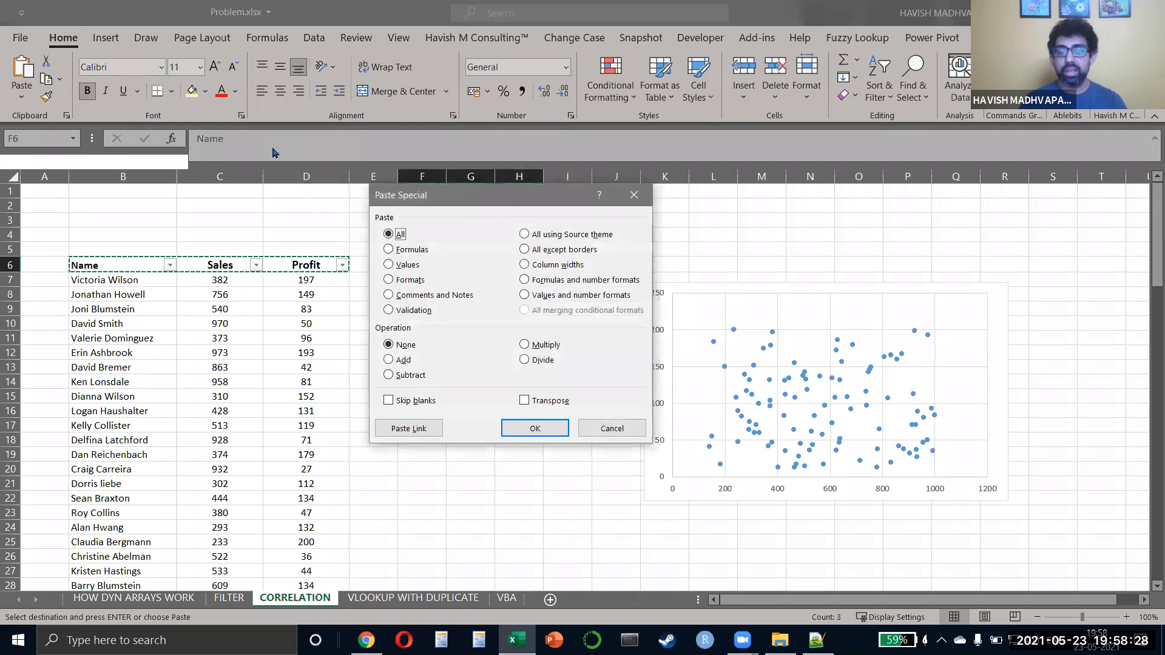
key(w)
key(Return)
key(Return)
Step: Start a FILTER formula in F7 with the names in B7:B106 as its array
text(=filt)
key(Tab)
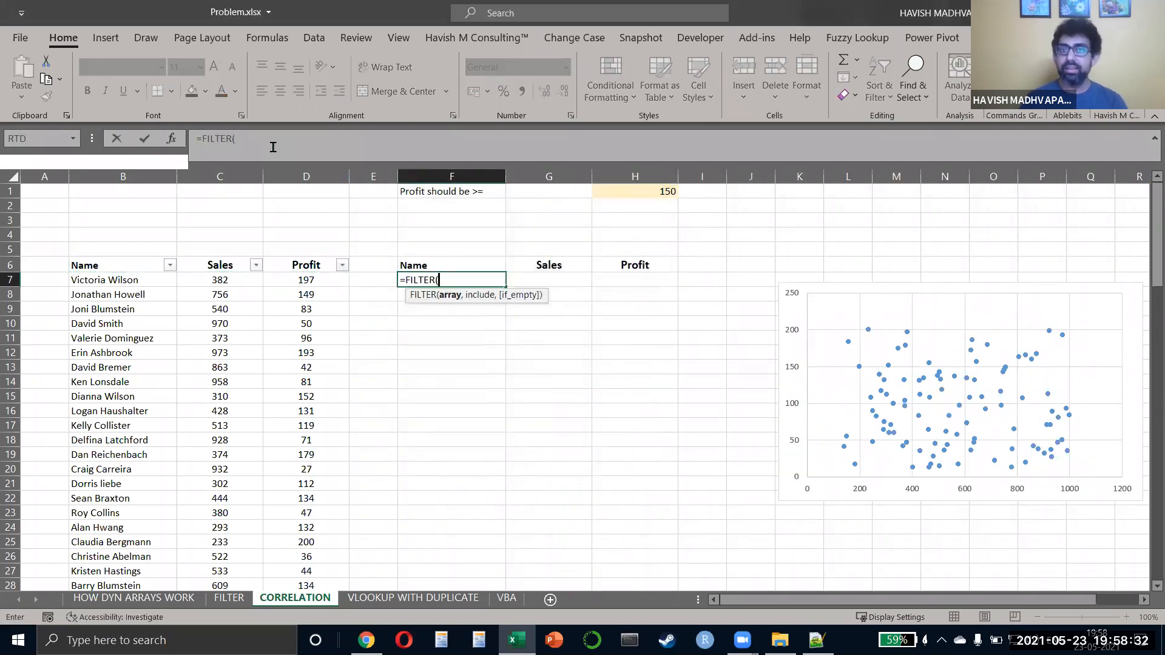
key(Left)
key(Left)
key(Left)
key(Left)
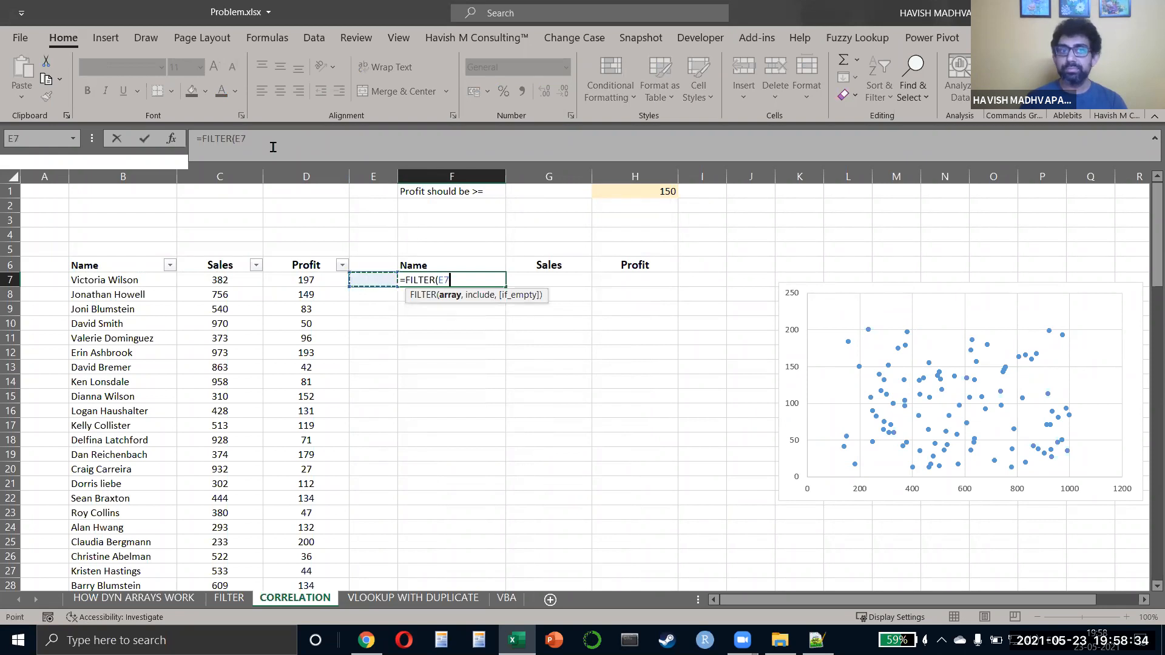
key(ctrl+shift+Down)
key(ctrl+BackSpace)
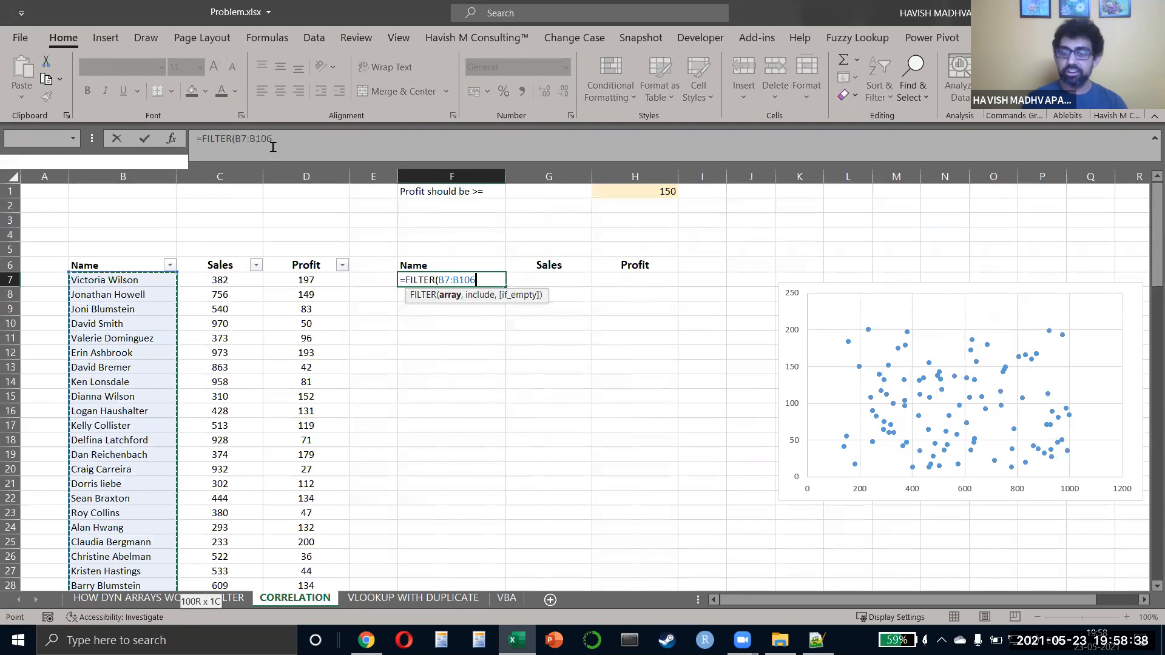
text(,)
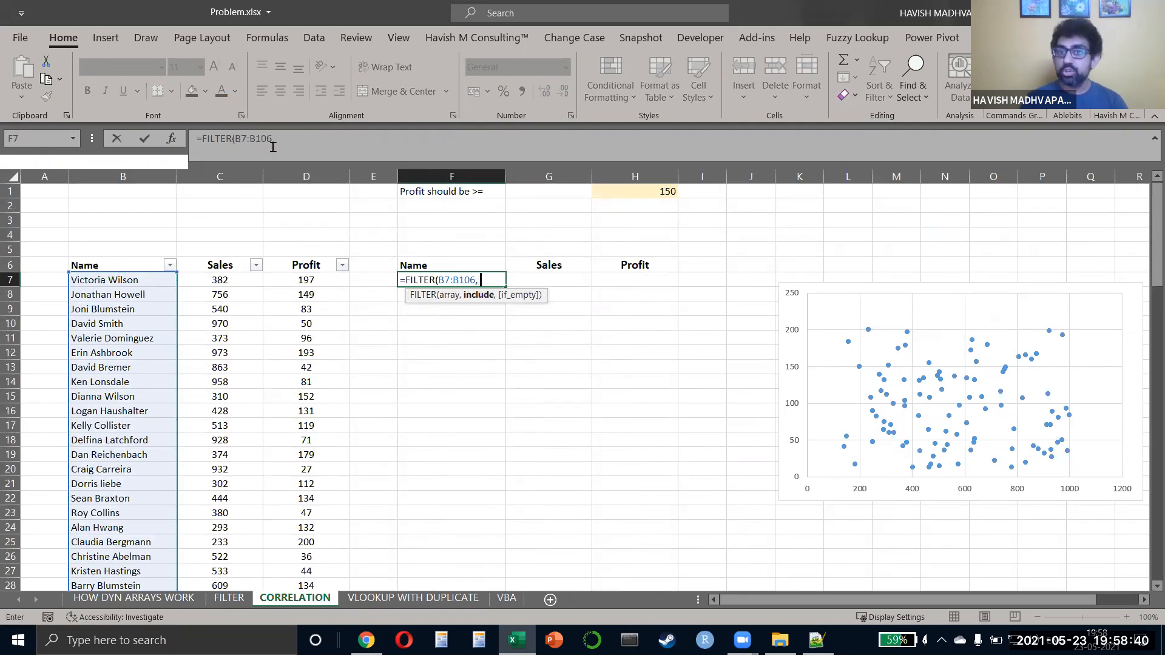
Step: Complete the F7 FILTER formula with the condition $D$7:$D$106>=$H$1 so names are filtered by the profit threshold
click(308, 285)
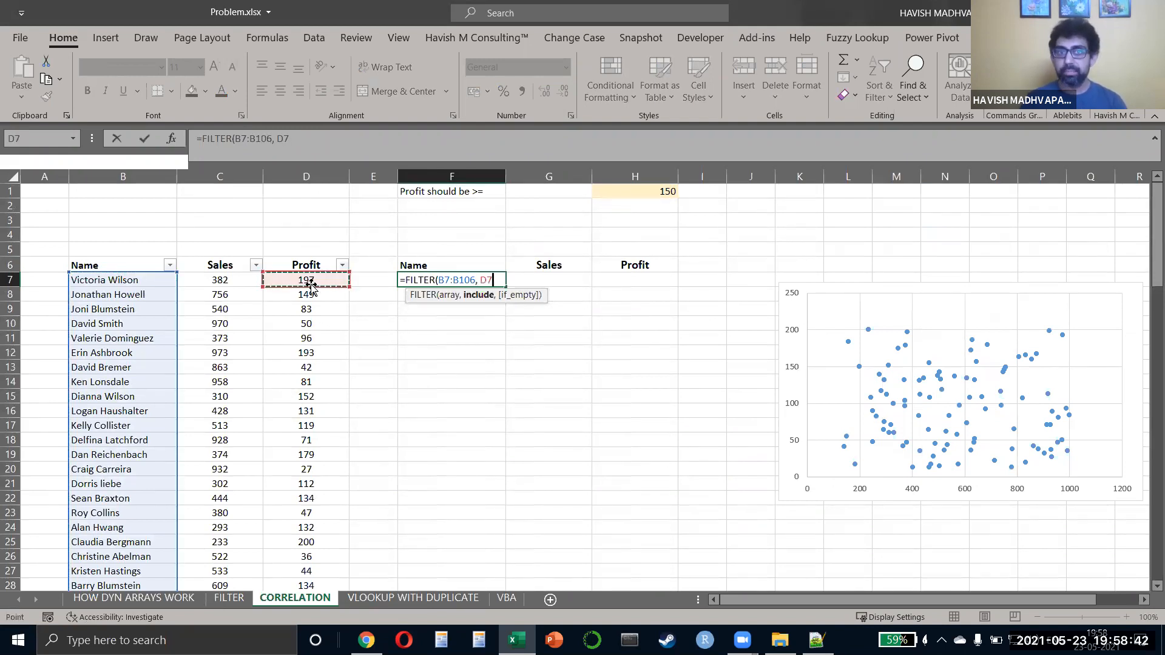
key(ctrl+shift+Down)
scroll(310, 284, up, 20)
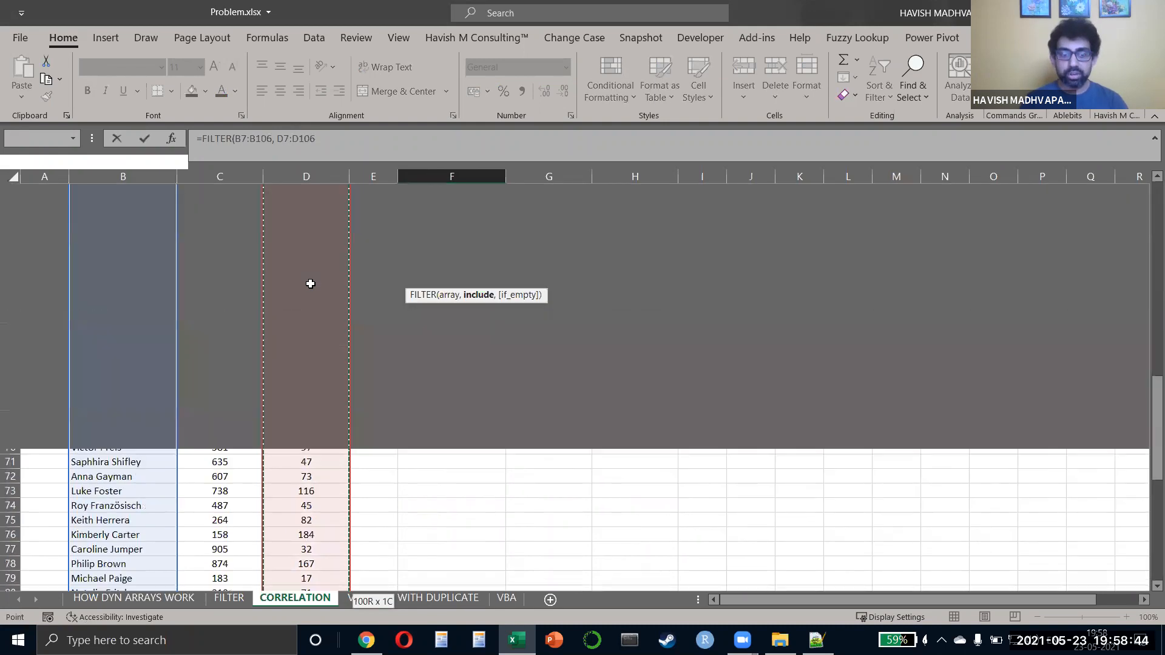
scroll(311, 283, up, 1)
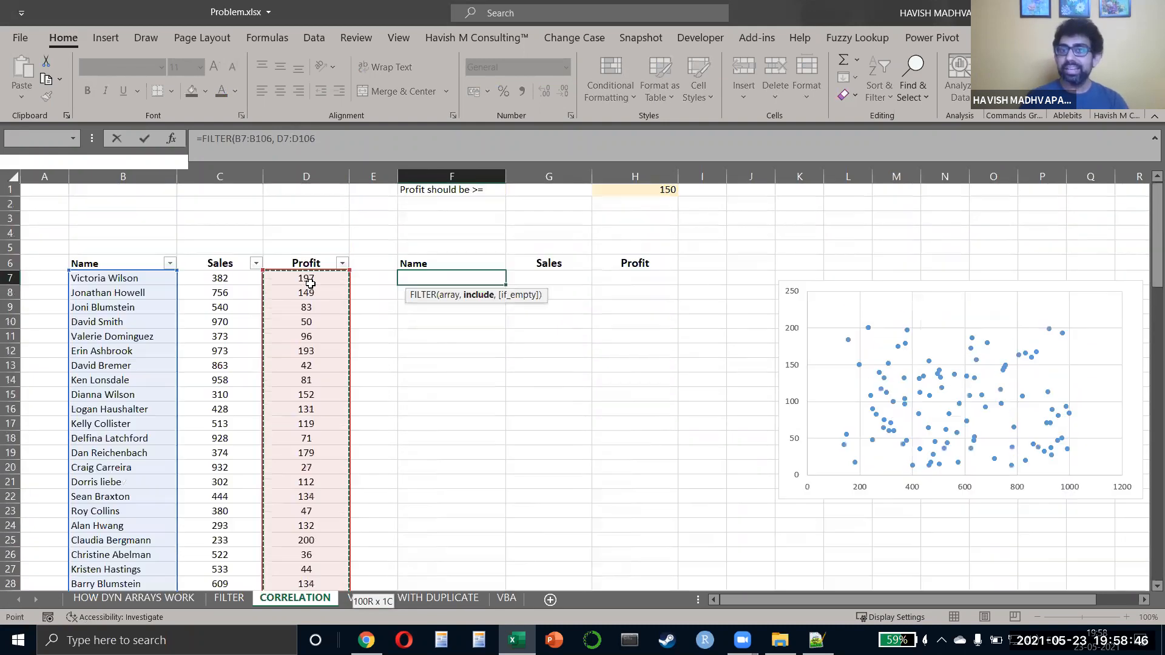
key(F4)
text(>=)
click(664, 191)
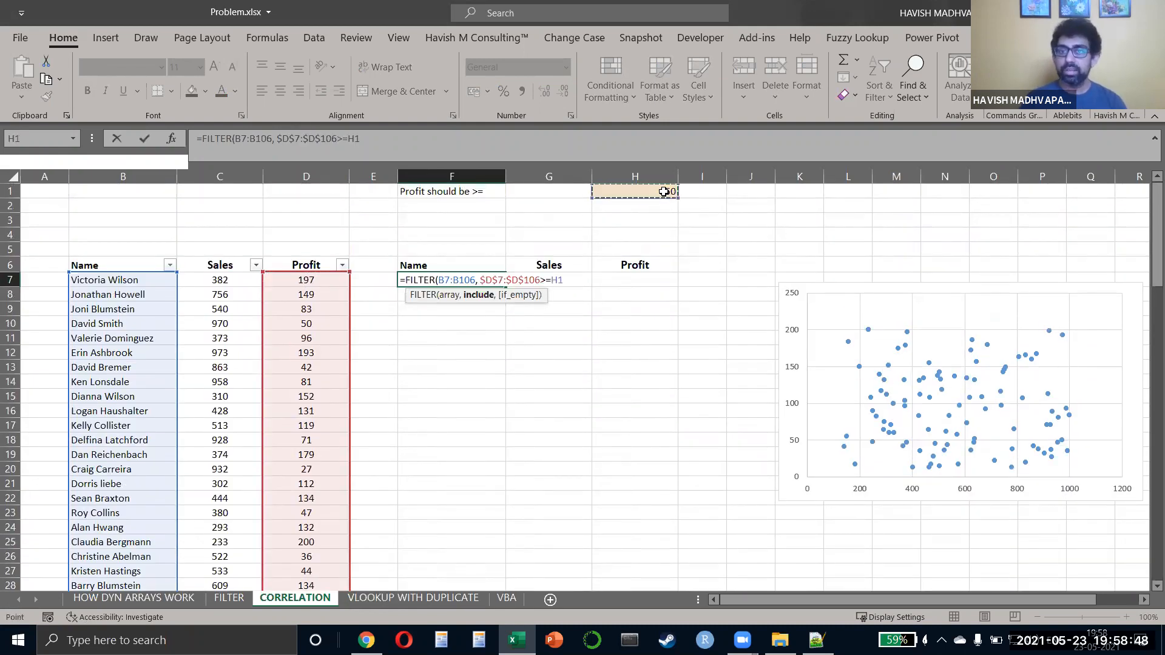
key(F4)
text())
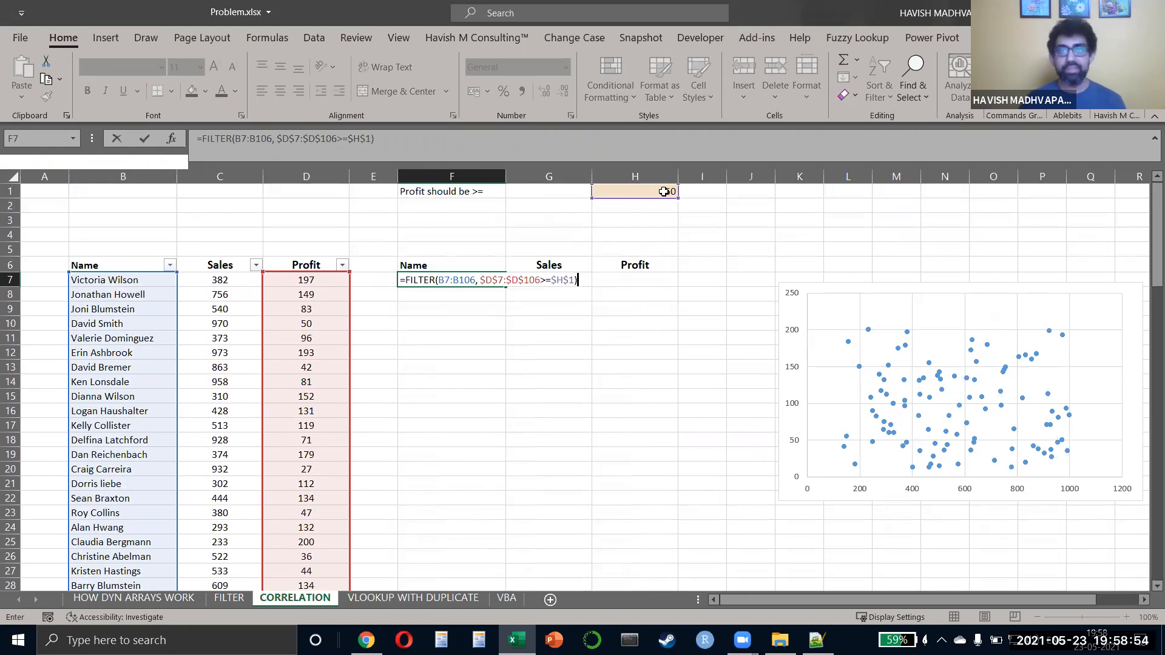
key(Return)
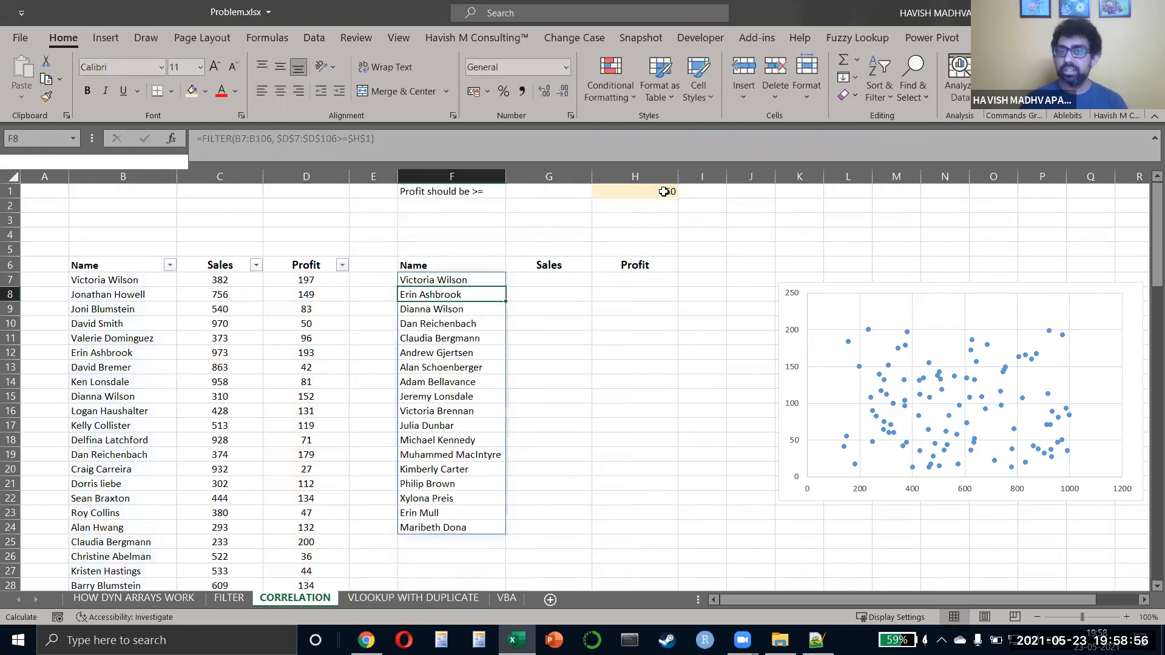
Step: Try a profit threshold of 100 in H1 and undo the change
key(Up)
key(ctrl+shift+Down)
key(Up)
key(Right)
key(Right)
key(Up)
key(Up)
key(Up)
key(Up)
key(Up)
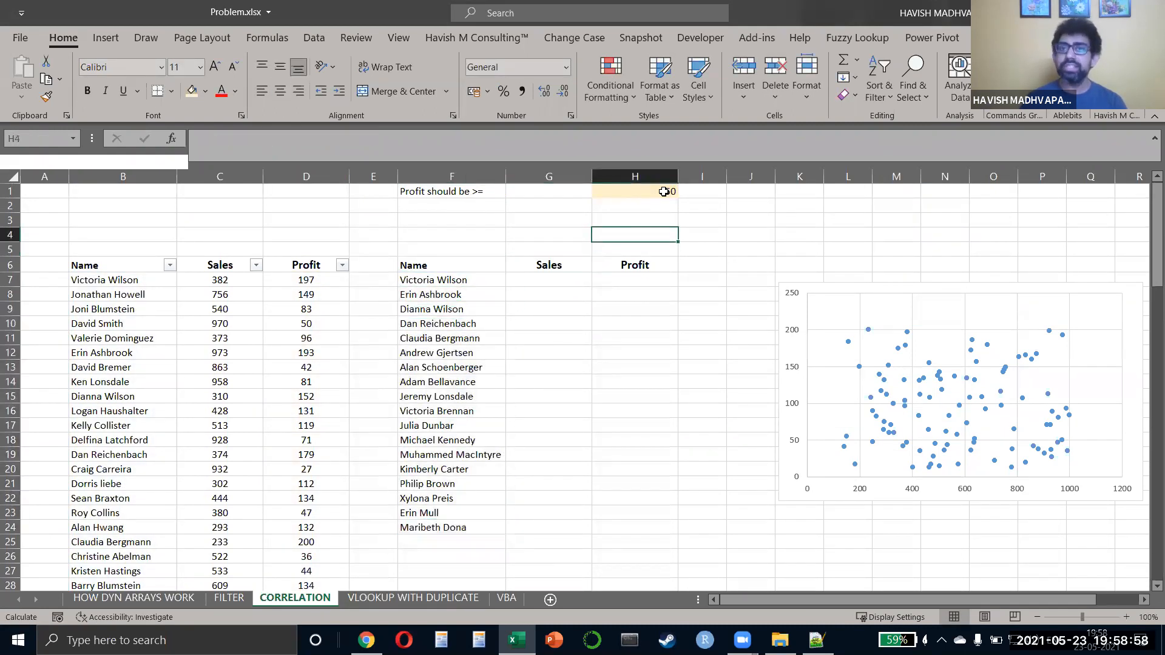
text(100)
key(Return)
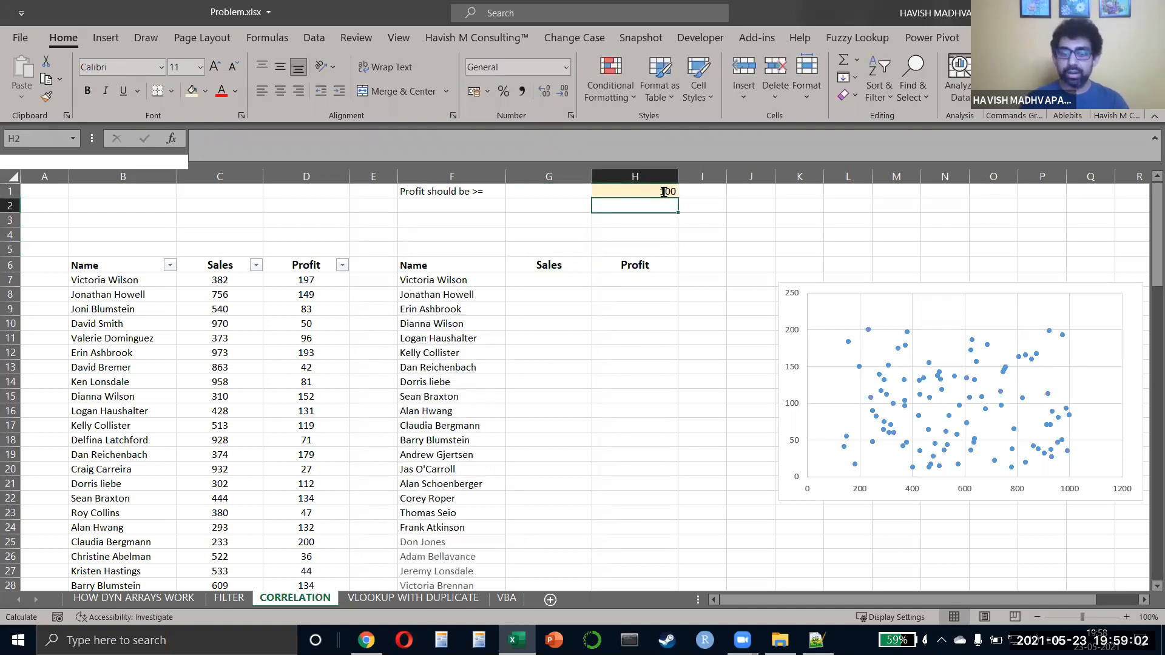
key(ctrl+z)
Step: Try a profit threshold of 180 in H1 and undo the change
text(180)
key(Return)
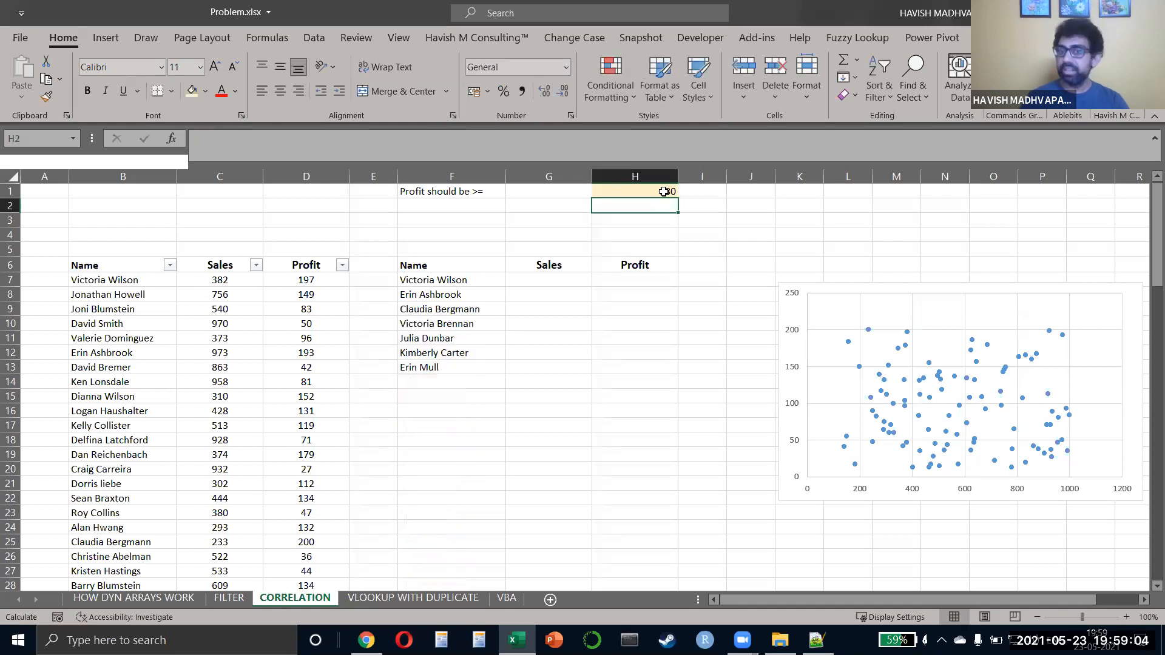
key(ctrl+z)
Step: Fill the F7 FILTER formula across into G7 and H7 for the Sales and Profit columns
key(Left)
key(Left)
key(Down)
key(Down)
key(Down)
key(Down)
key(Down)
key(Down)
key(Right)
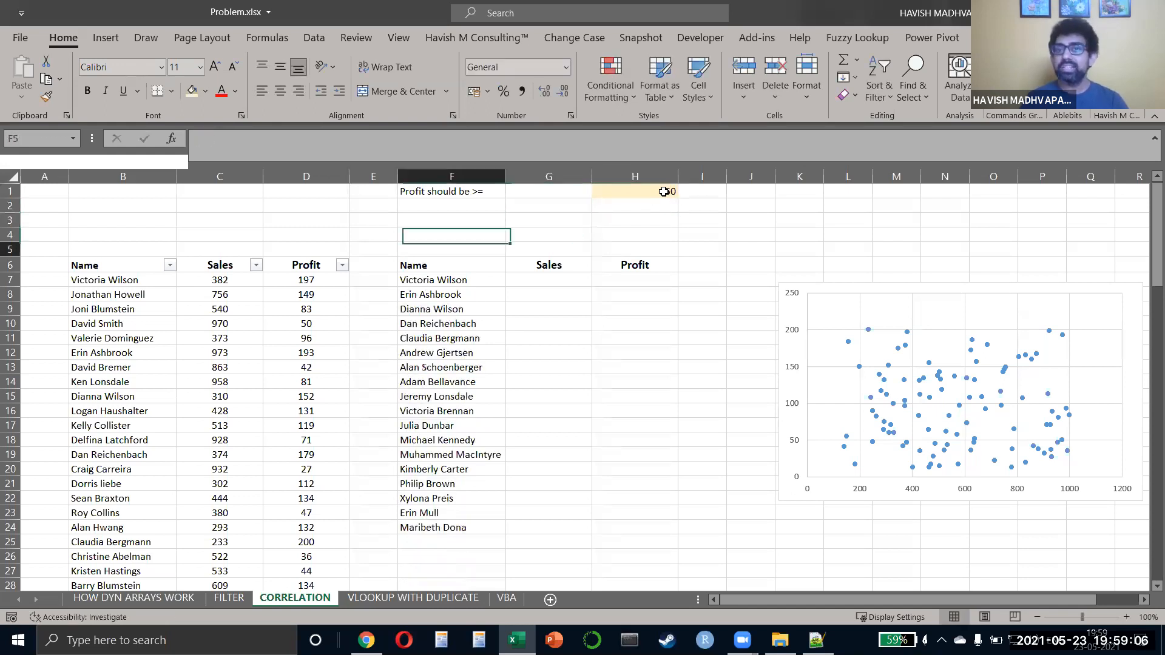
key(ctrl+r)
key(Right)
key(ctrl+r)
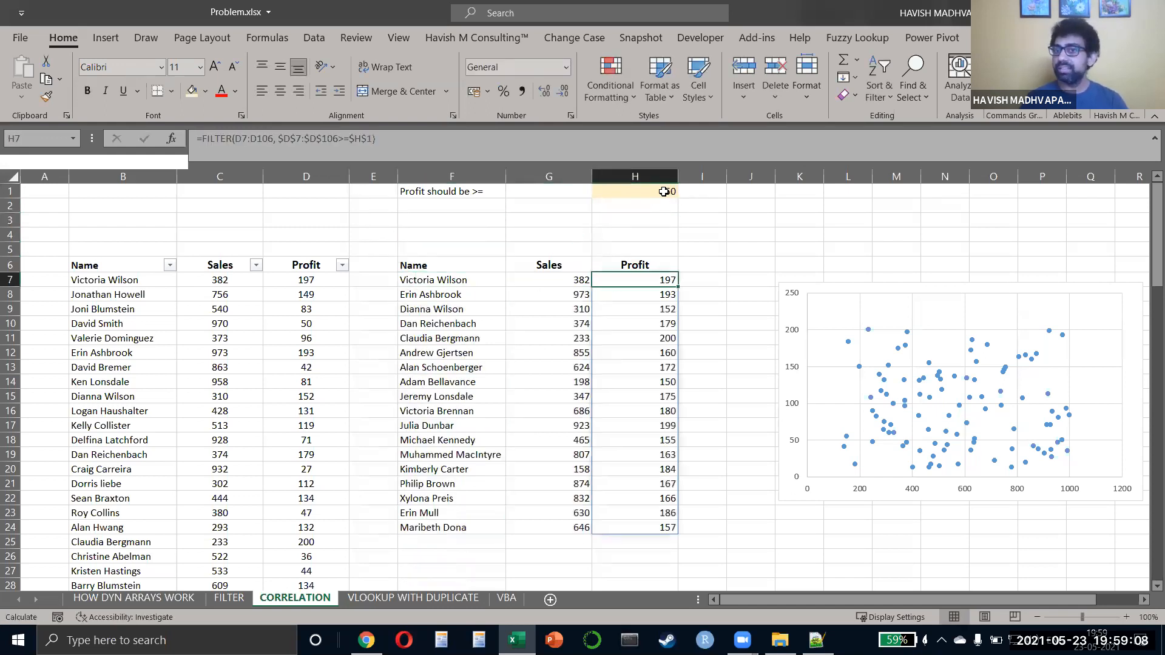
Step: Inspect the ranges referenced by the FILTER formula in F7 without changing it
key(Left)
key(Left)
key(F2)
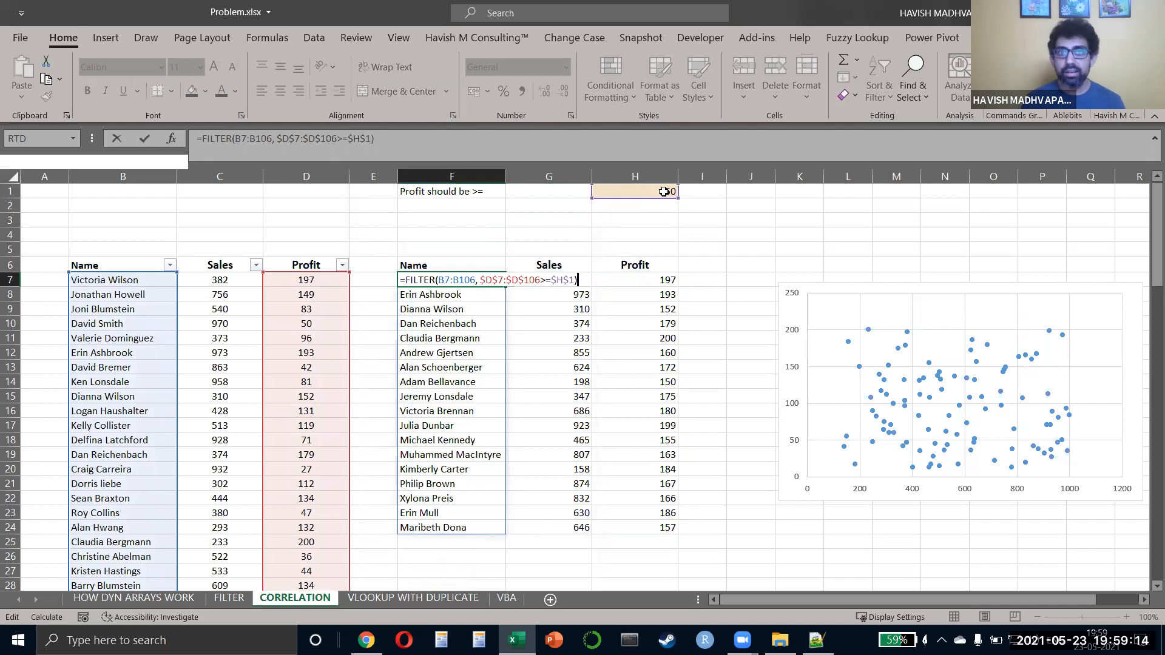
key(Escape)
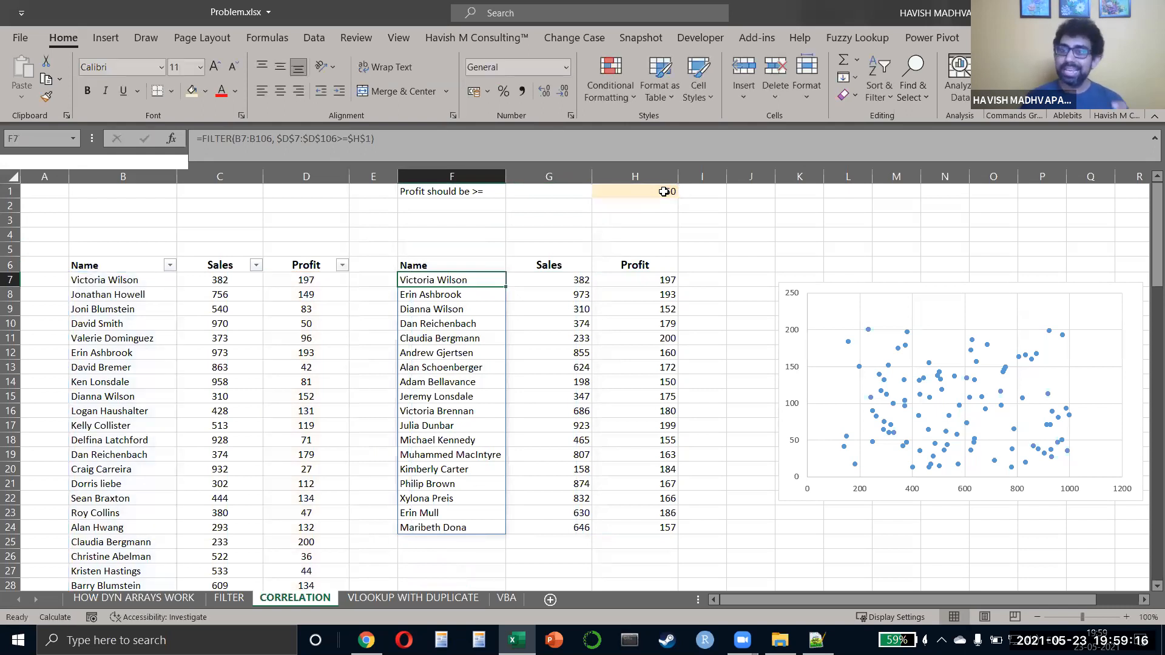
Step: Select the whole spilled Sales result from G7 down to examine how its range is referenced
drag(584, 325, 569, 442)
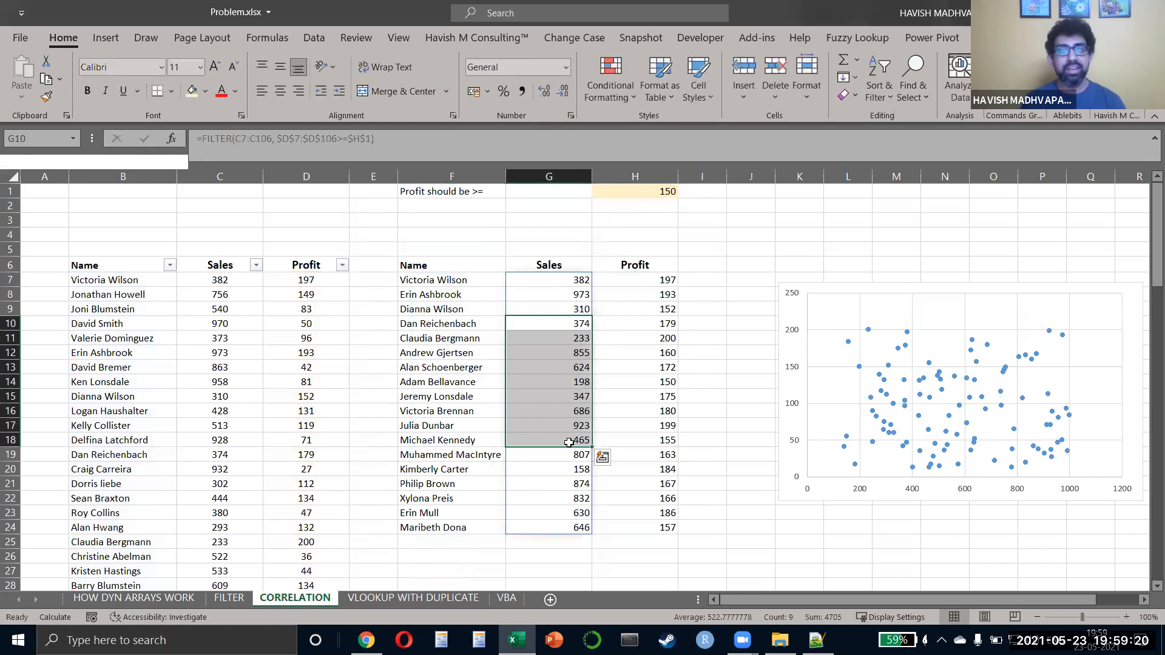
scroll(568, 442, right, 3)
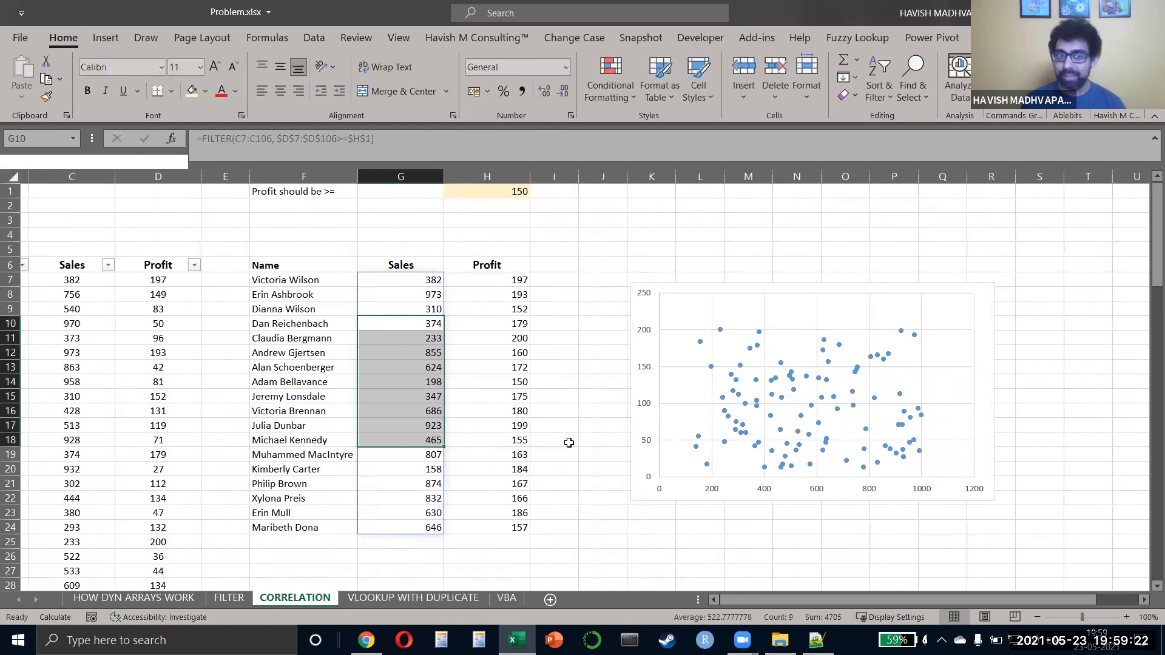
scroll(569, 442, right, 2)
scroll(570, 443, left, 1)
scroll(570, 445, right, 3)
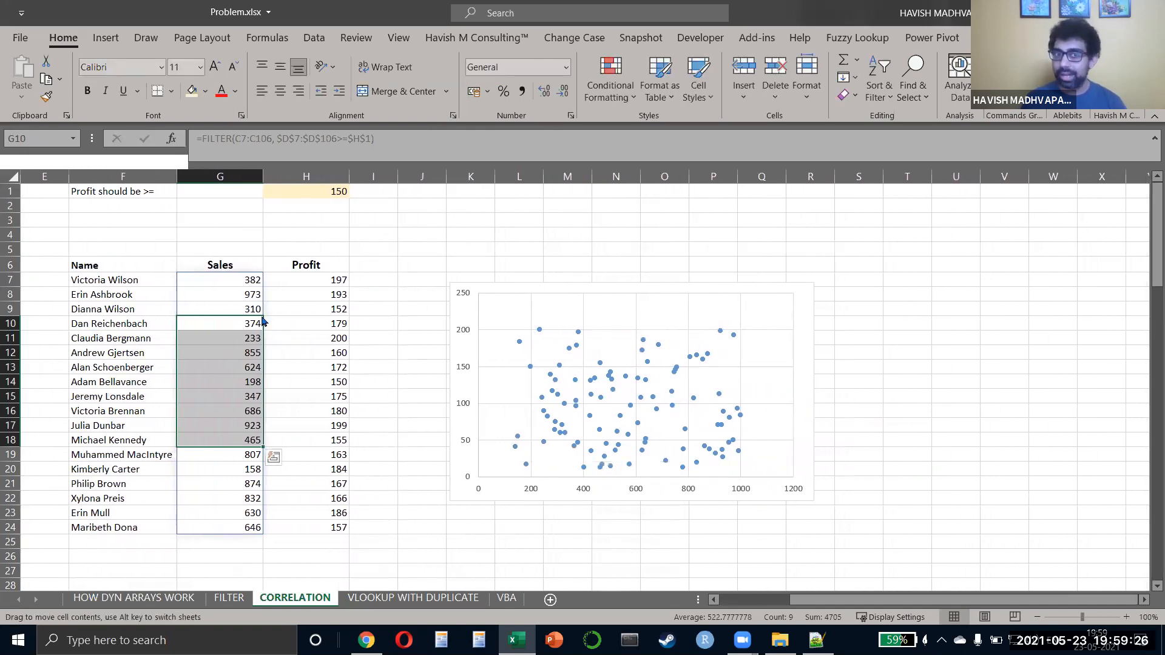
click(228, 291)
key(Up)
key(Up)
key(Down)
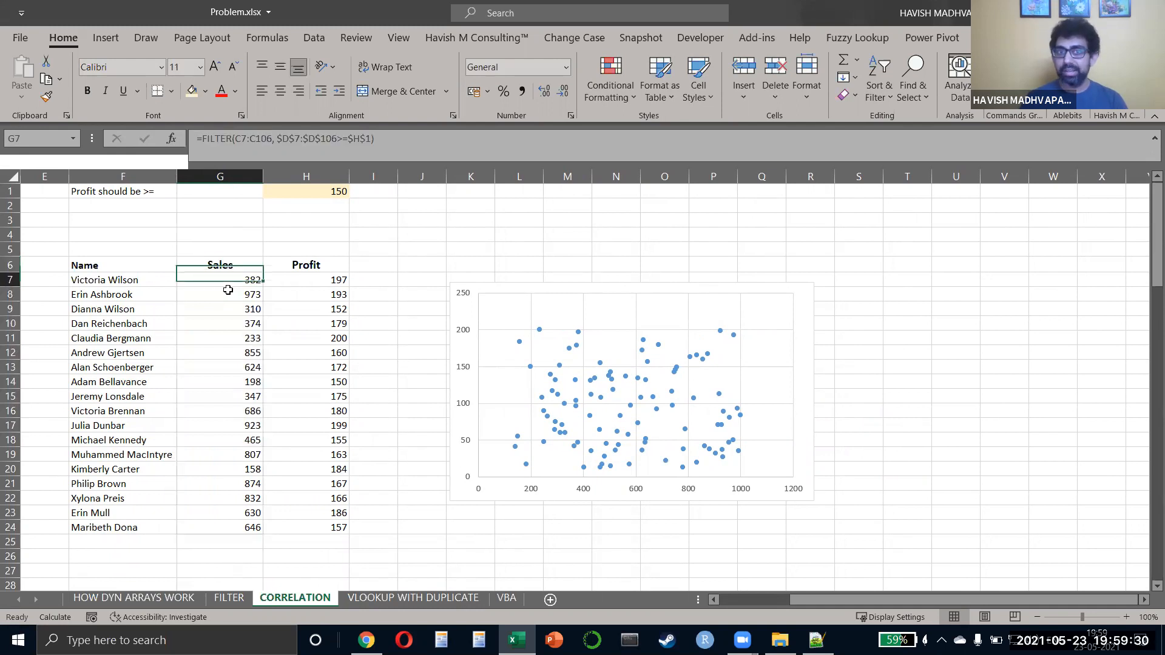
key(ctrl+shift+Down)
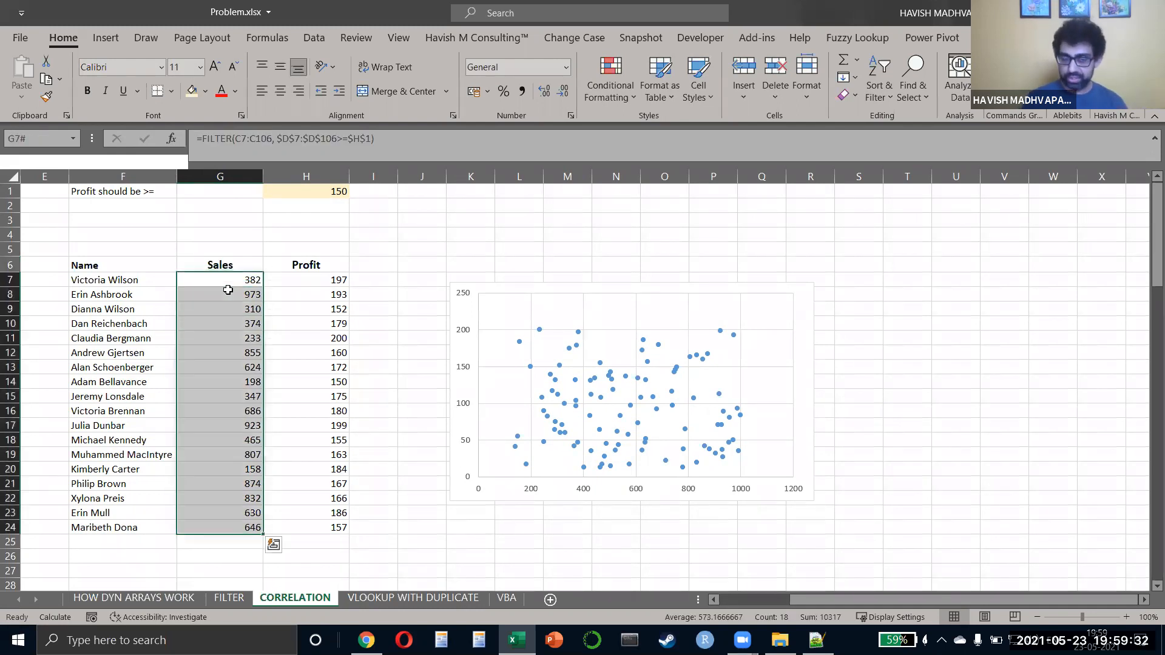
click(228, 290)
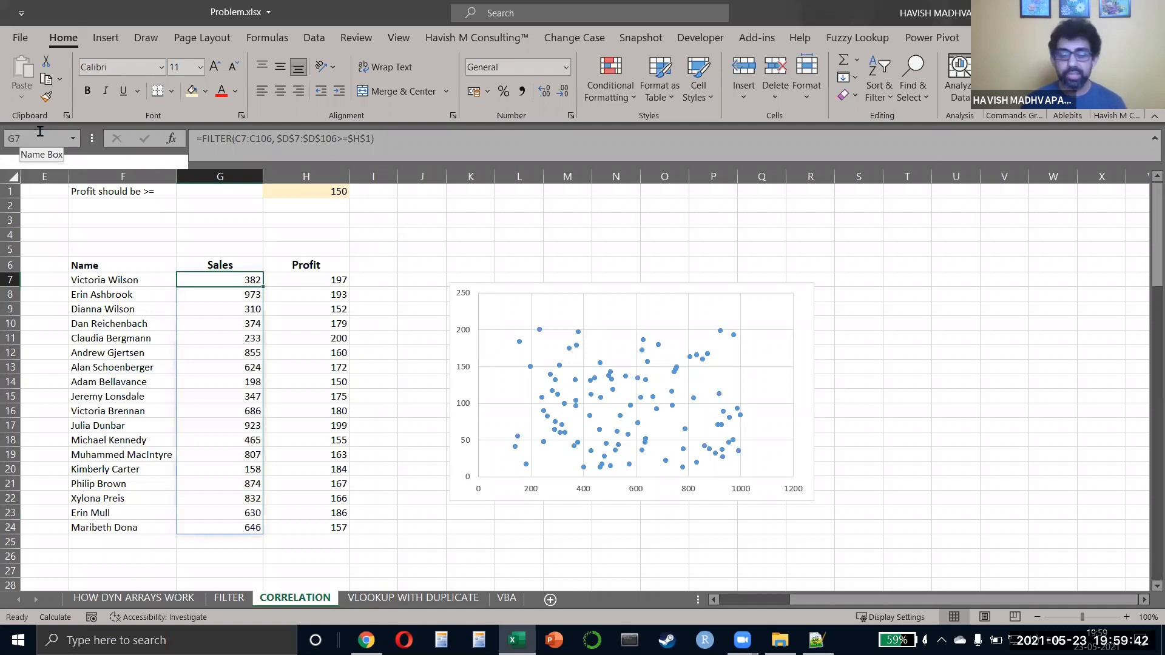
Step: Compare the reference of the partial selection G7:G13 with that of the full spilled Sales range
key(shift+Down)
key(shift+Down)
key(shift+Down)
key(shift+Down)
key(shift+Down)
key(shift+Down)
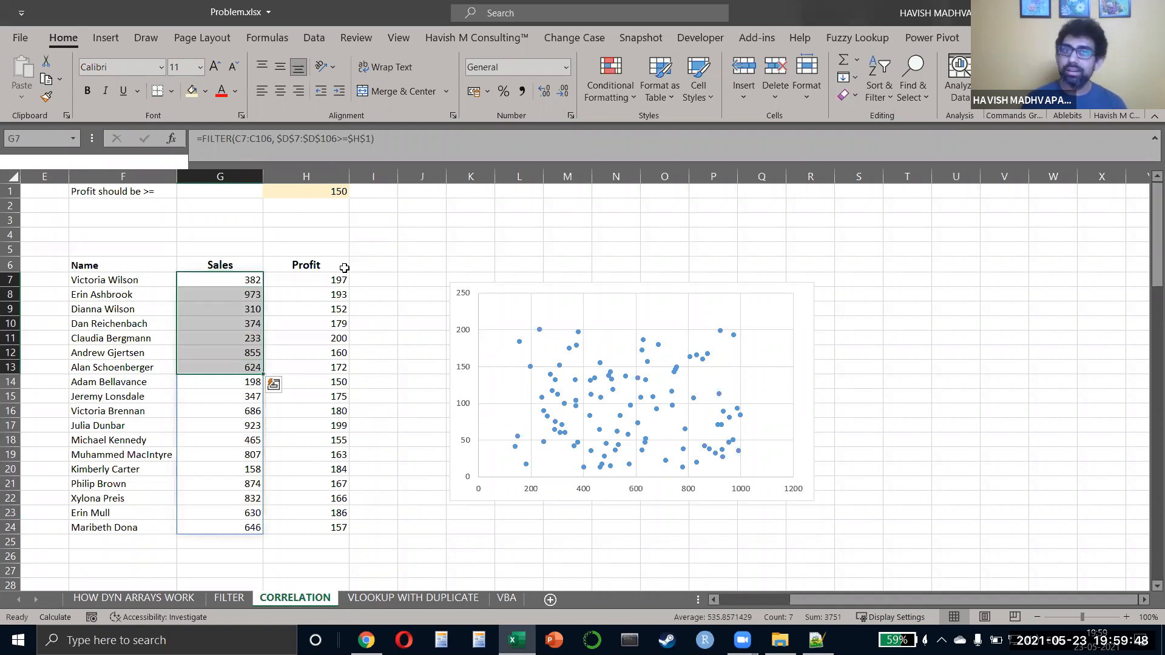
drag(978, 250, 975, 353)
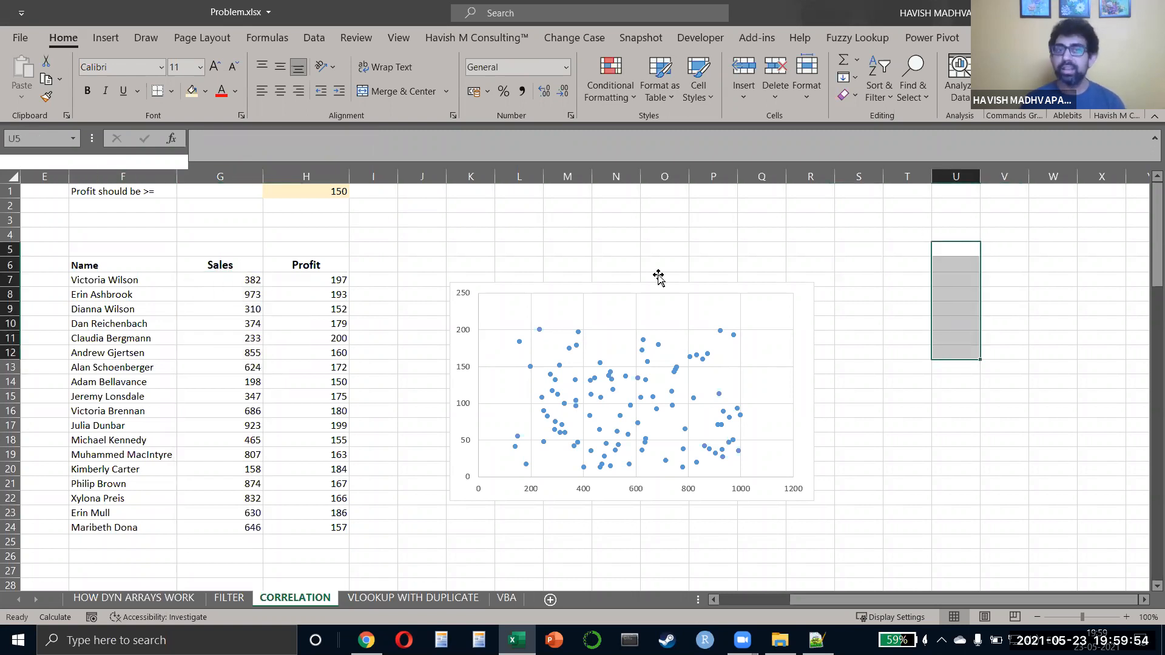
click(253, 281)
key(ctrl+shift+Down)
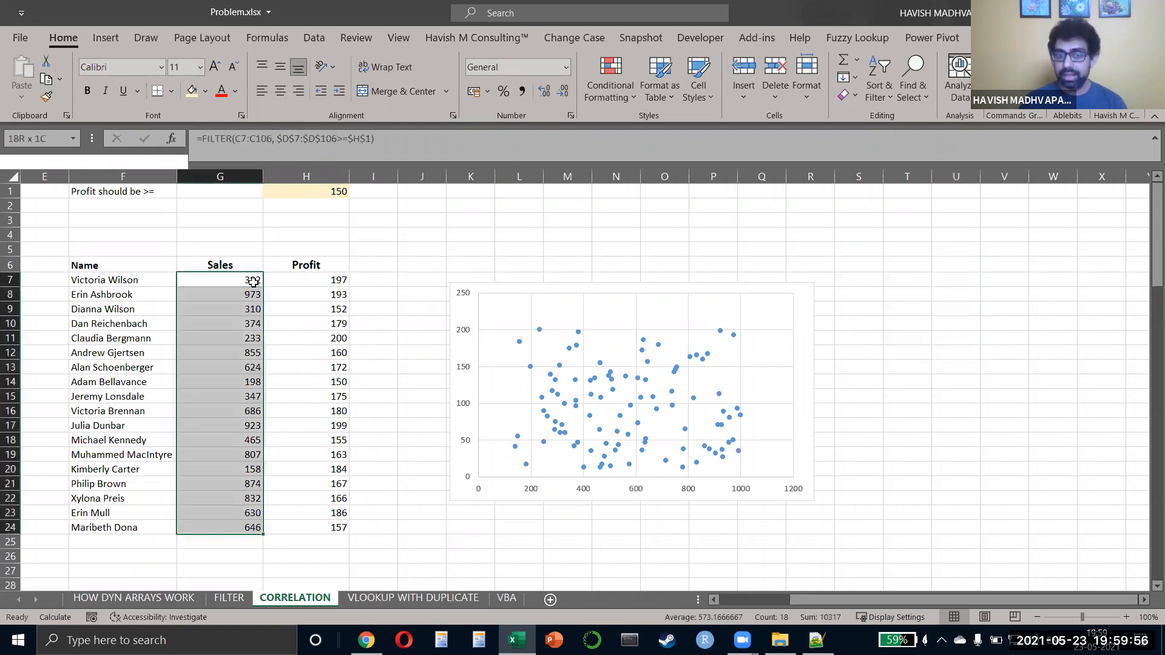
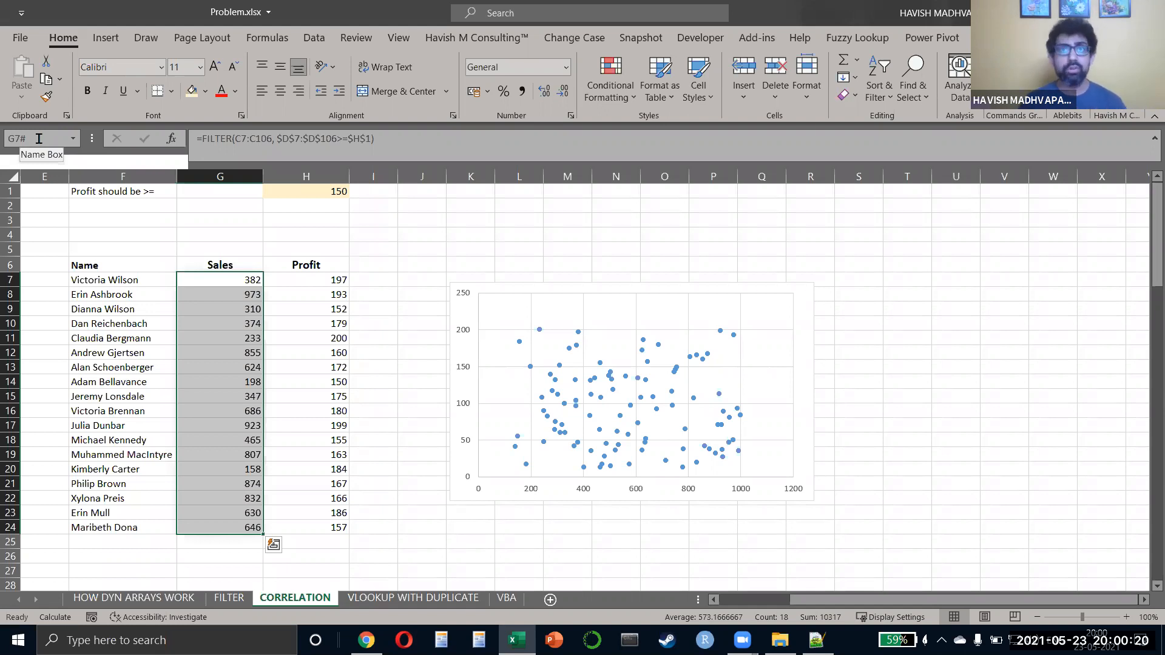
Step: Try the spill reference =F7# in T7 and clear it again
click(905, 286)
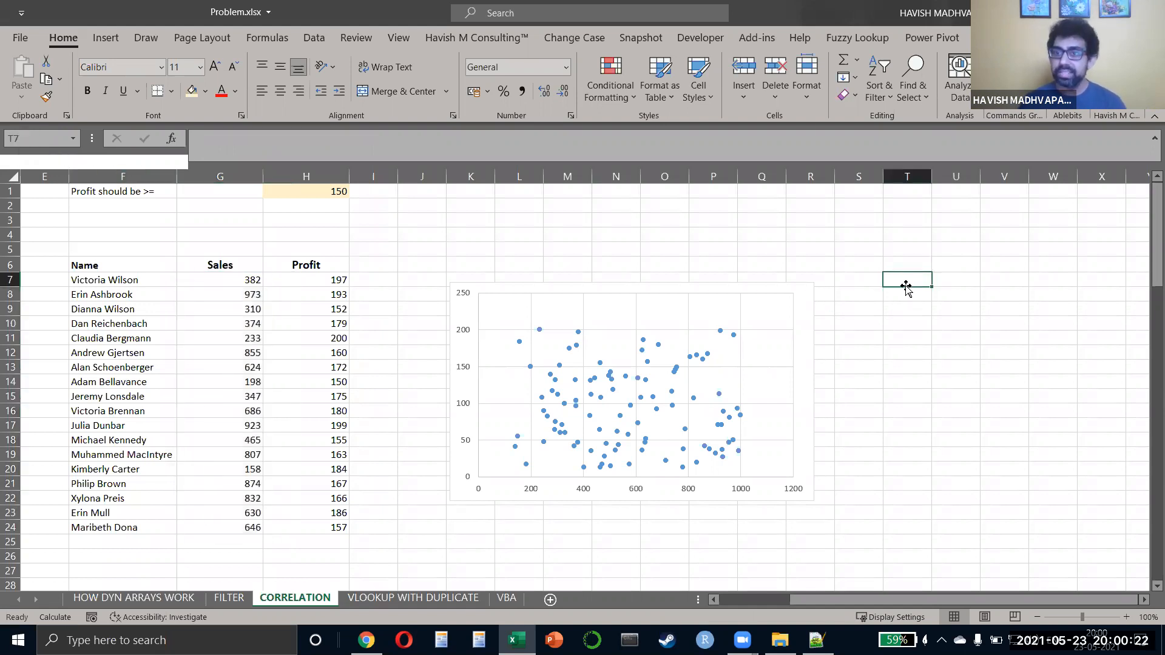
text(=f7)
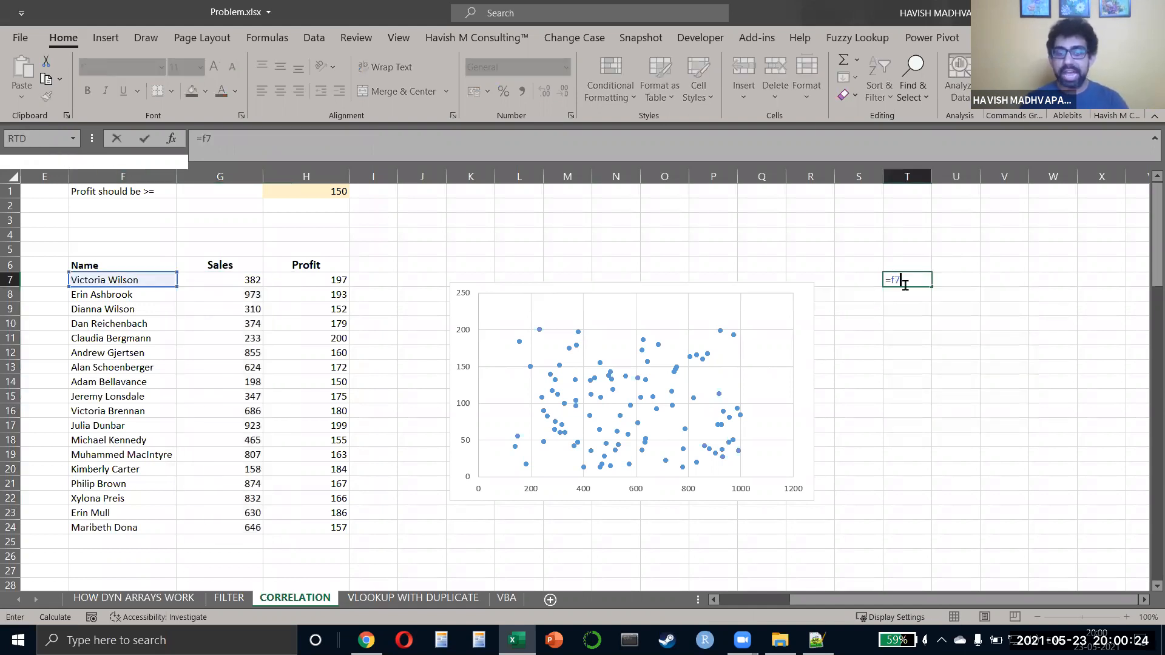
text(#)
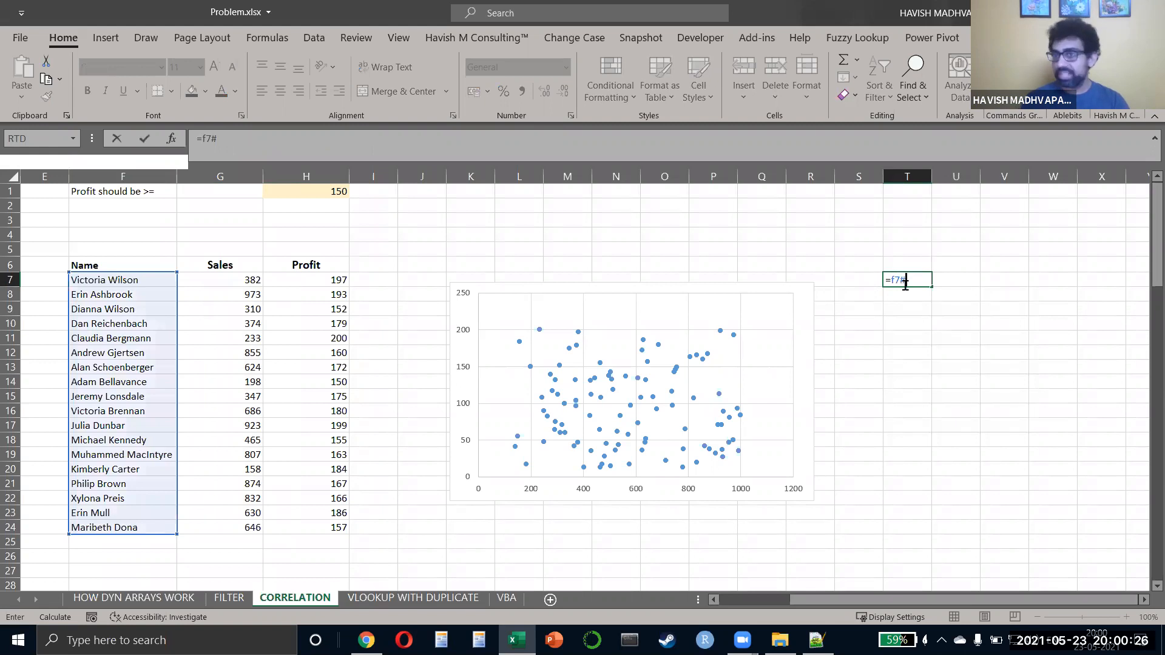
key(BackSpace)
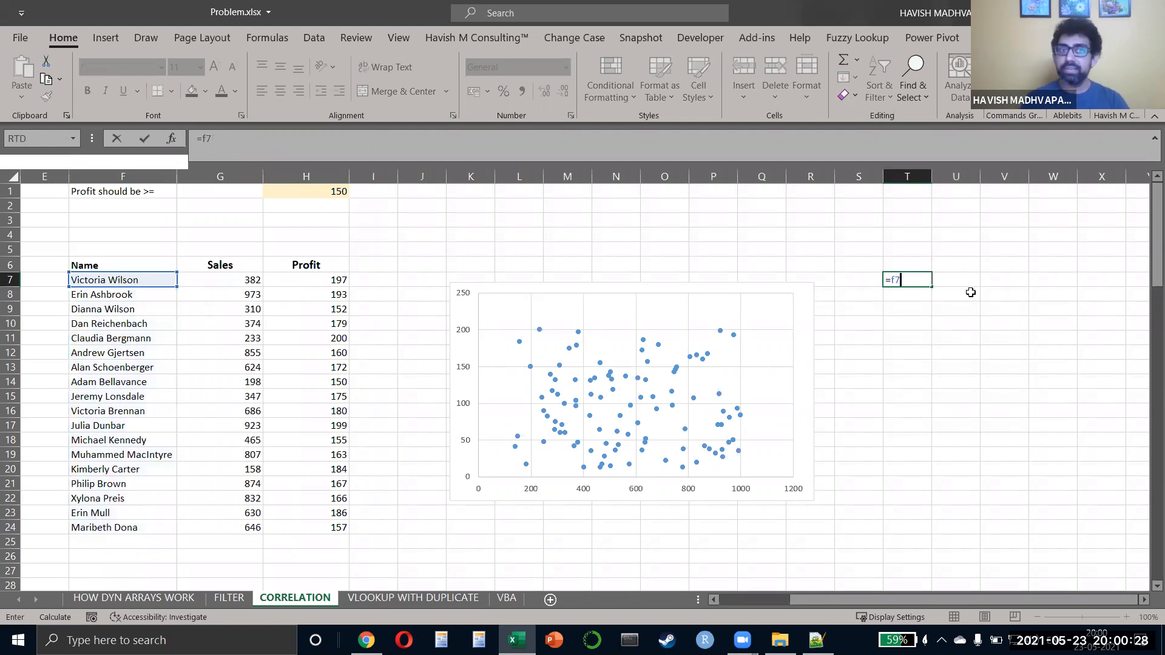
text(#)
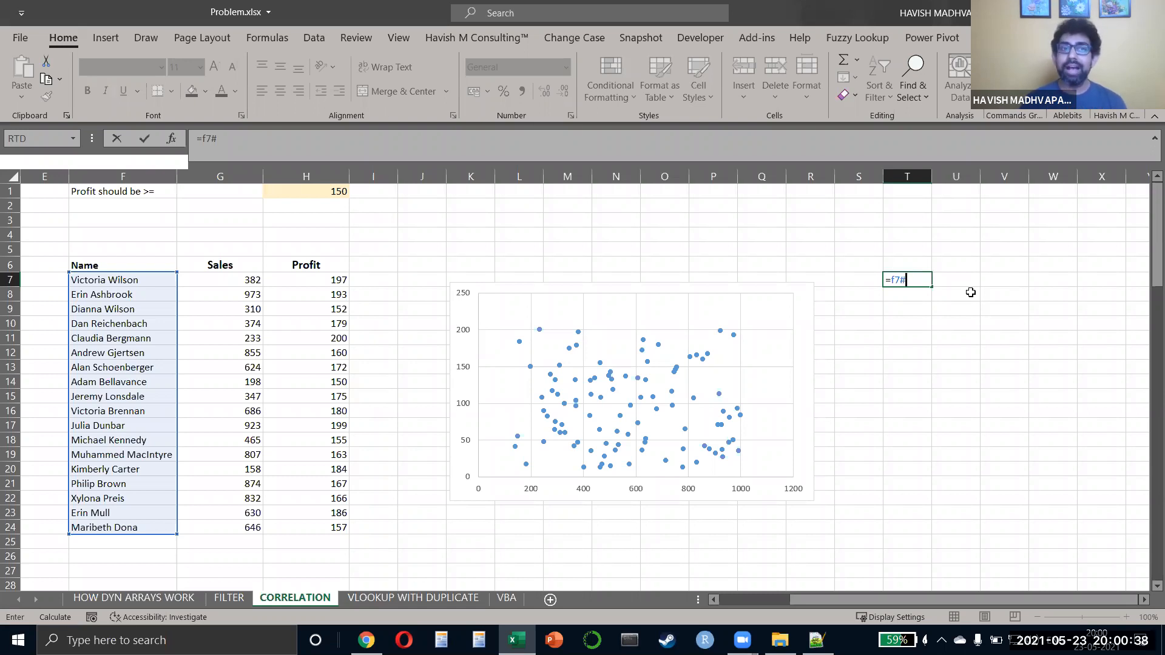
key(Return)
key(Up)
key(ctrl+shift+Down)
key(Delete)
Step: Return to G7 and delete the existing defined names Profit and Sales from the workbook
key(Left)
key(Left)
key(Left)
key(Left)
key(Left)
key(Left)
key(Left)
key(Left)
key(Left)
key(Left)
key(Left)
key(Left)
key(Left)
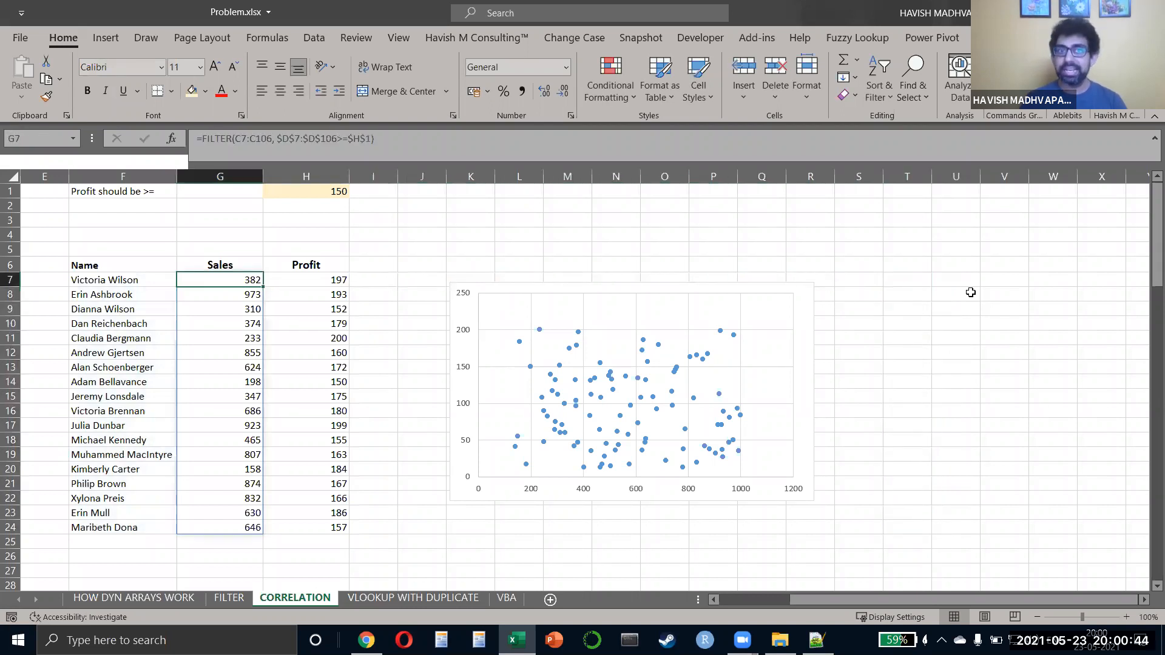
click(282, 38)
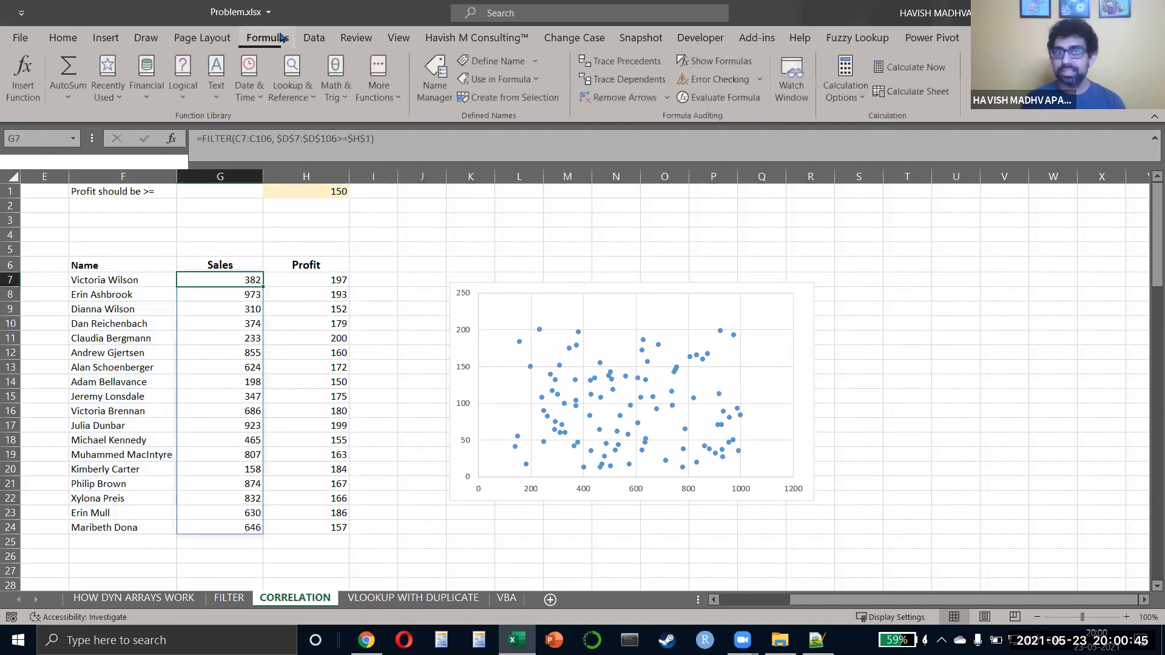
click(435, 76)
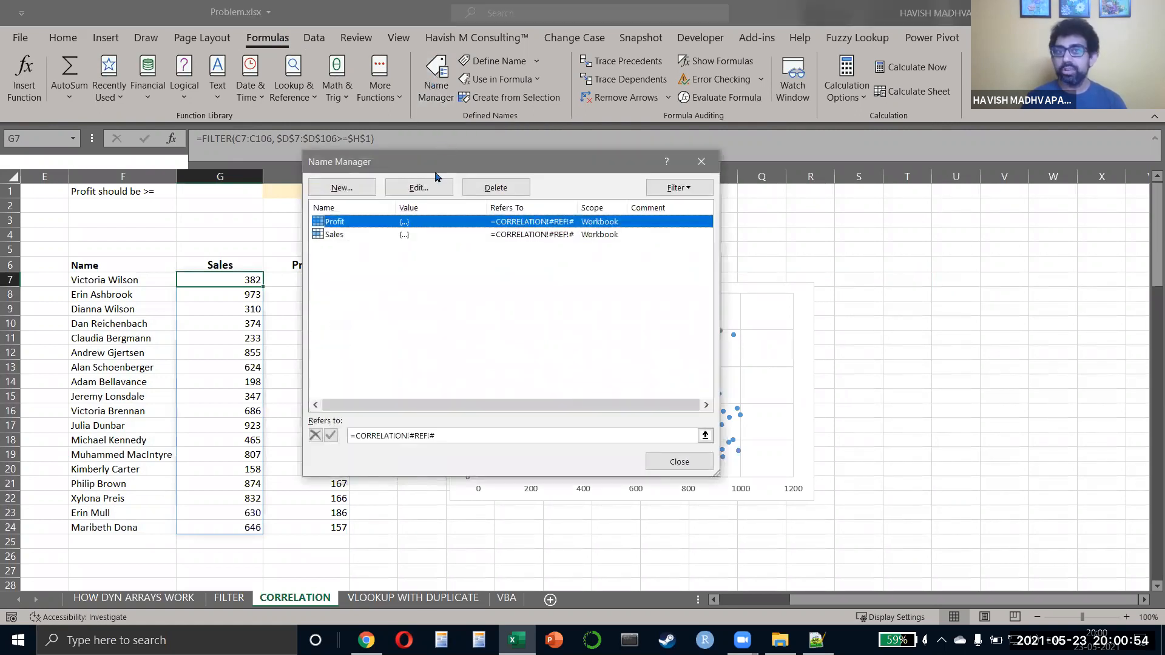
shift+click(395, 236)
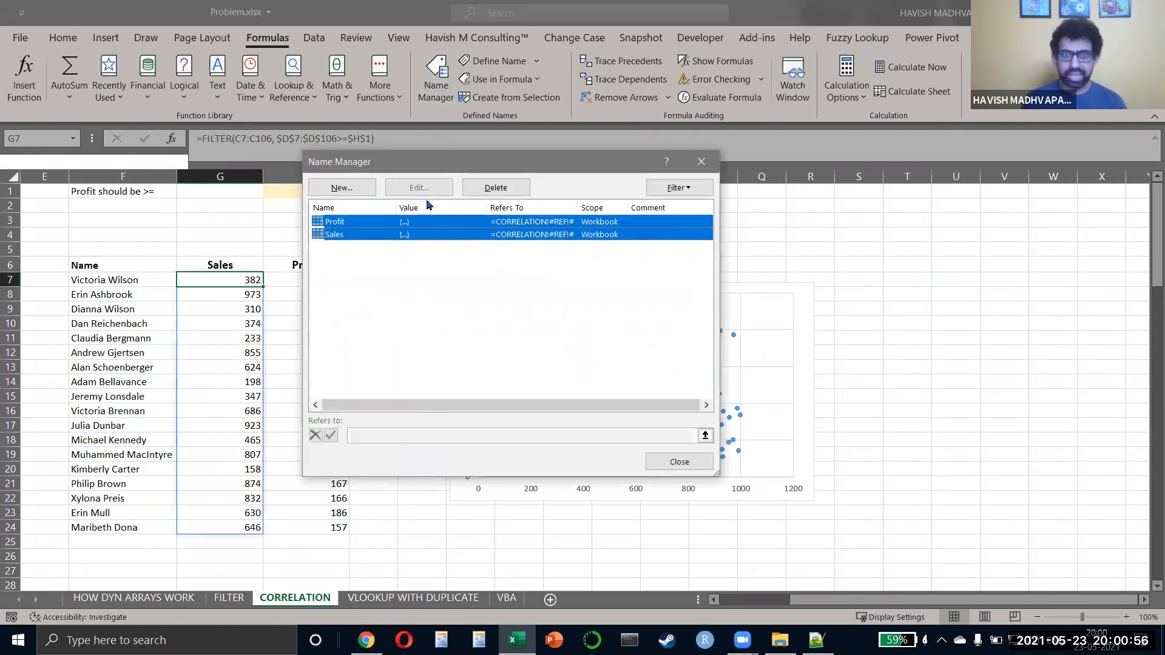
click(495, 188)
key(Return)
Step: Define a workbook-scoped name Sales that refers to the spill range =CORRELATION!$G$7#
click(341, 188)
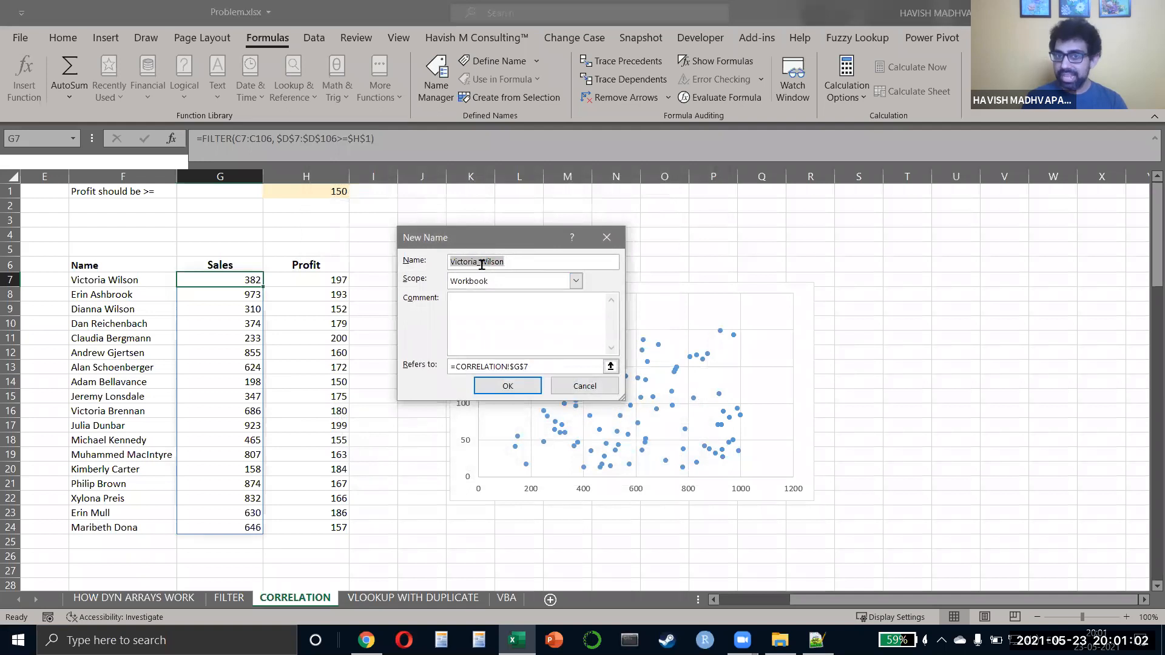
text(Sales)
key(Tab)
key(Tab)
key(Tab)
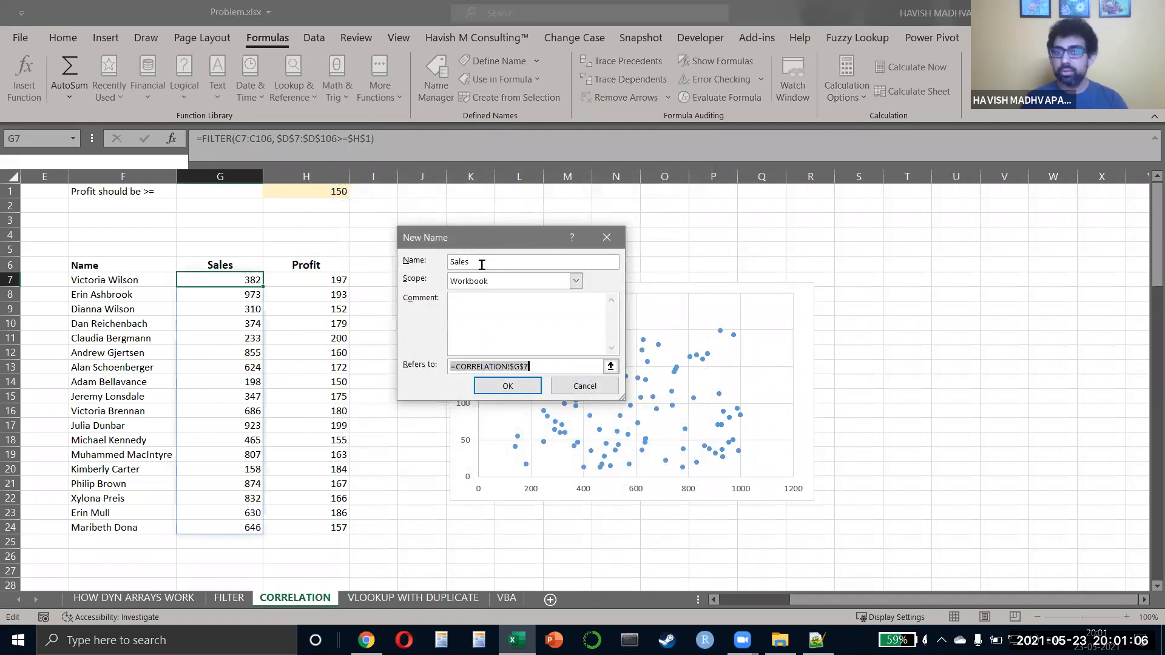
key(F2)
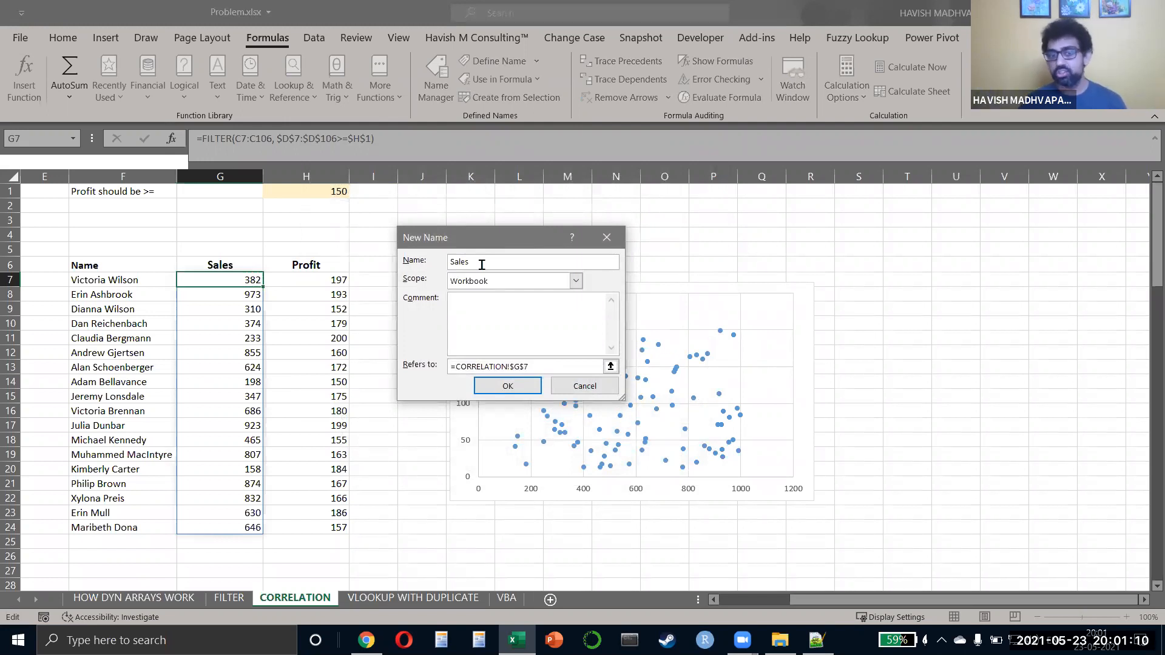
text(#)
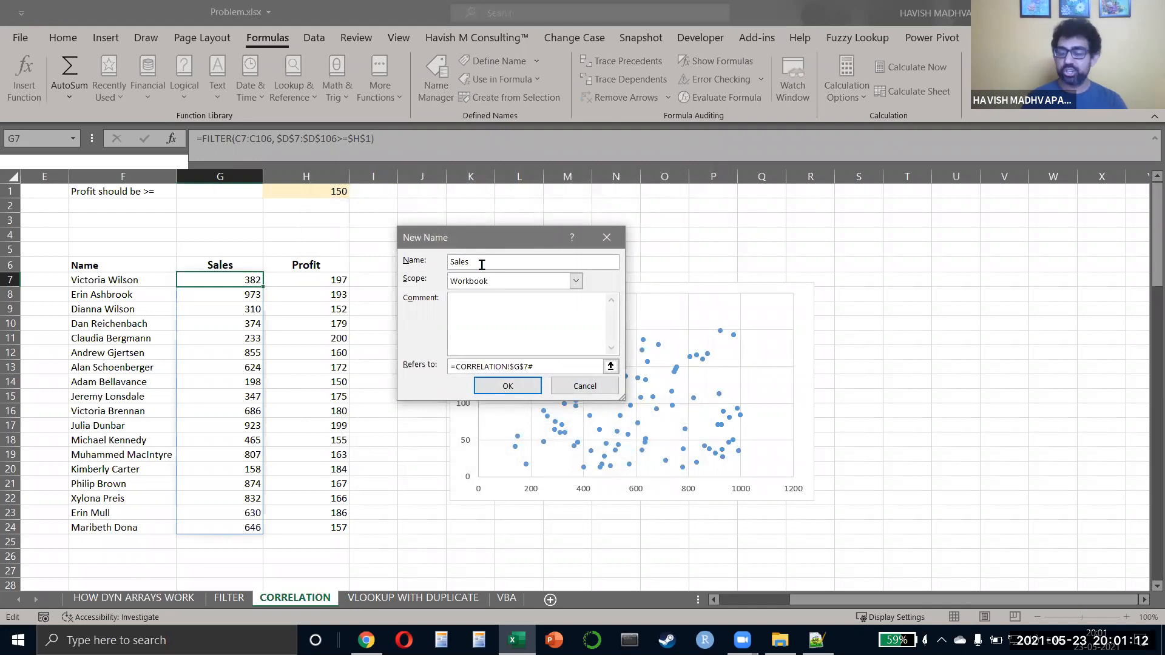
click(484, 390)
Step: Define a second workbook-scoped name Profit referring to =CORRELATION!$H$7# and close the Name Manager
key(alt+n)
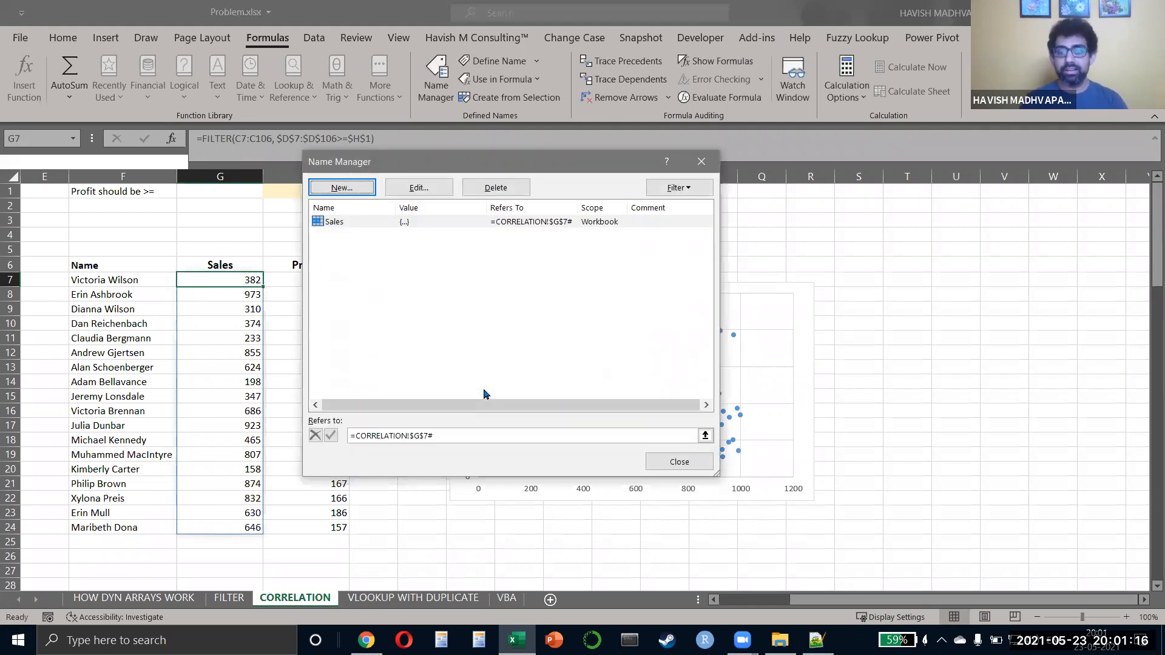
text(Profit)
key(Tab)
key(Tab)
key(Tab)
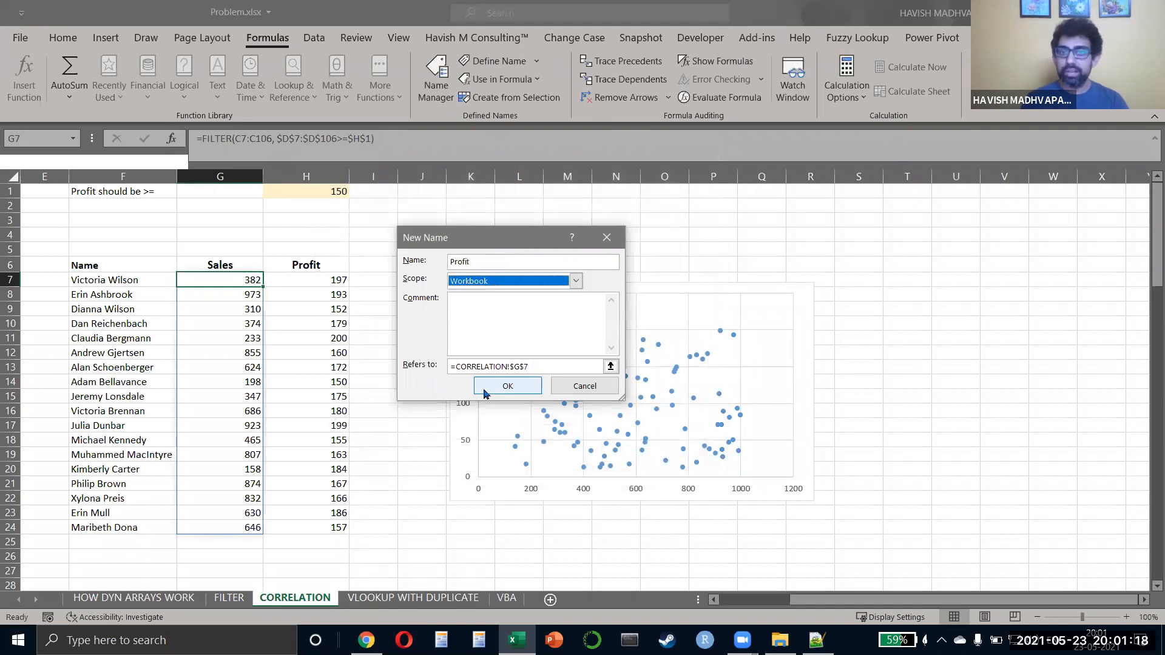
key(F2)
key(Left)
key(Left)
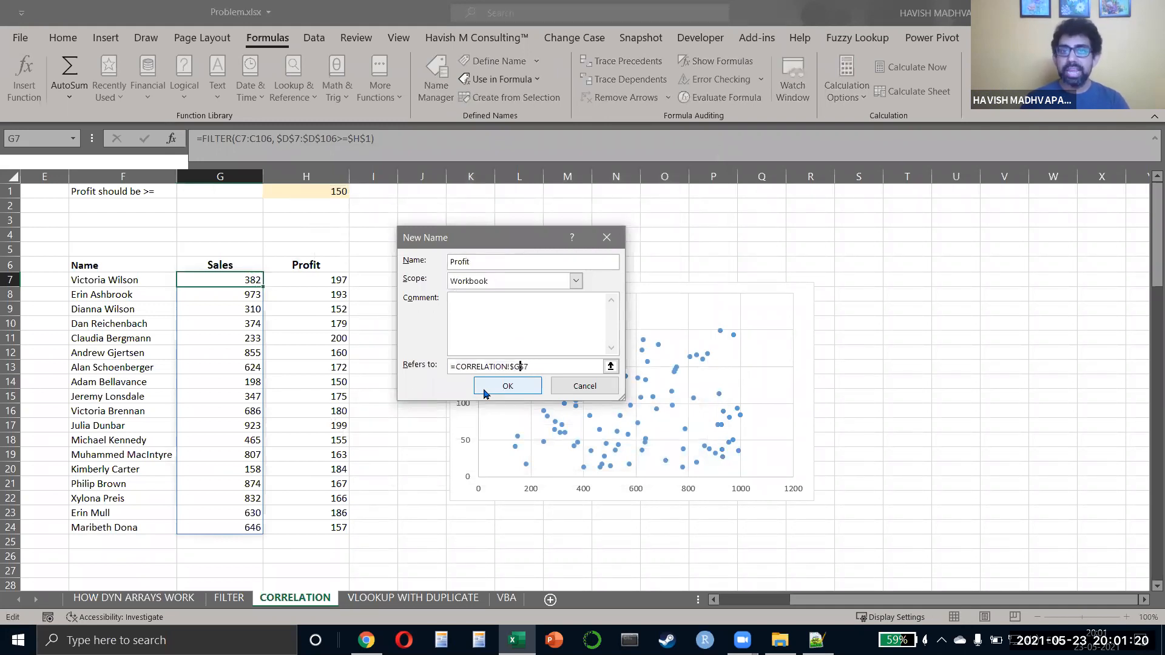
key(BackSpace)
text(H)
key(End)
text(#)
click(507, 386)
key(Escape)
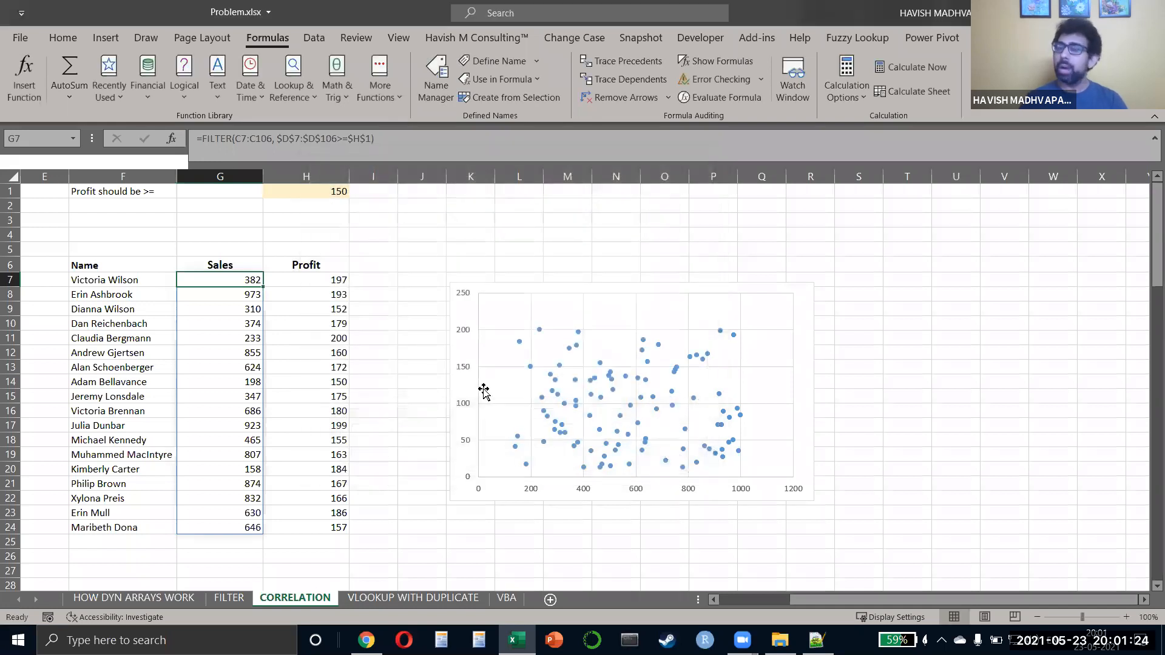
Step: Test the defined name by entering =Sales in cell U7, beyond the scatter chart
key(Right)
key(Right)
key(Right)
key(Right)
key(Right)
key(Right)
key(Right)
key(Right)
key(Right)
key(Right)
key(Right)
key(Right)
key(Right)
key(Right)
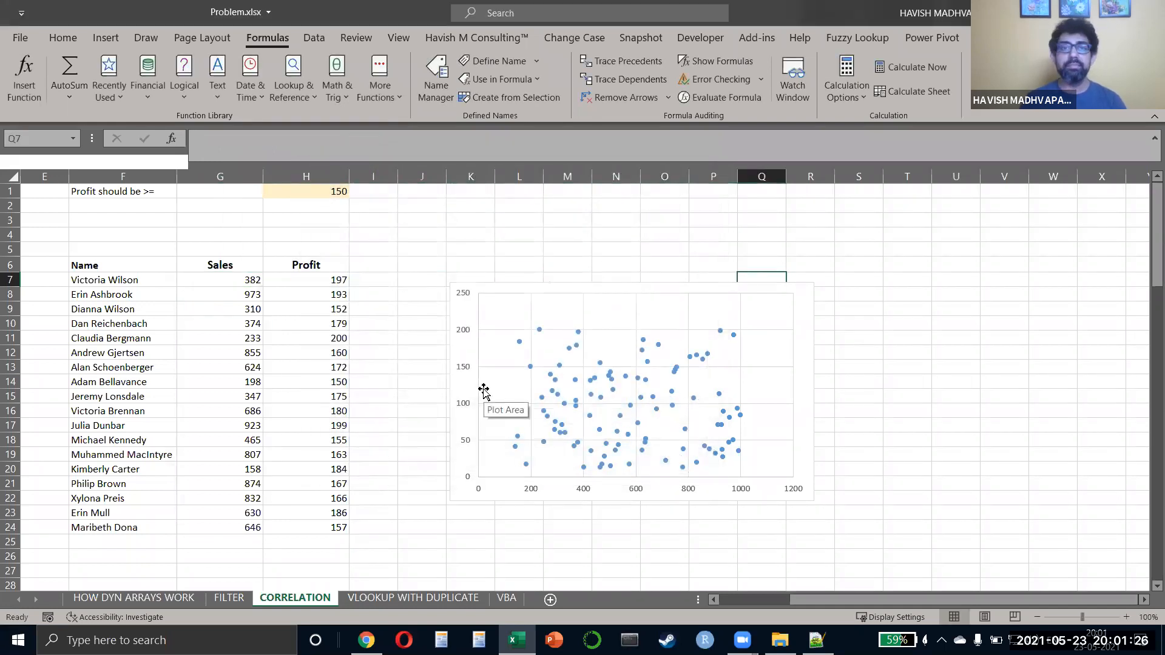
text(=sales)
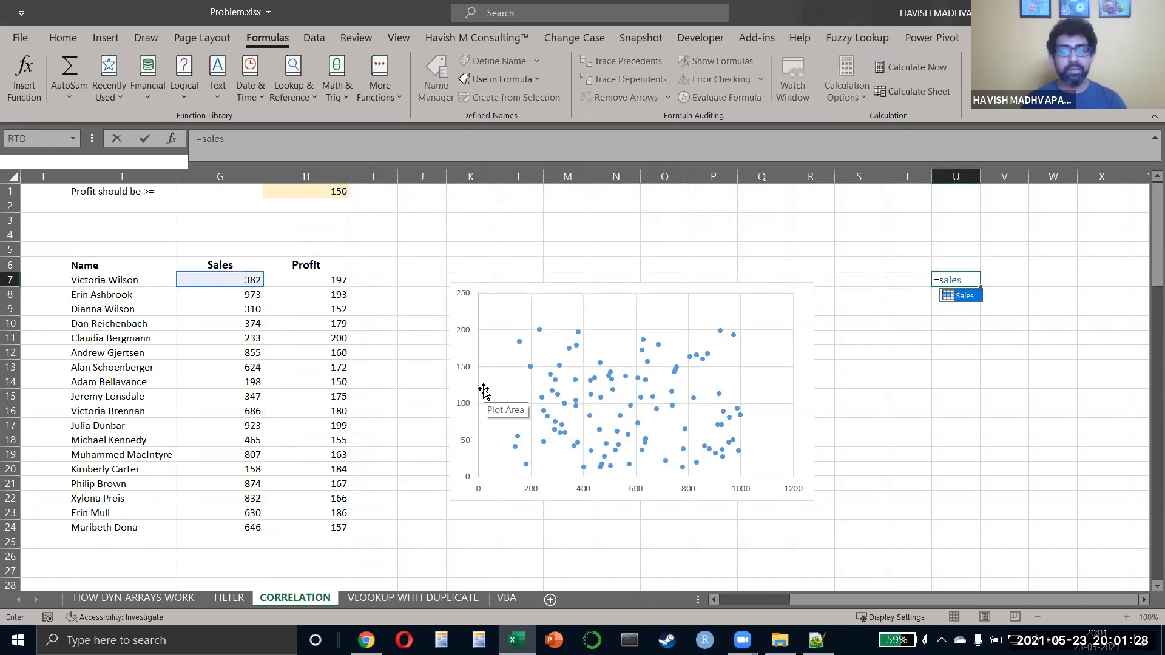
key(Return)
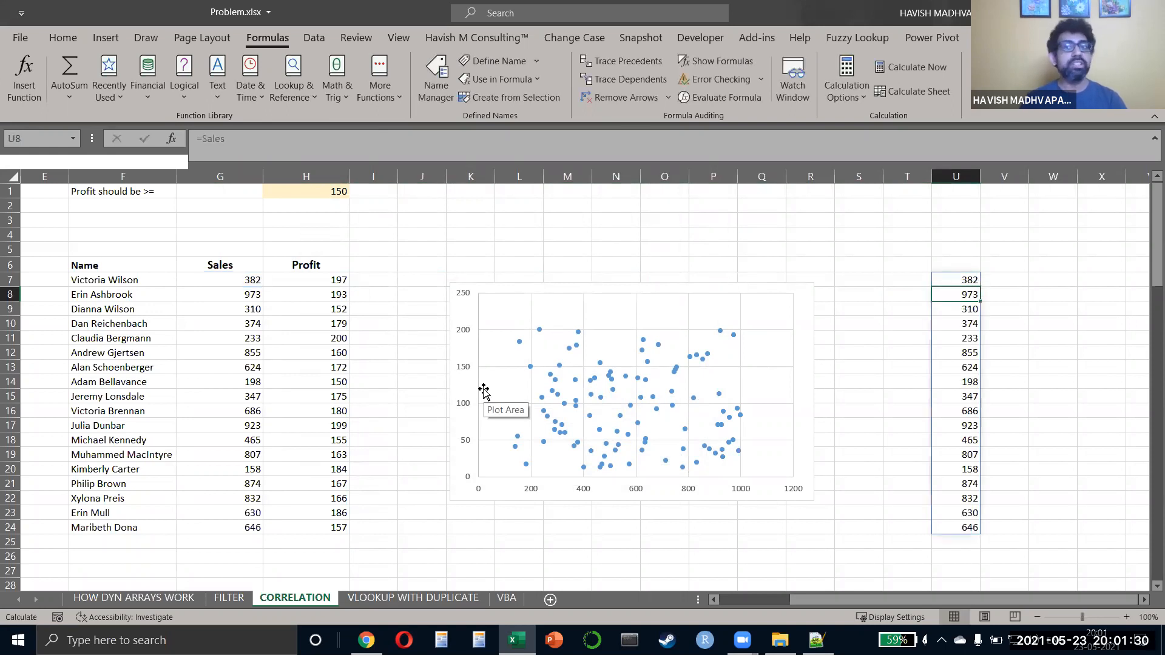
Step: Replace the formula in U7 with a SUM of the Sales defined name
key(Up)
key(F2)
key(Escape)
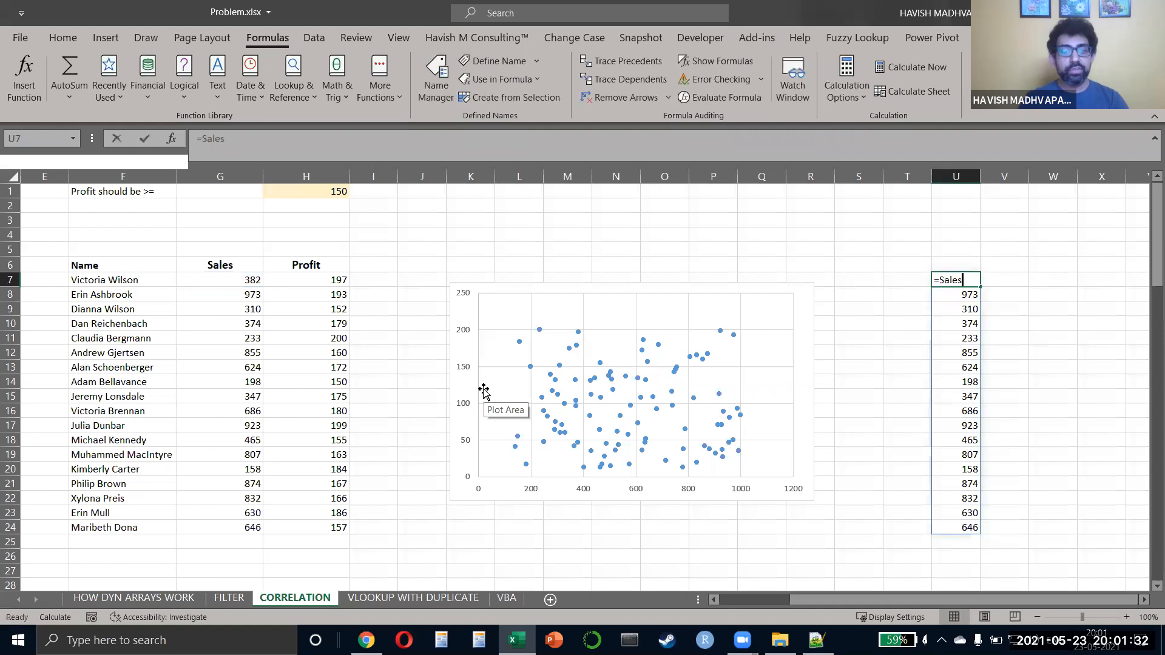
text(=SUM(Sales)
key(Tab)
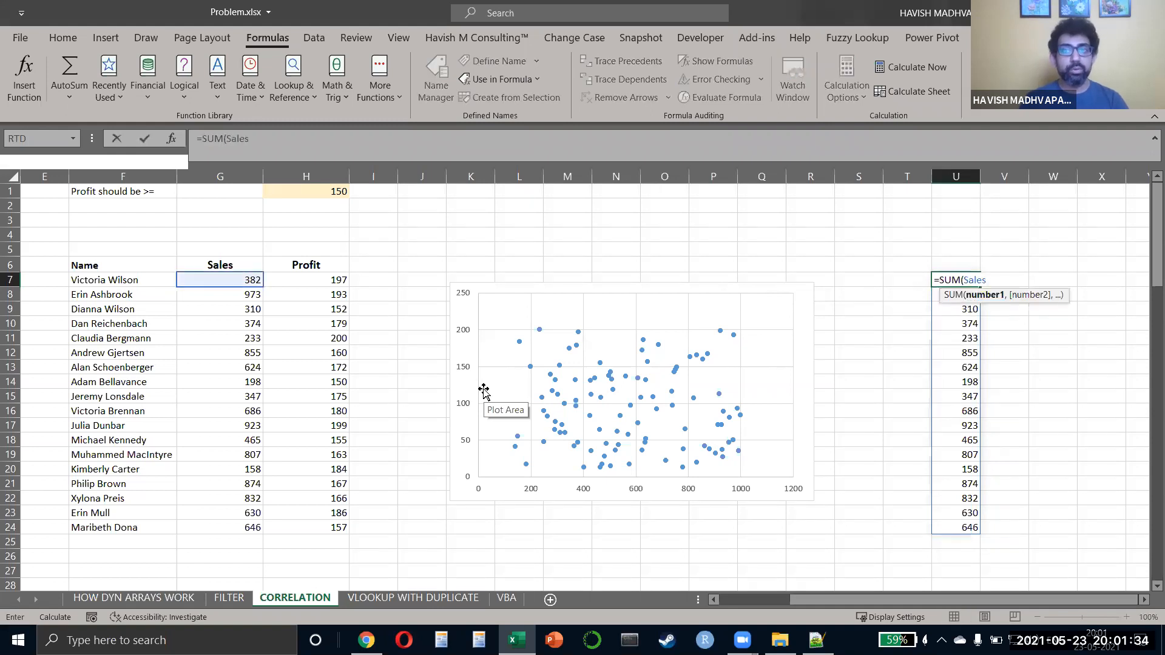
Step: Complete the test formula =SUM(Sales) in cell U7 and clear the cell
key(ctrl+Return)
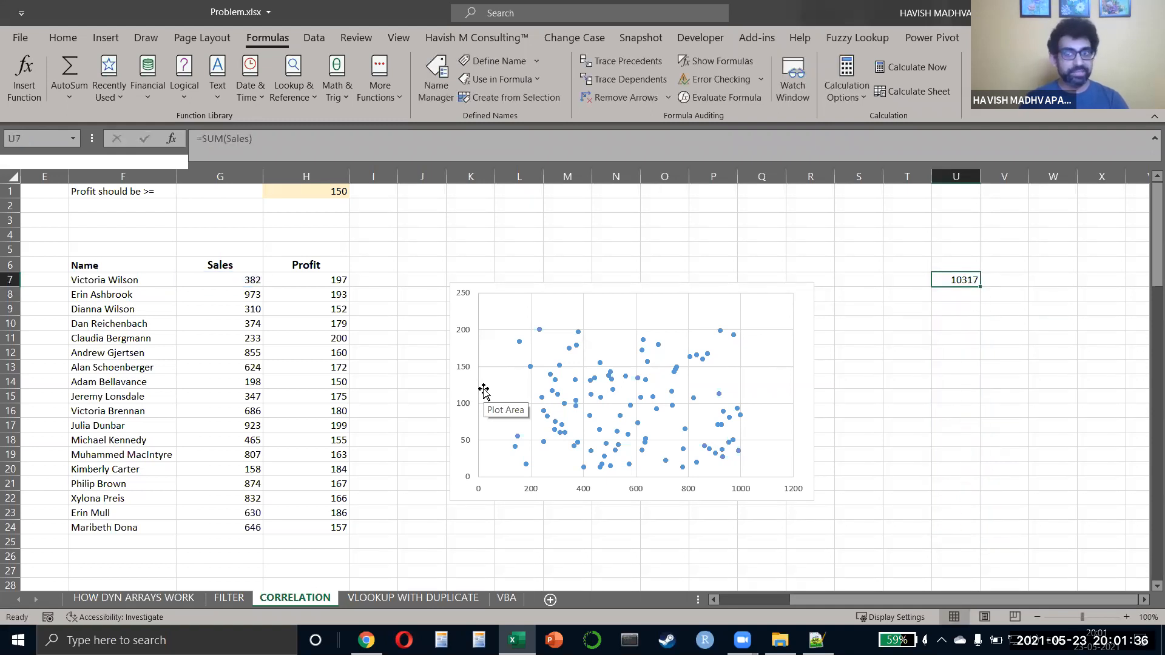
key(F2)
key(Escape)
key(Delete)
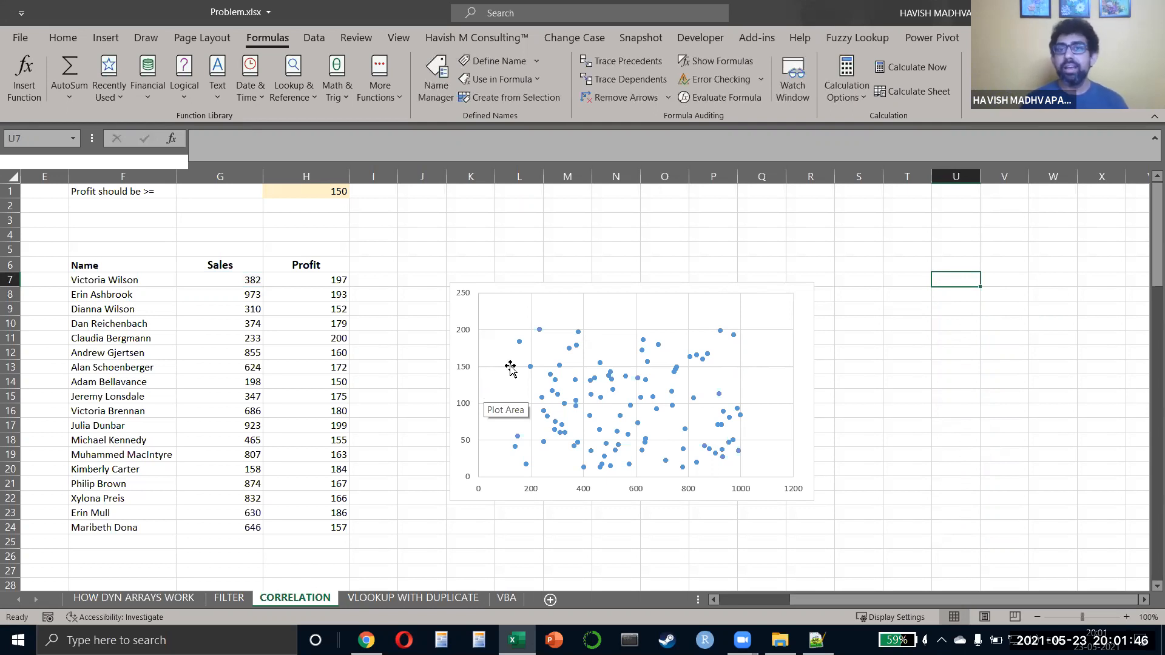
Step: Open the scatter chart's data source and its Profit series for editing
click(573, 279)
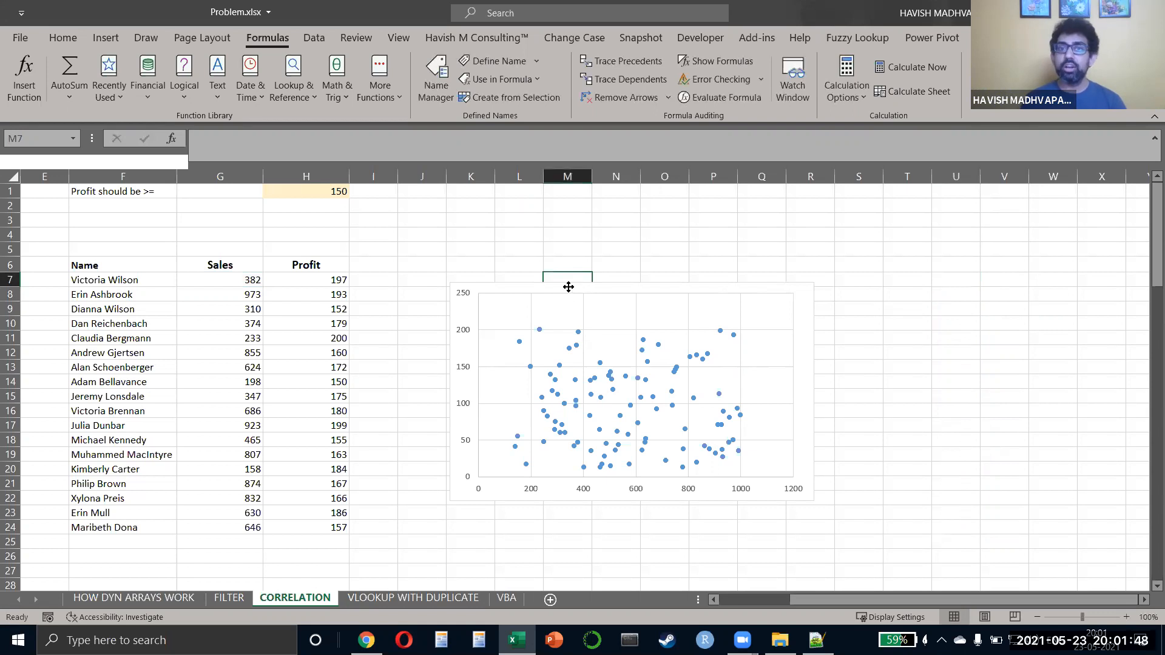
click(569, 290)
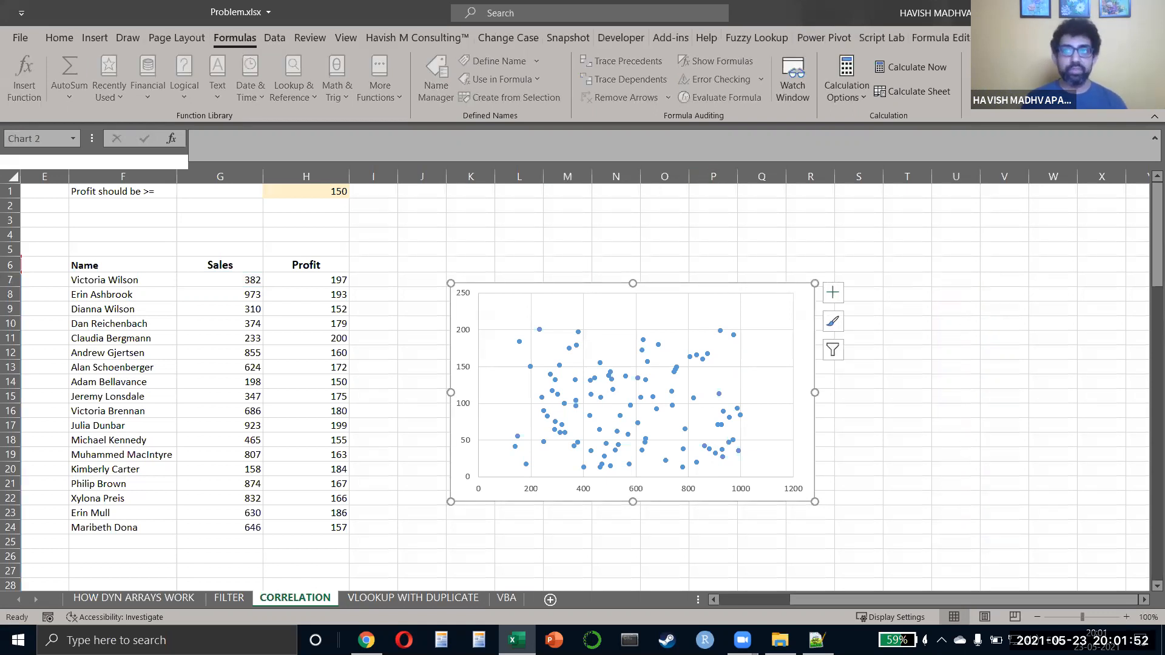
click(1020, 38)
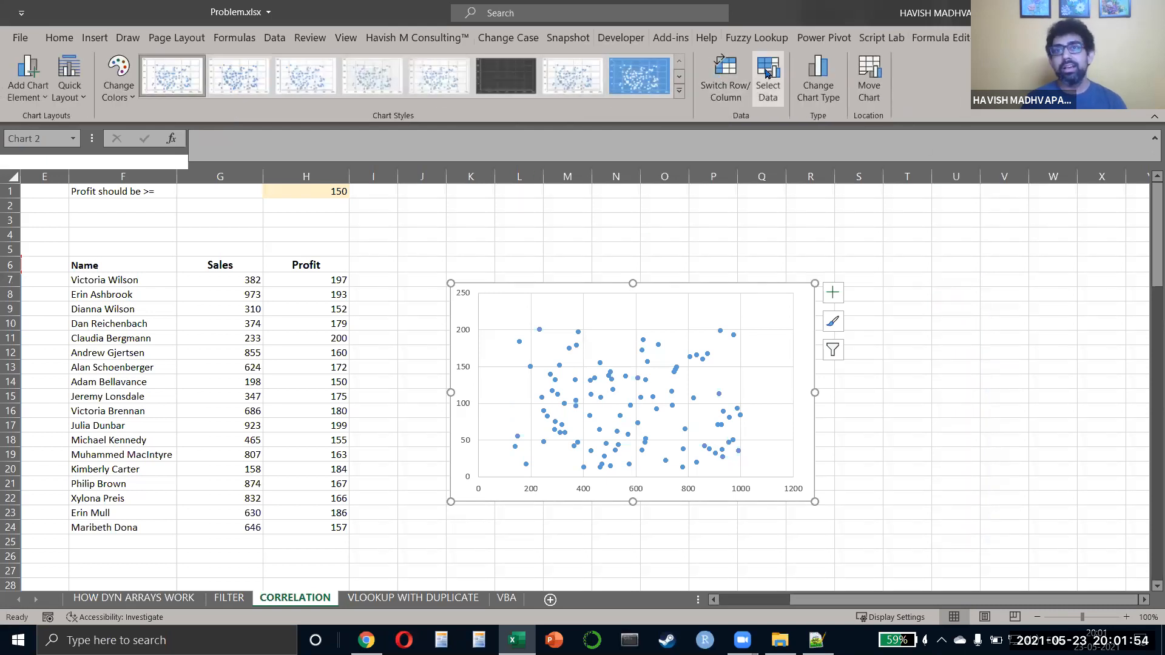
click(768, 74)
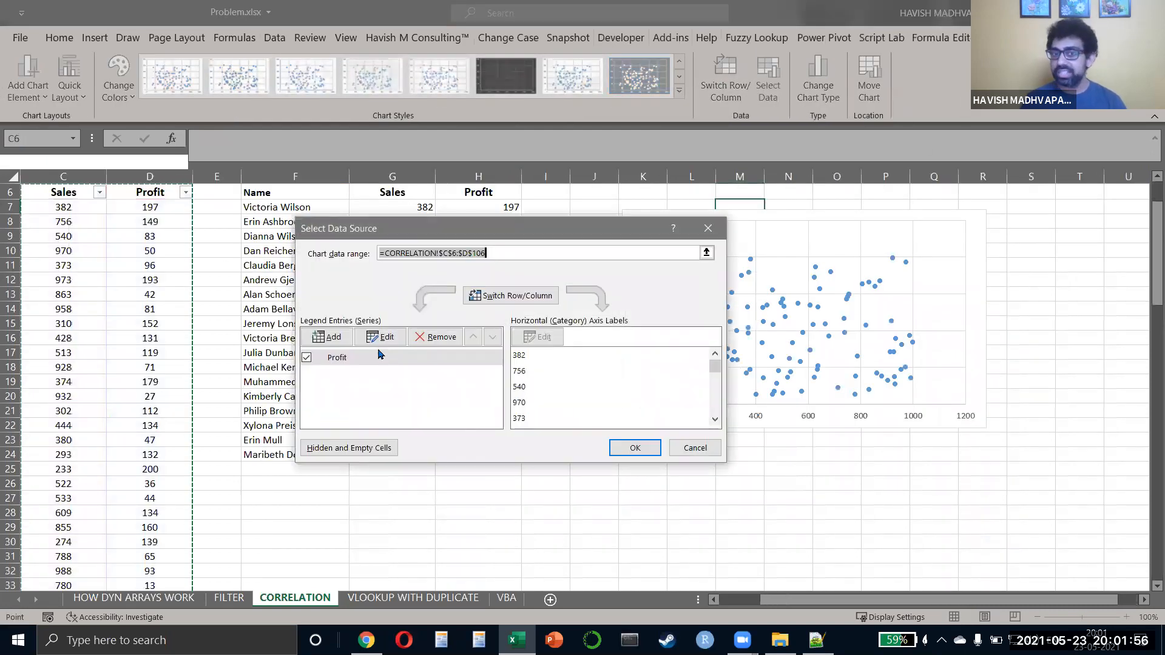
click(384, 338)
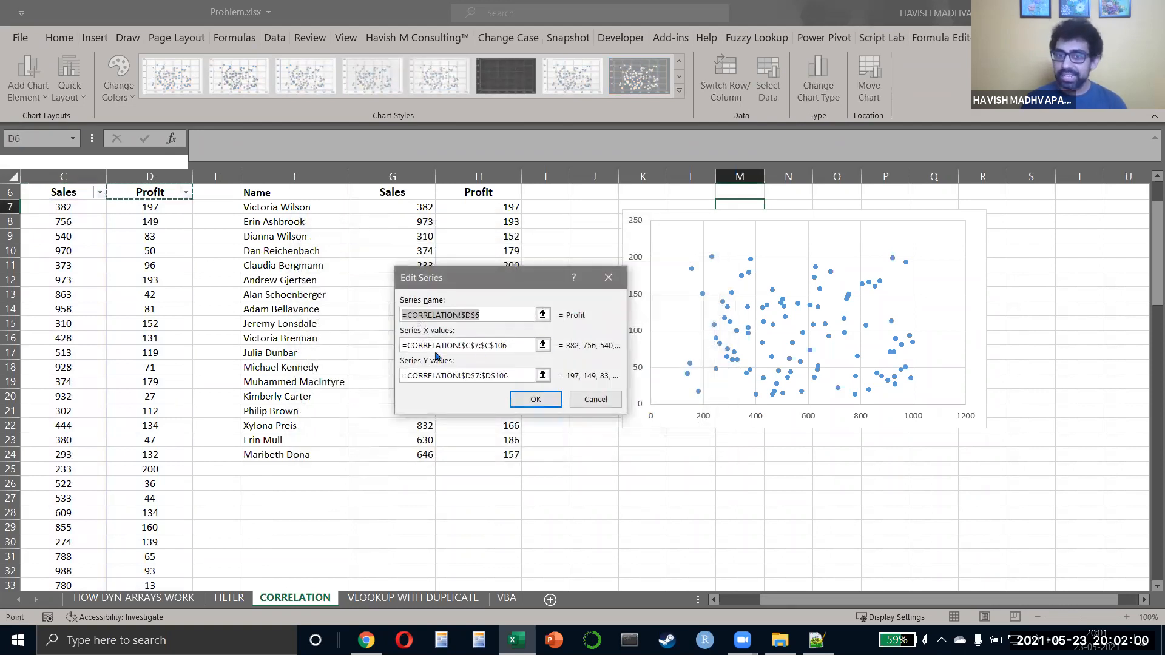
Step: Set the series X values to =CORRELATION!Profit
click(516, 343)
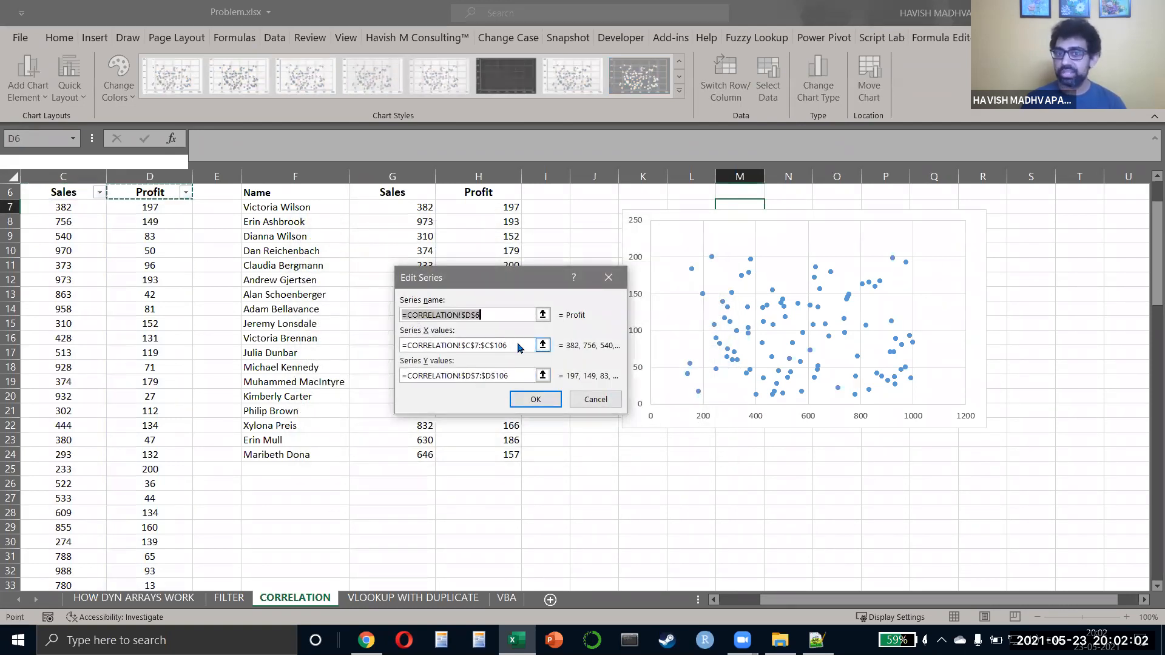
scroll(515, 344, down, 1)
key(BackSpace)
key(BackSpace)
key(BackSpace)
key(BackSpace)
key(BackSpace)
key(BackSpace)
key(BackSpace)
key(BackSpace)
key(BackSpace)
key(BackSpace)
key(BackSpace)
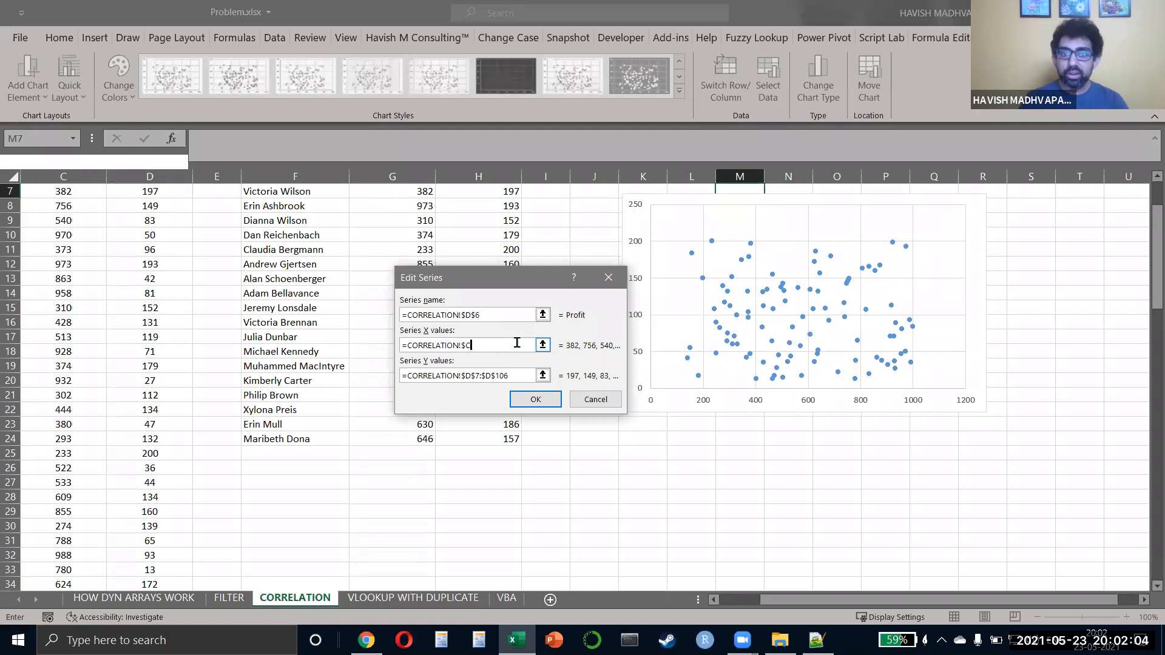
text(Profit)
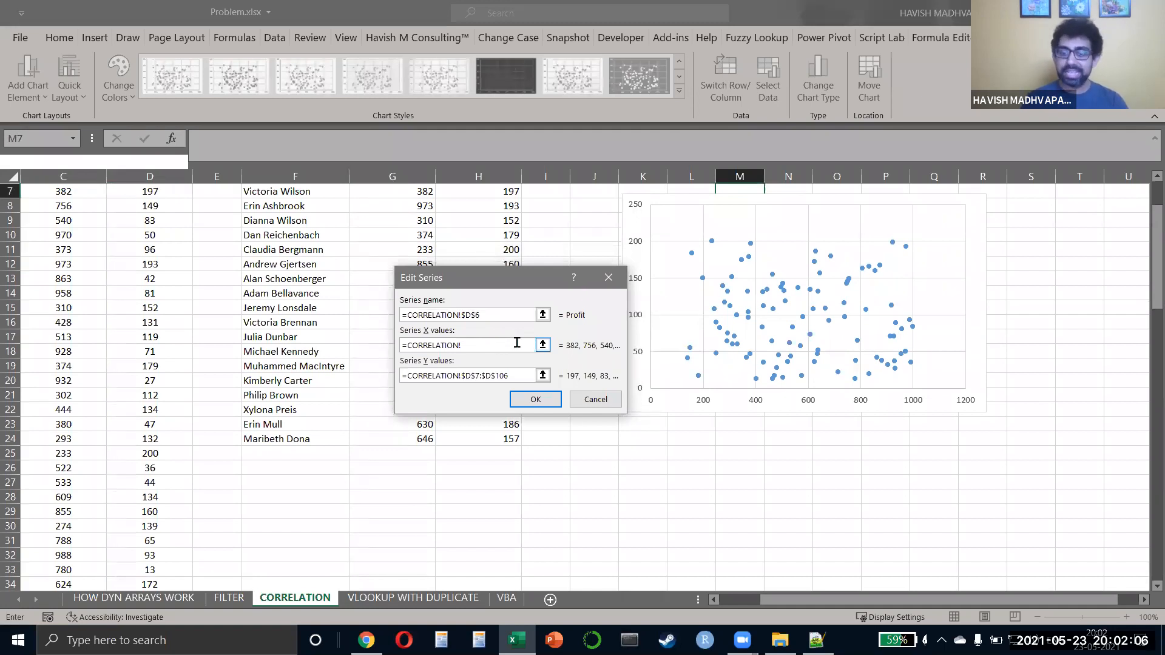
Step: Set the series Y values to =CORRELATION!Sales and apply the chart's new data source
key(Tab)
key(F2)
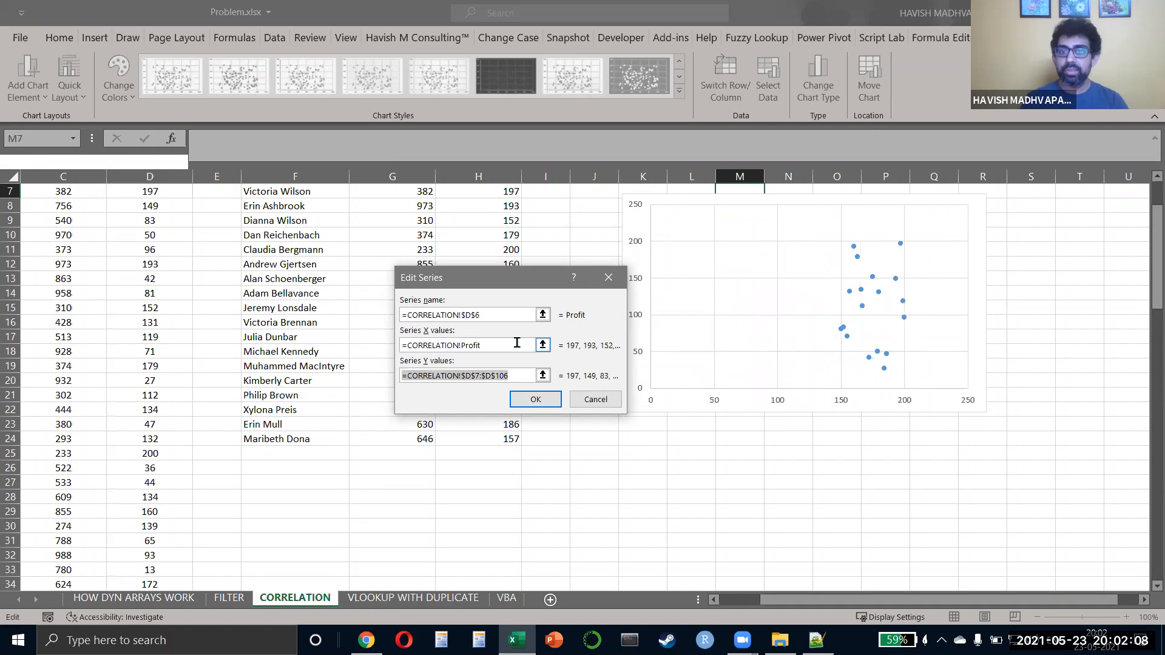
key(BackSpace)
key(BackSpace)
key(BackSpace)
key(BackSpace)
key(BackSpace)
key(BackSpace)
key(BackSpace)
key(BackSpace)
key(BackSpace)
key(BackSpace)
key(BackSpace)
text(Sales)
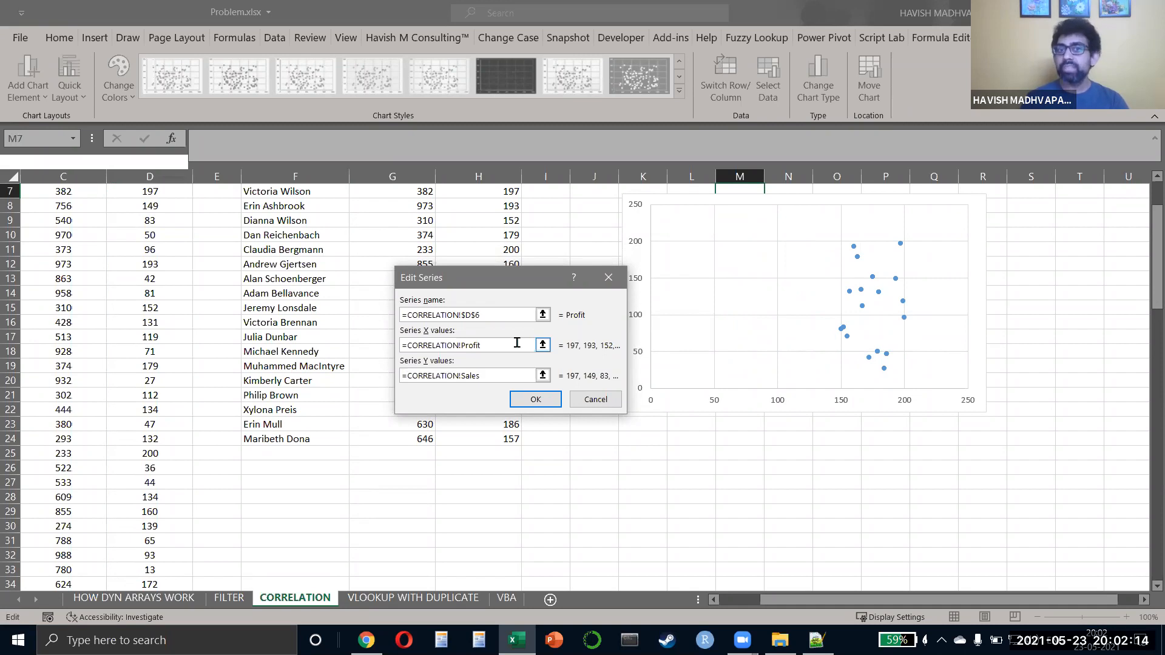
key(Return)
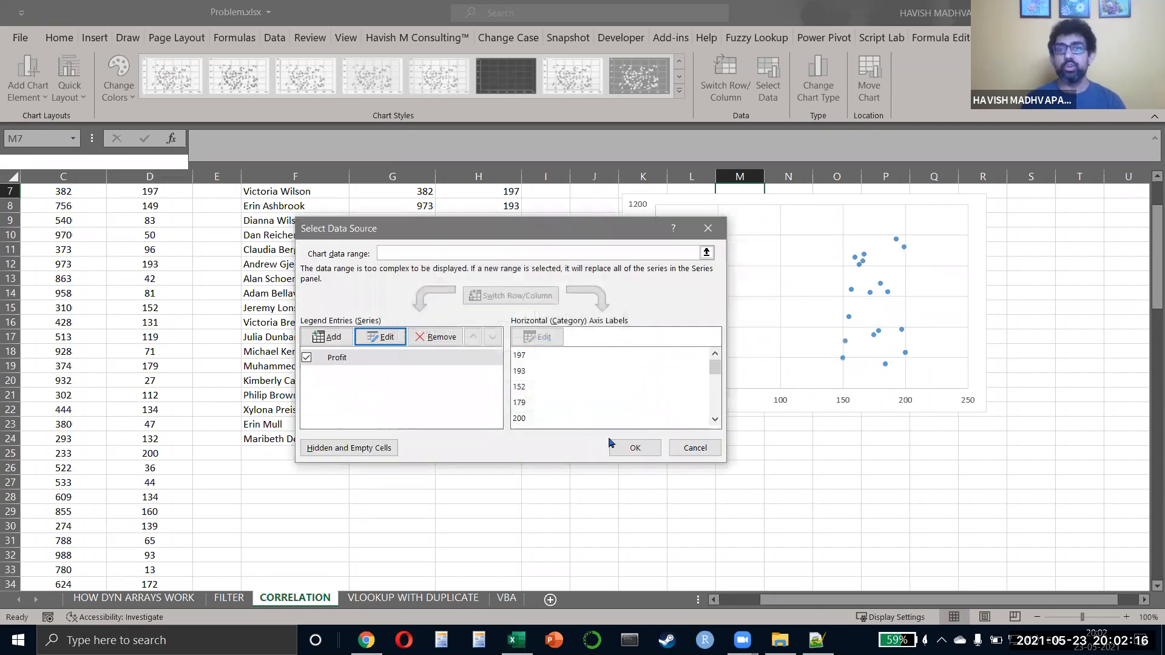
click(645, 449)
Step: Test the dynamic chart by setting the minimum-profit threshold in H1 to 0
scroll(643, 359, right, 1)
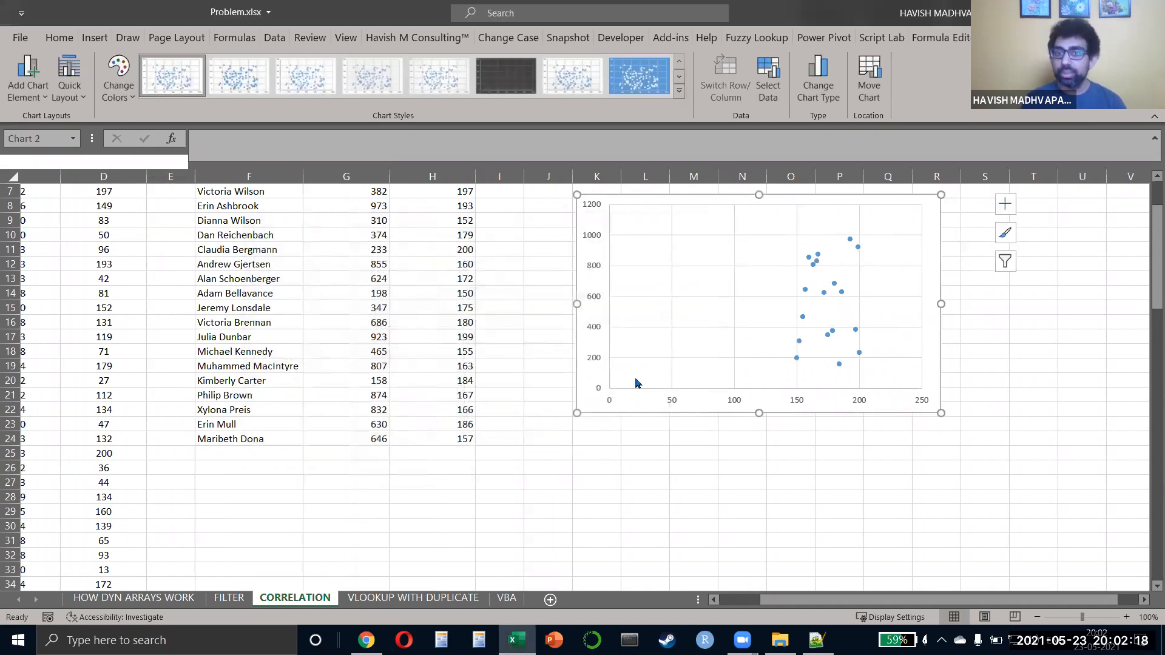
scroll(654, 373, up, 2)
scroll(654, 373, right, 1)
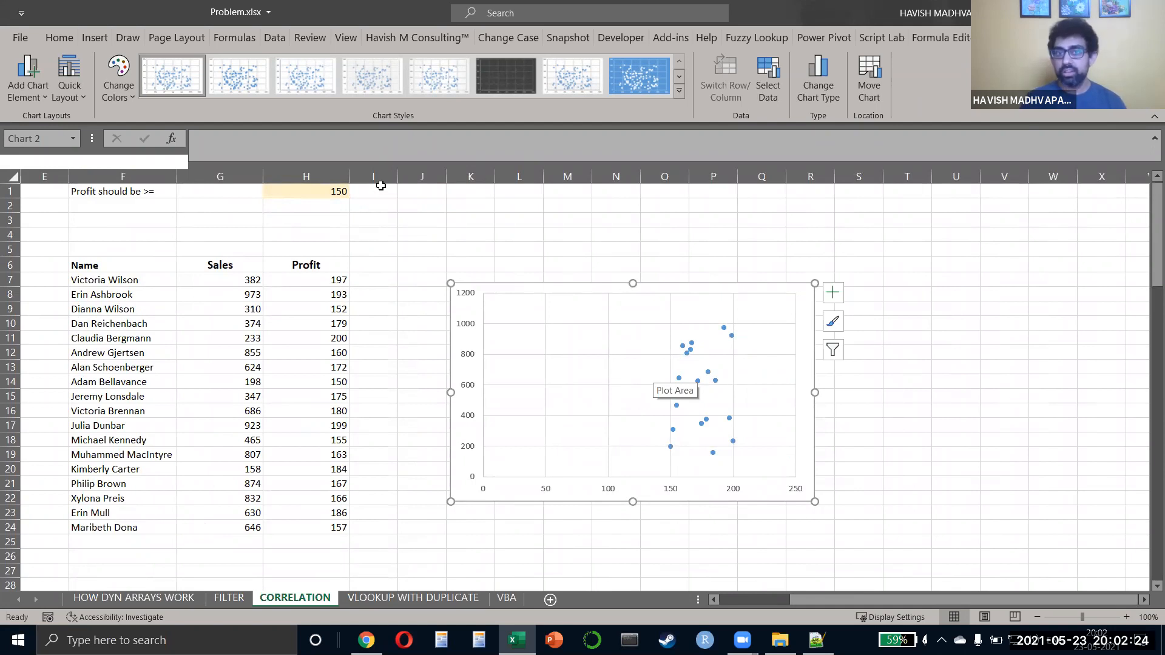
click(344, 194)
key(BackSpace)
key(Return)
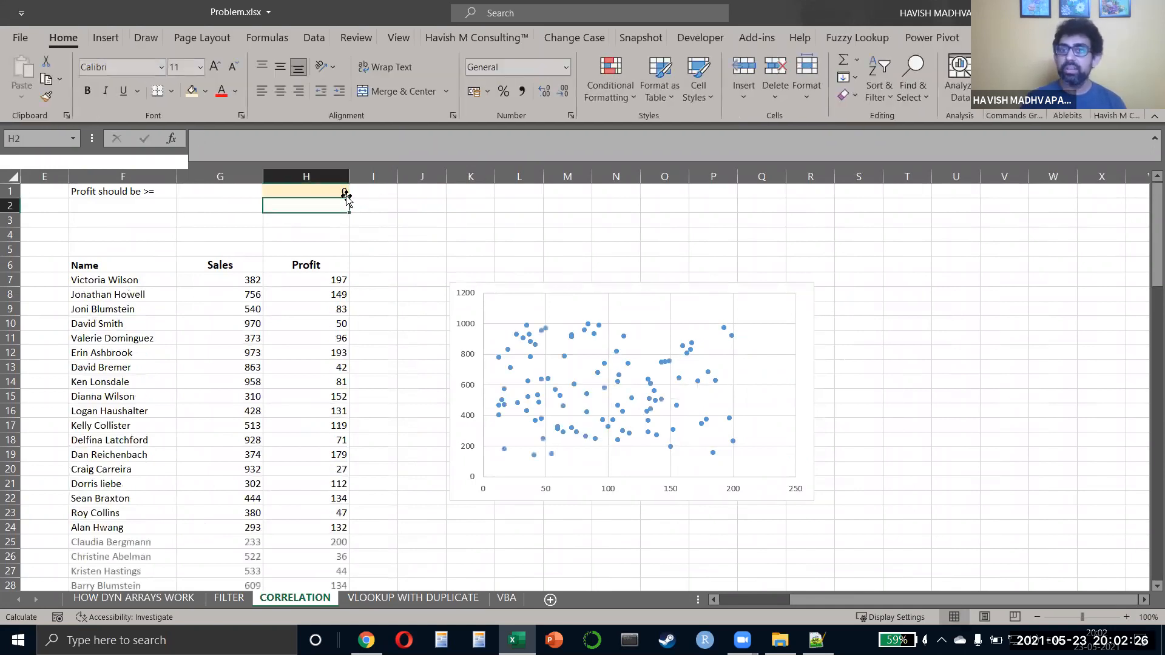
Step: Set the minimum-profit threshold in H1 to 100
click(345, 193)
text(100)
key(Return)
Step: Raise the minimum-profit threshold in H1 to 190
click(344, 193)
text(190)
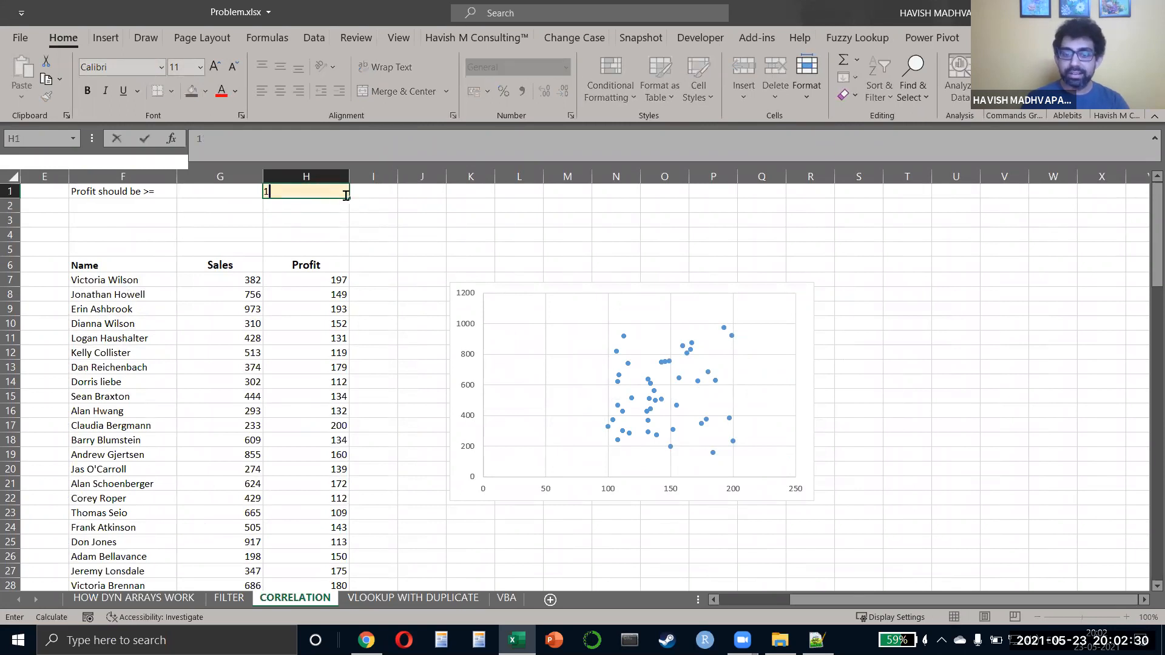
key(Return)
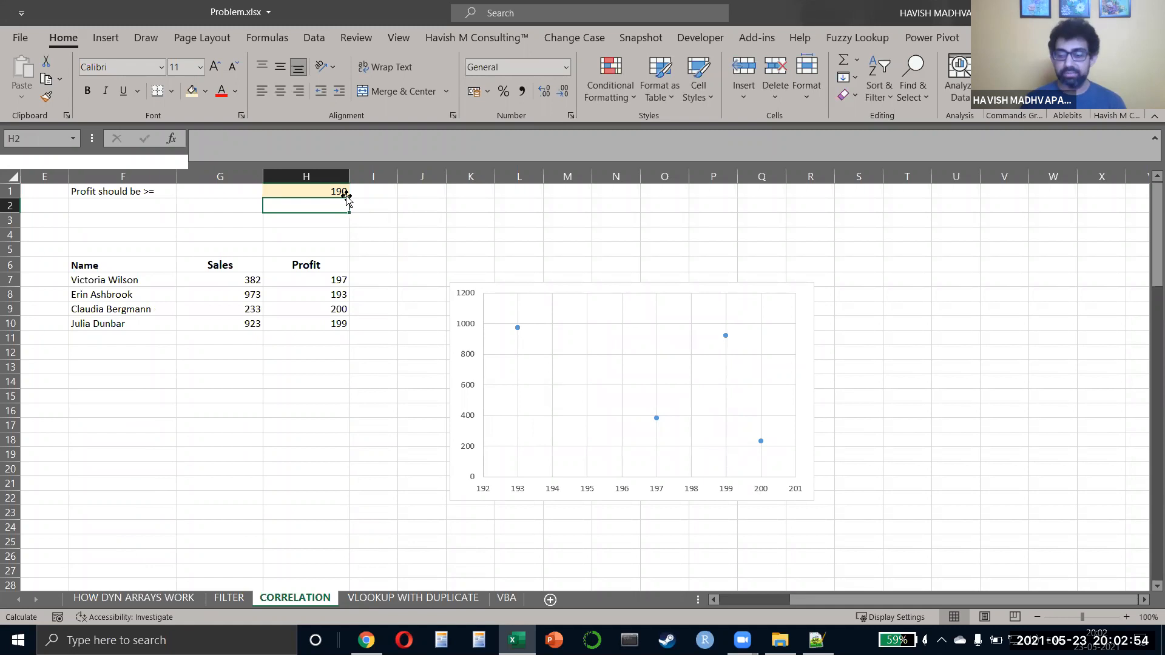
Step: Abandon a trial OFFSET formula in K1 and undo the last change to the profit threshold
key(Right)
key(Right)
key(Right)
key(Up)
key(F2)
text(=off)
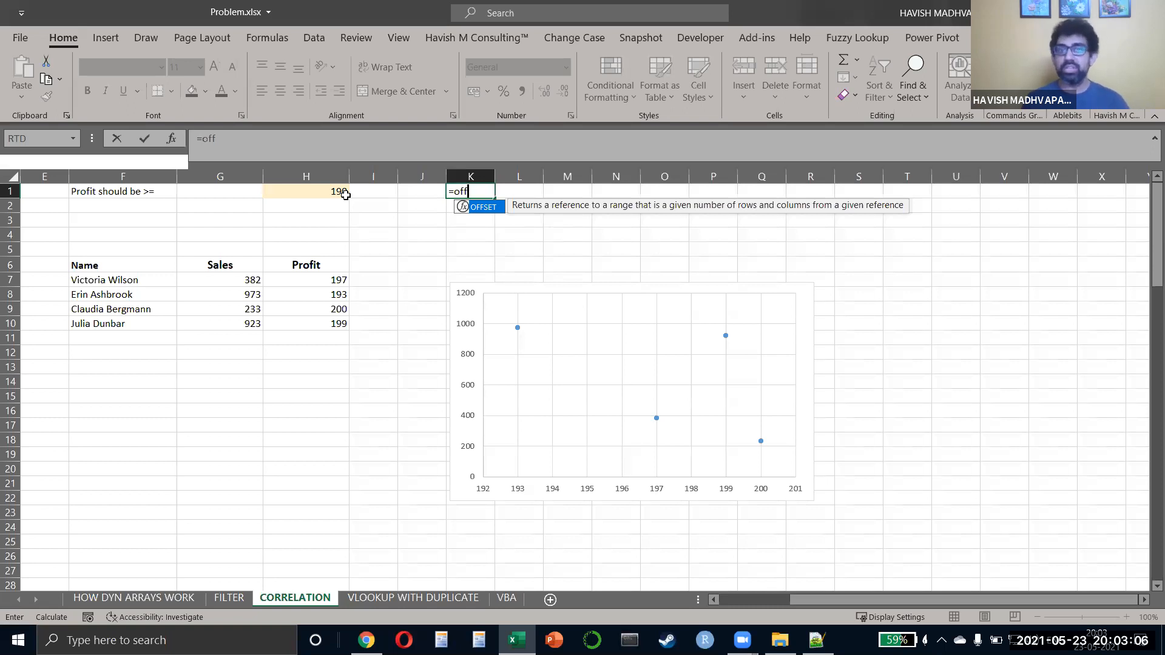
key(Escape)
key(Escape)
key(ctrl+z)
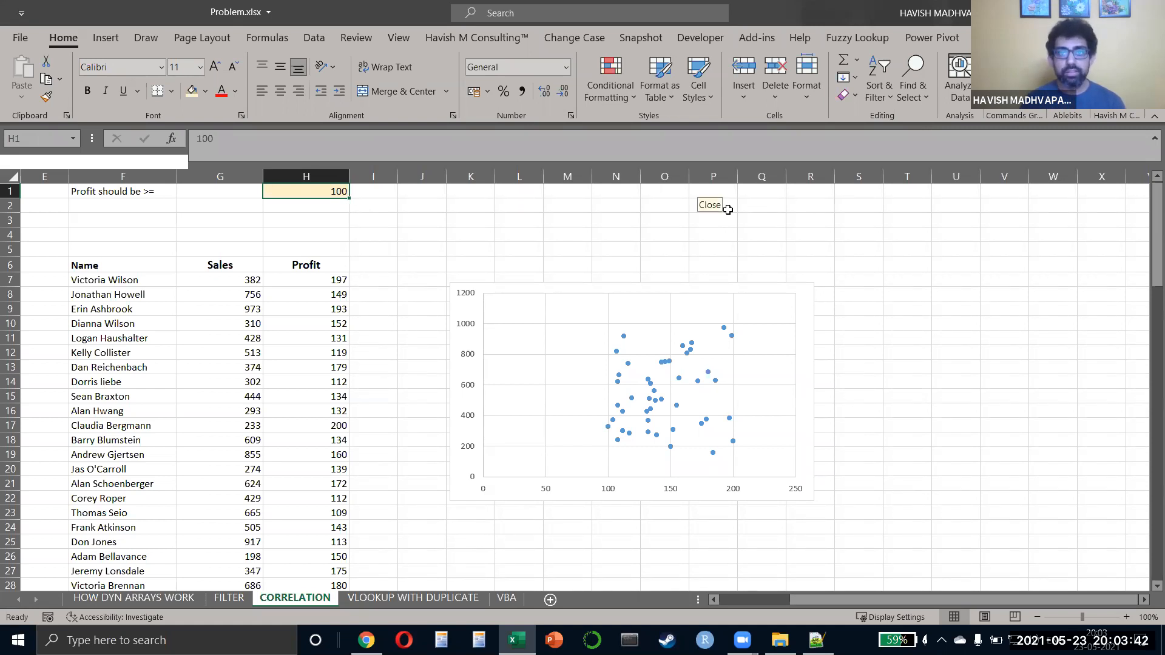
Step: Examine how the chart series' X and Y values reference the named ranges, and close the data source settings without changes
click(774, 289)
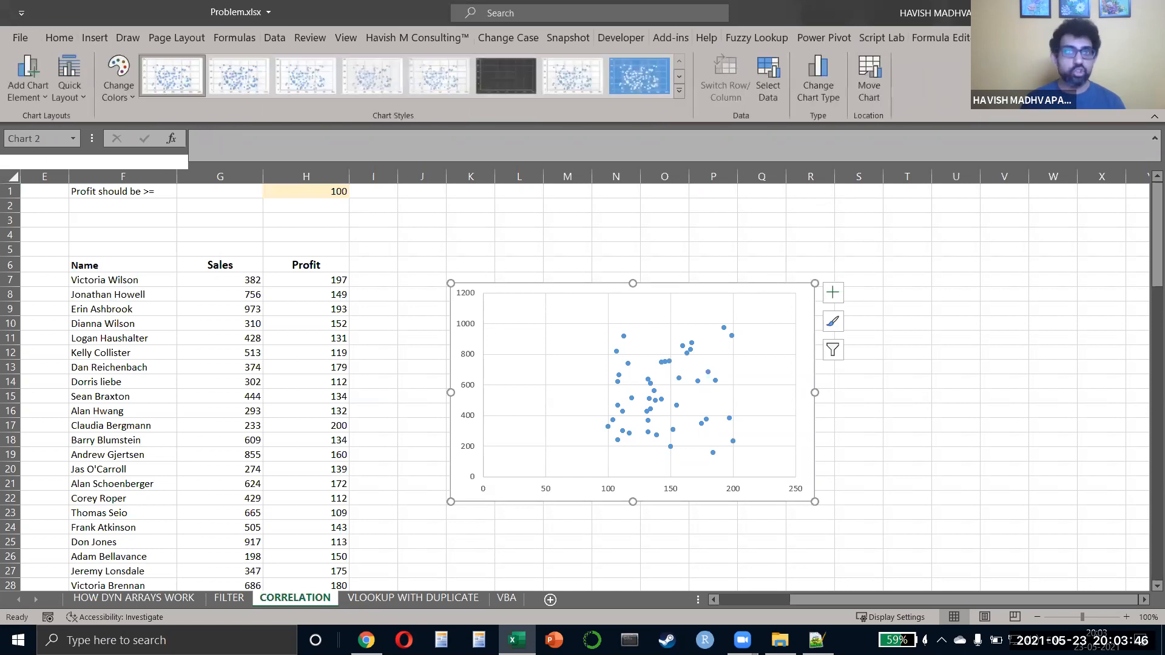
click(775, 76)
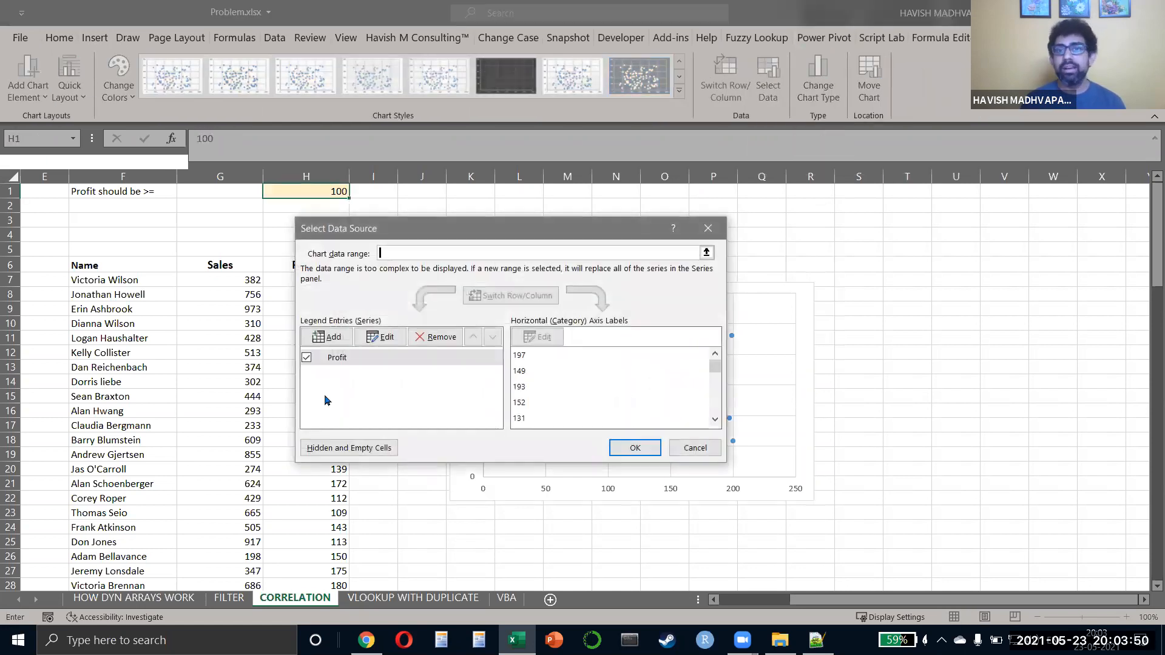
click(375, 341)
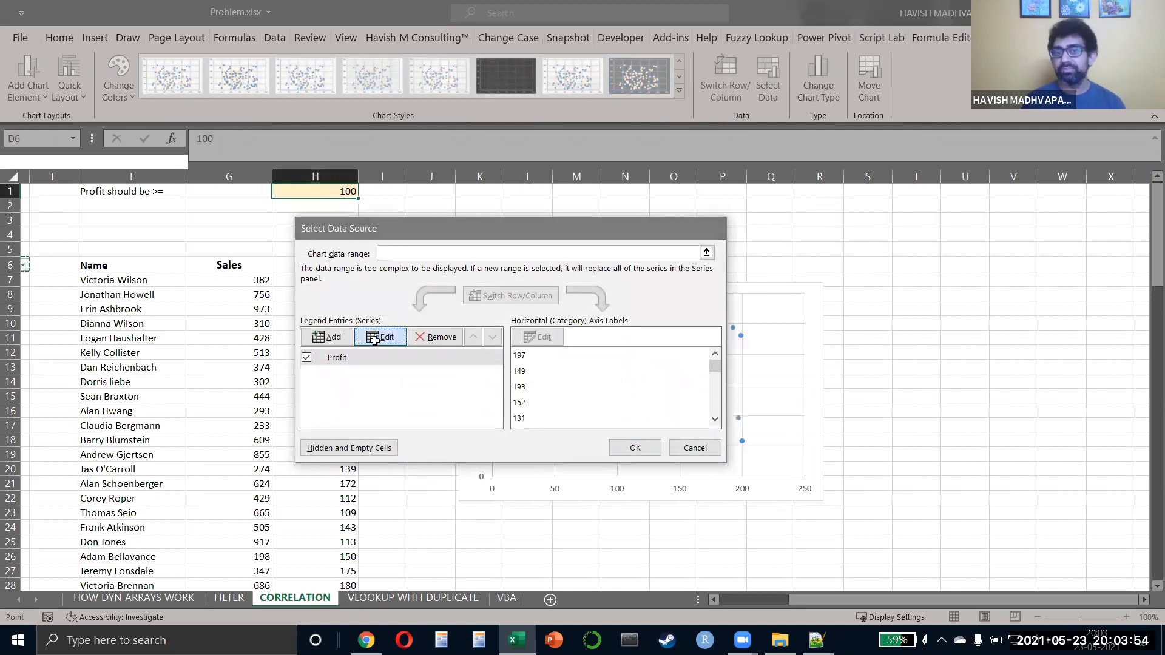
key(Tab)
key(Tab)
key(shift+Tab)
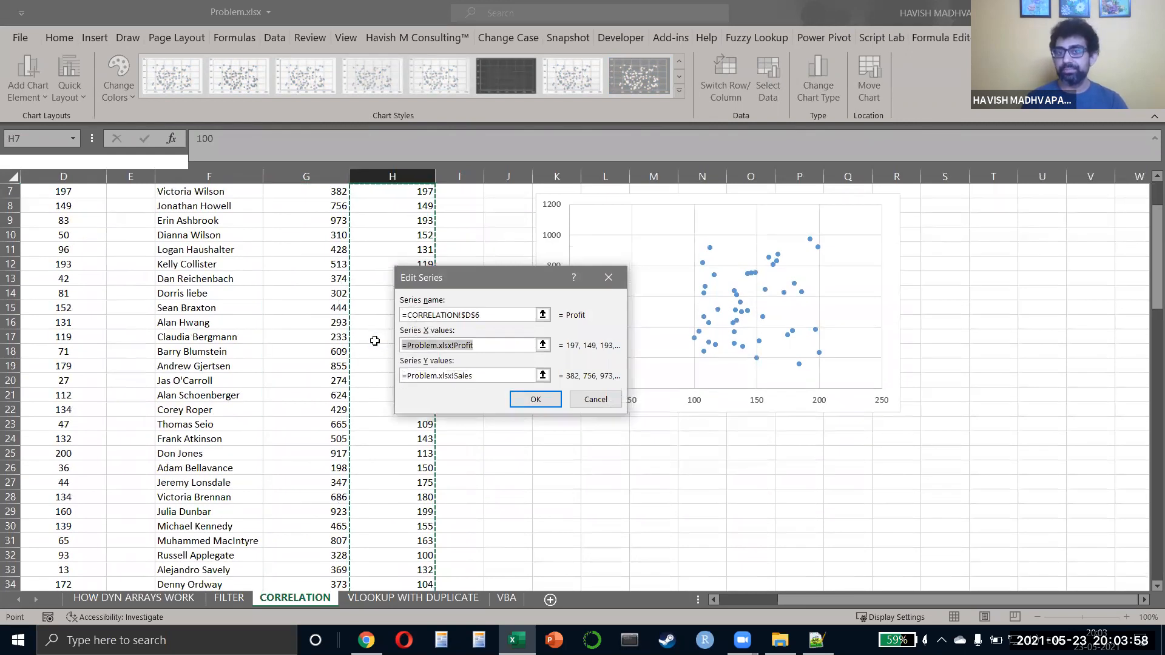
key(Tab)
key(Tab)
key(shift+Tab)
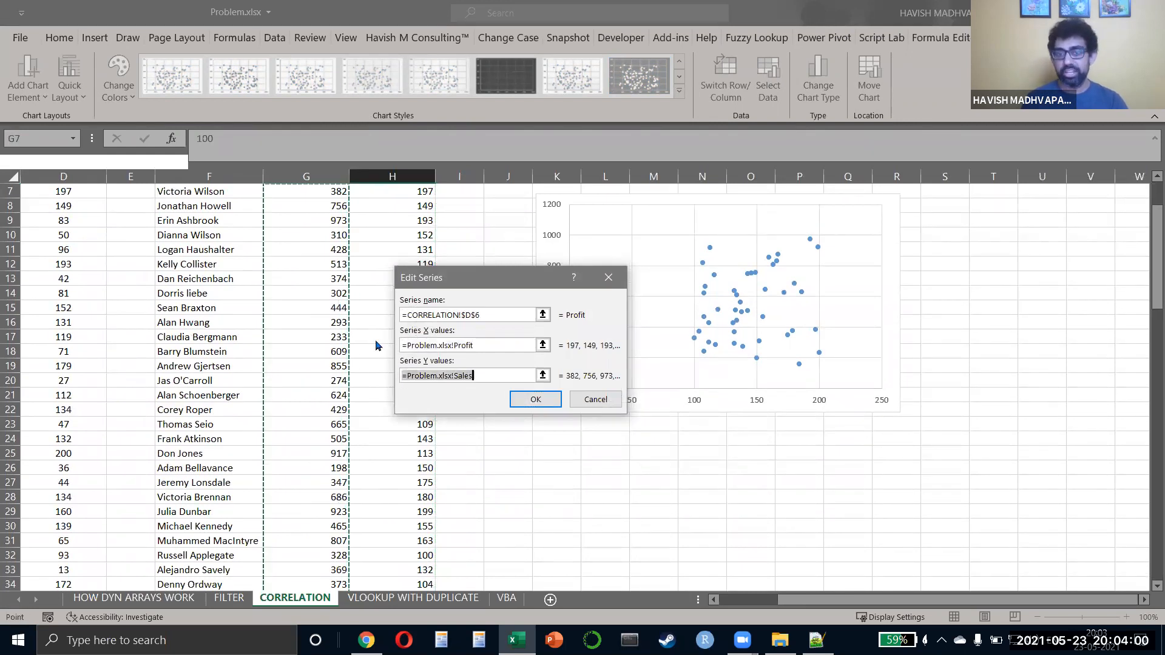
key(shift+Tab)
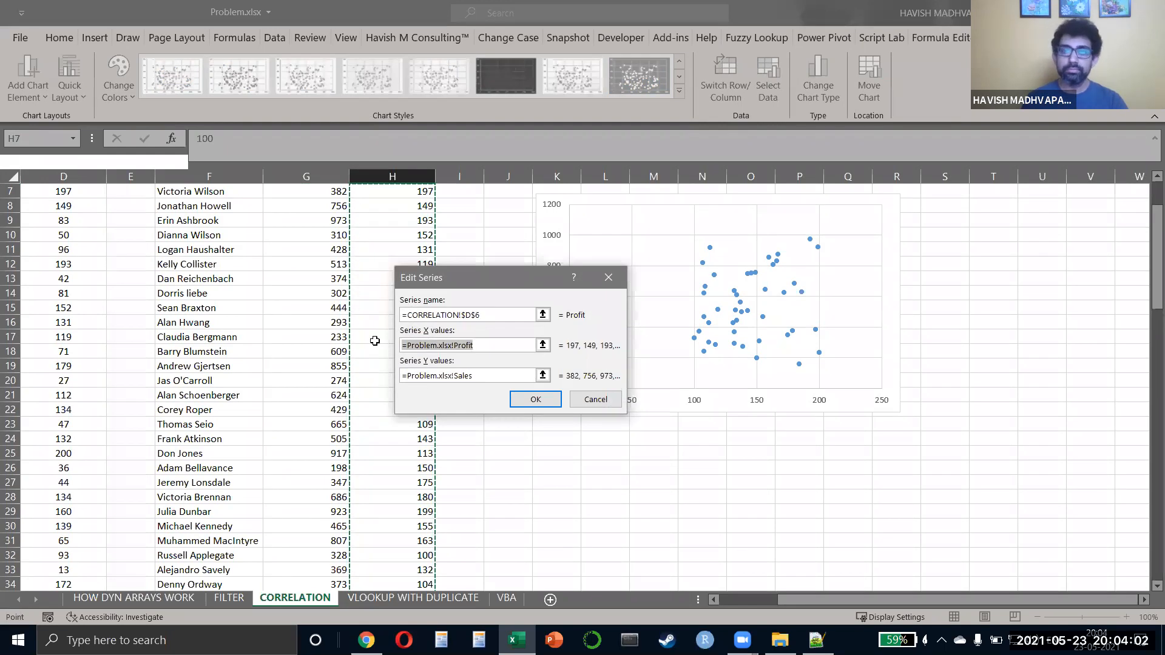
key(Return)
key(Return)
click(375, 341)
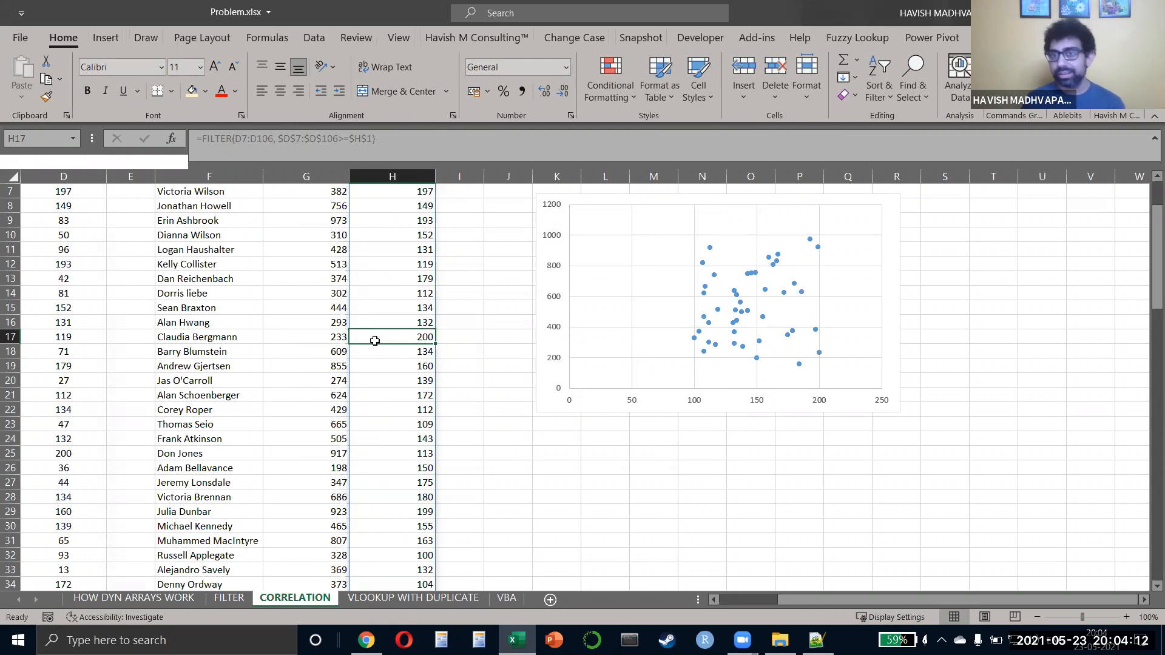
click(804, 476)
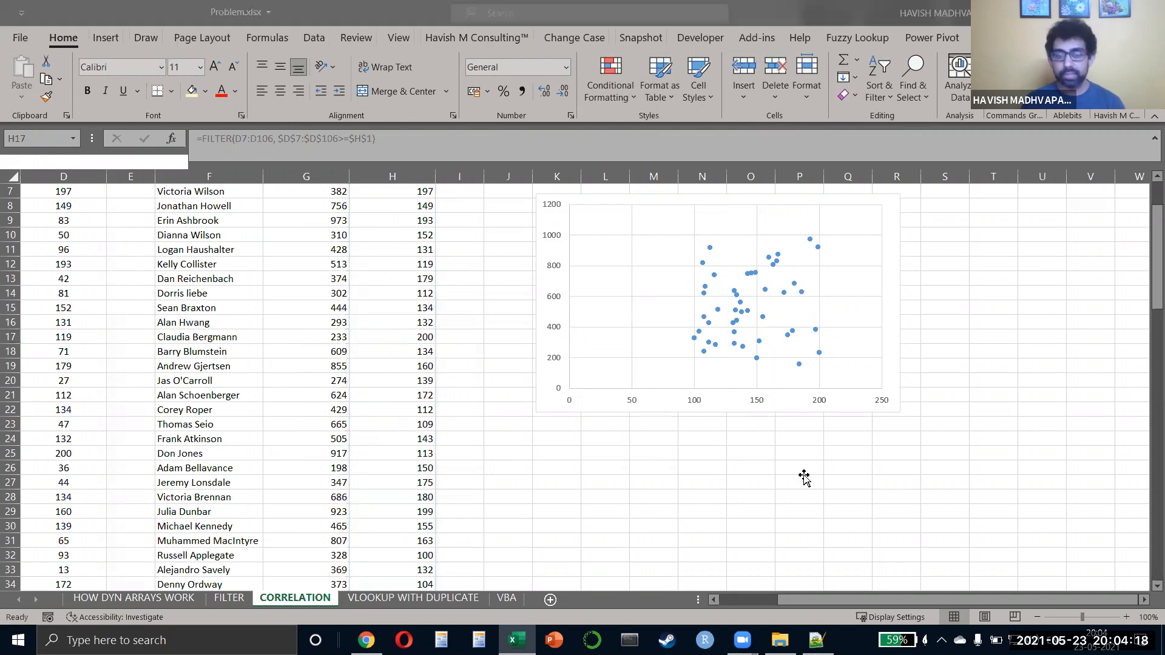
Step: On the VBA sheet, select cell A2 and delete the blue instruction box
click(504, 587)
click(505, 600)
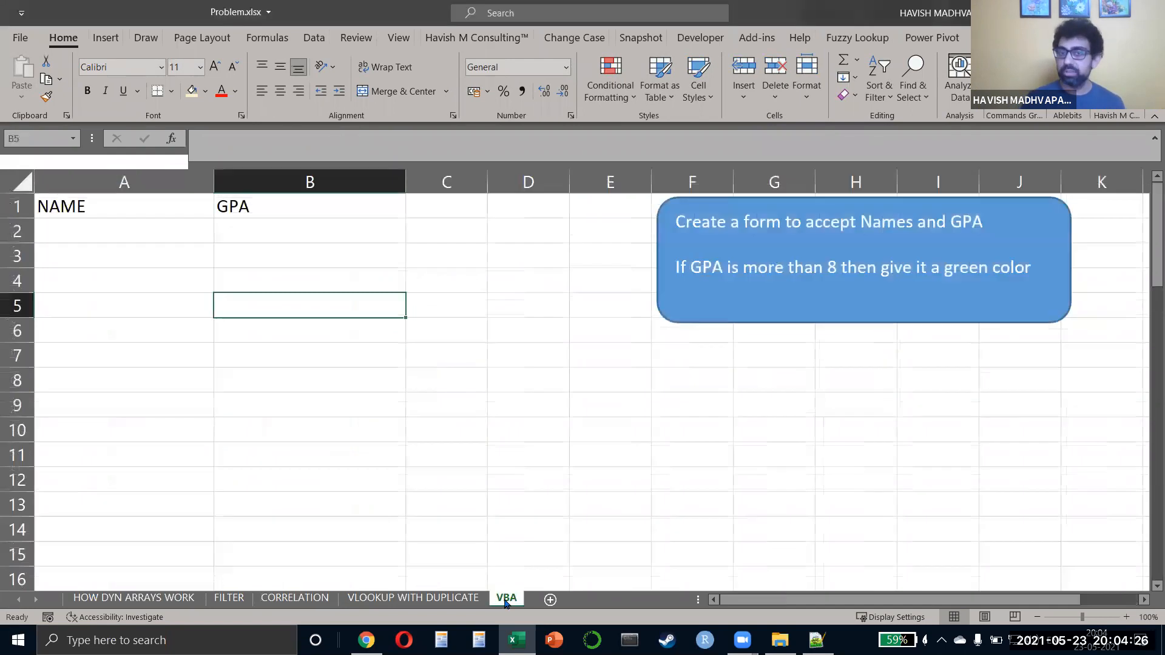
click(315, 268)
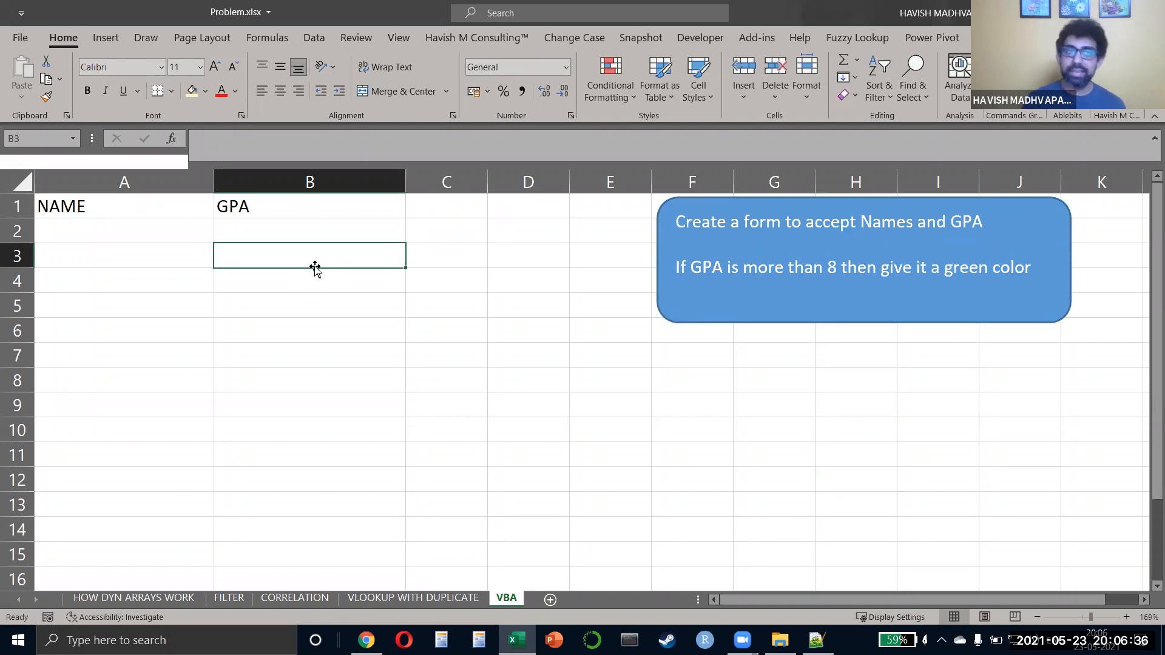
key(Left)
key(Up)
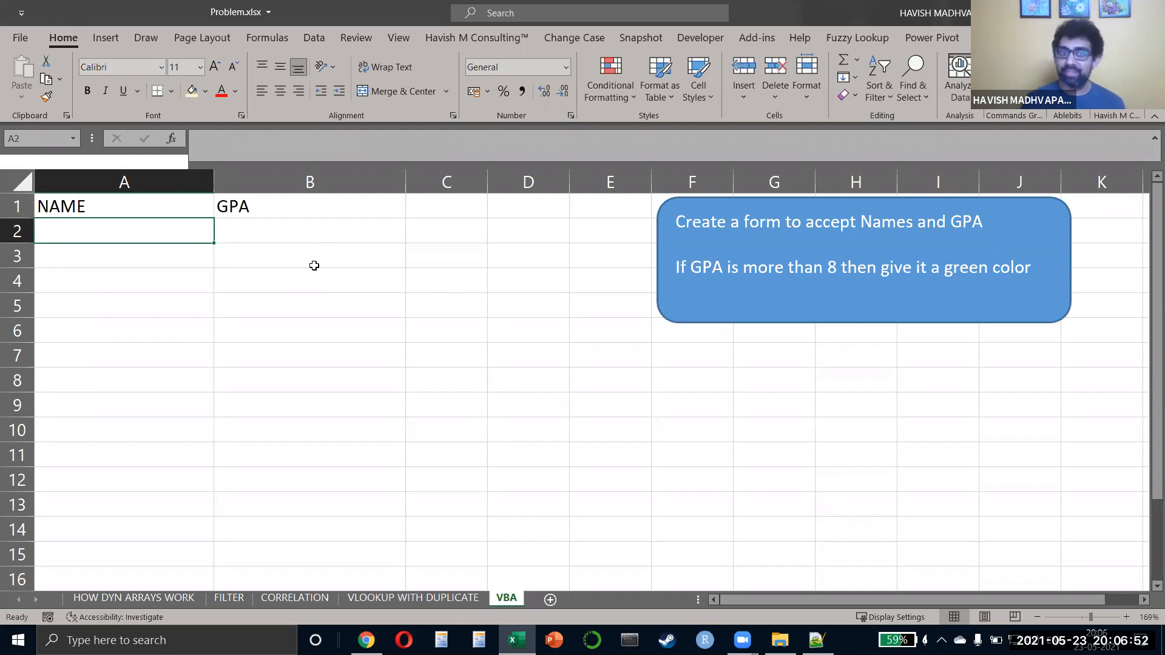
click(680, 301)
key(Delete)
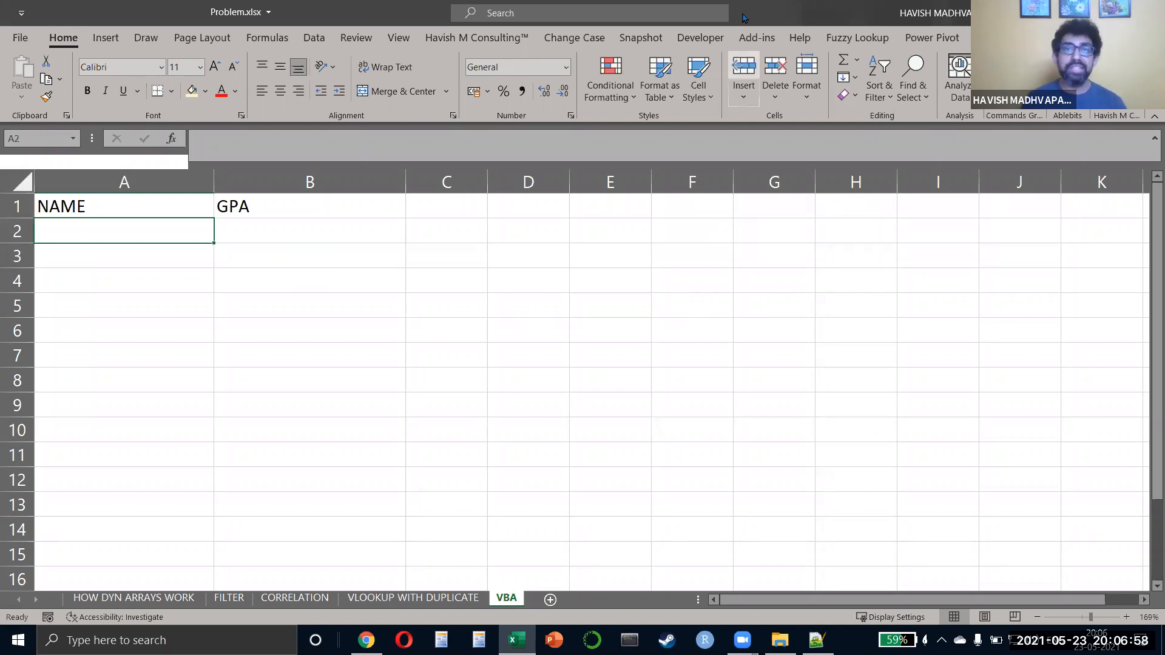
Step: Check in the ribbon customization options that the Developer entry is enabled, and close the options
click(716, 39)
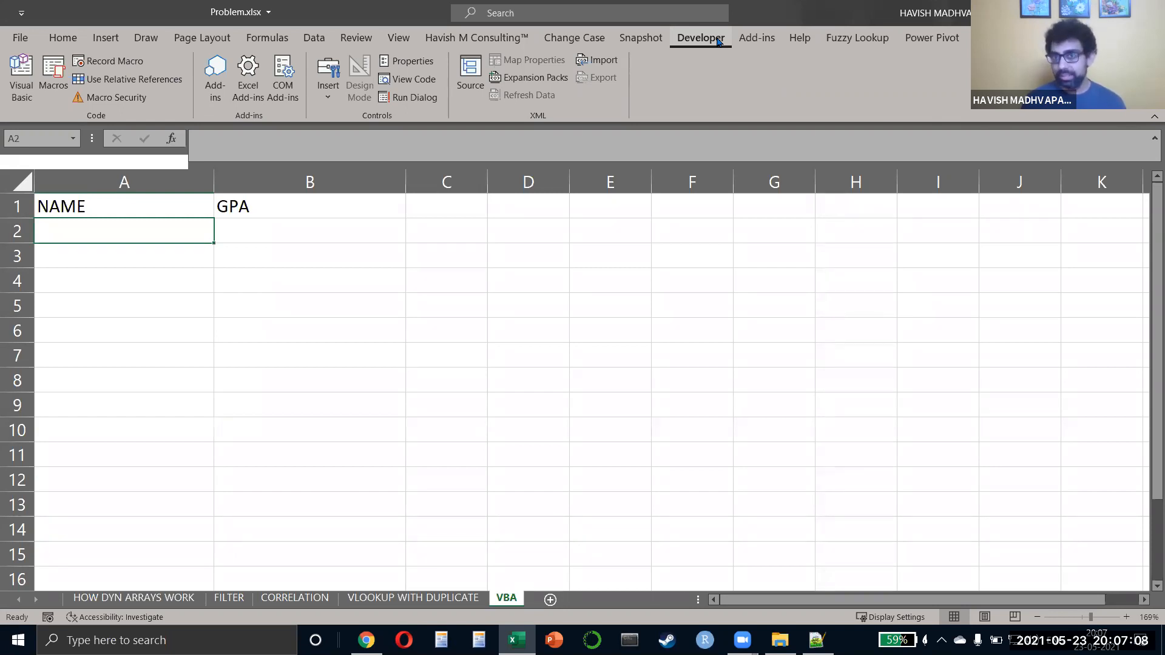
click(11, 40)
click(54, 597)
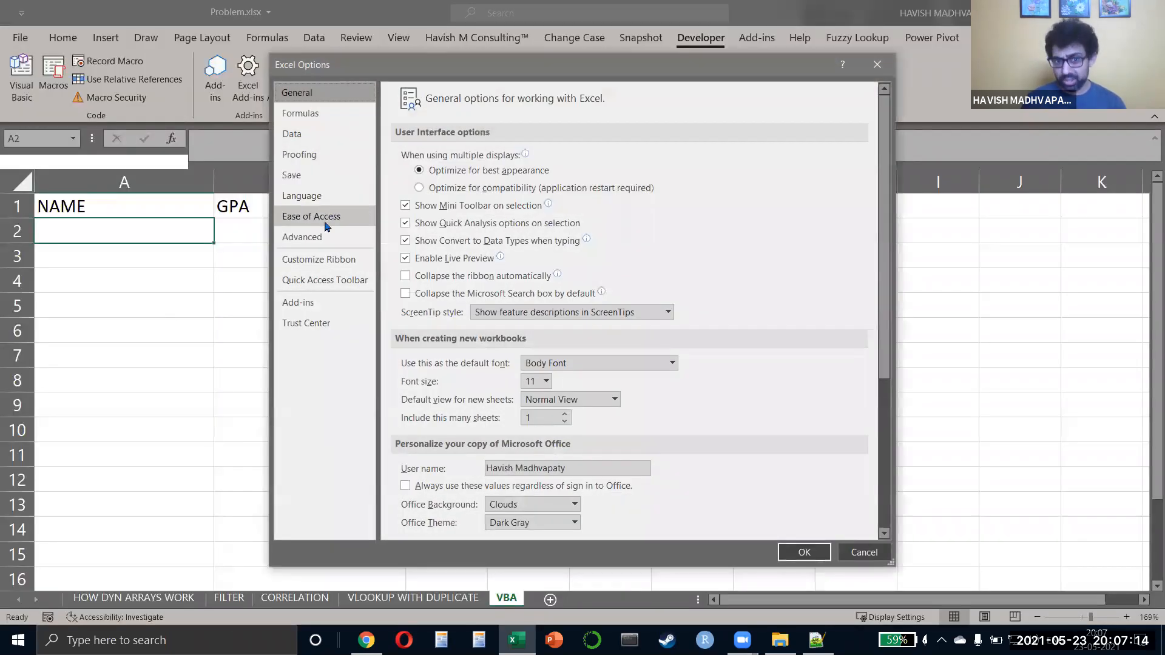
click(331, 262)
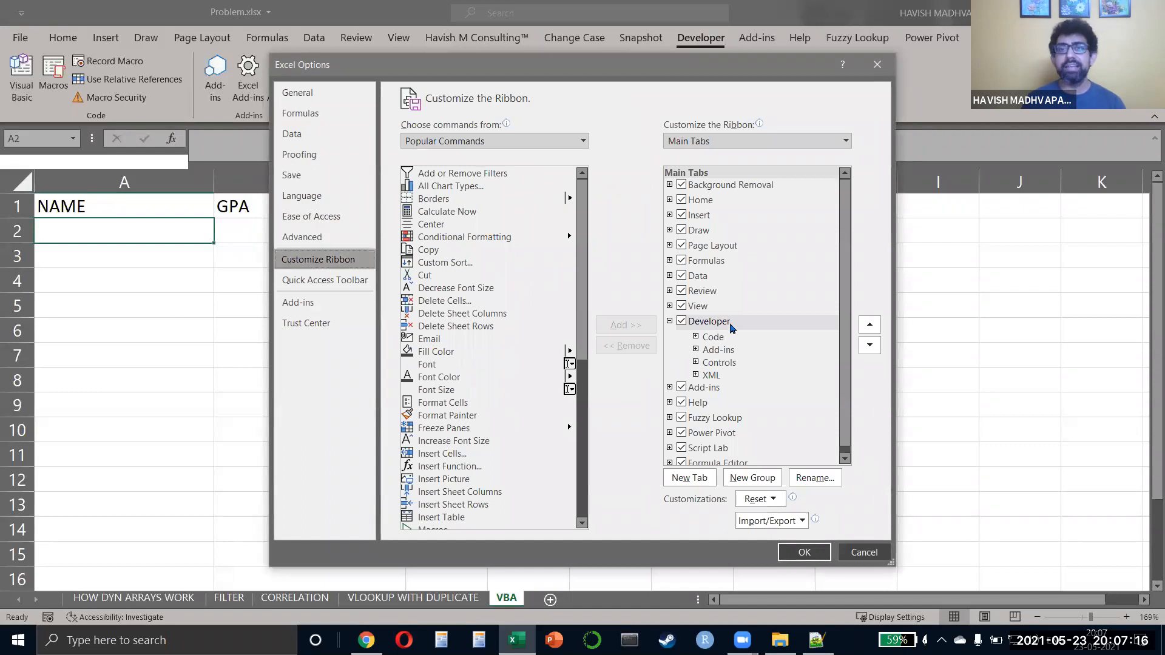
click(732, 326)
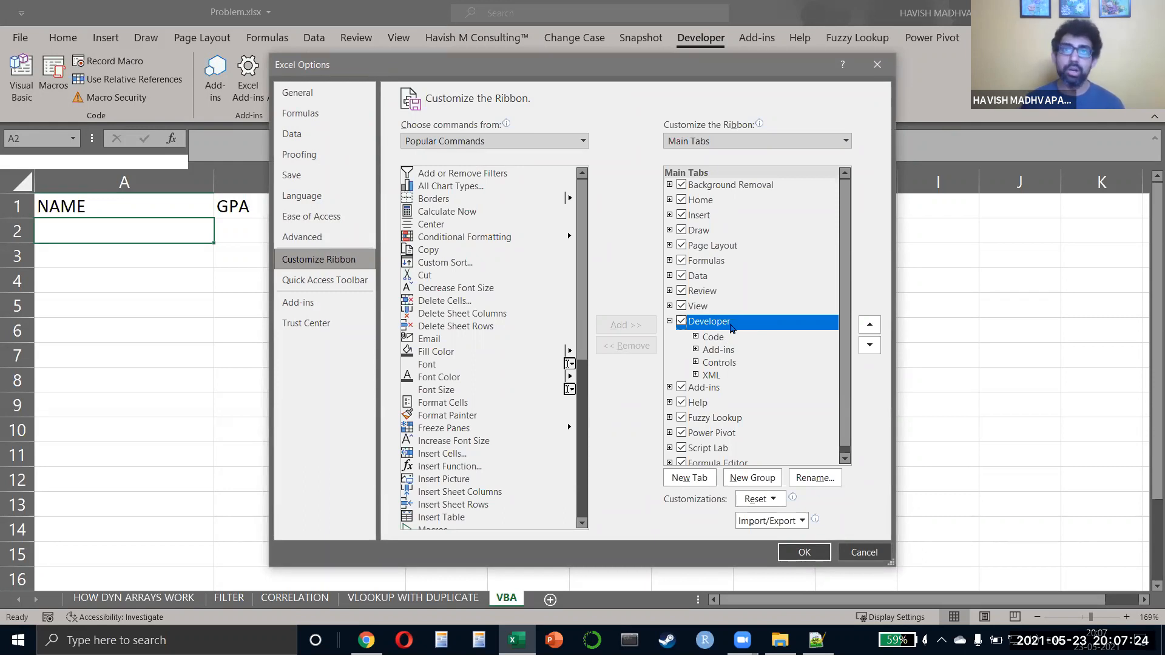
key(Return)
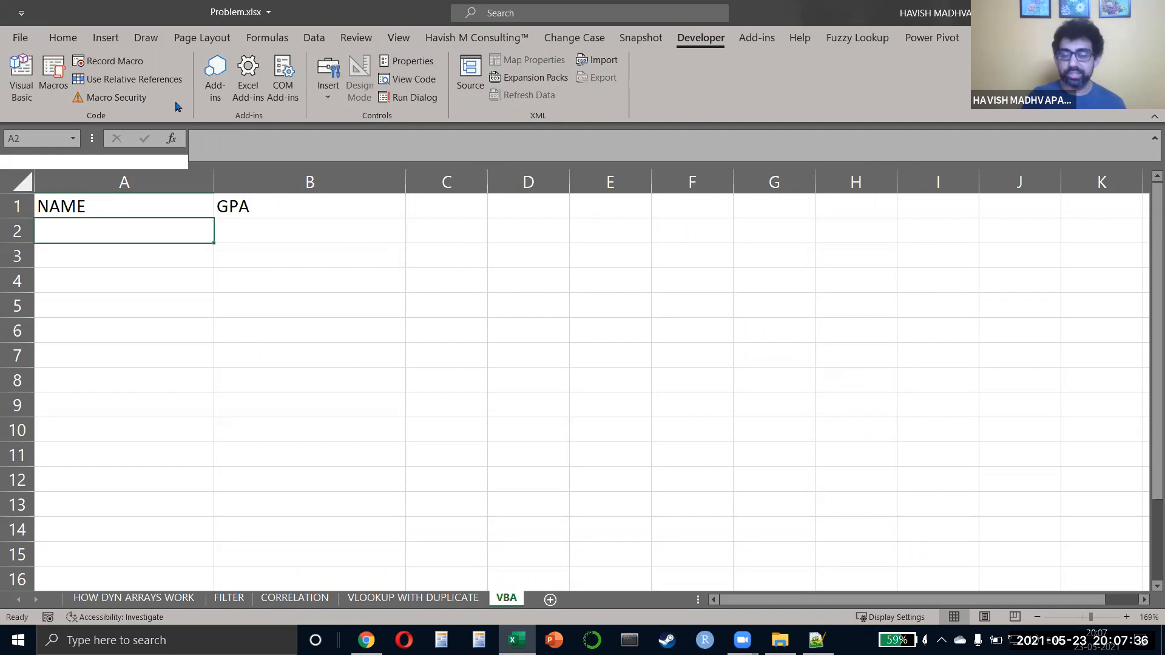
Step: Open the Visual Basic editor, insert a UserForm into the Problem.xlsx project, and move the Toolbox clear of the project tree
click(15, 75)
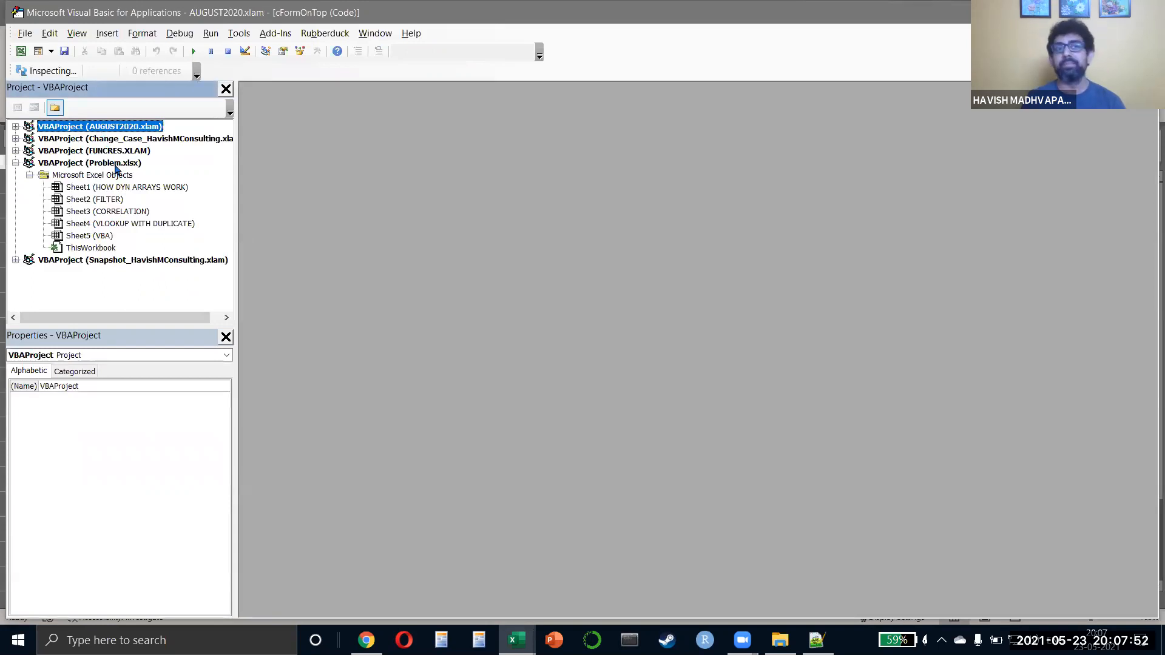
click(116, 165)
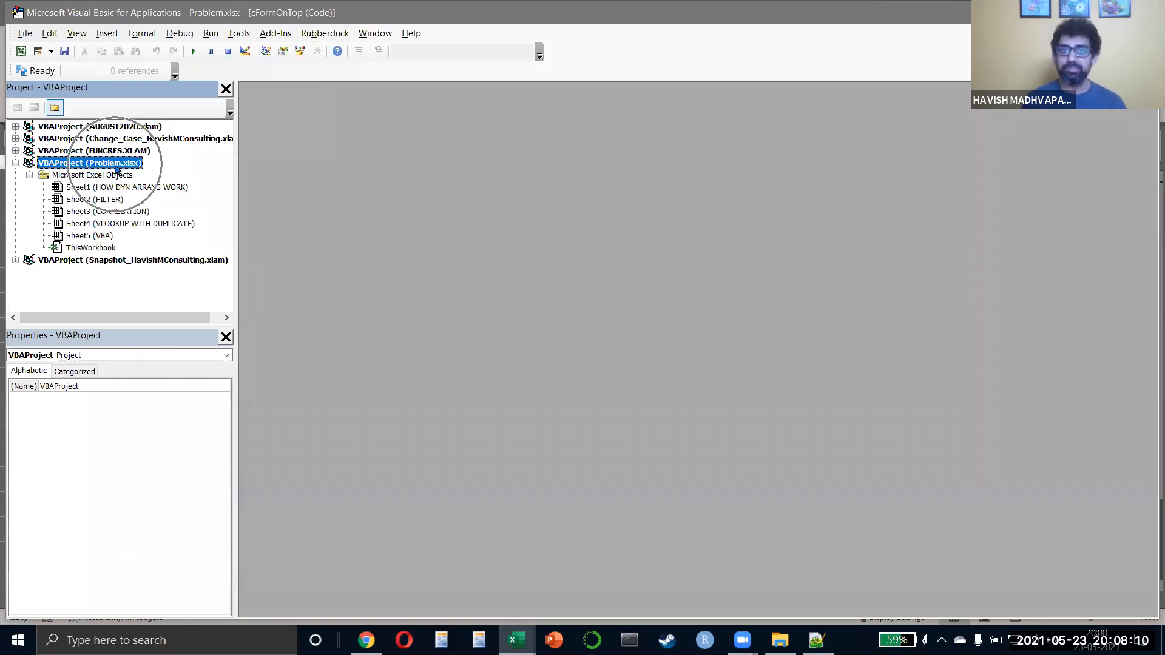
click(109, 187)
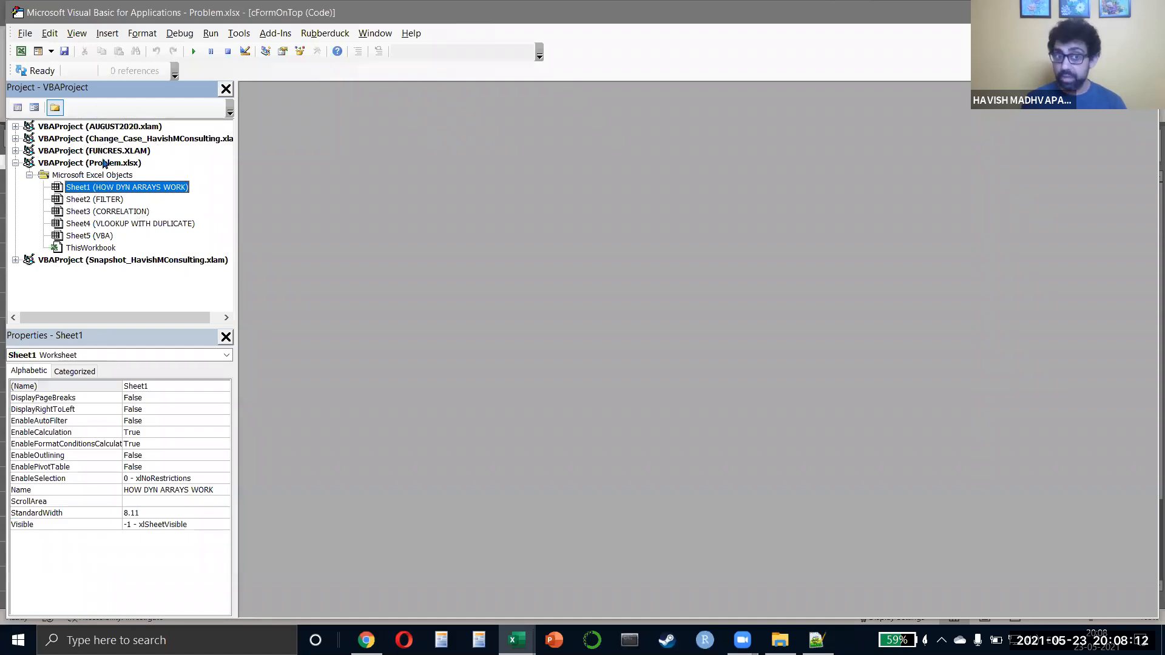
click(109, 240)
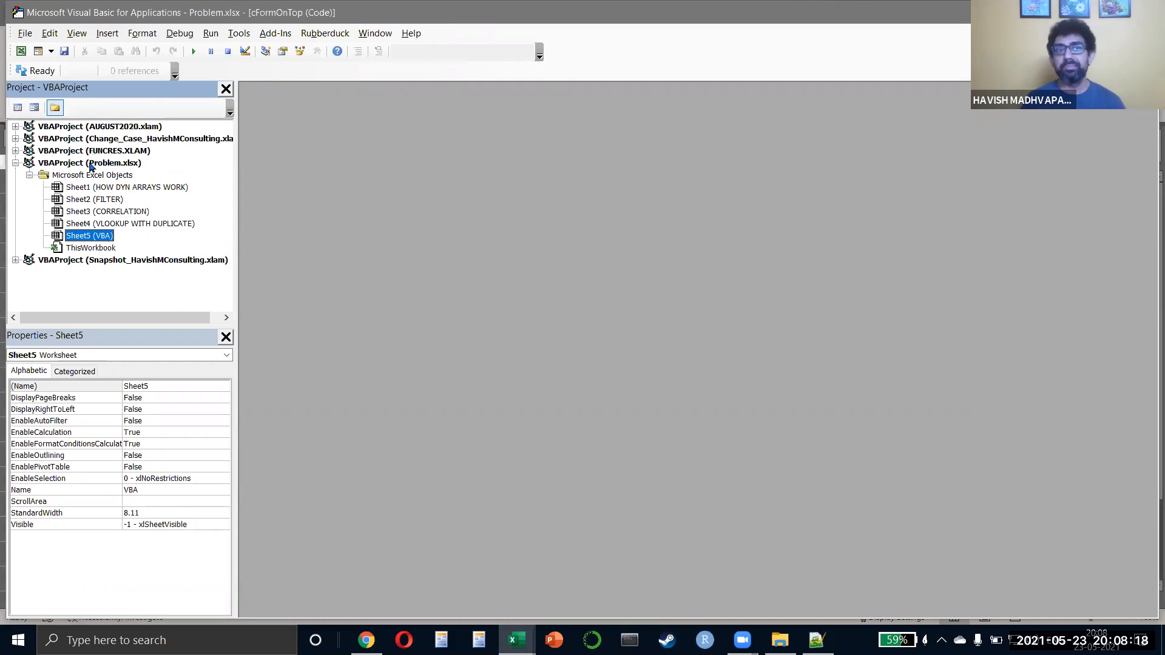
right_click(91, 164)
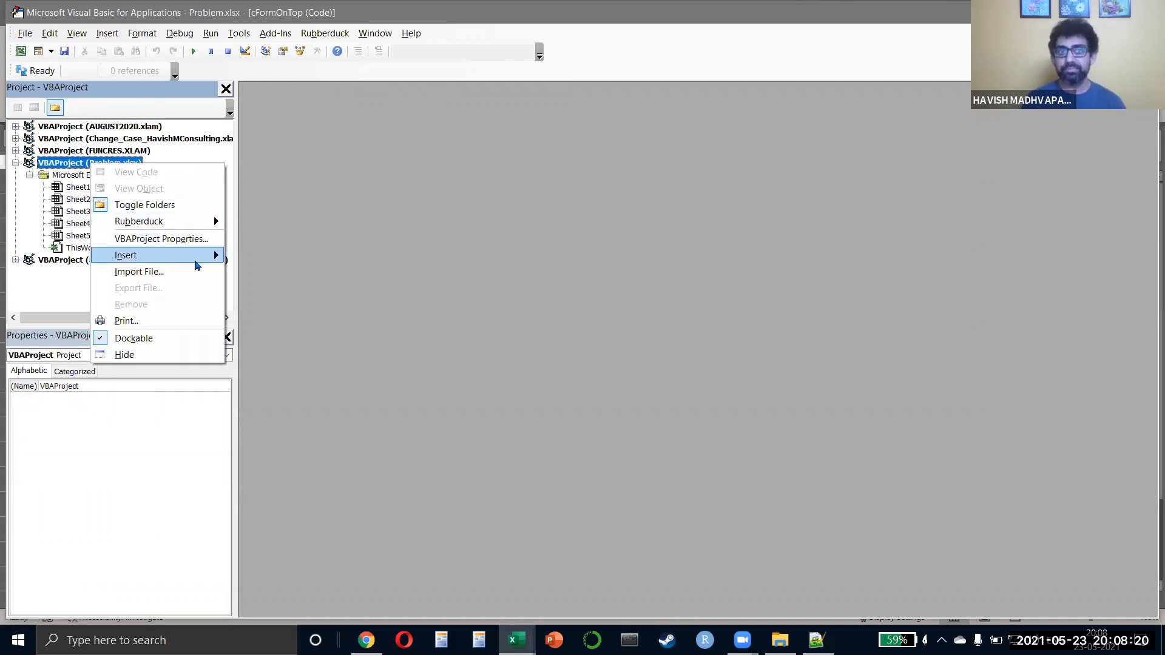
mouse_move(196, 262)
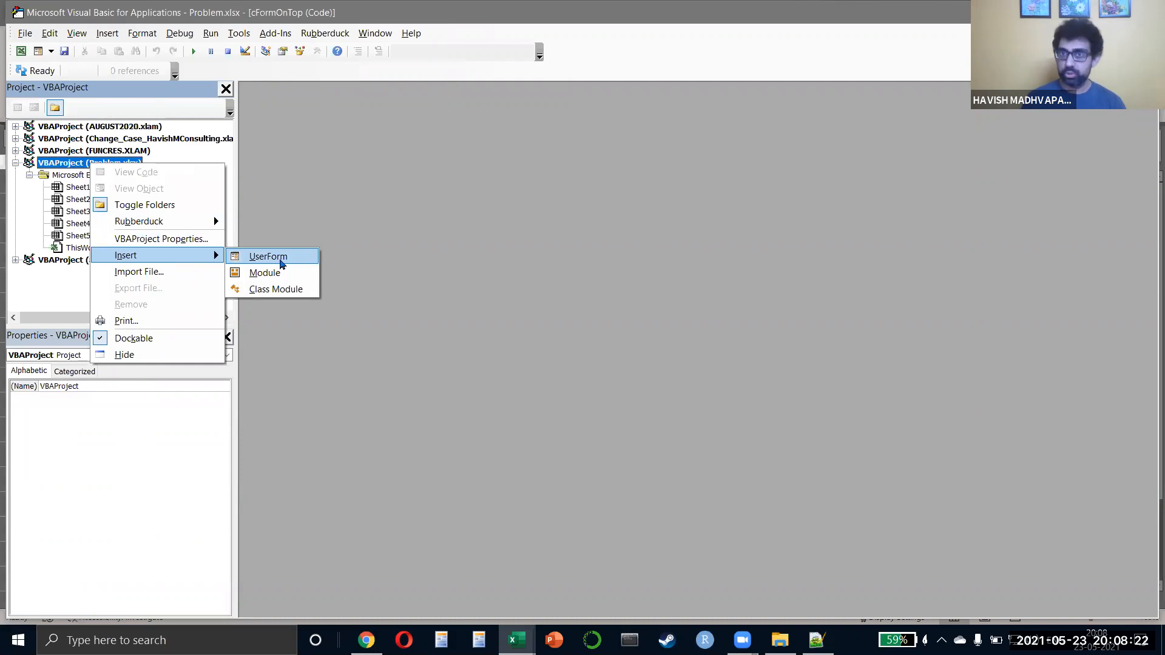
click(282, 263)
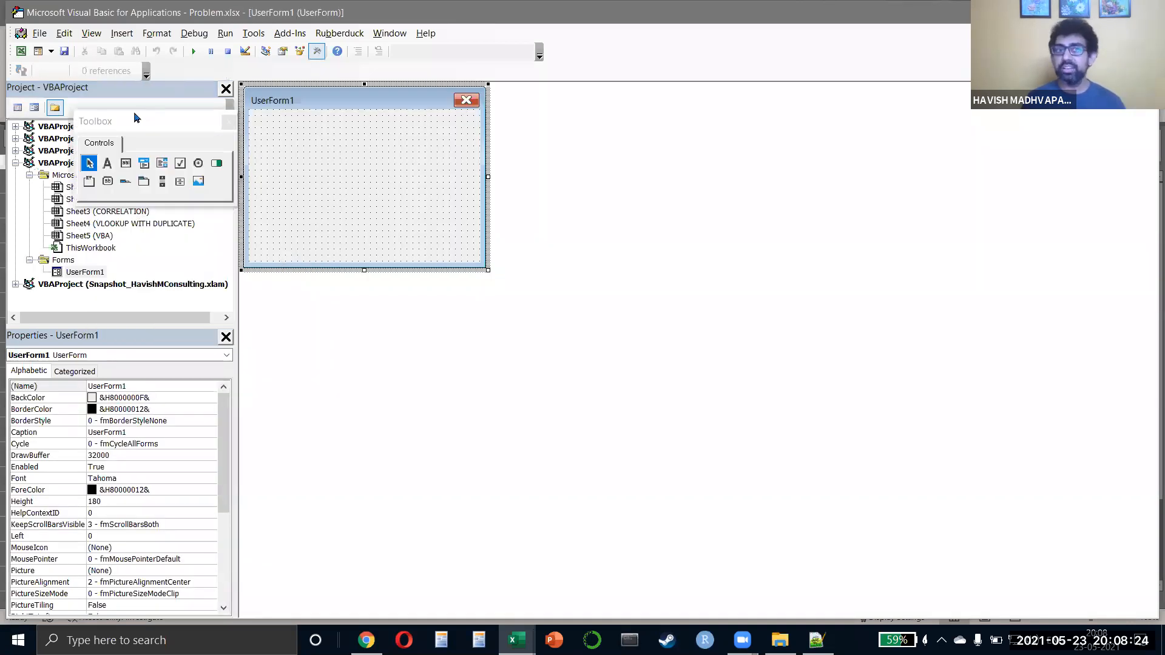
drag(201, 137, 560, 107)
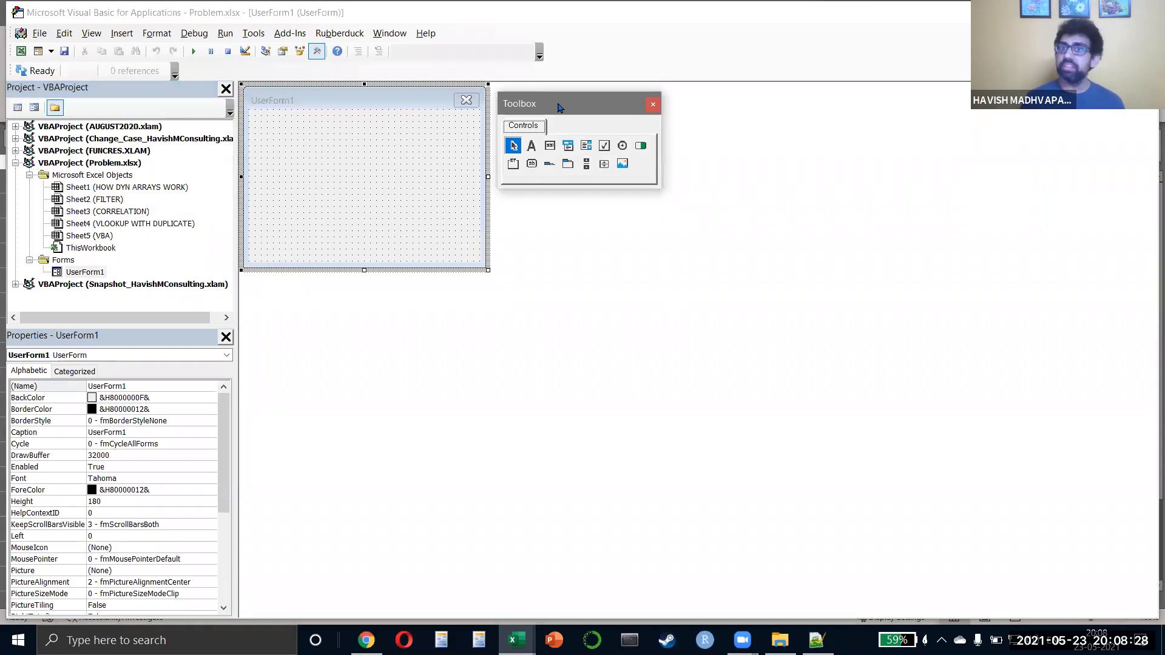
Step: Set the new form's Caption property to ENTRY FORM
click(436, 168)
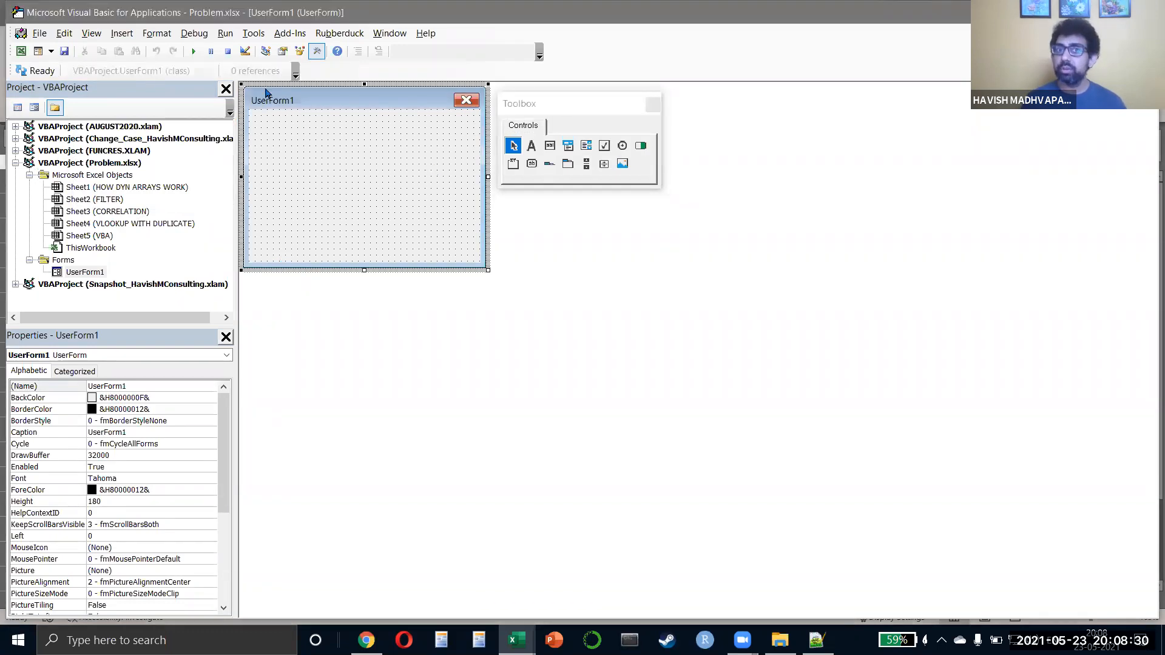
click(179, 435)
double_click(178, 432)
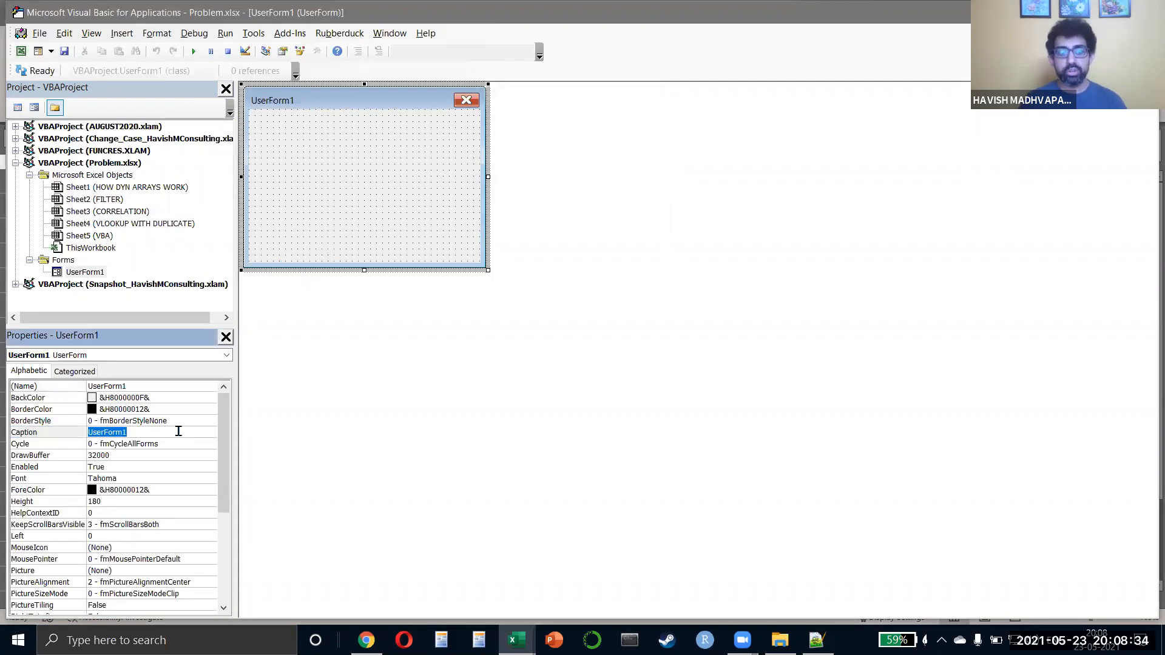
key(Caps_Lock)
text(ENTRY FORM)
key(Return)
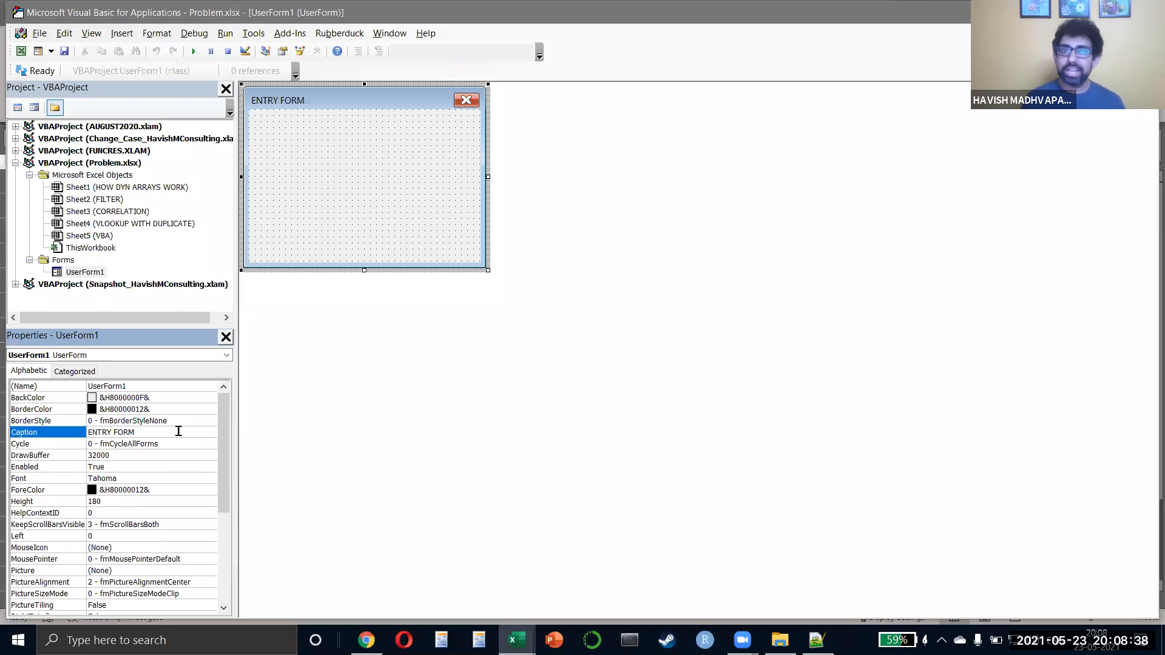
Step: Set the form's BackColor to the Highlight system colour and enlarge the form to a height of about 223
click(346, 170)
click(211, 399)
click(211, 397)
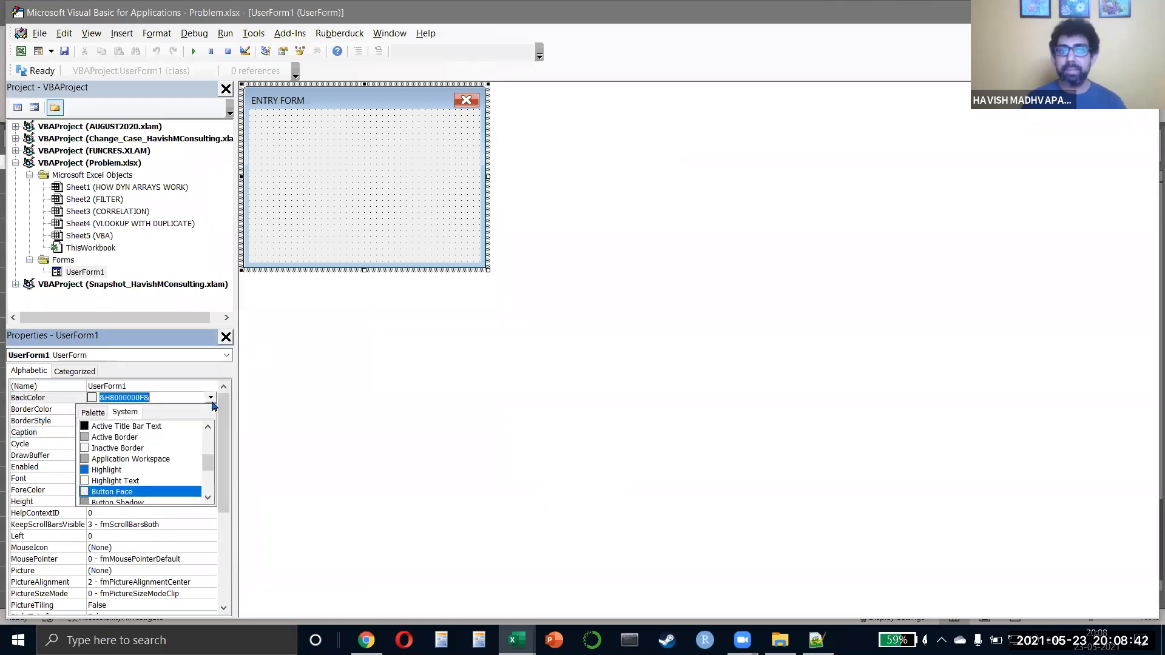
click(110, 470)
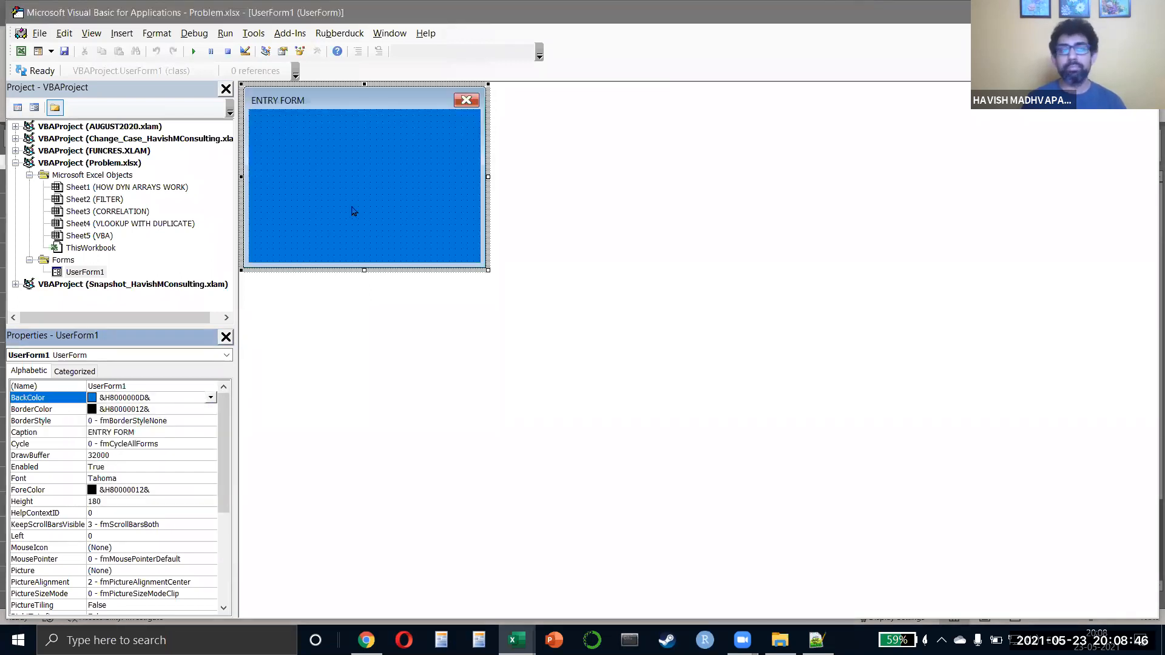
drag(488, 269, 570, 313)
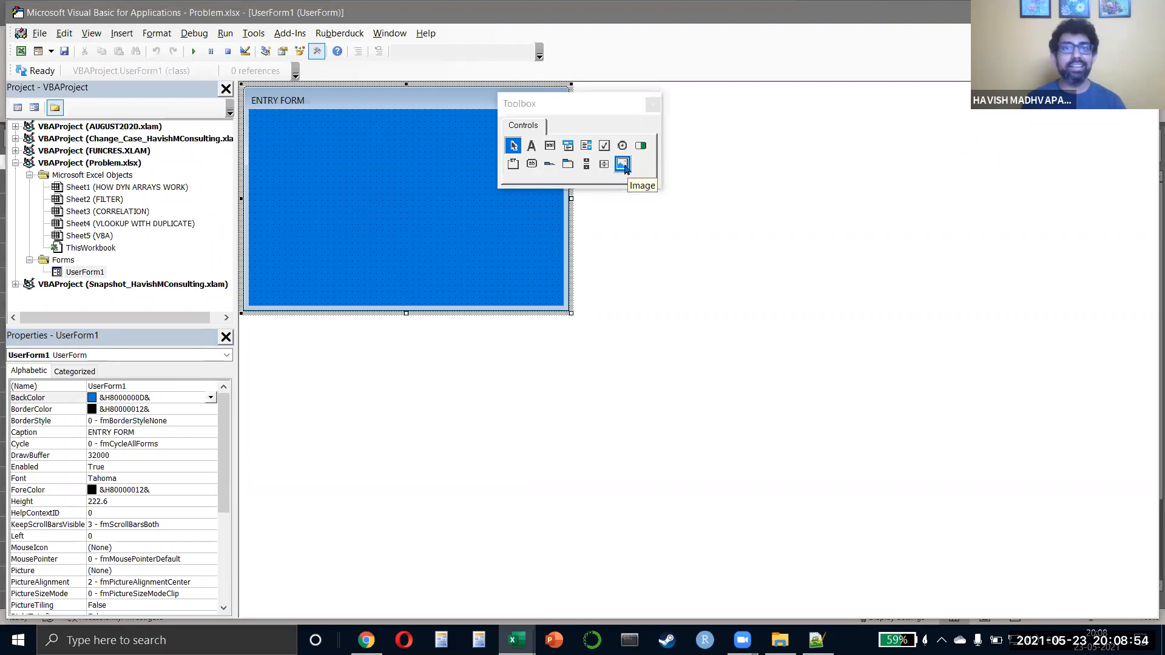
Step: Draw an Image control about 42 high in the form's lower-right corner and load HMCSMALL.jpg as its picture
click(625, 165)
drag(551, 255, 502, 298)
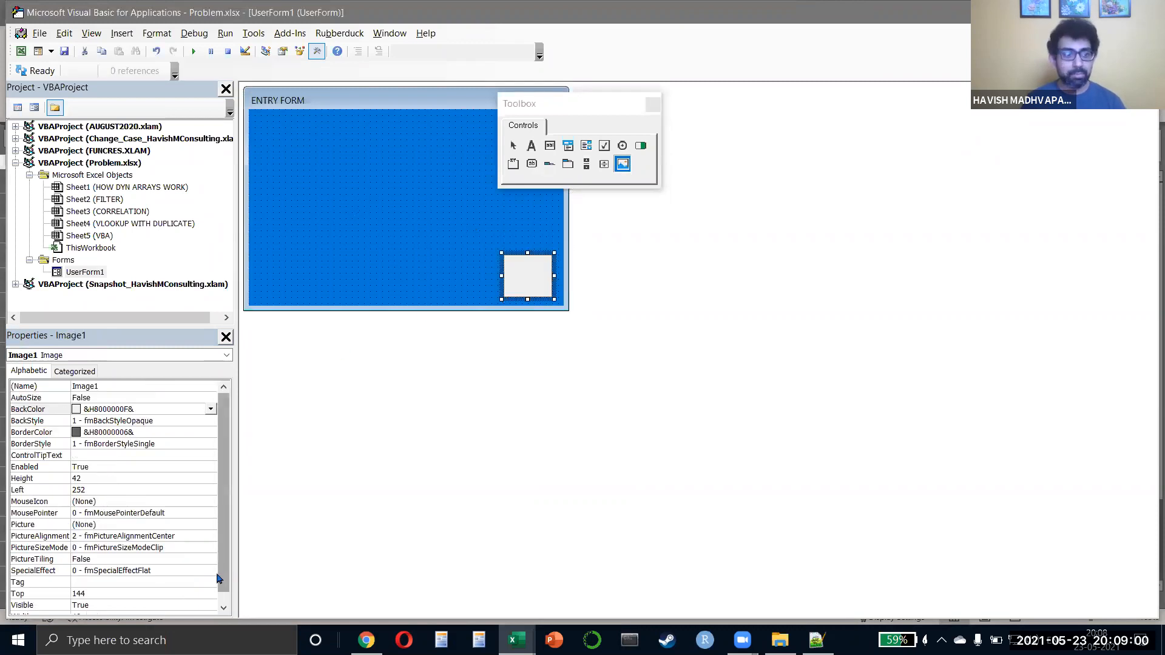
click(211, 527)
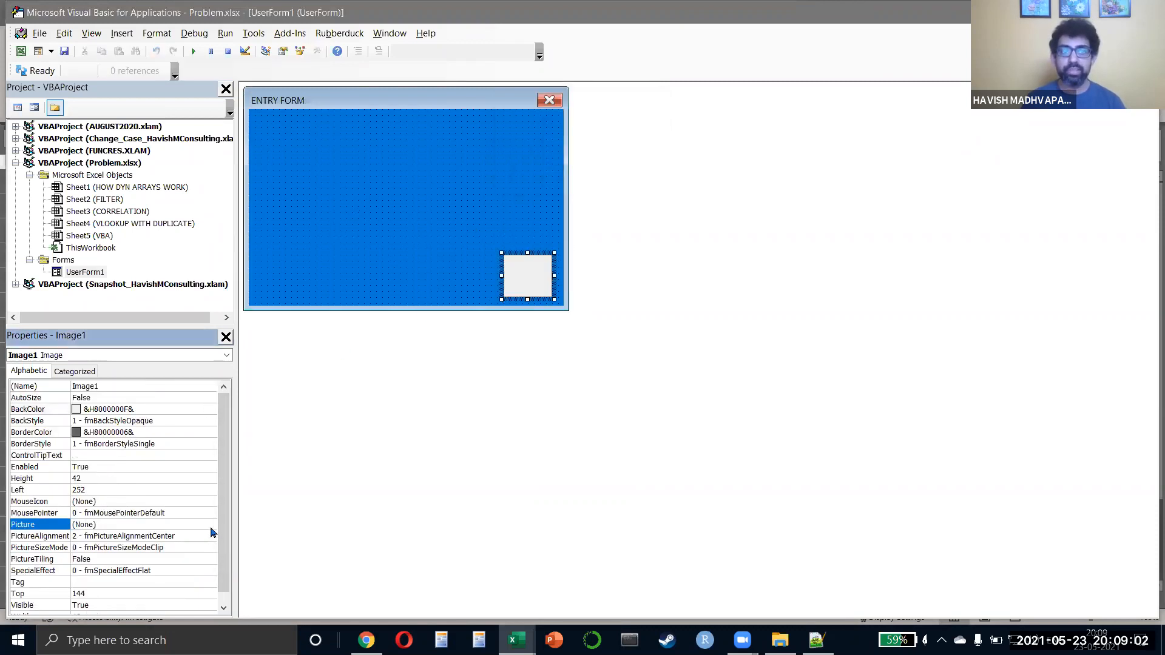
click(211, 527)
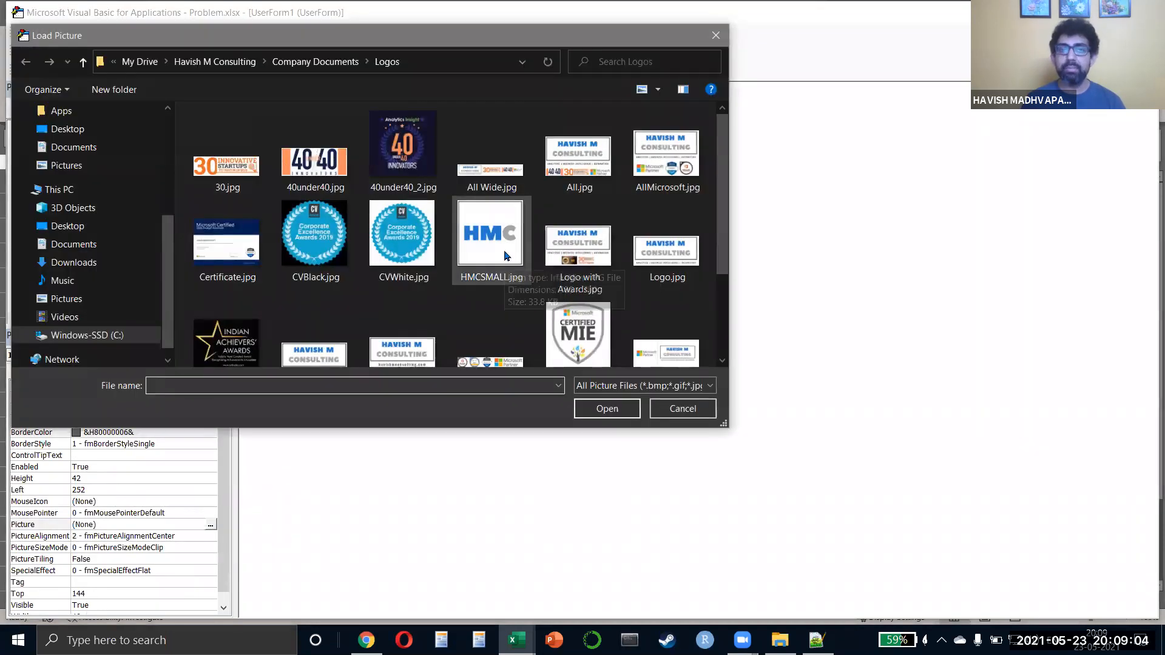
click(505, 255)
double_click(505, 255)
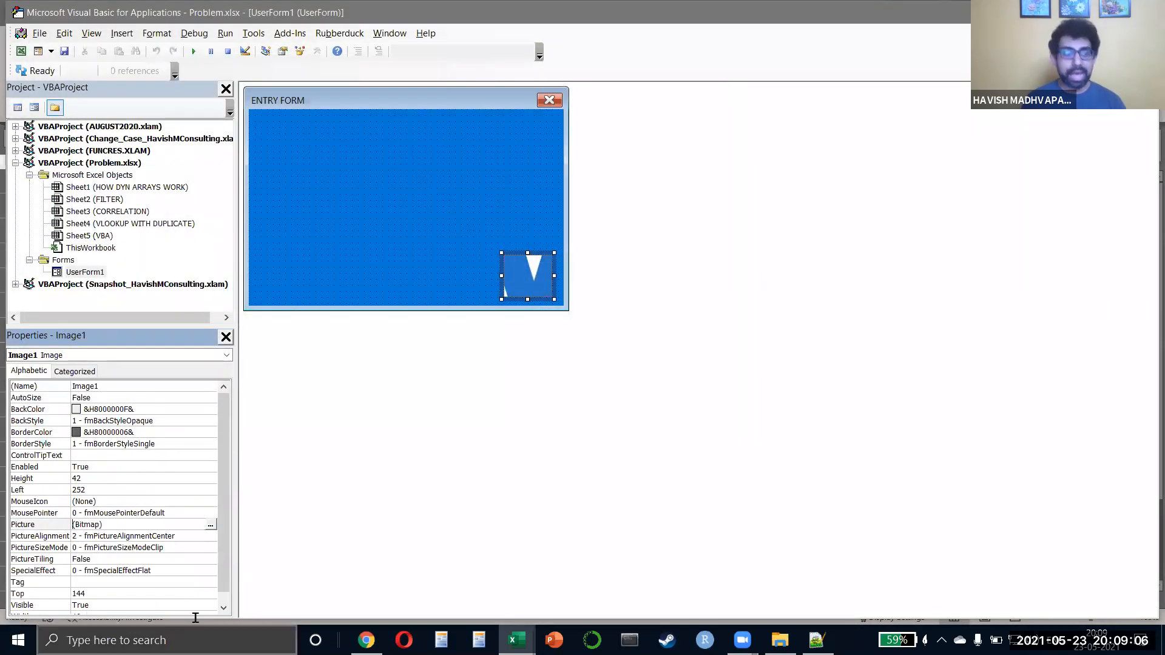
Step: Set the logo image's PictureSizeMode to 3 - fmPictureSizeModeZoom and release the Image tool
click(213, 550)
click(211, 548)
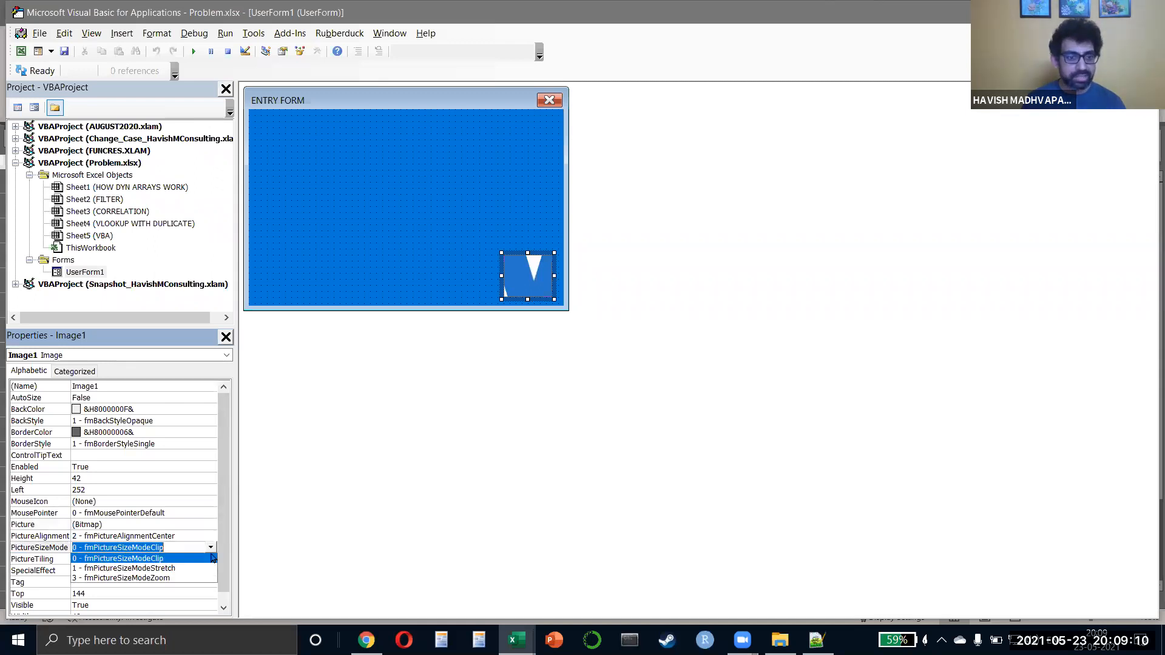
click(208, 577)
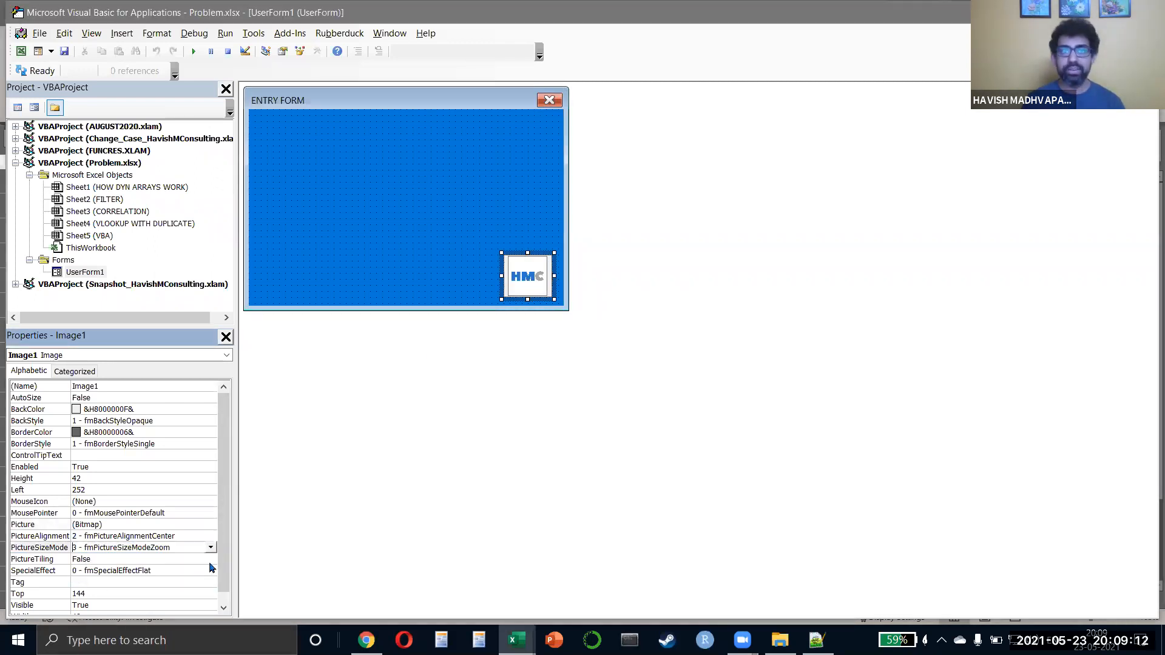
click(399, 205)
key(ctrl+z)
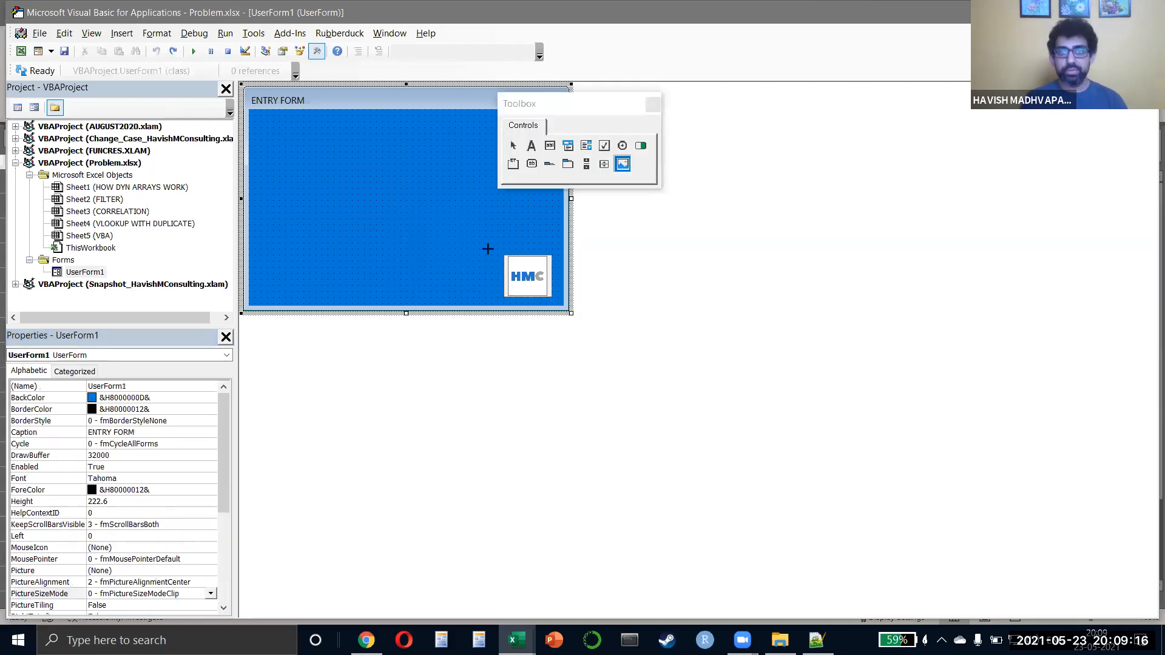
click(623, 164)
click(661, 244)
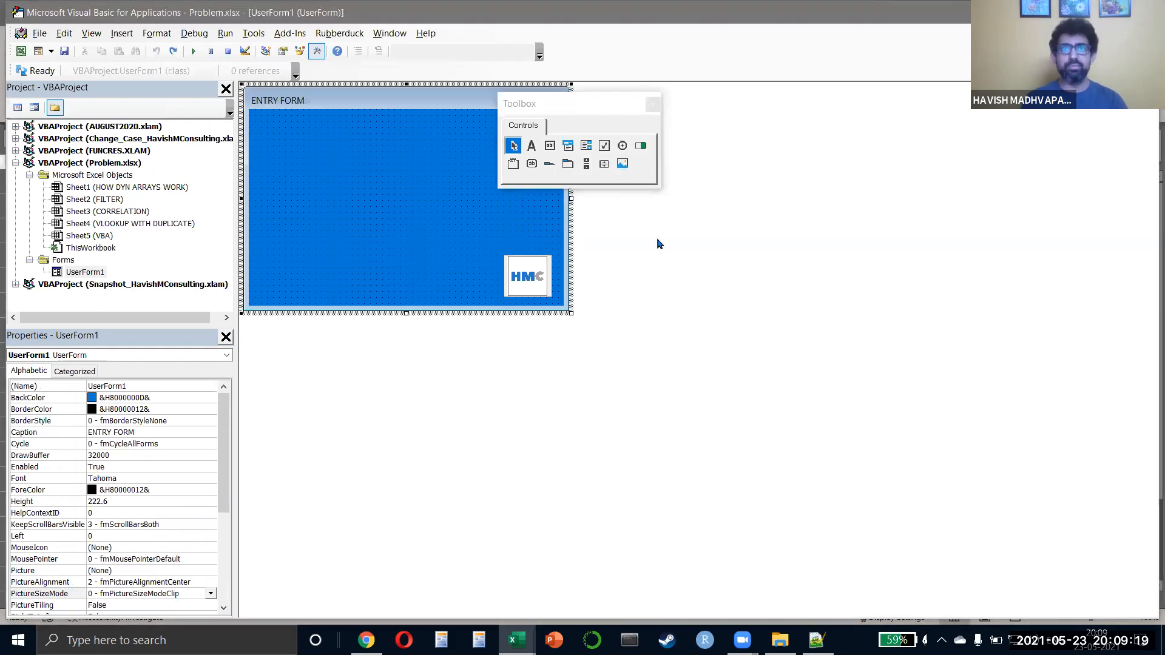
Step: Narrow the logo image slightly from its left edge so the frame fits the picture
click(546, 279)
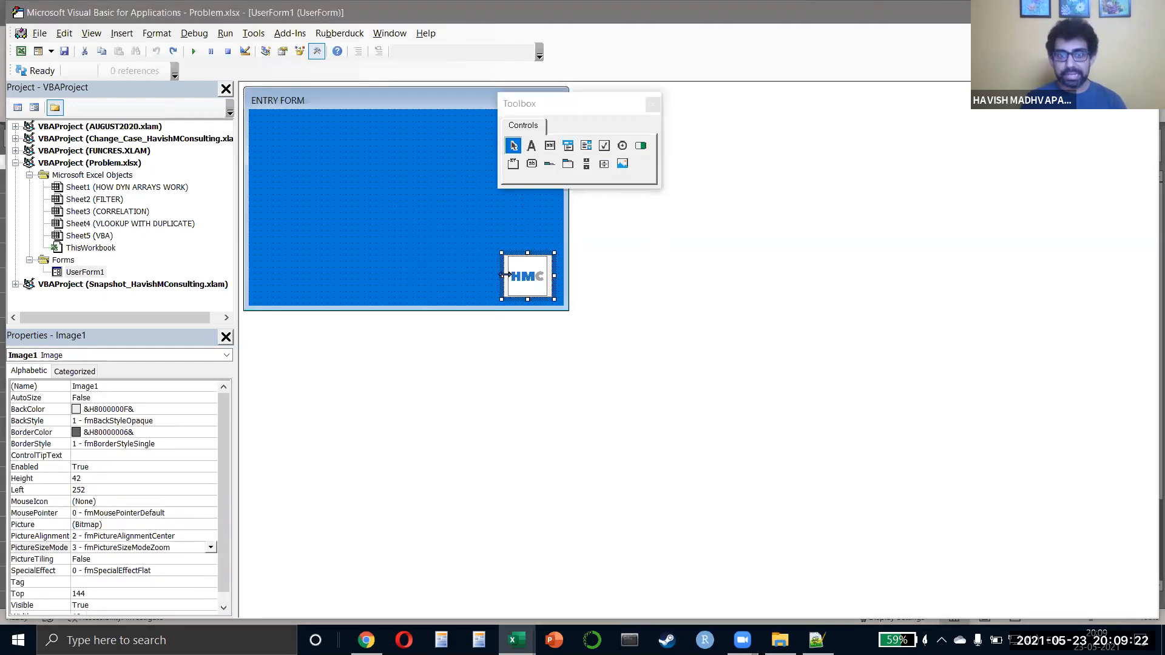
drag(507, 276, 513, 276)
click(425, 259)
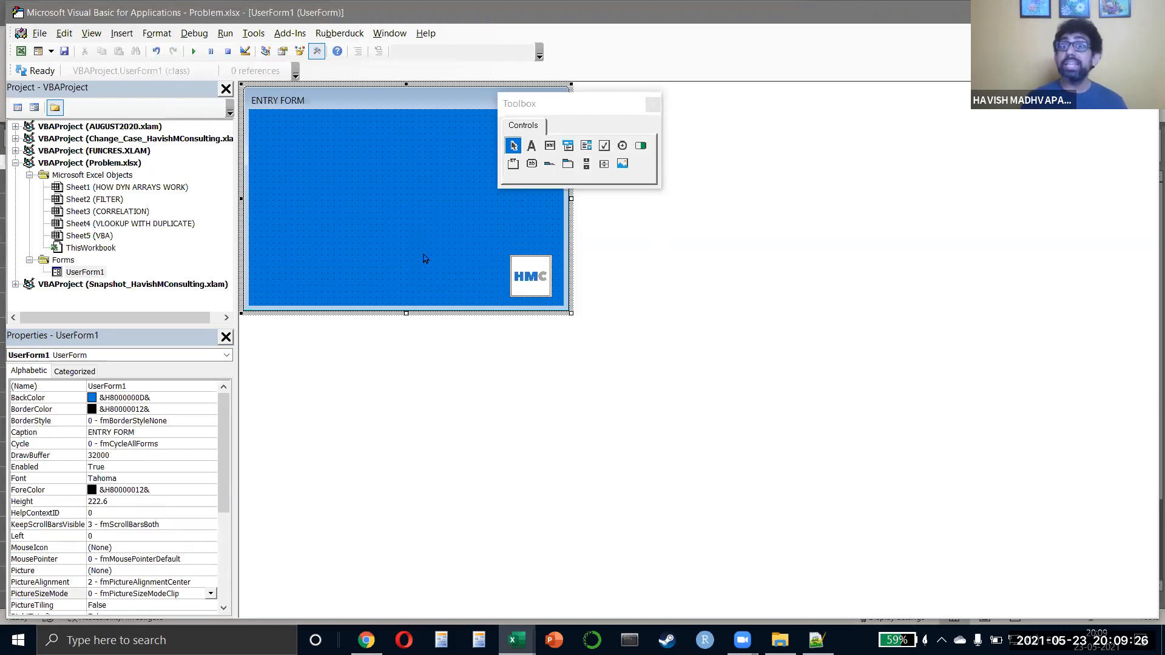
Step: Add a text box near the top of the form and name it txt_Name
click(549, 145)
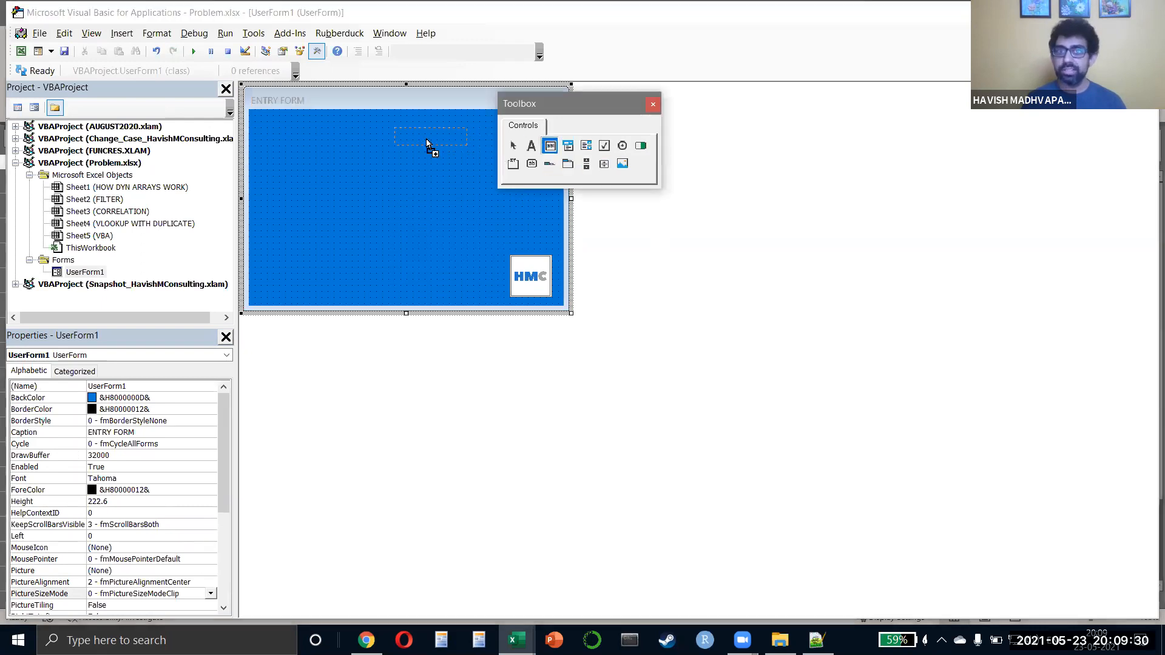
click(366, 155)
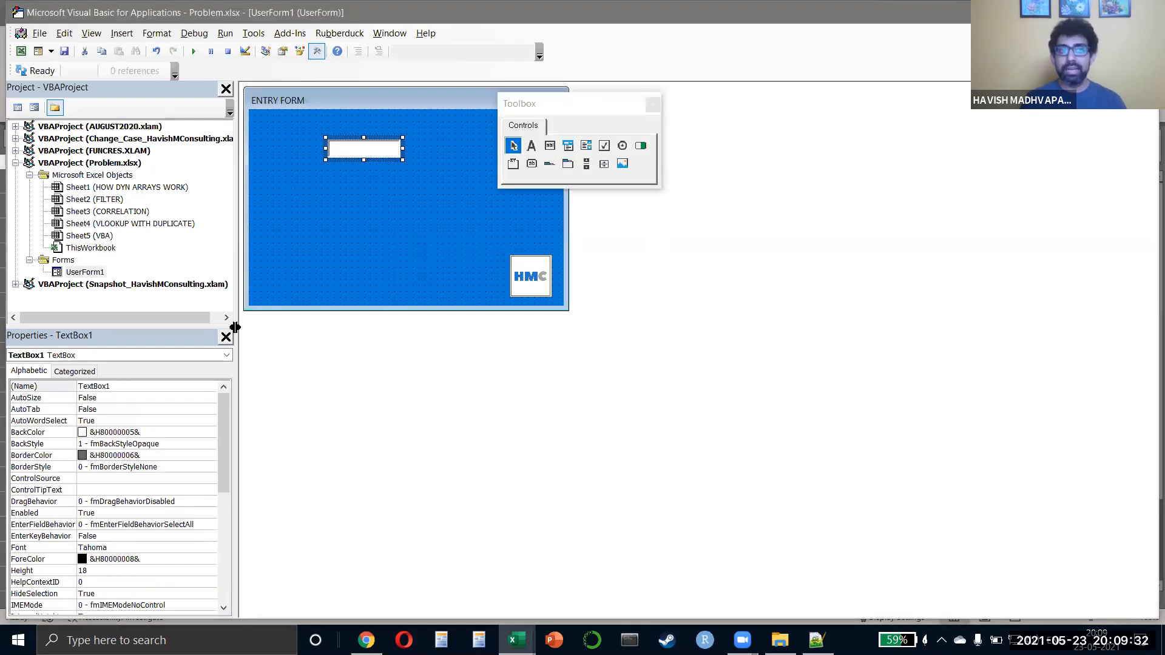
click(140, 386)
double_click(141, 386)
text(TXT)
key(BackSpace)
key(BackSpace)
key(BackSpace)
key(Caps_Lock)
text(txt_Name)
key(Return)
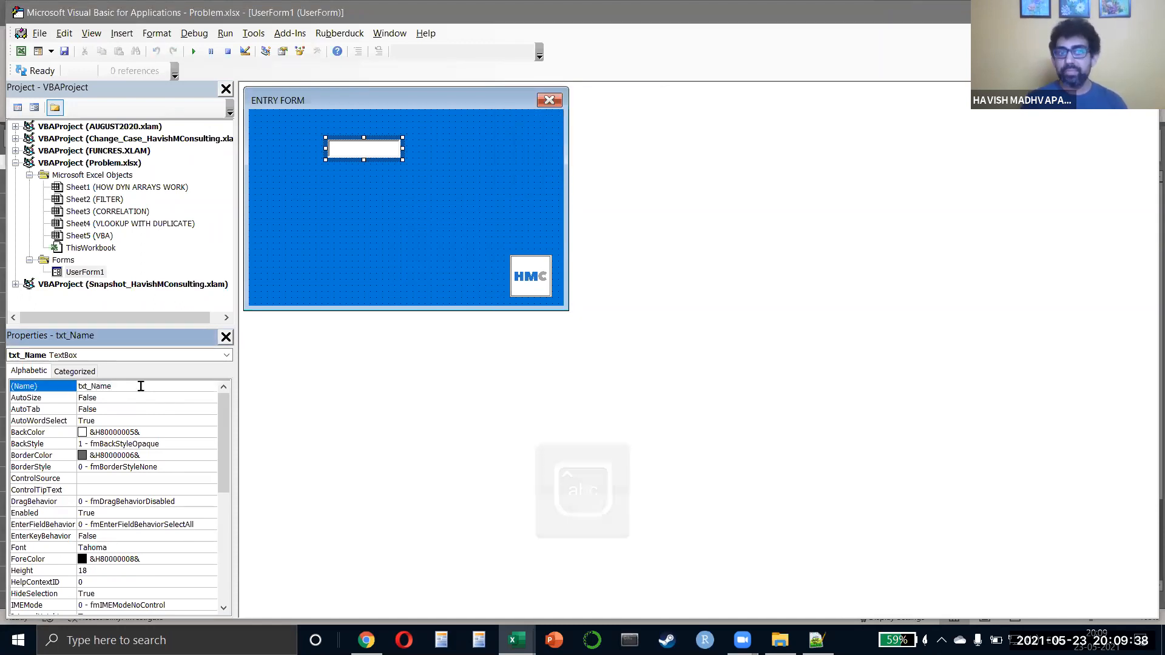
Step: Duplicate the txt_Name text box, place the copy directly below it, and name the copy txt_GPA
click(378, 159)
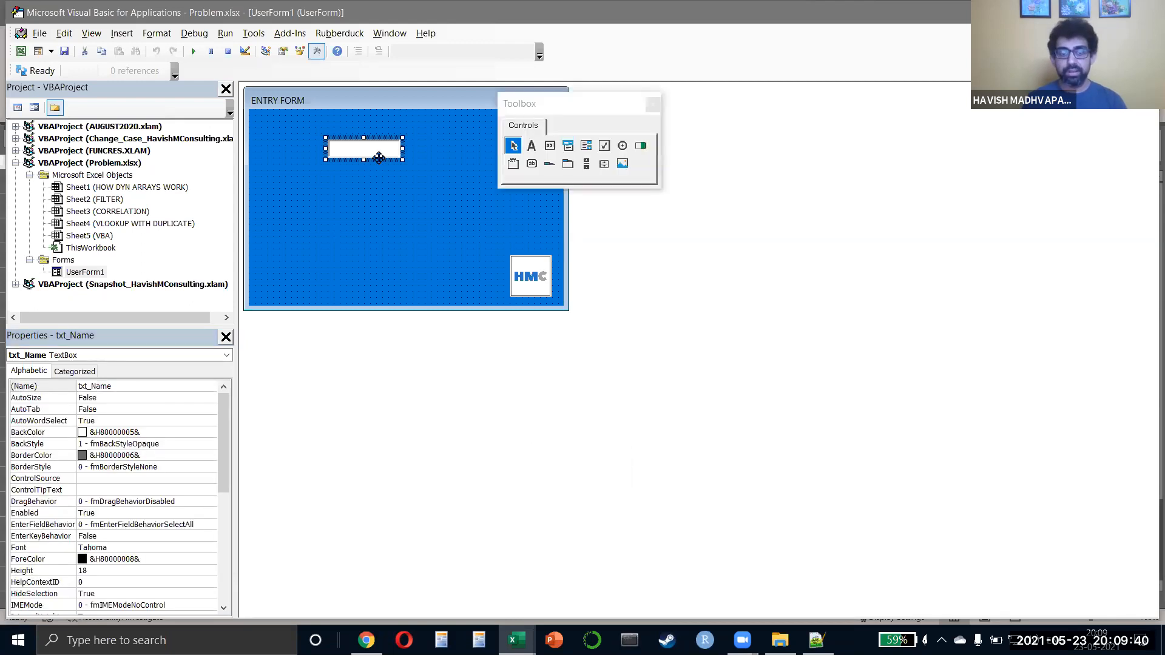
key(ctrl+c)
key(ctrl+v)
drag(423, 223, 380, 199)
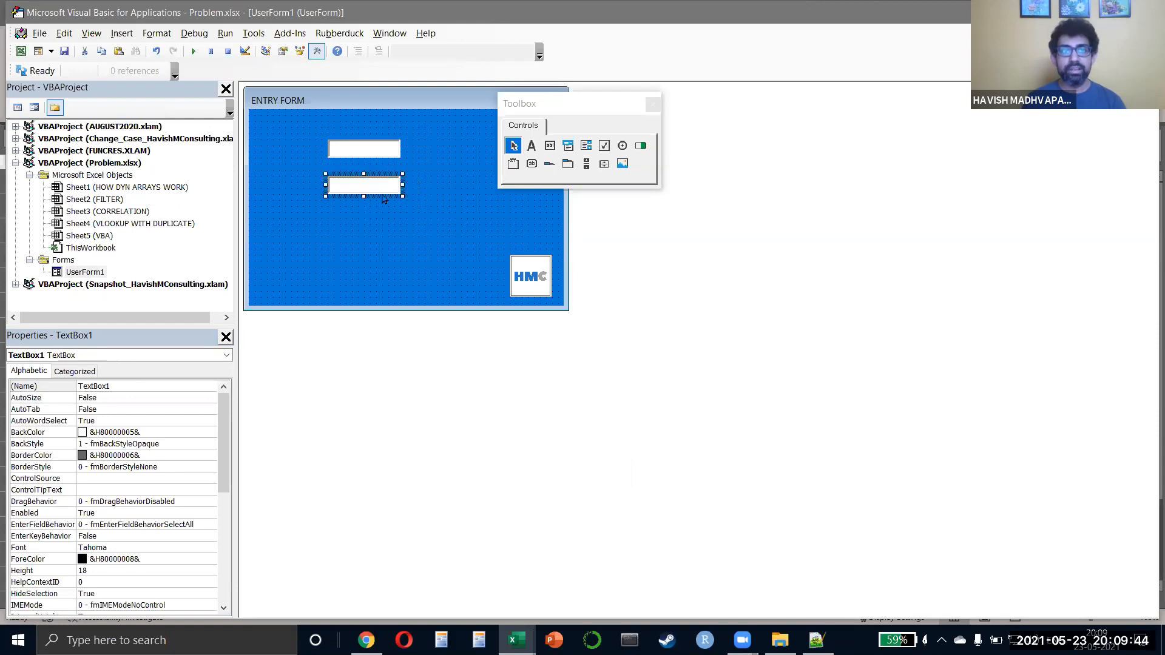
click(173, 386)
text(txt_GPA)
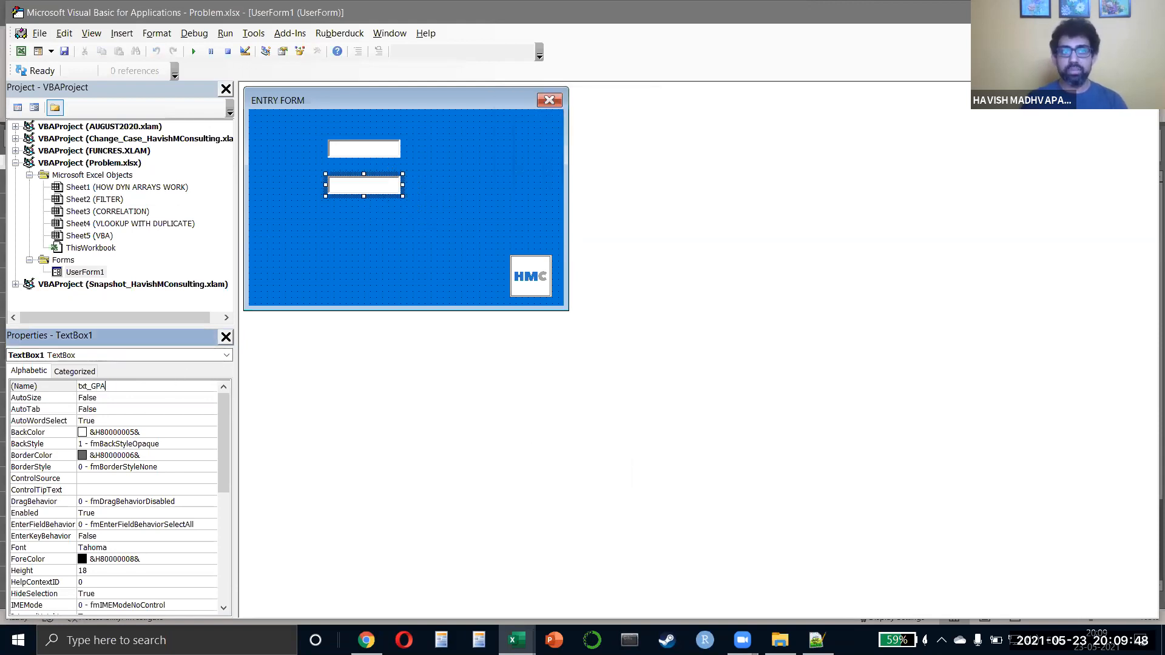
key(Return)
Step: Draw a label about 18 high beside the txt_Name box and set its BackColor to Highlight Text
click(292, 170)
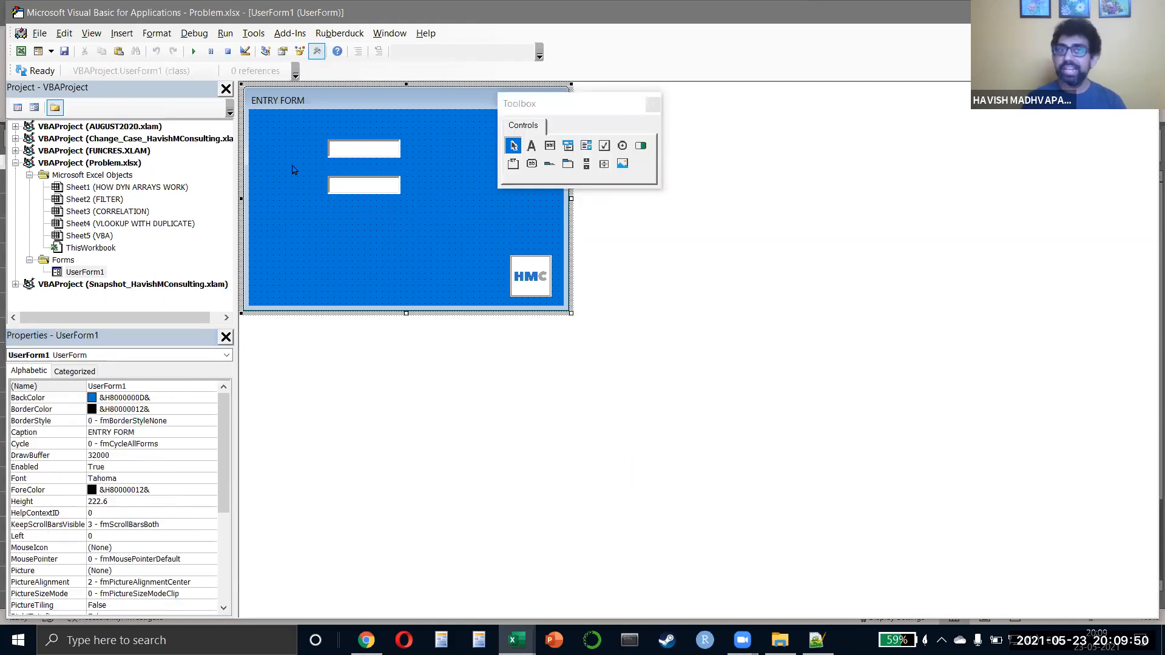
click(531, 146)
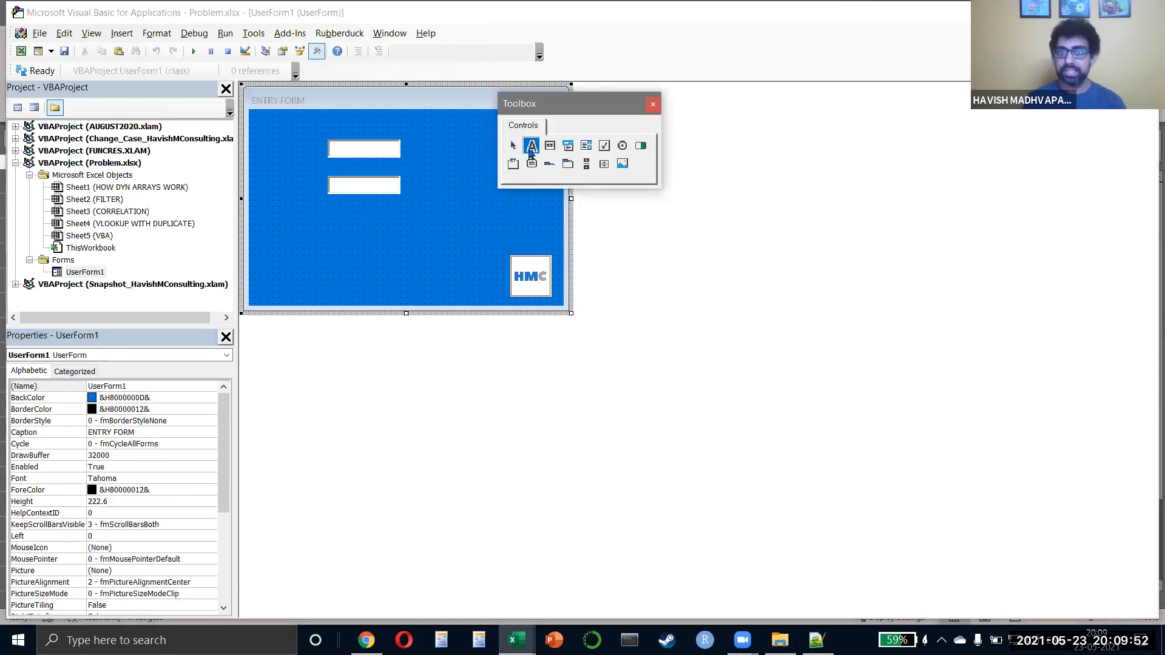
drag(268, 141, 318, 160)
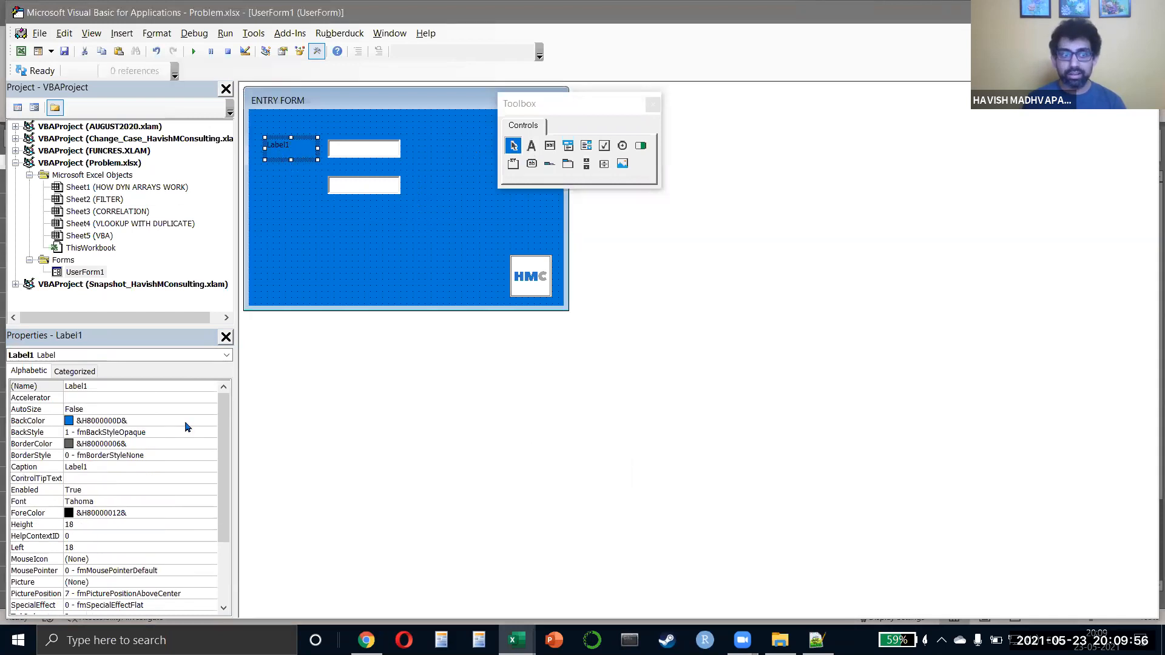
click(210, 423)
click(211, 422)
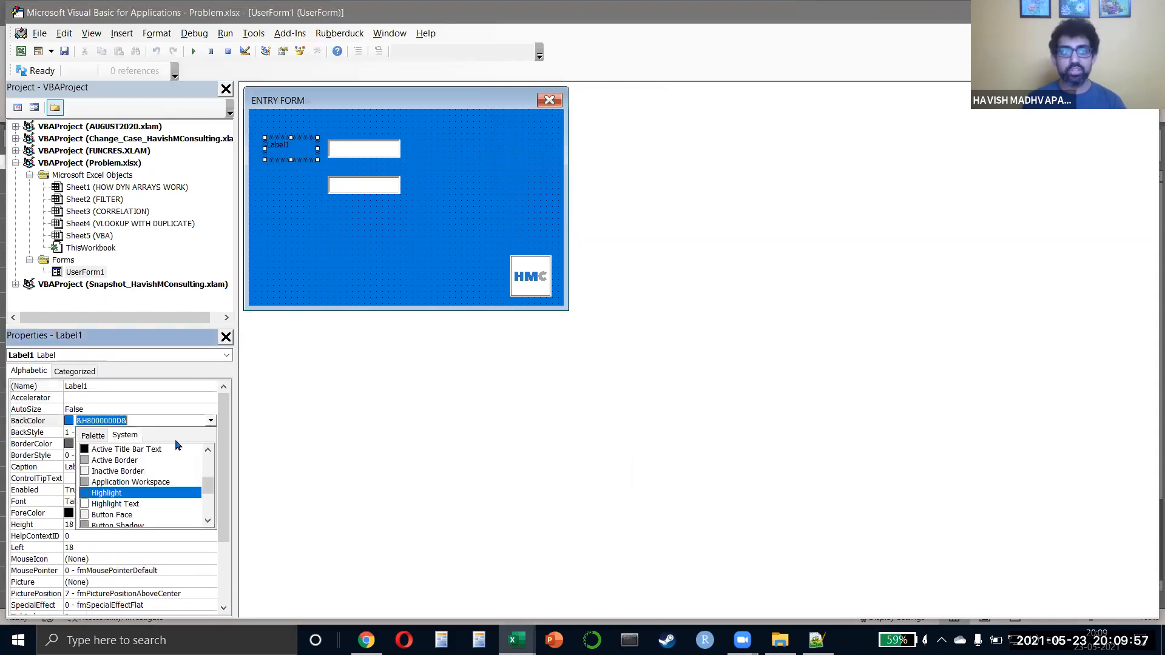
click(127, 504)
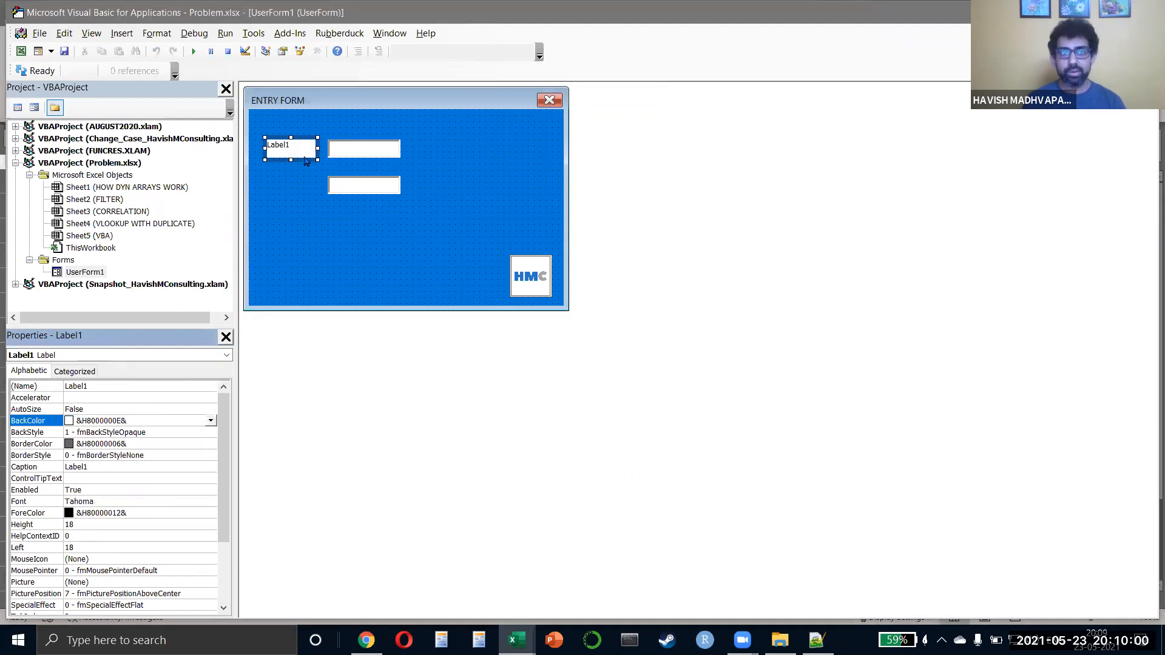
Step: Set the new label's caption to NAME
click(148, 392)
click(148, 390)
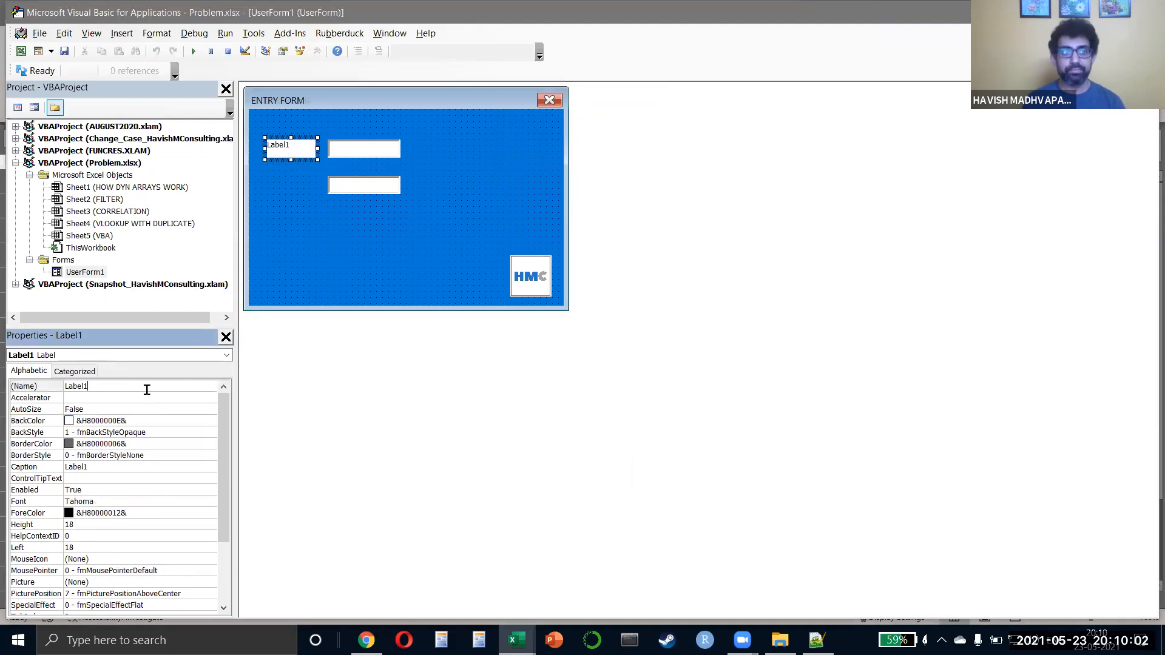
click(133, 466)
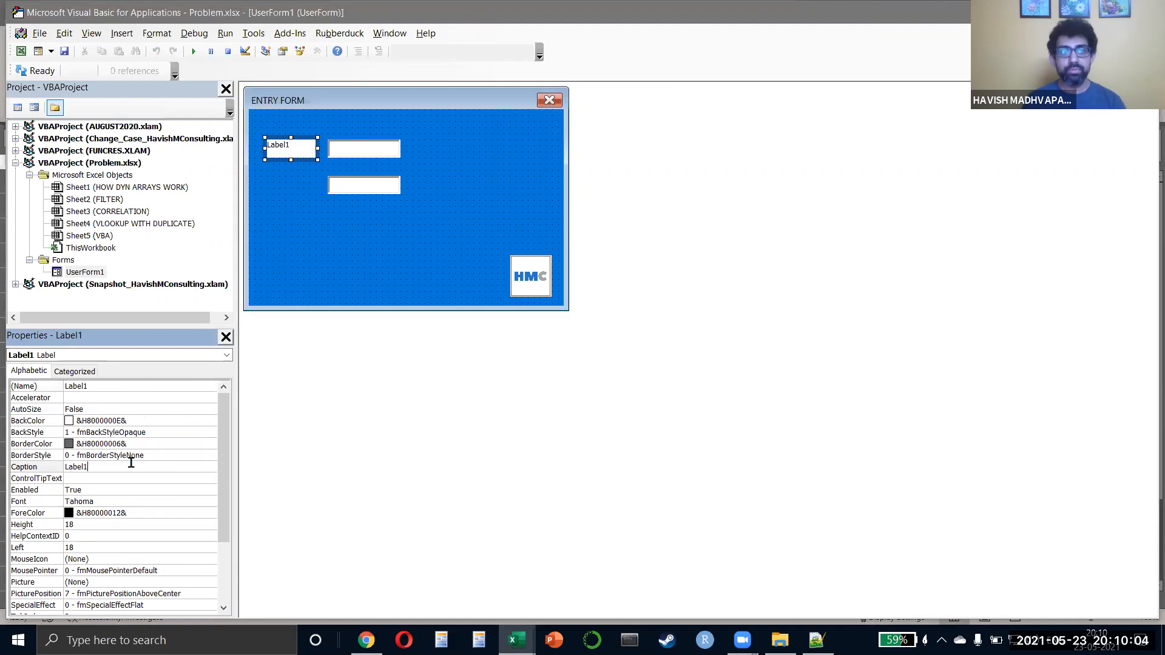
text(NAME)
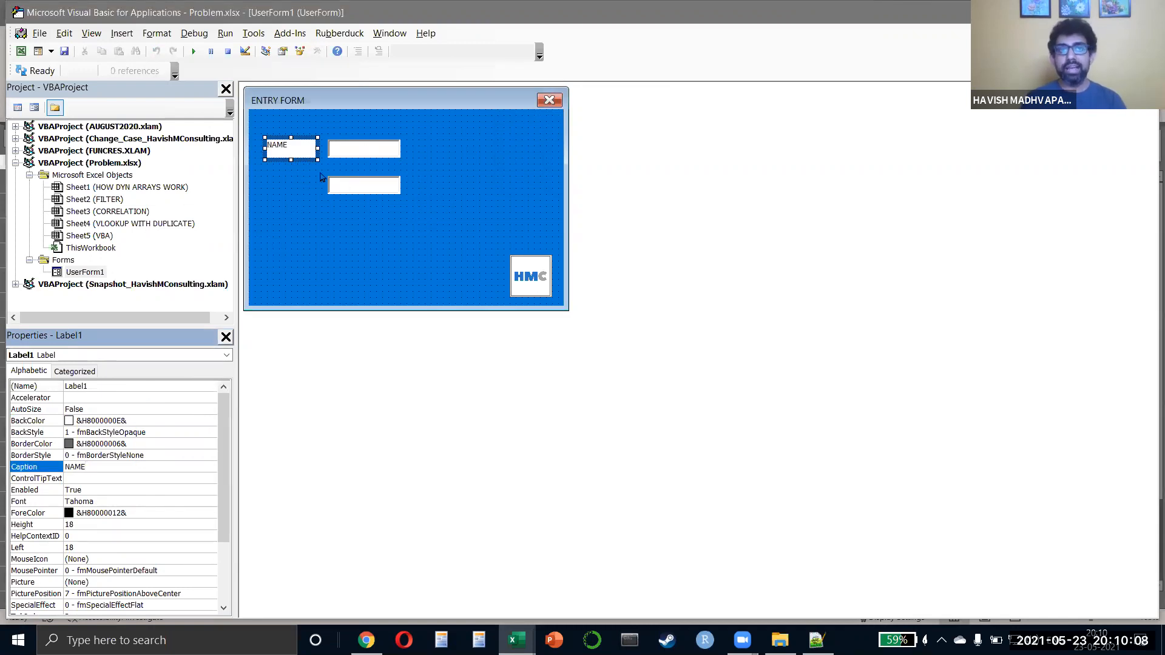
Step: Duplicate the NAME label, place the copy beside the txt_GPA box, and set its caption to GPA
click(303, 158)
key(ctrl+c)
key(ctrl+v)
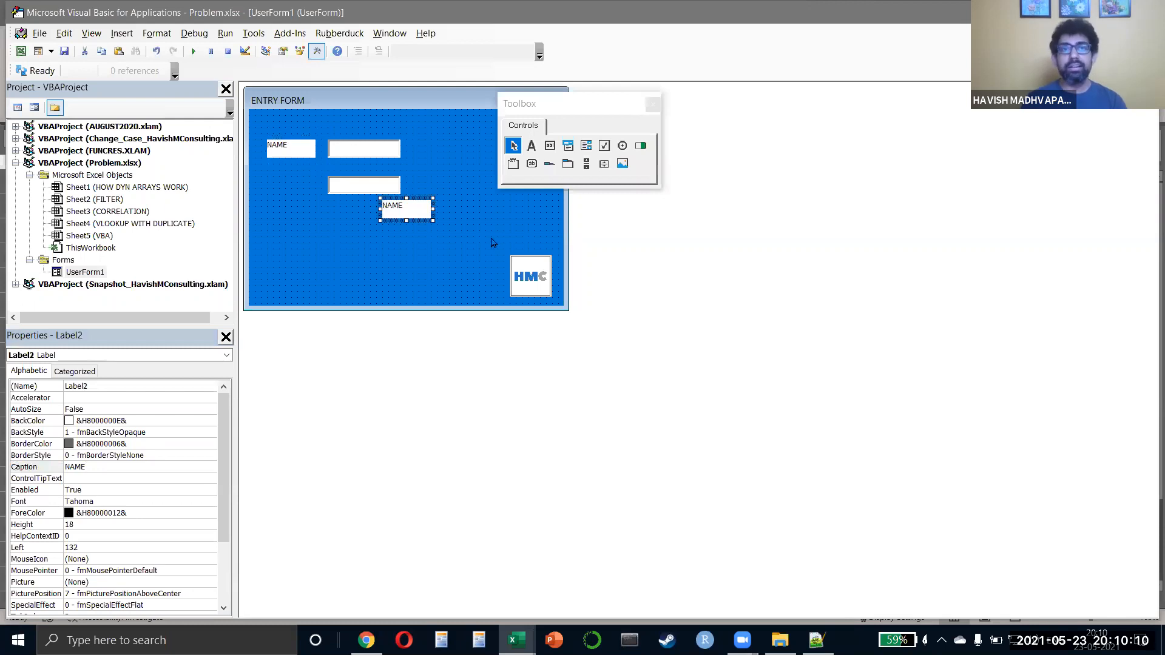
drag(419, 220, 302, 195)
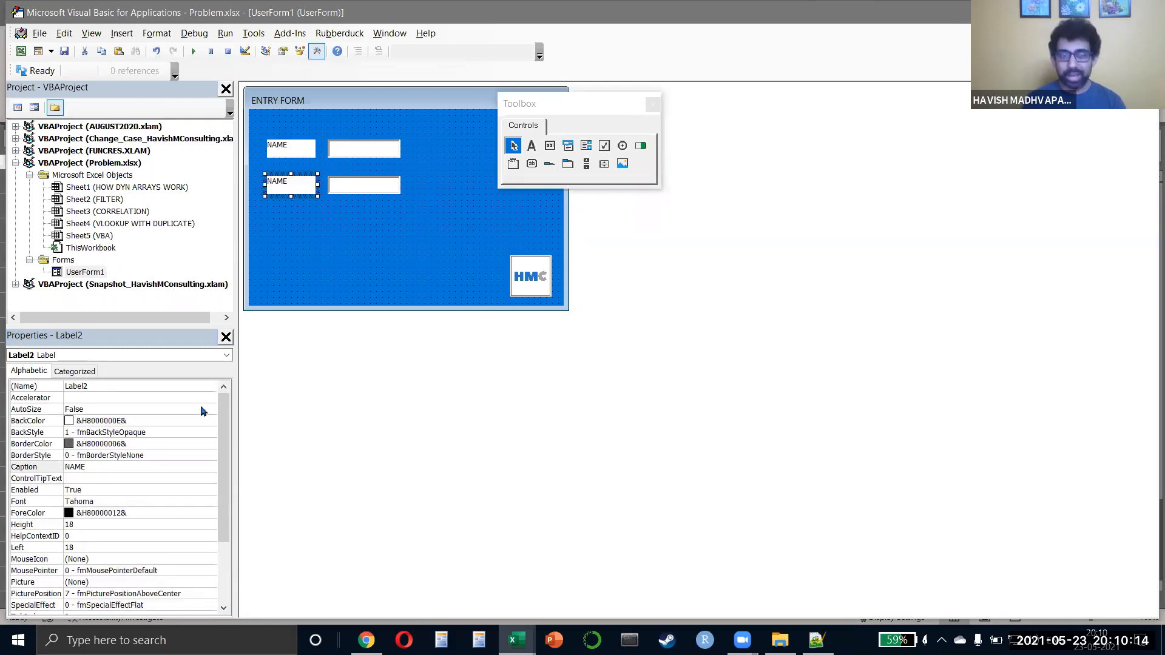
click(107, 469)
double_click(106, 469)
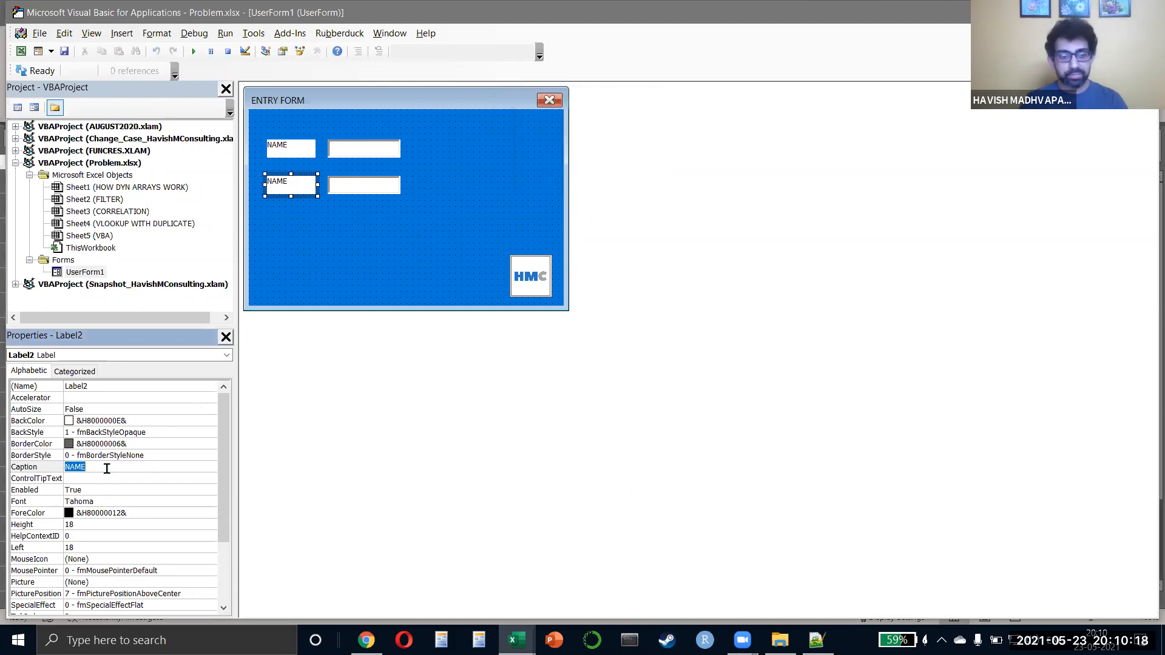
text(GPA)
key(Return)
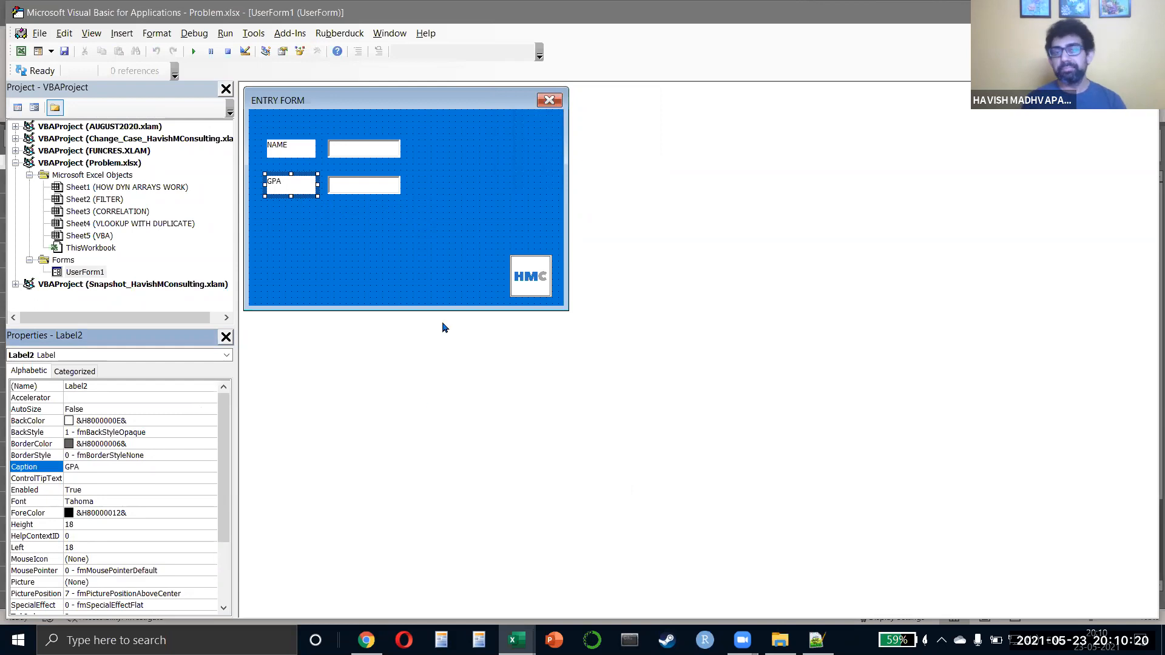
Step: Draw a command button about 42 high below the labels and text boxes and caption it SUBMIT
click(384, 268)
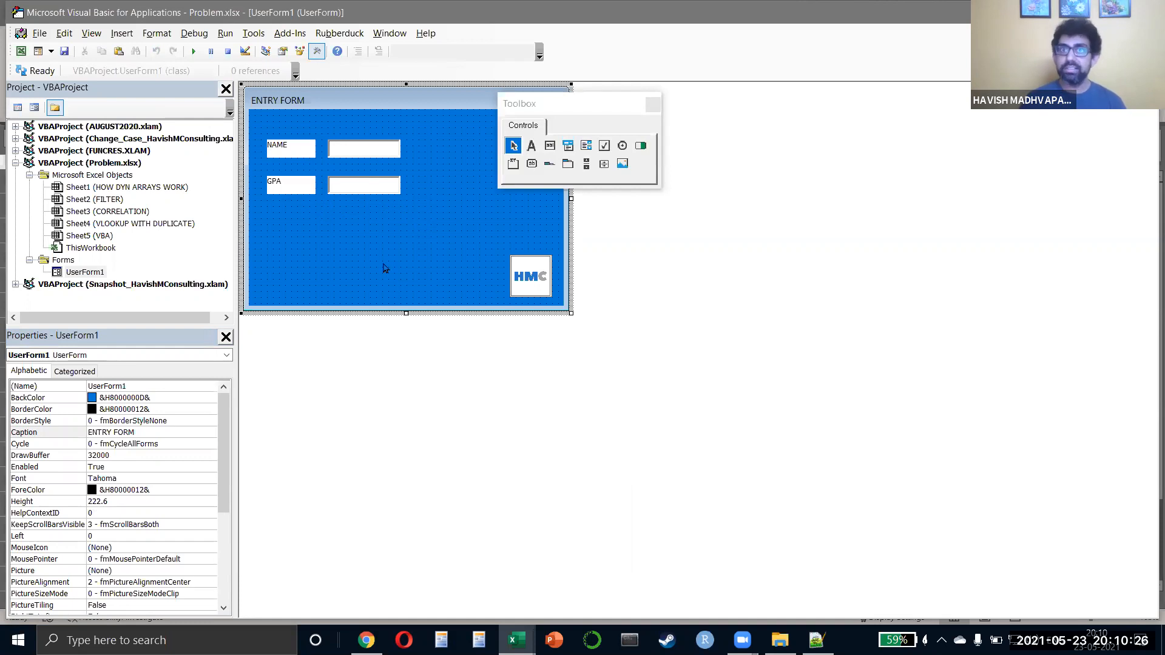
click(532, 165)
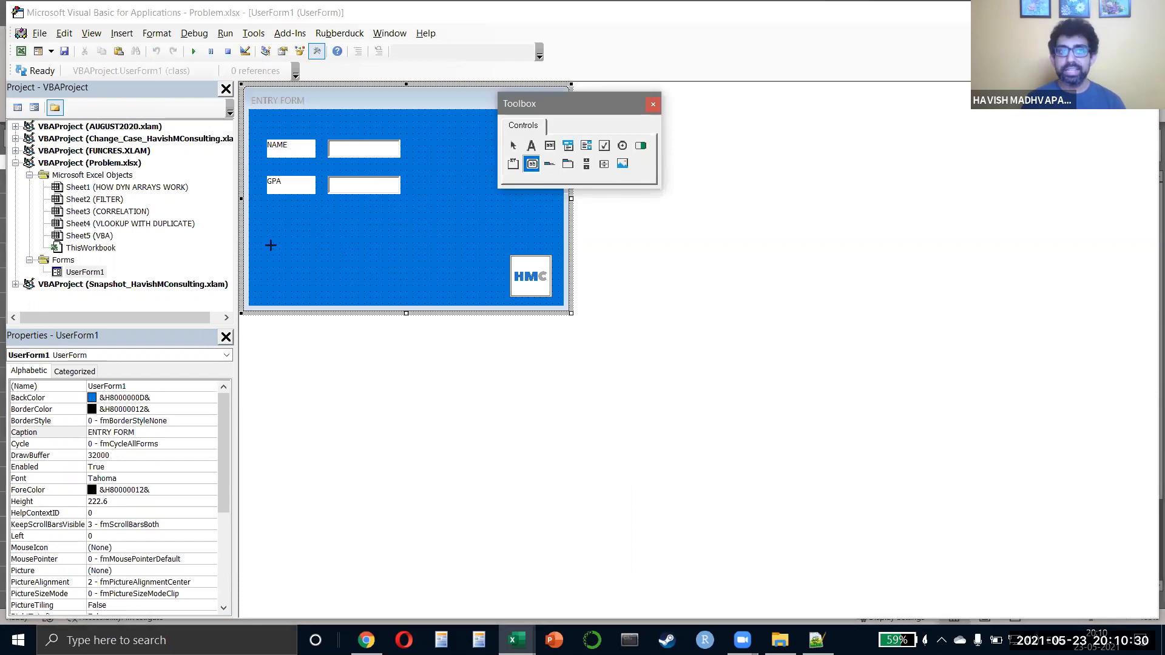
drag(266, 246, 400, 284)
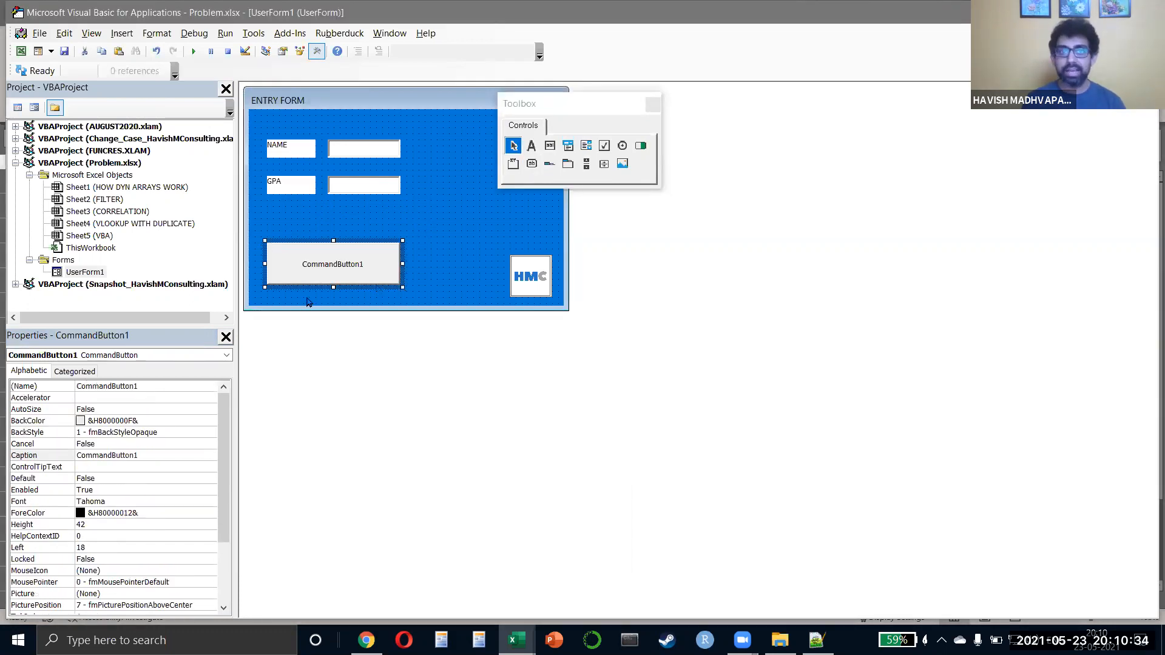
click(139, 462)
double_click(139, 461)
text(SUBMIT)
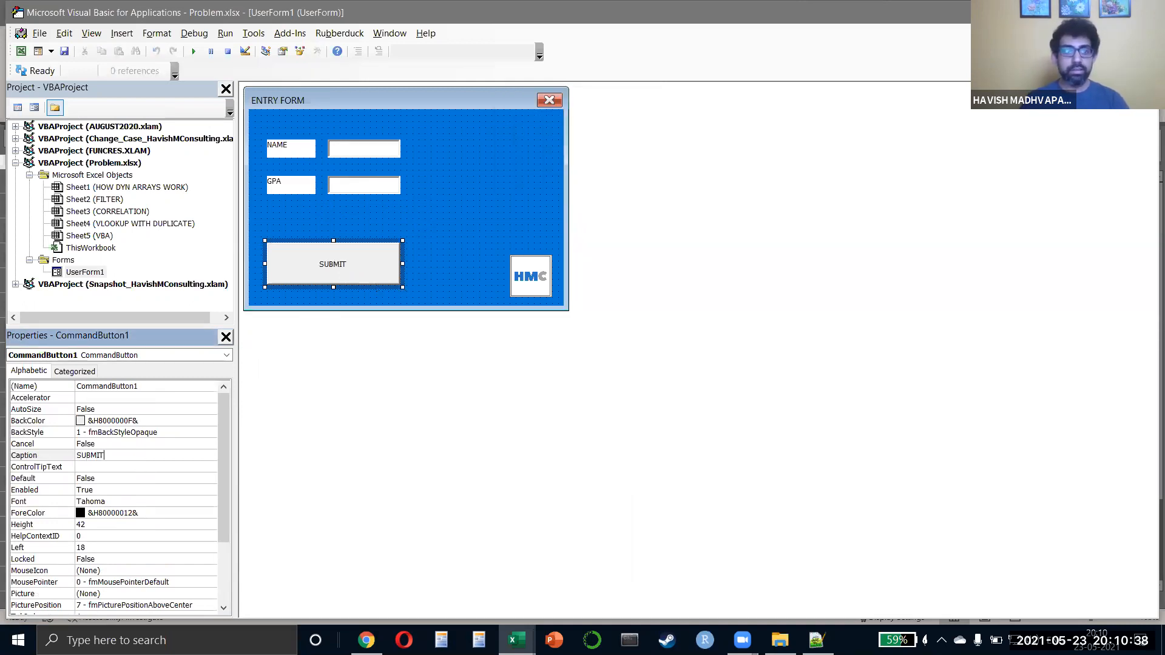
Step: Set the SUBMIT button's BackColor to the light yellow palette color
click(210, 422)
click(211, 421)
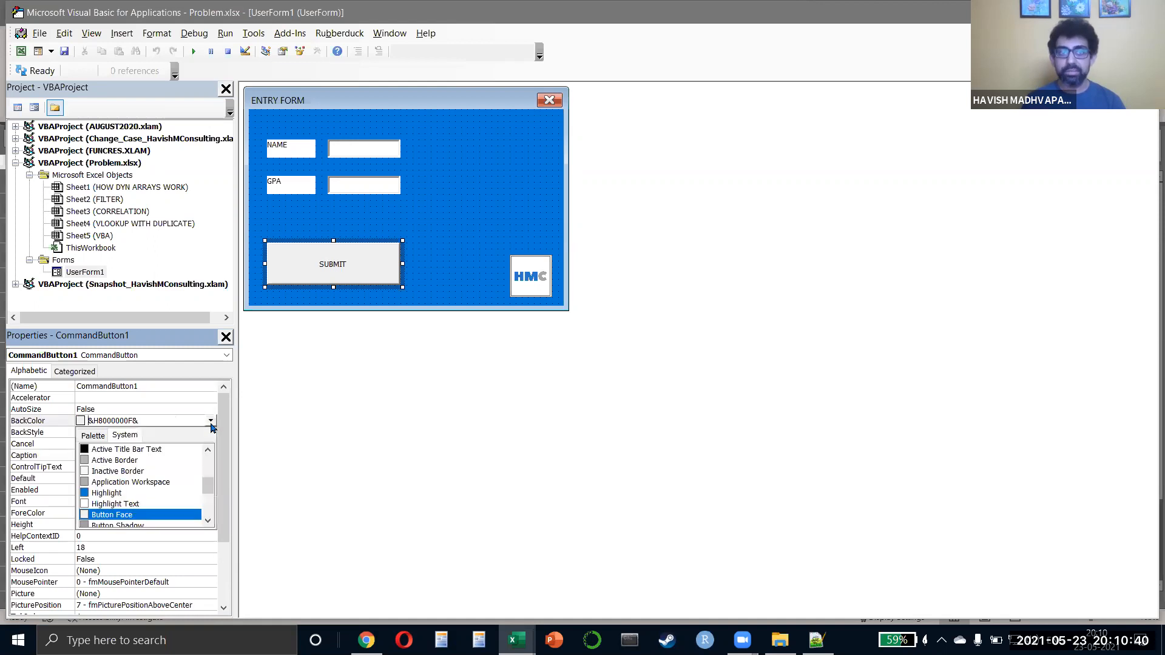
click(113, 439)
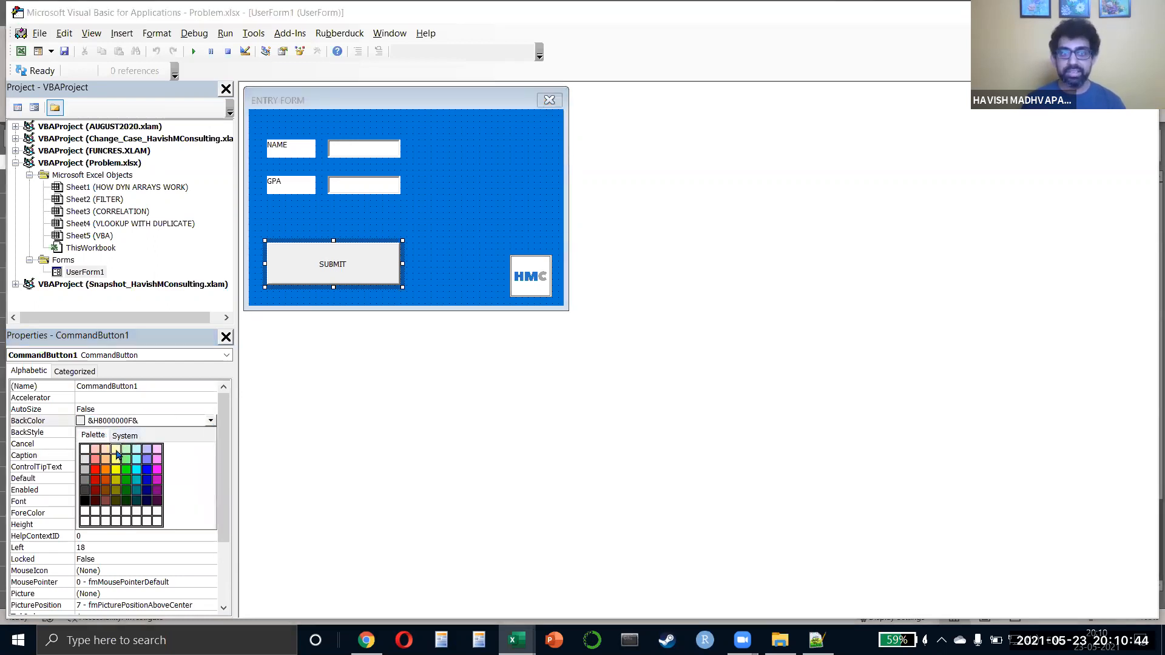
click(115, 450)
click(463, 244)
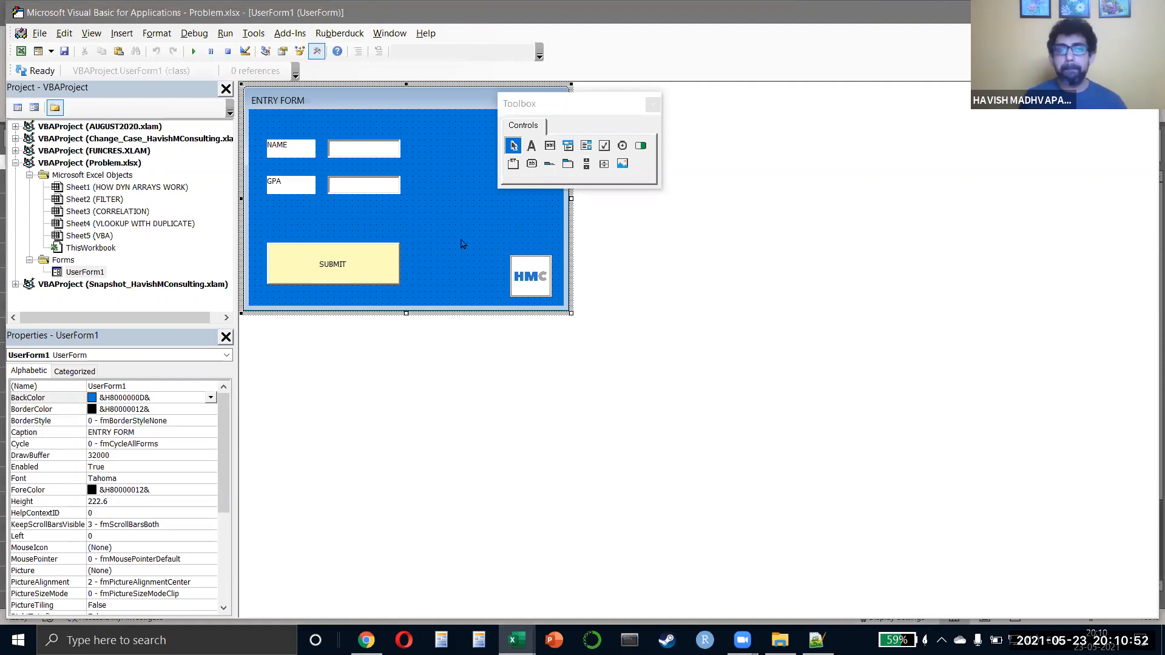
Step: Move the logo closer to the SUBMIT button in line with it and narrow the form to fit
drag(539, 278, 470, 264)
click(564, 215)
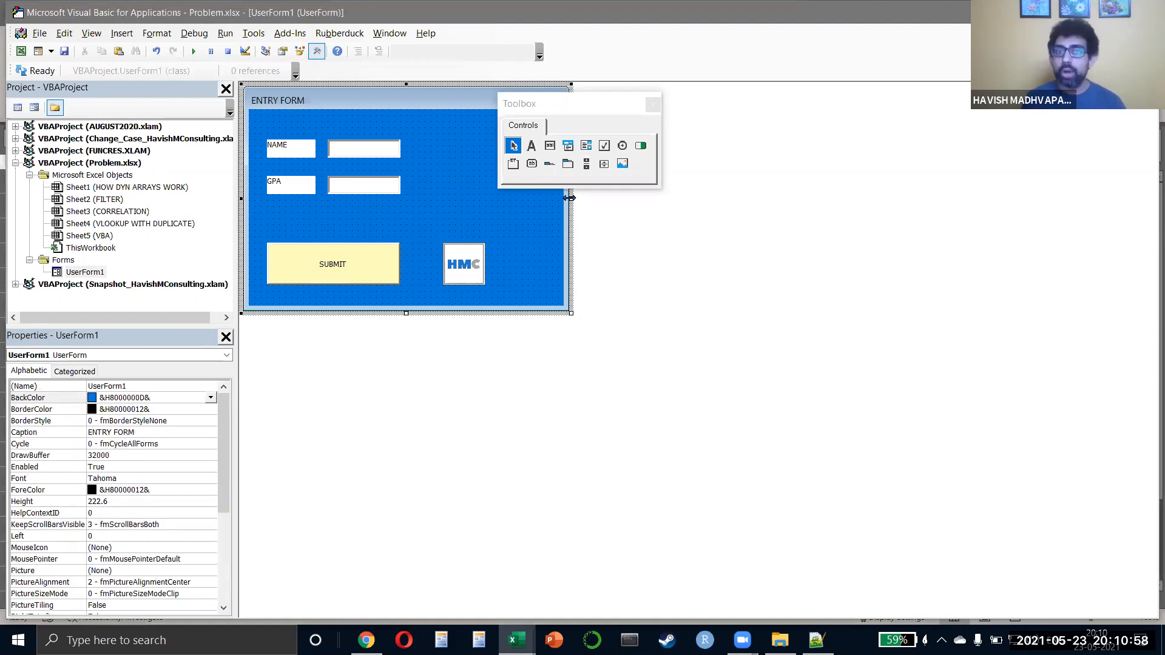
drag(569, 198, 509, 216)
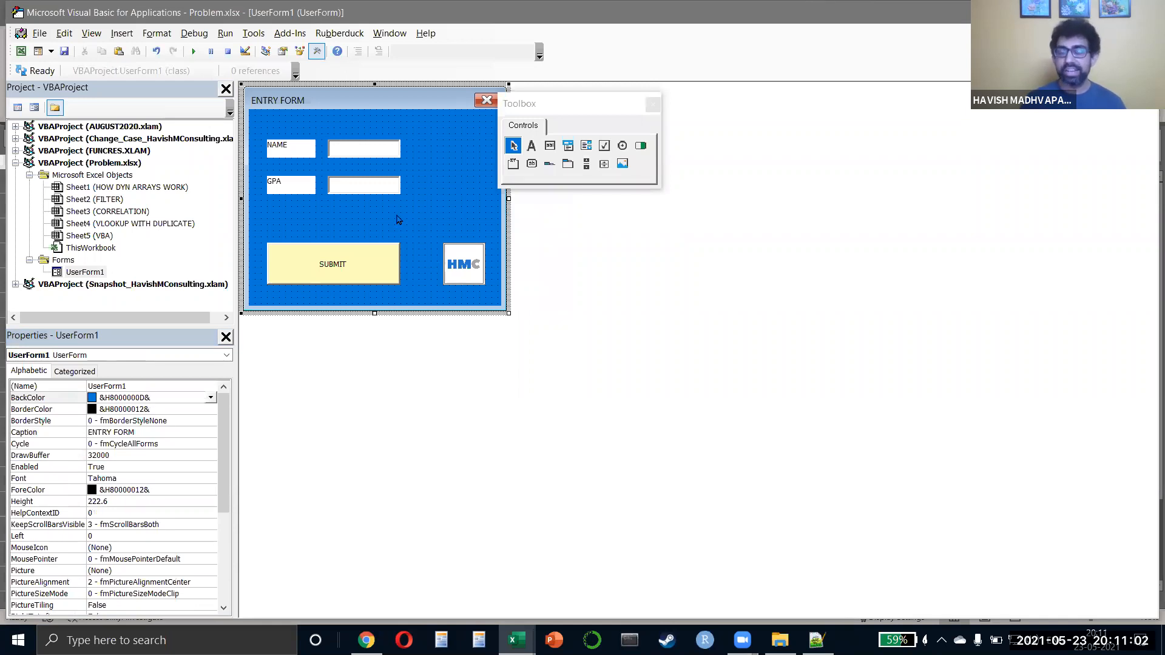
Step: Insert a standard module into the Problem.xlsx project
click(129, 167)
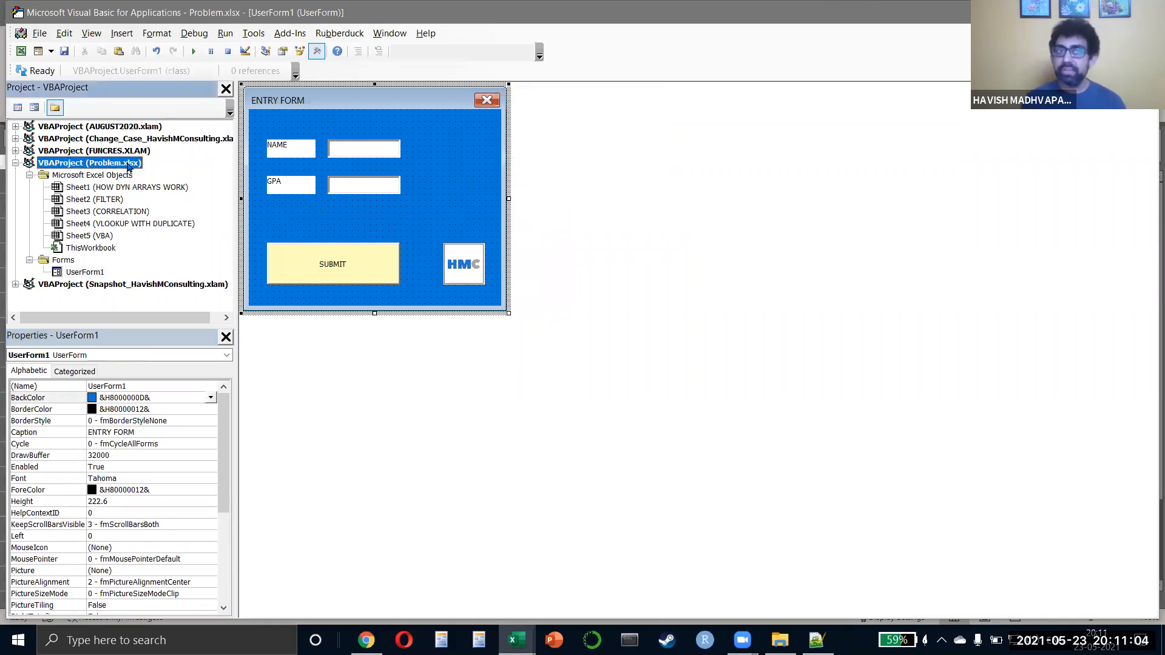
right_click(128, 168)
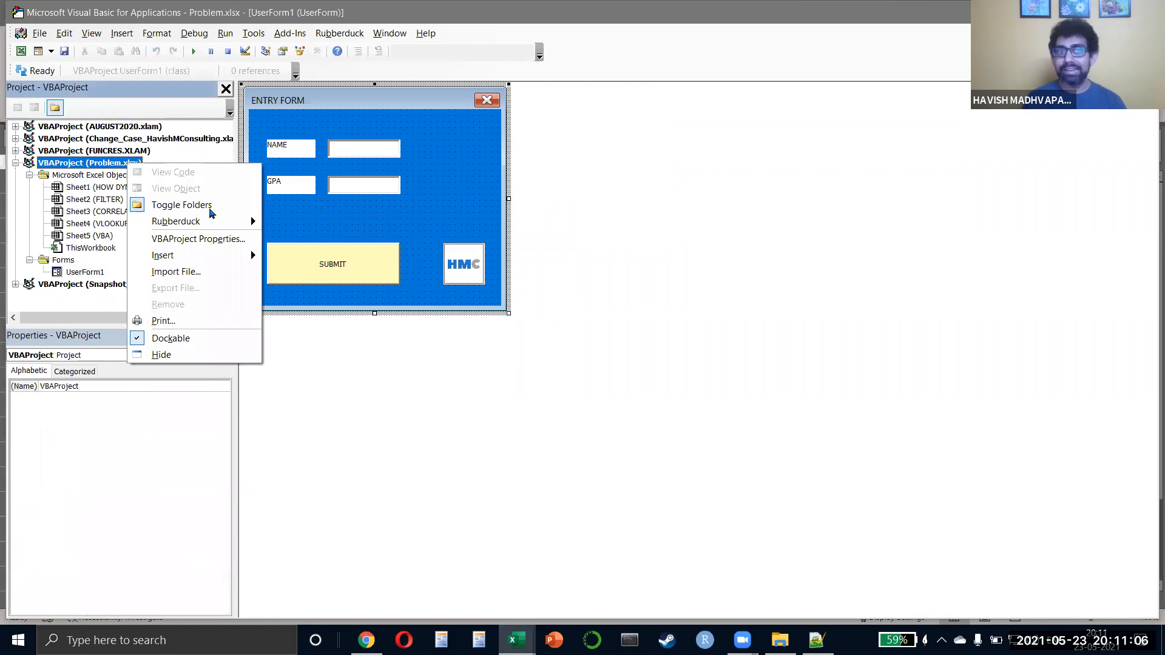
mouse_move(254, 255)
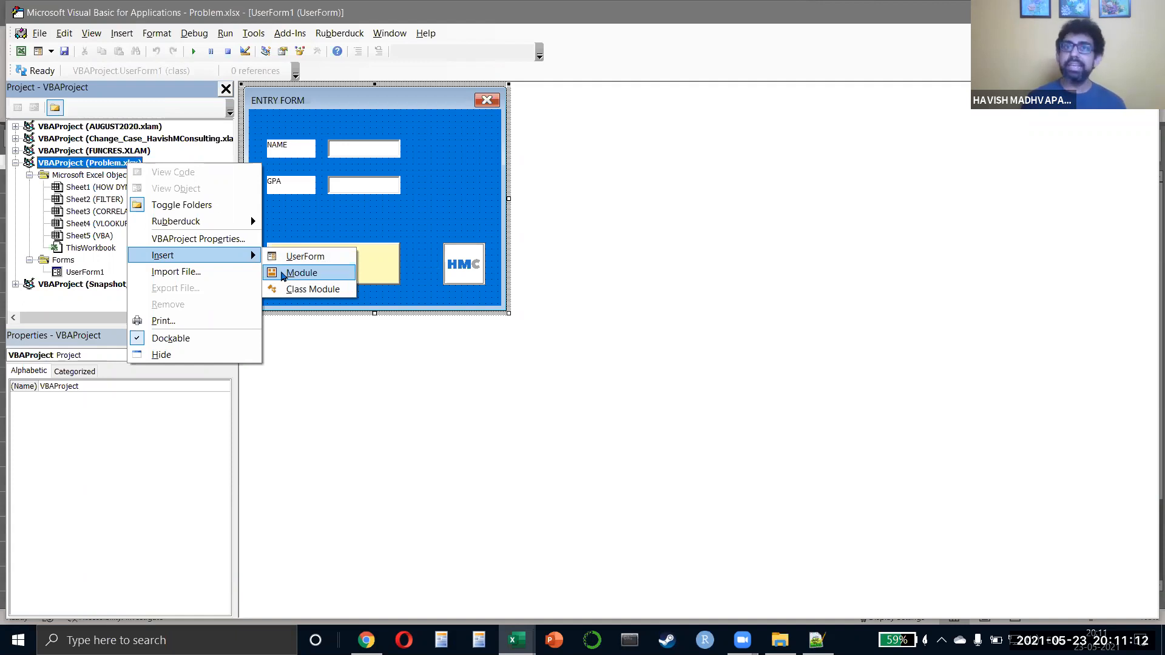
click(283, 274)
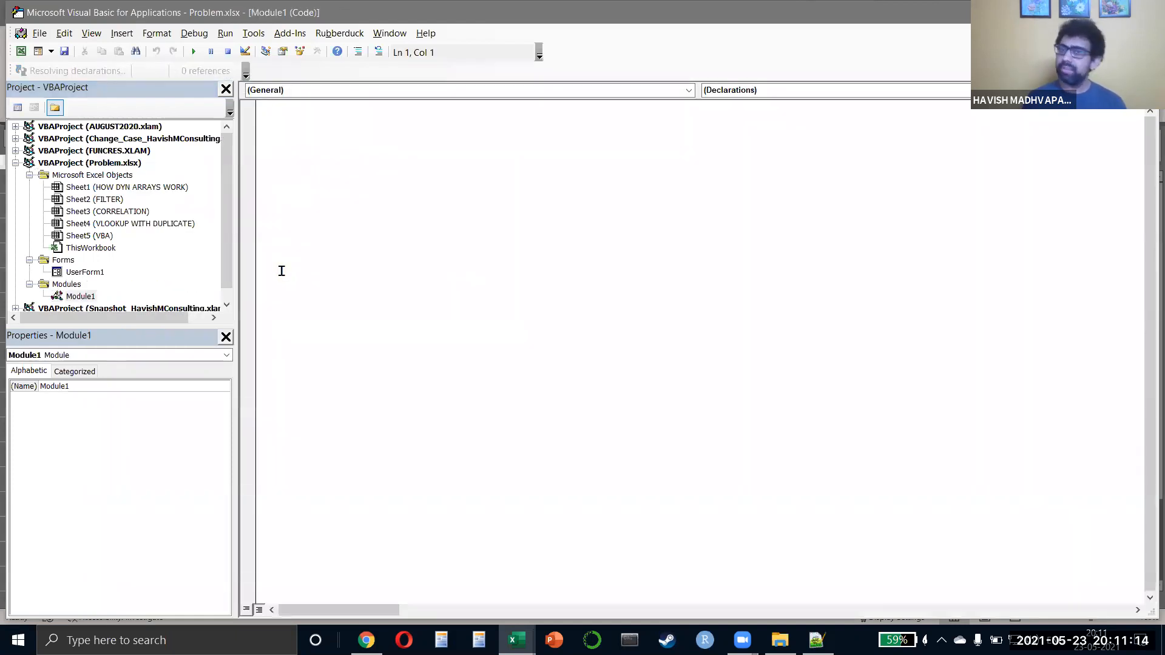
Step: Create a ShowForm Sub in the module and begin a UserForm1 member call in its body
text(Sub )
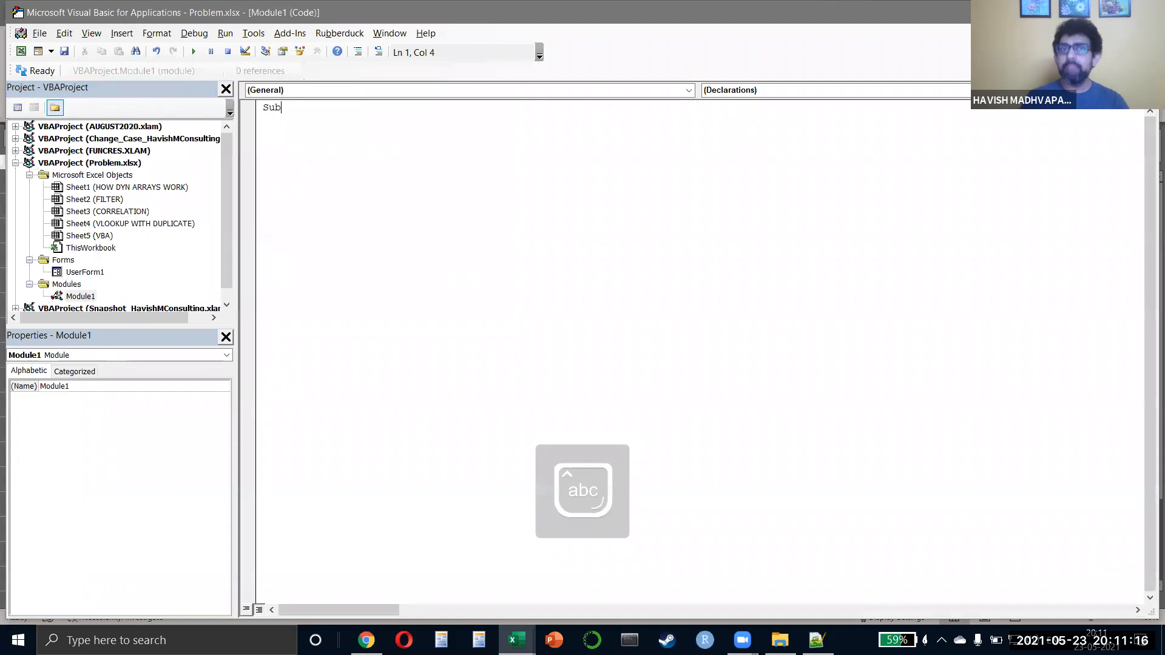
text(ShowForm)
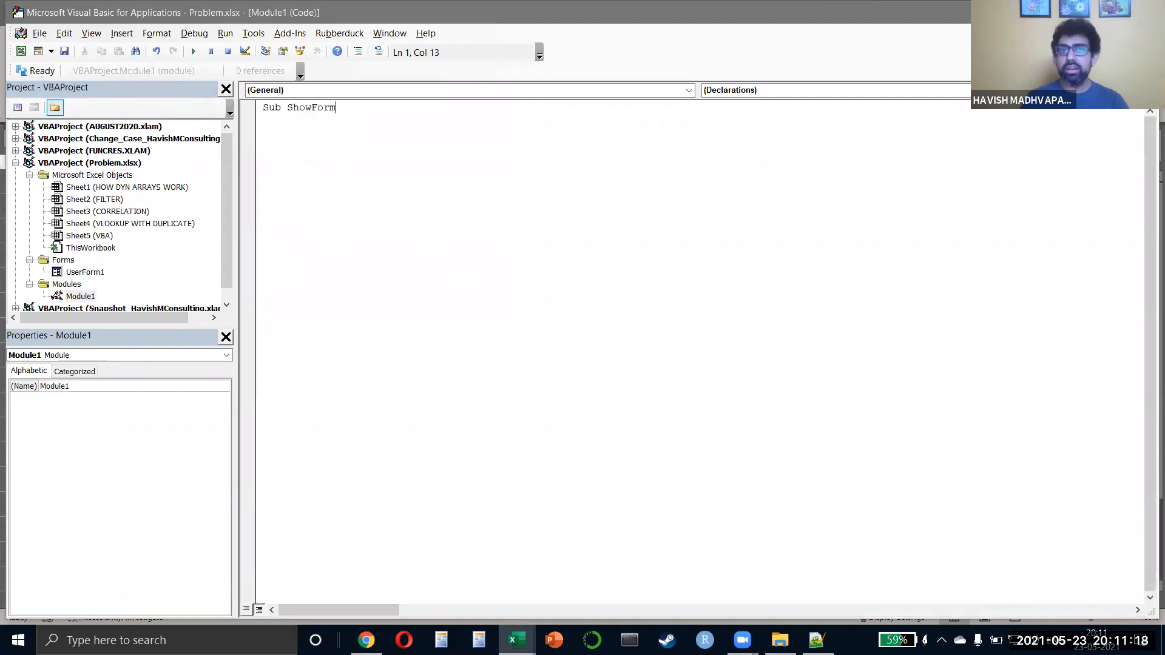
key(Return)
key(Return)
key(Return)
key(Up)
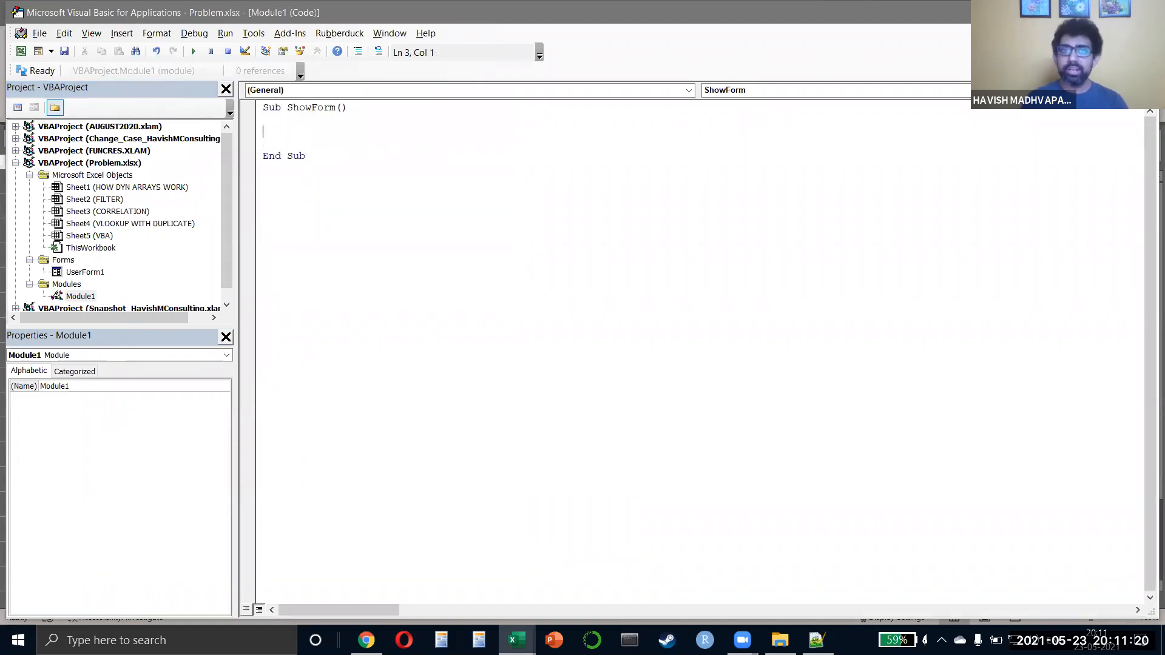
key(ctrl+space)
text(UserForm1.sho)
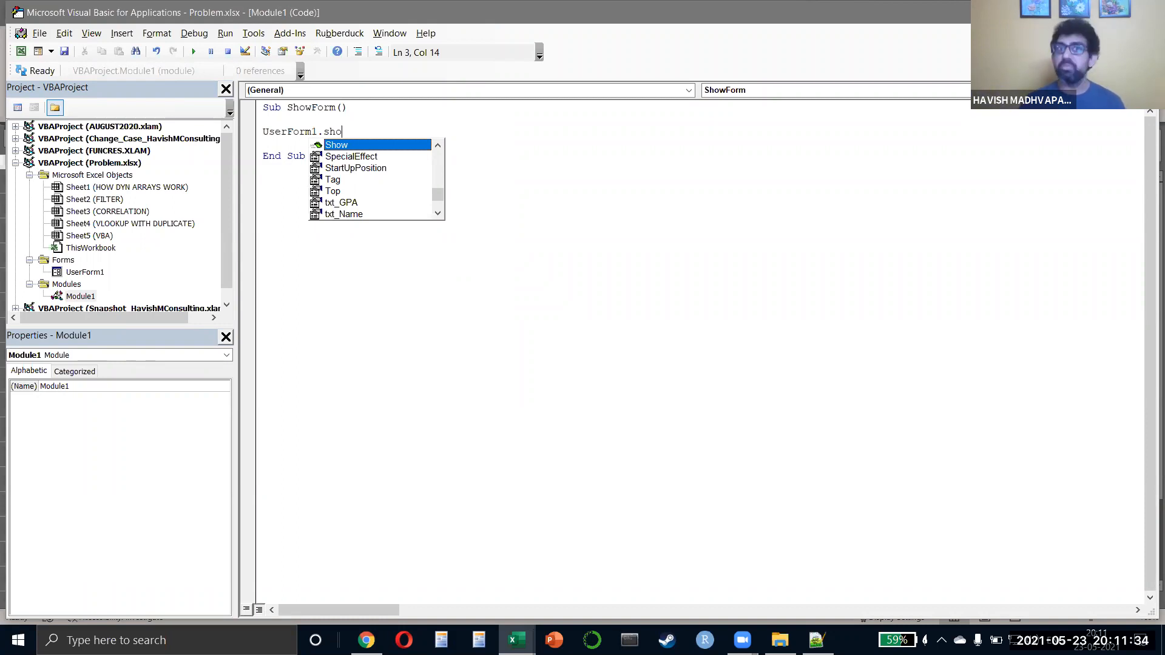
Step: Browse the member list available for UserForm1 in the ShowForm body
key(Down)
key(Down)
key(Down)
key(Down)
key(Down)
key(Down)
key(Down)
key(Down)
key(Down)
key(Down)
key(Down)
key(Down)
key(Down)
key(Up)
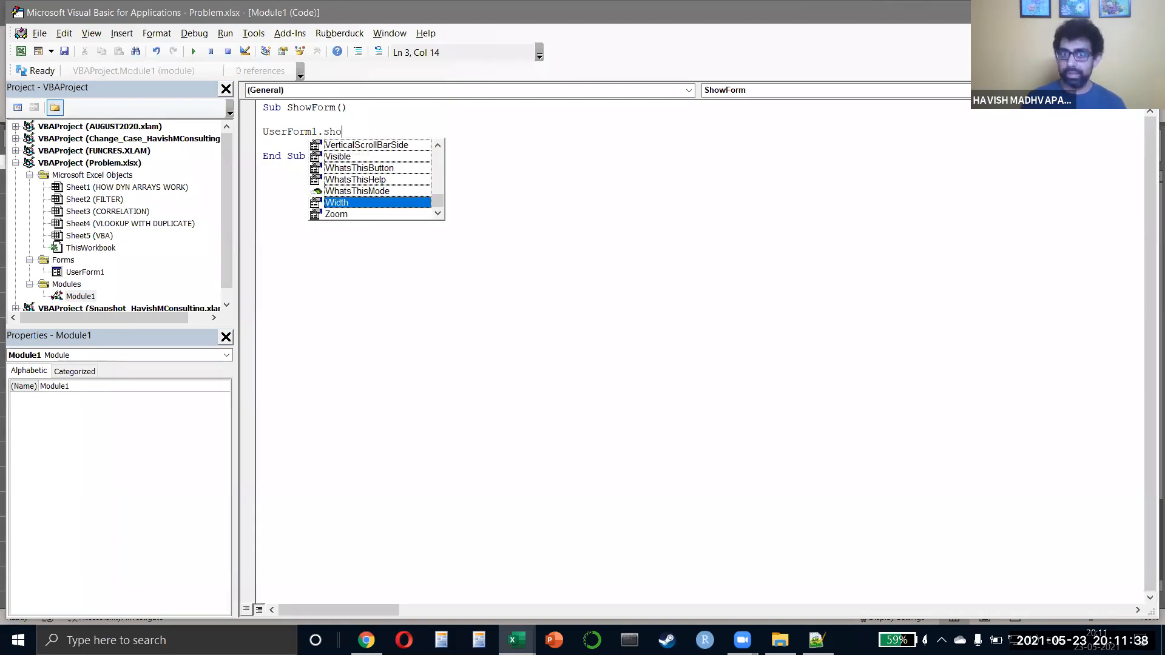
key(BackSpace)
key(BackSpace)
key(BackSpace)
key(Down)
key(Down)
key(Down)
key(Down)
key(Down)
key(Down)
key(Down)
key(Down)
key(Down)
key(Down)
key(Down)
key(Down)
key(Down)
key(Down)
key(Down)
key(Down)
key(Down)
key(Down)
key(Down)
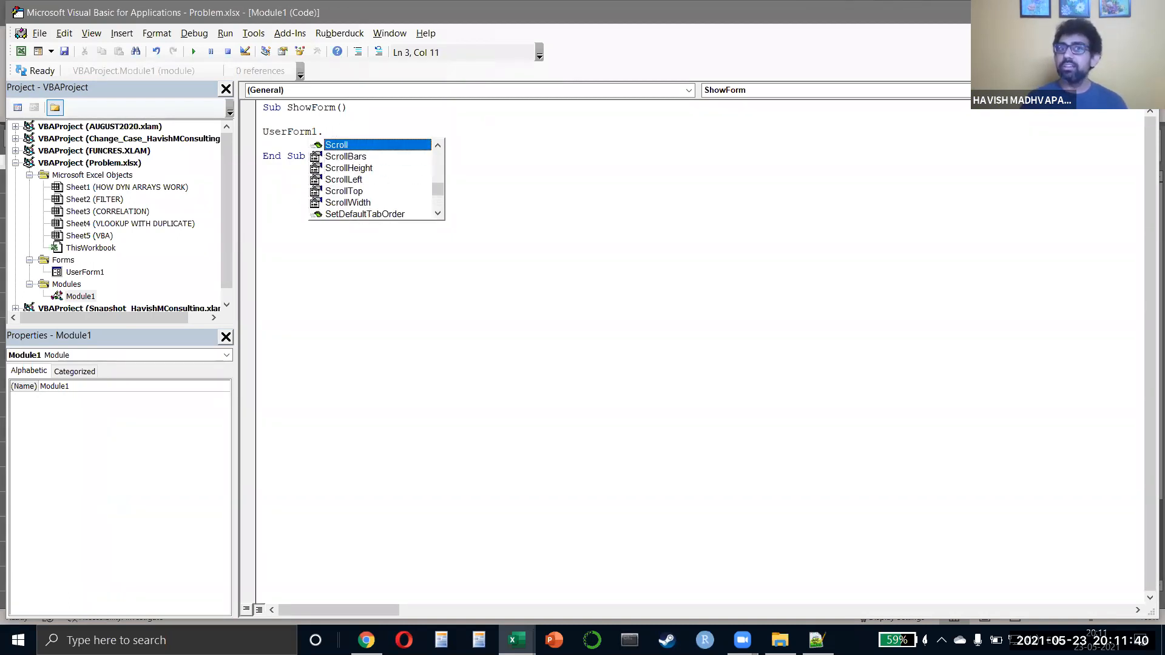
key(Up)
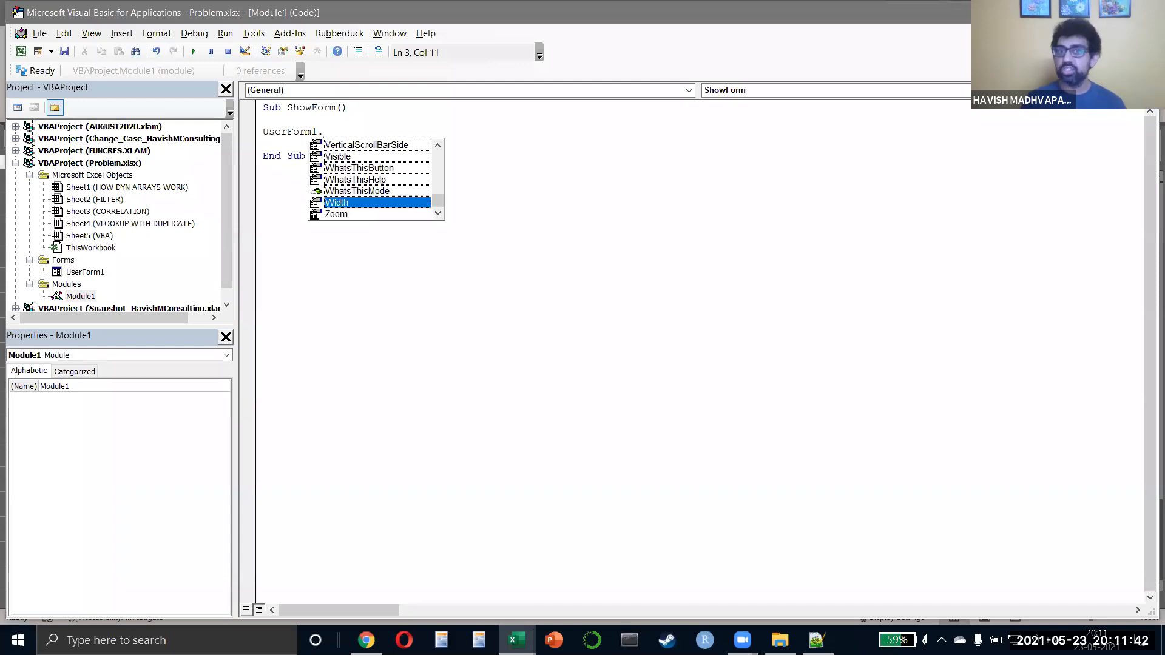
Step: Complete the ShowForm body with the statement UserForm1.Show
text(show)
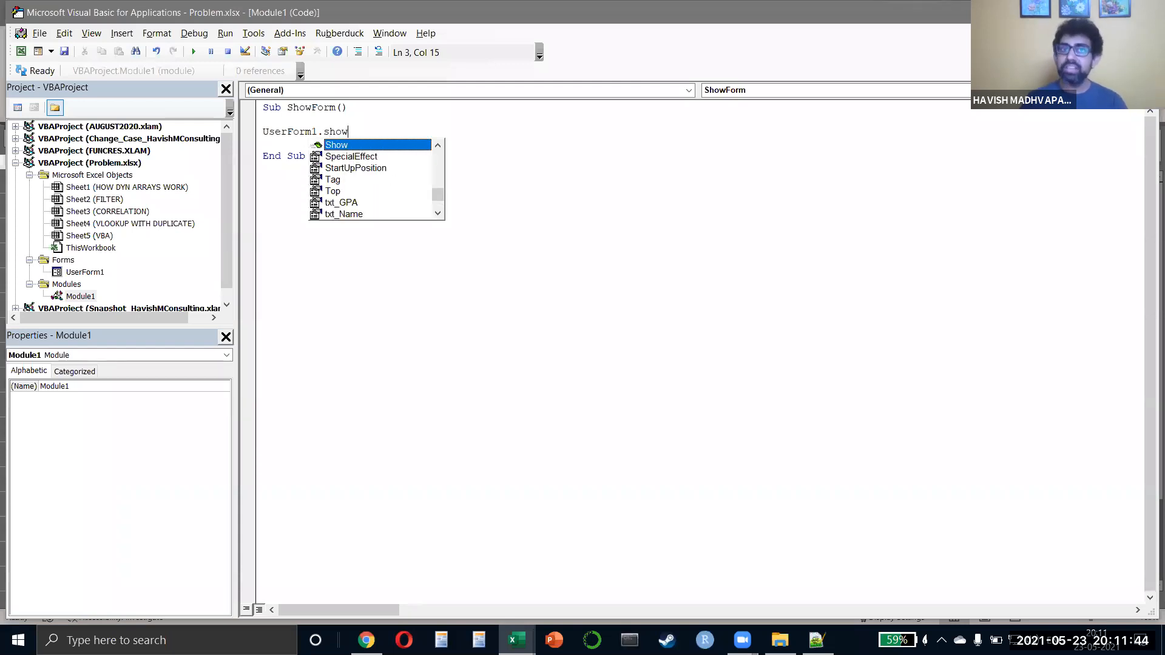
key(Tab)
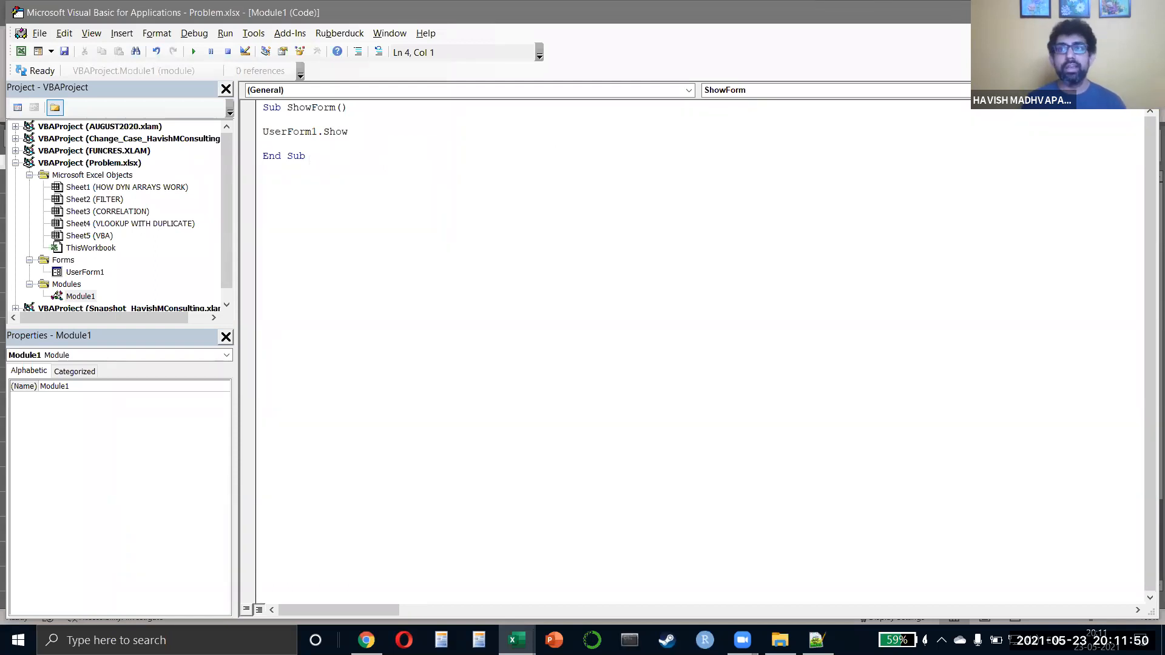
Step: Insert the HAVISH M CONSULTING logo picture from the Company Documents Logos folder into the workbook's VBA sheet
key(alt+F11)
click(403, 211)
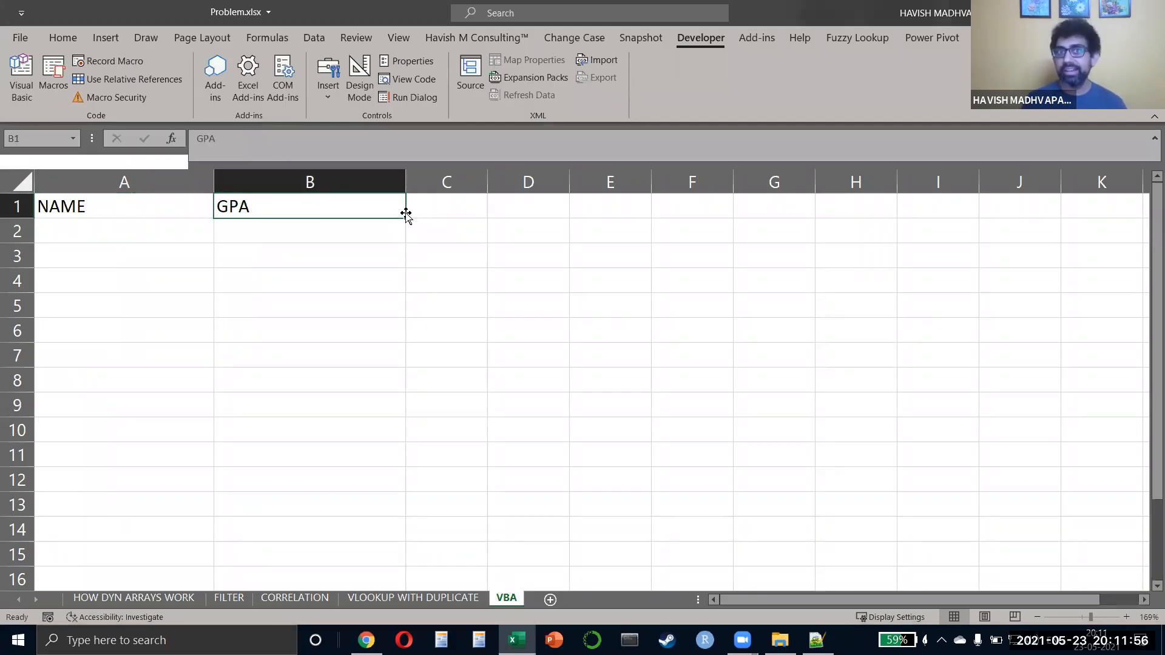
click(110, 38)
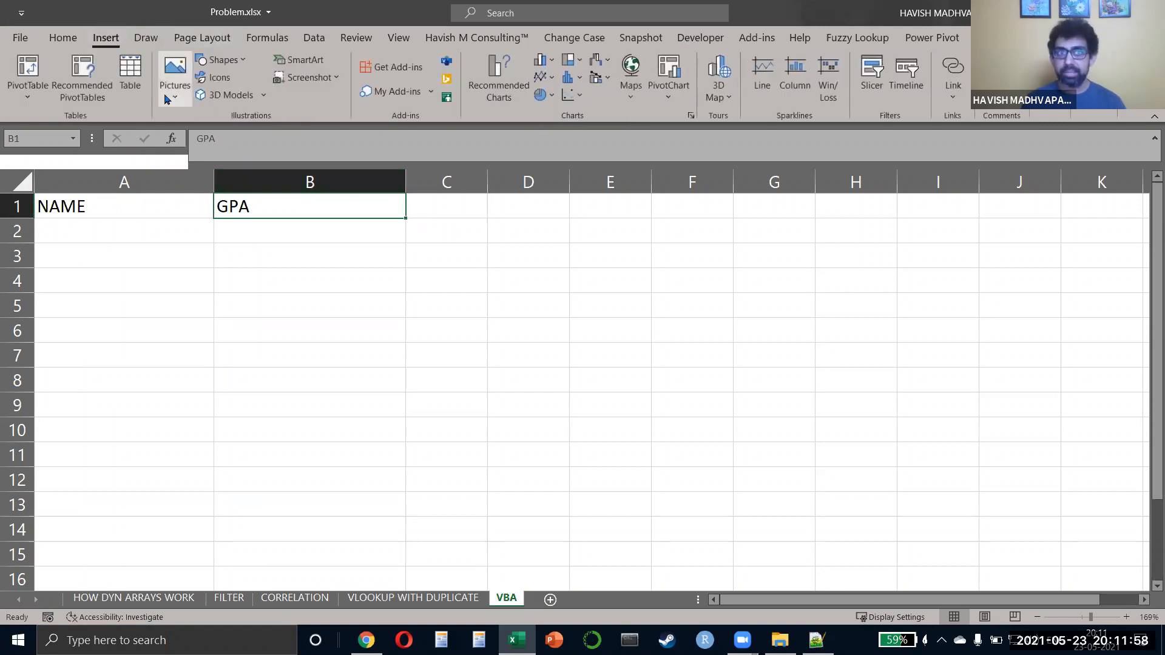
click(165, 99)
click(196, 144)
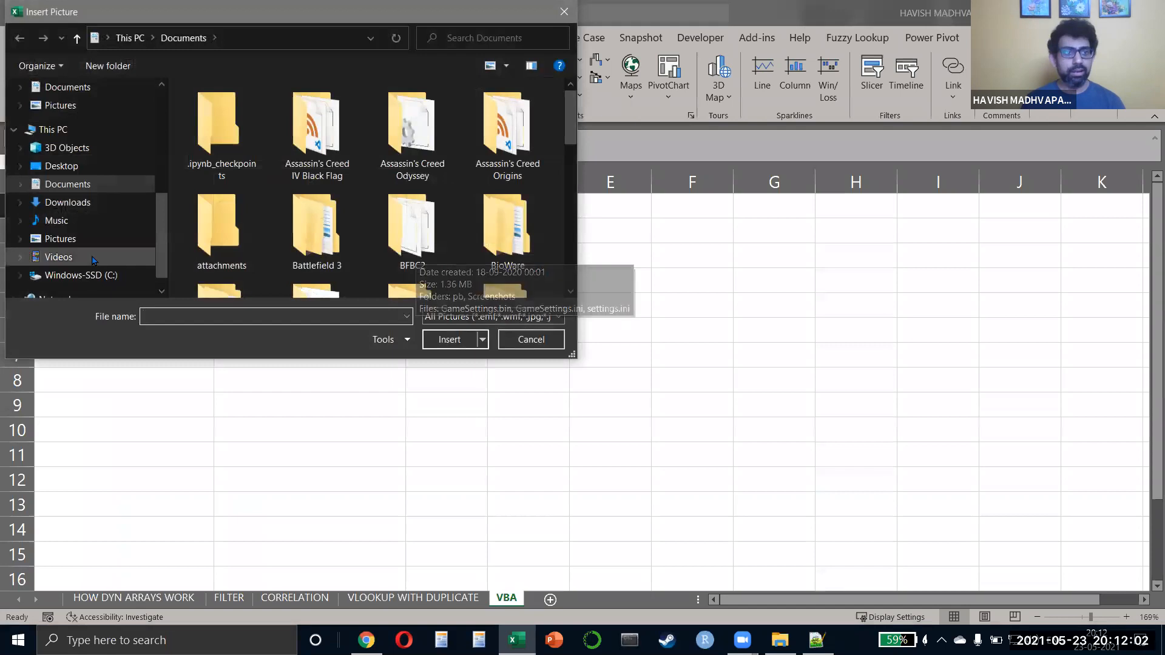
scroll(92, 260, down, 1)
click(91, 258)
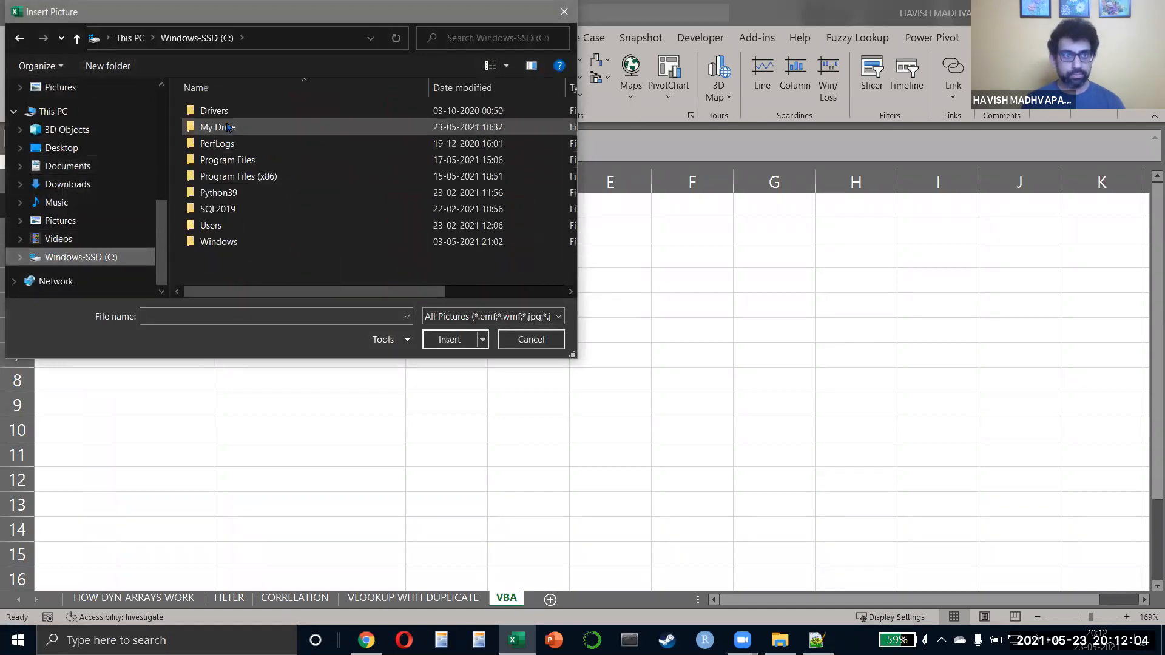
double_click(229, 128)
double_click(255, 160)
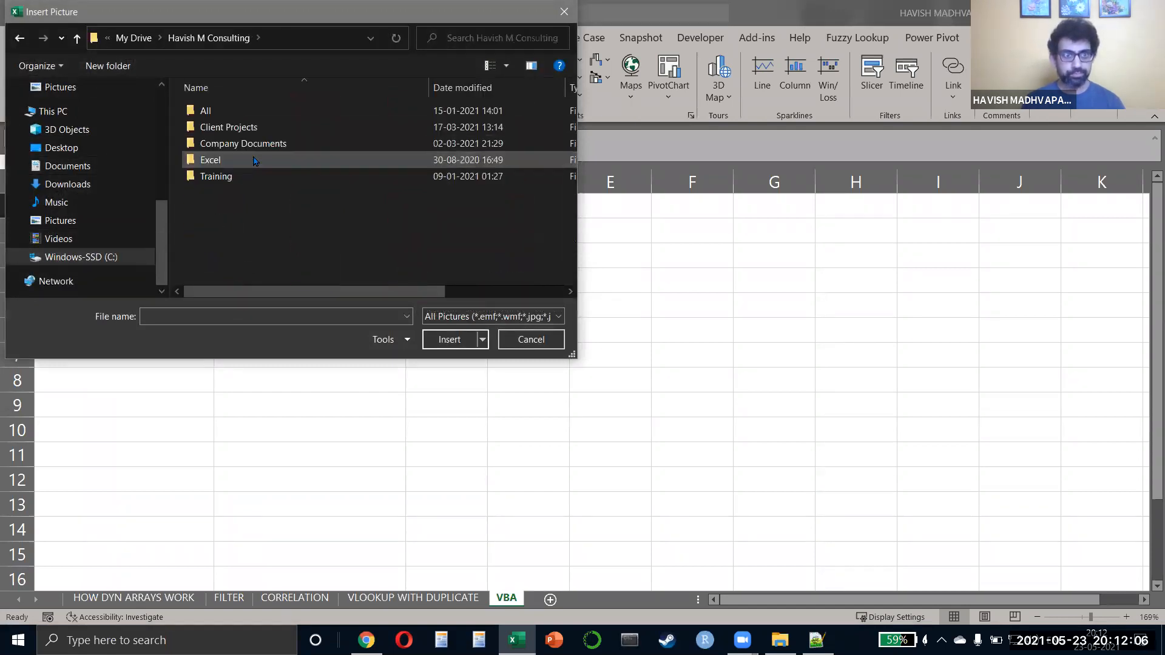
double_click(251, 146)
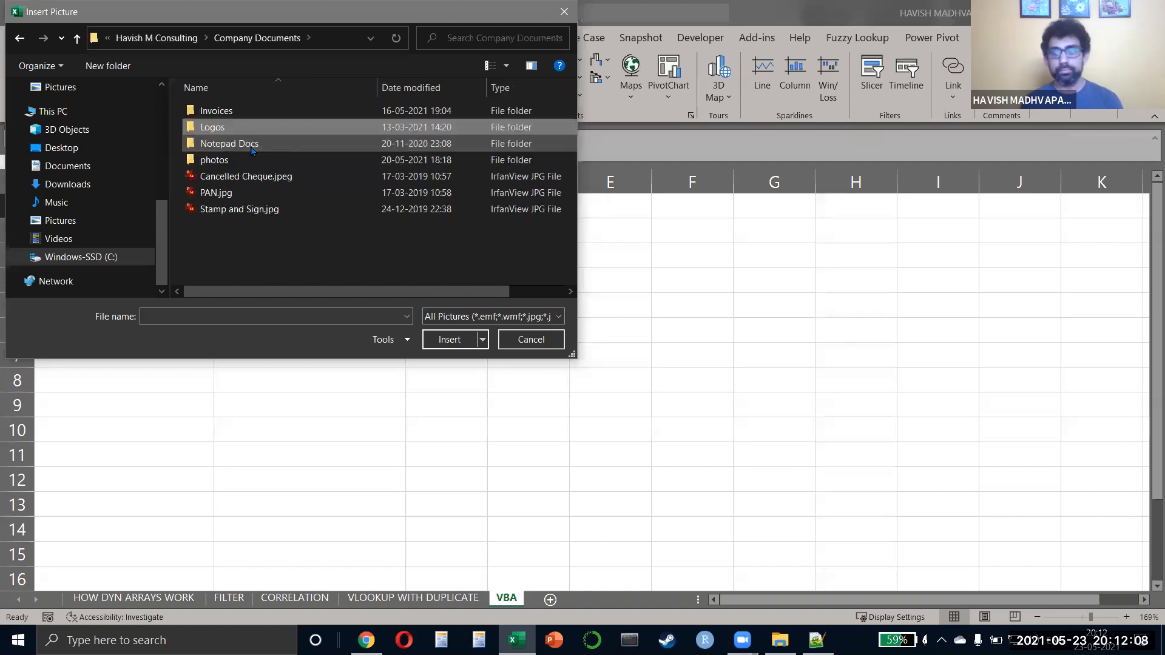
double_click(252, 128)
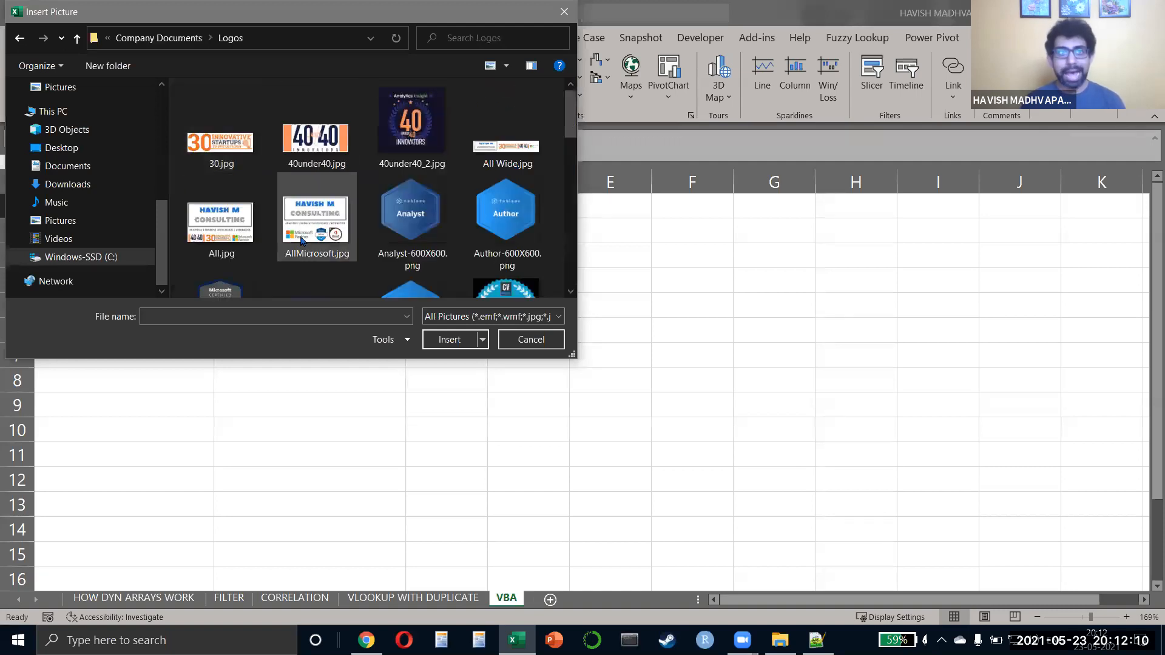
scroll(352, 160, down, 5)
double_click(410, 161)
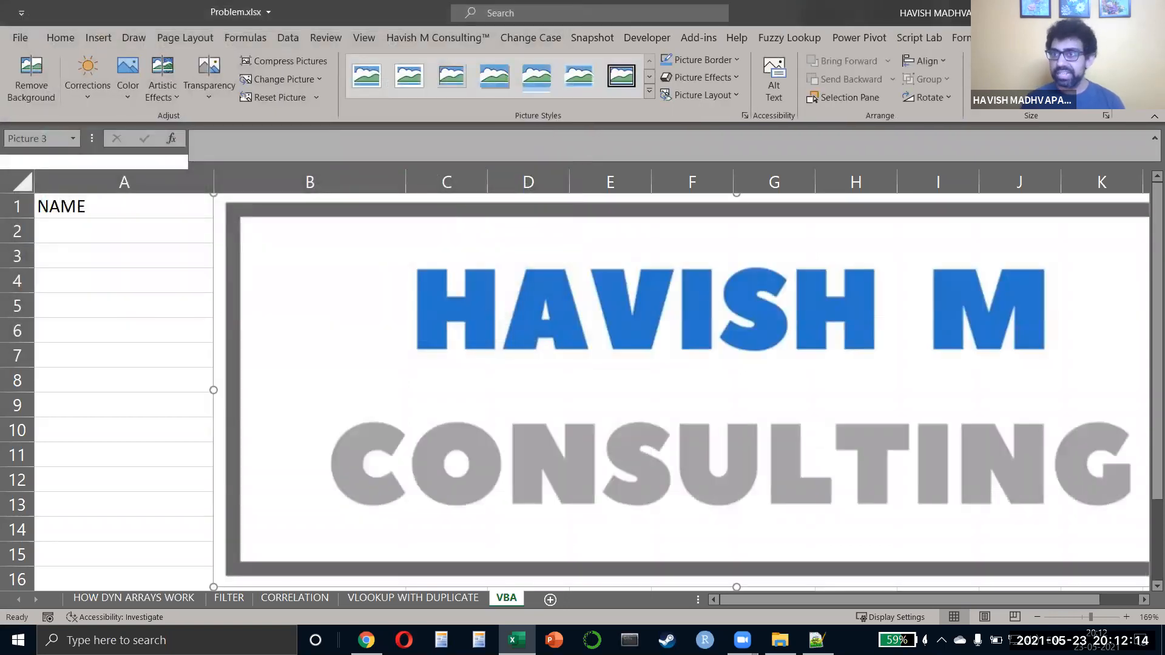
Step: Shrink the inserted logo and place it over columns D to F in rows 1 to 4
key(Return)
scroll(559, 225, left, 2)
drag(419, 243, 655, 215)
Step: Assign the ShowForm macro to the logo picture on the sheet and deselect the picture
right_click(652, 225)
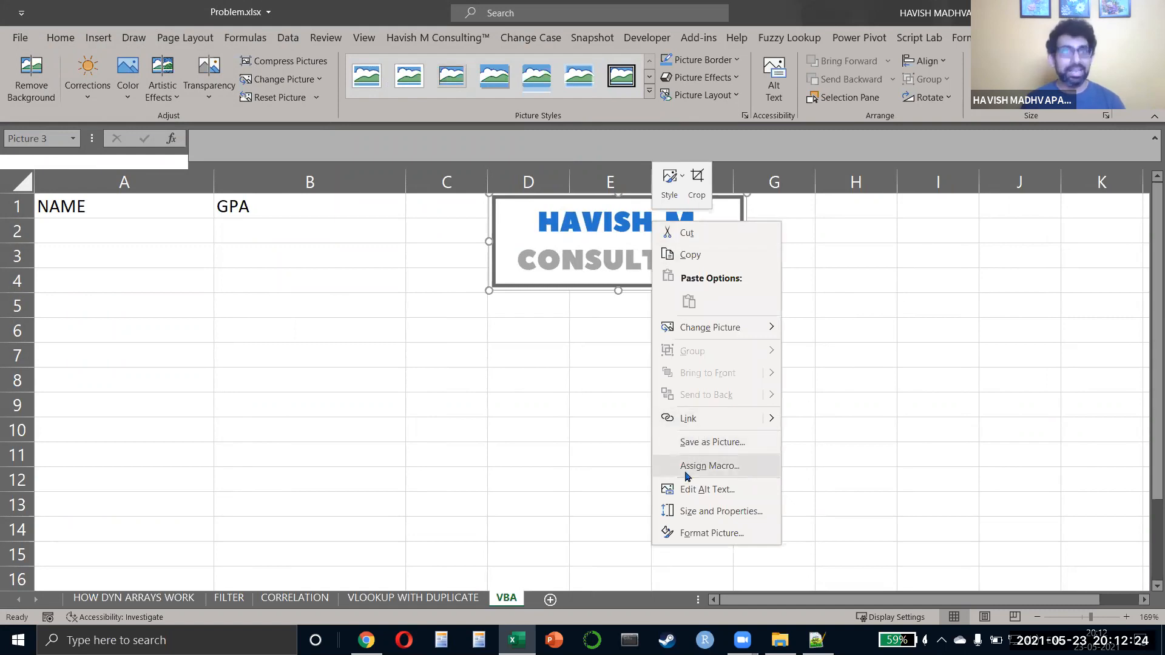
click(709, 465)
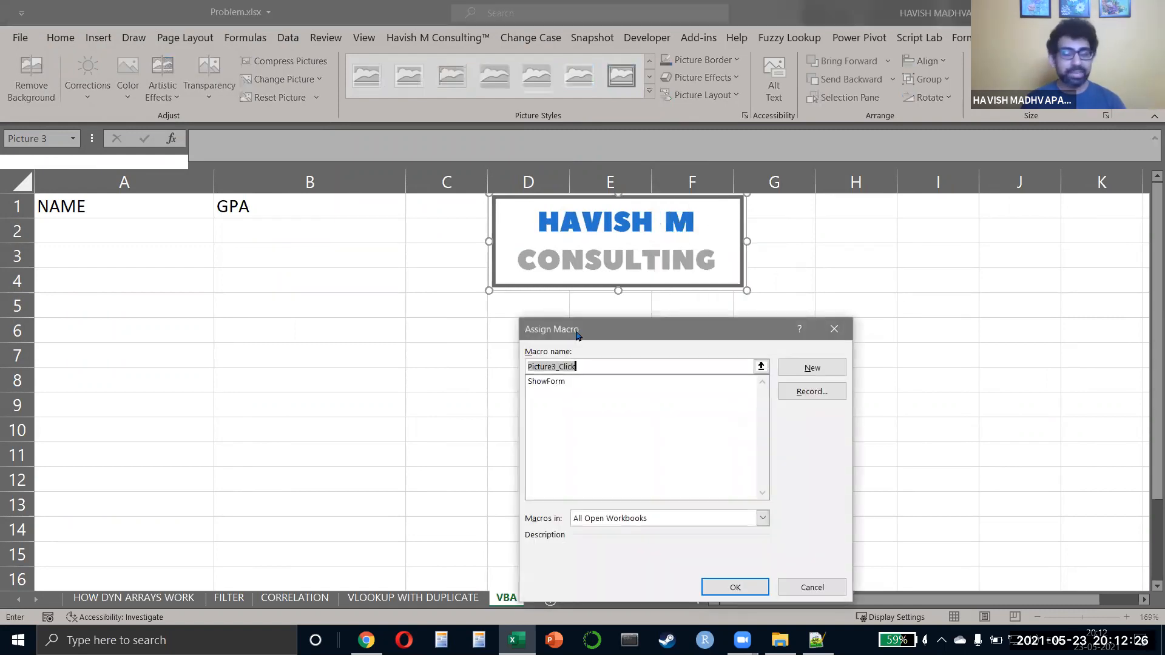
click(569, 384)
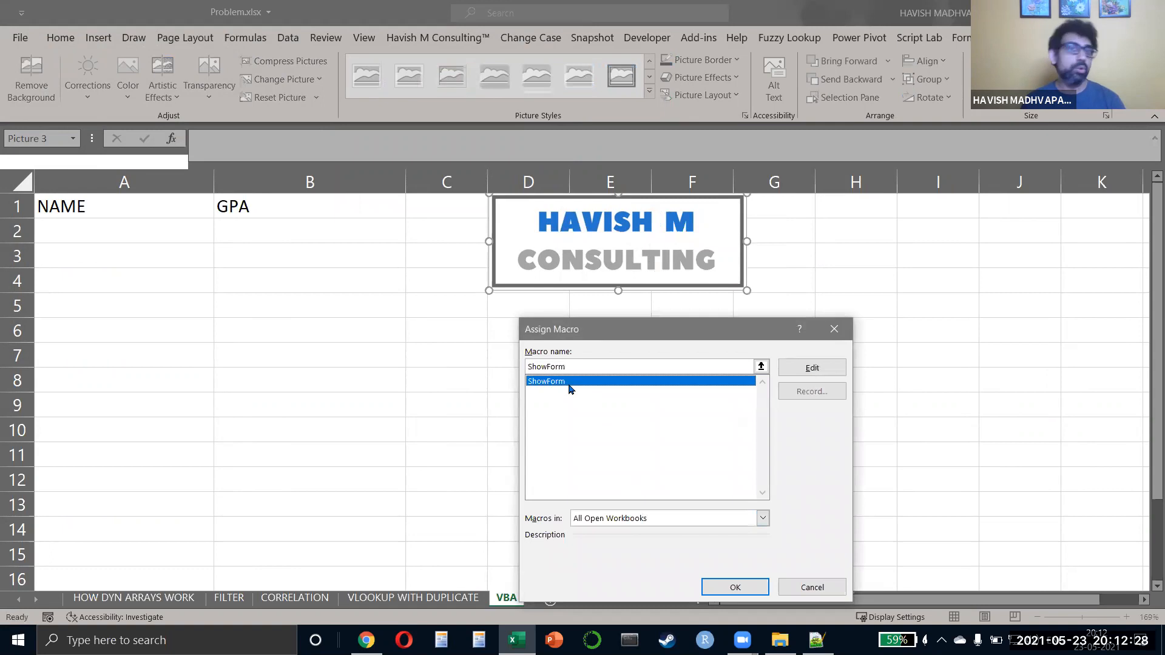
click(735, 587)
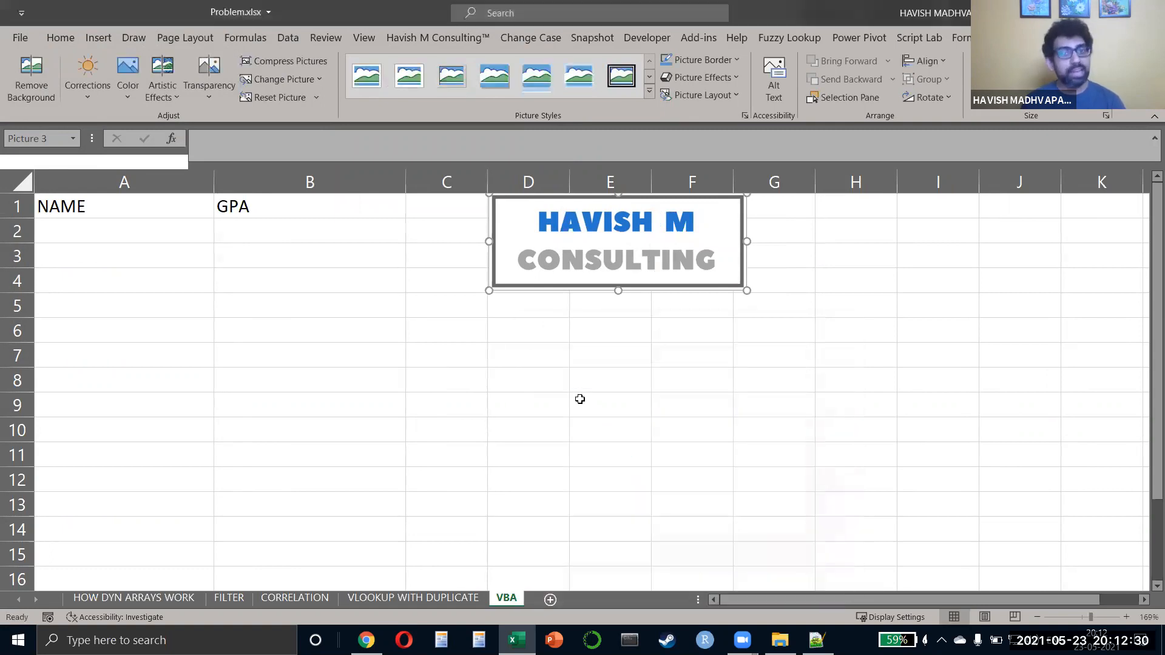
click(580, 398)
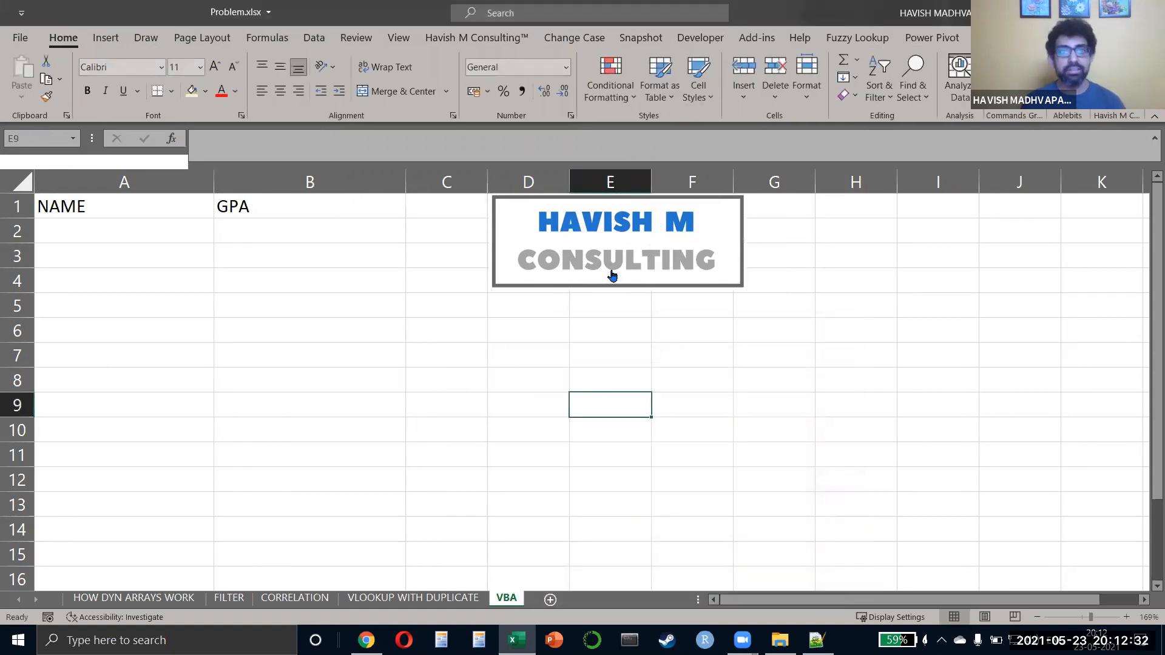
Step: Test the logo by opening the entry form with it, move the form clear of the logo and close it
click(612, 275)
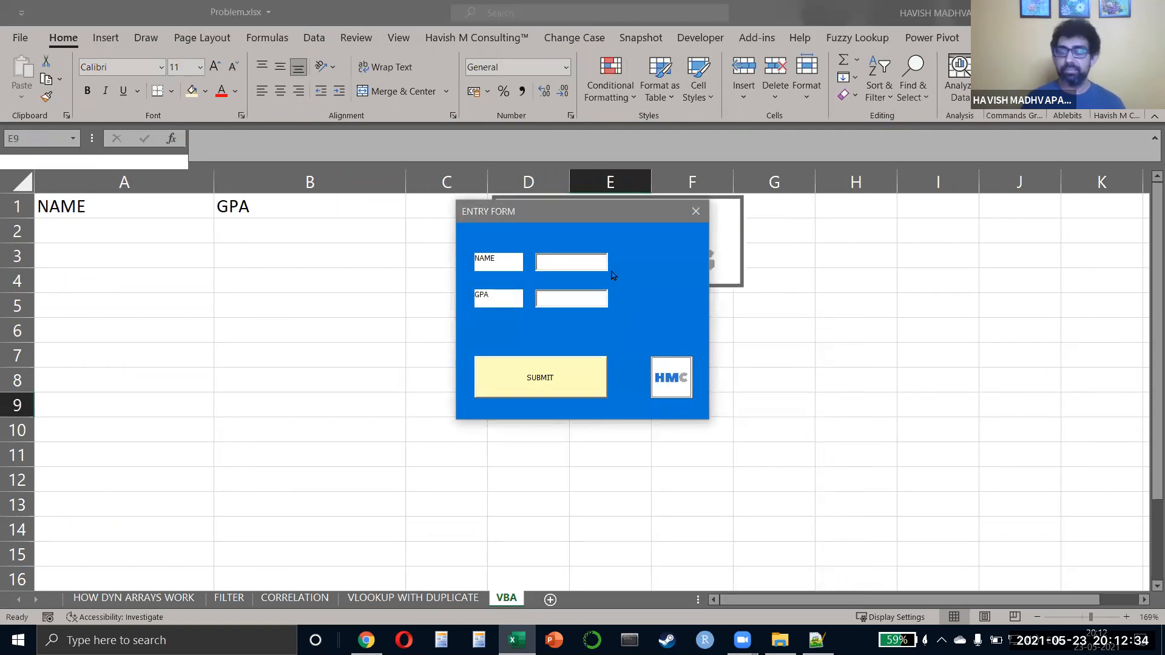
drag(610, 219, 400, 316)
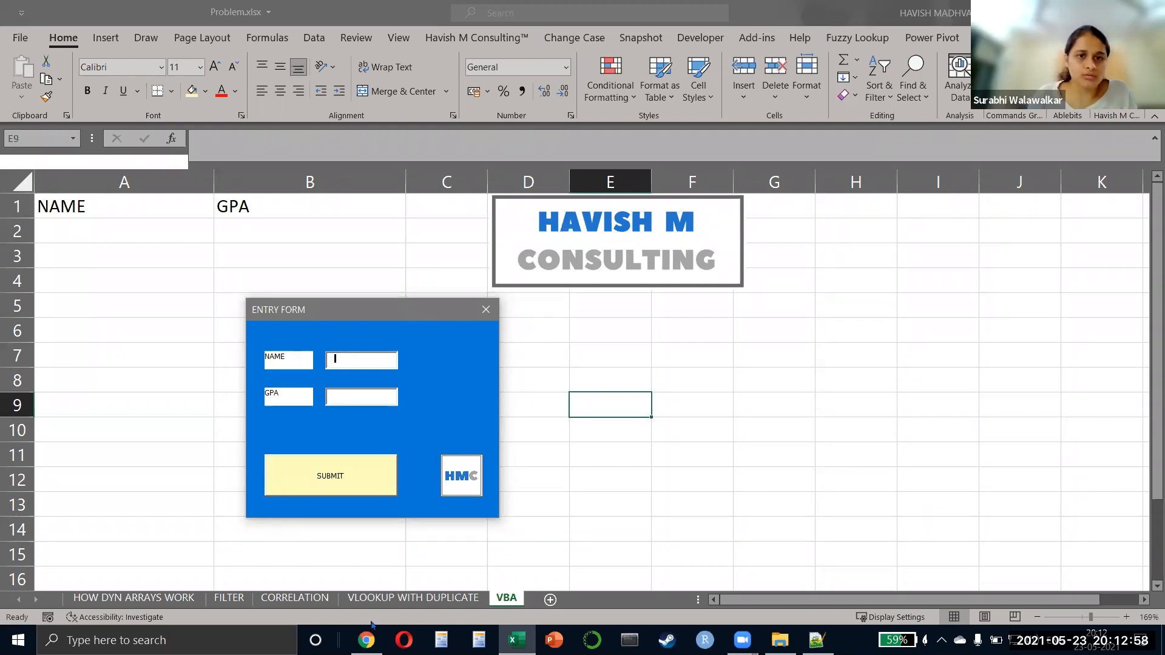
click(1033, 341)
click(505, 395)
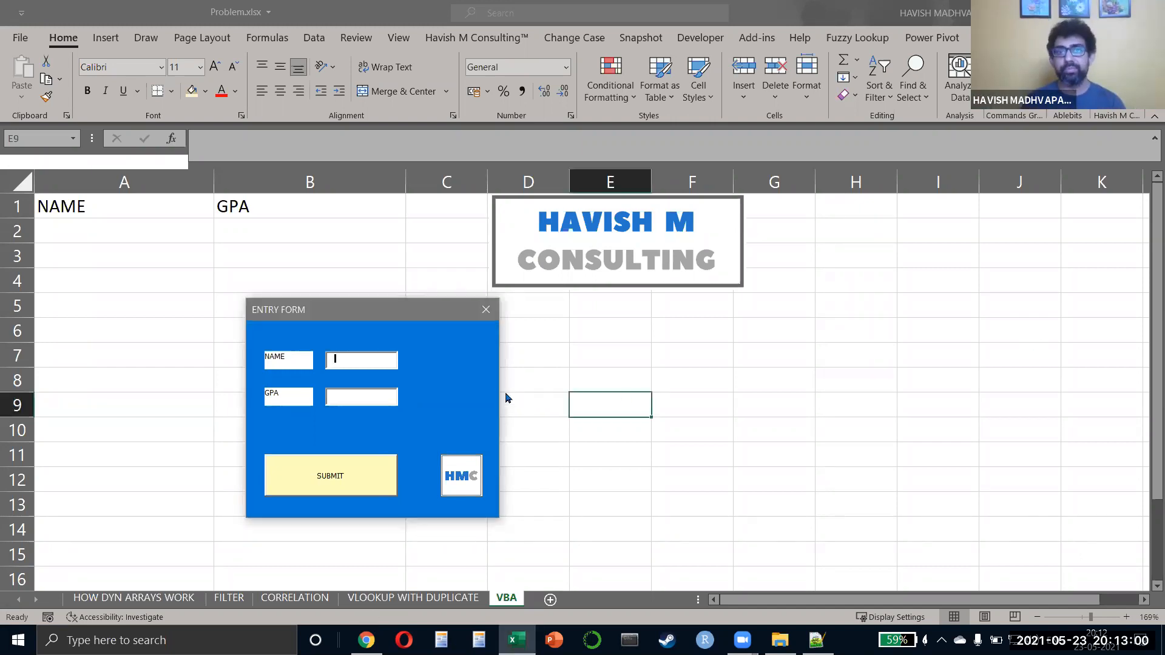
click(486, 312)
key(alt+Tab)
key(alt+Tab)
key(alt+shift+Tab)
key(alt+shift+Tab)
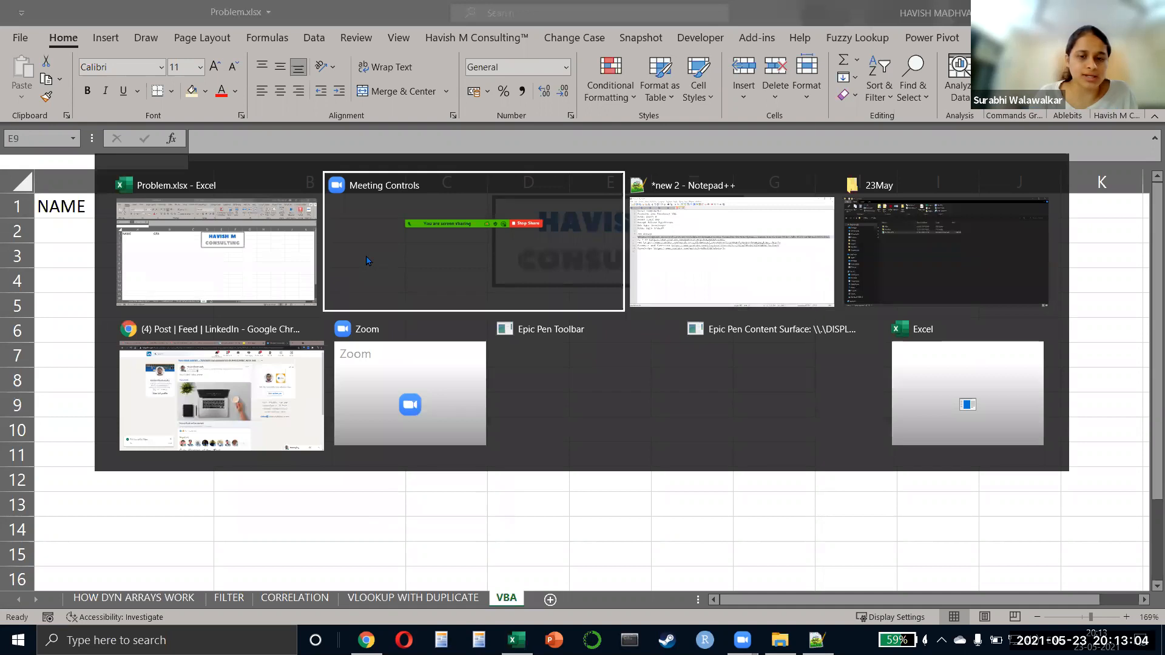
Step: Review the UserForm1 design in the Visual Basic editor and the item types that can be inserted into the Problem.xlsx project
key(alt+F11)
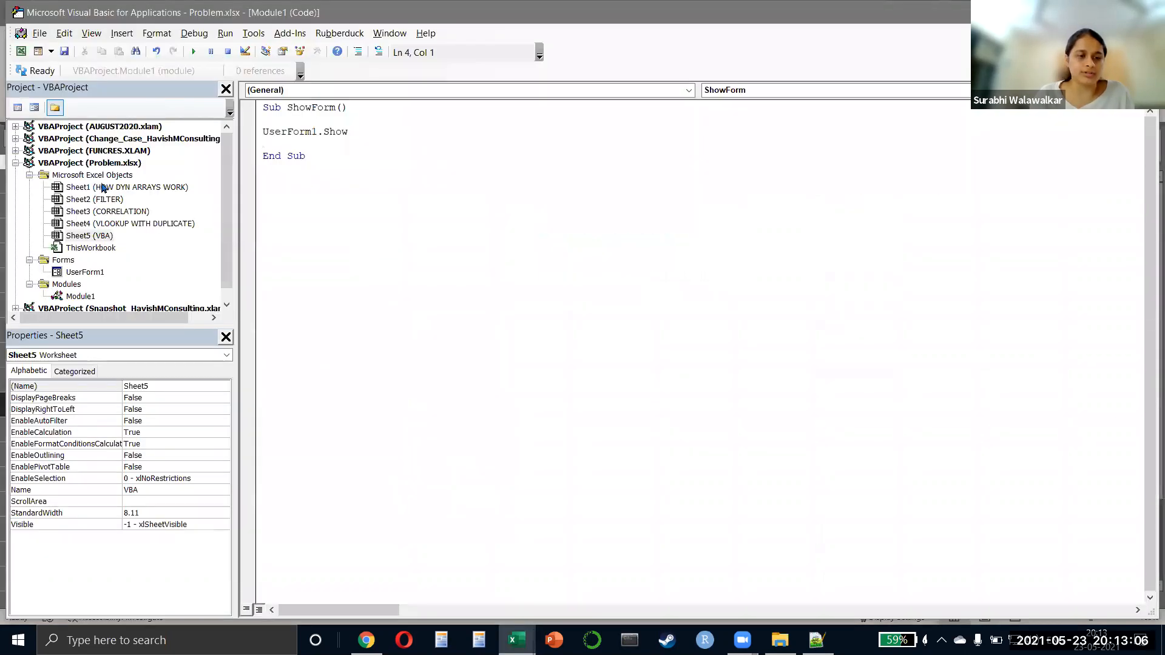
click(91, 273)
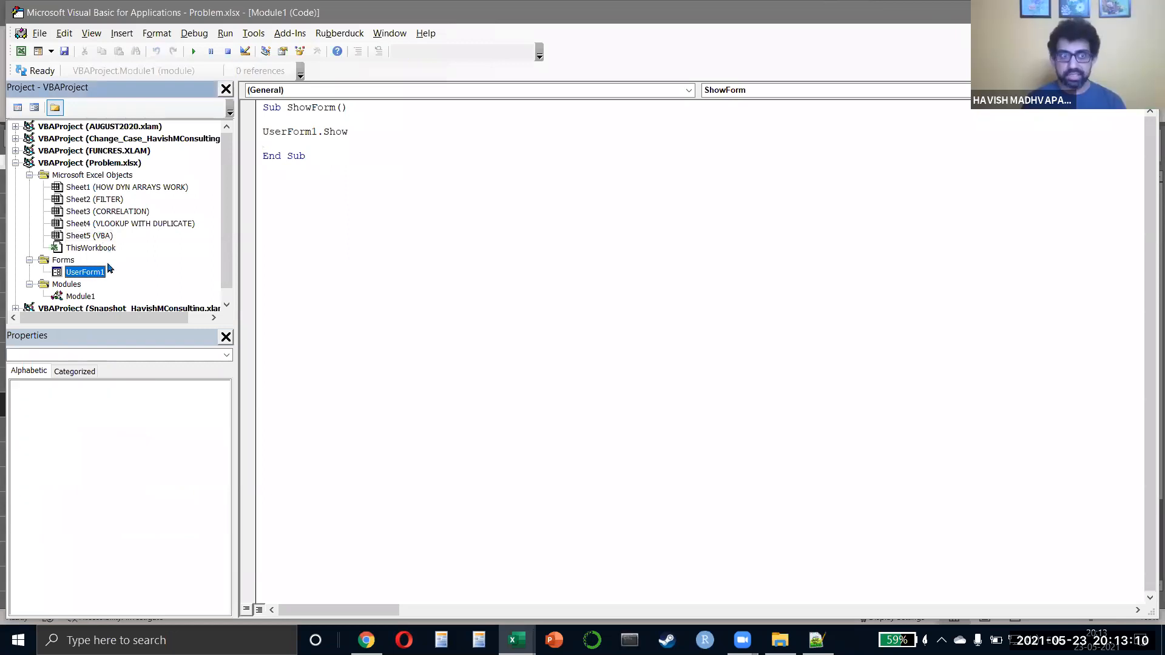
double_click(86, 273)
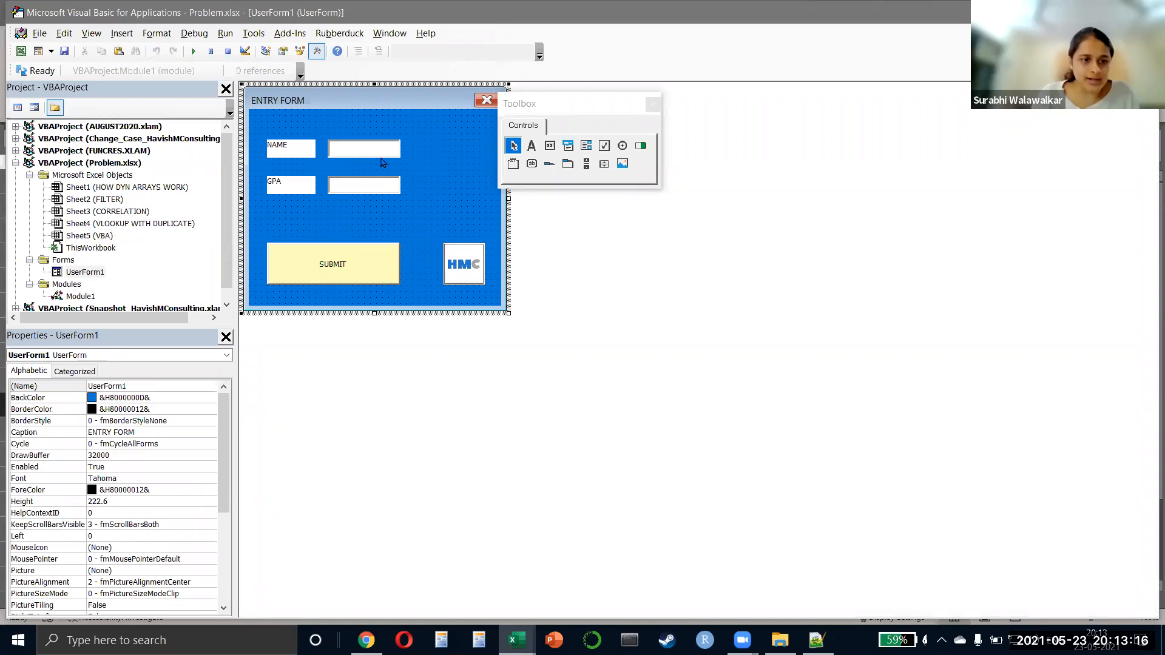
click(88, 164)
right_click(88, 164)
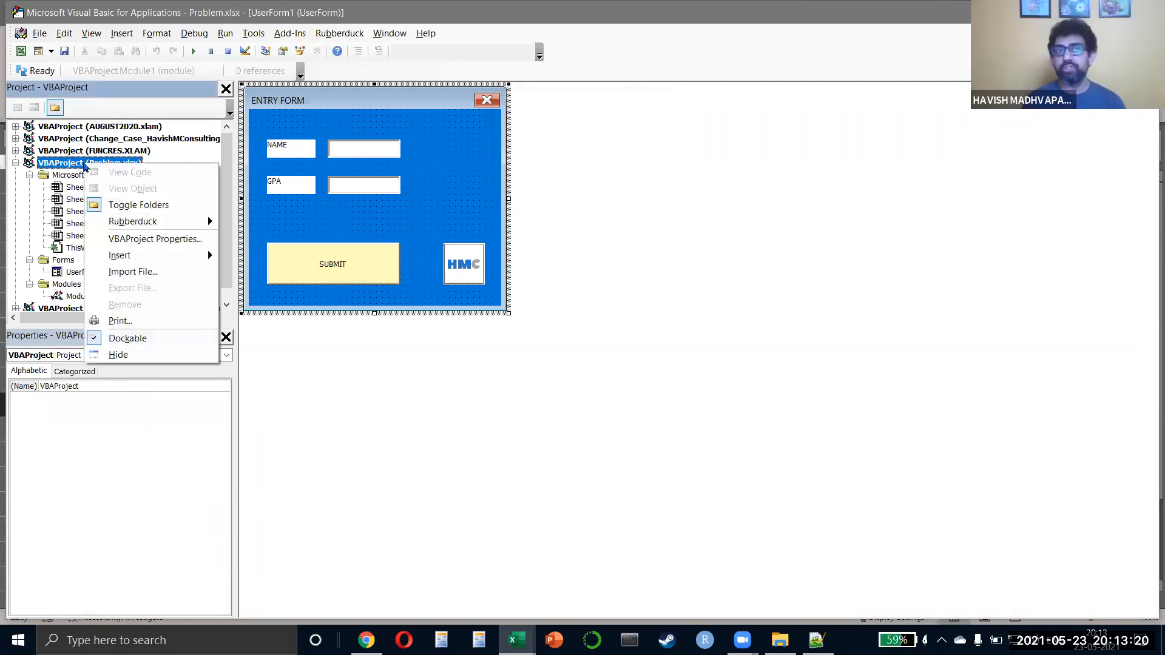
mouse_move(207, 250)
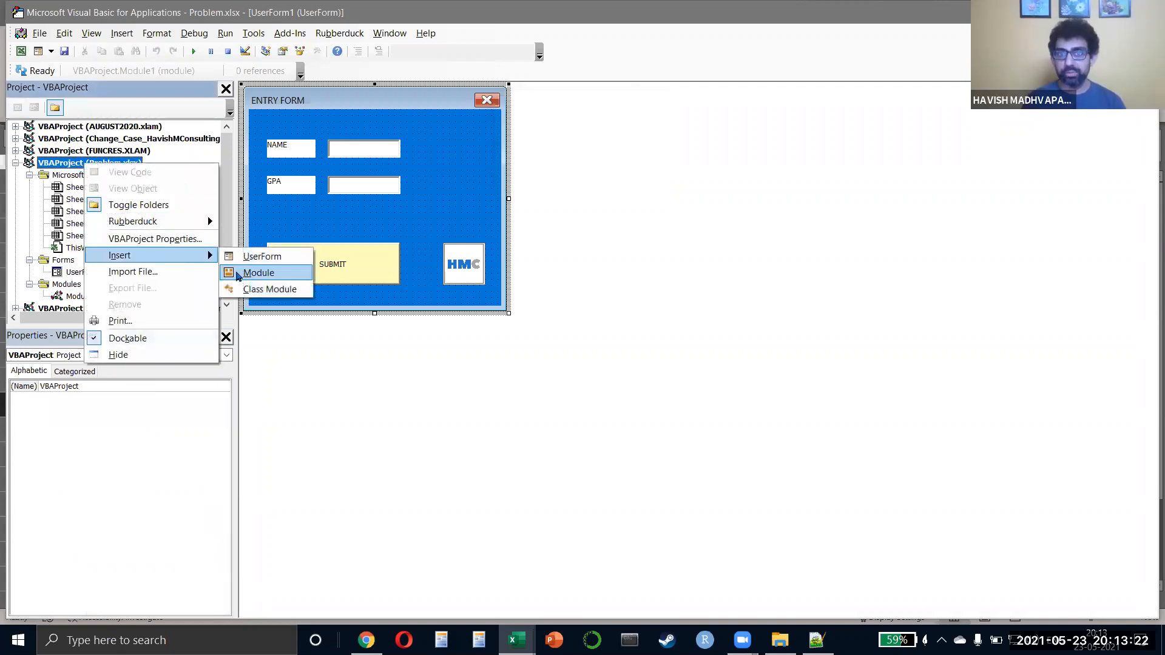
click(394, 235)
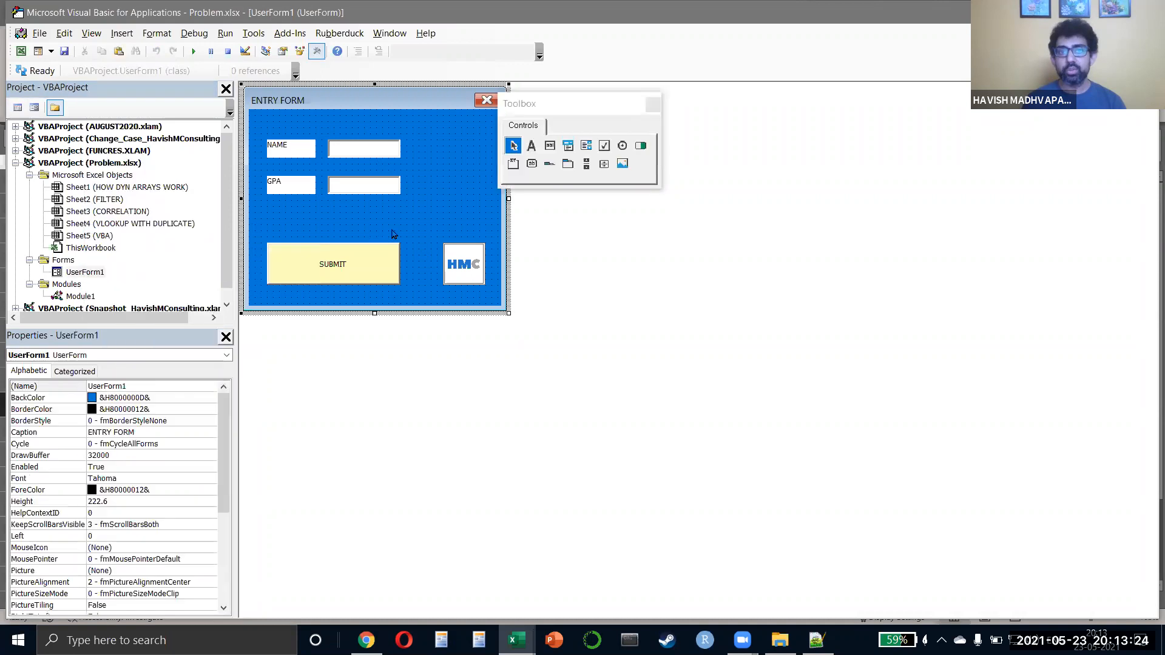
click(90, 273)
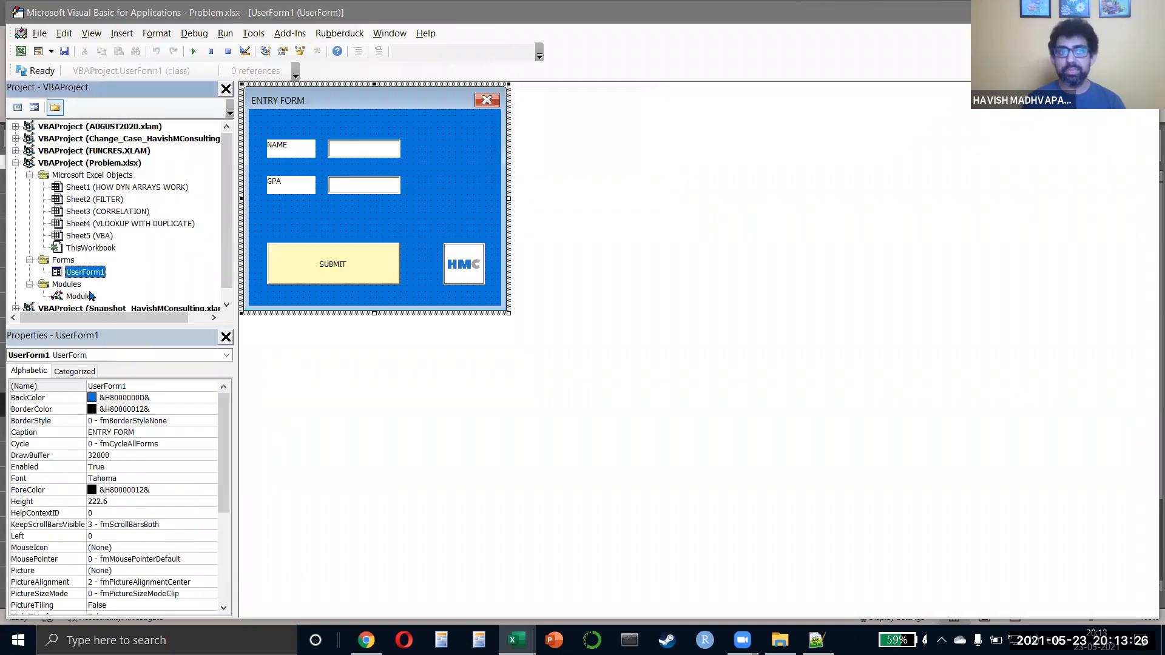
Step: Run the ShowForm macro from Module1 and close the entry form it opens
click(89, 298)
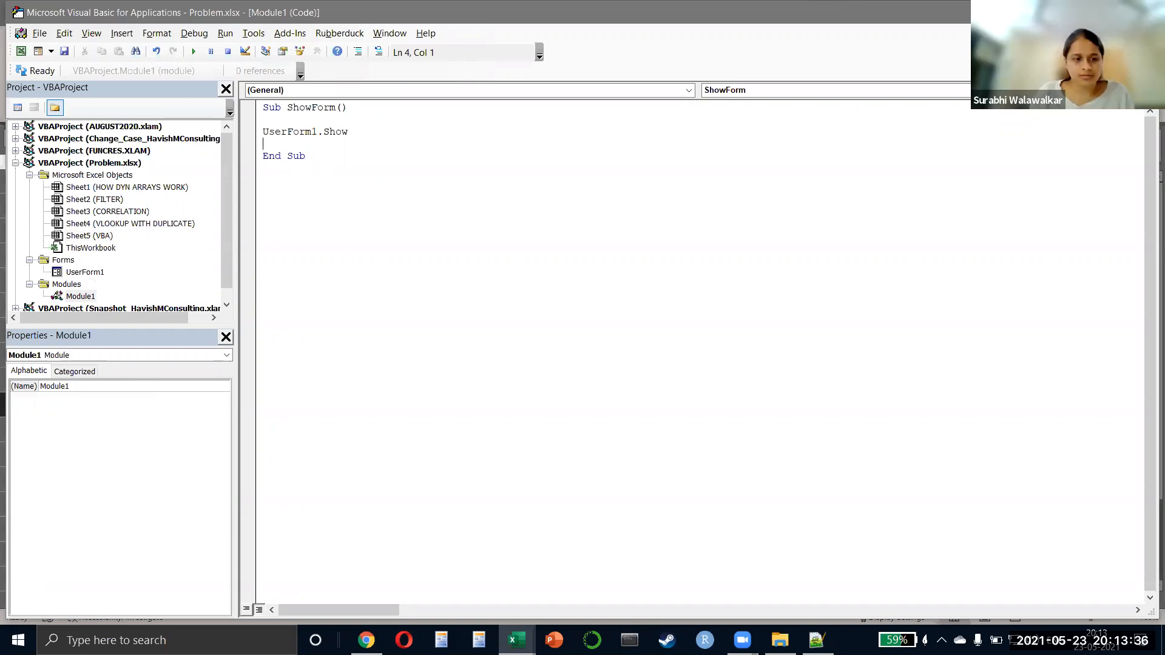
key(F5)
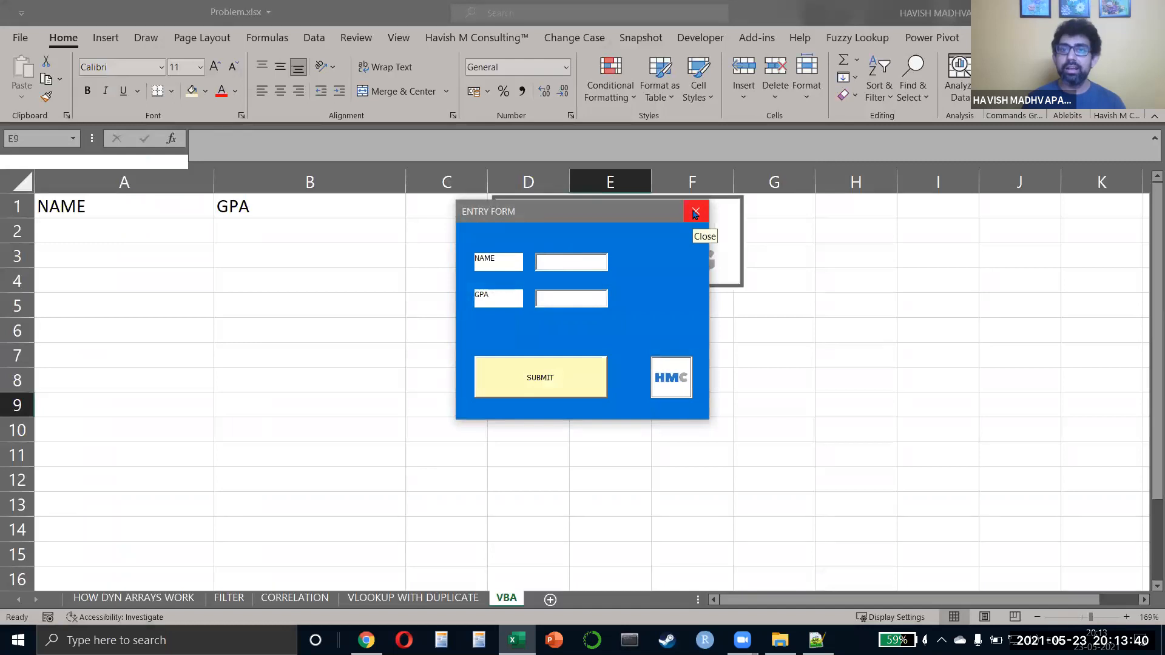
click(694, 213)
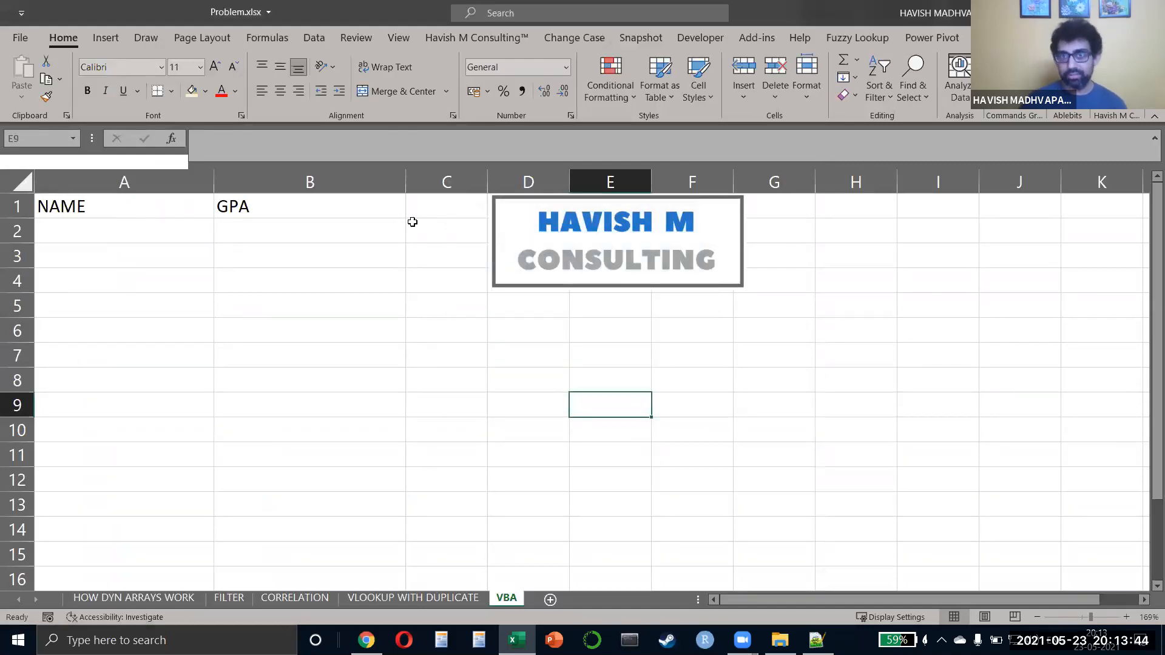
Step: Create the click event procedure for the SUBMIT button on UserForm1 and add blank lines in its body
key(alt+F11)
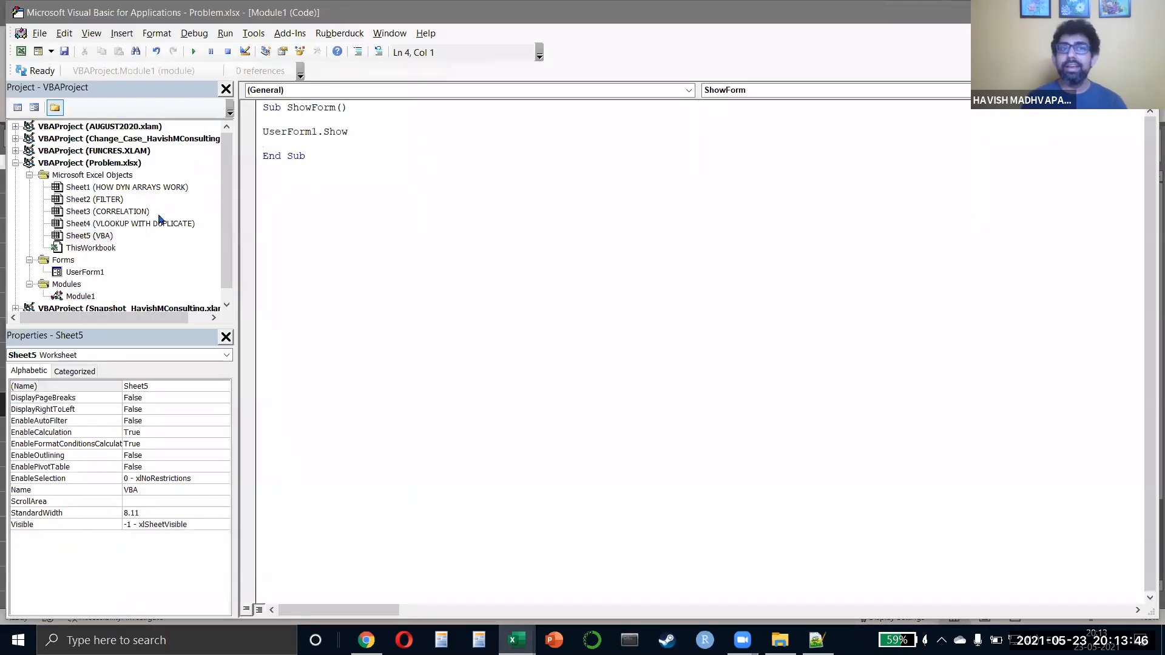
double_click(85, 272)
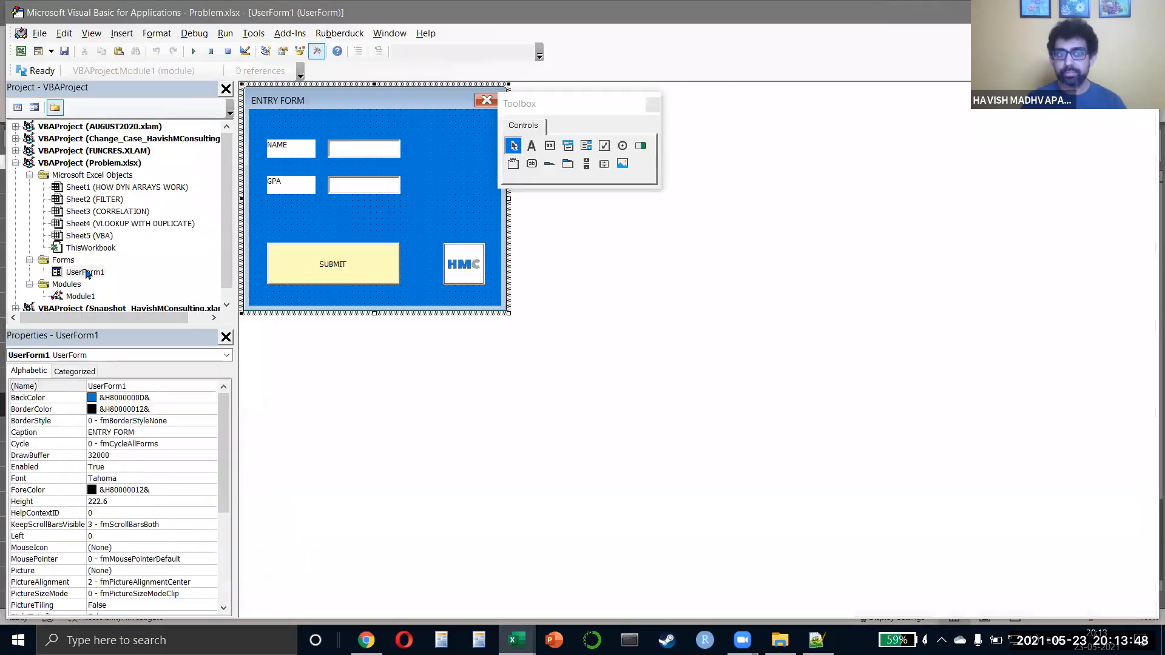
double_click(362, 262)
key(Return)
key(Return)
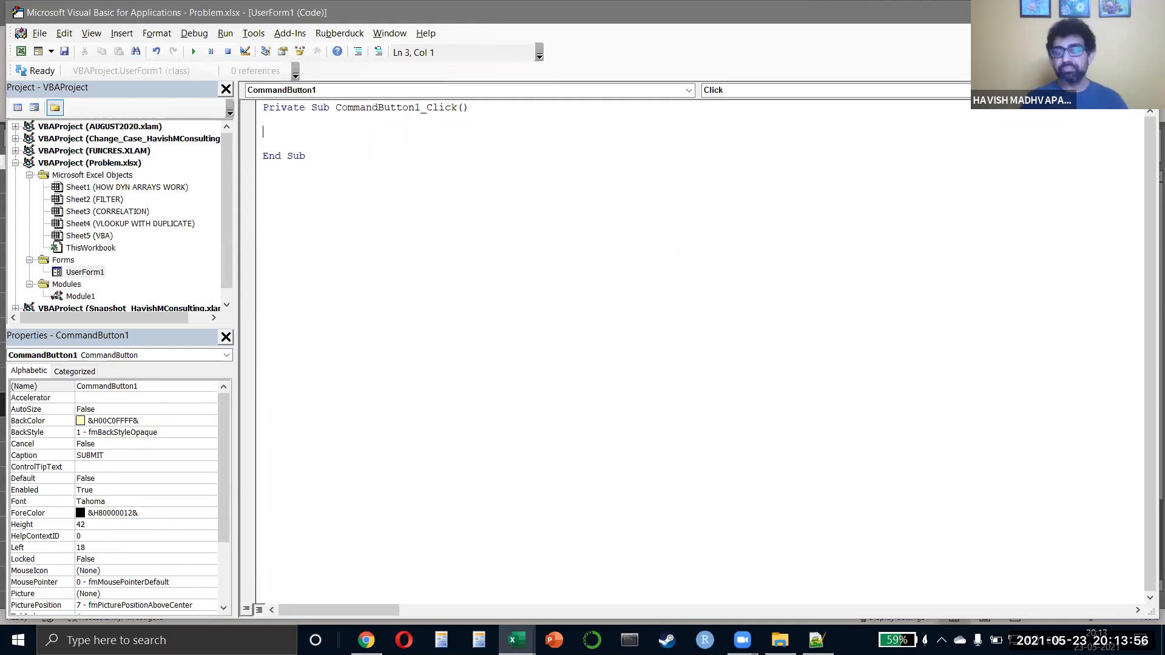
Step: Switch to the Excel workbook and enter a sample first name in cell A2 of the VBA sheet
key(alt+Tab)
click(145, 227)
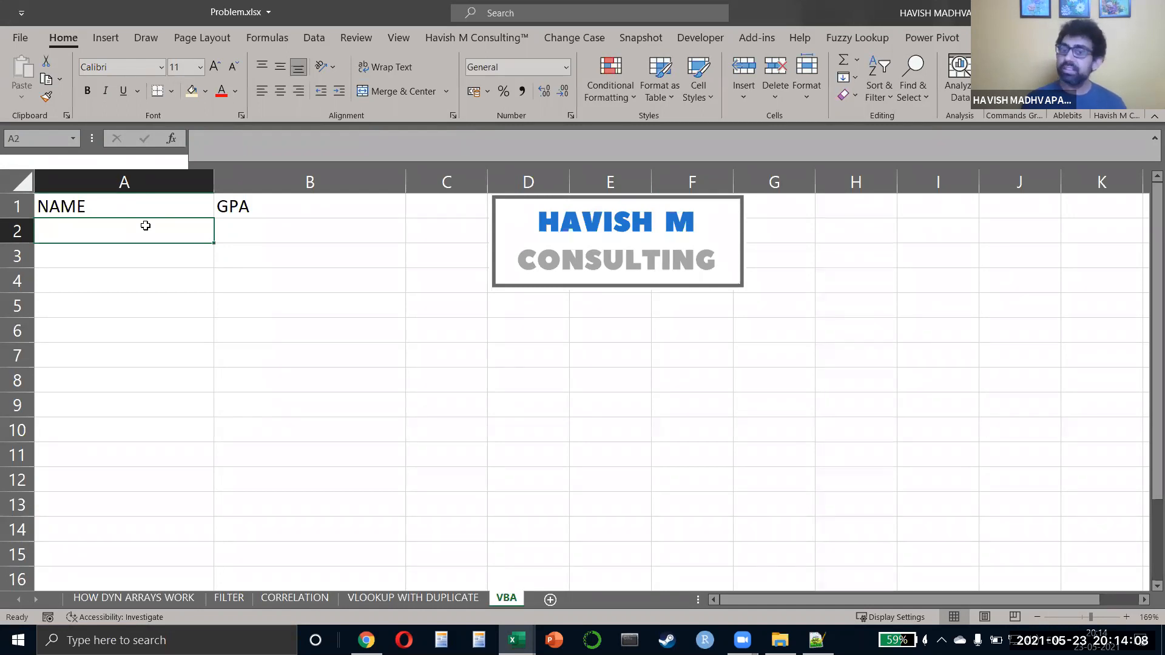
text(Havish)
key(Return)
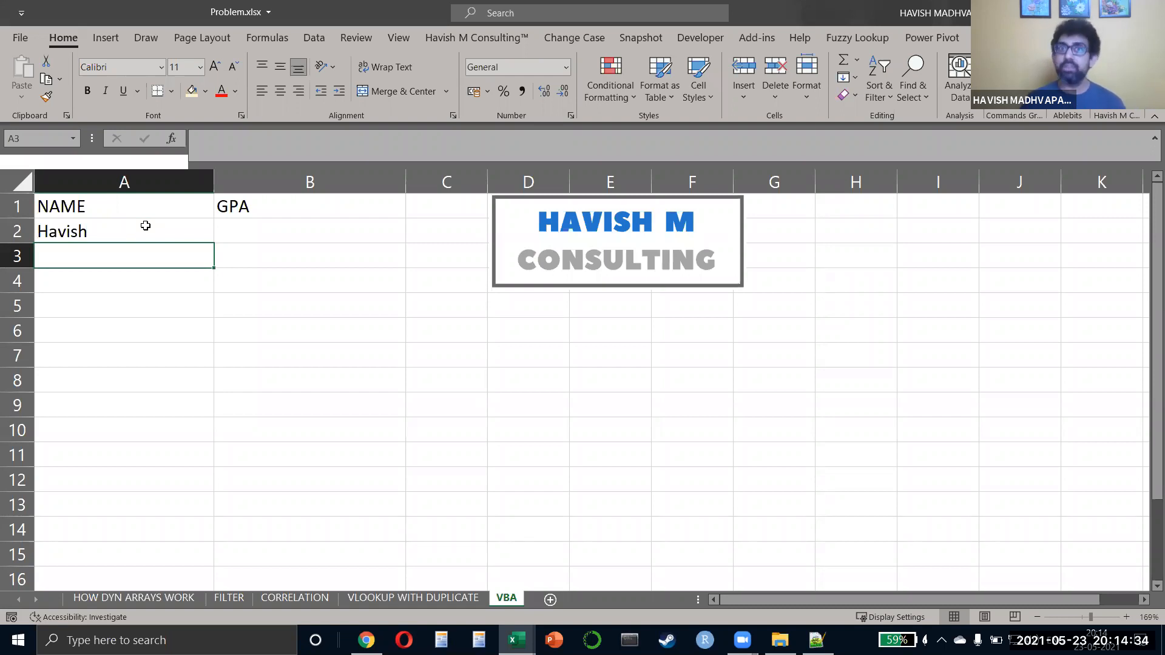
Step: Switch to Chrome, open a new window and search Google for "vba code to find last usedrow"
key(alt+Tab)
key(alt+Tab)
key(alt+Tab)
key(alt+Tab)
key(alt+Tab)
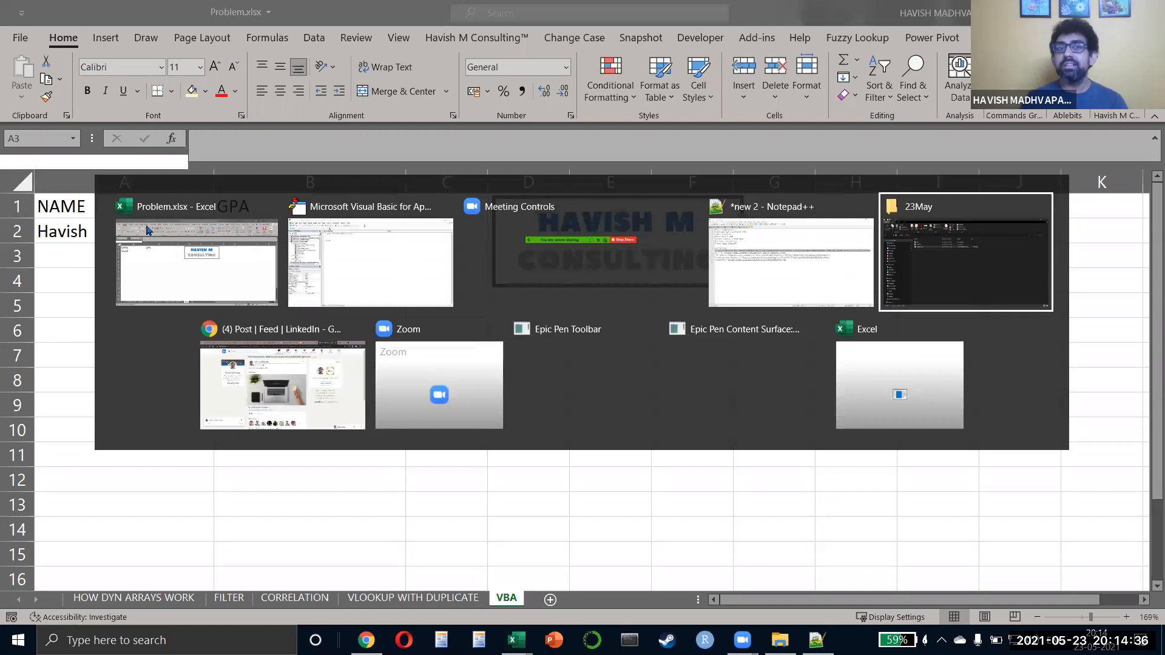
key(ctrl+n)
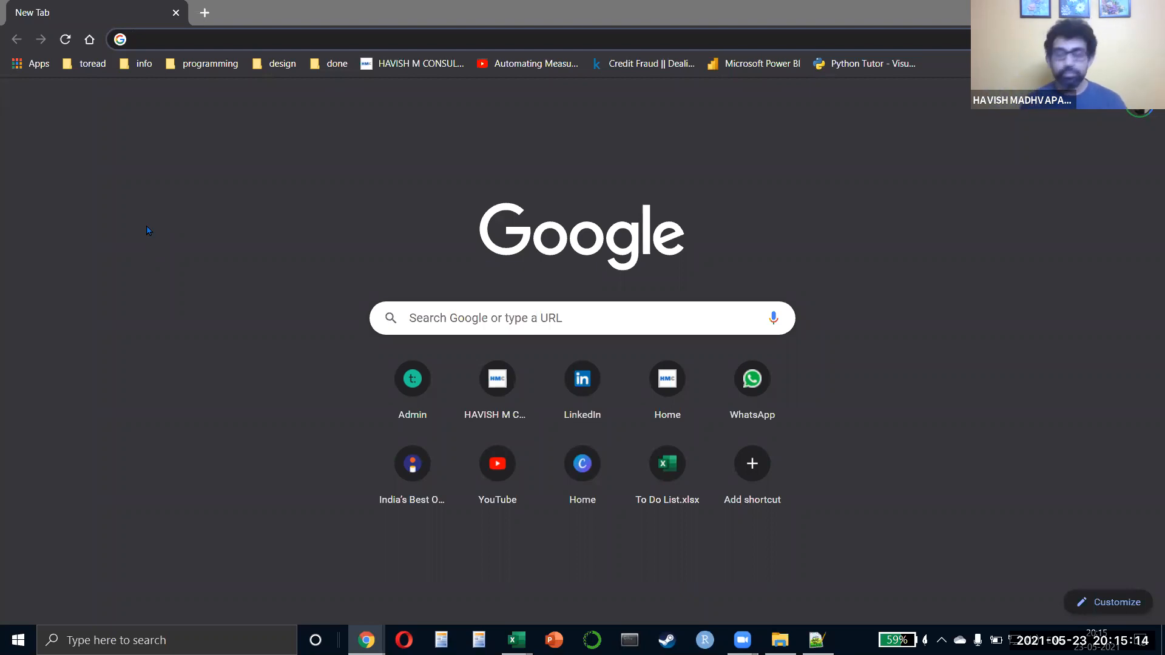
key(alt+Tab)
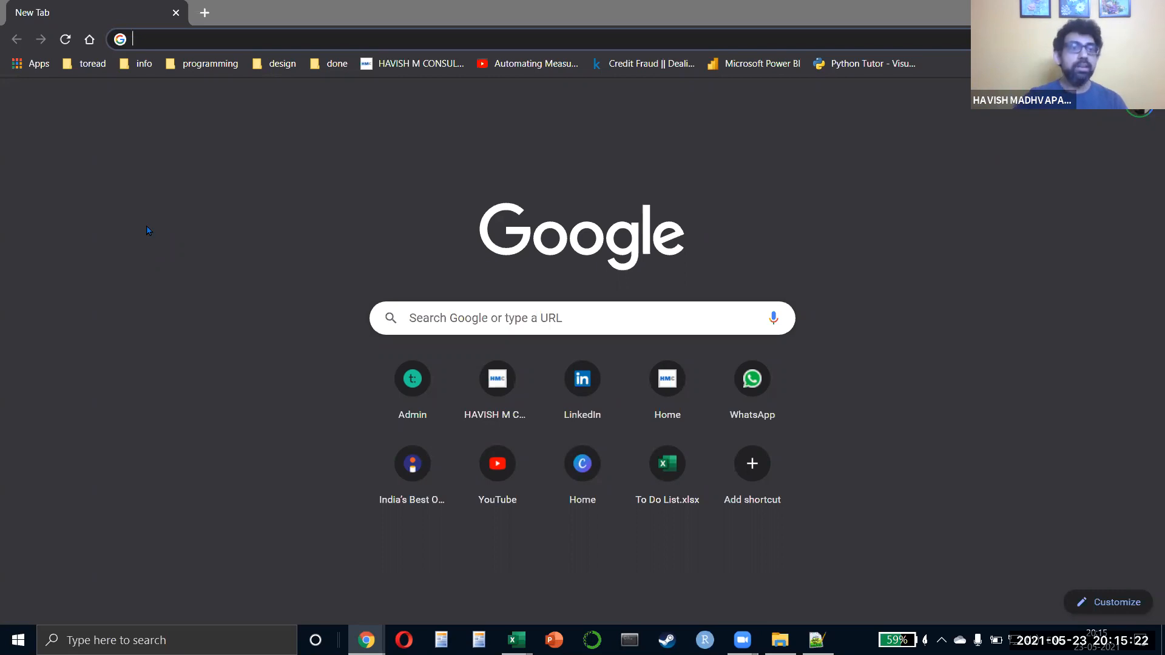
text(vba co)
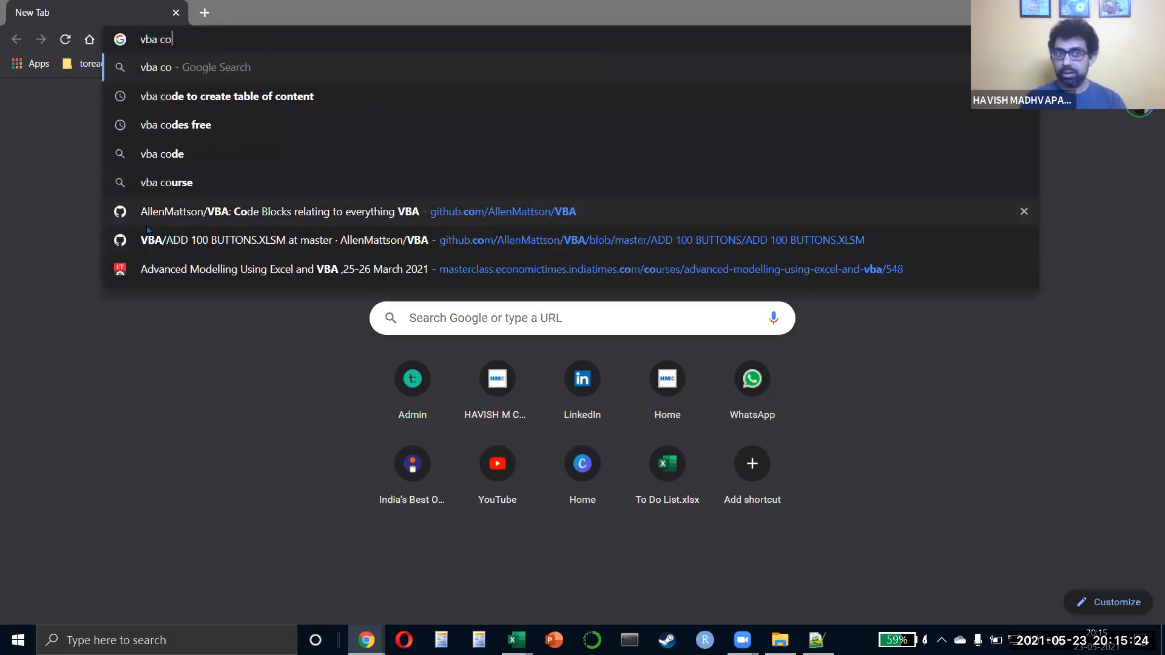
text(de to )
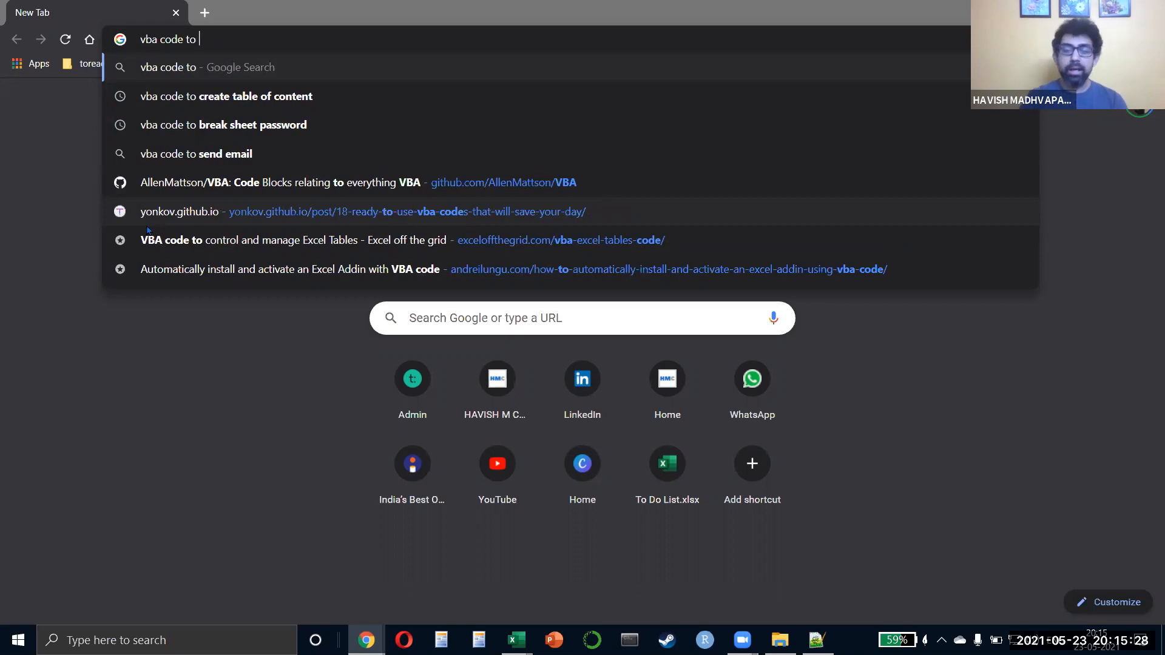
text(find last usedrow)
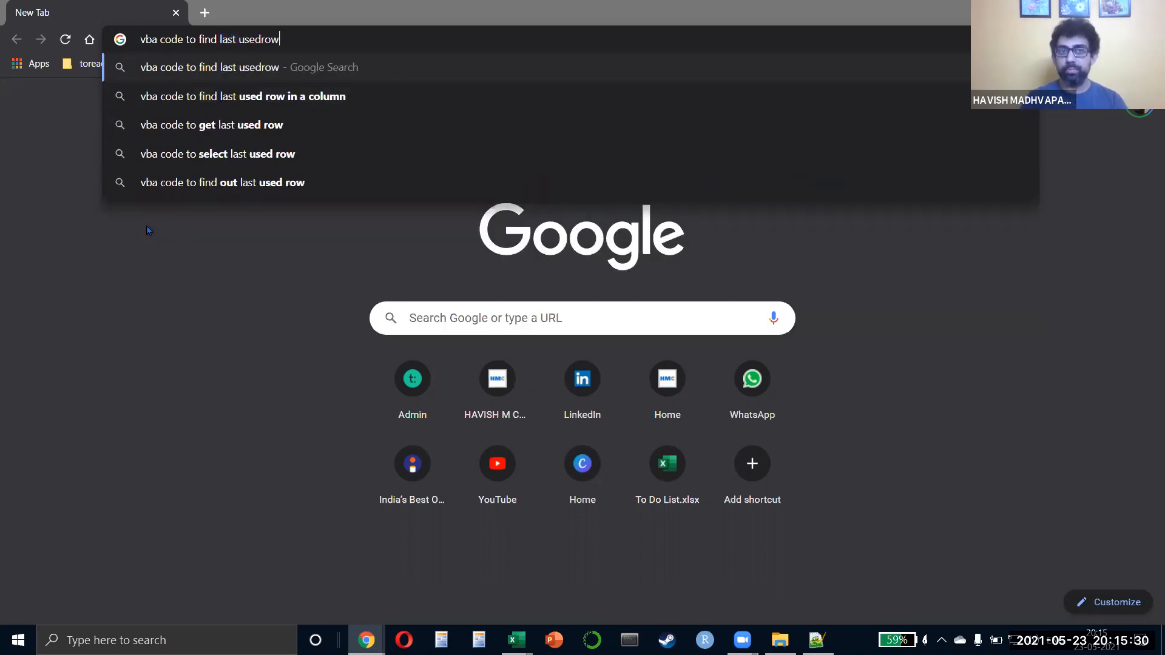
key(Return)
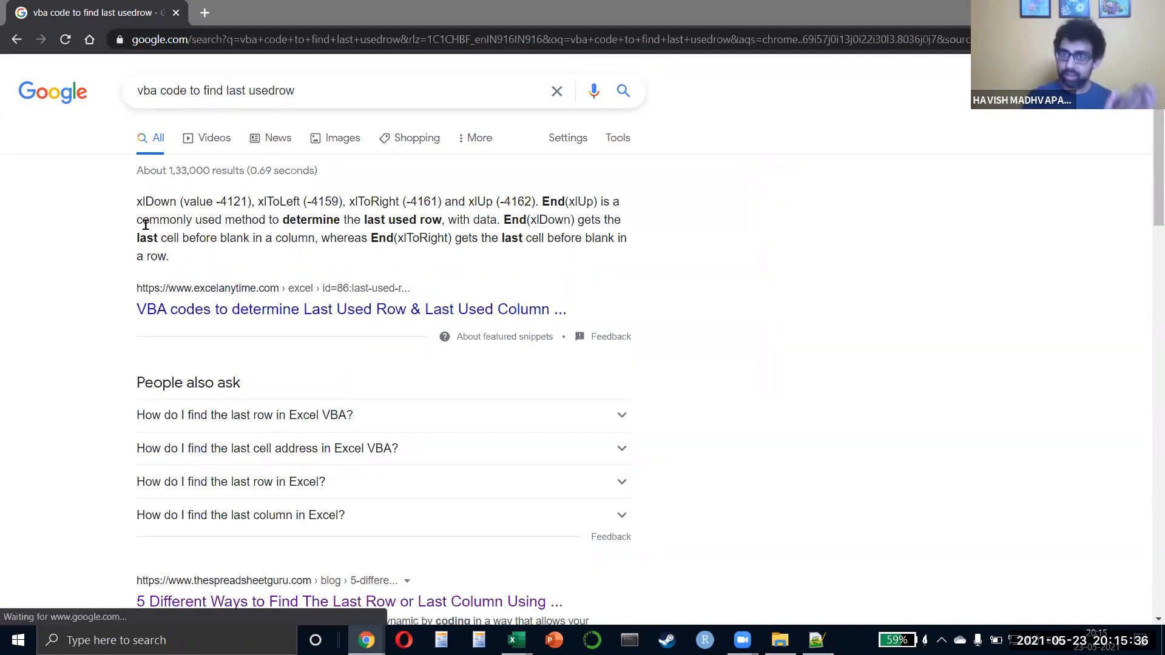
Step: Switch back to the Excel workbook and enter the sample text sdf in cells A3, A4 and A5
key(alt+Tab)
key(Tab)
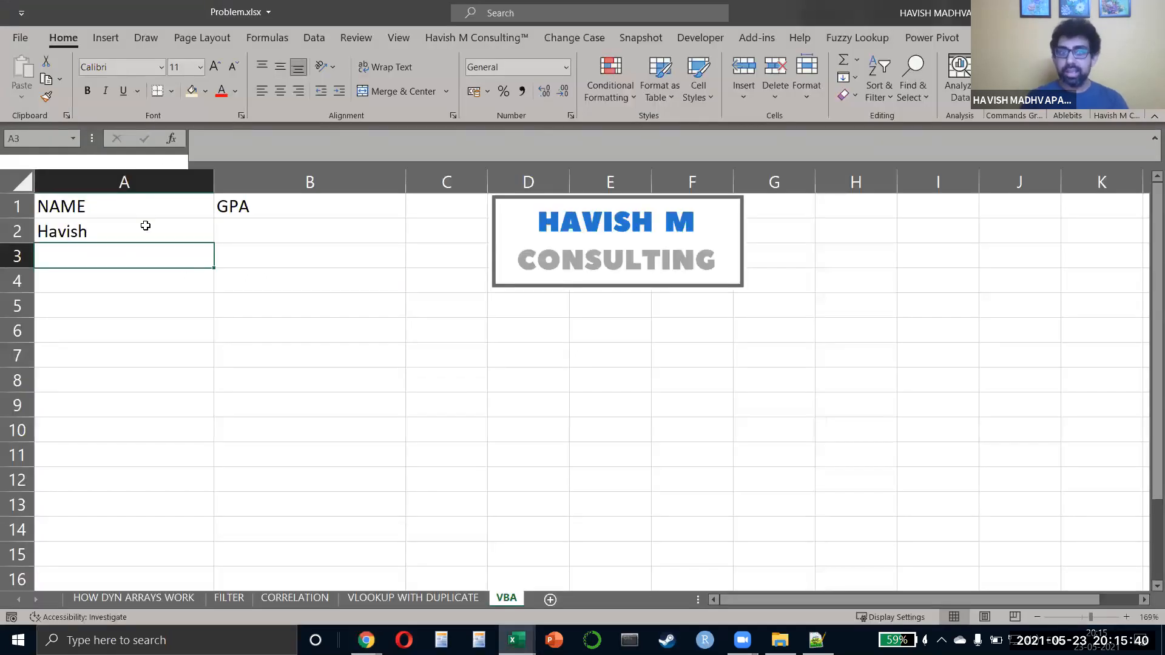
text(sdf)
key(Return)
text(sdf)
key(Return)
text(sdf)
key(Return)
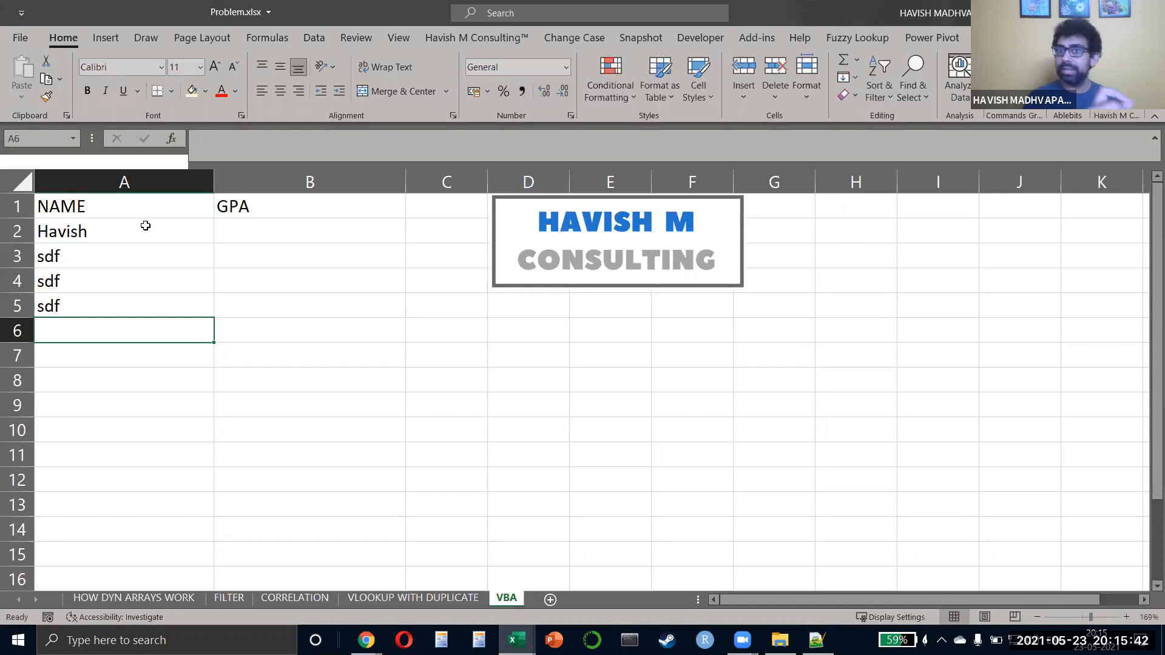
Step: Clear the sample entries from cells A2:A5 under the NAME heading
key(Up)
key(shift+Up)
key(shift+Up)
key(shift+Up)
key(Delete)
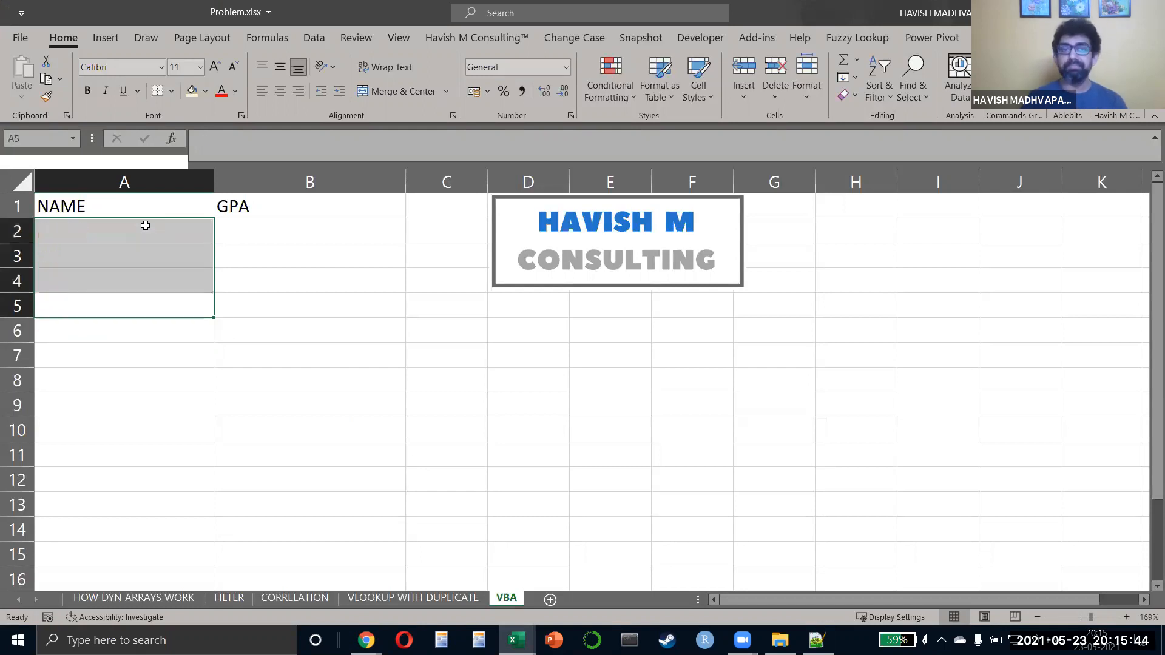
Step: Switch to Chrome, open the excelanytime.com result and copy the line lastRow = ActiveSheet.Range("B" & Rows.Count).End(xlUp).Row
key(alt+Tab)
click(251, 315)
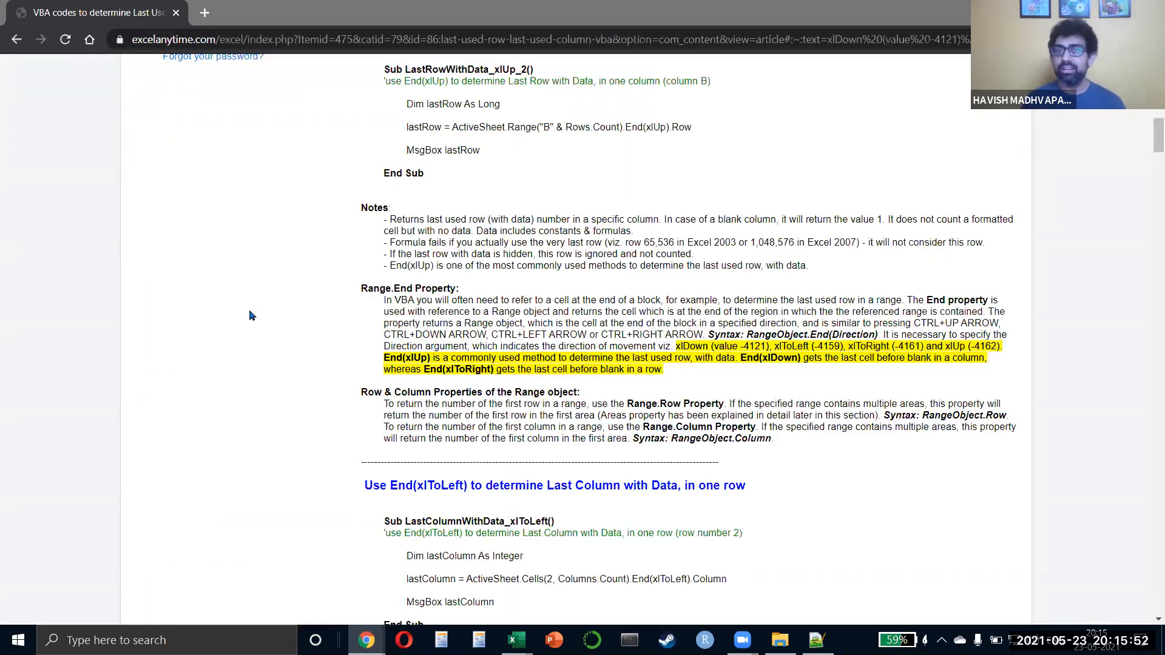
scroll(252, 315, up, 3)
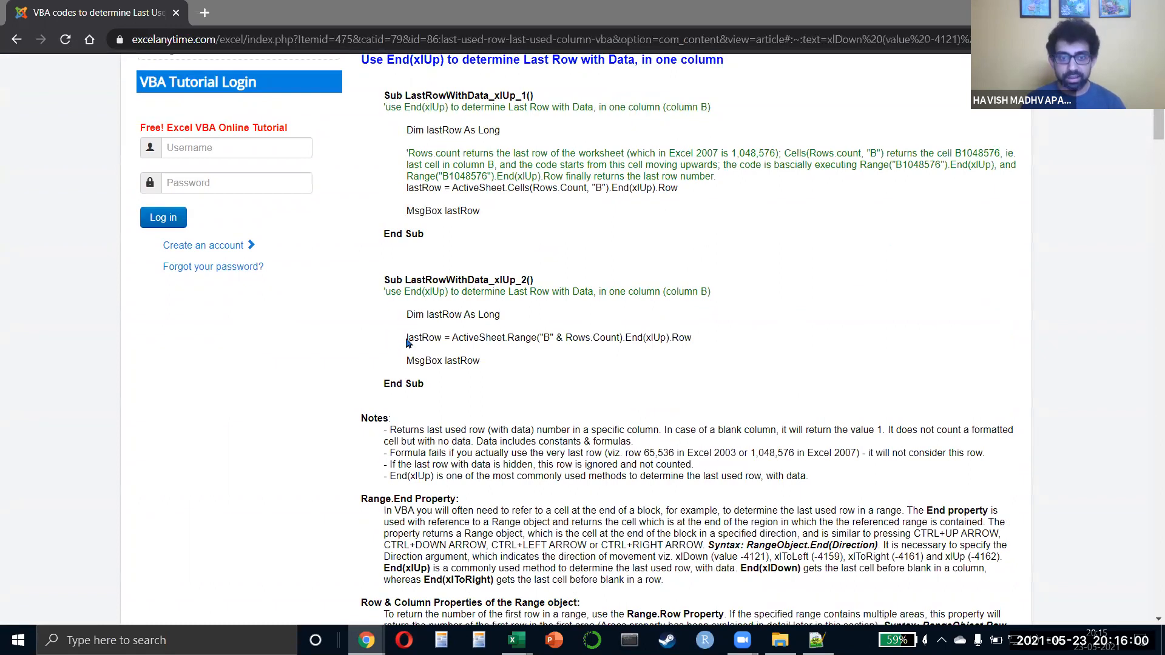
drag(406, 341, 727, 339)
key(ctrl+c)
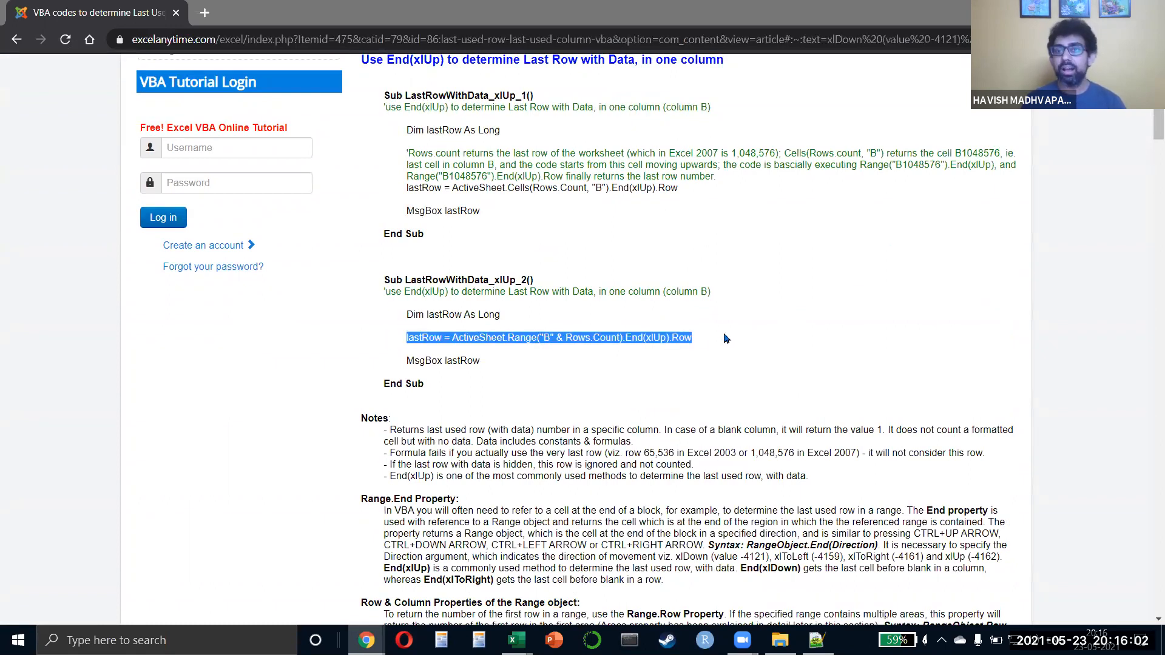
Step: Paste the copied line into CommandButton1_Click in the Visual Basic editor and change its column reference to "A"
key(alt+Tab)
key(Tab)
key(Tab)
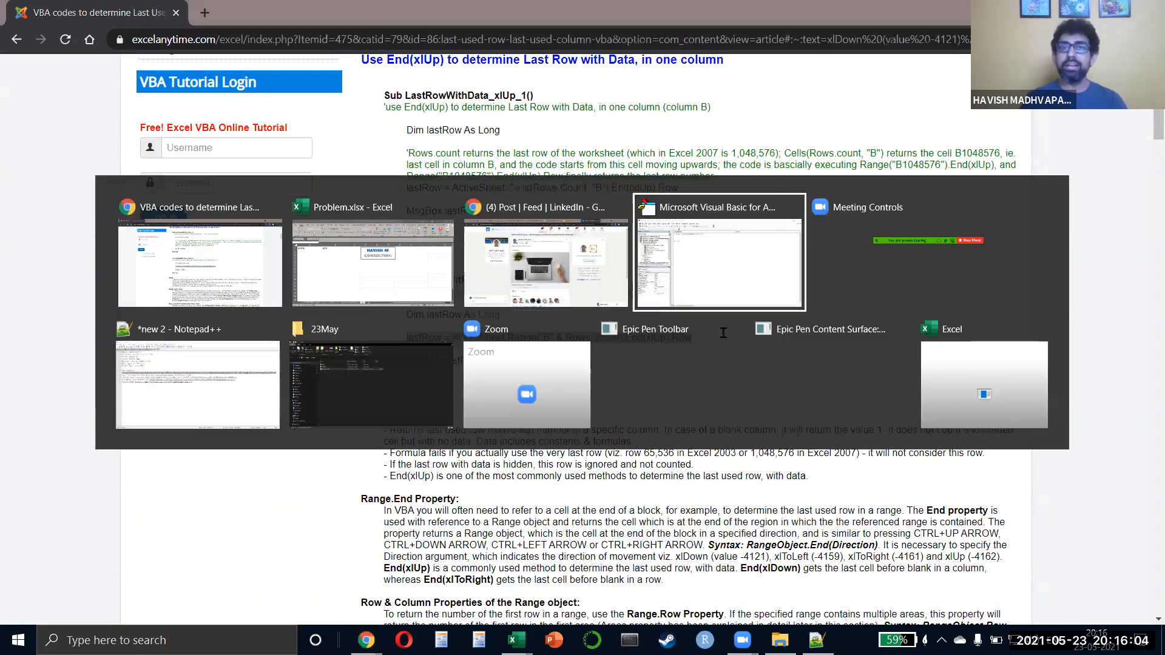
key(ctrl+v)
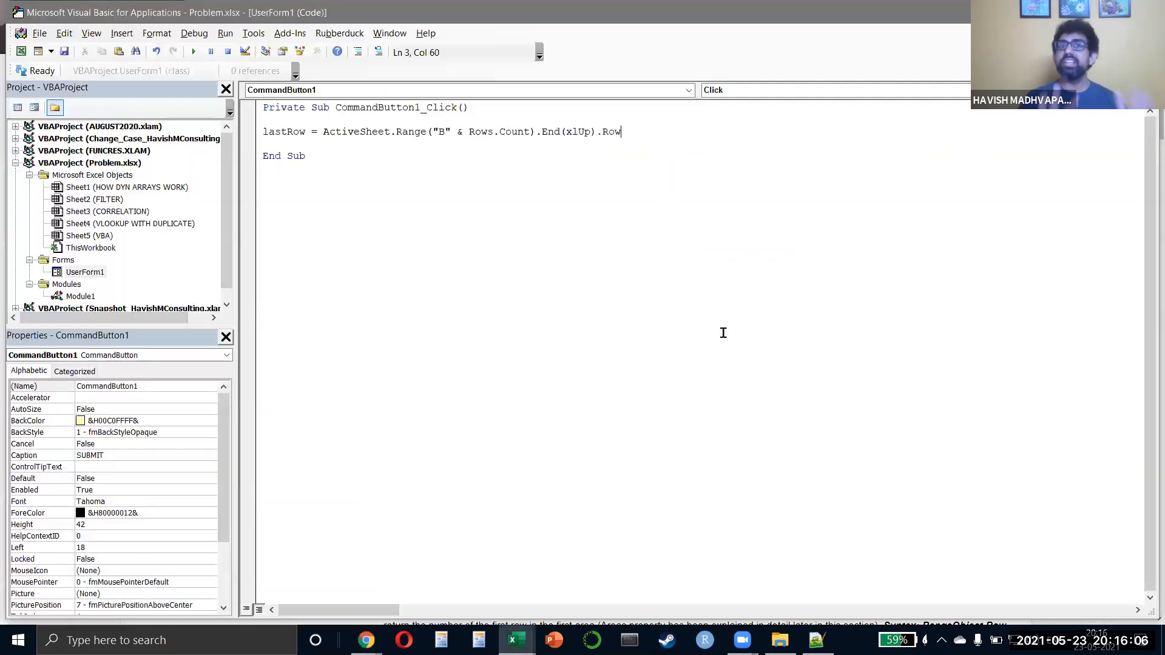
key(Left)
key(Left)
key(Left)
key(Left)
key(Left)
key(Left)
key(Left)
key(Left)
key(Left)
key(Left)
key(Left)
key(Left)
key(Left)
key(Left)
key(Left)
key(Left)
key(Left)
key(Left)
key(Left)
key(Left)
key(BackSpace)
text(A)
key(Down)
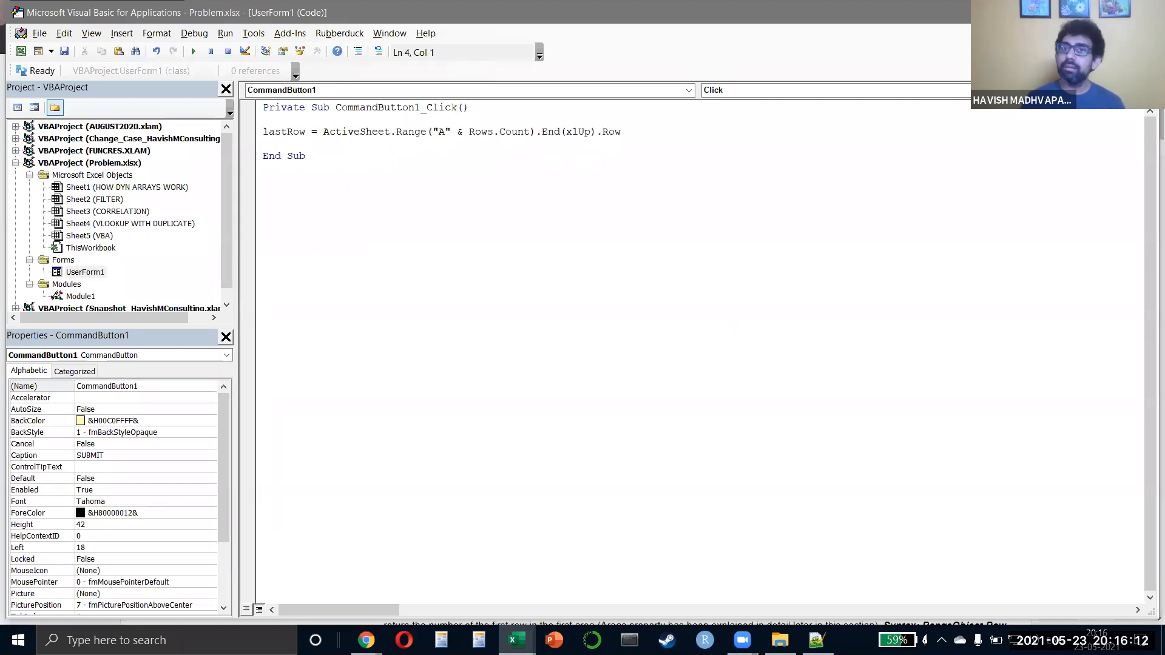
Step: Add the line MsgBox lastrow below the last-row assignment in CommandButton1_Click
key(Return)
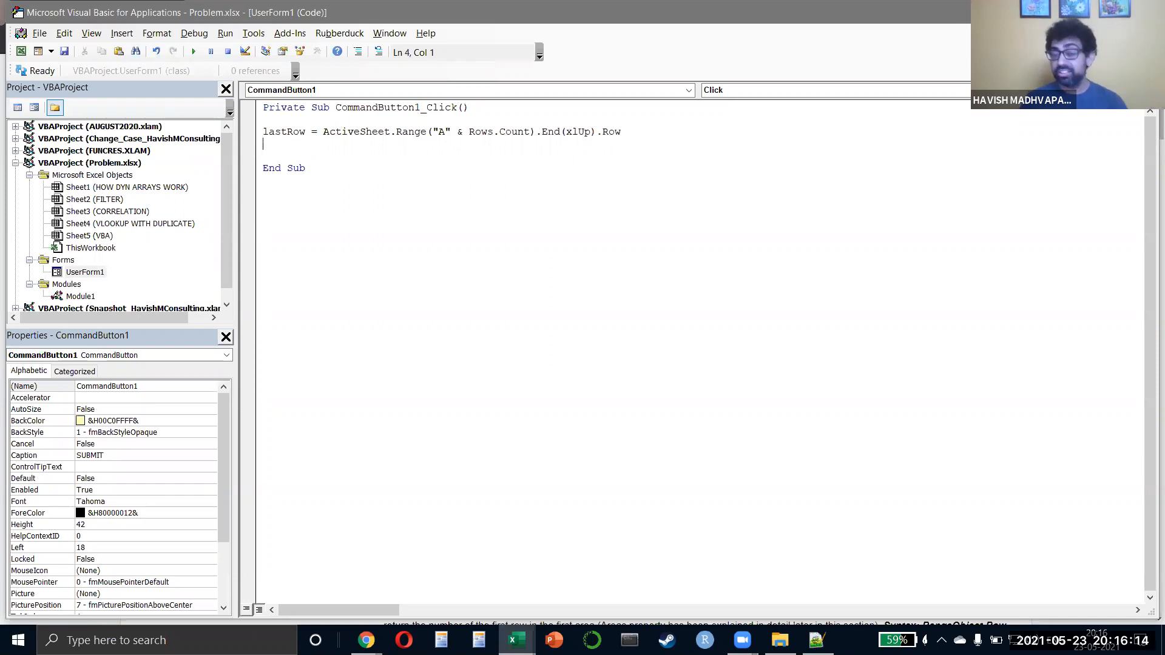
text(msgbo)
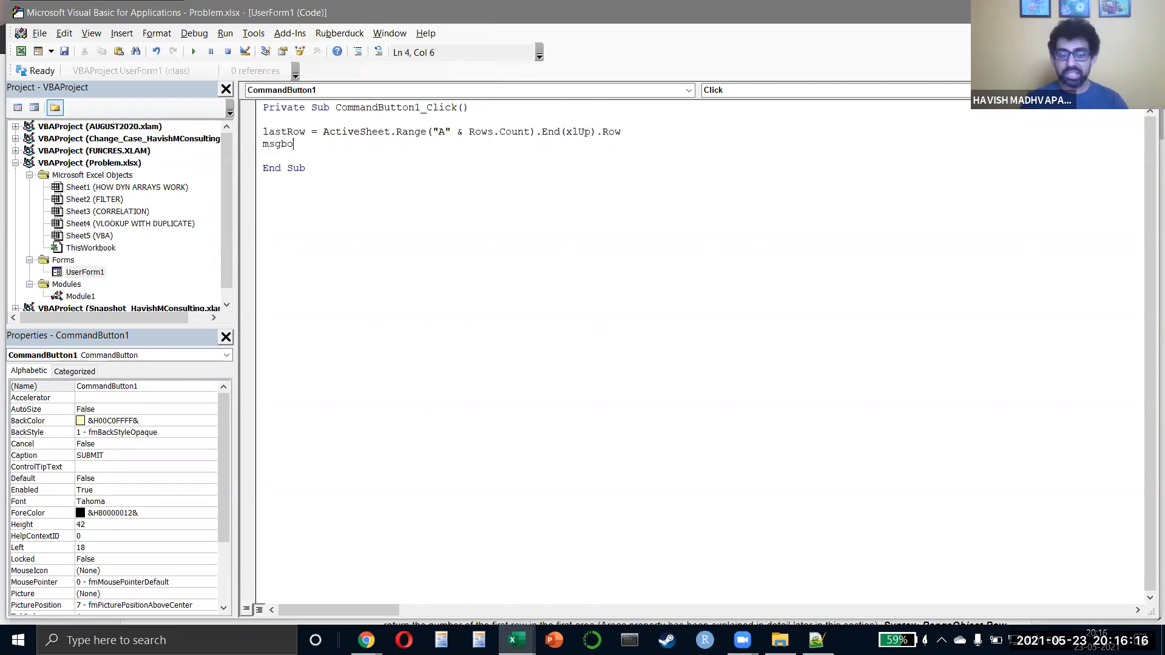
text(x las)
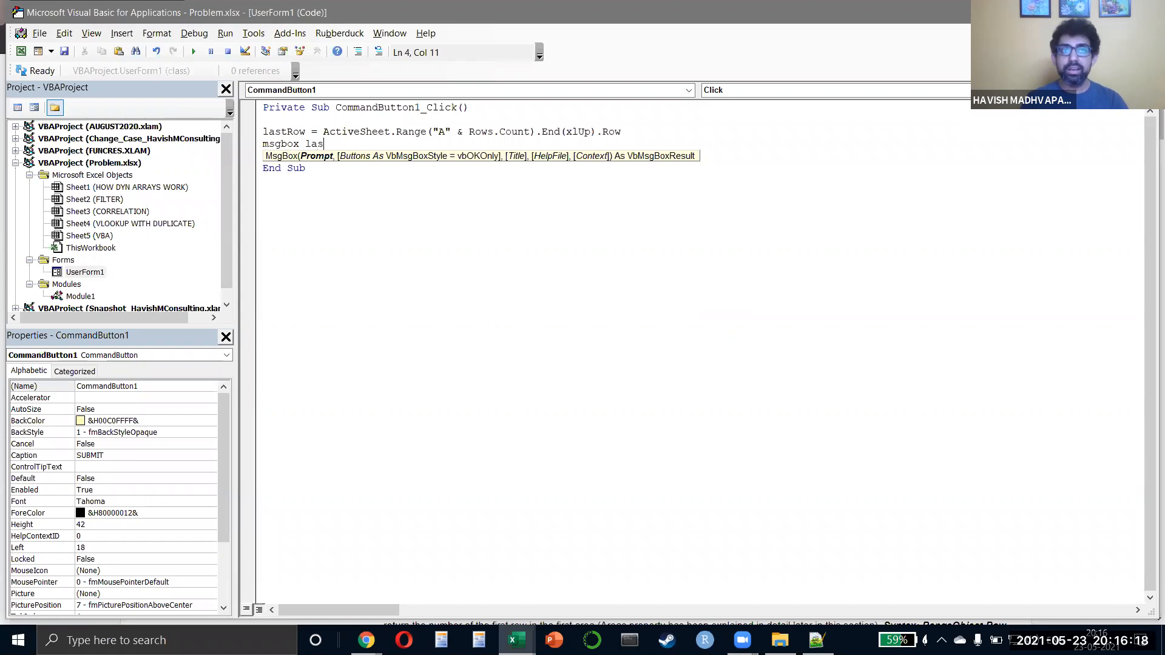
text(trow)
key(Up)
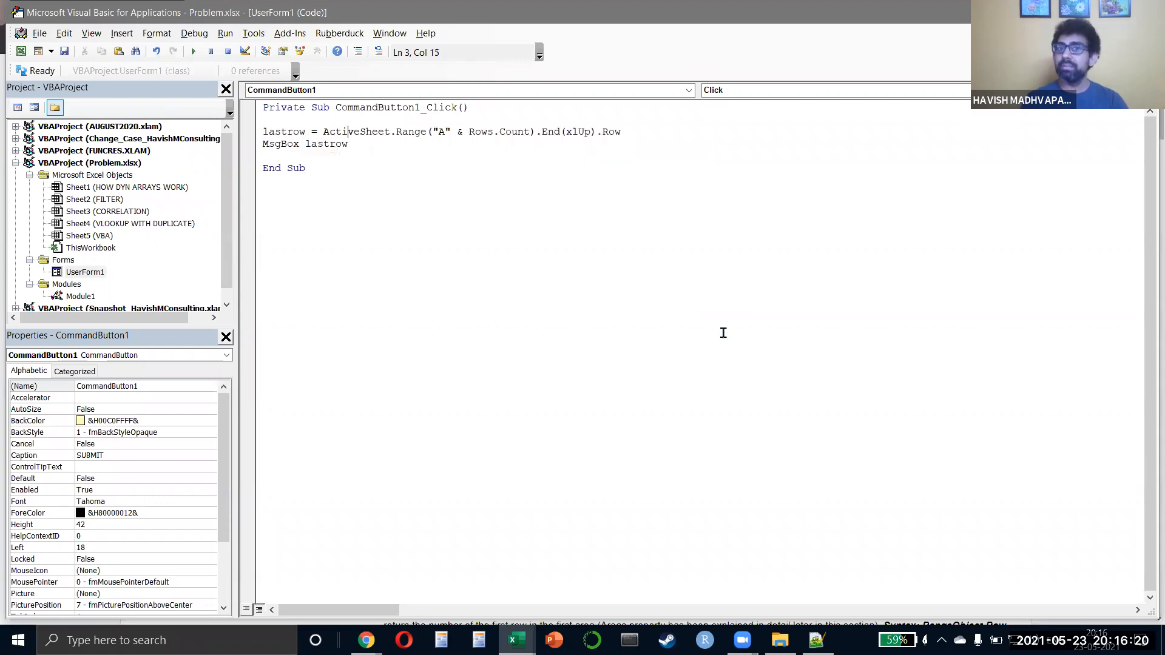
key(ctrl+shift+Right)
text(ddgs)
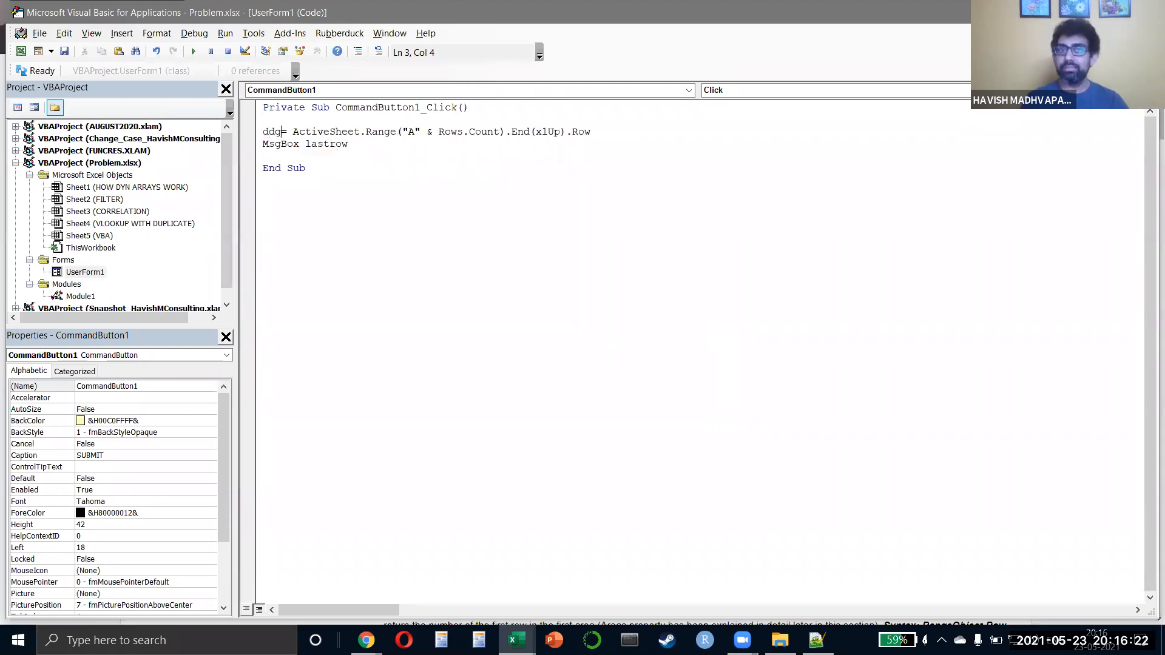
key(ctrl+z)
key(ctrl+z)
key(Down)
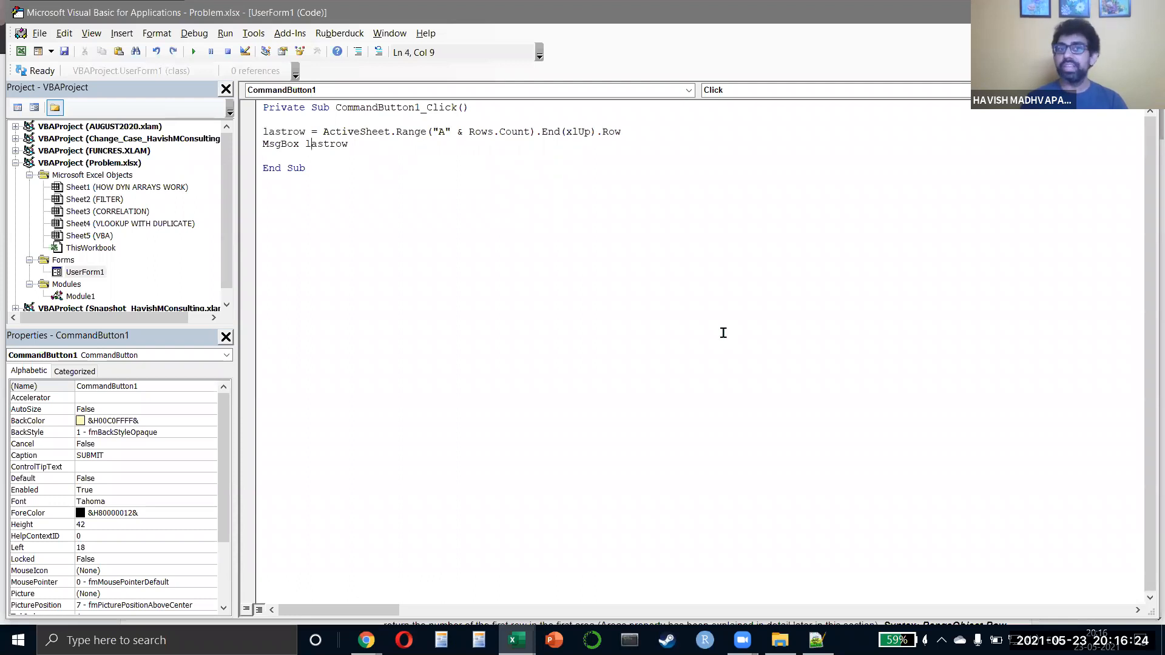
Step: Switch to the VBA sheet, open the entry form with the logo, test SUBMIT, dismiss the message and close the form
key(alt+Tab)
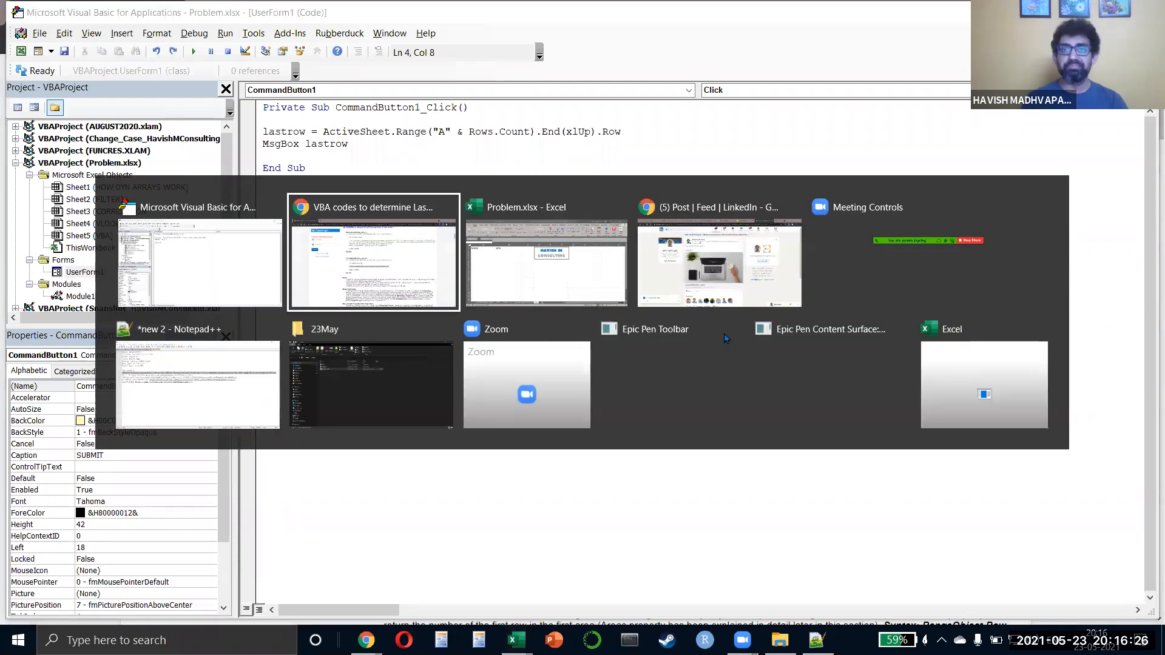
click(645, 259)
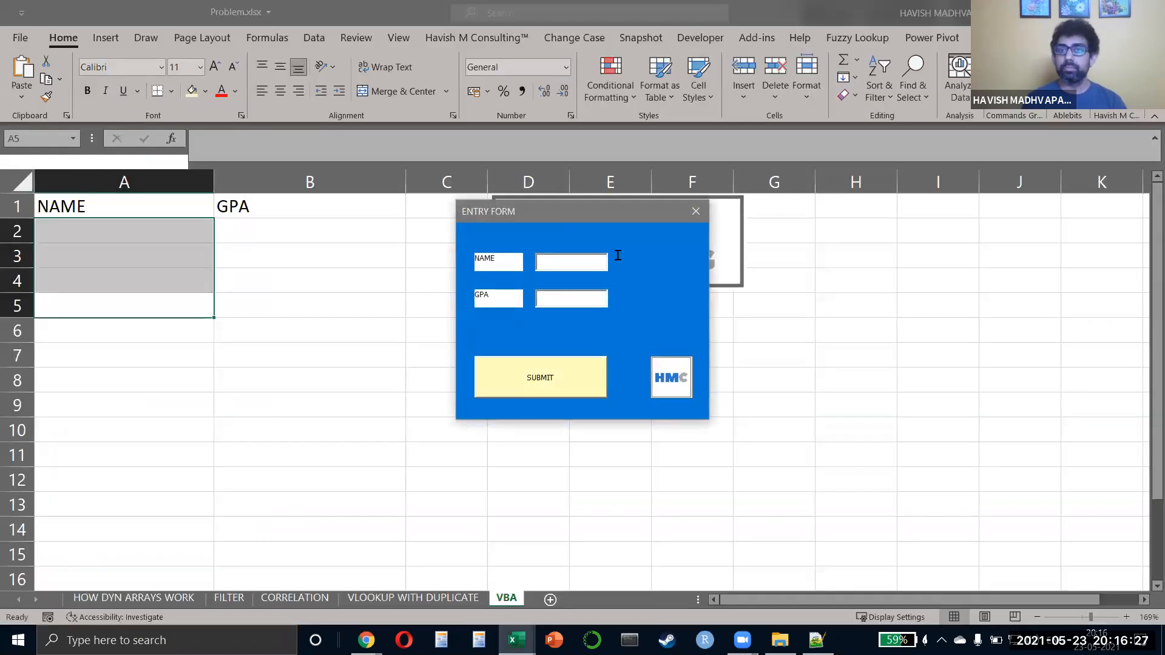
click(544, 384)
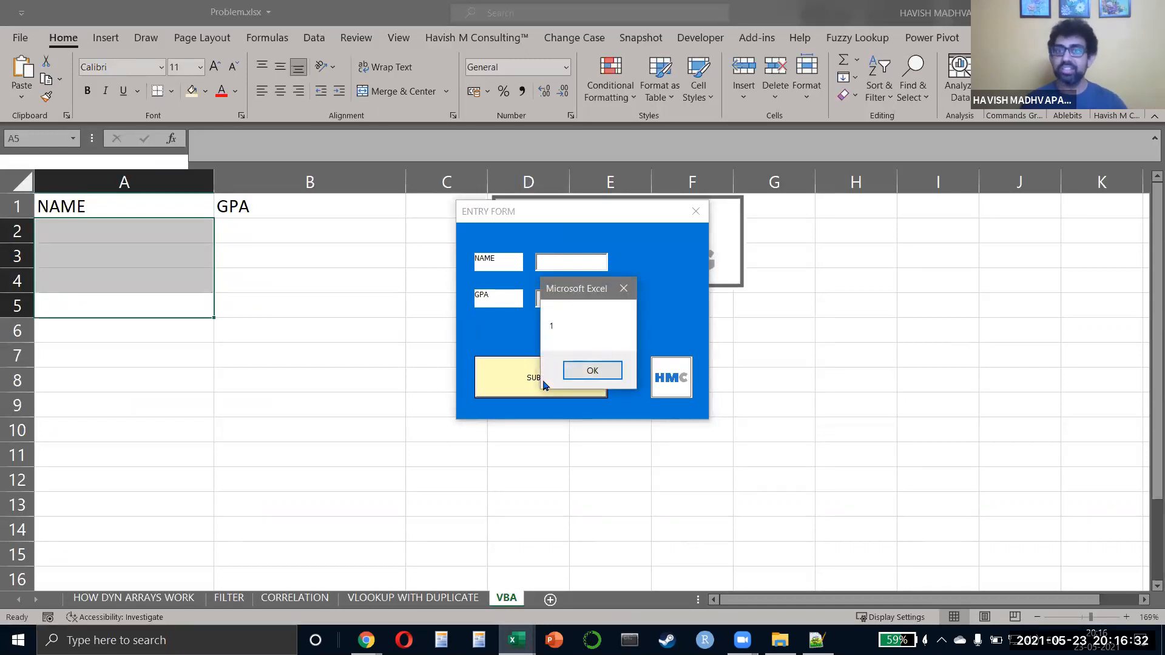
click(593, 372)
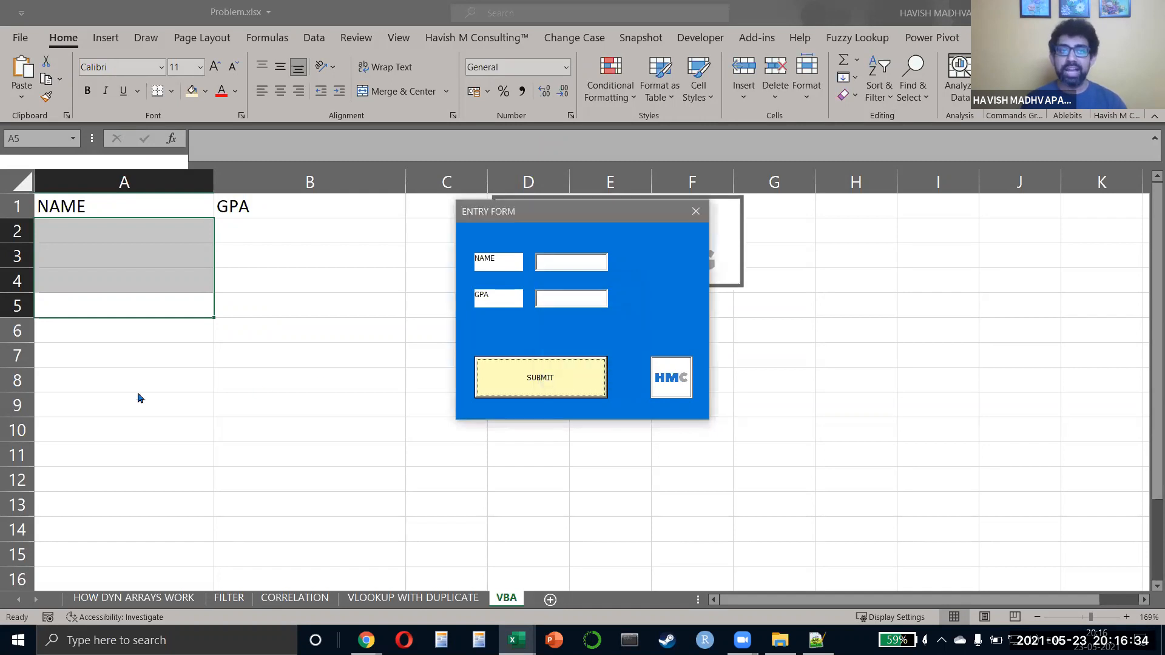
click(696, 212)
Step: Enter 123 in cell A10 of the VBA sheet as a test value
key(Down)
key(Down)
key(Down)
key(Down)
key(Down)
text(123)
key(Return)
Step: Retest SUBMIT on the entry form with the value in A10, dismiss the message and close the form
click(632, 235)
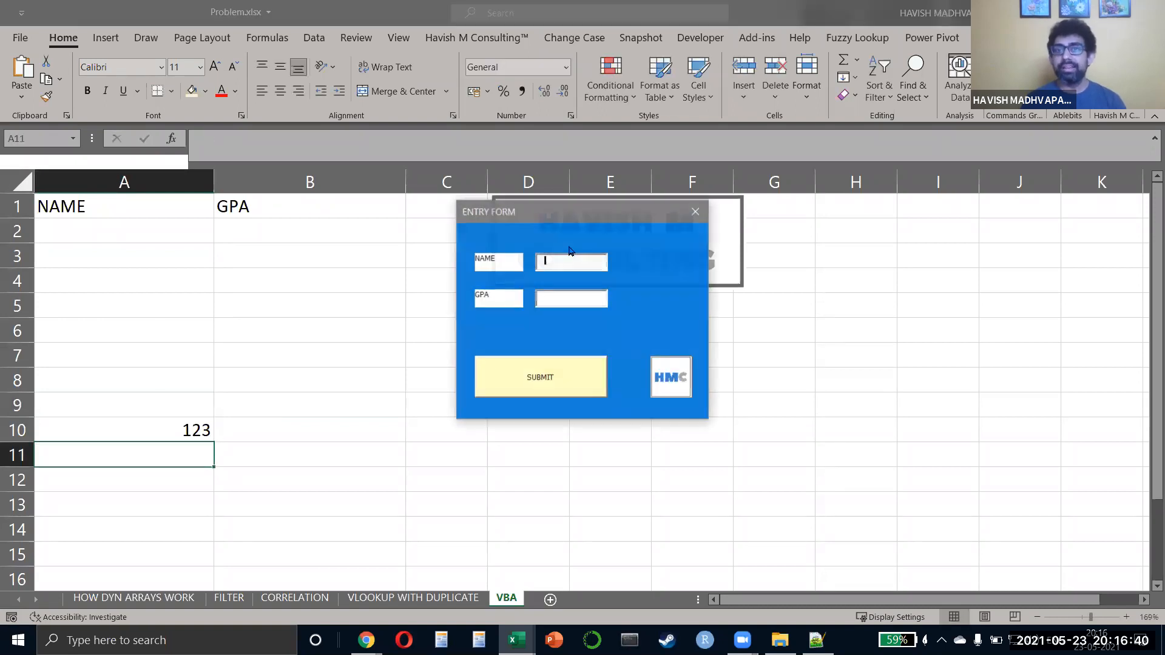
click(525, 369)
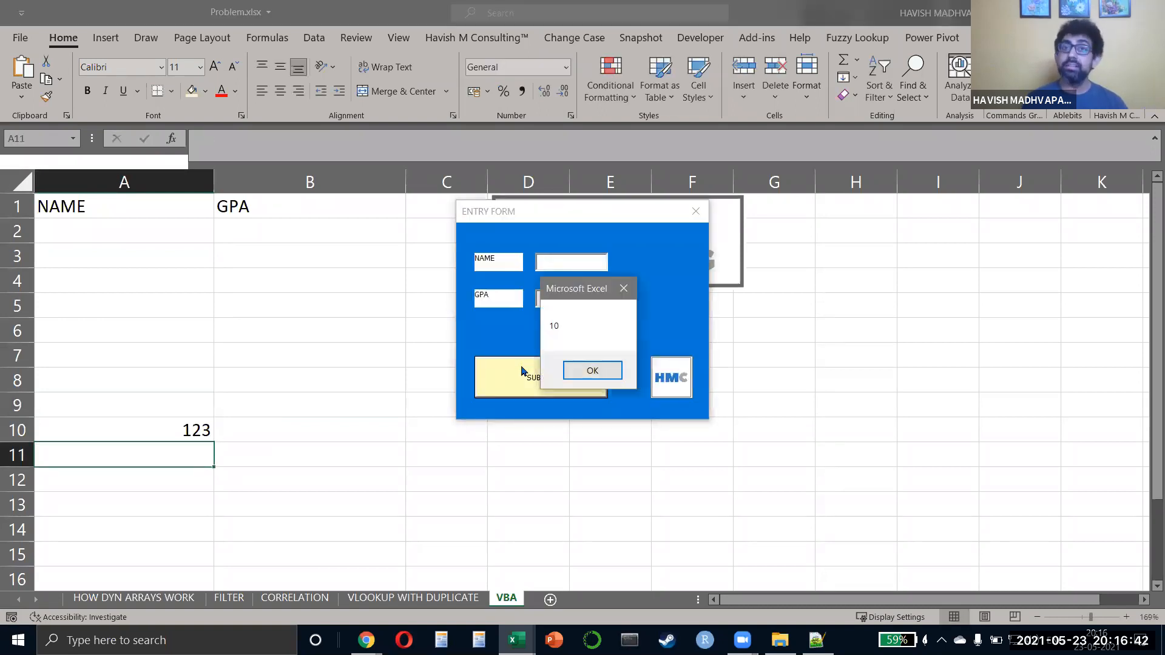
click(593, 371)
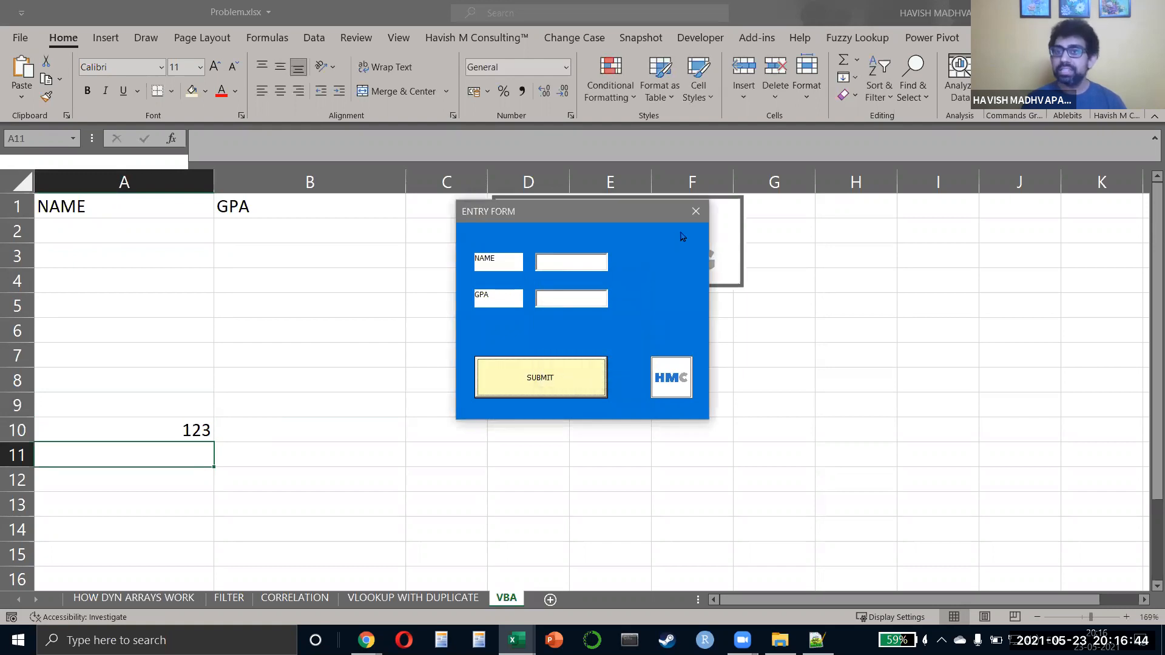
click(696, 212)
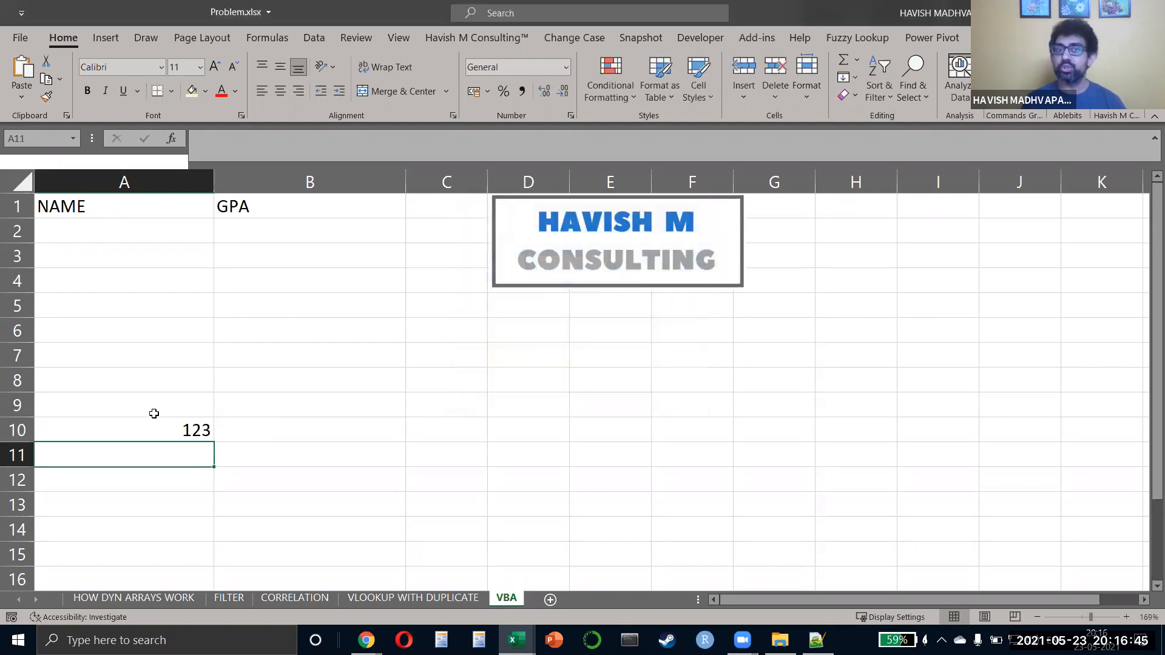
Step: Return to the SUBMIT button's click code in the Visual Basic editor and comment out the MsgBox lastrow line
click(110, 427)
key(alt+F11)
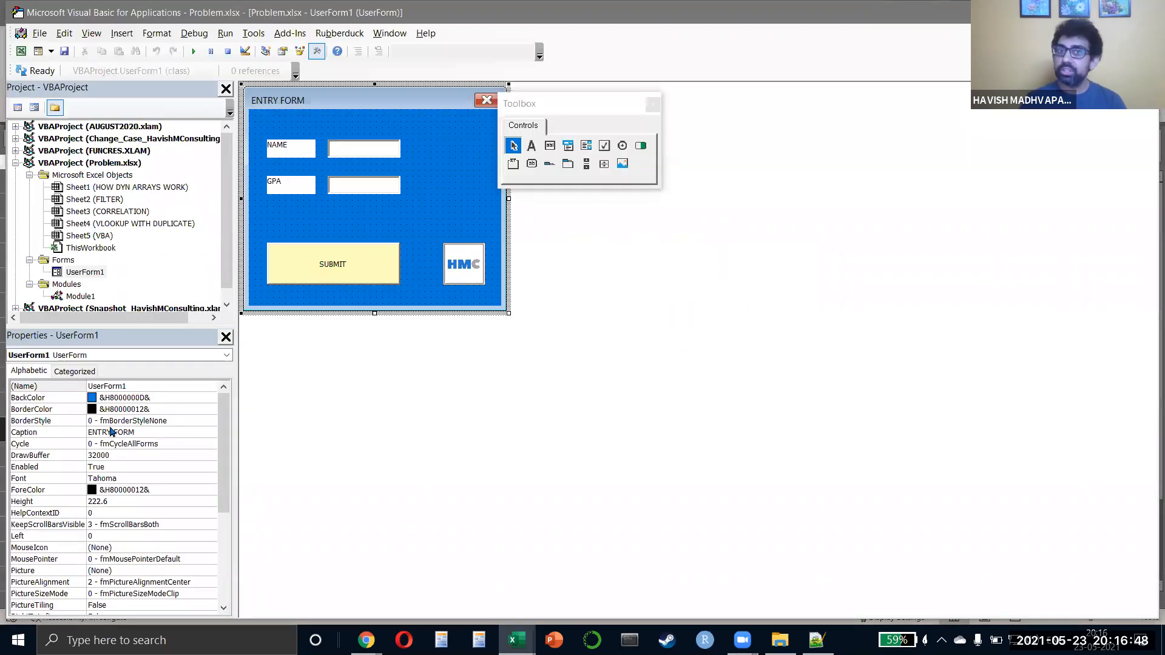
double_click(314, 266)
key(Down)
key(shift+Down)
key(Right)
text(')
Step: Below the commented MsgBox line, add code assigning txt_Name.Value to Cells(lastrow + 1).Value
key(End)
key(Return)
key(Return)
text(cells()
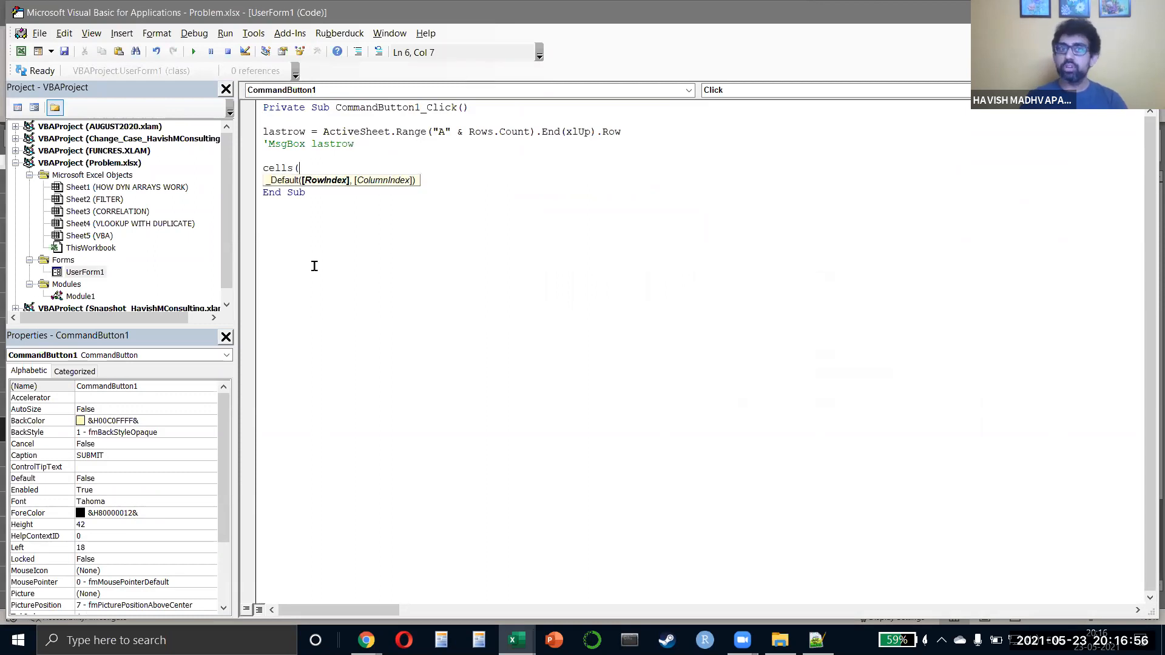
text(last)
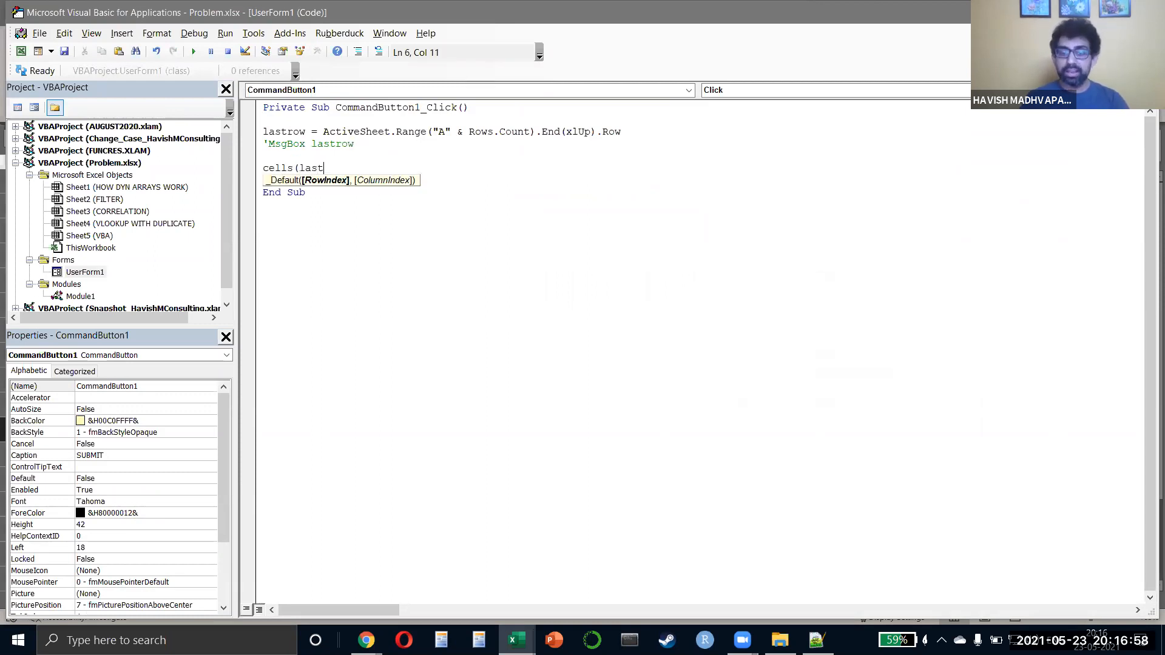
text(row + 1)
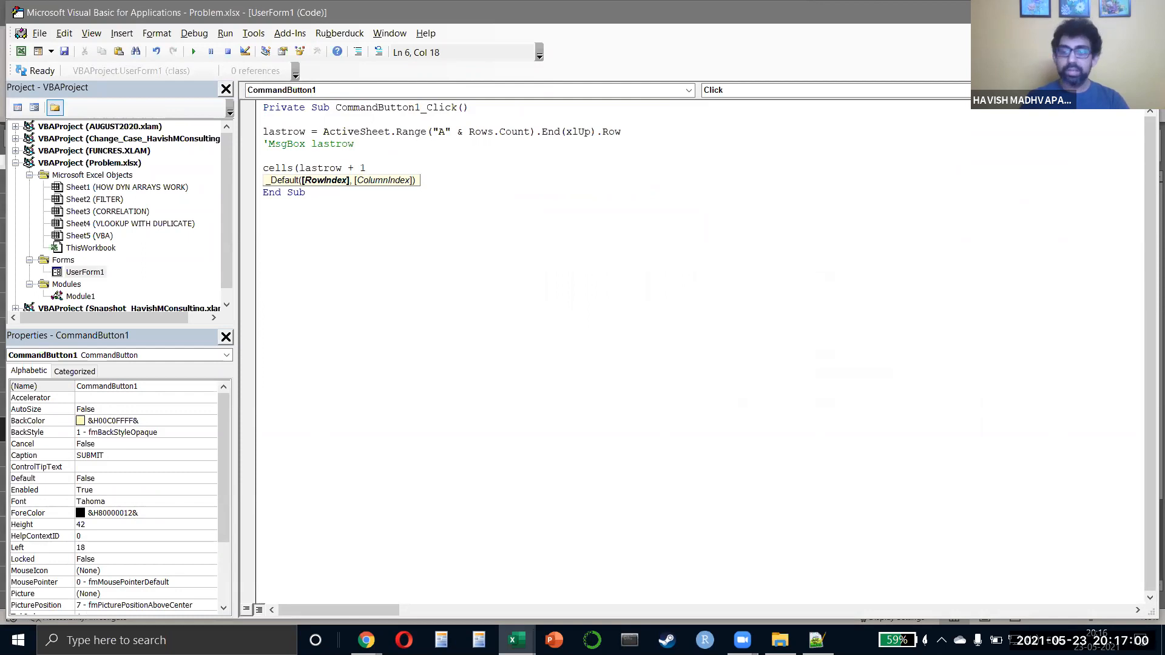
key(BackSpace)
text().value =)
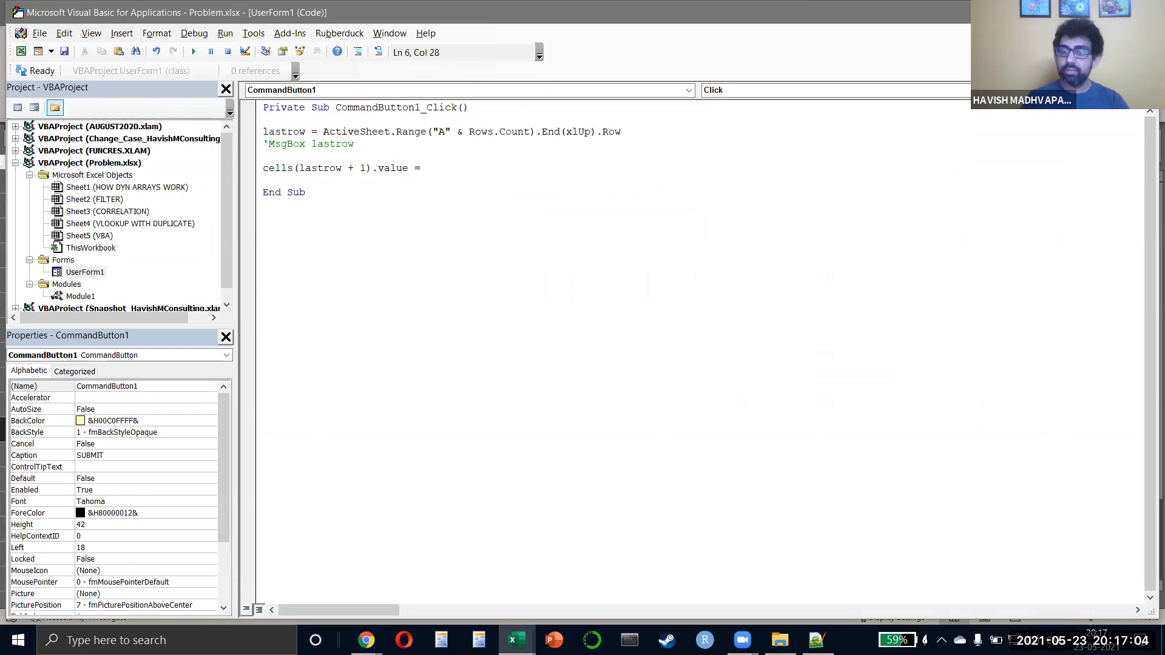
text( txt_Name)
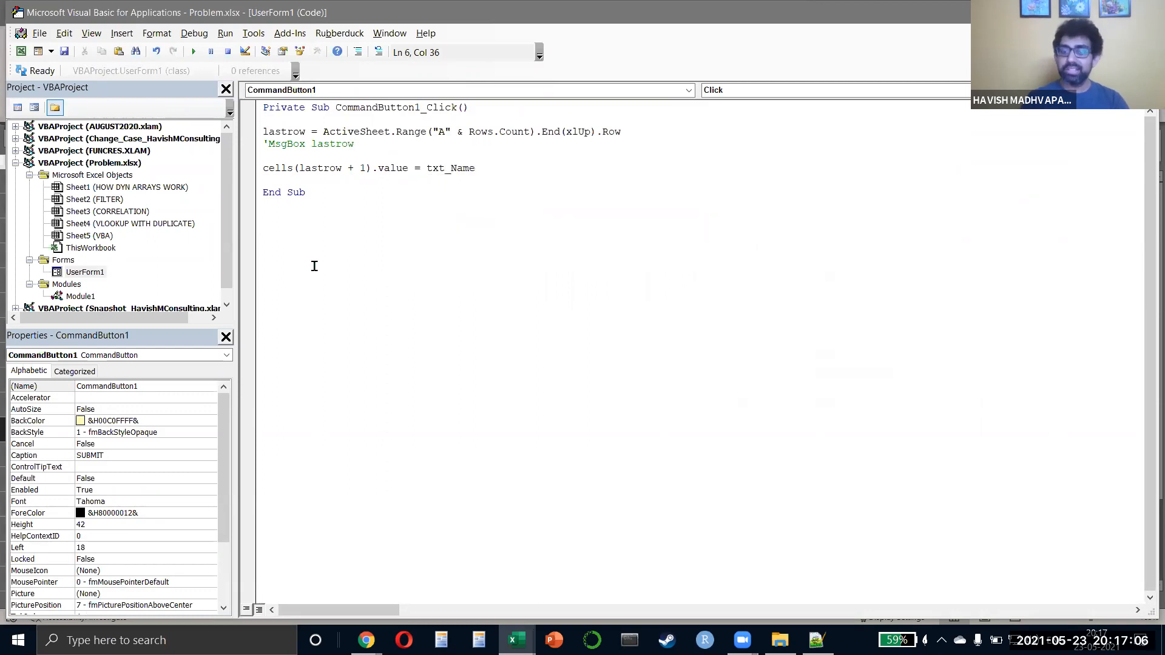
text(.Value)
Step: Duplicate the name assignment line and change the copy to Cells(lastrow + 2).Value = txt_GPA.Value
key(Up)
key(Down)
key(shift+Down)
key(ctrl+c)
key(ctrl+v)
key(ctrl+v)
key(Up)
key(ctrl+Right)
key(ctrl+Right)
key(ctrl+Right)
key(ctrl+Right)
key(Right)
key(BackSpace)
text(2)
key(ctrl+Right)
key(ctrl+Right)
key(ctrl+Right)
key(ctrl+Right)
key(shift+Left)
key(shift+Left)
key(shift+Left)
key(shift+Left)
text(gpa)
key(Down)
key(Return)
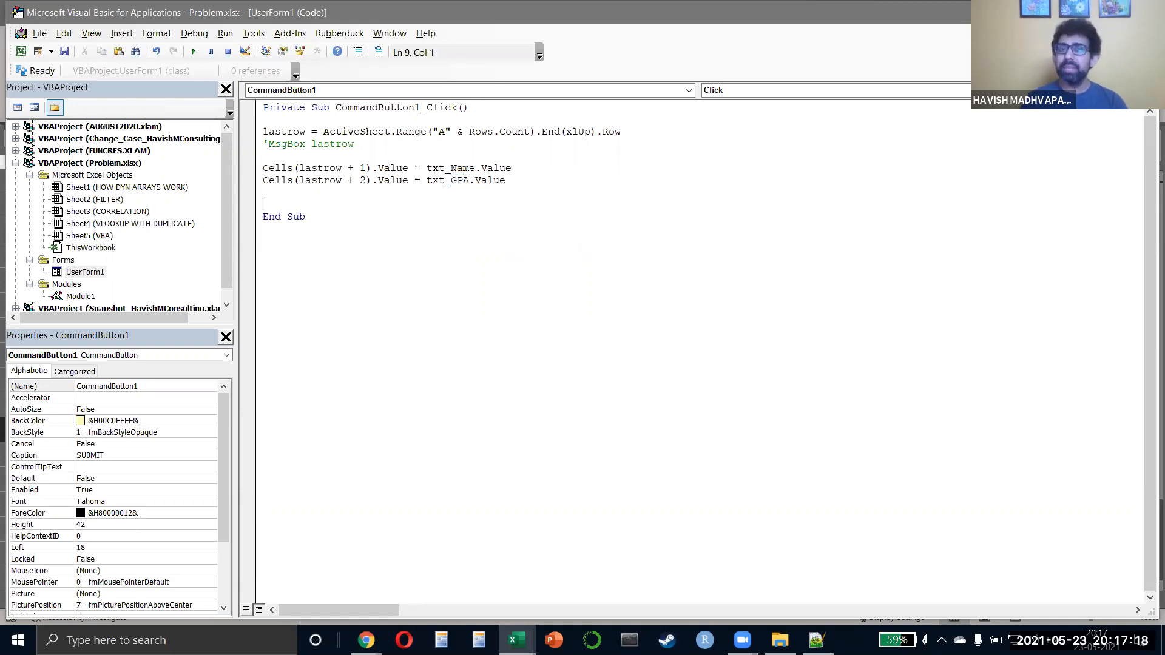
key(Return)
key(Up)
key(Up)
key(Up)
key(shift+Right)
key(shift+Right)
key(shift+Right)
key(shift+Right)
key(shift+Right)
key(shift+Right)
key(shift+Right)
key(shift+Right)
key(shift+Right)
key(shift+Right)
key(shift+Right)
key(shift+Right)
key(shift+Right)
key(shift+Right)
key(shift+Right)
key(shift+Right)
key(shift+Right)
key(shift+Right)
key(shift+Right)
key(shift+Right)
key(shift+Right)
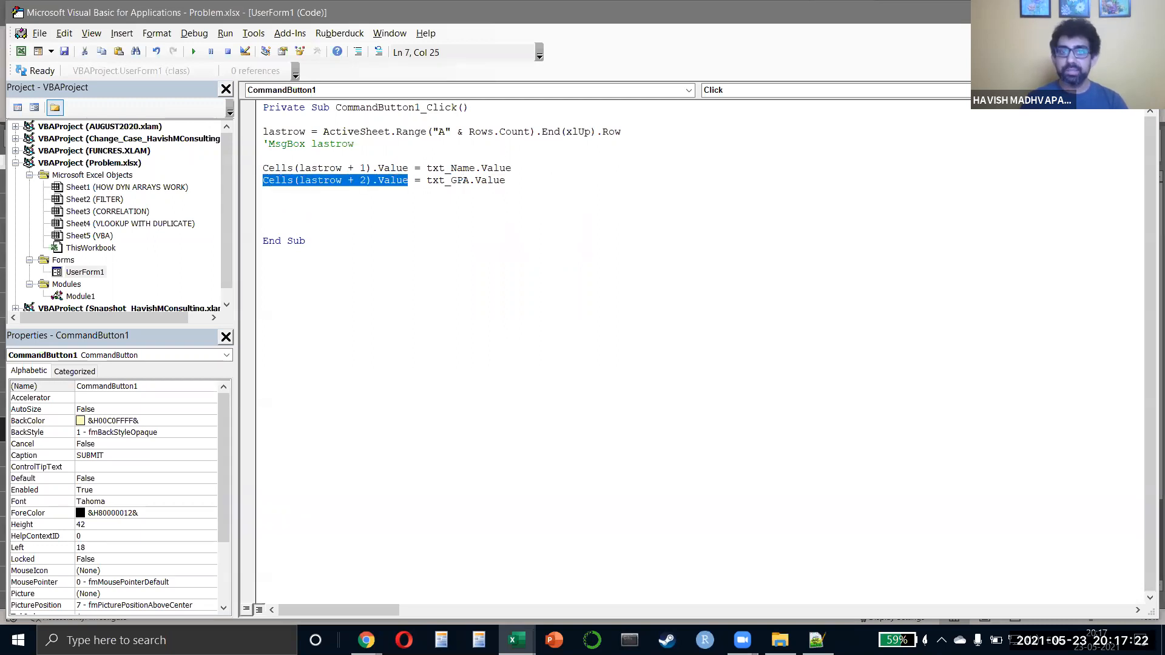
key(Down)
key(Down)
key(ctrl+v)
key(Up)
key(Down)
key(Right)
key(Right)
key(Right)
key(Right)
key(Right)
key(Right)
key(Right)
key(Right)
key(Right)
key(Right)
key(Right)
key(Right)
key(Right)
key(Right)
key(Home)
key(shift+Down)
key(Delete)
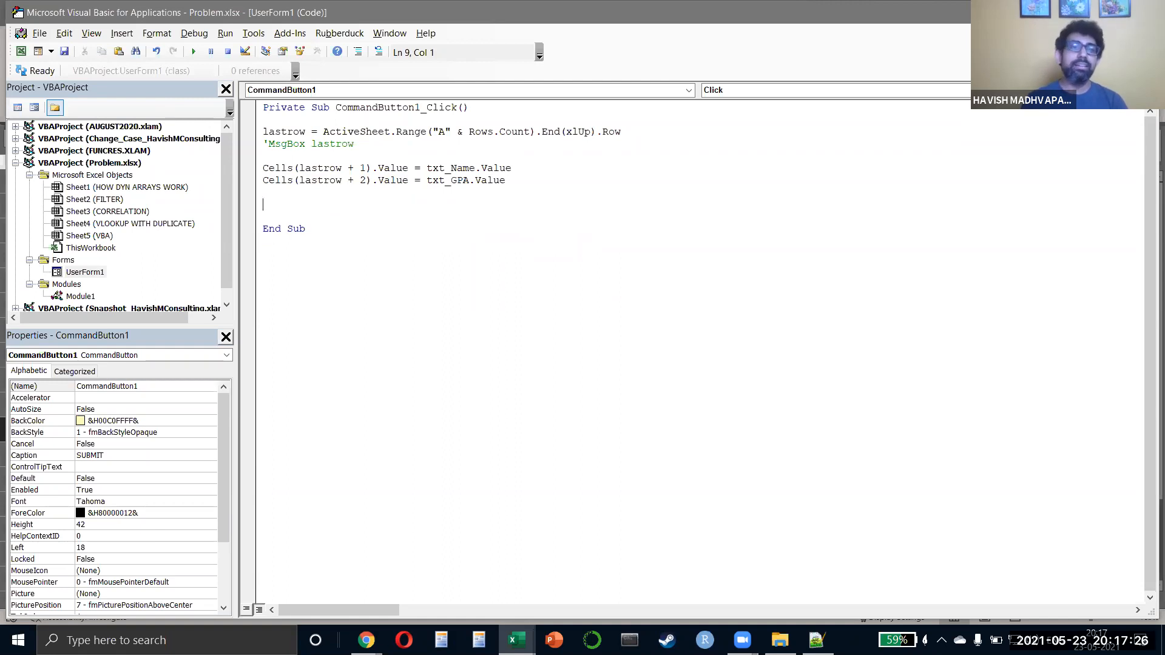
Step: Below the two cell assignments, add a line that clears the name box: txt_Name.Value = ""
text(t)
key(ctrl+space)
text(xt)
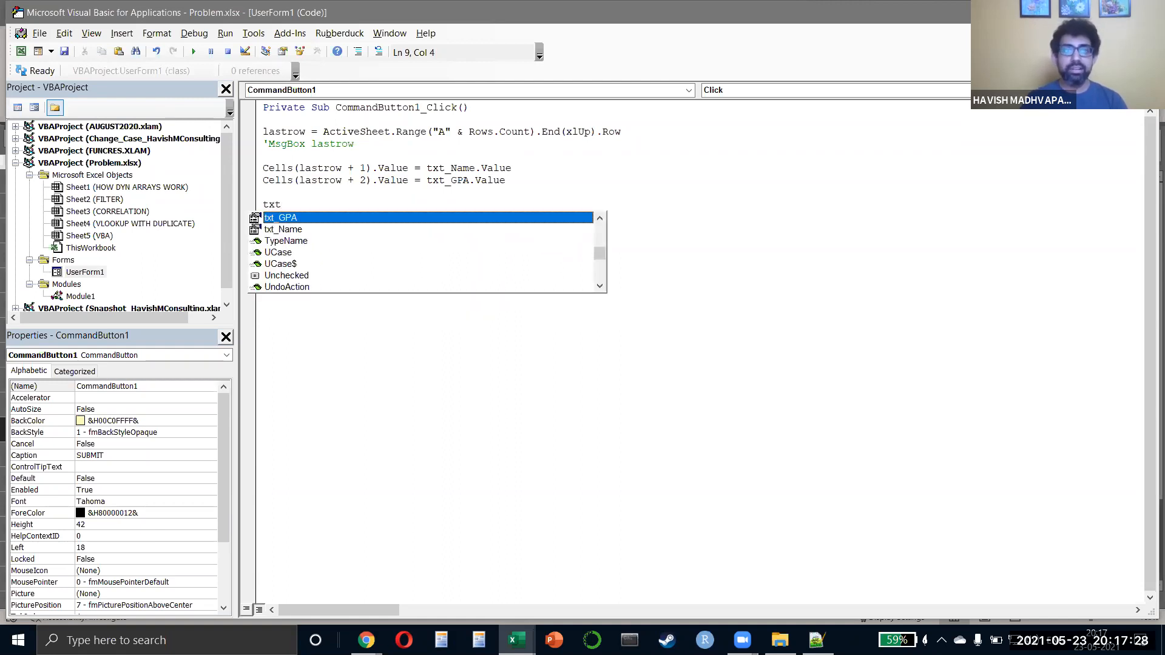
key(Down)
key(Tab)
text(.Value = )
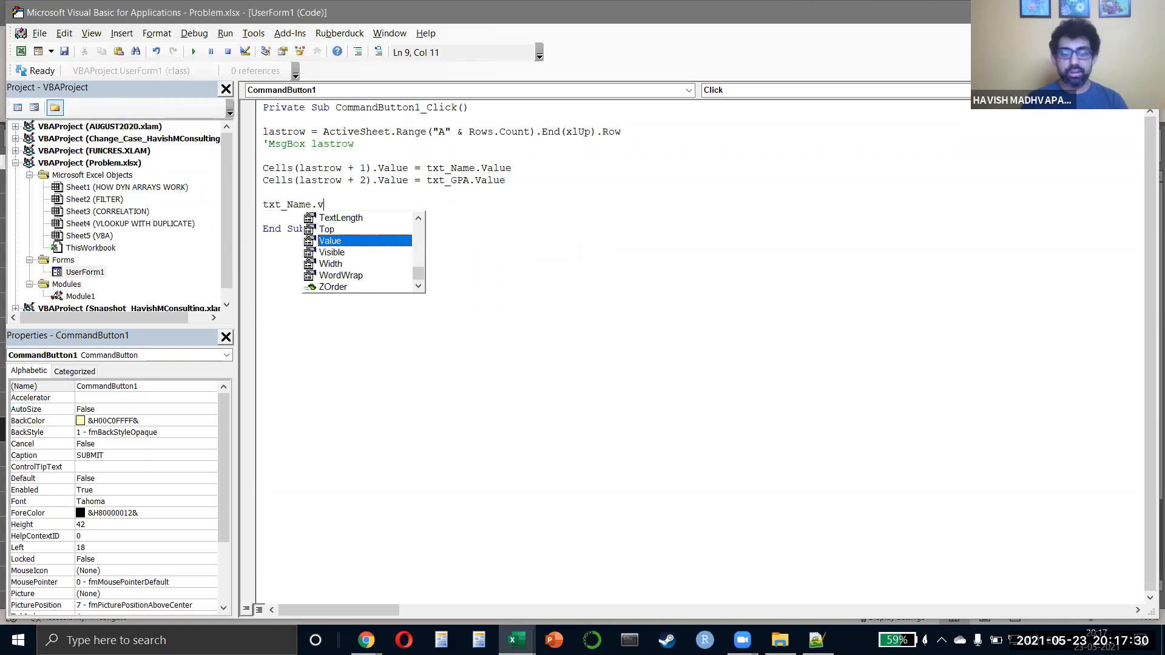
text("")
Step: Add a line that clears the GPA box: txt_GPA.Value = ""
key(Return)
text(txt.)
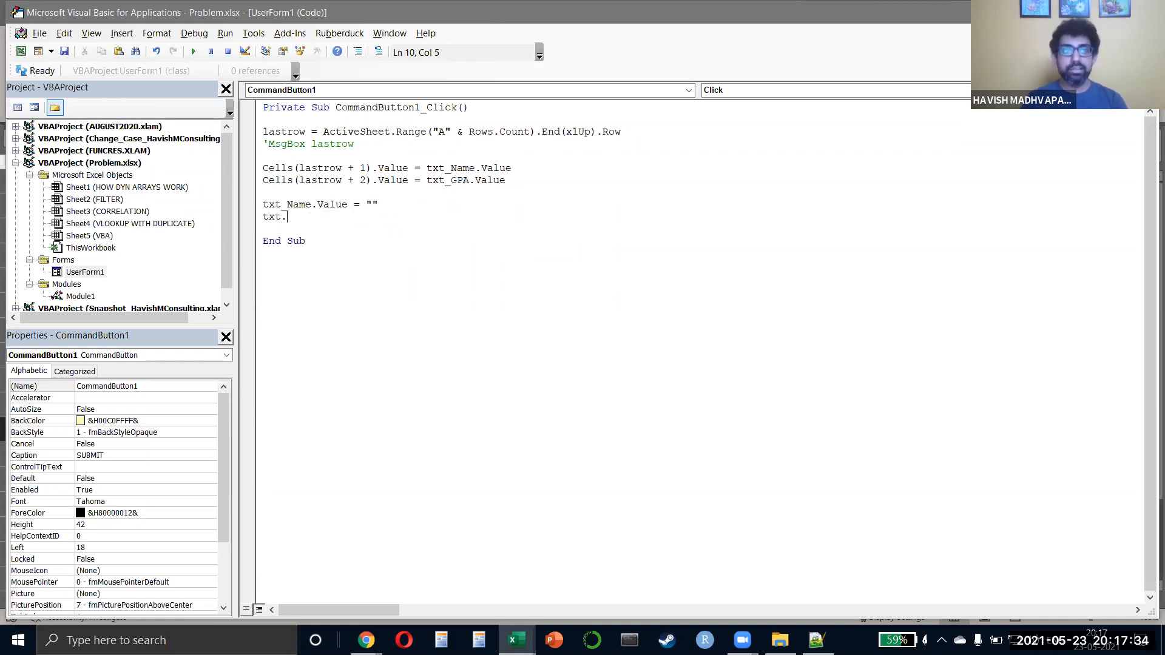
text(gp)
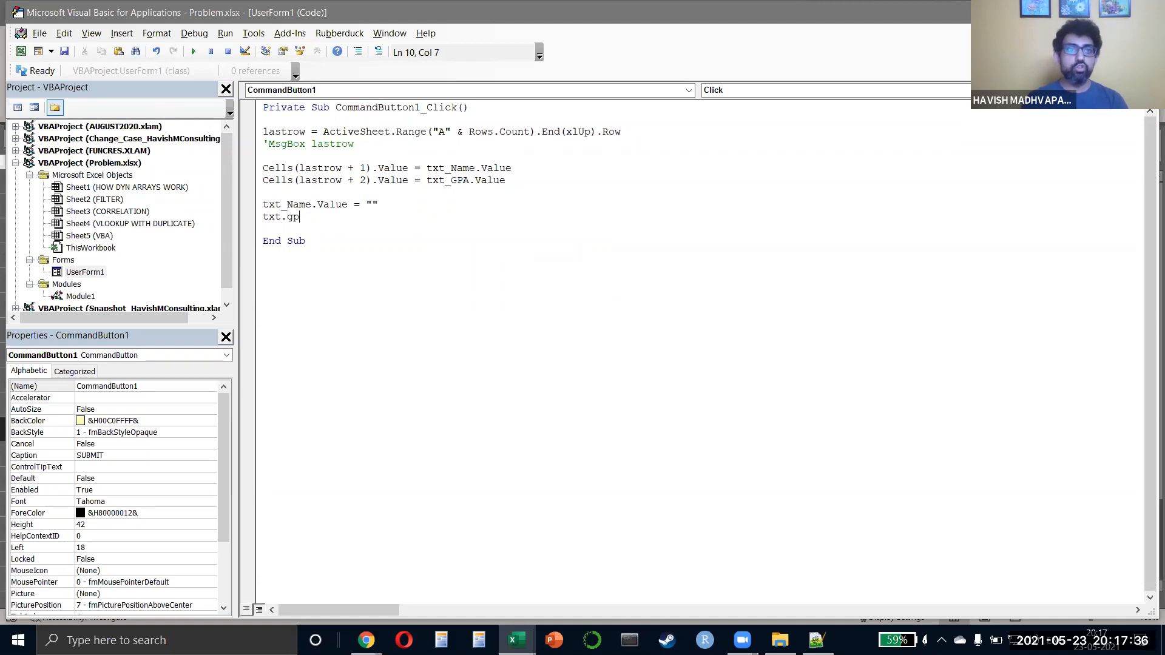
key(BackSpace)
key(BackSpace)
key(BackSpace)
text(_gpa.value = "")
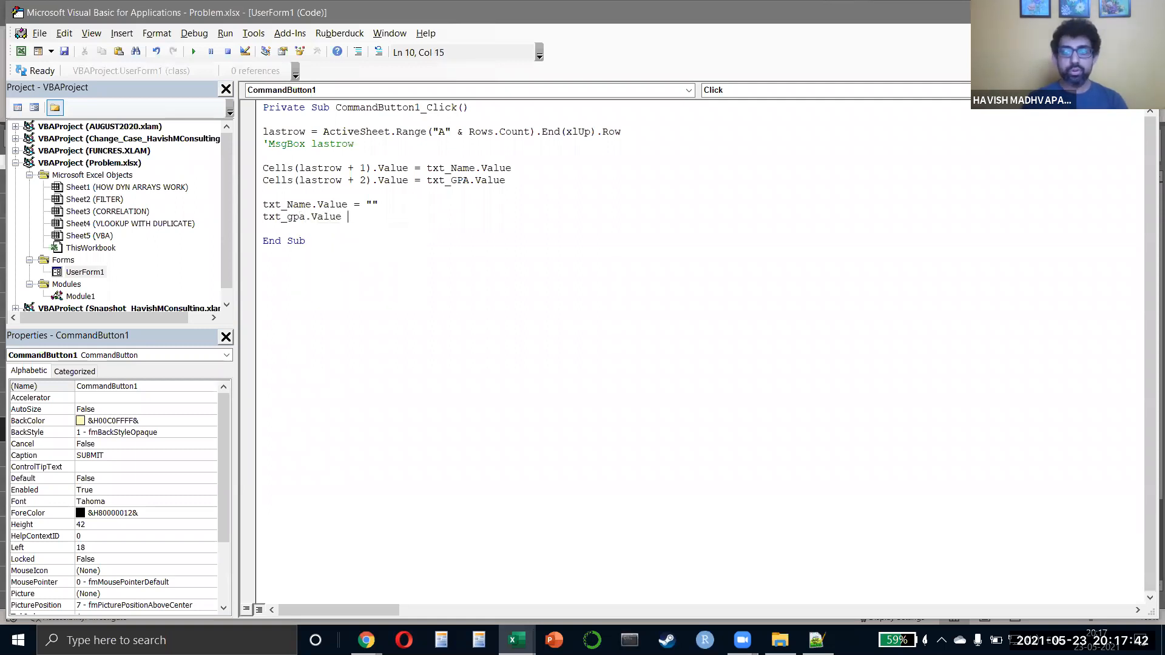
key(Up)
key(Down)
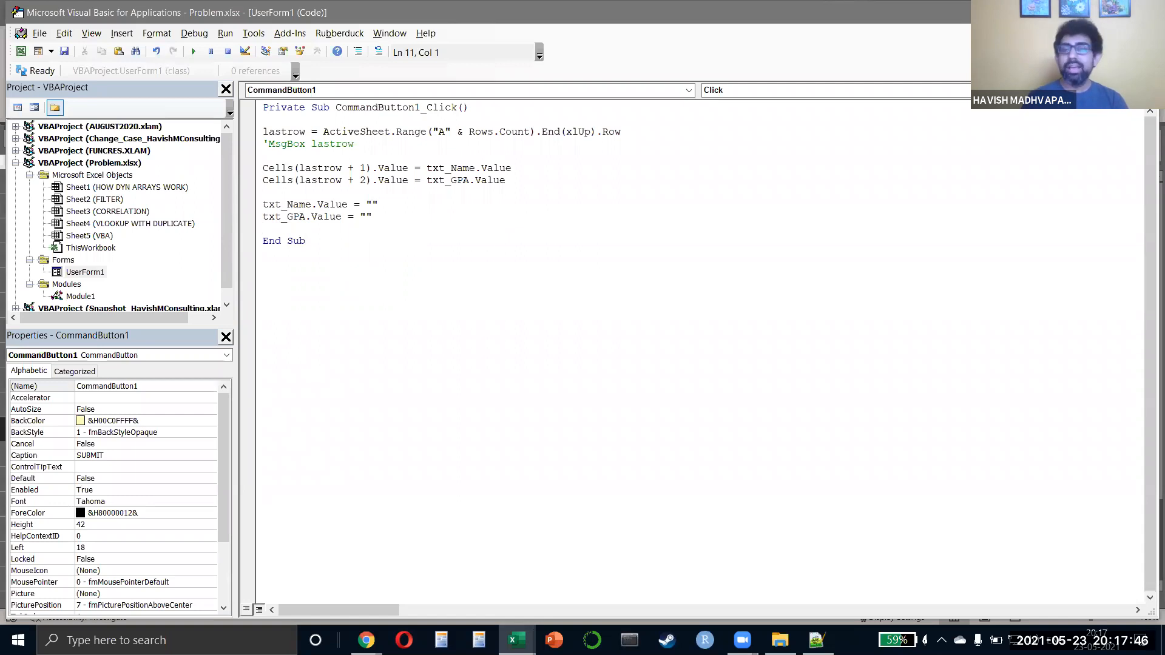
Step: Add a MsgBox before End Sub with the prompt "The name and GPA has been entered successfully!"
key(Return)
key(Return)
text(ms)
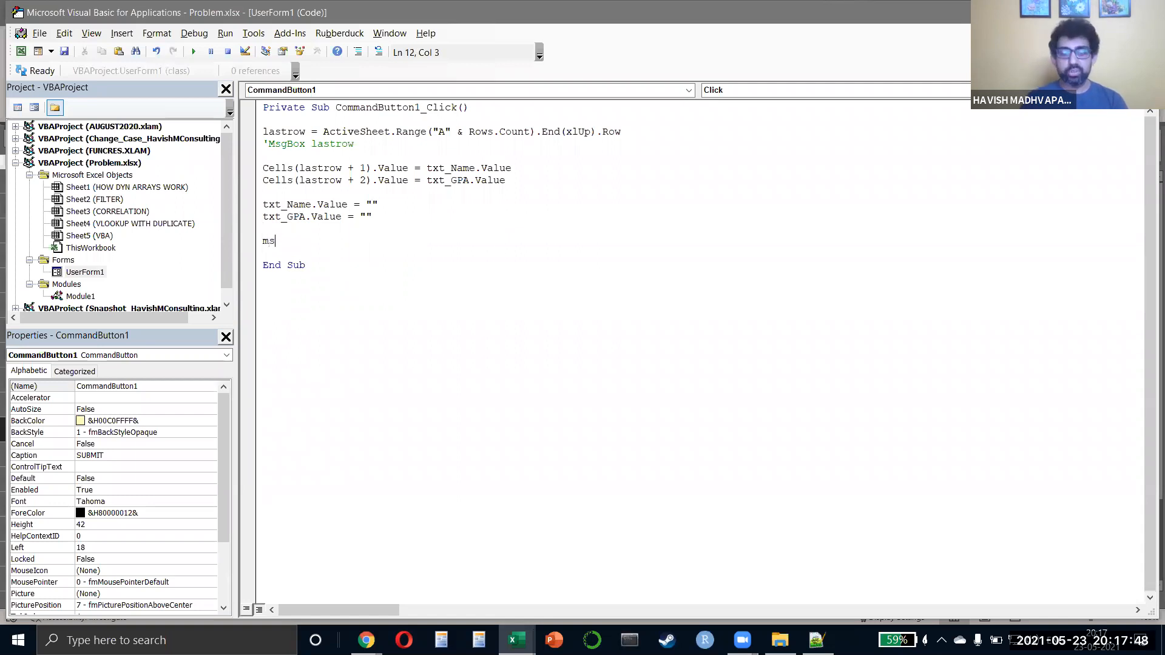
text(gbox ()
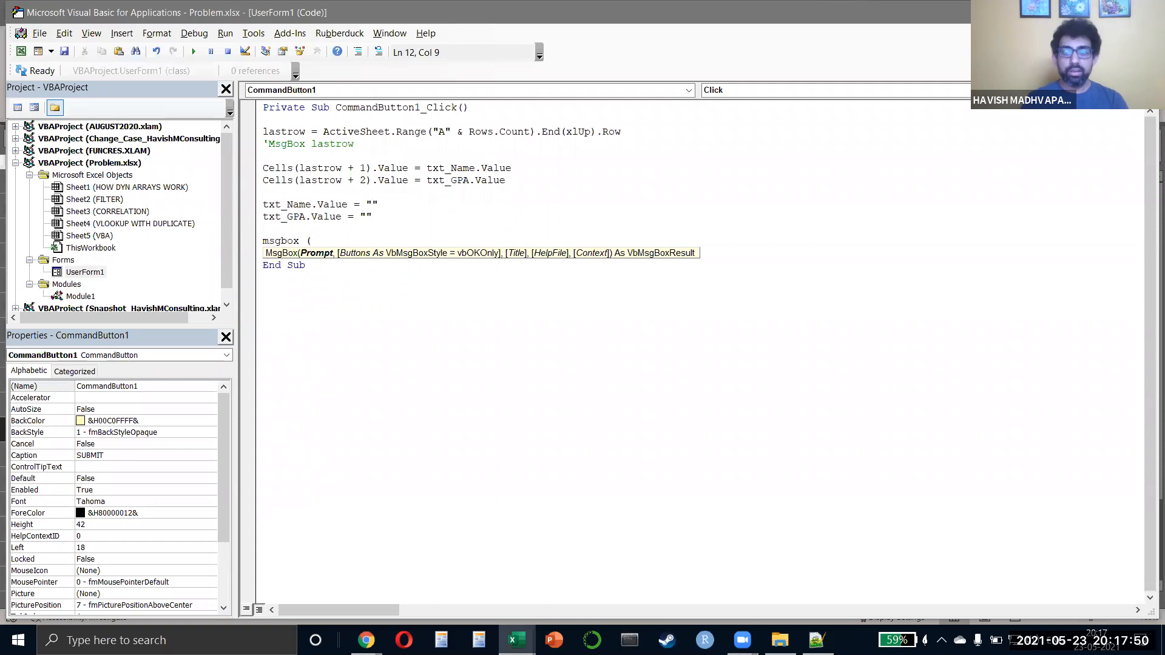
text("The name asns)
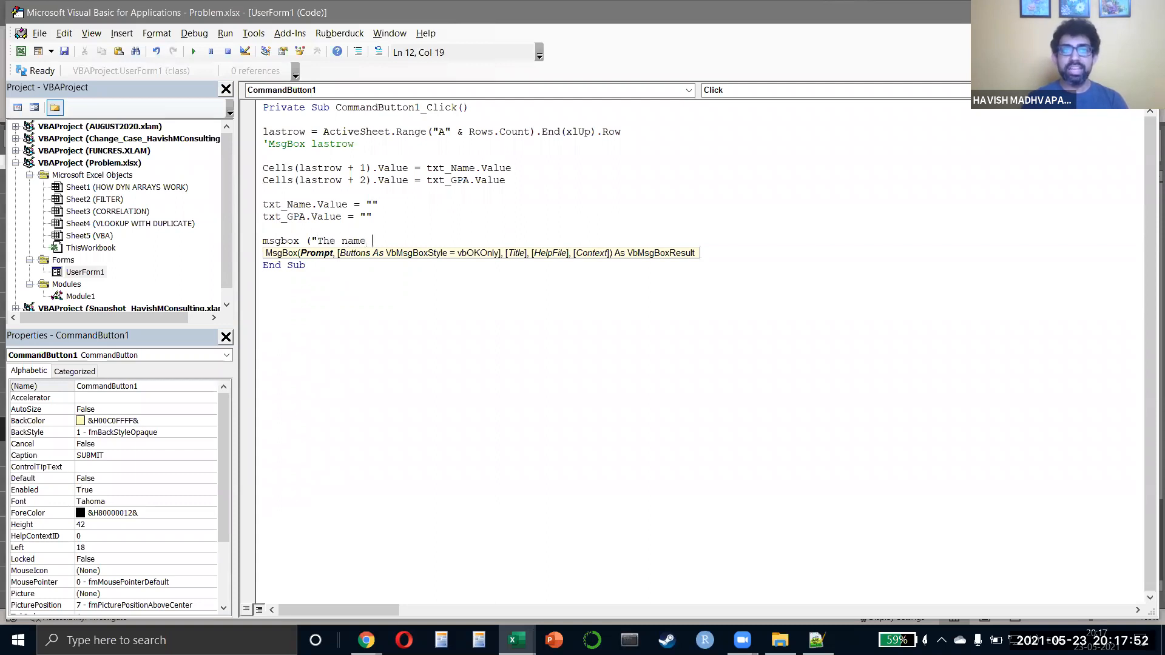
key(BackSpace)
key(BackSpace)
key(BackSpace)
text(nd GPa)
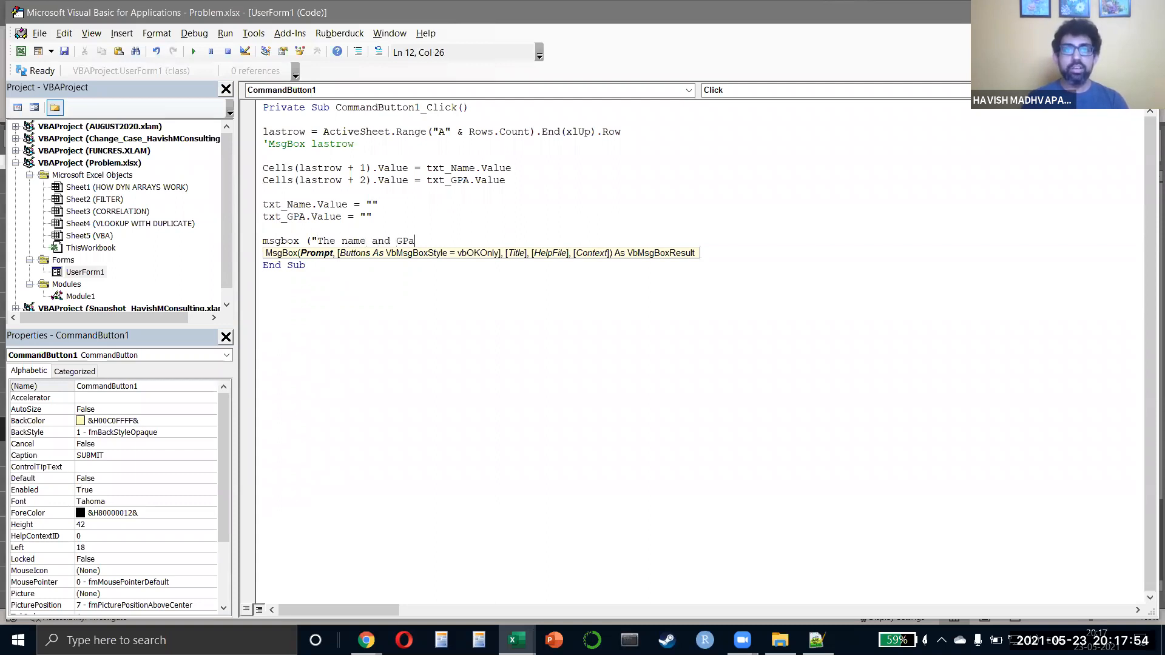
key(BackSpace)
text(A has been entere)
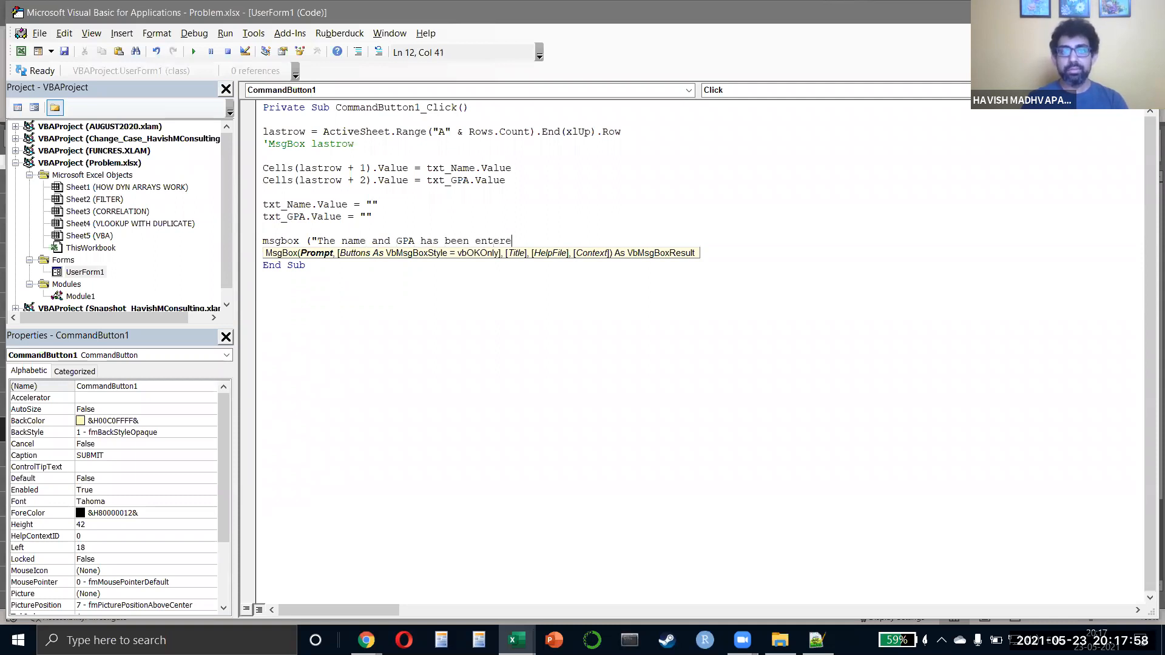
text(d successf)
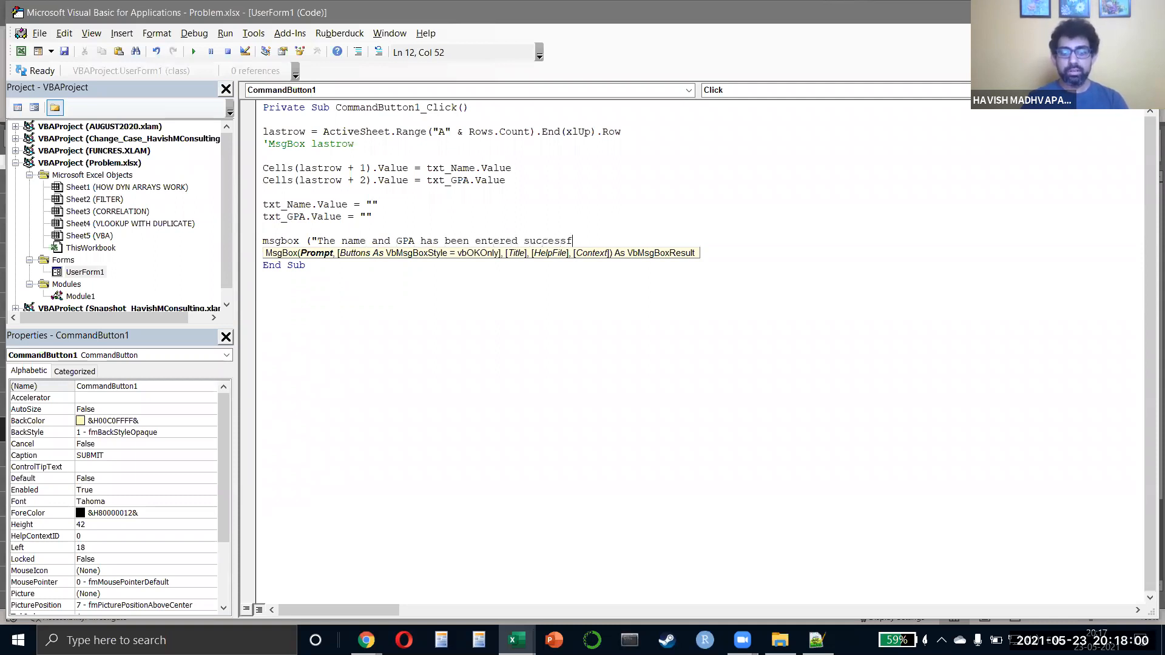
text(ully!"))
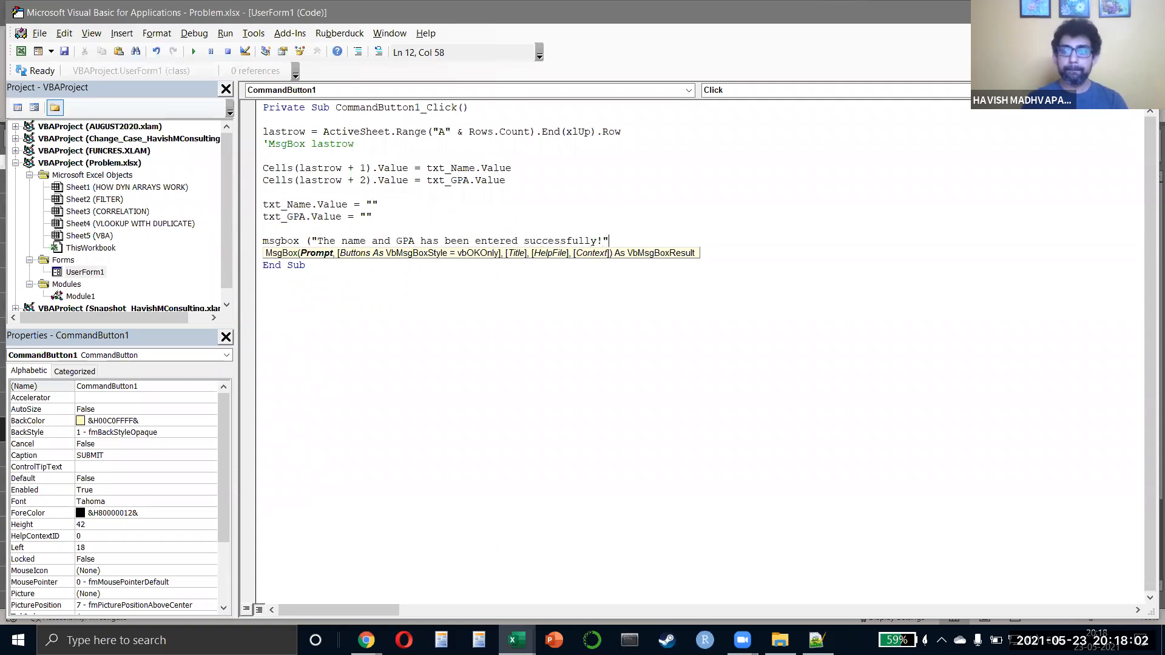
key(Down)
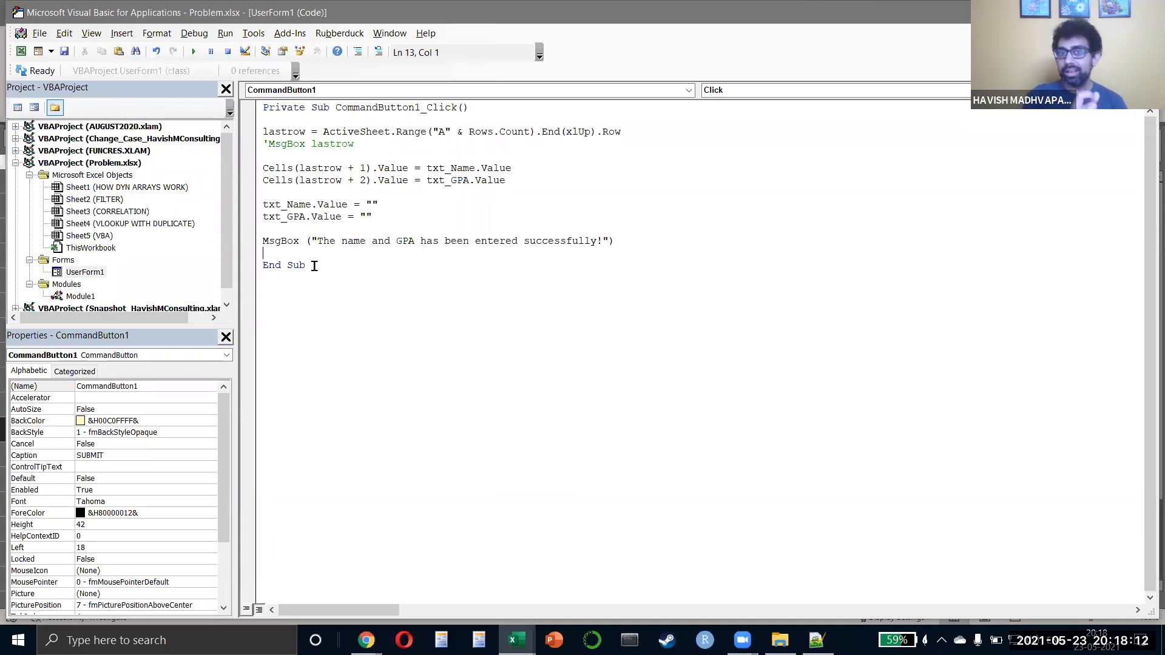
Step: Add column index 1 to the Cells reference for the name and column index 2 to the one for GPA
drag(282, 132, 623, 134)
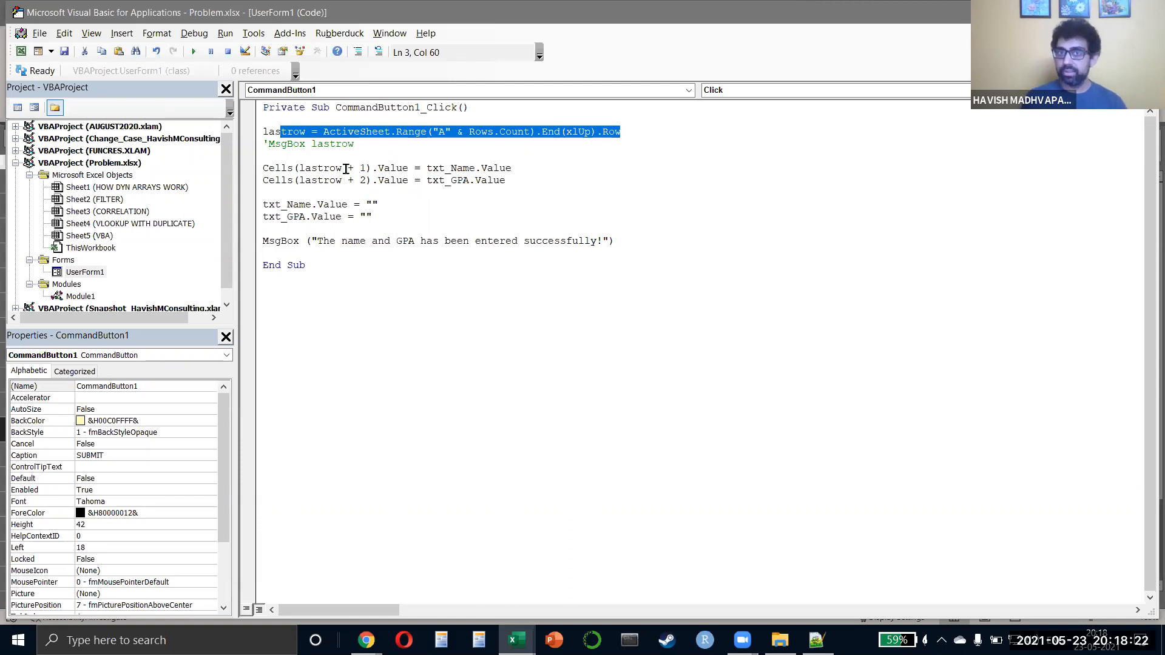
click(365, 168)
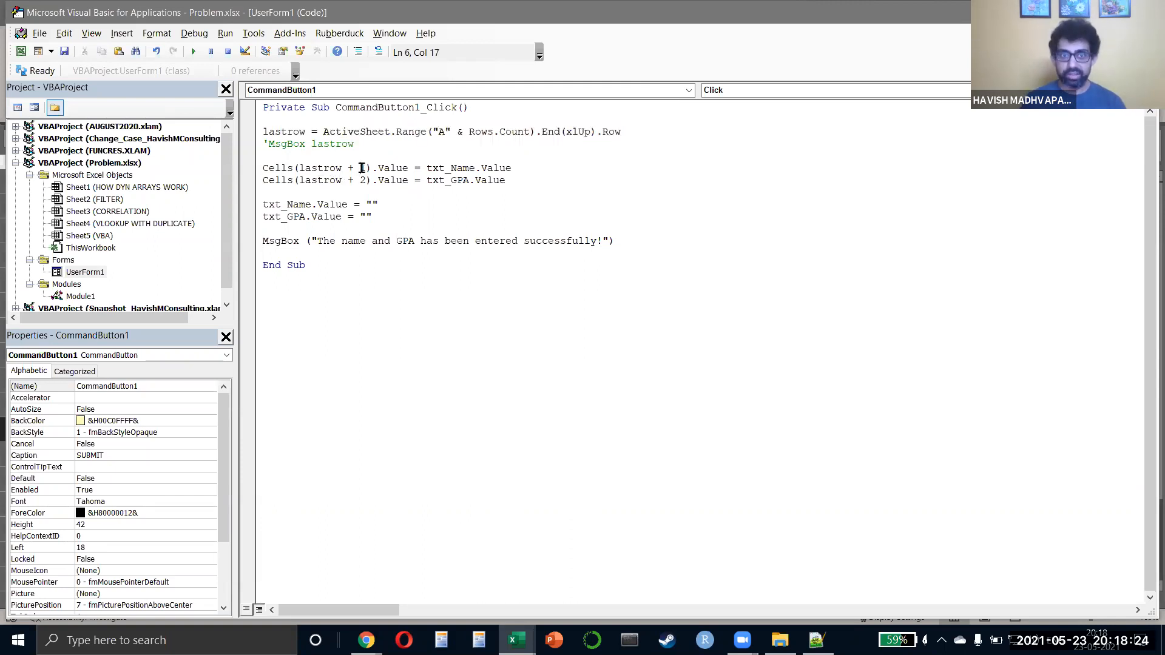
text(, 1)
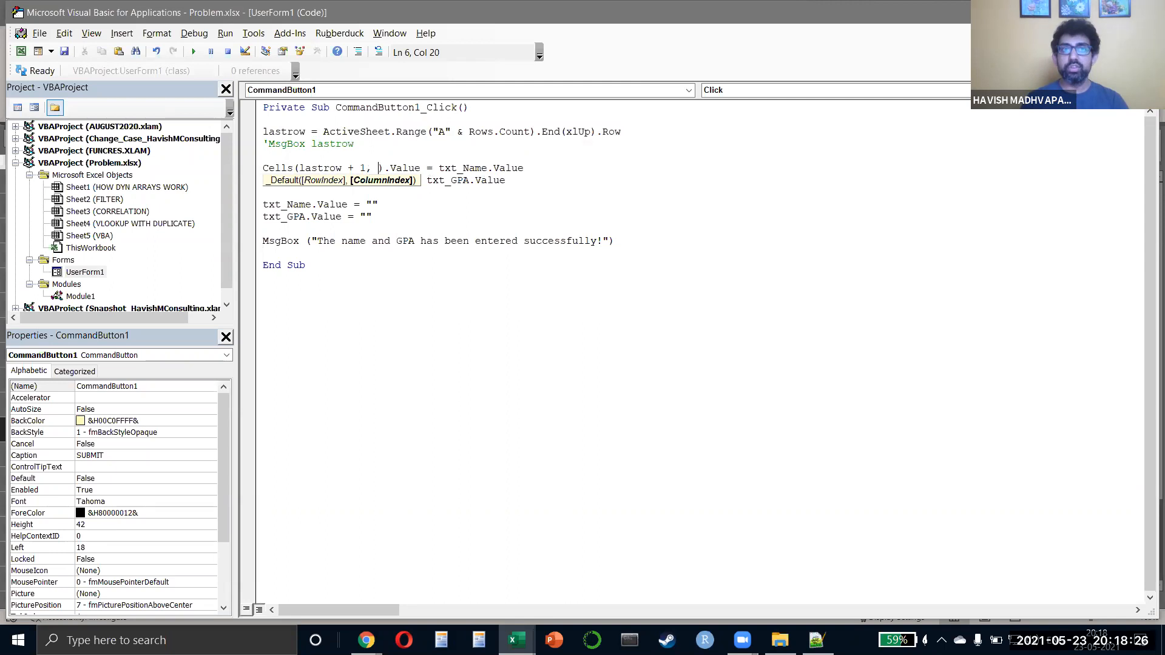
key(Down)
key(Left)
key(Left)
key(Left)
text(, 2)
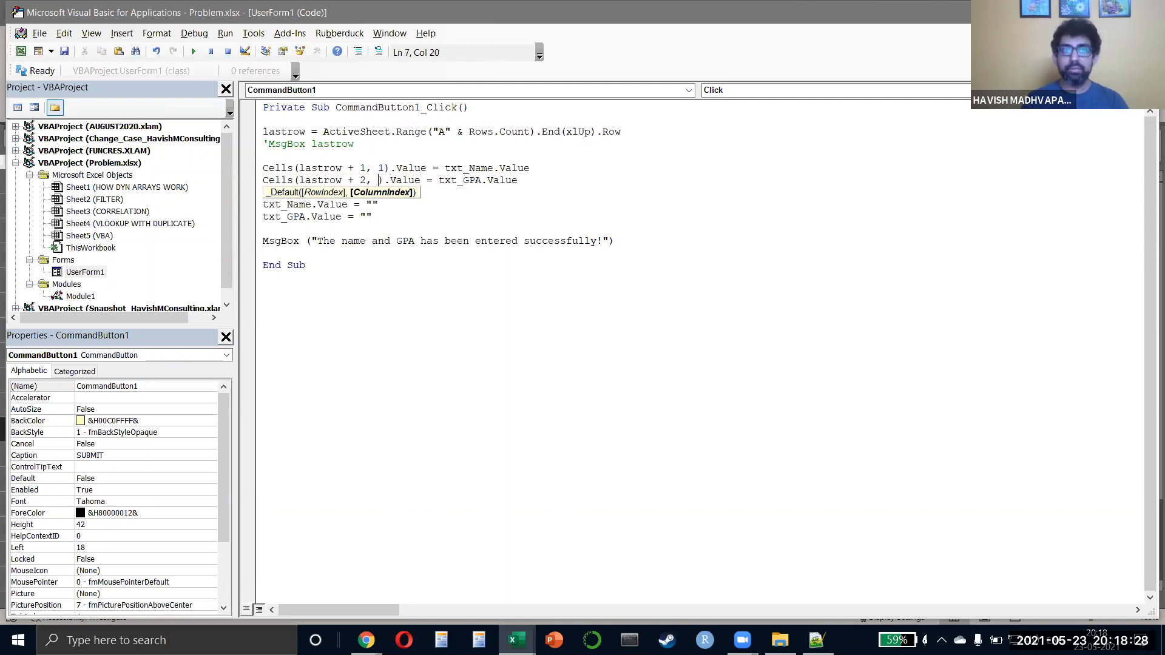
Step: Change the row index in the GPA assignment's Cells reference to lastrow + 1
key(Left)
key(Left)
key(Left)
key(BackSpace)
text(1)
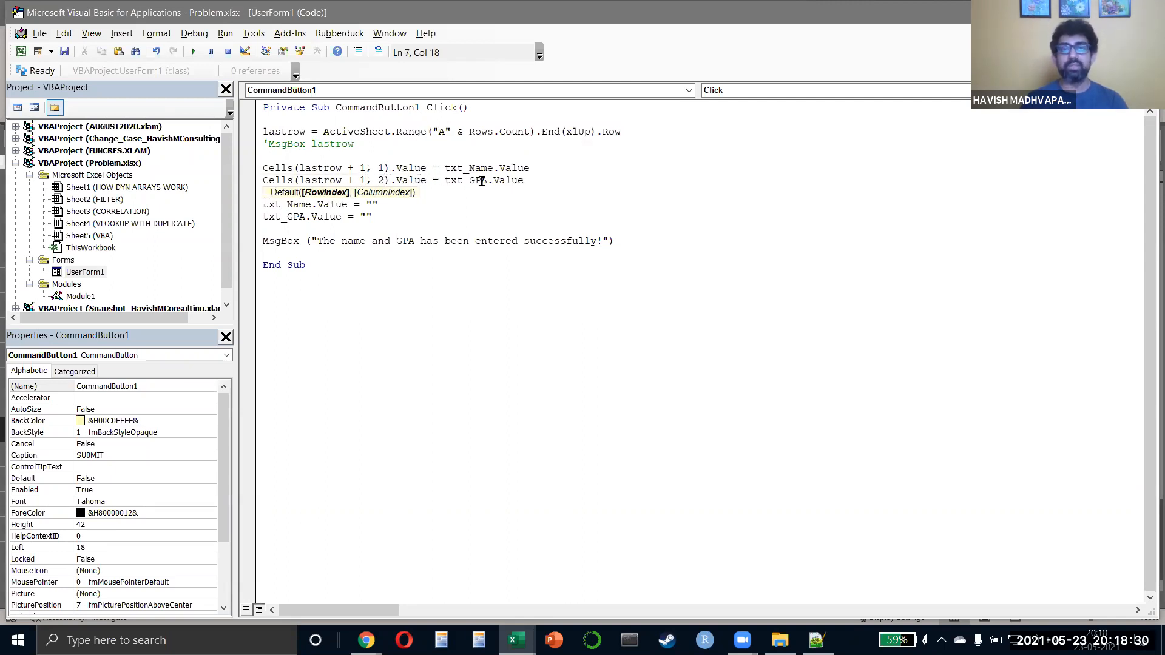
key(Up)
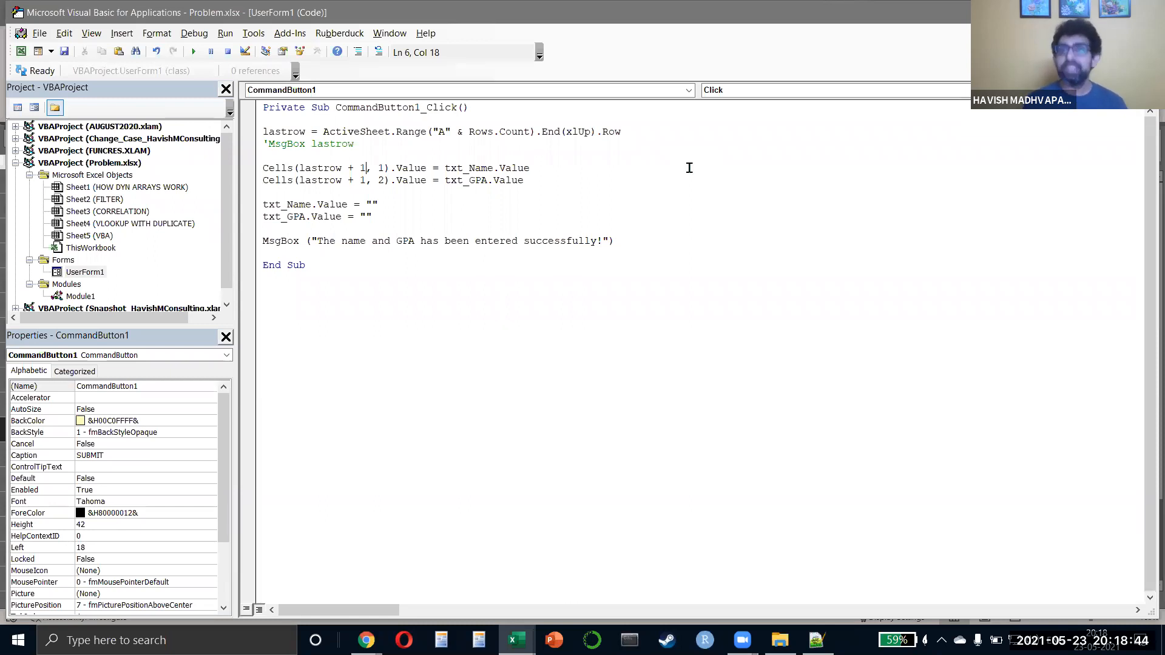
key(Down)
key(Right)
key(Right)
key(Right)
key(Right)
key(Right)
key(Right)
key(Right)
key(Right)
key(Right)
key(Right)
key(Right)
key(Right)
key(Right)
key(Right)
key(Right)
key(Right)
key(Right)
key(Right)
key(Right)
key(Right)
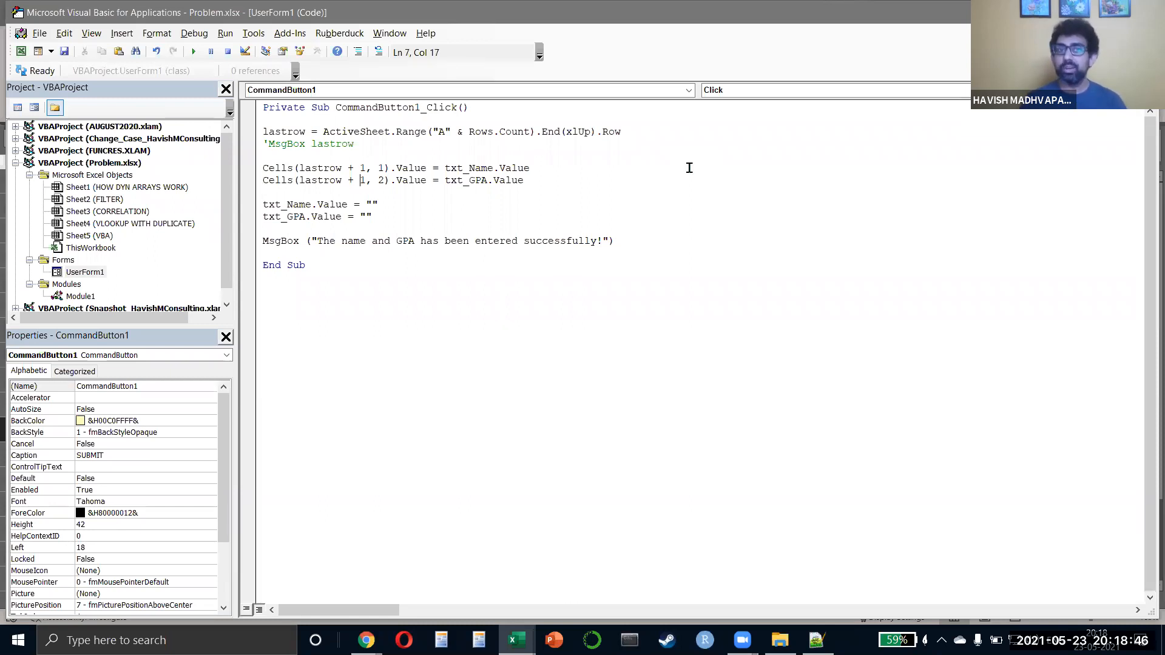
Step: Review the SUBMIT button's code, from the GPA assignment to the two lines that clear the name and GPA boxes
key(Left)
key(Left)
key(Left)
key(Left)
key(Left)
key(Left)
key(Left)
key(Left)
key(Left)
key(Left)
key(Left)
key(Left)
key(Left)
key(Left)
key(shift+Right)
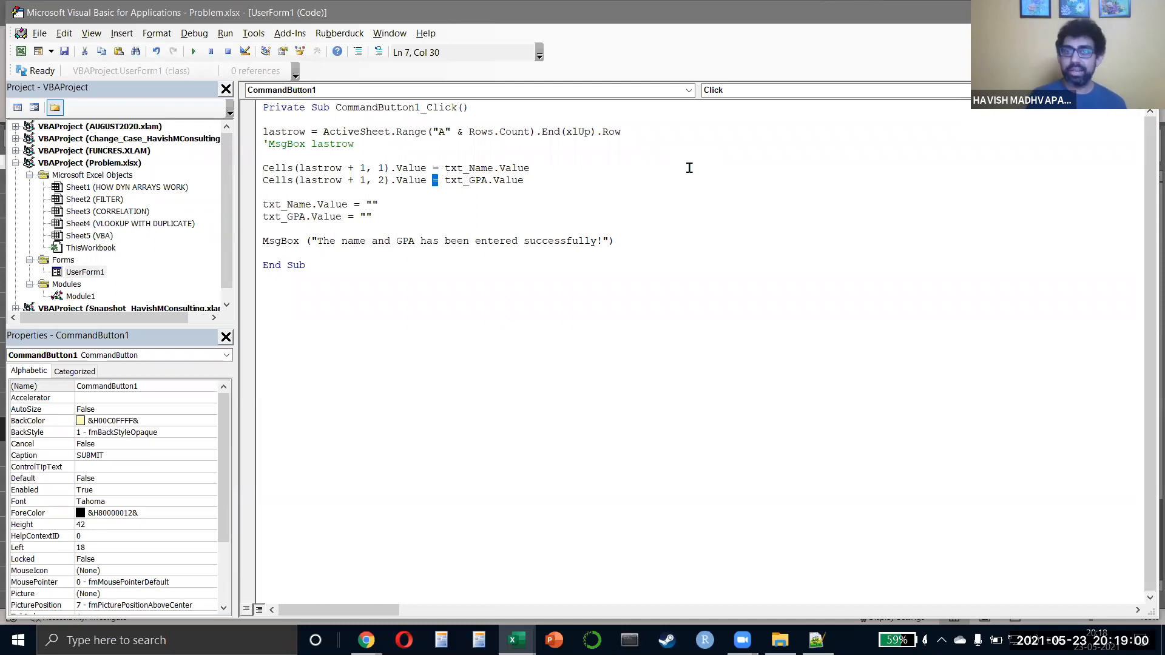
key(Right)
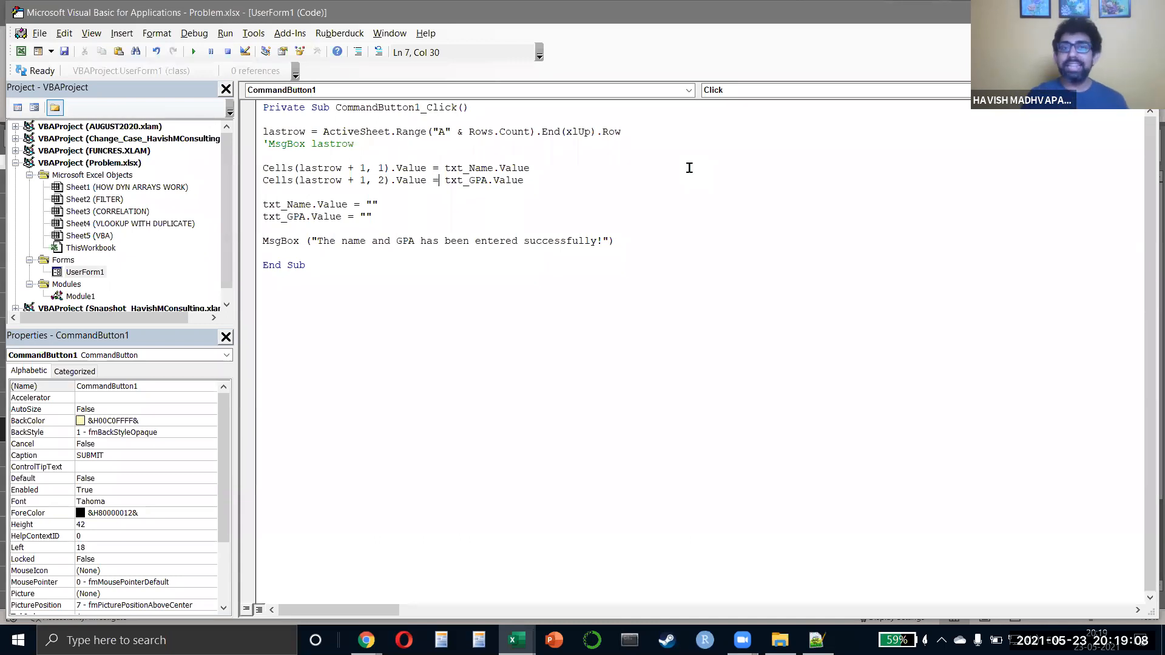
key(Down)
key(Down)
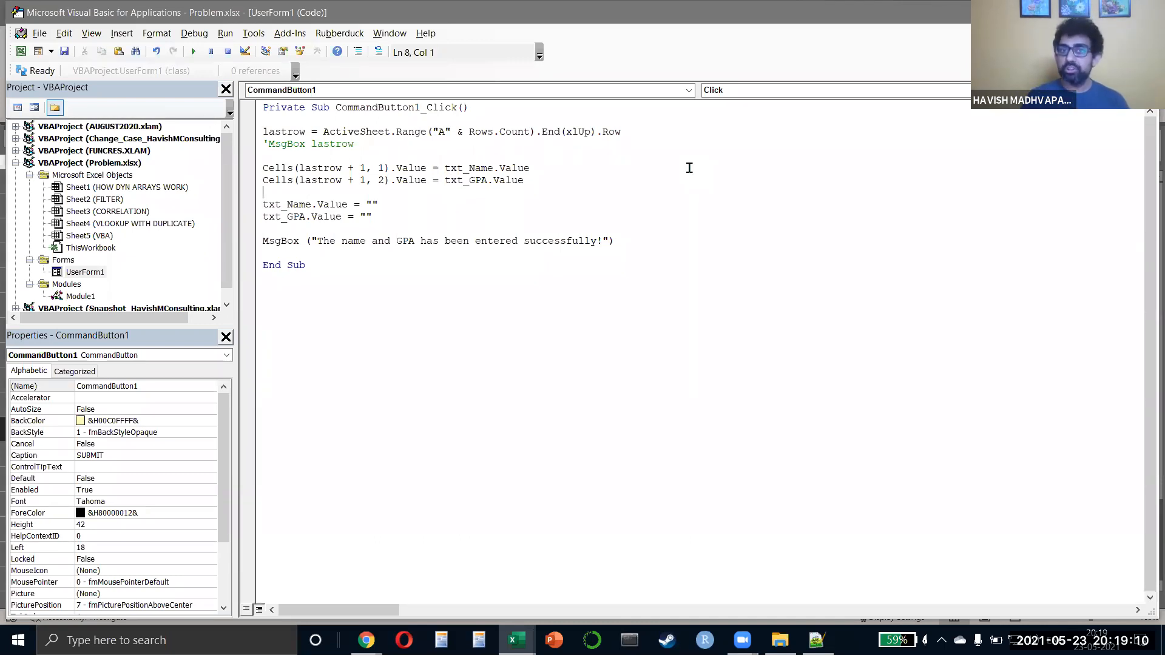
key(Home)
key(shift+Down)
key(shift+Down)
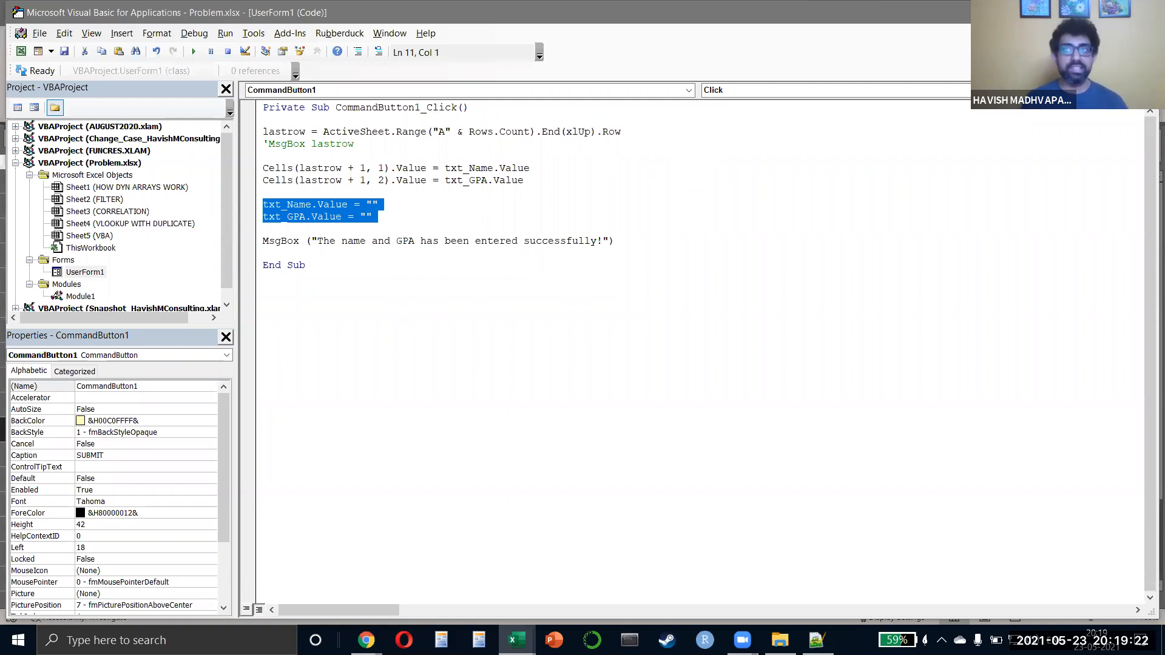
Step: Return to the workbook's entry form, submit a test entry with a first name and GPA 10, and dismiss the confirmation
key(alt+F11)
click(604, 241)
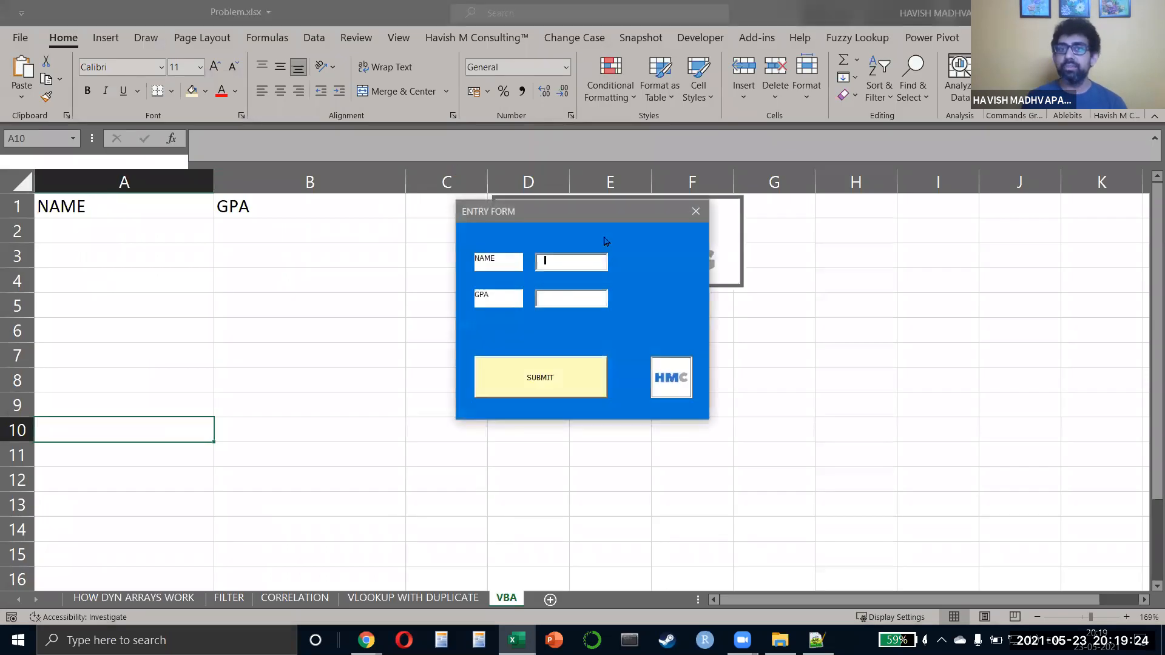
text(Havish)
key(Tab)
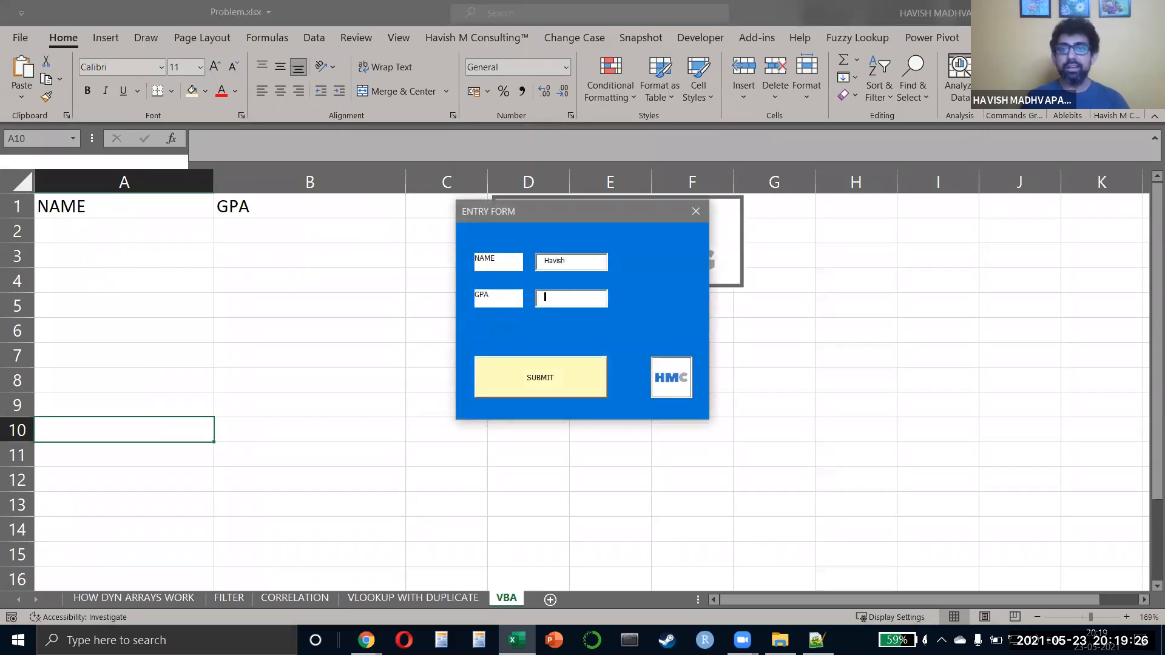
text(10)
key(Tab)
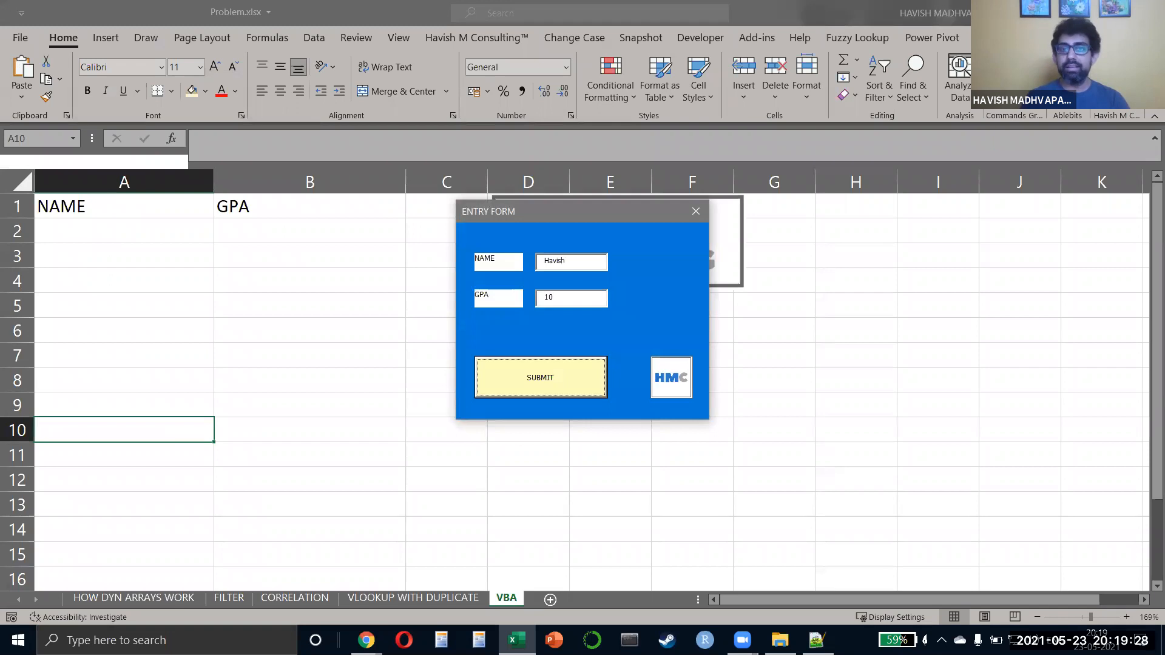
key(Return)
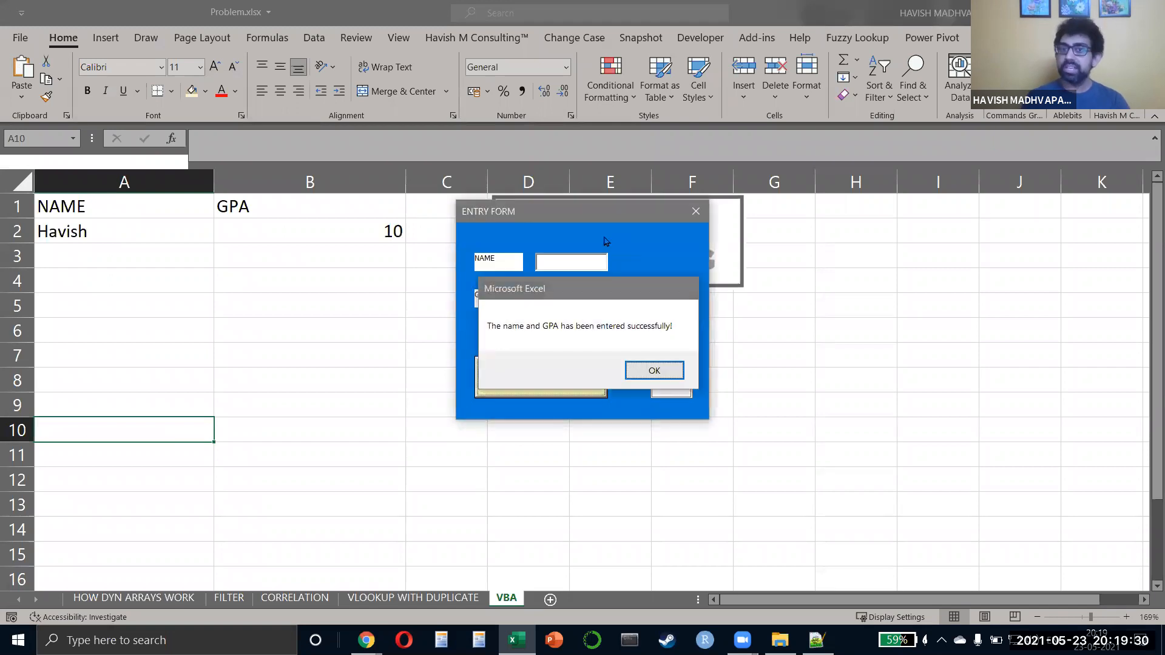
key(Return)
Step: Submit a second test entry with another first name and GPA 8, dismiss the confirmation and close the form
text(Anmo)
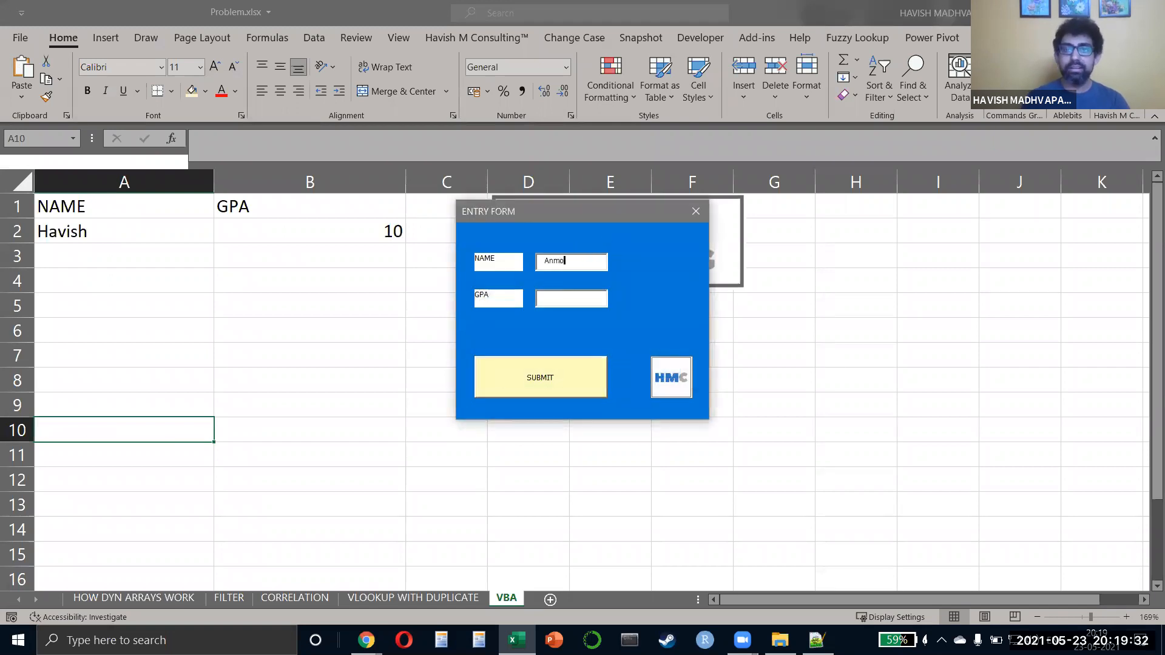
text(l)
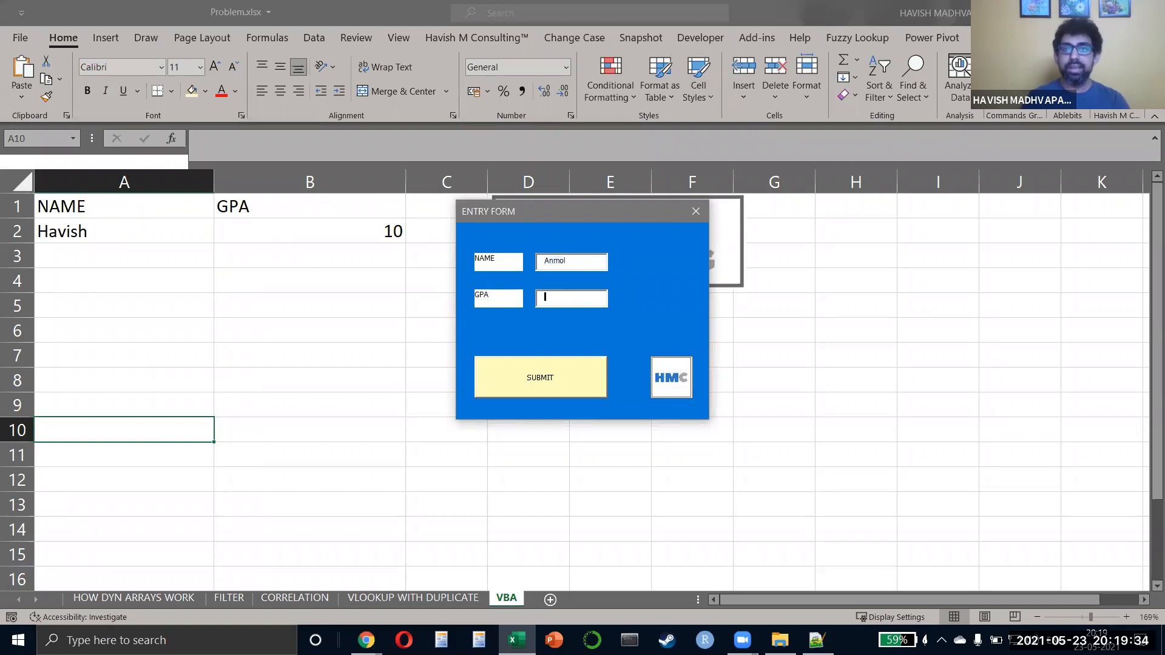
key(Tab)
text(8)
key(Tab)
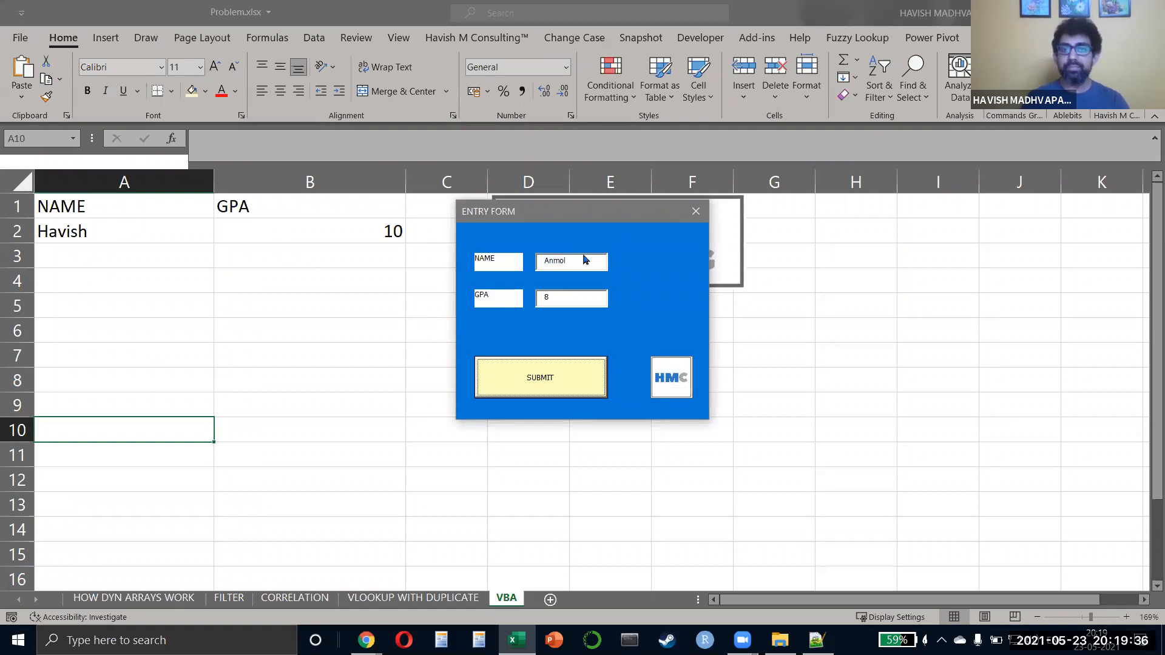
key(Return)
key(Return)
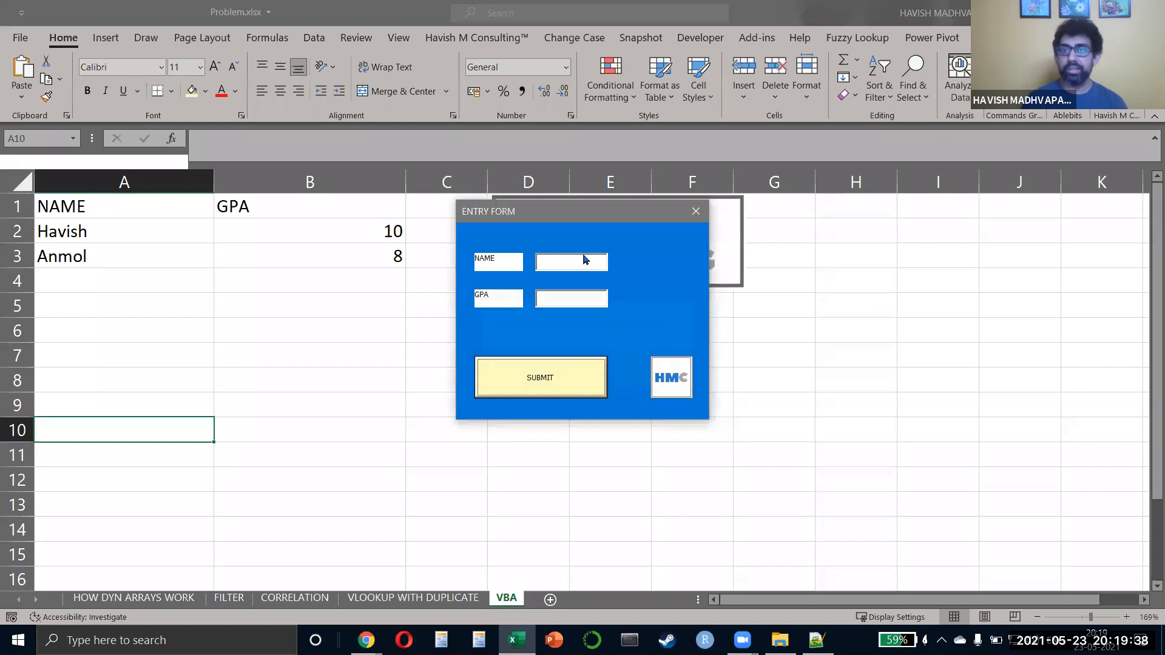
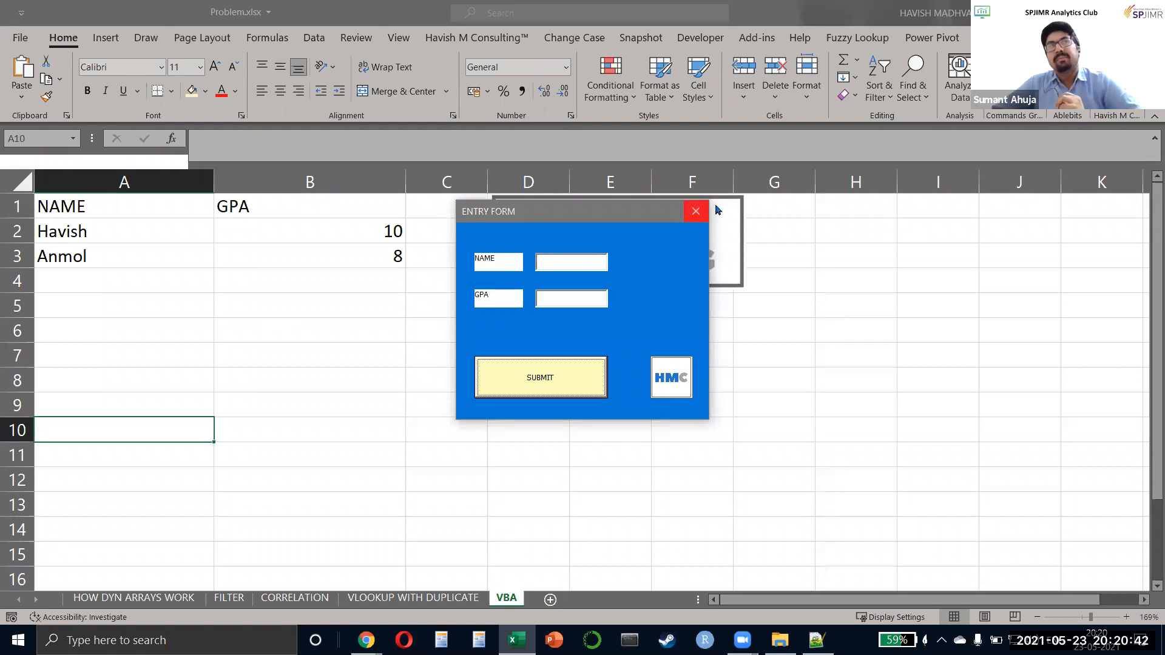
click(696, 212)
click(452, 270)
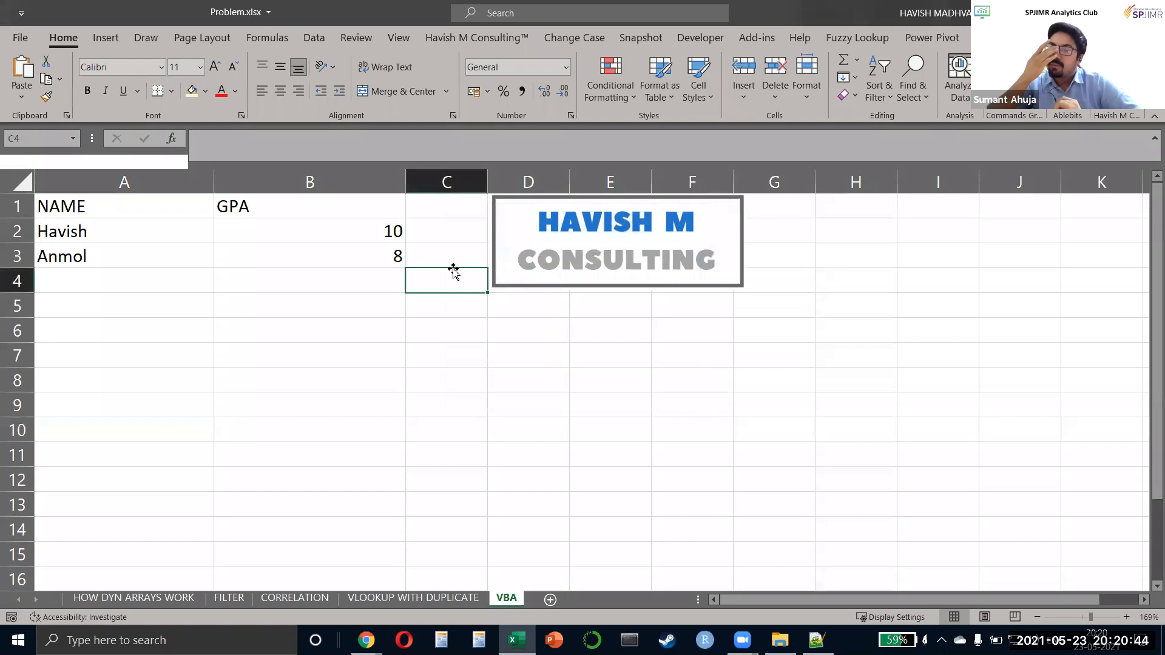
Step: Switch to Chrome and search Google for "userform excel", showing the image results
key(alt+Tab)
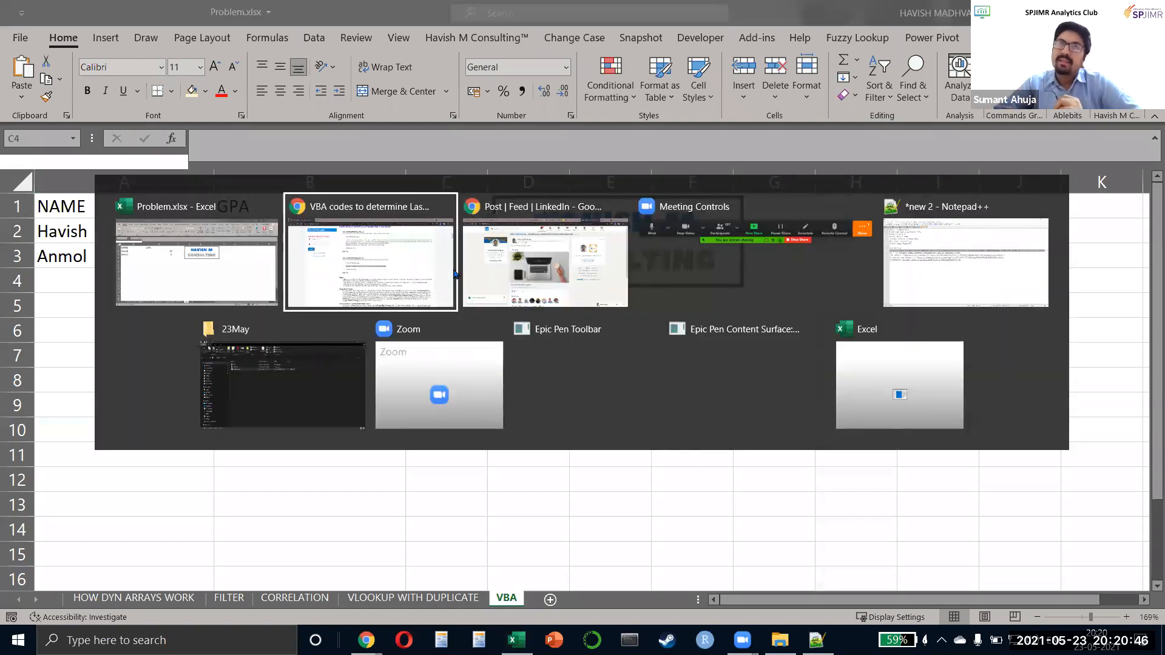
key(ctrl+l)
text(userform)
key(Delete)
key(Return)
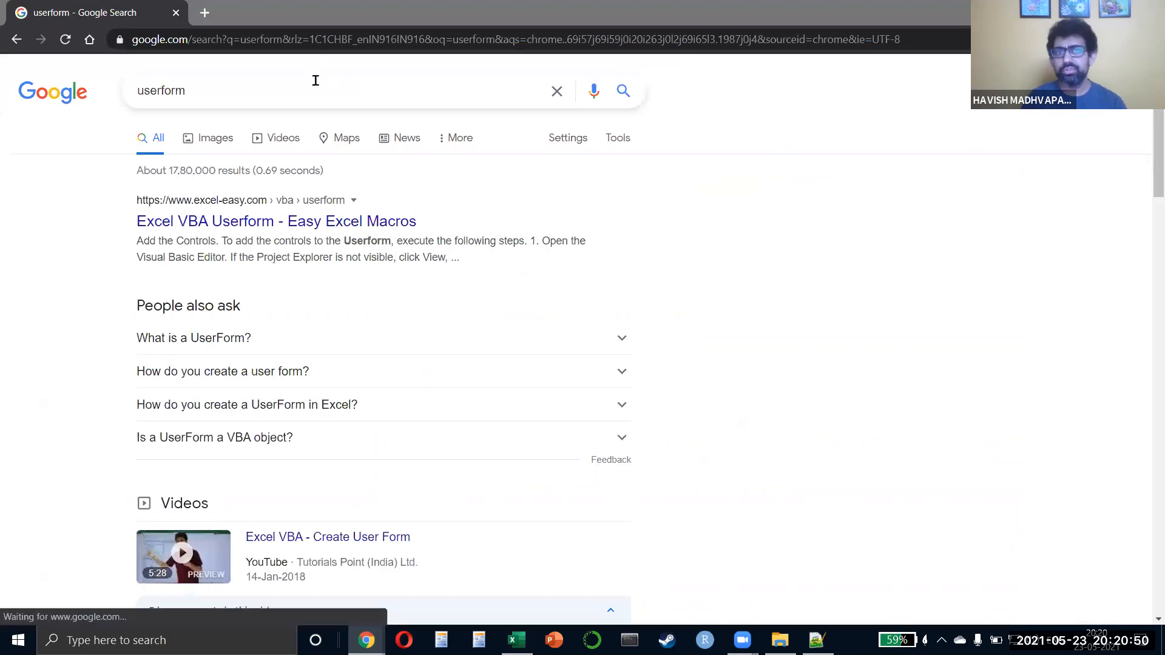
click(313, 86)
text(excel)
key(Return)
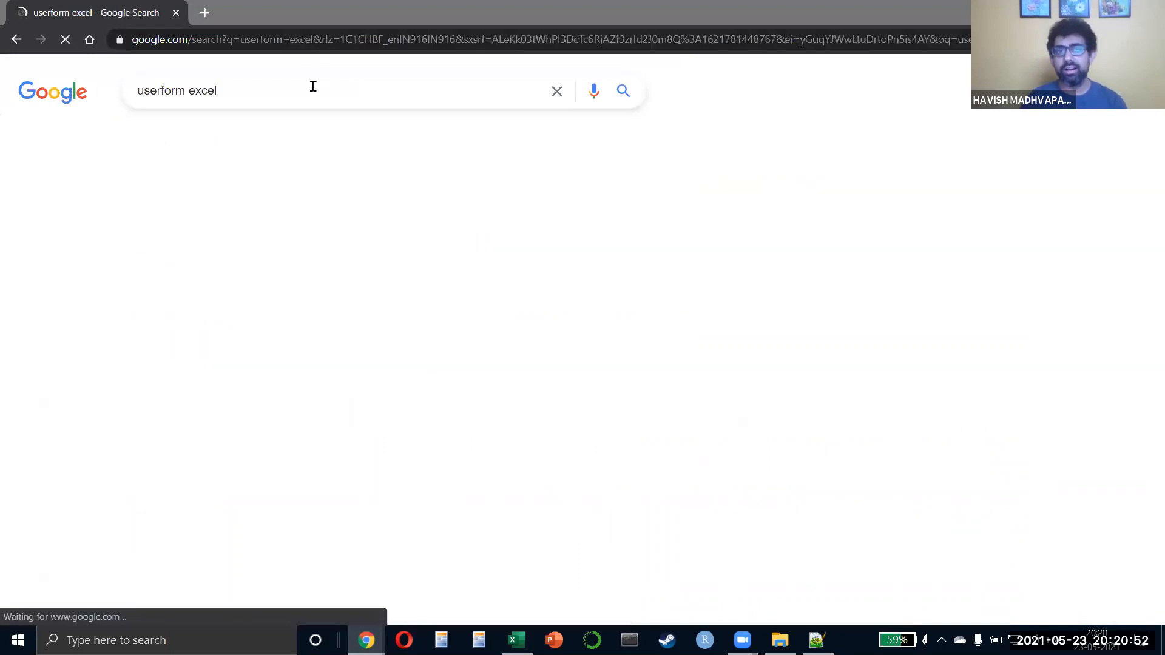
click(279, 143)
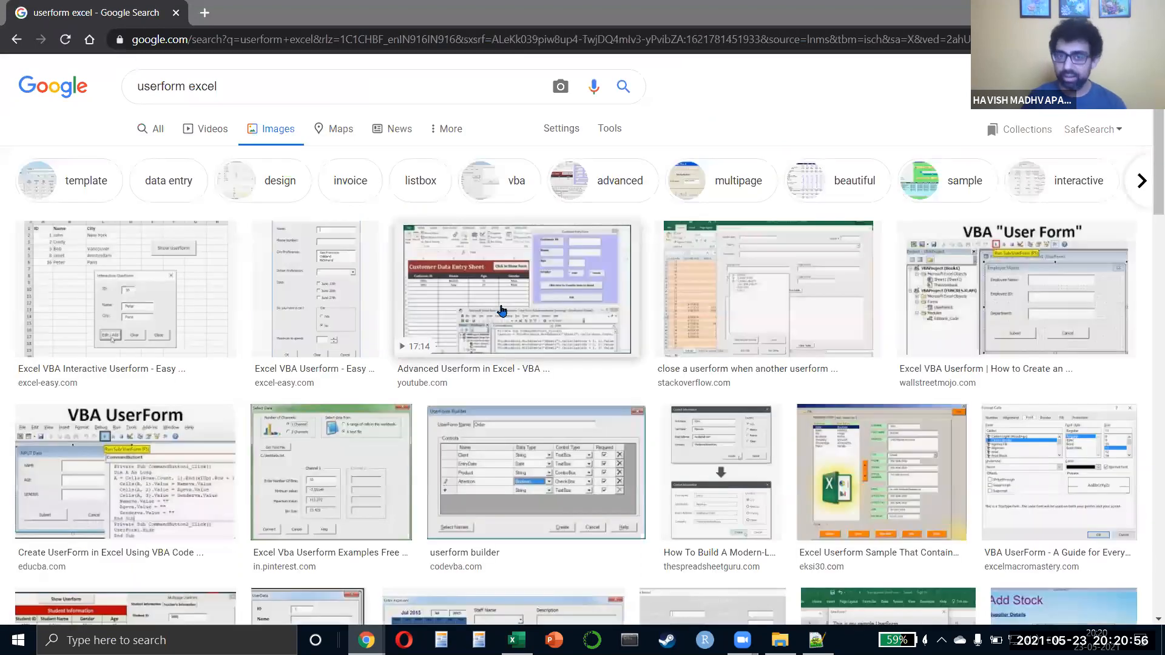
Step: Examine example Excel userforms in the image results, previewing the customer data entry, VBA UserForm input and expense form images
click(501, 311)
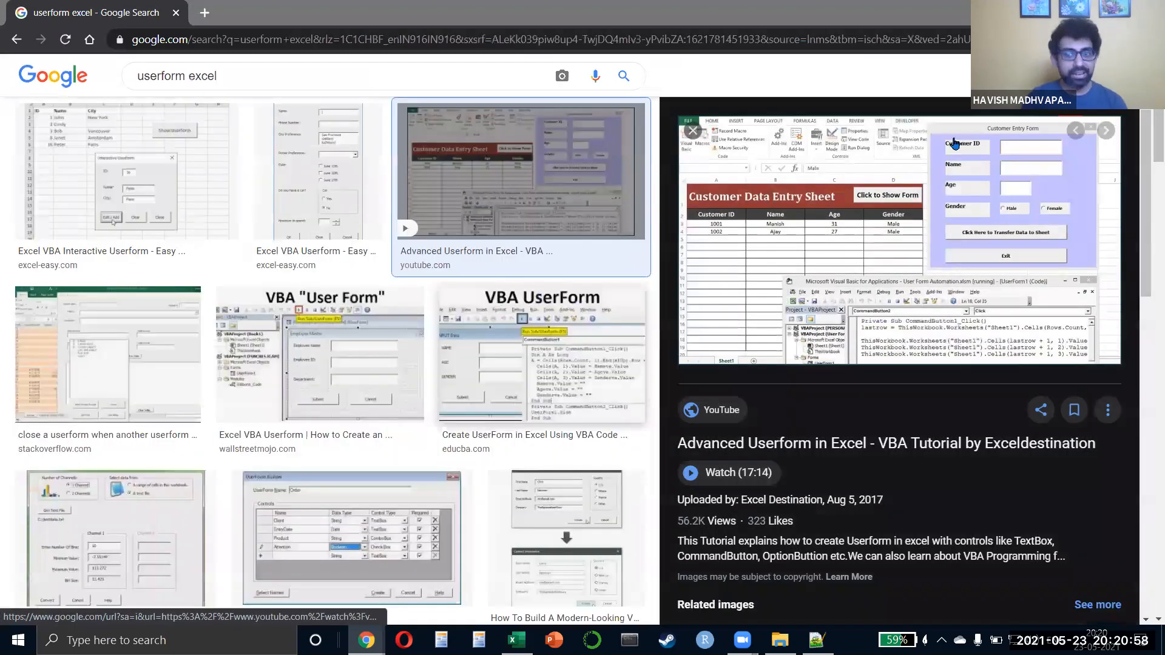
click(542, 358)
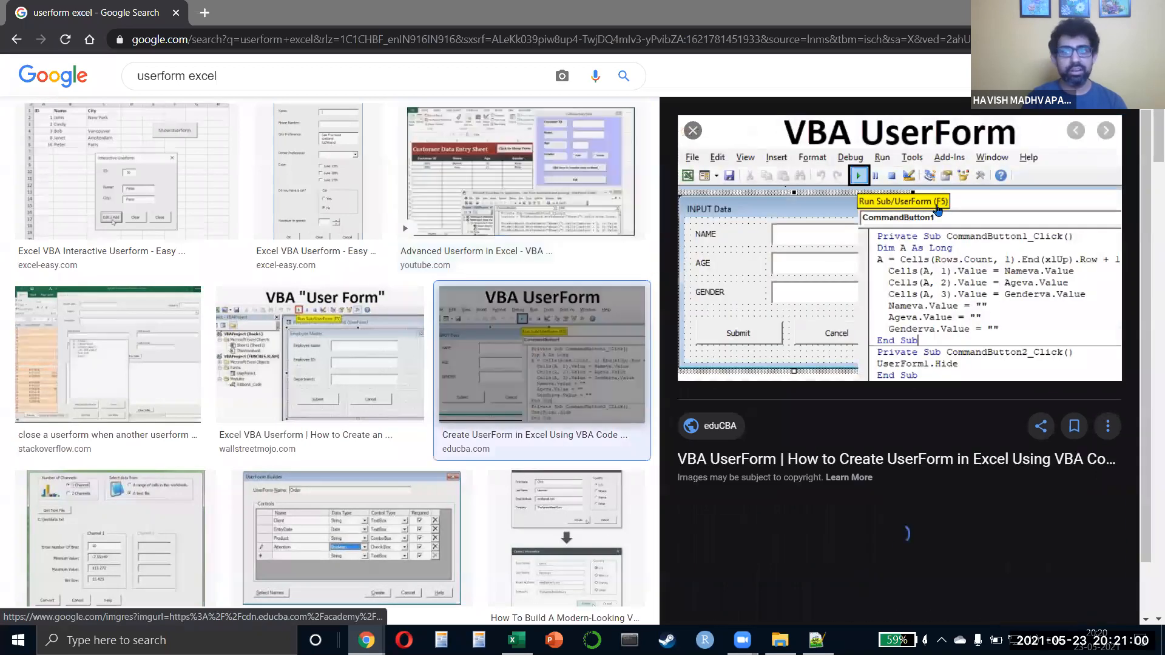
scroll(534, 294, down, 5)
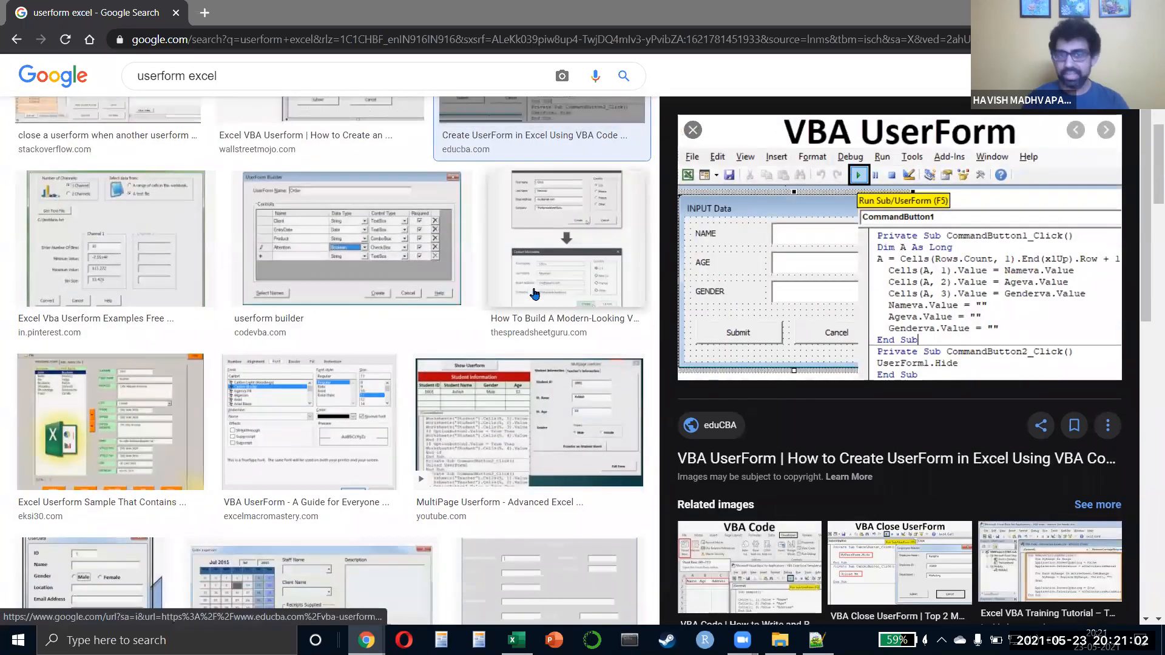
key(Escape)
scroll(534, 294, down, 5)
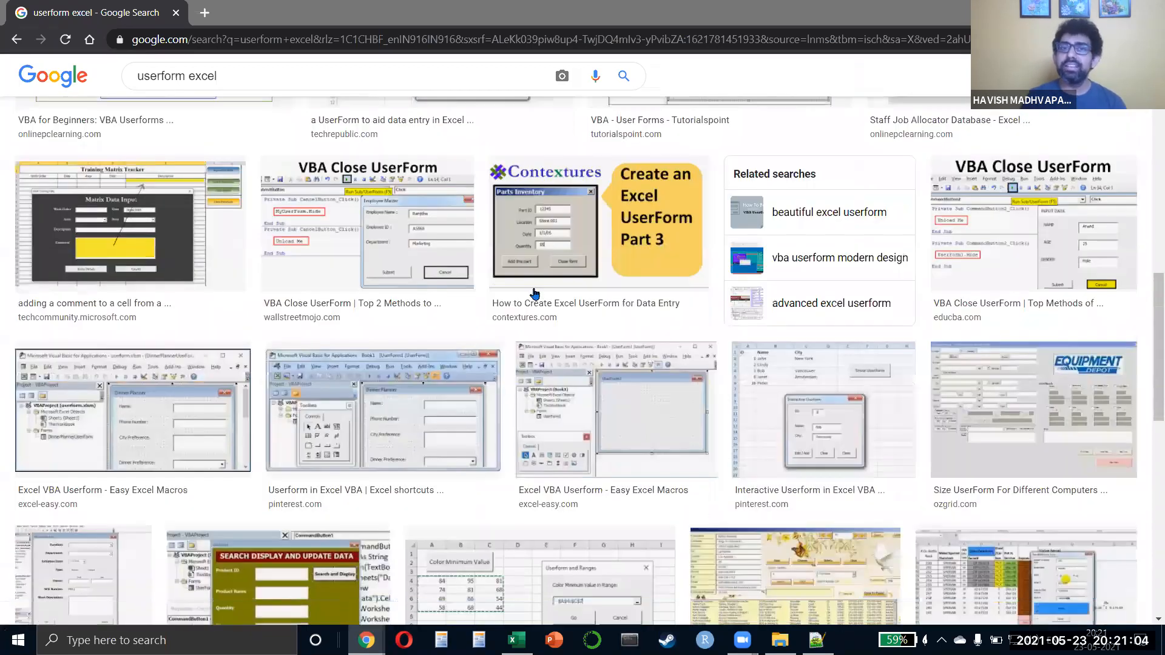
scroll(534, 293, up, 5)
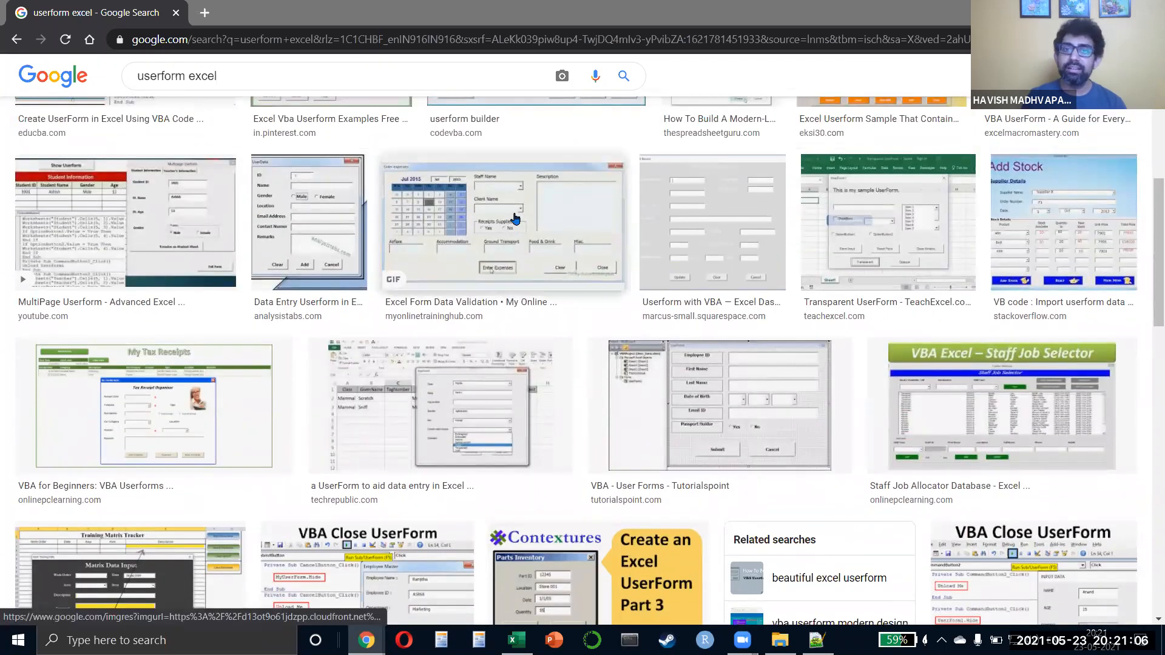
click(515, 219)
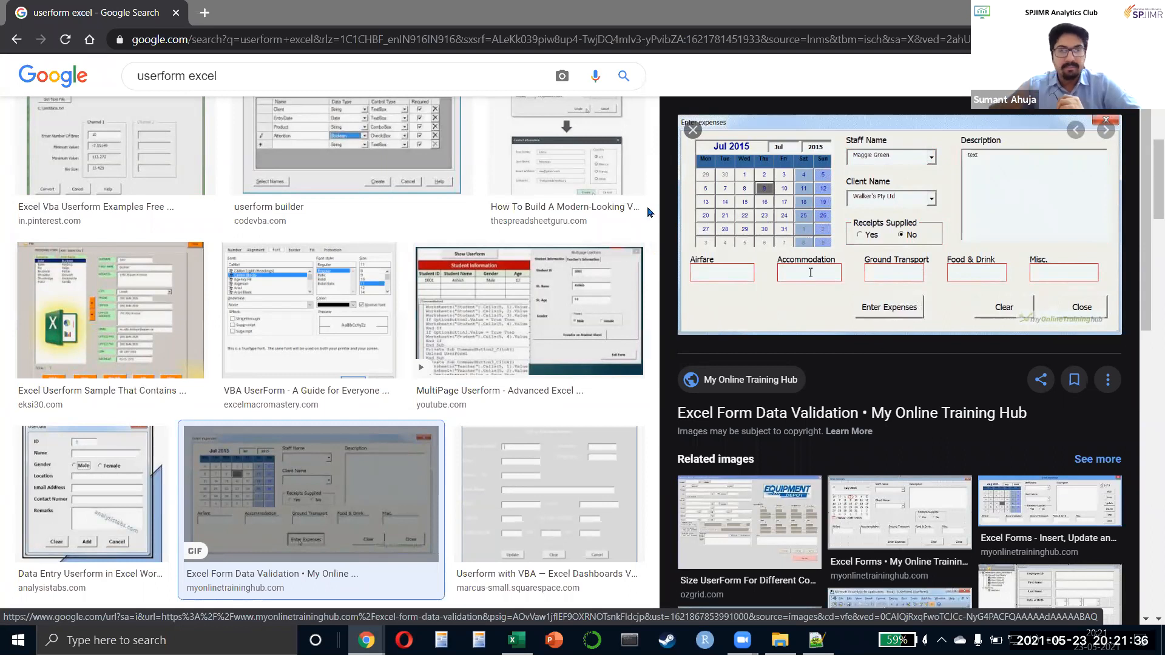
key(Escape)
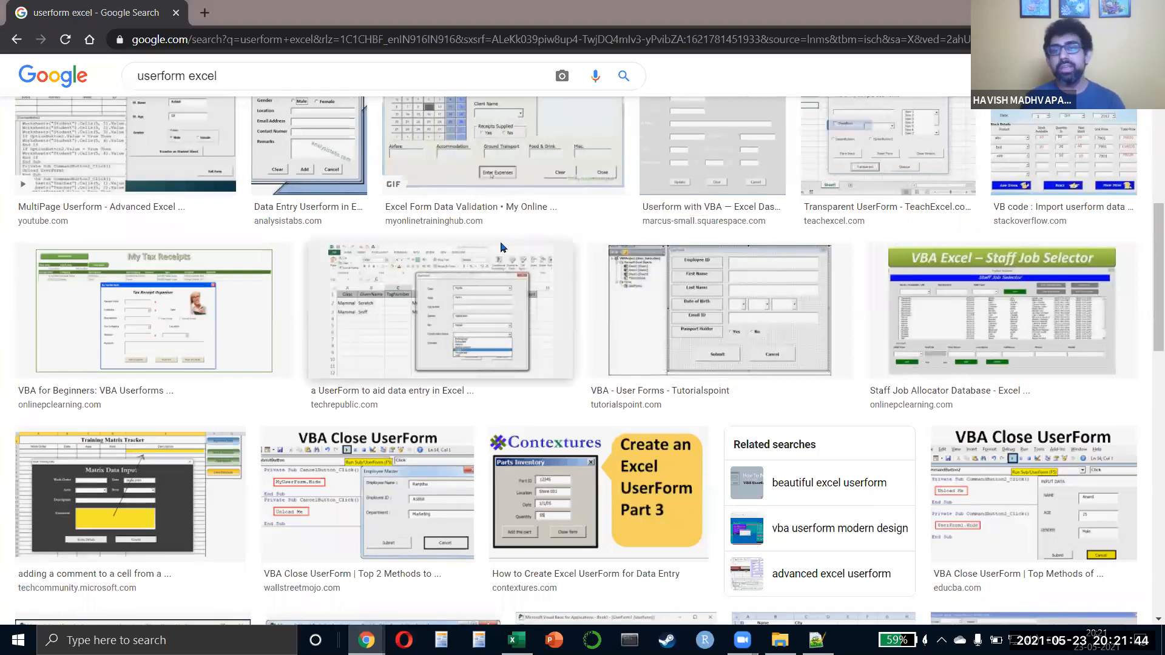
Step: Switch back to Excel and inspect the macro assignment of the logo picture, highlighting ShowForm and leaving without applying
key(alt+Tab)
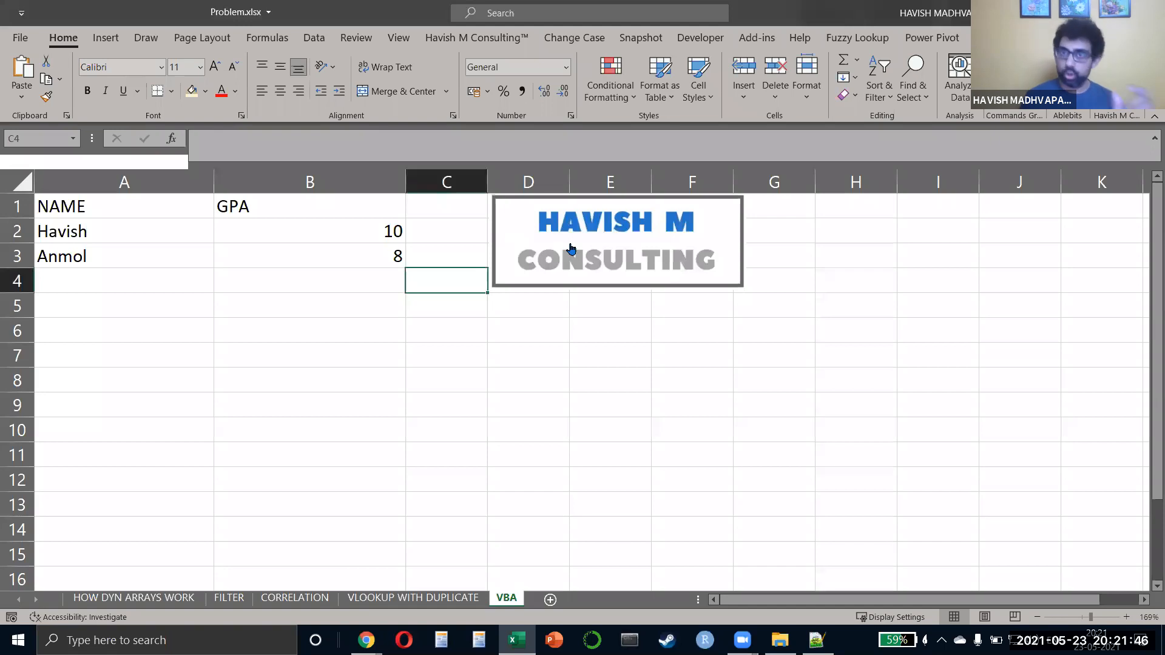
right_click(572, 249)
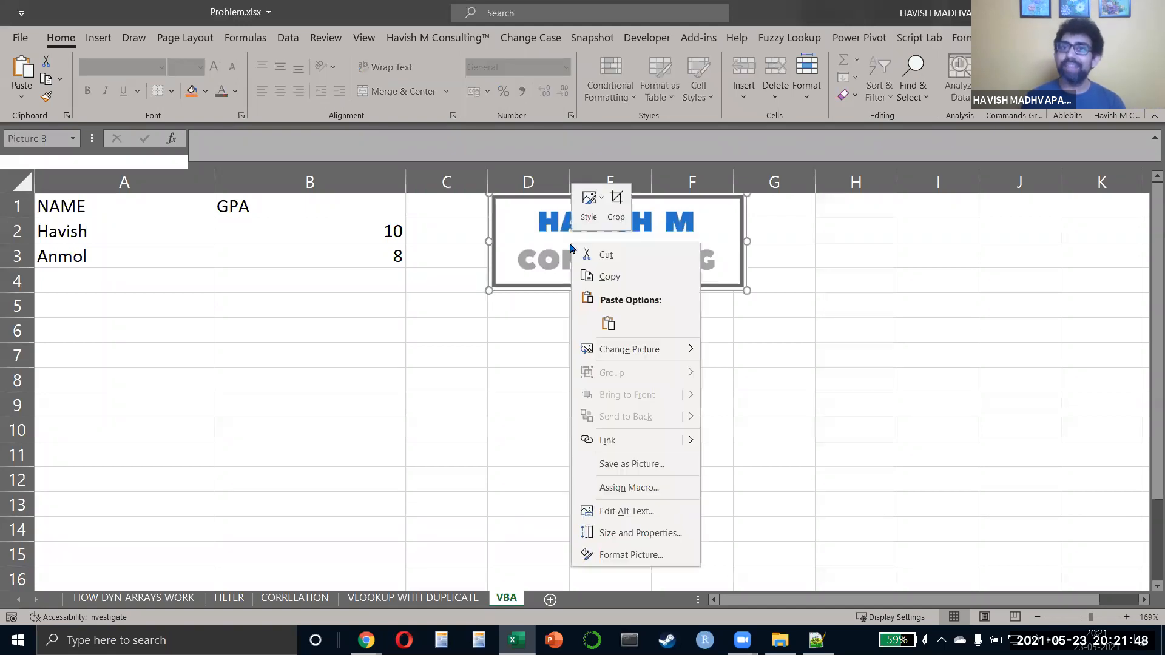
click(631, 488)
click(511, 406)
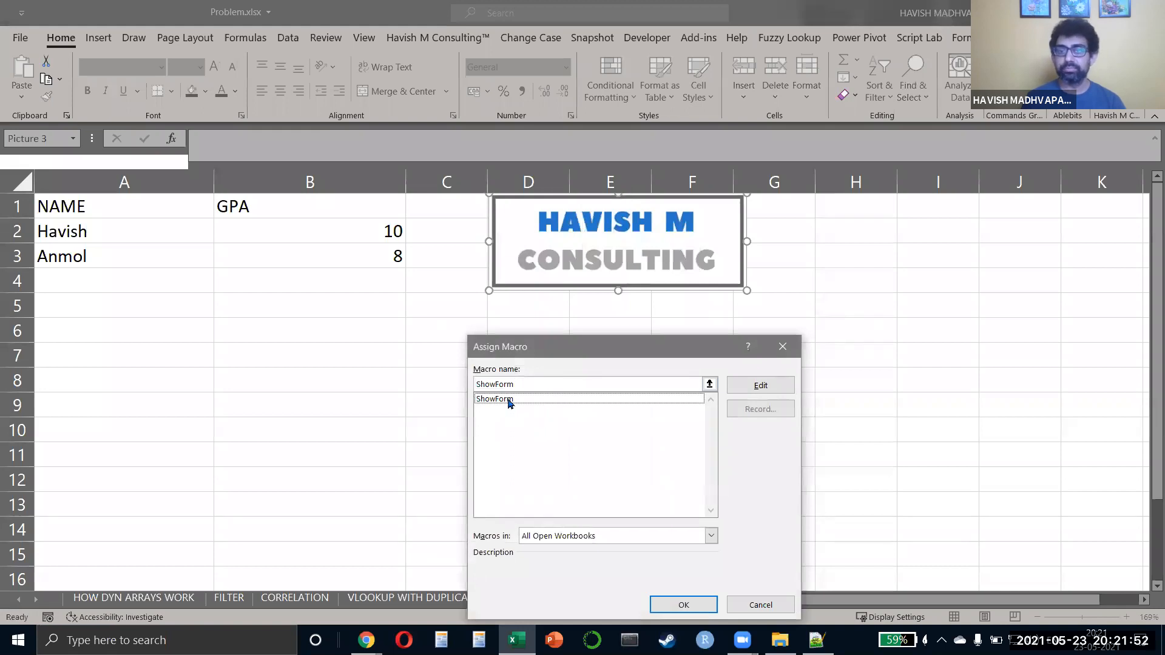
click(510, 401)
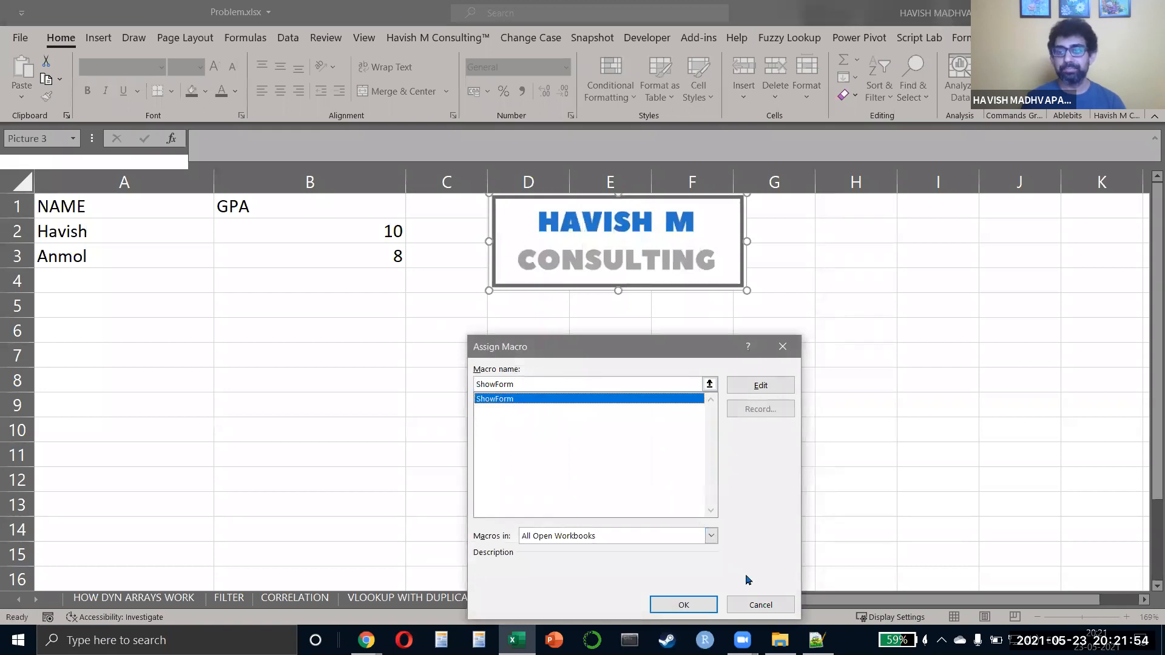
click(737, 605)
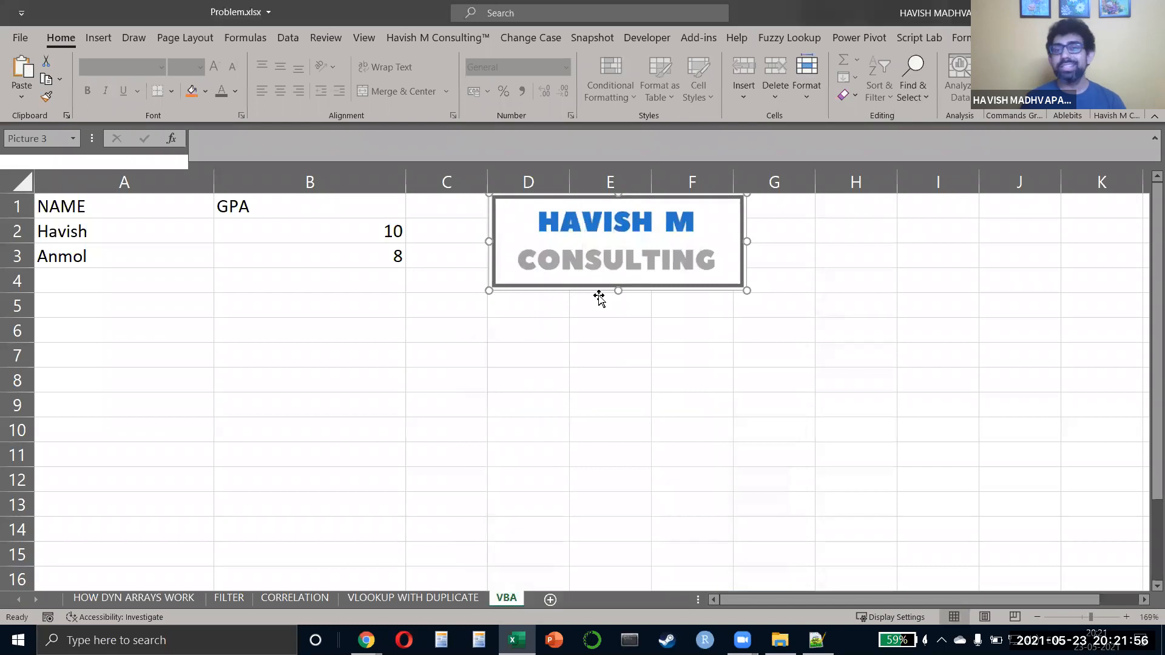
key(Escape)
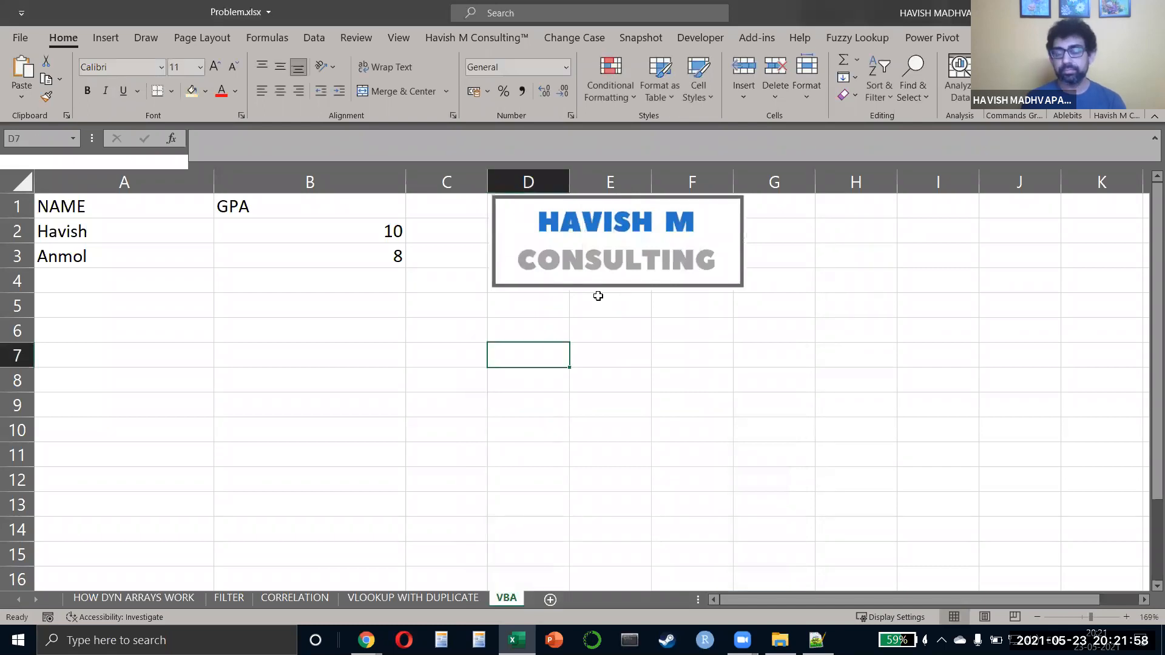
Step: Switch to File Explorer and open the workbook Bajaj.xlsm from the Downloads folder
key(alt+Tab)
key(alt+Tab)
key(alt+Tab)
key(alt+Tab)
key(alt+Tab)
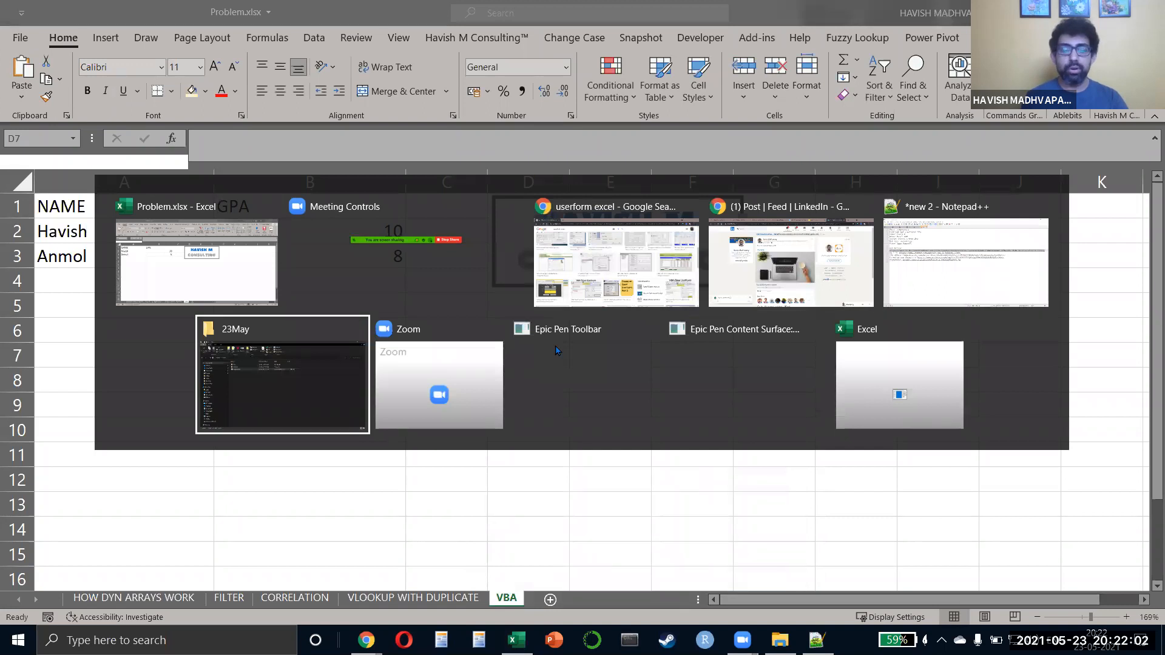
key(super+e)
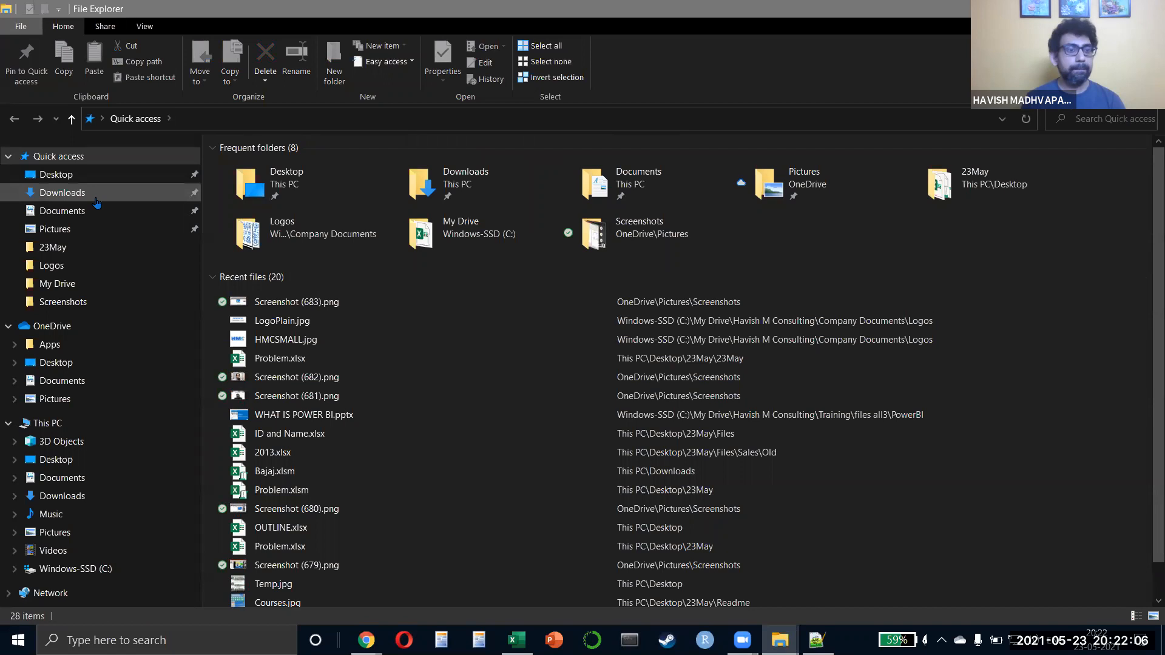
click(91, 194)
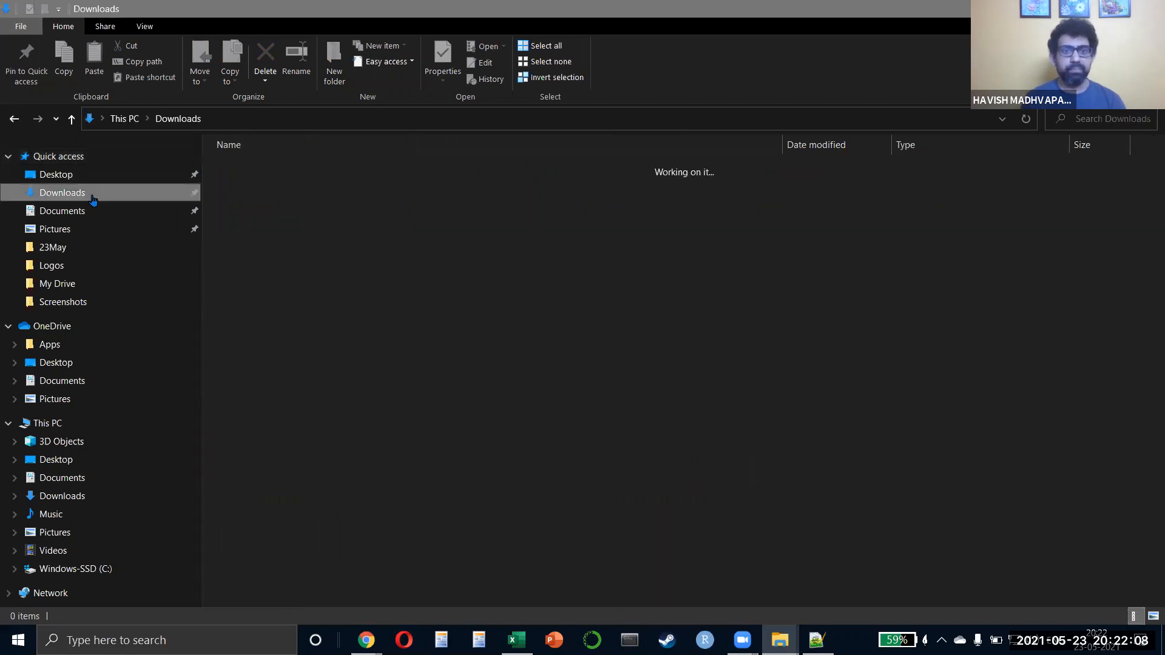
double_click(266, 304)
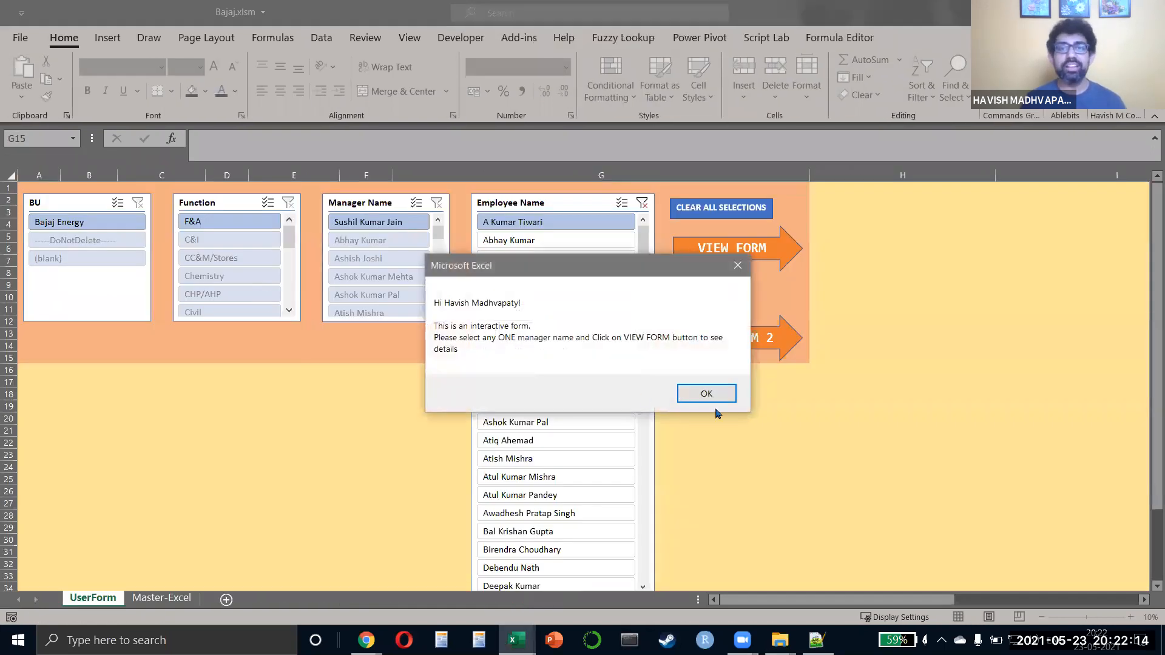
Step: Continue past the opening messages, view the selected employee's Talent Tracker form and show their Cubik scores
click(720, 394)
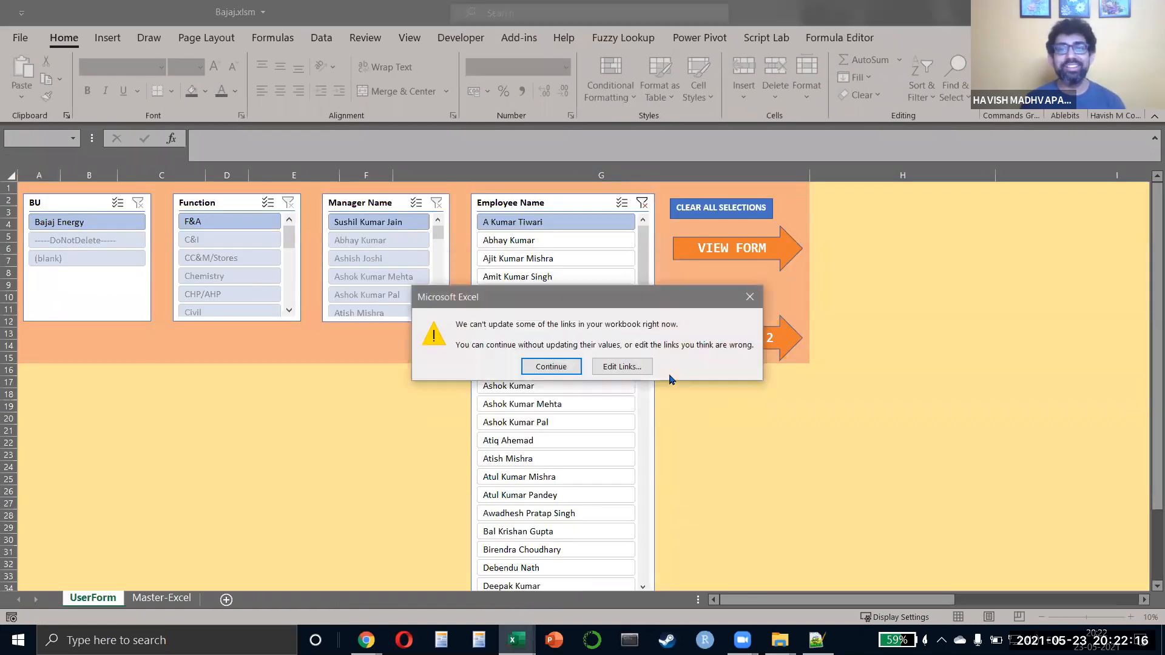
click(551, 367)
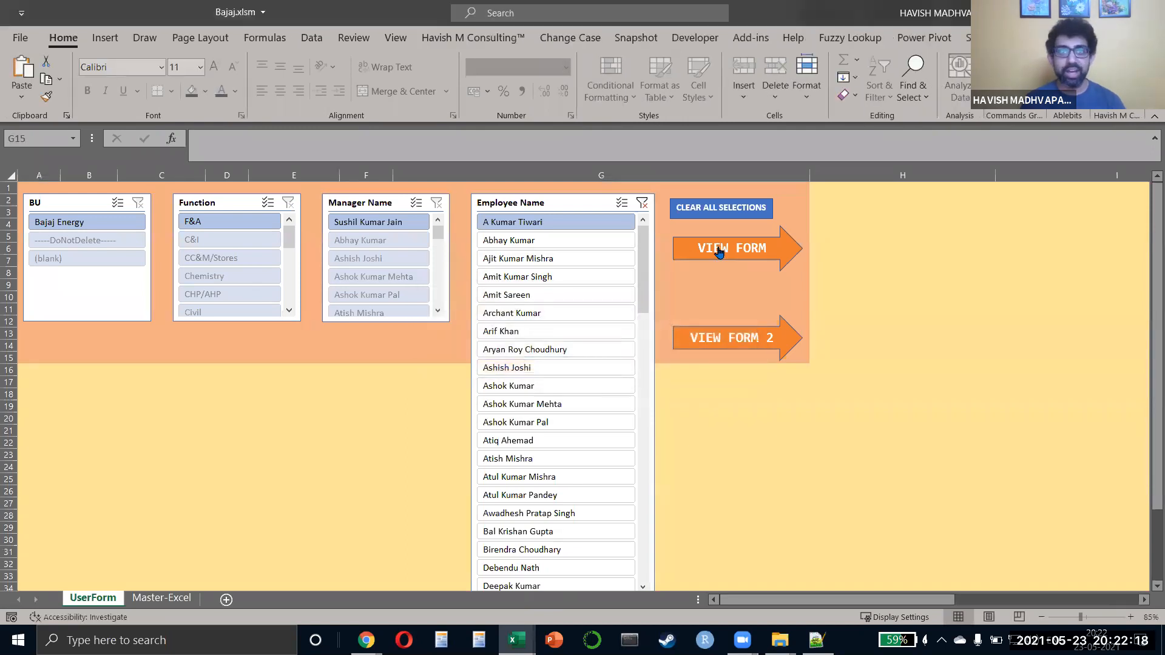
click(719, 251)
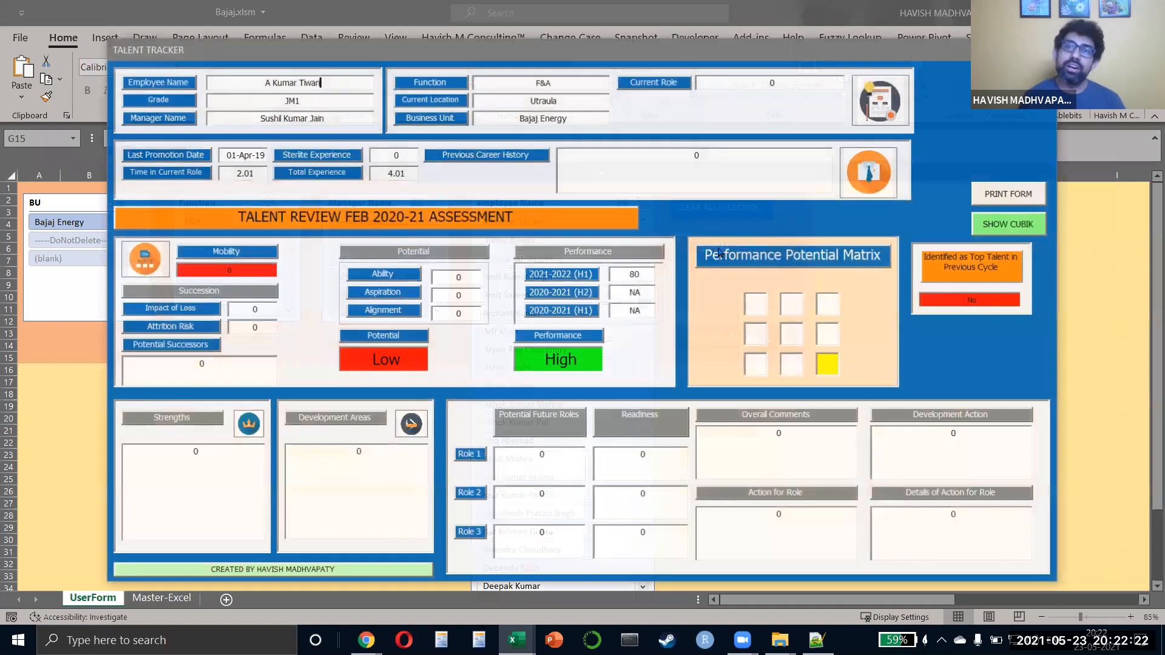
click(1001, 224)
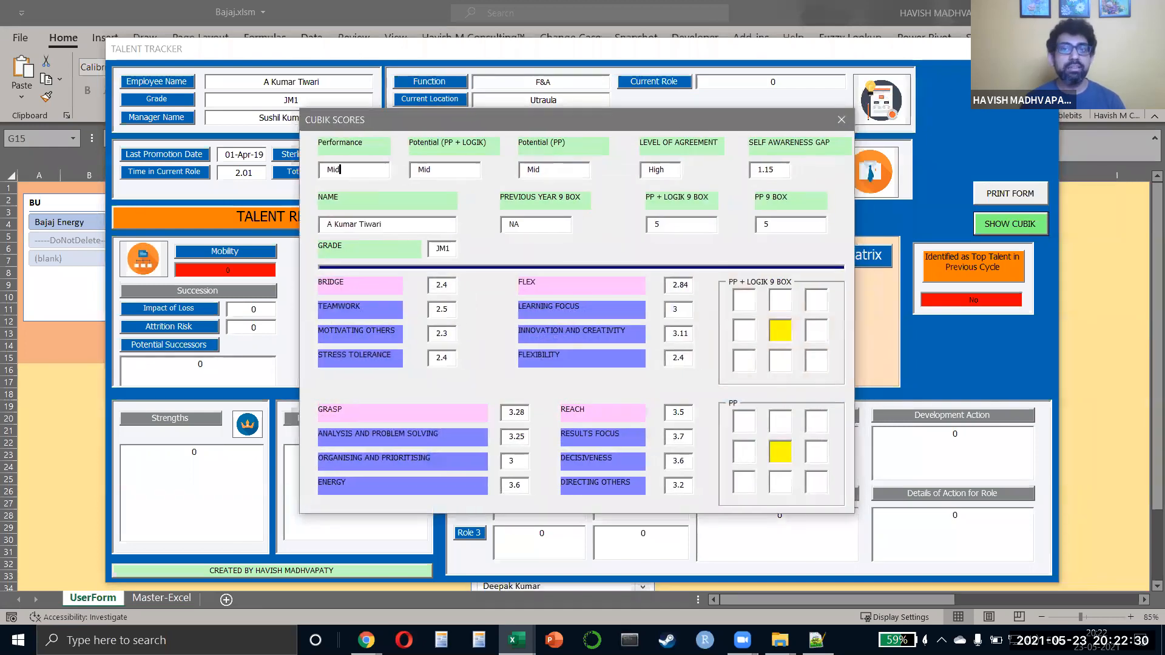
Step: Close the Cubik scores and Talent Tracker forms, and close Bajaj.xlsm without saving changes
key(alt+F4)
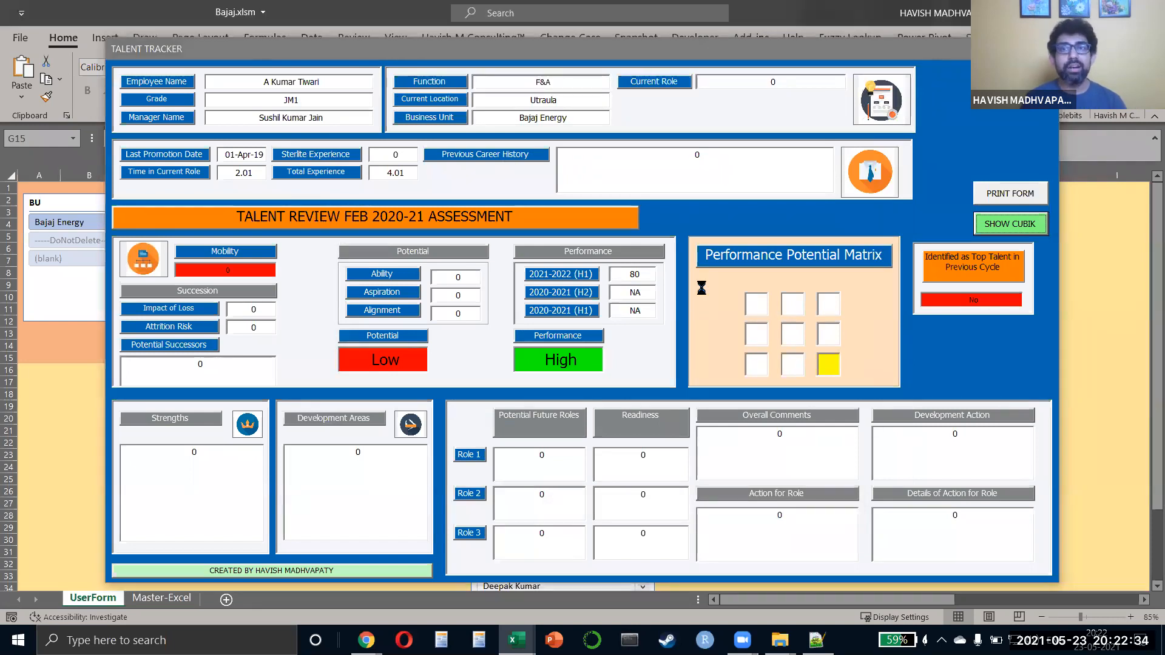
key(alt+F4)
key(alt+F4)
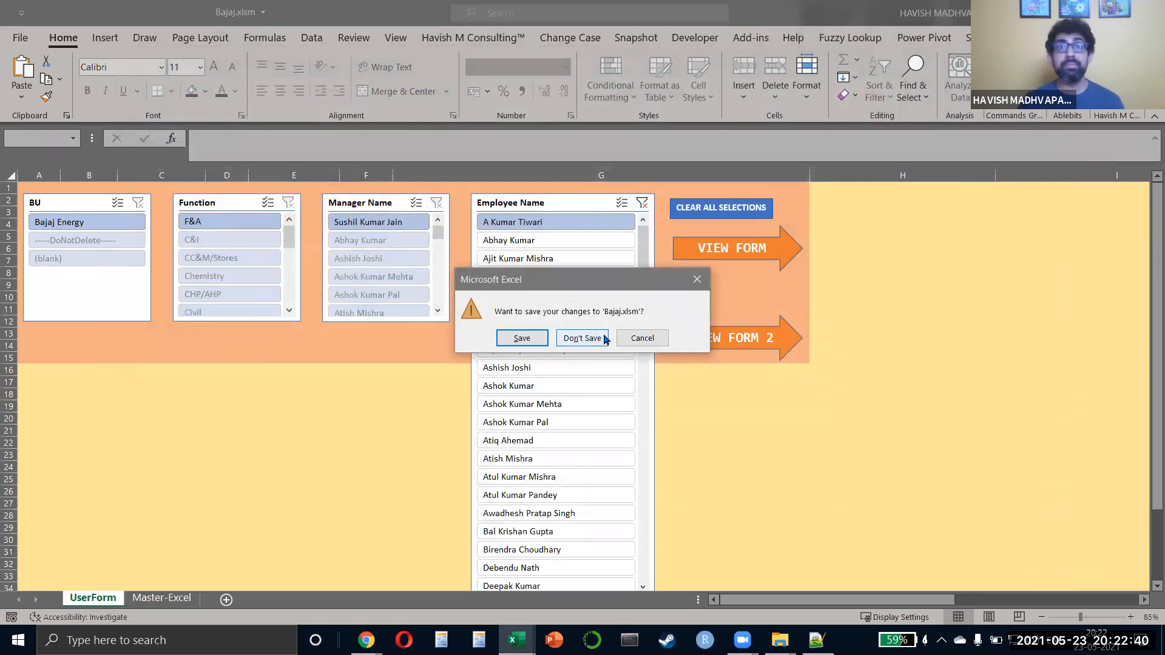
click(604, 338)
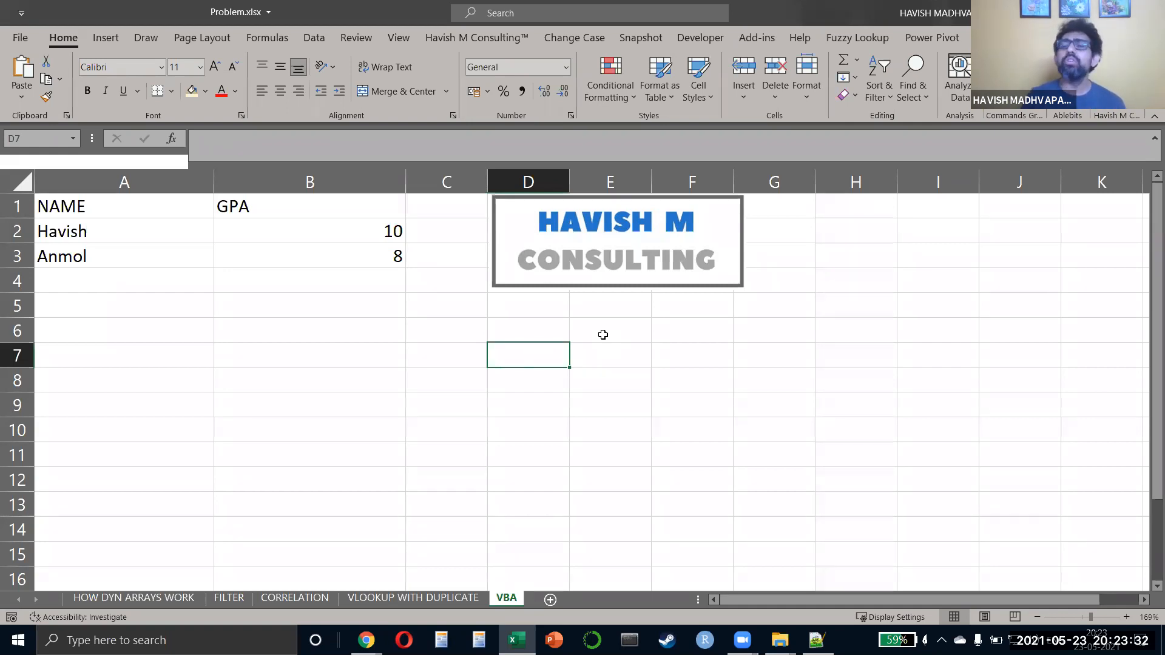
Step: Switch to File Explorer and browse the C: drive to the Havish M Consulting folder inside My Drive
key(alt+Tab)
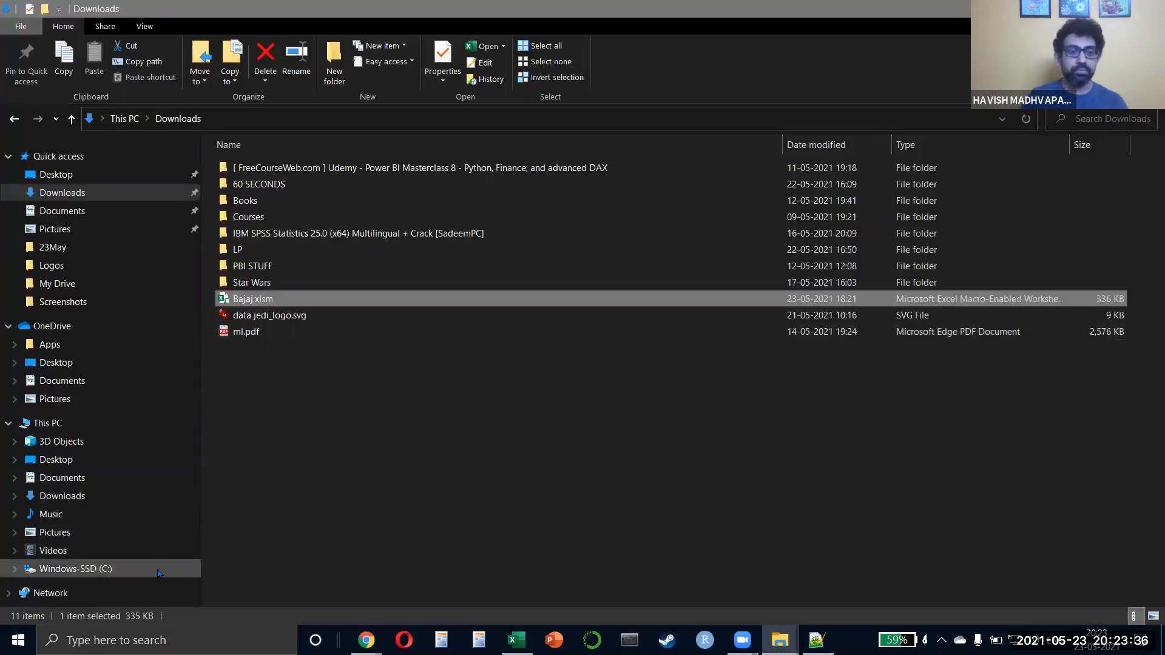
click(73, 569)
double_click(333, 198)
key(BackSpace)
key(Up)
key(Return)
key(h)
key(Return)
key(Down)
key(Down)
key(Down)
key(Up)
key(Up)
key(Up)
key(Return)
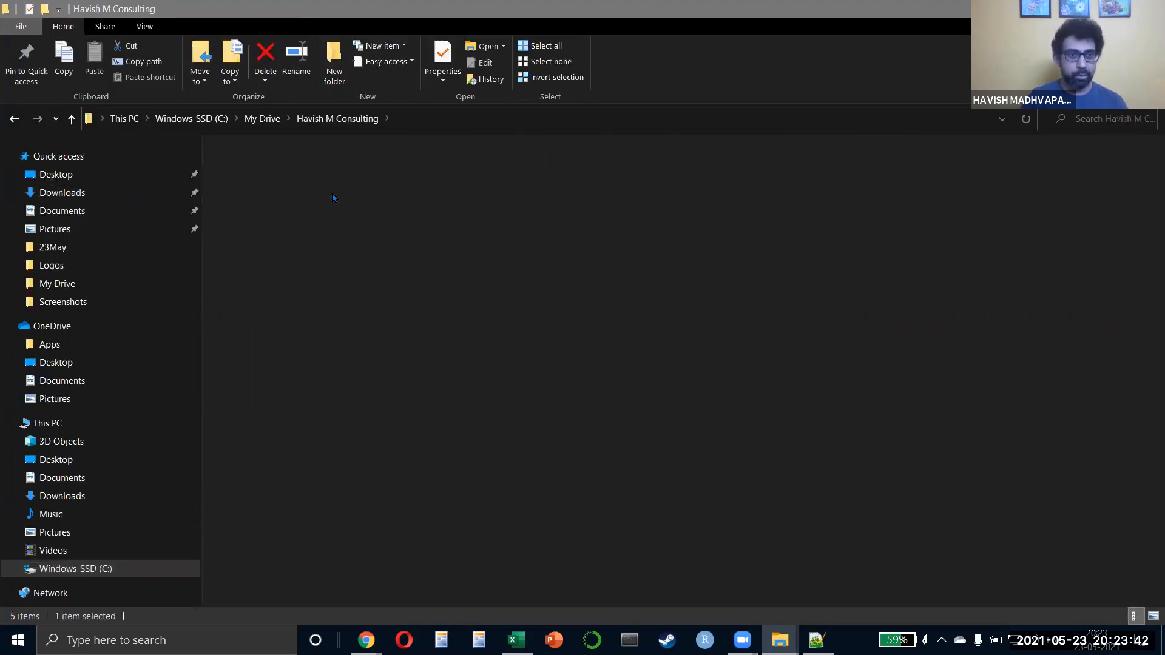
Step: Find and open the workbook SpringOverseas.xlsm within the Havish M Consulting subfolders, and switch to its Excel window
key(f)
key(Return)
key(Down)
key(Return)
key(BackSpace)
key(Return)
key(Down)
key(alt+Tab)
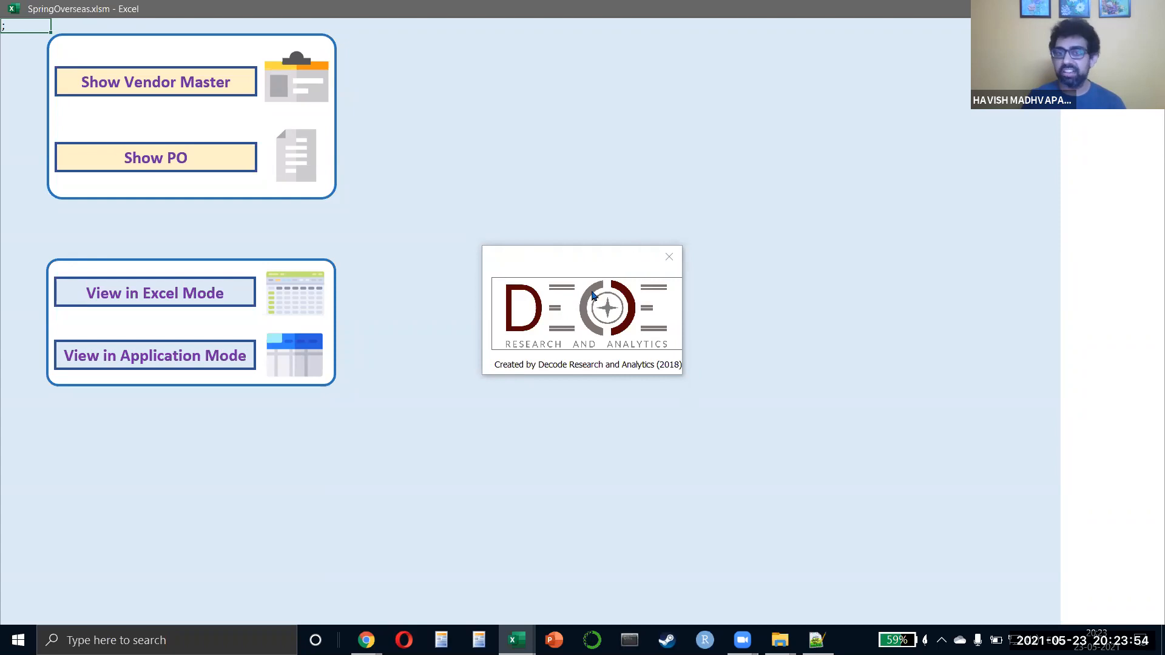
Step: Dismiss the splash form and switch the workbook to Excel Mode and back to Application Mode
click(660, 258)
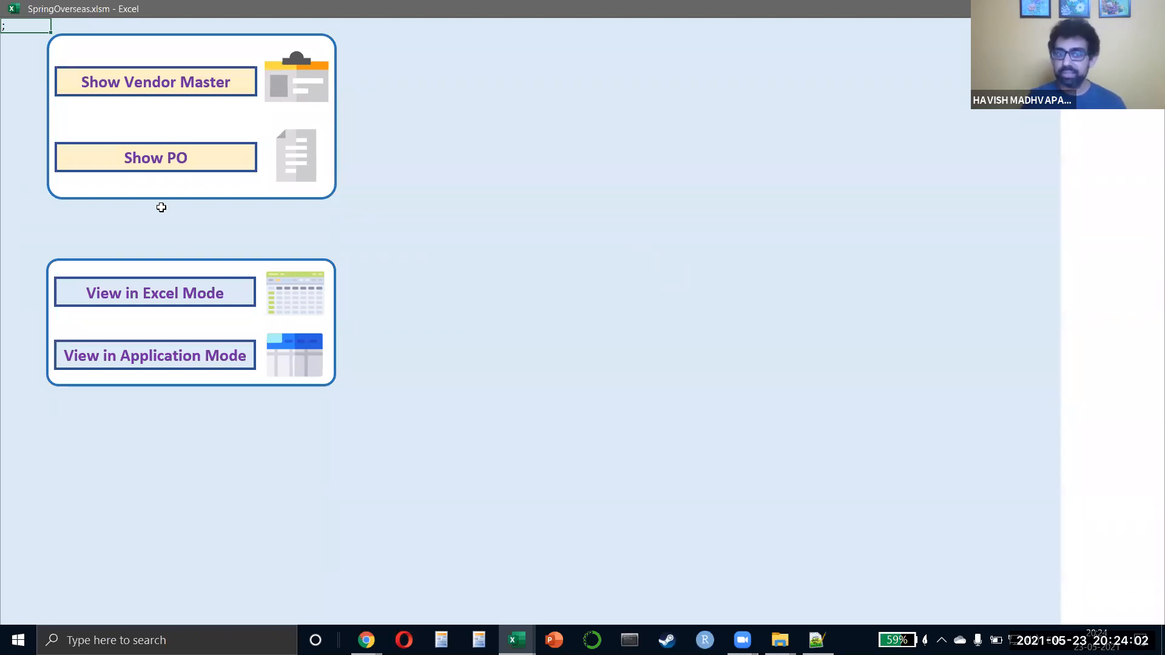
click(168, 280)
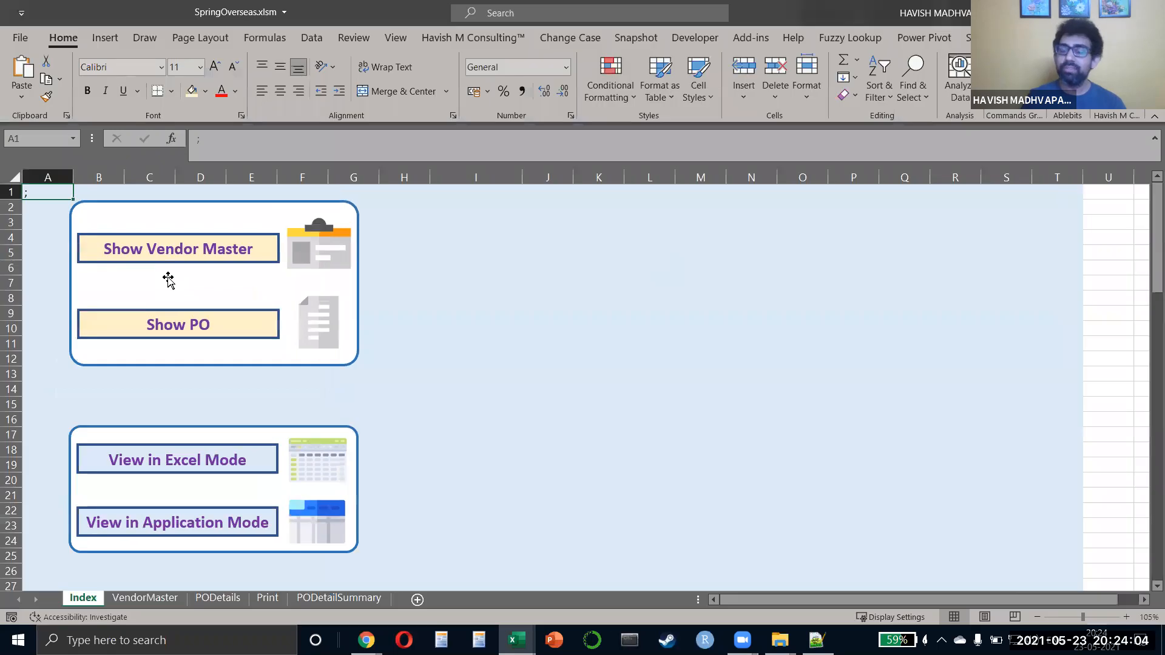
click(152, 523)
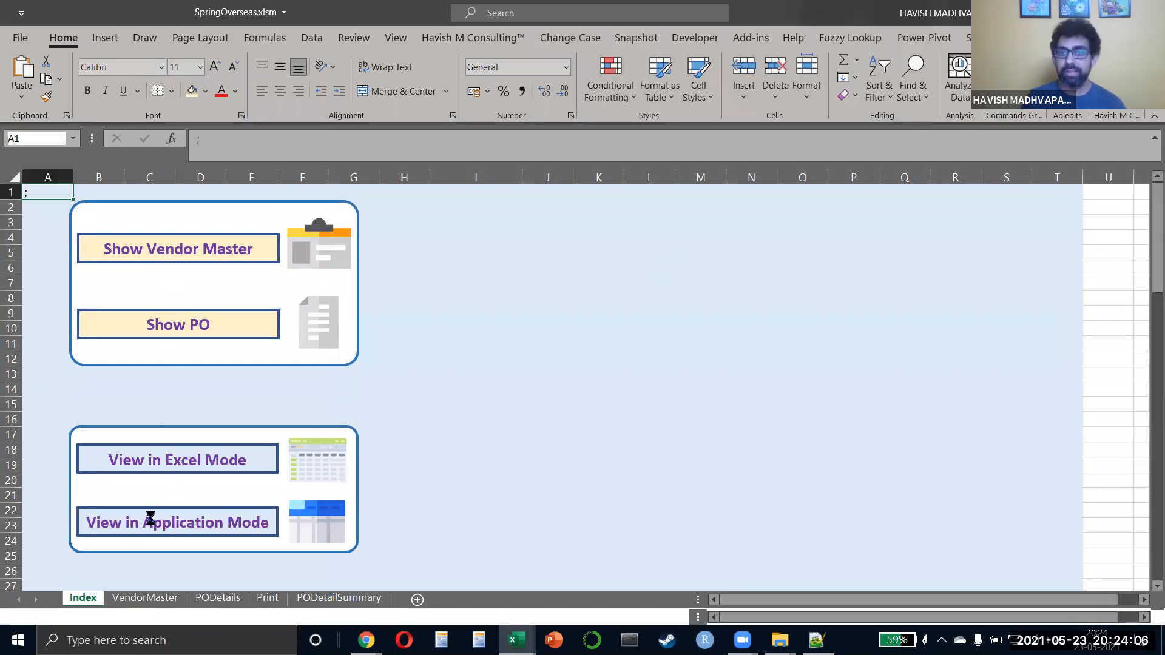
Step: Show the Vendor Master form and move forward through the vendor records to ABHI FAB PVT. LTD
click(113, 82)
click(447, 435)
click(448, 435)
click(448, 435)
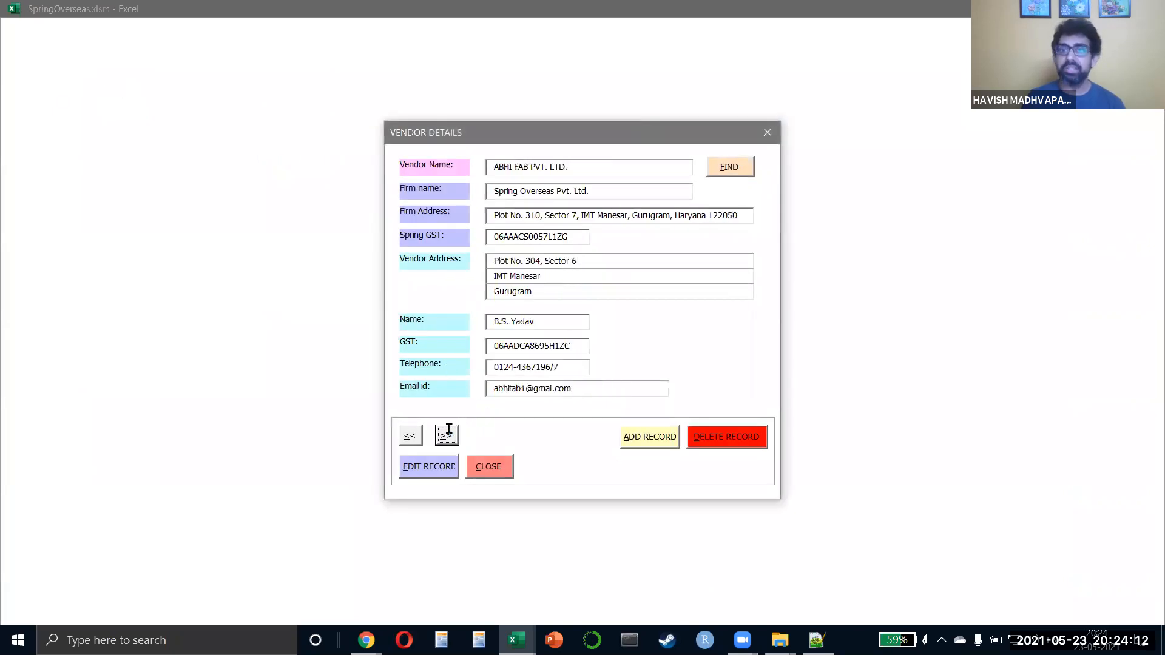
Step: Find and load the VIRAL FABRICS vendor record, and submit it through Edit Record
click(728, 170)
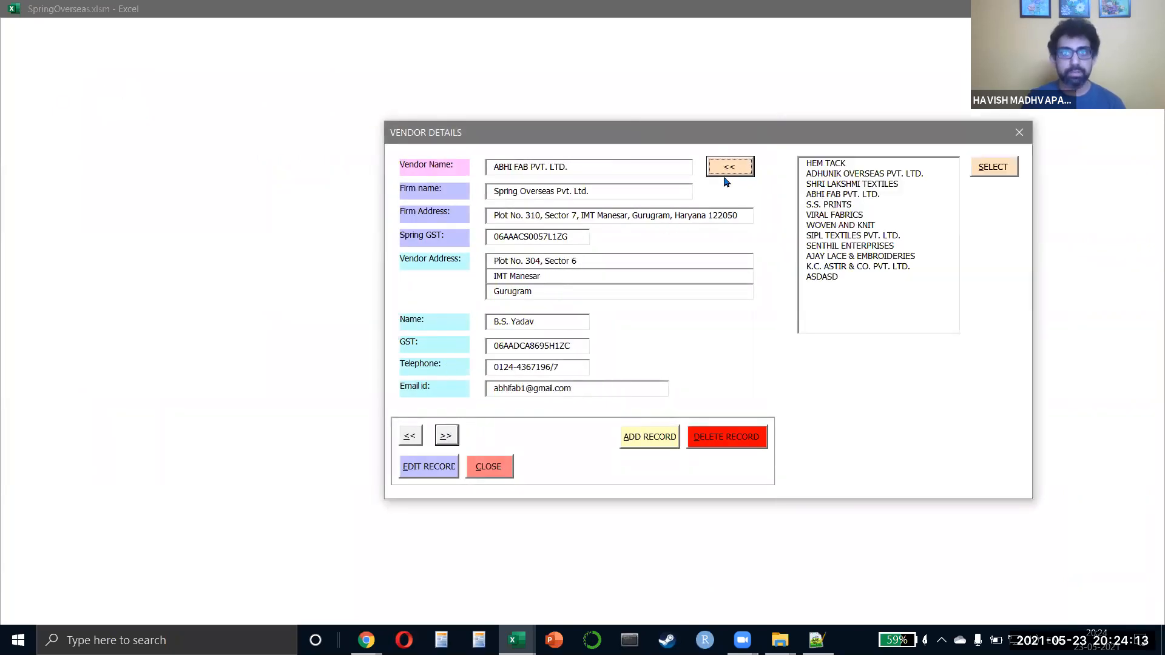
click(816, 216)
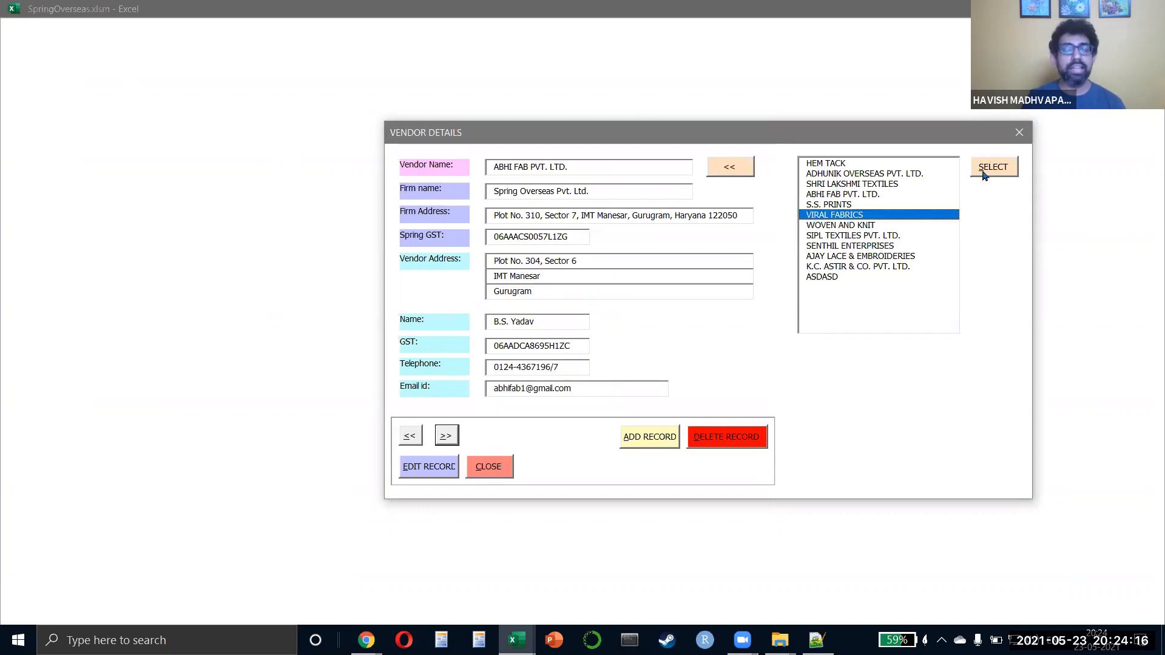
click(986, 173)
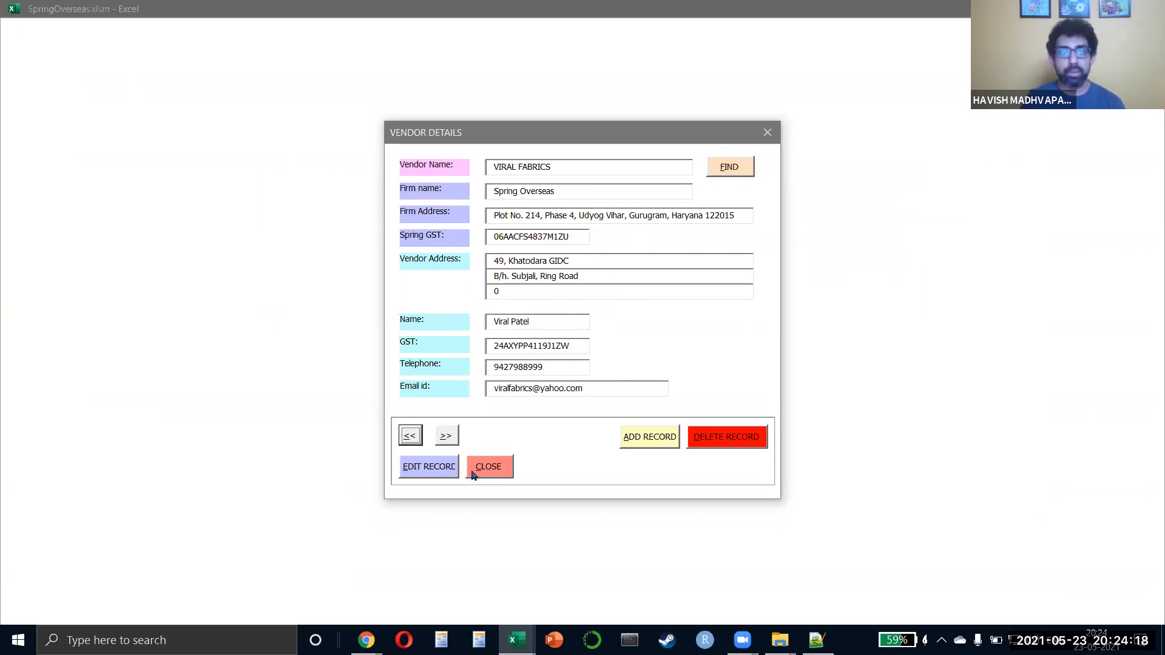
click(444, 474)
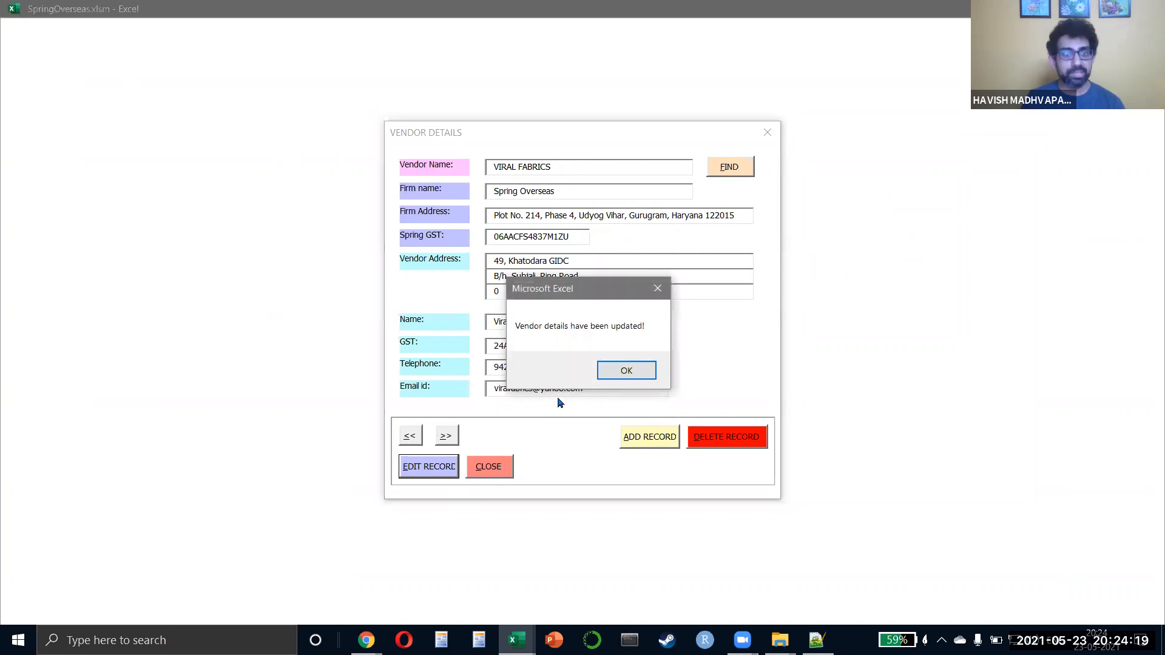
click(625, 370)
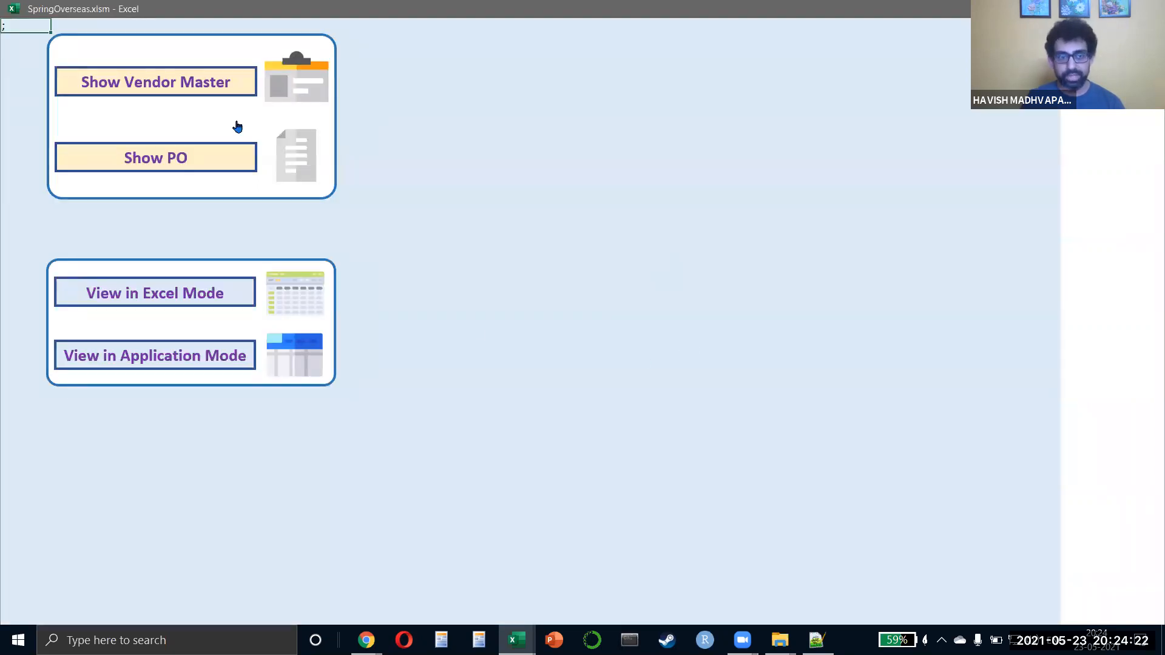
Step: Reopen the Vendor Master, try to add a record by submitting a password, and close the prompt and vendor form
click(185, 81)
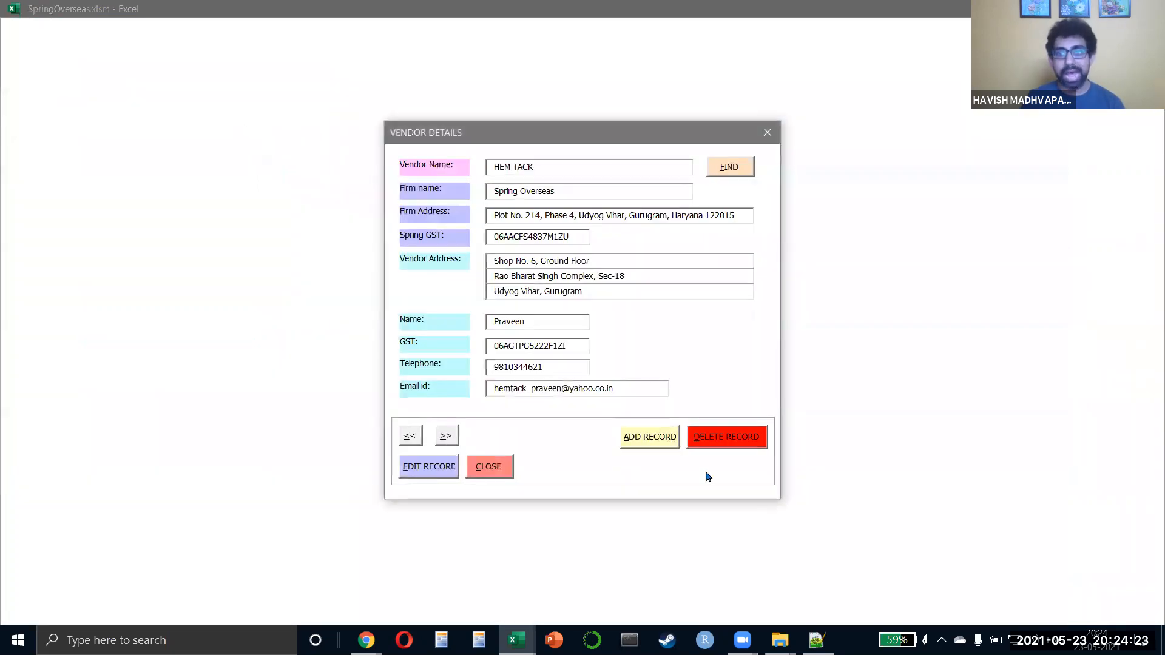
click(671, 442)
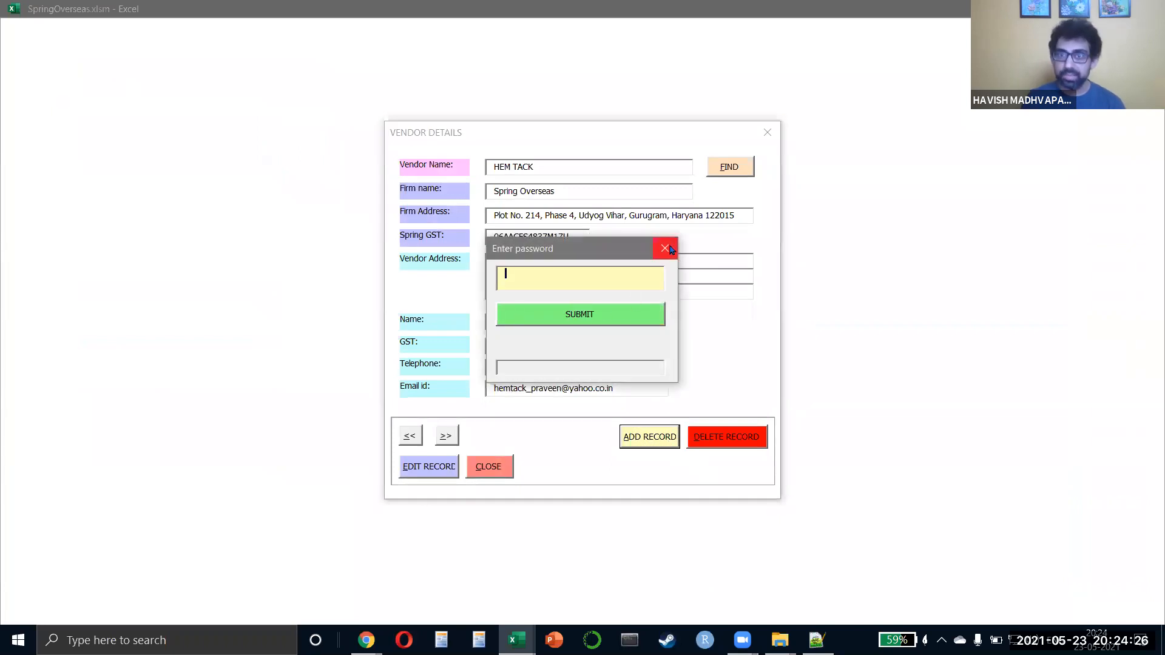
text(***)
click(599, 316)
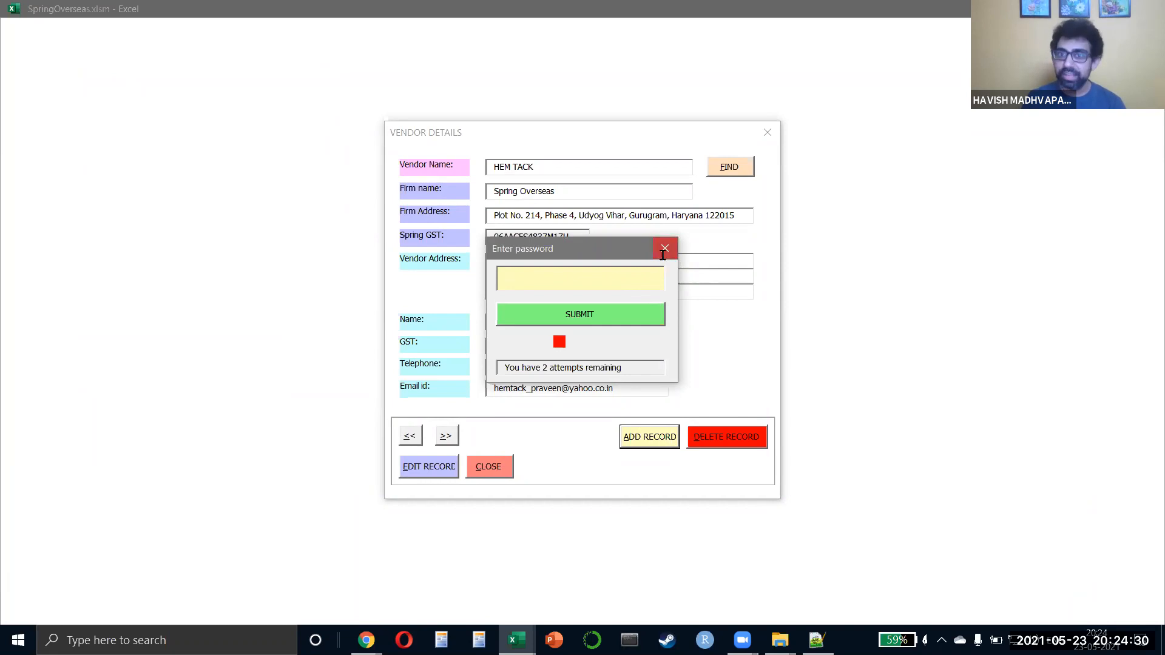
click(664, 257)
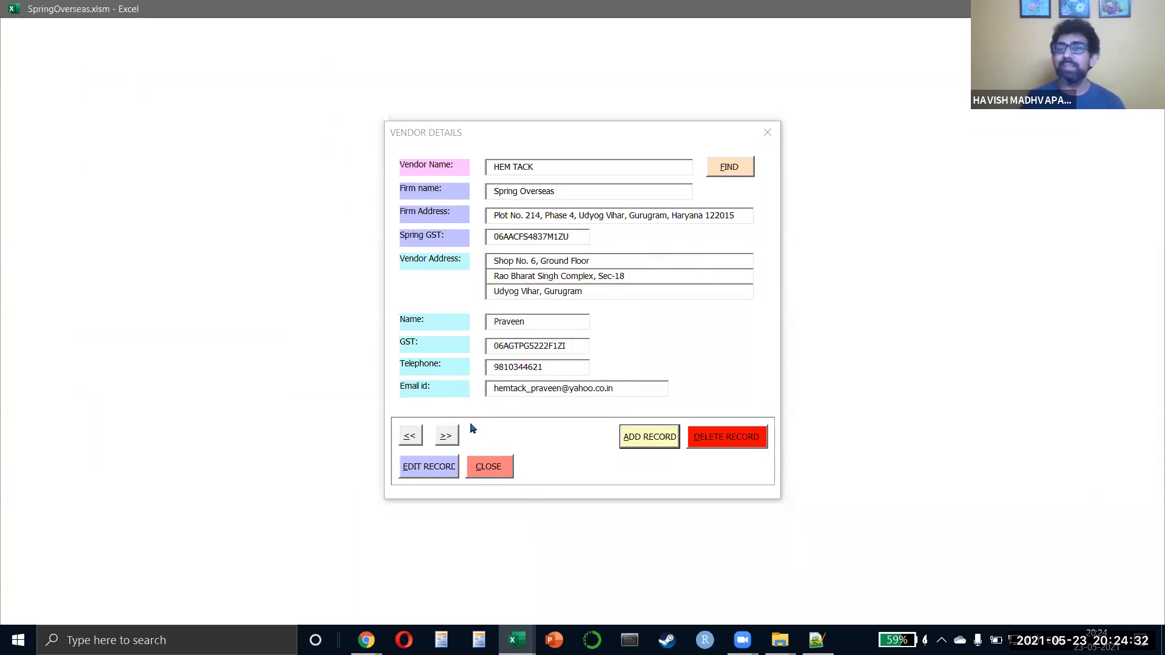
click(487, 469)
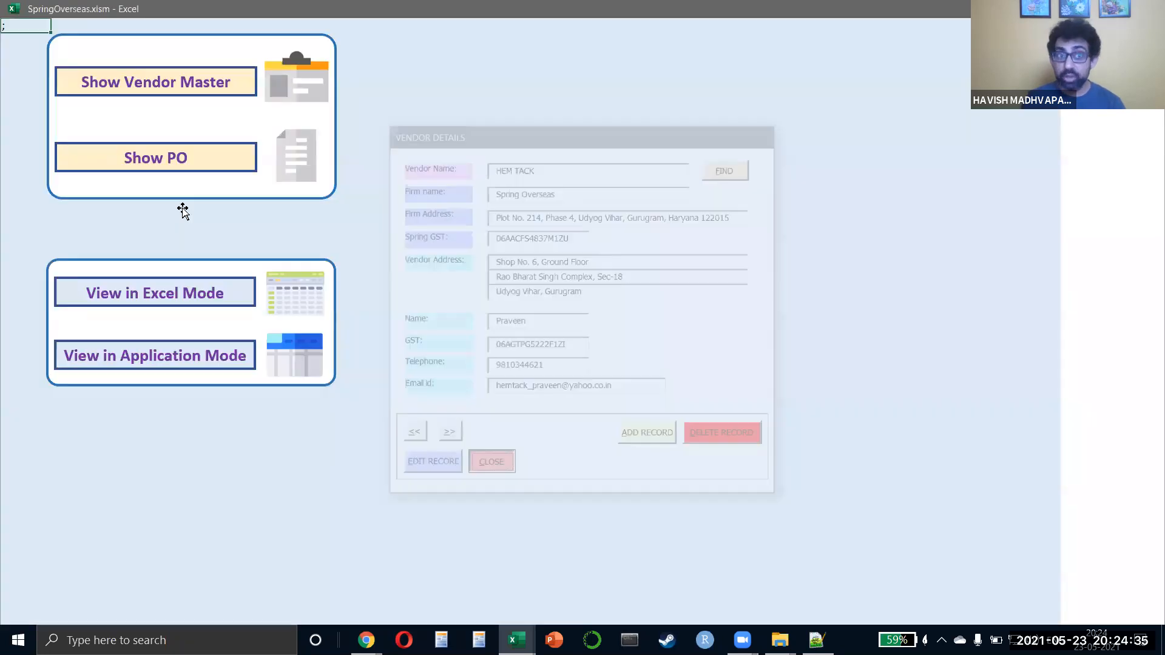
Step: Show the PO details form and look up two purchase orders by entering their PO numbers
click(125, 163)
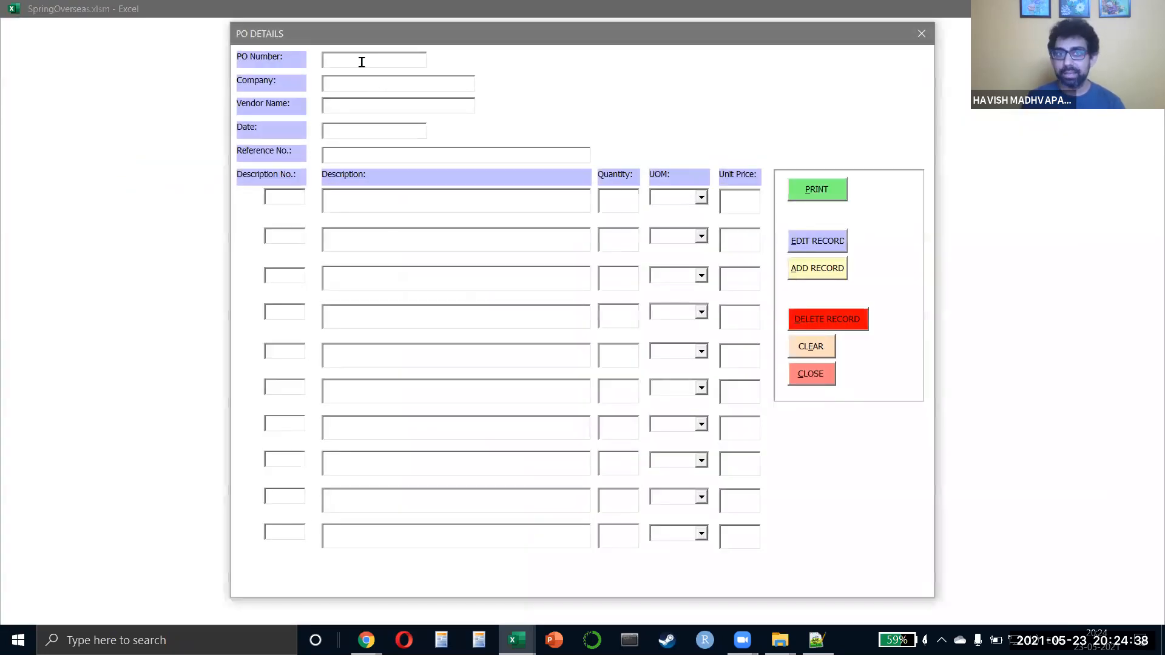
click(331, 60)
text(10)
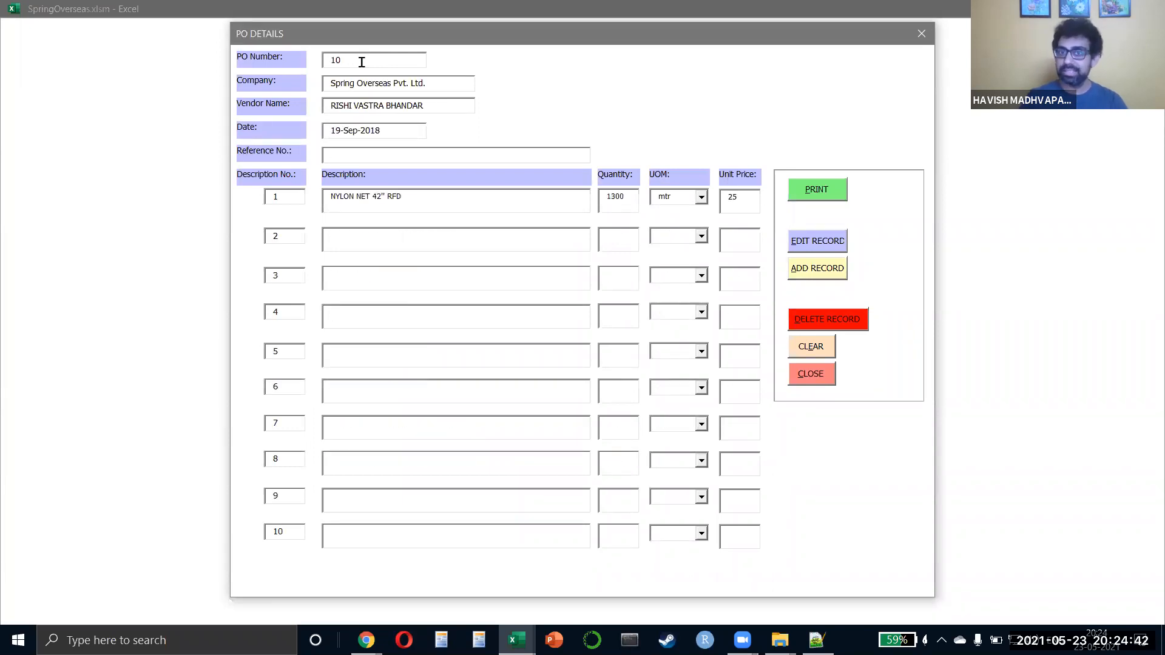
key(BackSpace)
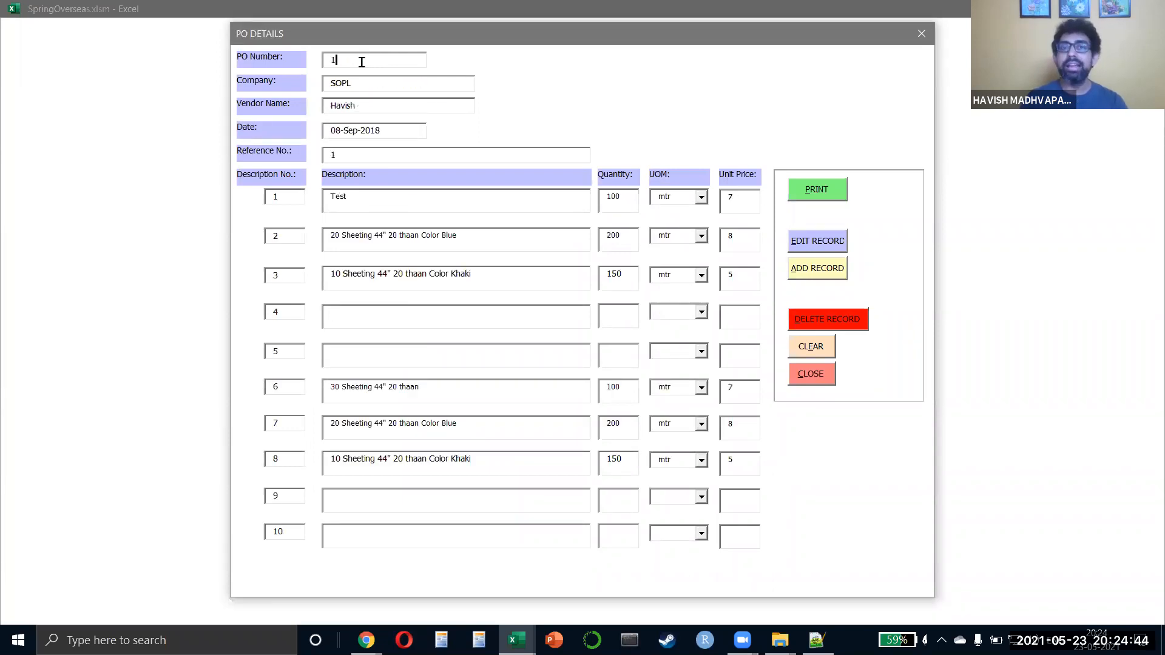
Step: Print the displayed purchase order to SpringOverseas.pdf, review the document, and return to Excel to close the PO details form
click(816, 190)
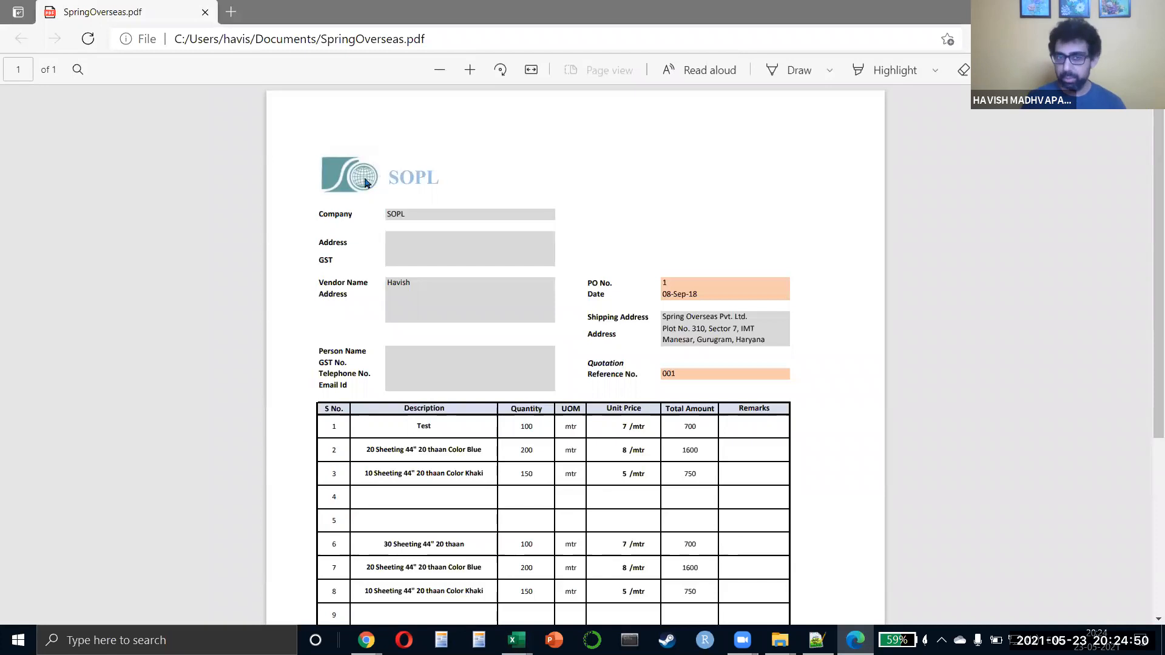
scroll(493, 191, down, 2)
scroll(494, 191, down, 2)
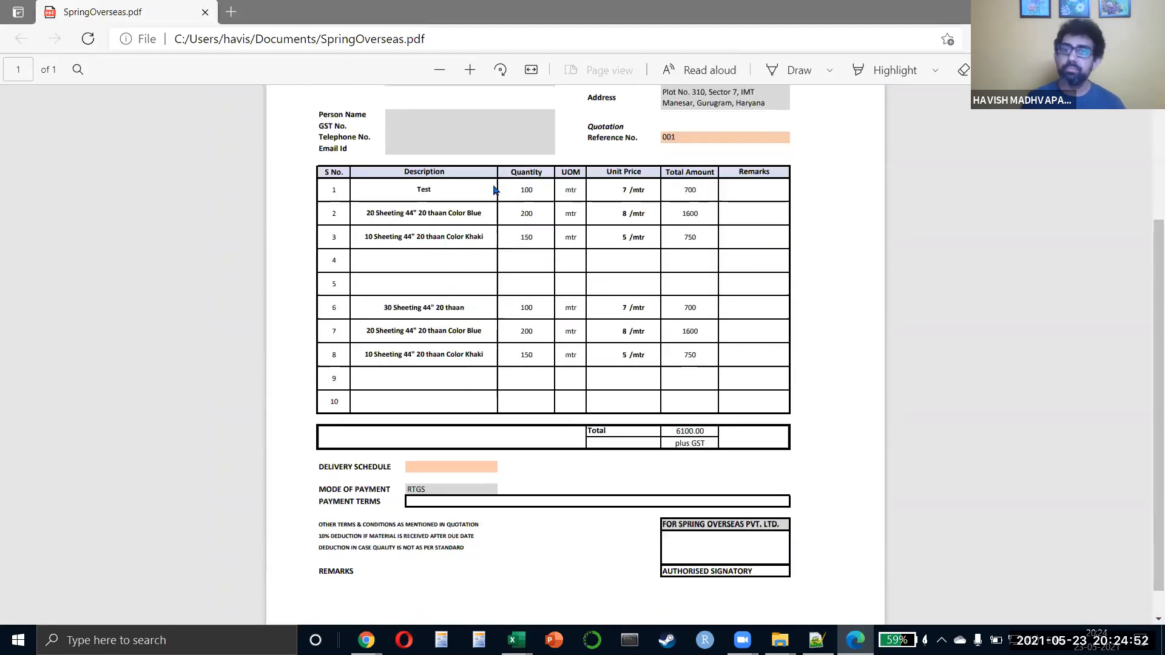
scroll(494, 191, up, 4)
key(alt+Tab)
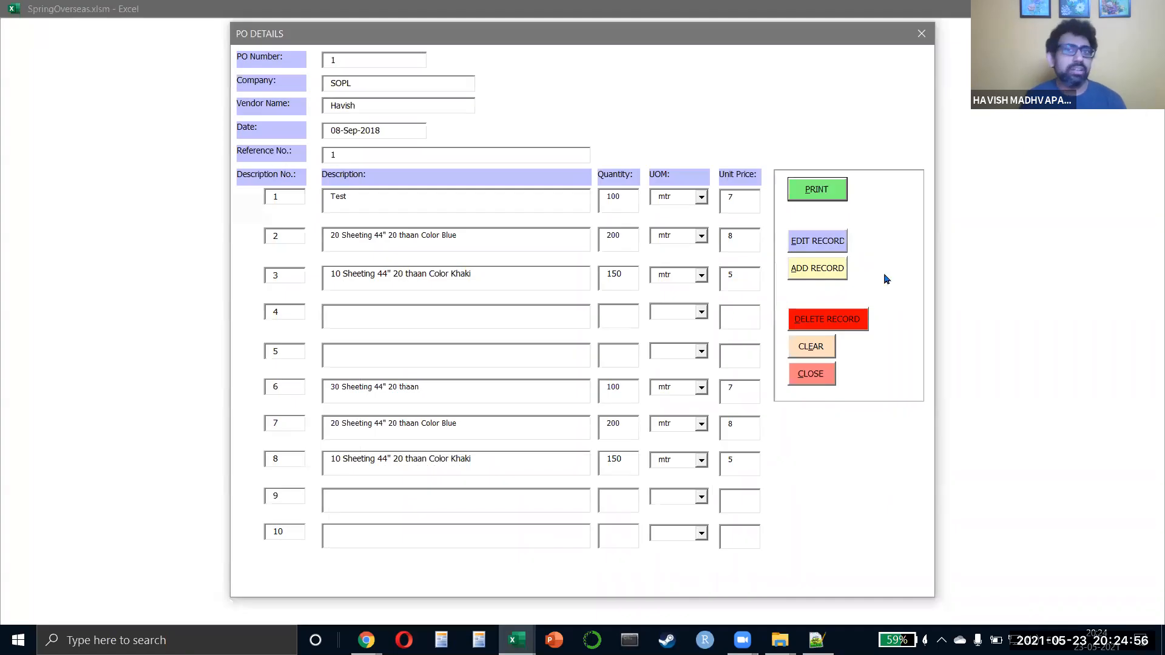
click(811, 374)
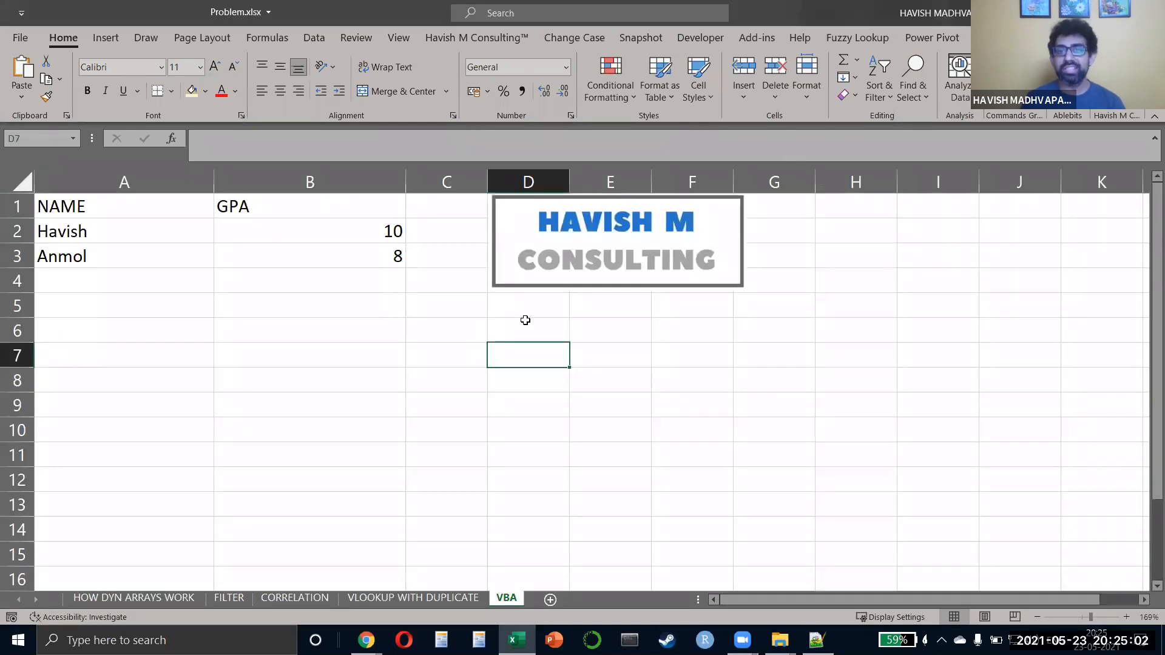
click(526, 319)
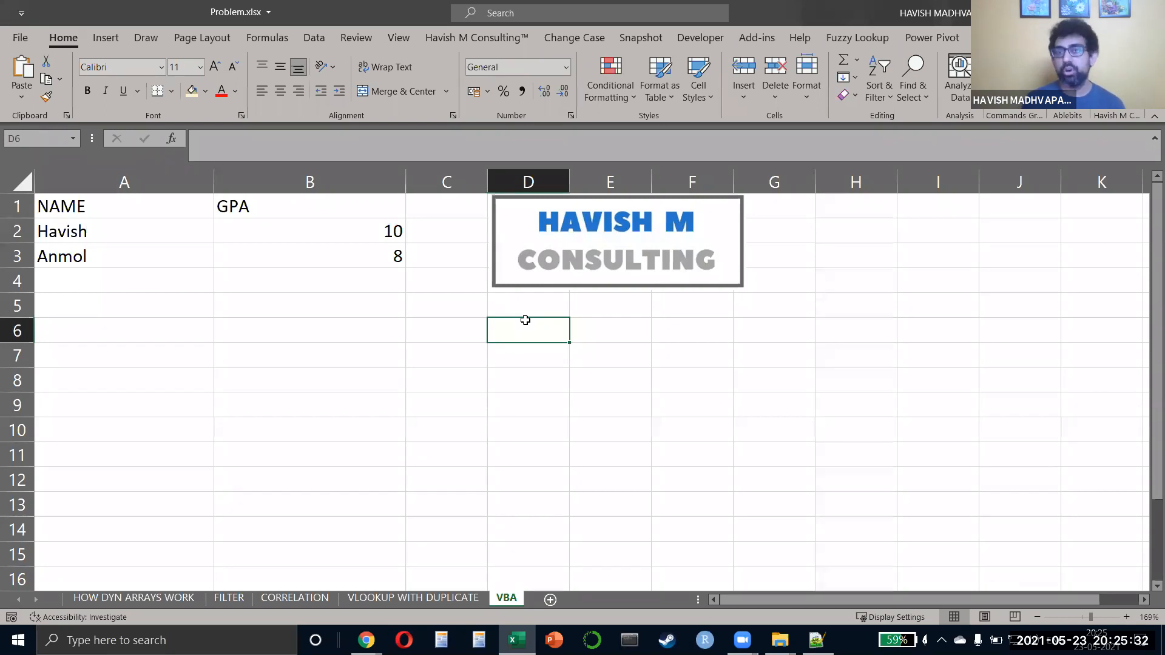
click(380, 304)
key(ctrl+space)
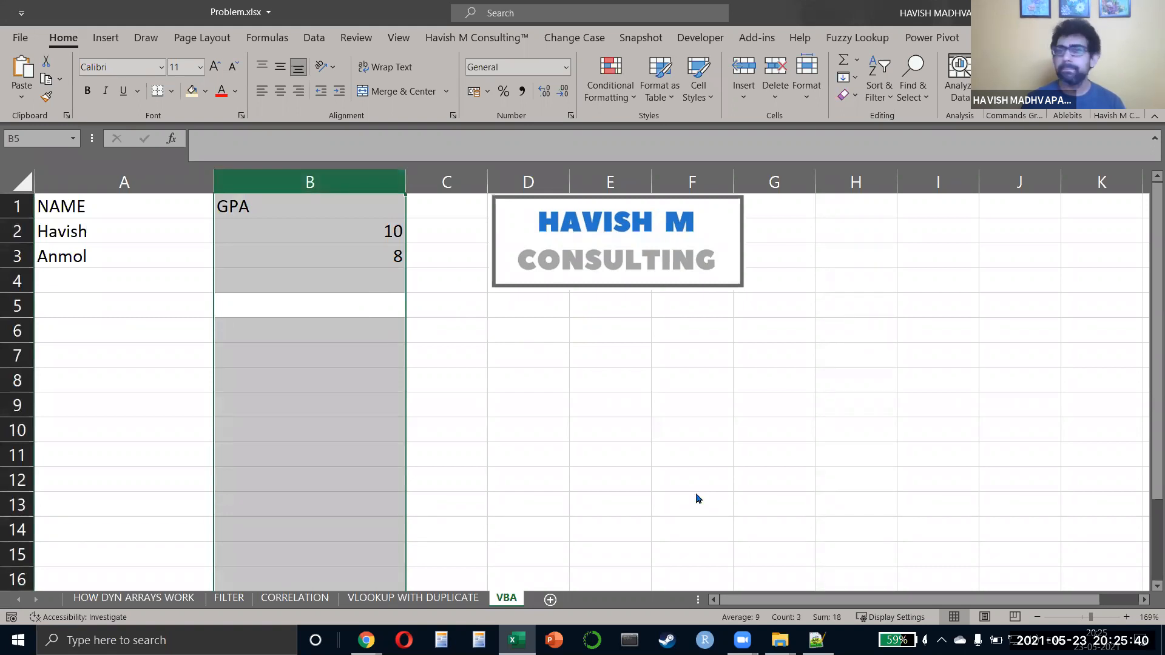
click(705, 183)
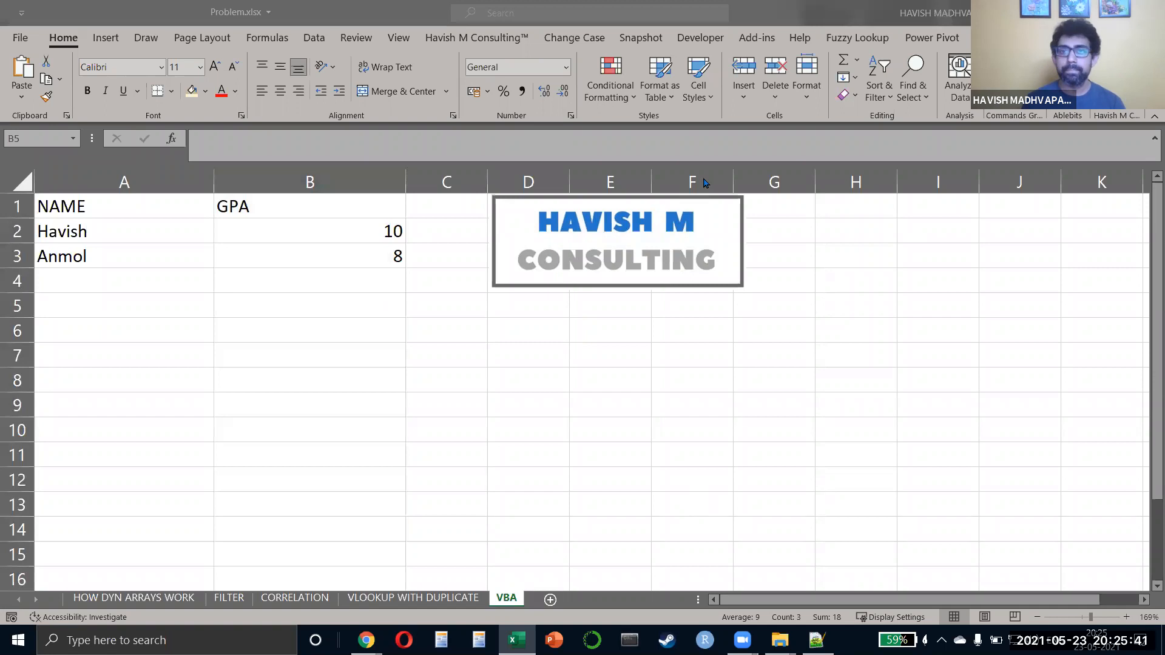
click(310, 328)
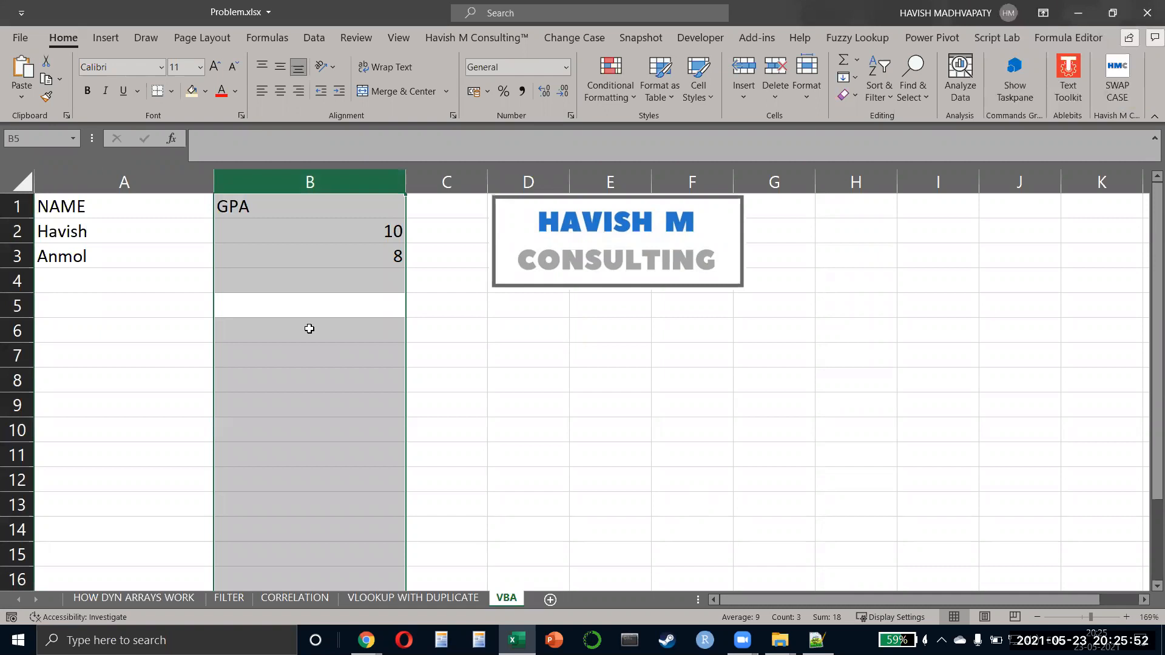
key(alt+Tab)
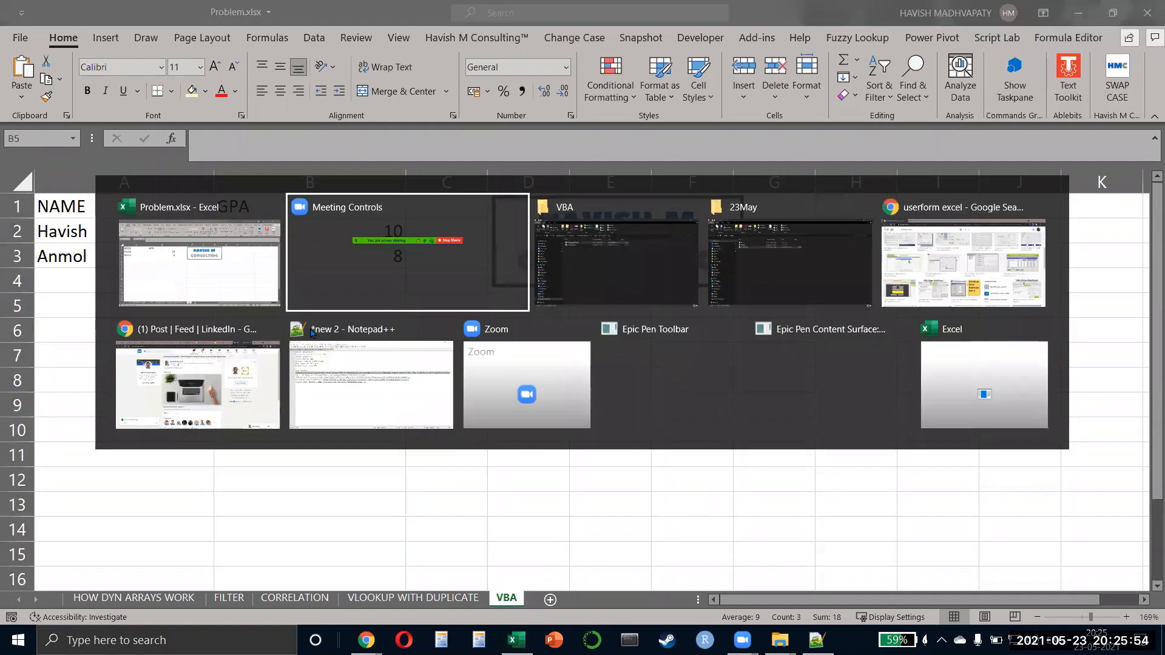
key(alt+shift+Tab)
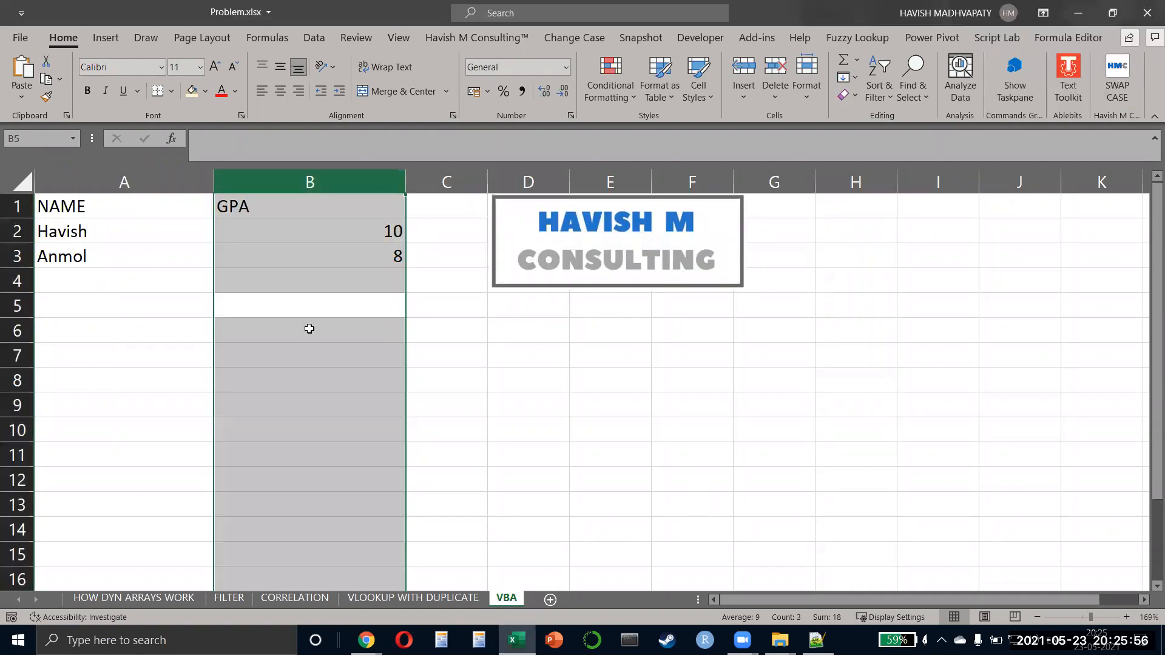
click(310, 328)
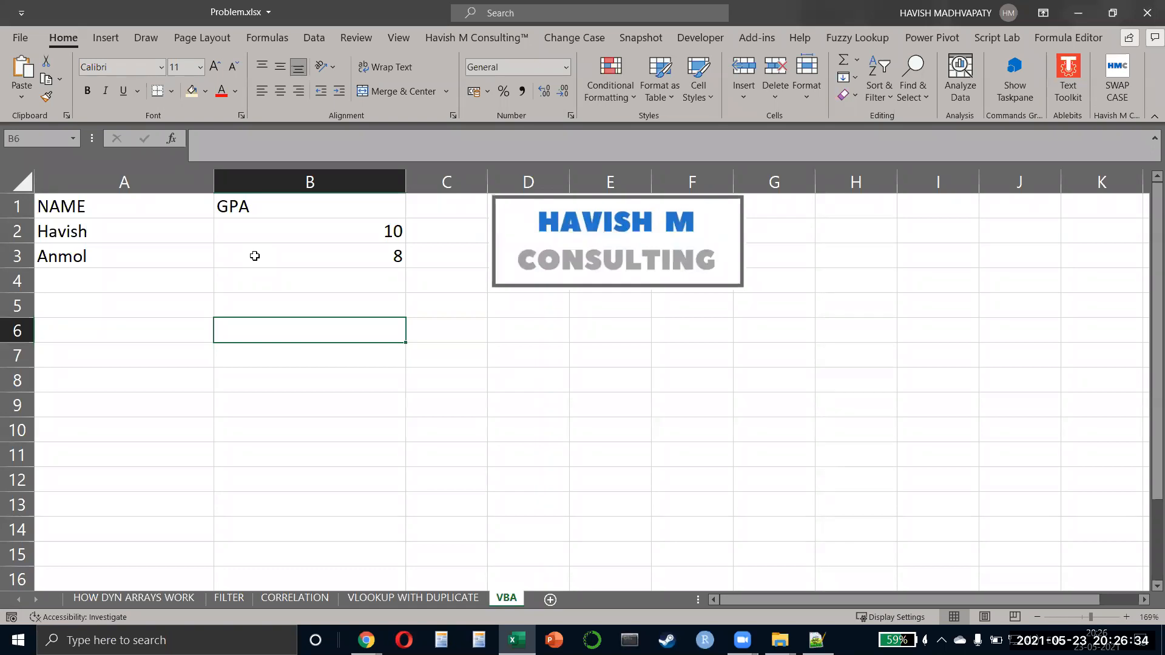
click(255, 256)
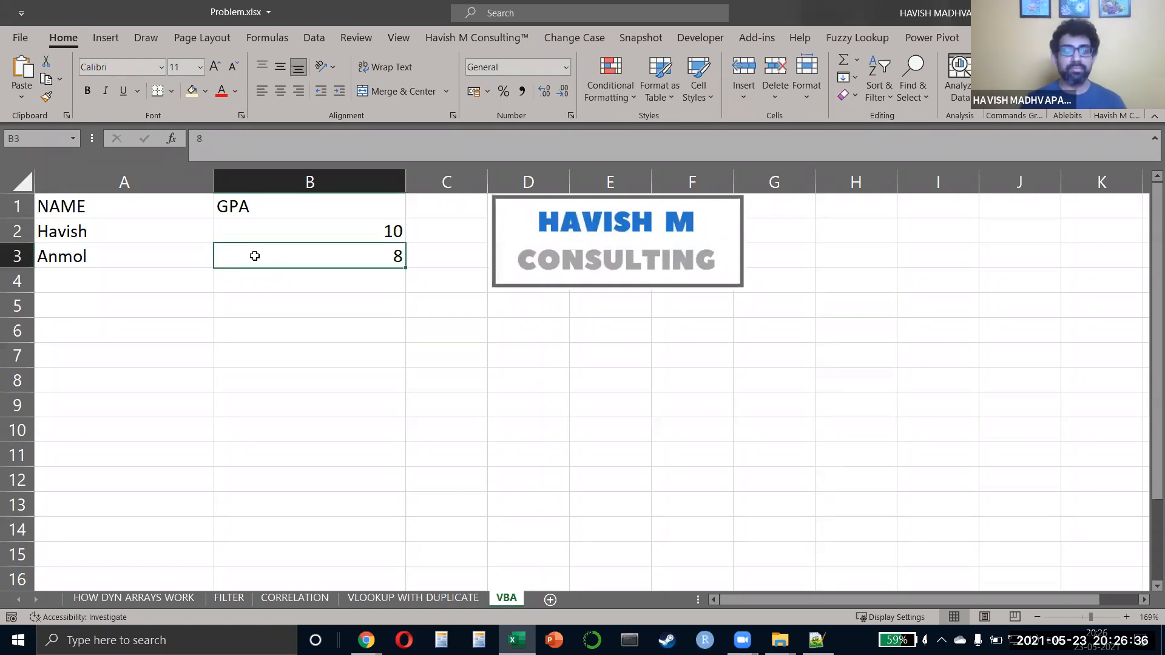
key(ctrl+space)
Step: Dismiss the .NET Framework error and the save prompt without closing Problem.xlsx, and maximize its window
key(super+Right)
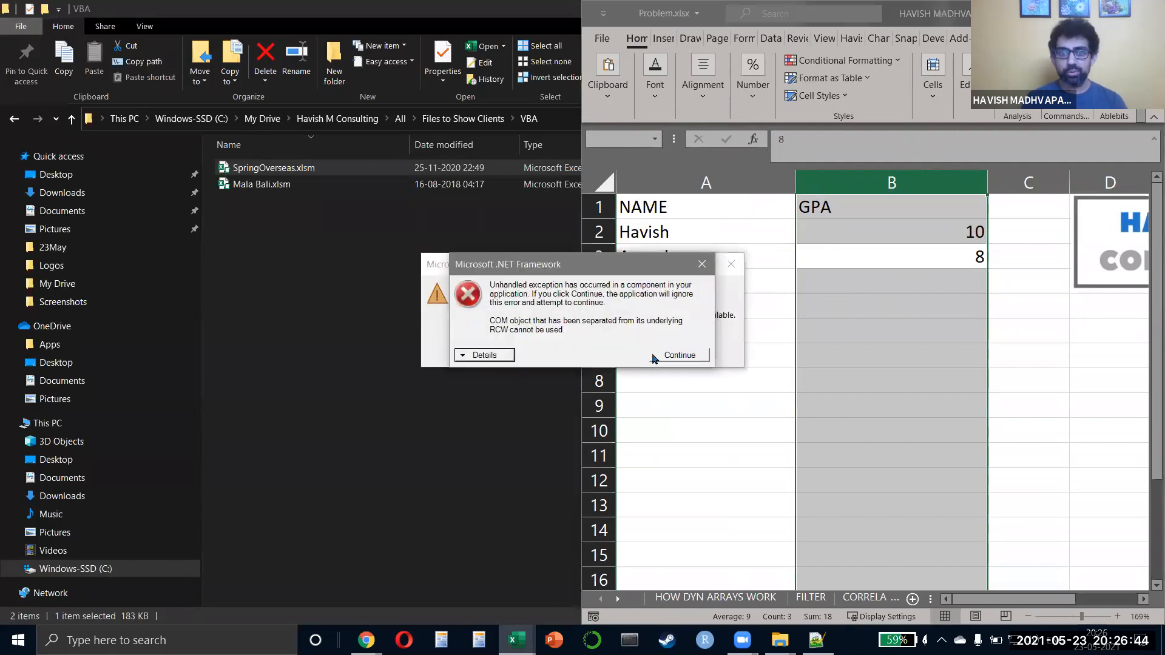
click(681, 356)
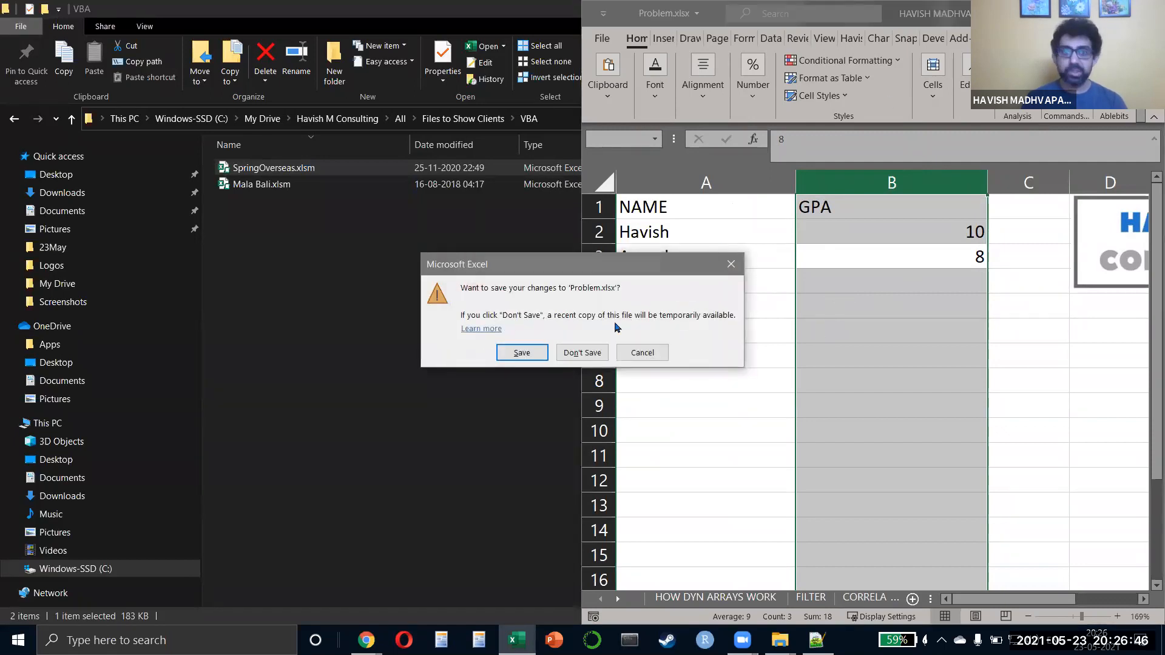
click(666, 354)
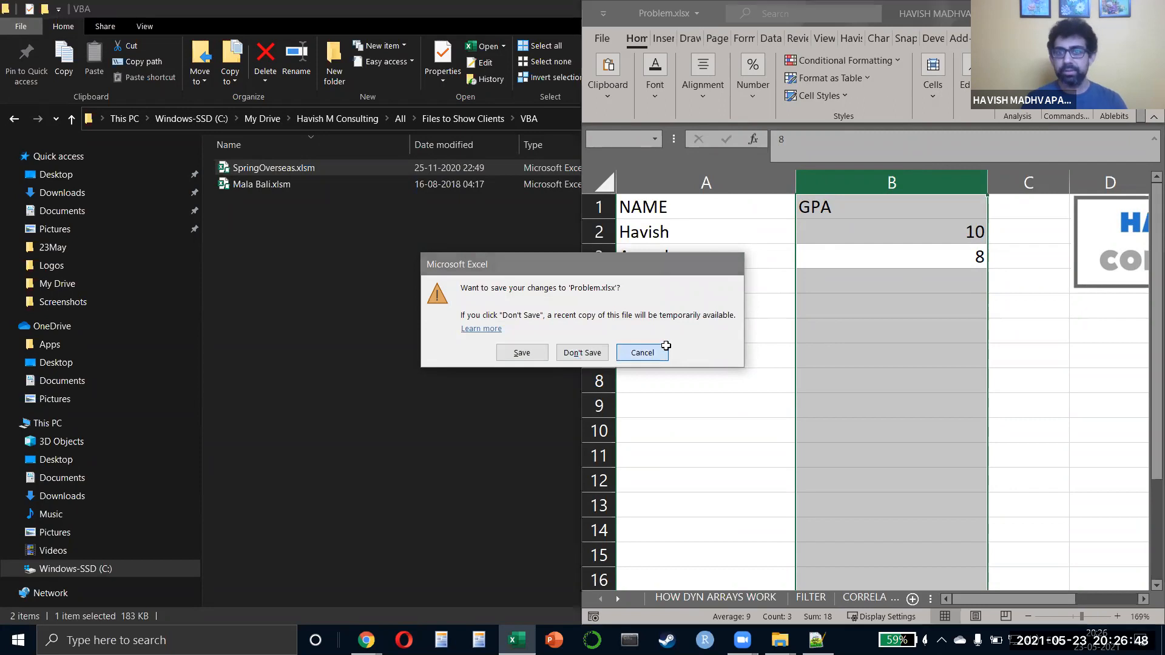
click(1113, 12)
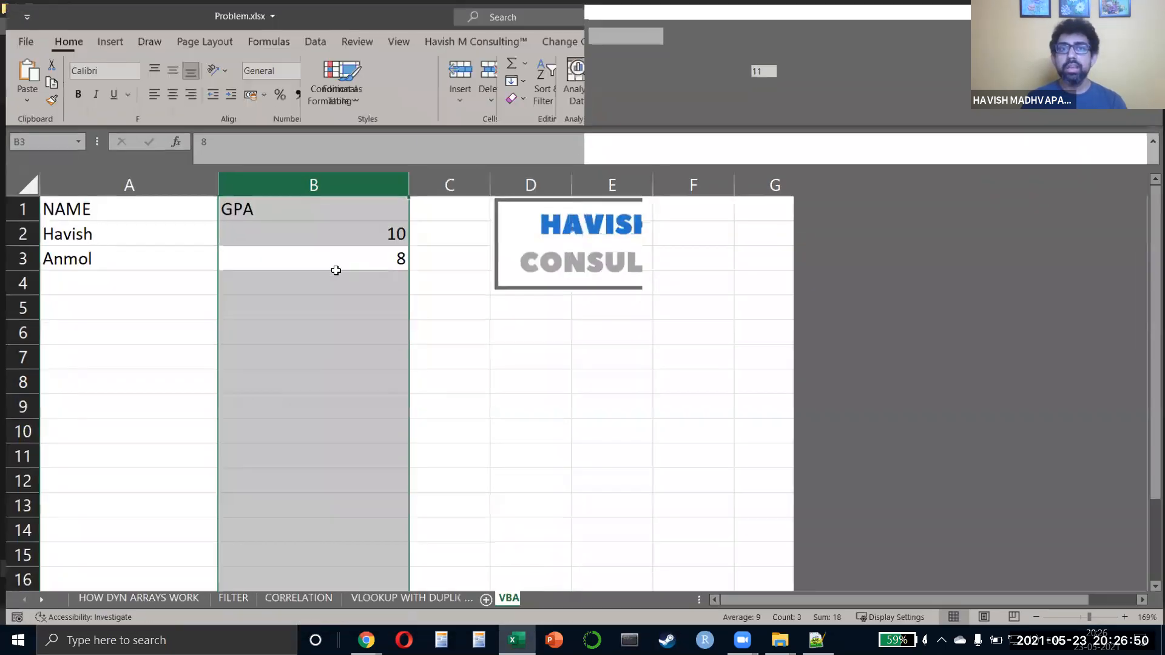
Step: Bring up an empty area of the VBA sheet and search the Office Add-ins store for "vba" and for the developer's name
click(337, 273)
scroll(337, 273, right, 5)
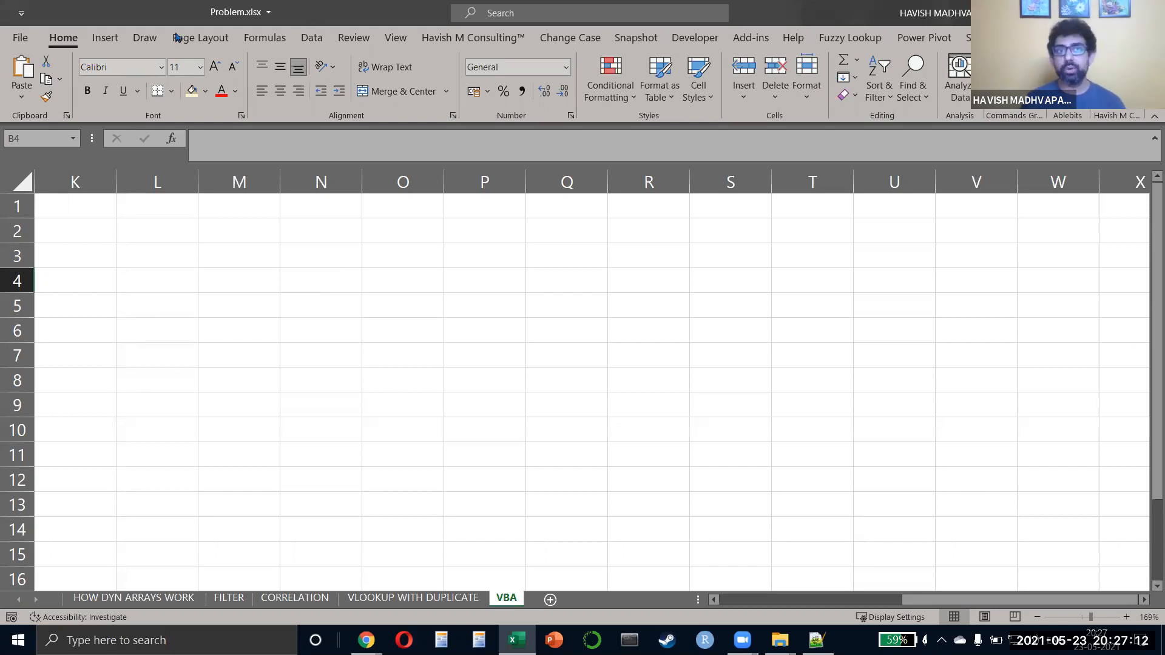
click(120, 42)
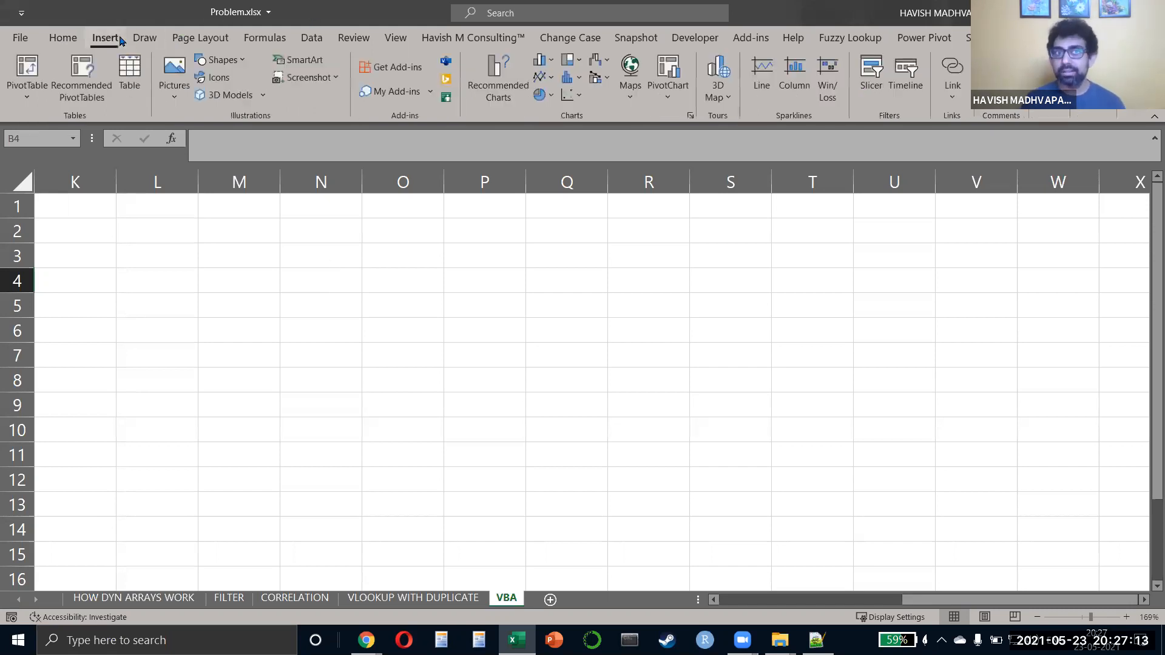
click(386, 74)
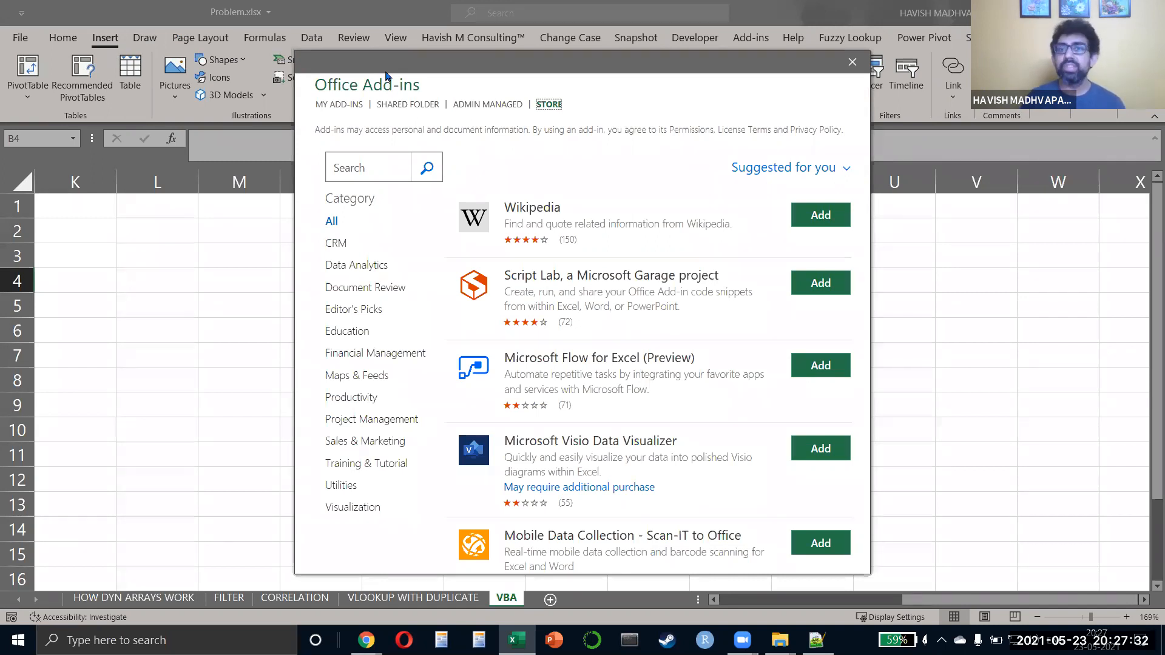
click(372, 168)
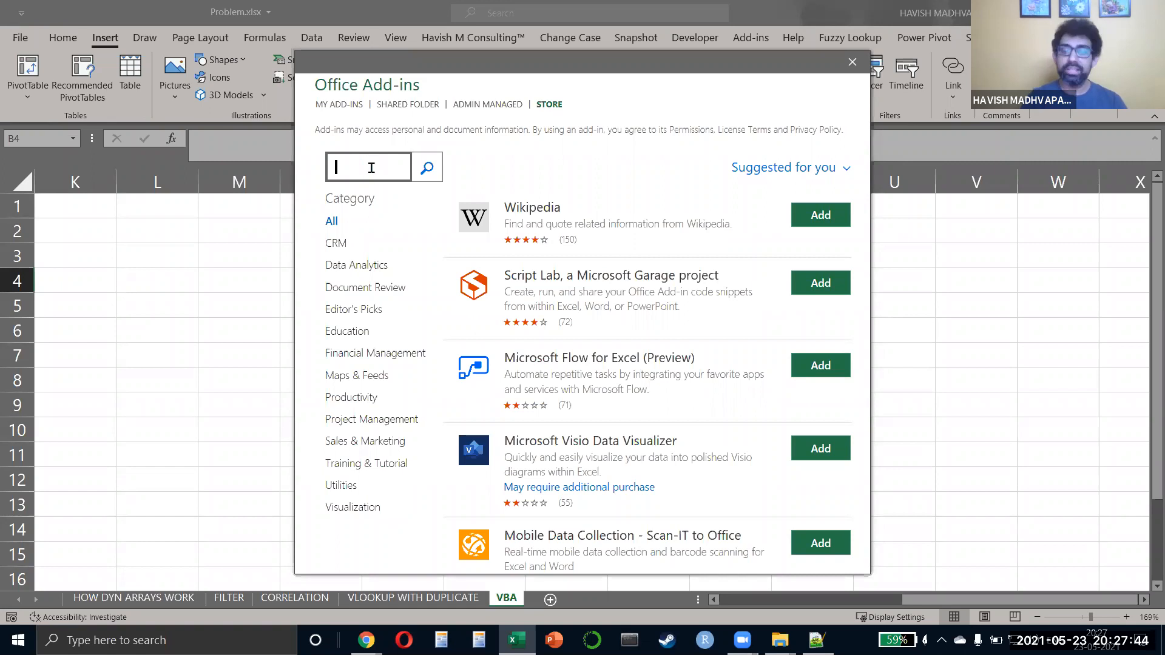
text(vba)
key(Return)
text(havish)
key(Return)
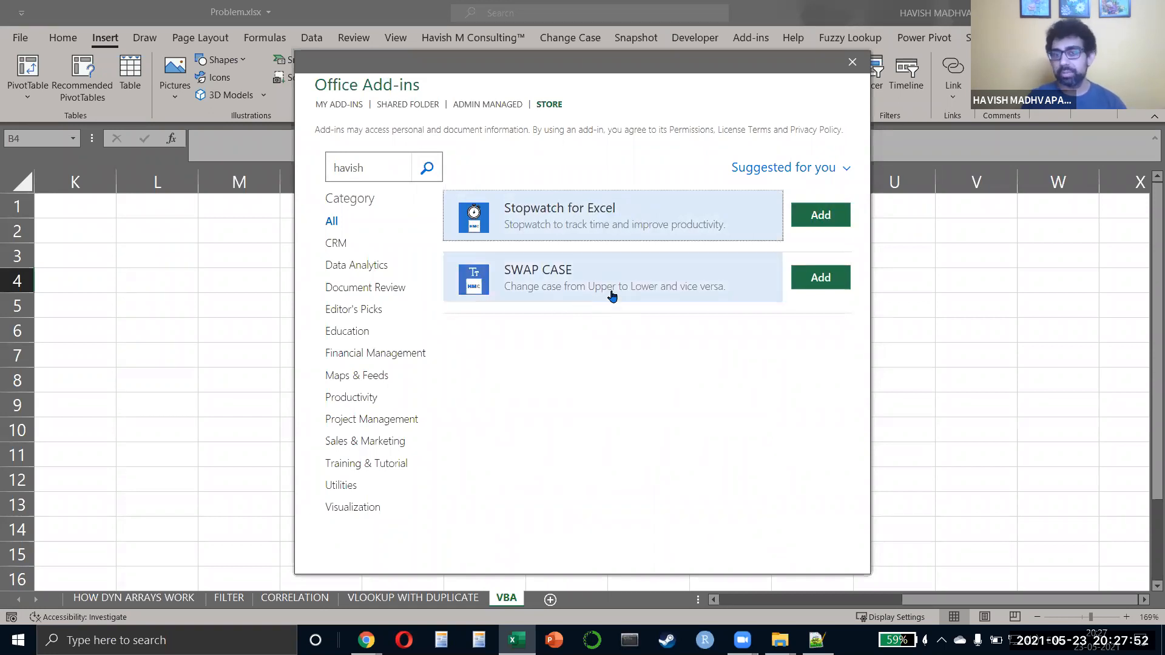
Step: Add the Stopwatch for Excel add-in to the sheet and start its timer
click(813, 217)
click(723, 322)
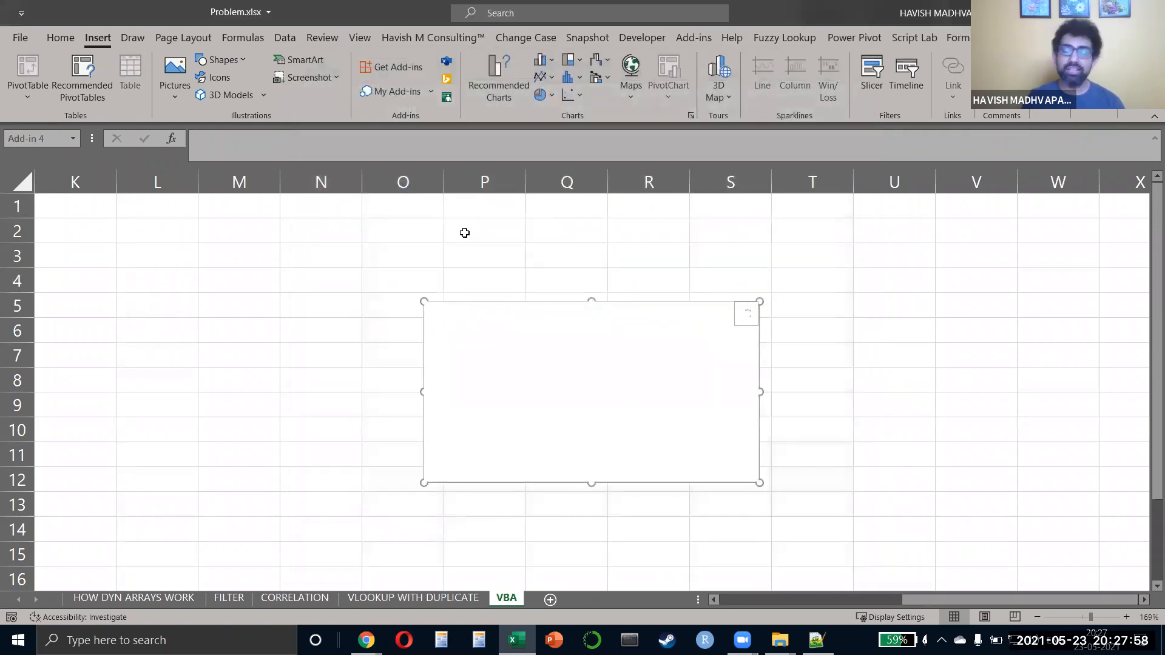
click(275, 254)
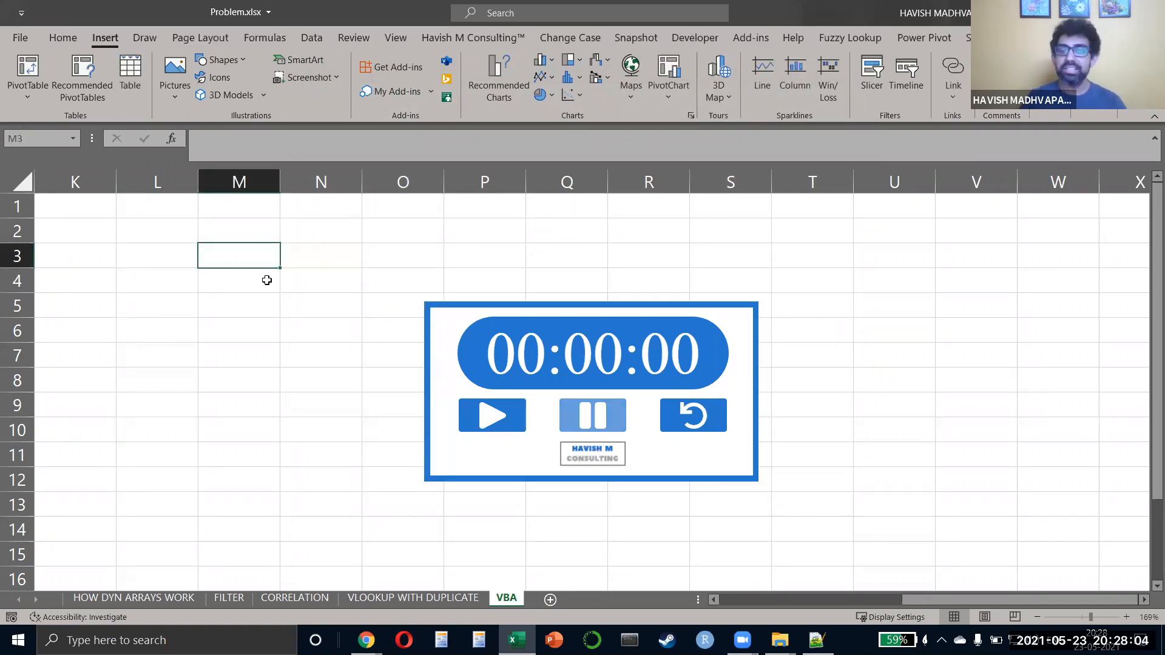
click(492, 417)
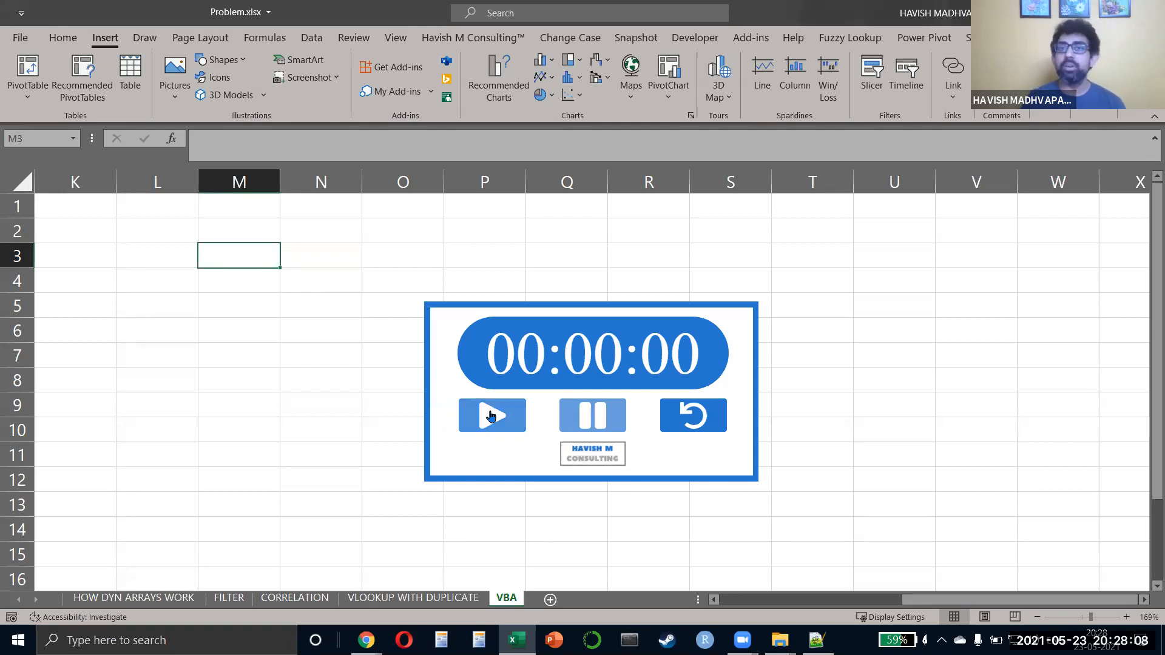
click(492, 417)
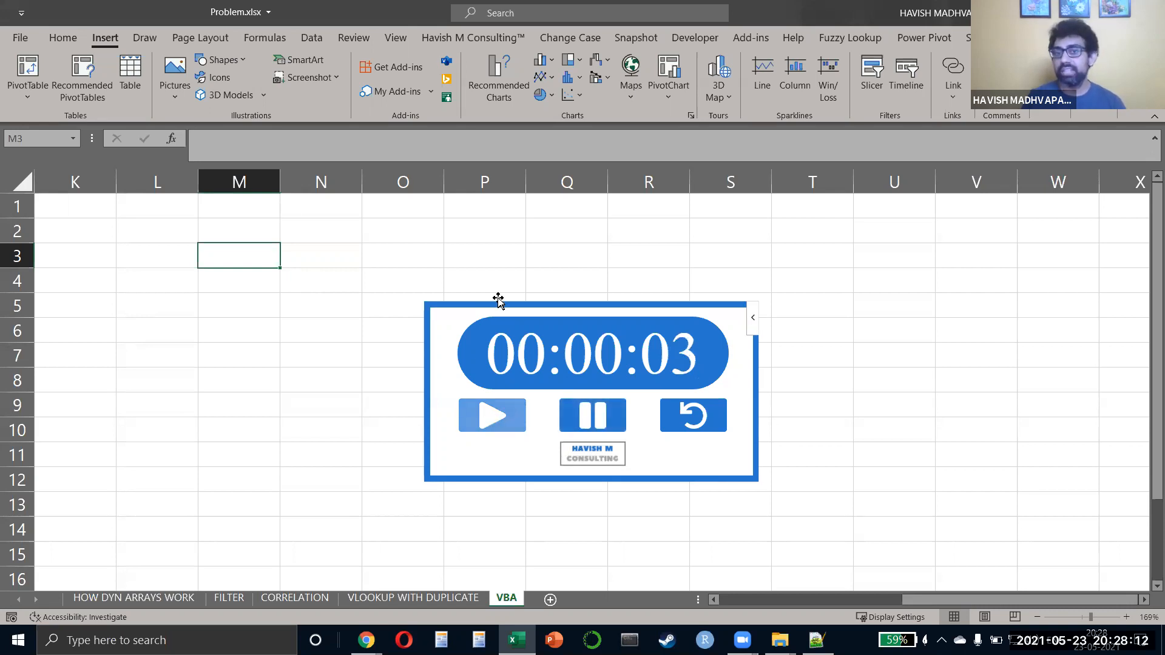
Step: Move the stopwatch so its upper corner sits around cell Q3, and narrow it to end within column T
drag(497, 297, 643, 244)
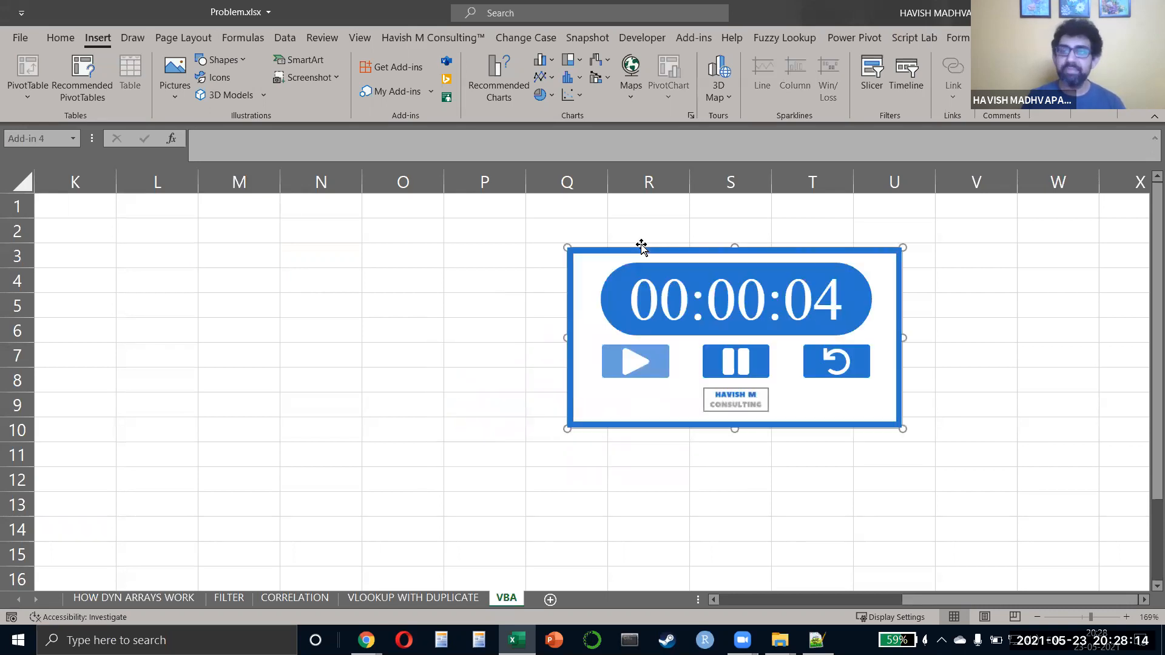
drag(903, 338, 824, 333)
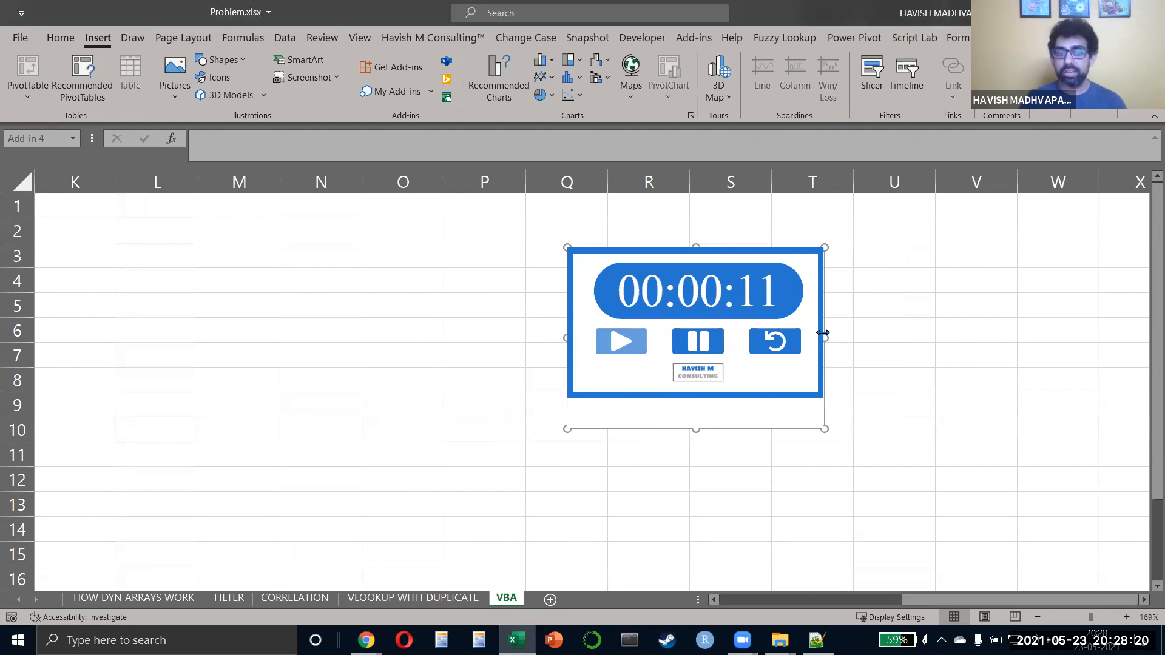
key(super)
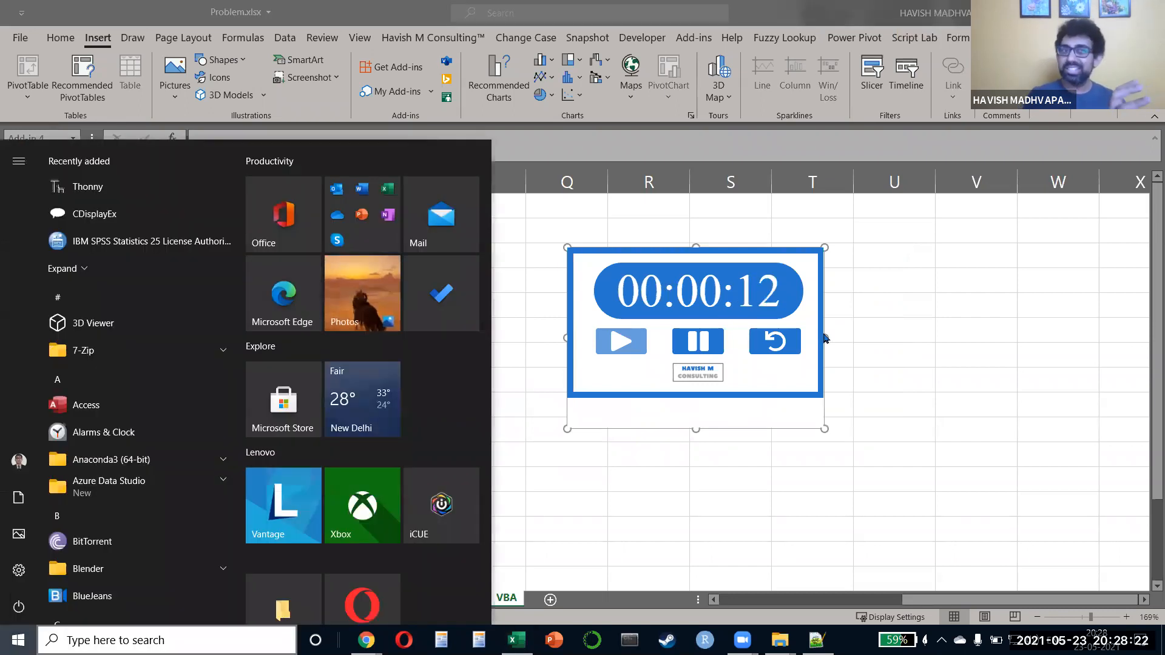
key(super)
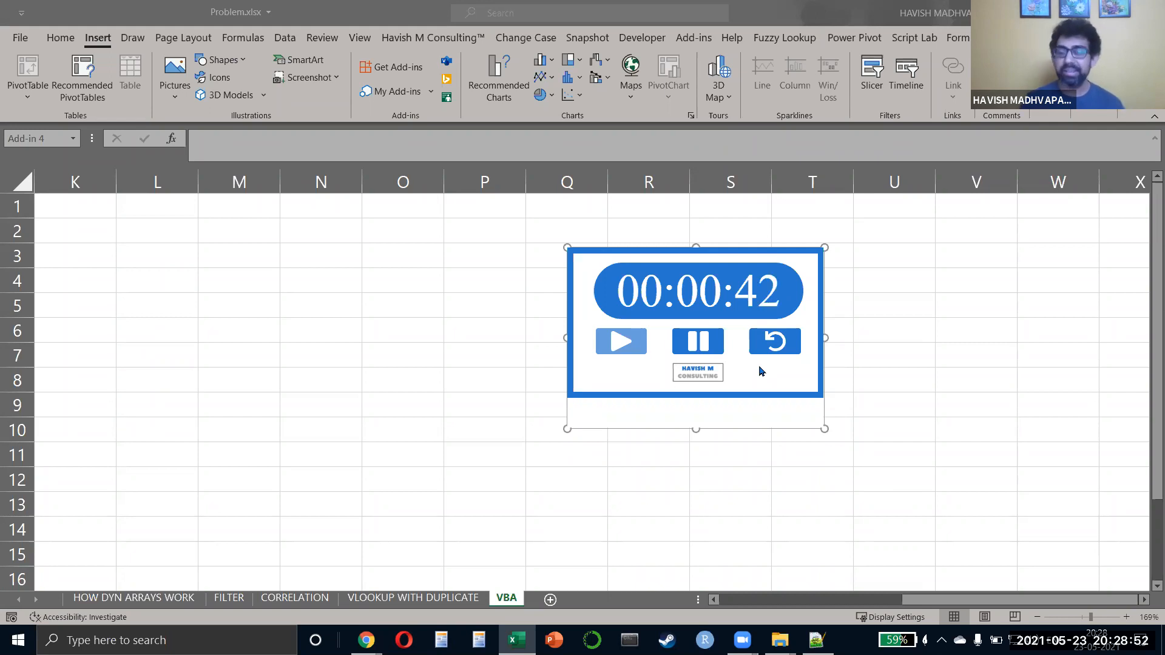
Step: Switch to Google Chrome and examine the Excel userform image results from the start of the page
key(alt+Tab)
key(alt+Tab)
key(alt+Tab)
key(alt+Tab)
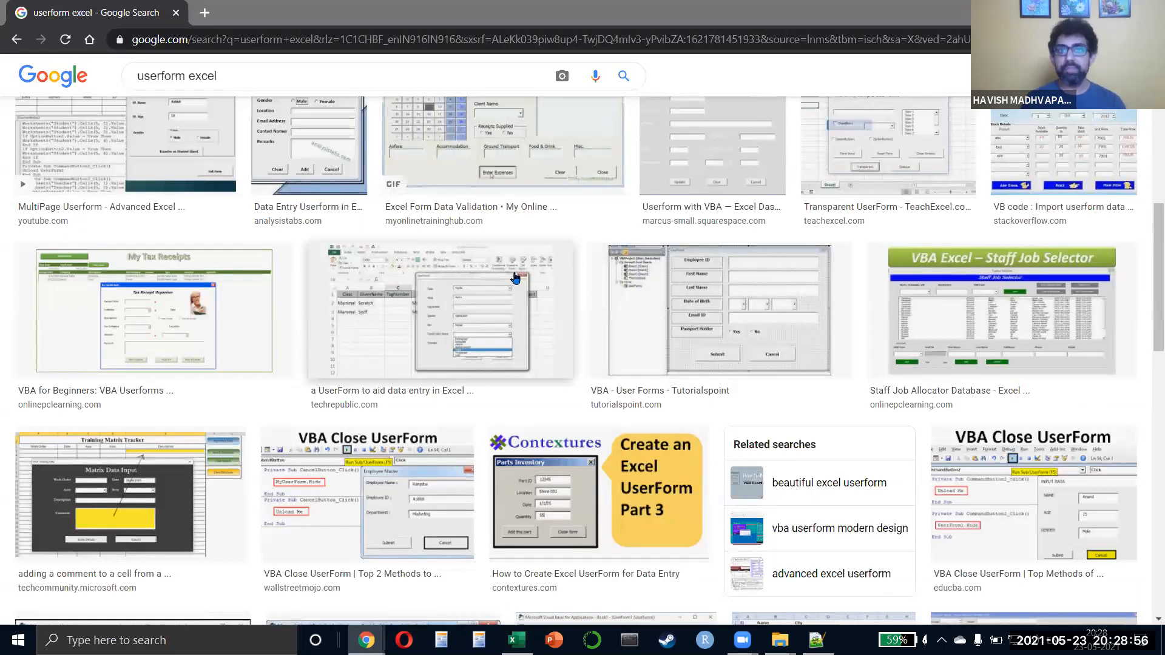
scroll(515, 278, up, 6)
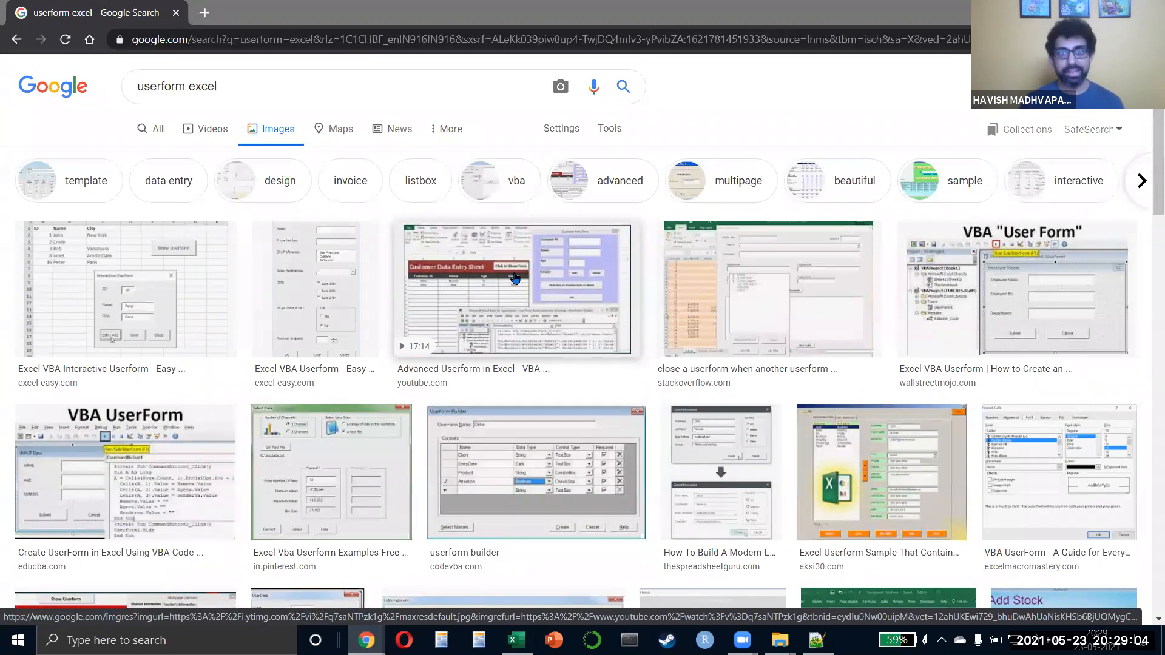
Step: Search the computer's installed apps for Visual Studio and Visual Studio Code, and close the search
key(super)
text(vis)
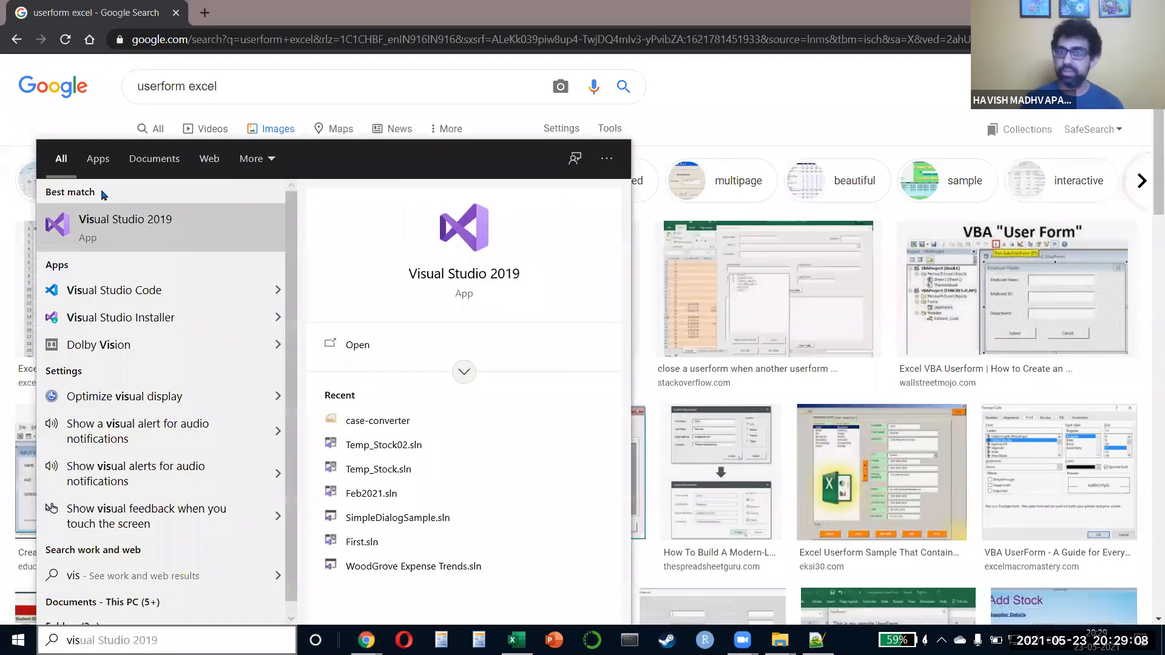
key(BackSpace)
key(BackSpace)
key(BackSpace)
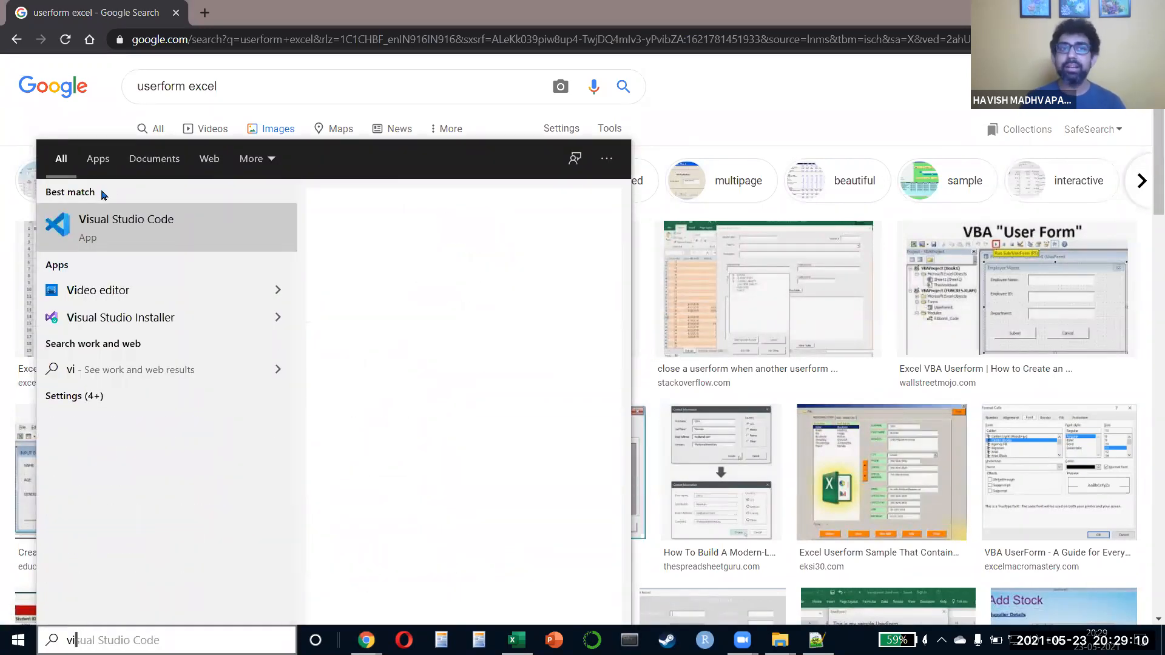
text(code)
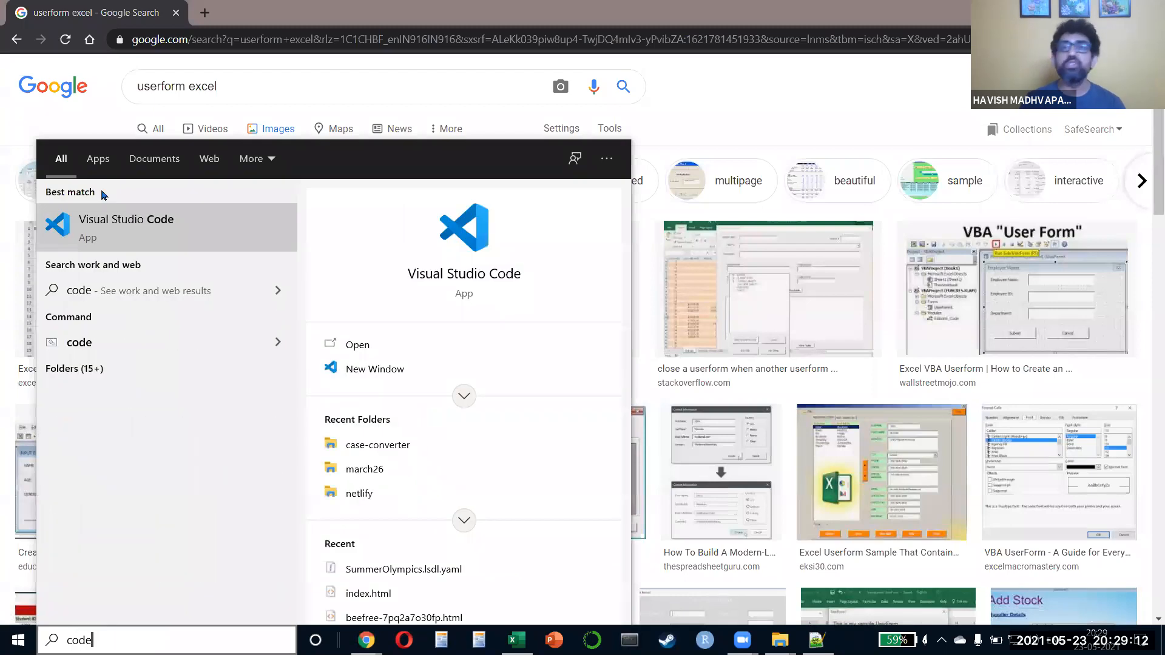
key(Escape)
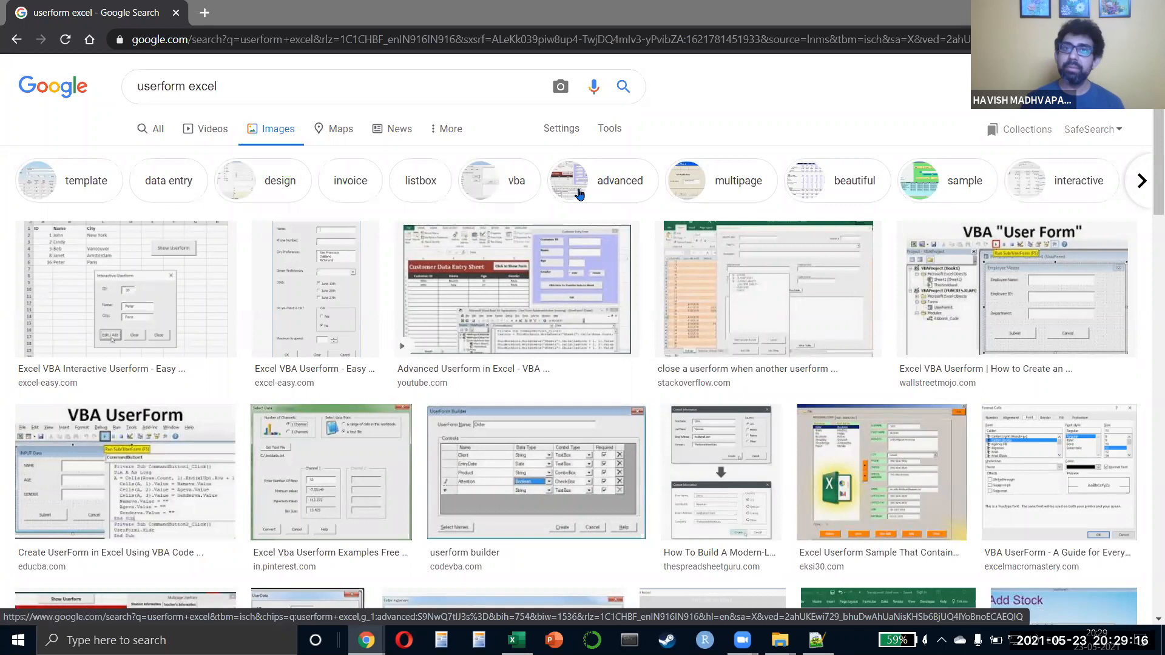
Step: Load the Google home page at google.co.in in the current browser tab
click(379, 38)
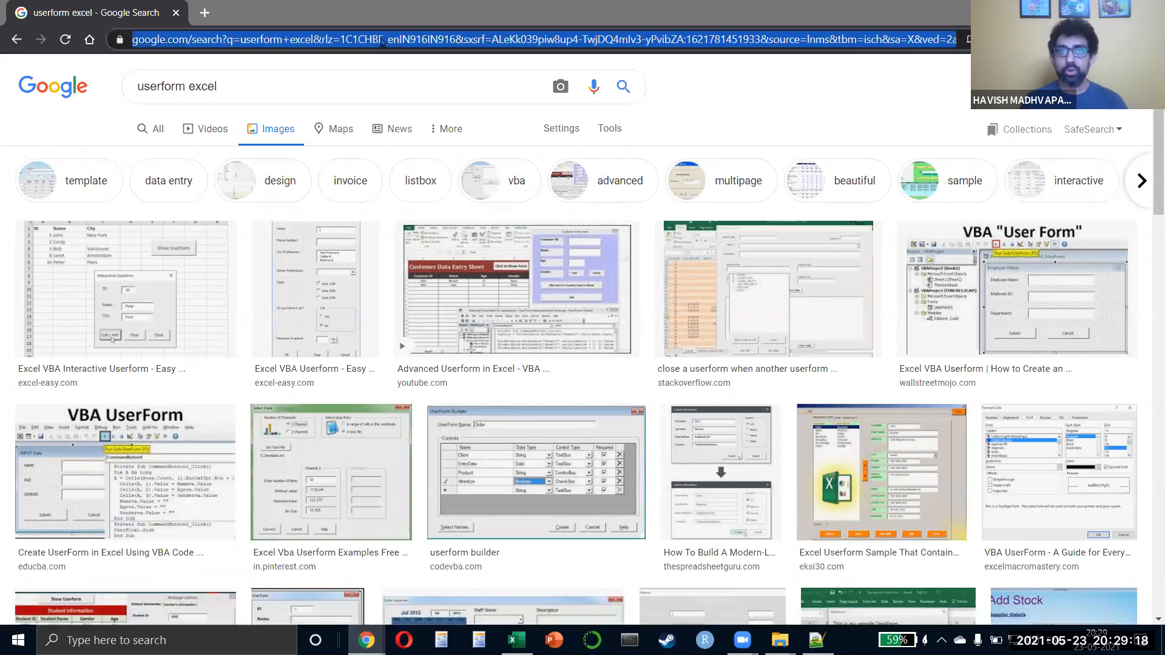
text(google.co.in/webhp?ie=UTF-8&rct=j)
key(Return)
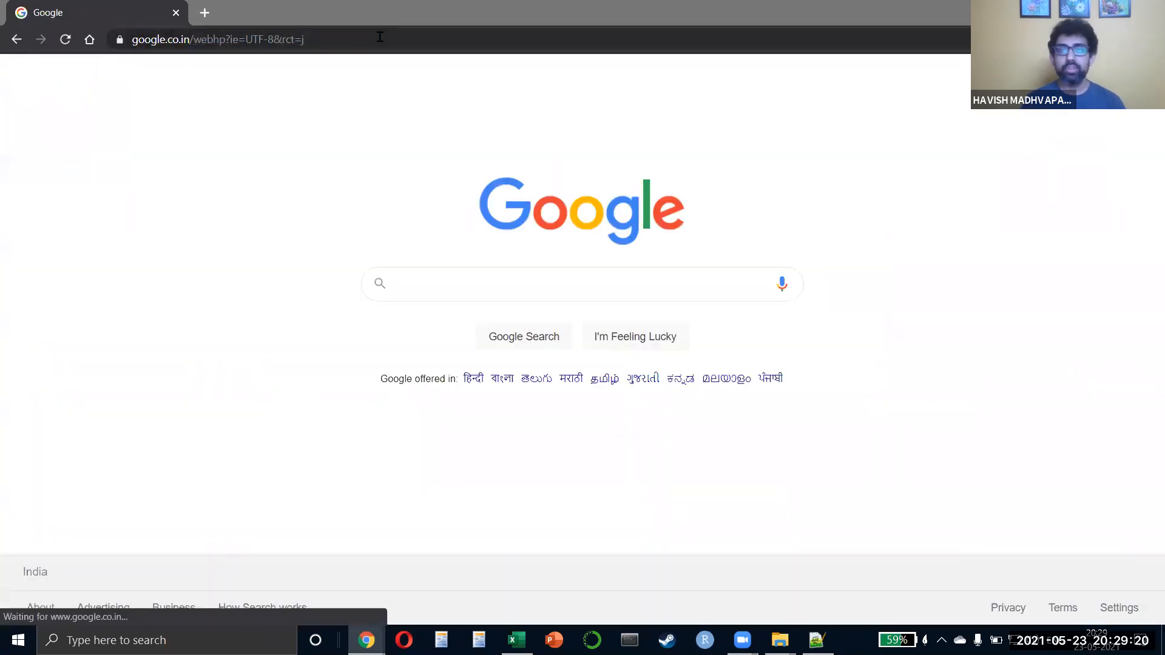
Step: Inspect the Google Search button and examine its input element and styles in the developer tools
right_click(522, 339)
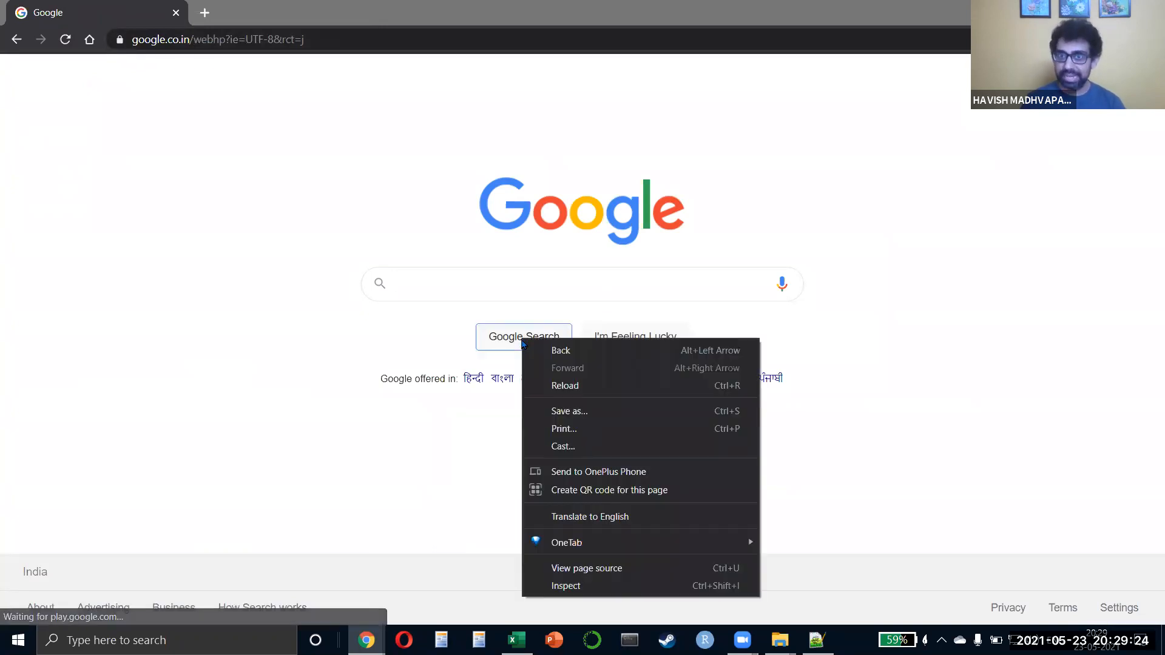
click(580, 586)
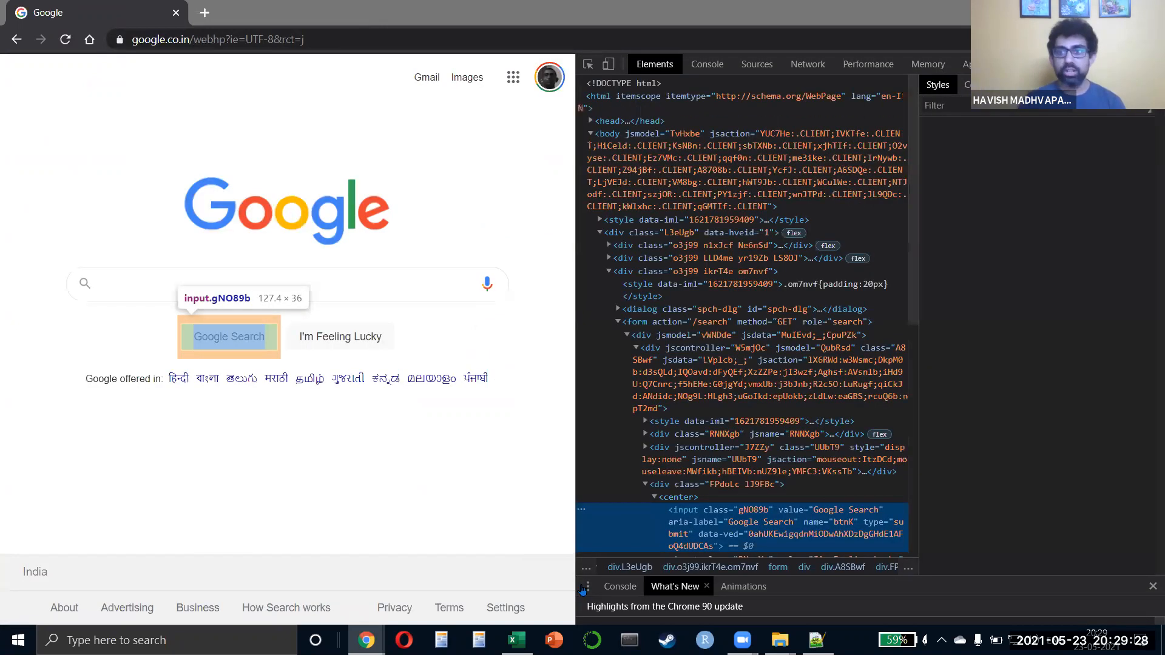
right_click(241, 339)
click(344, 587)
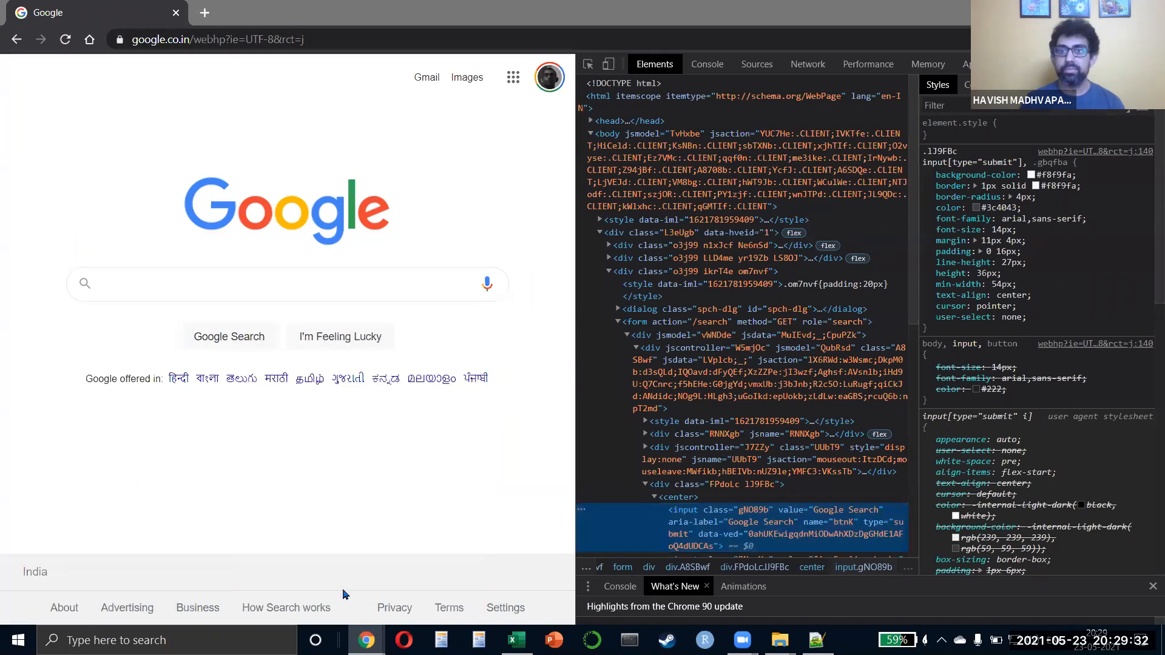
scroll(799, 312, down, 1)
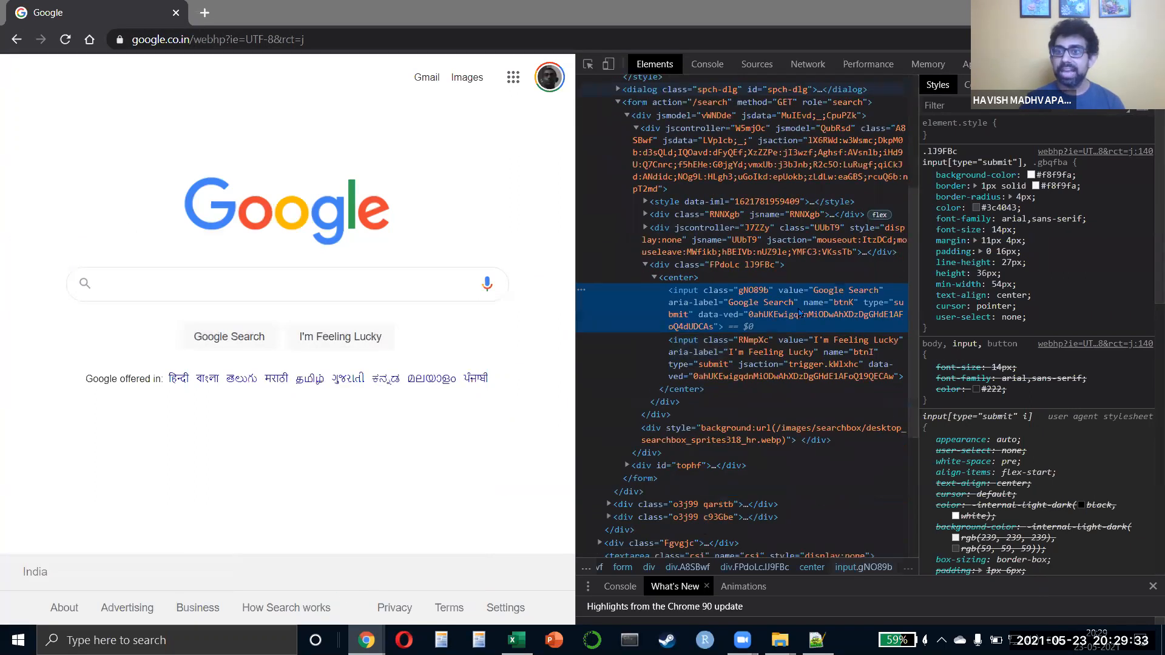
Step: Replace "Google" with the presenter's capitalised first name in the aria-label attribute of the Google Search button's input element
double_click(746, 307)
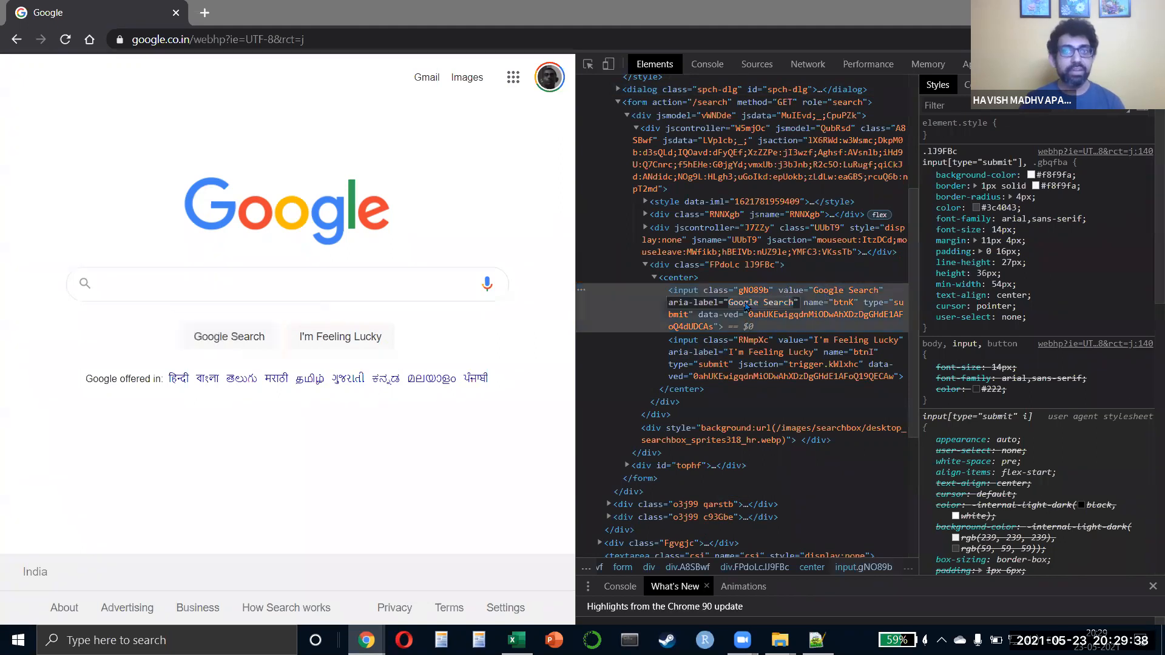
double_click(746, 306)
text(havish)
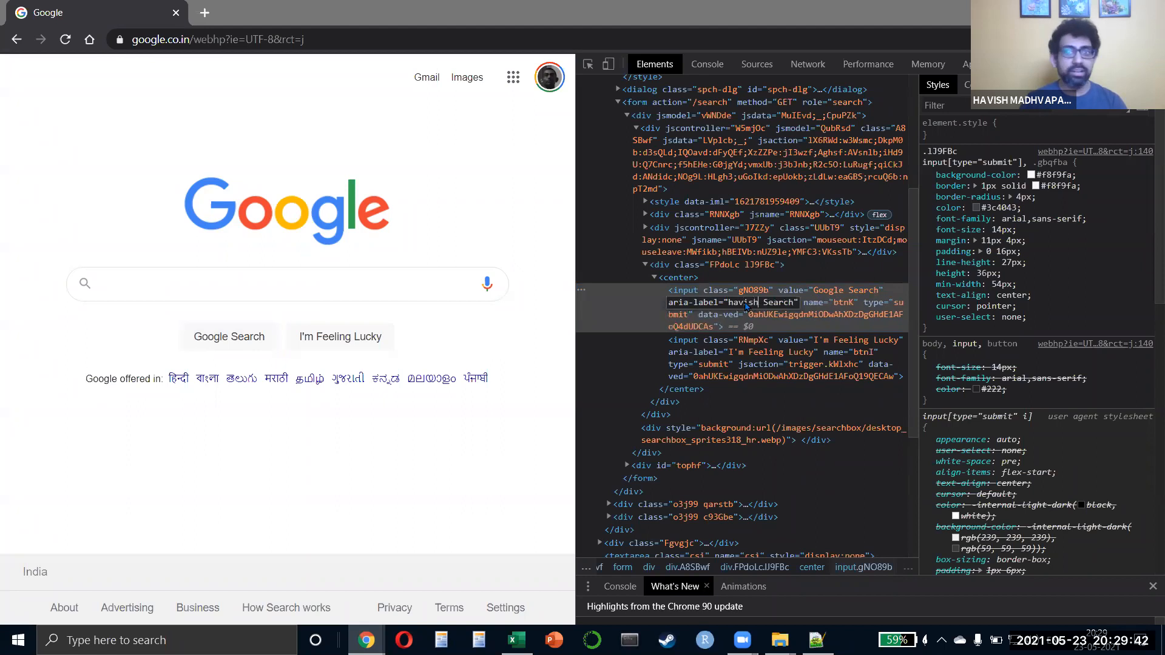
key(ctrl+shift+Left)
key(Left)
key(Delete)
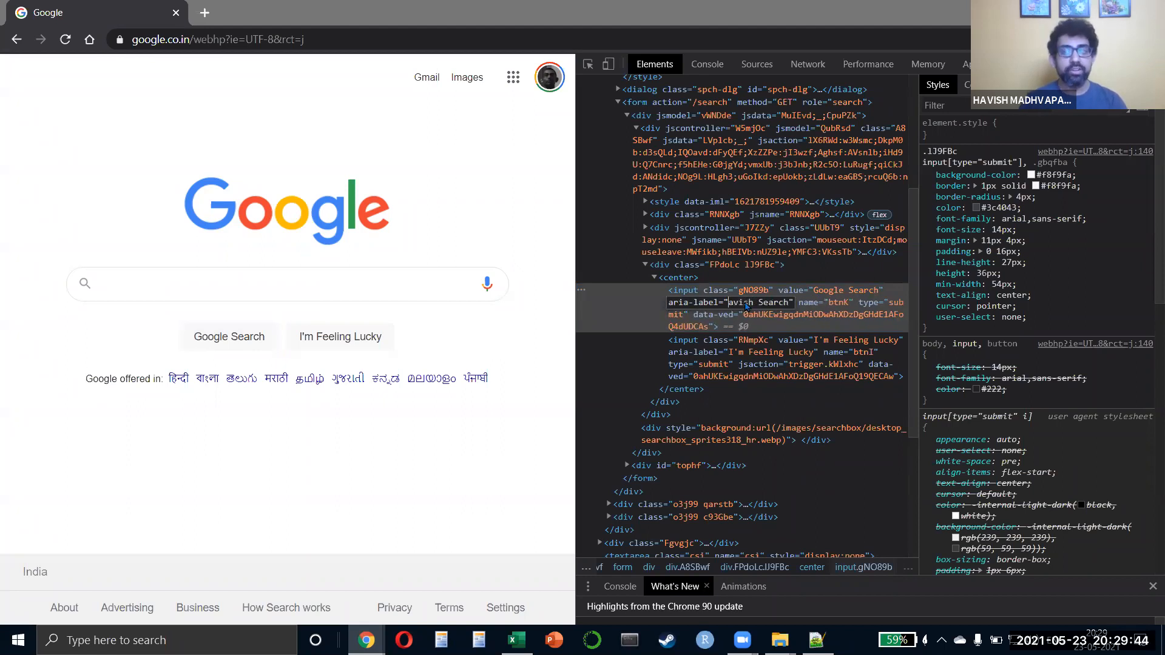
text(H)
key(Return)
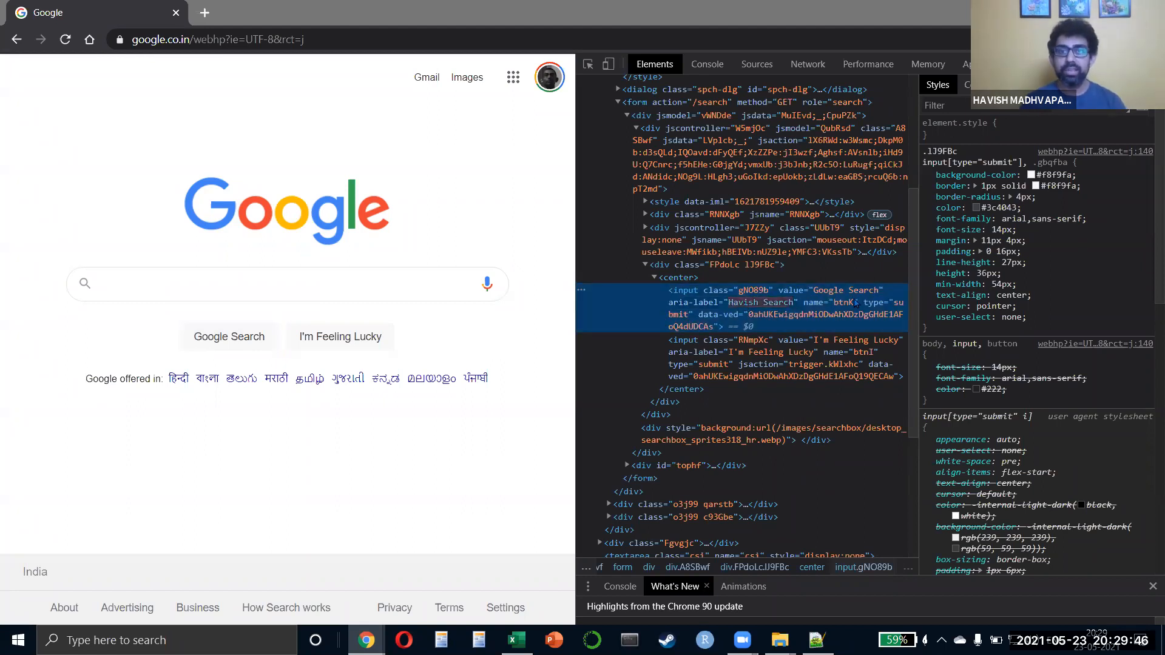
Step: Replace "Google" with the presenter's first name in the value attribute of the same search button element
double_click(867, 293)
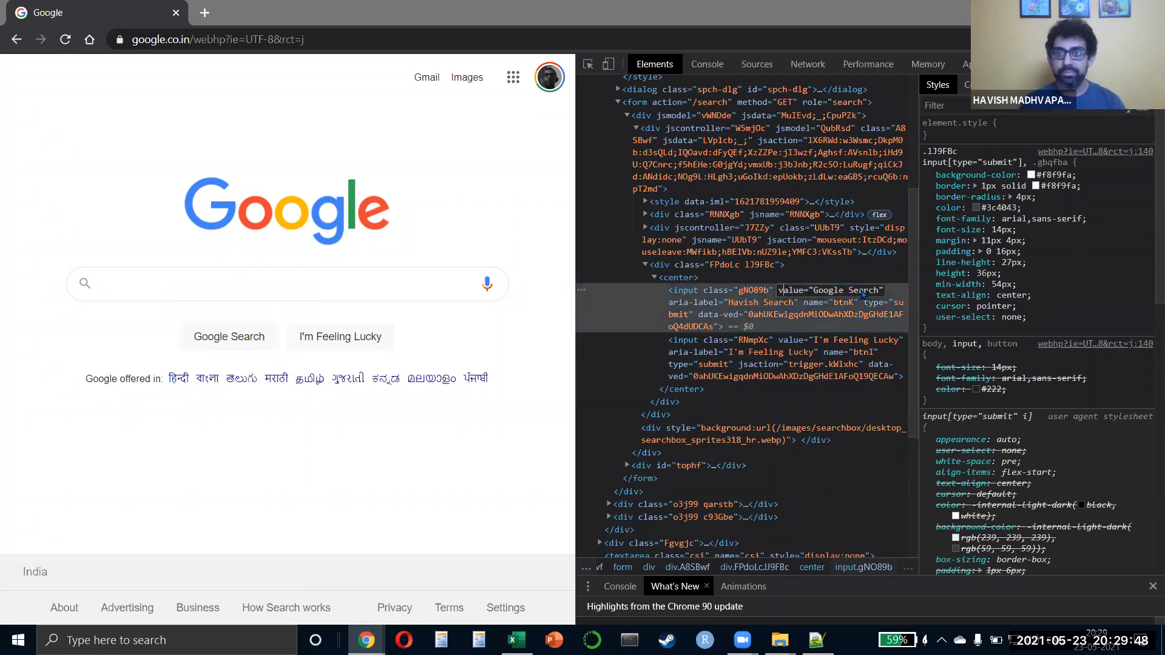
key(Delete)
text(H)
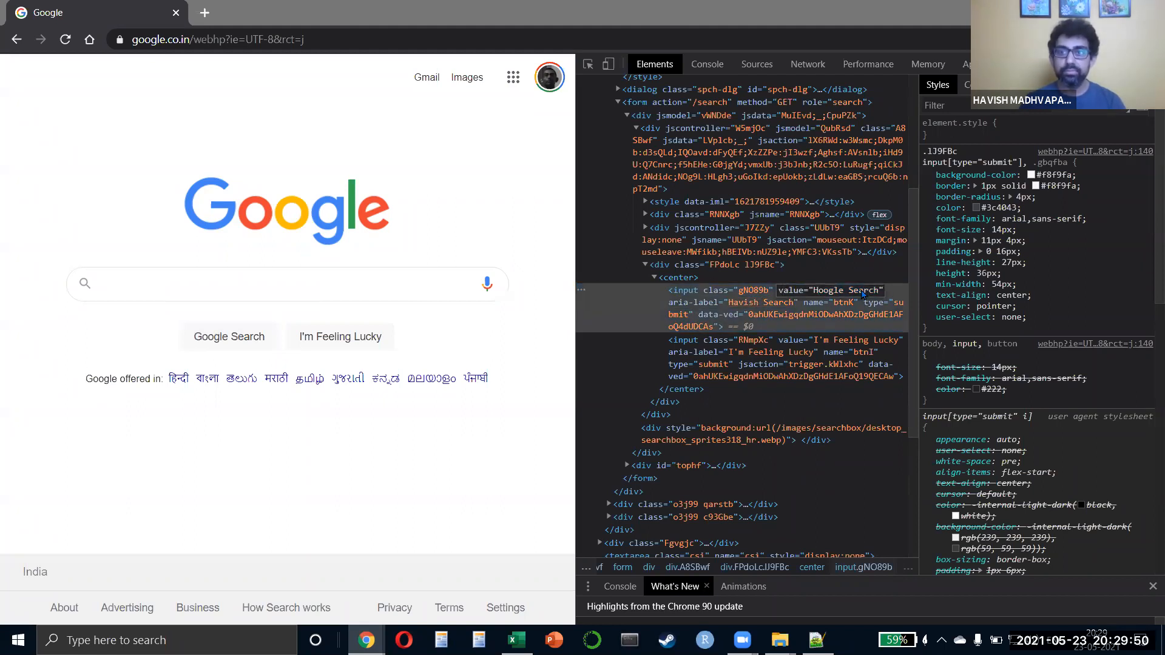
key(Delete)
key(Delete)
key(Delete)
key(Delete)
key(Delete)
text(avish)
key(Return)
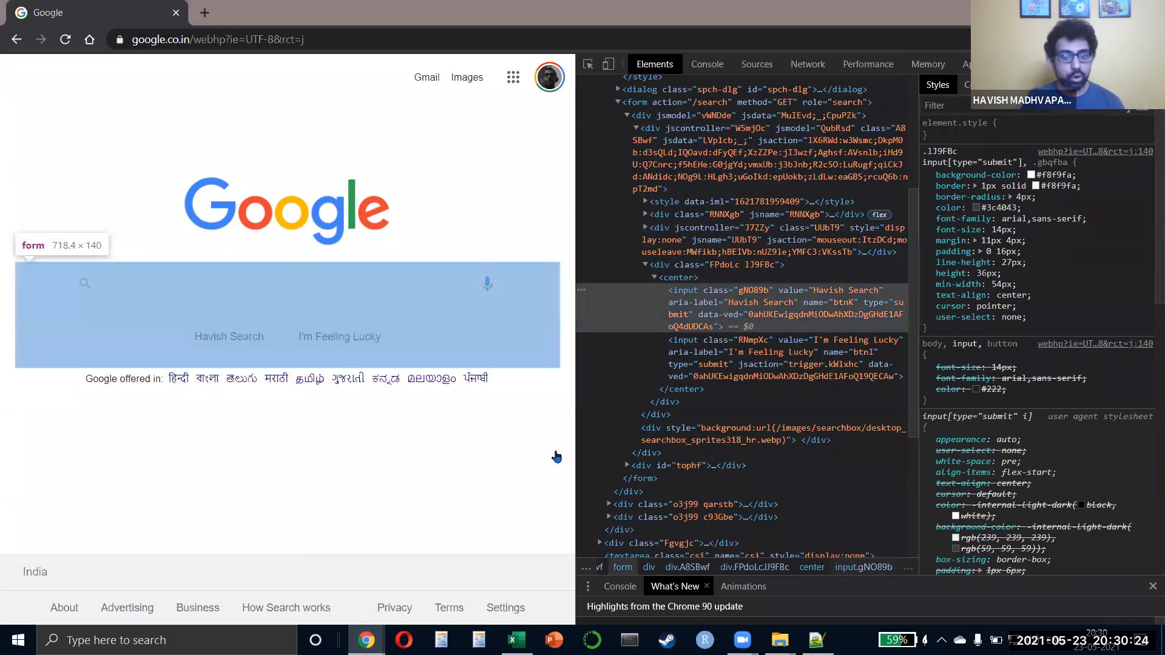
Step: Show an enlarged developer tools console and evaluate 1 + 1 in it
click(623, 588)
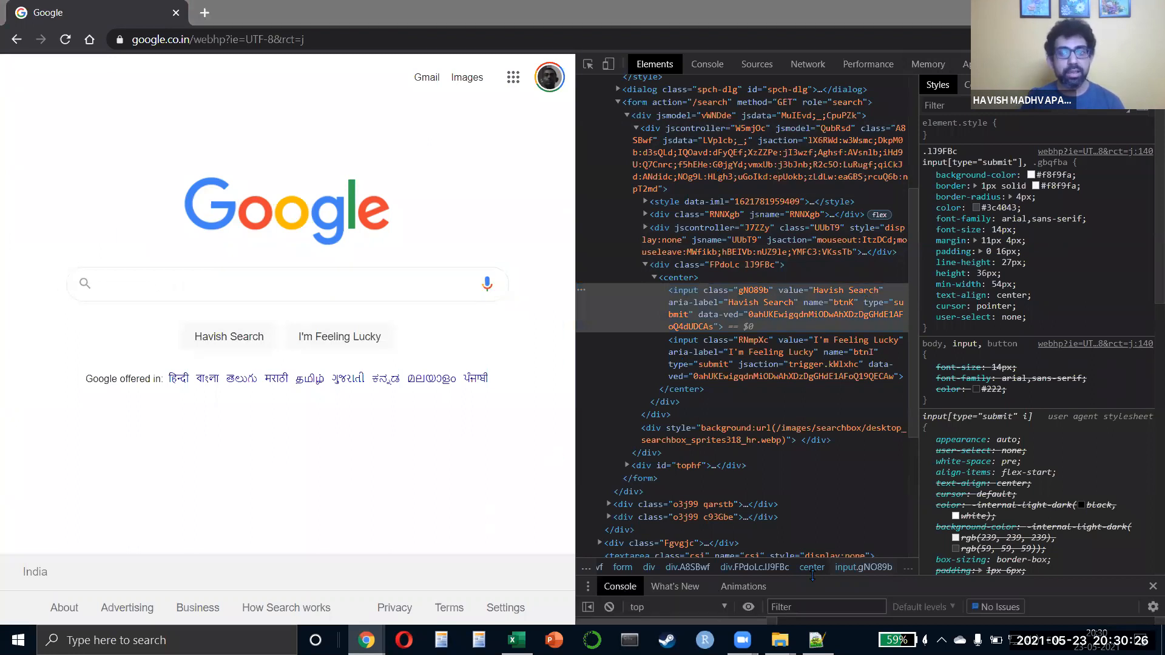
drag(813, 575, 818, 403)
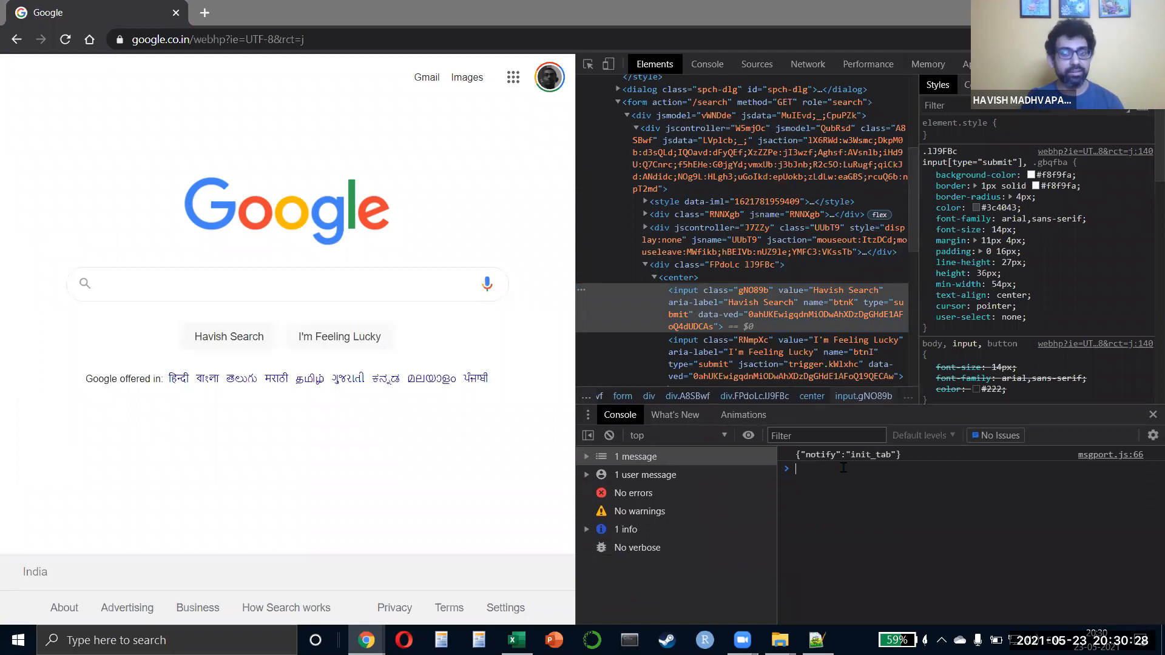
text(1 +)
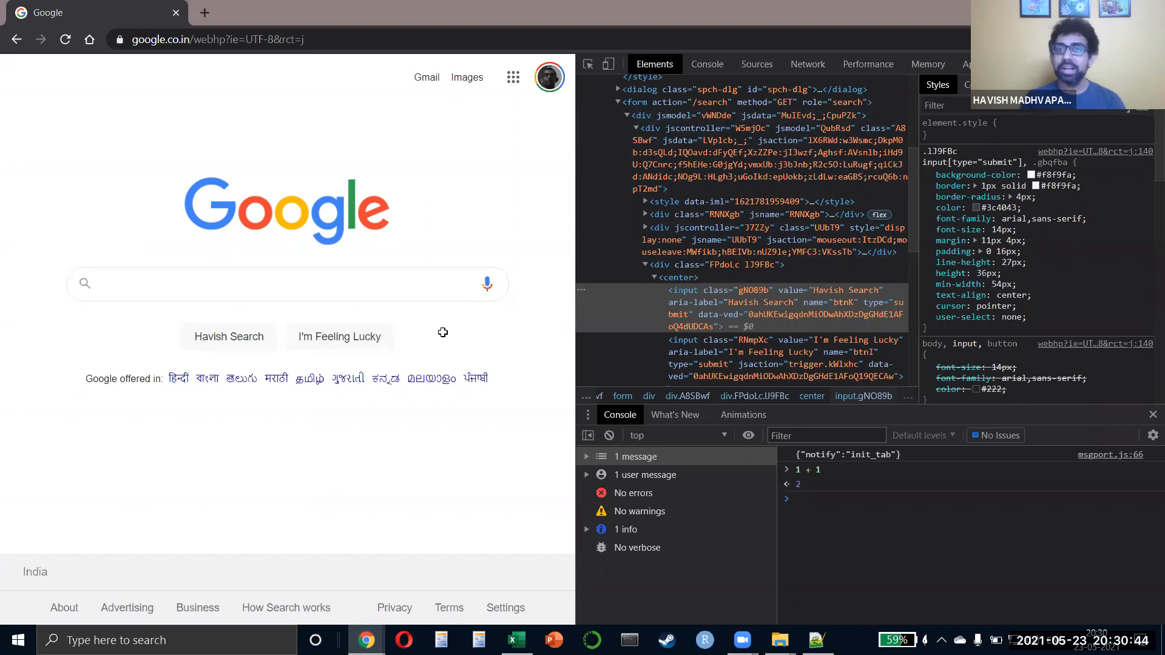
Step: Switch back to Excel, inspect the stopwatch add-in's HTML beside the sheet in a smaller developer tools window, and close it
key(alt+Tab)
key(alt+Tab)
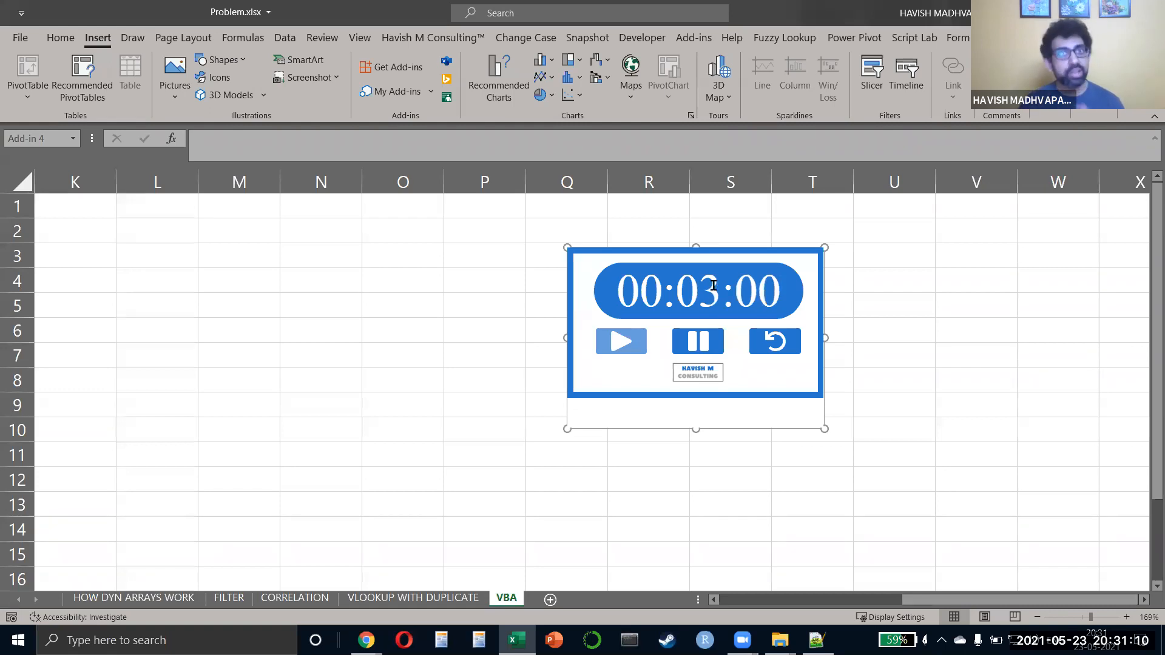
right_click(713, 285)
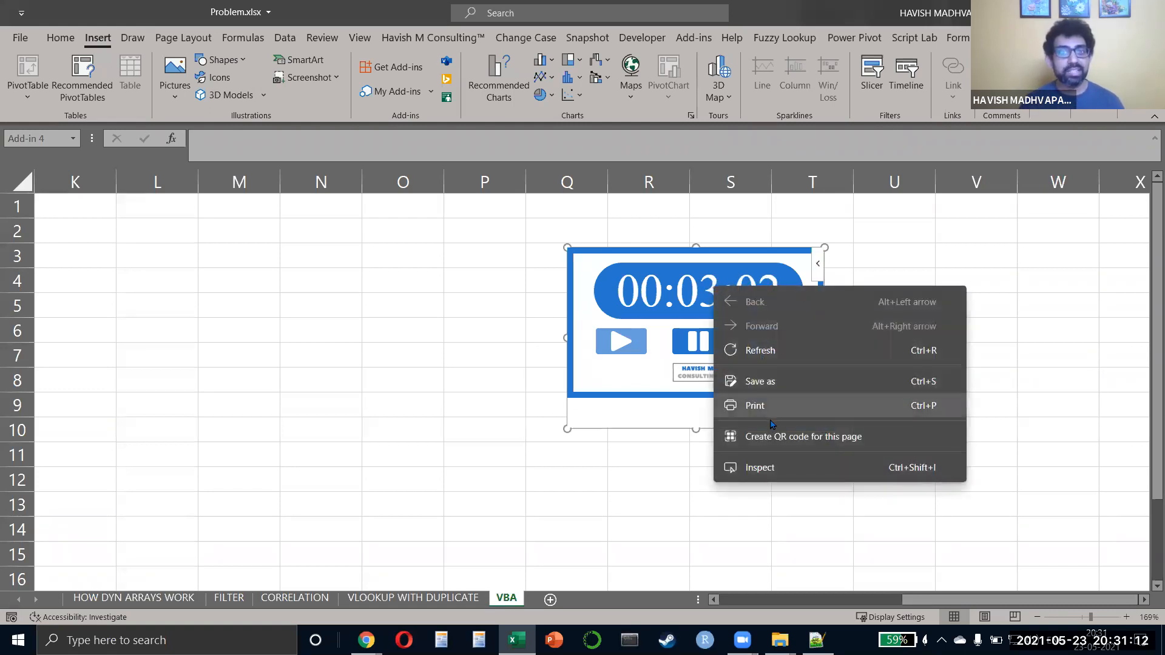
click(763, 468)
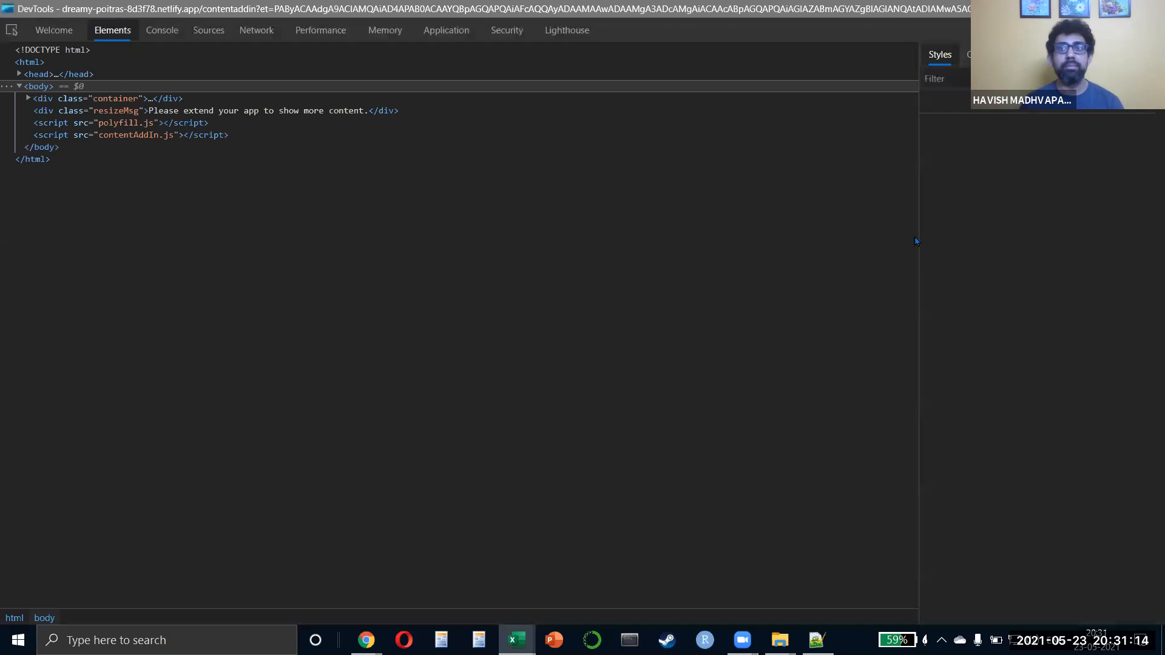
drag(509, 9, 358, 109)
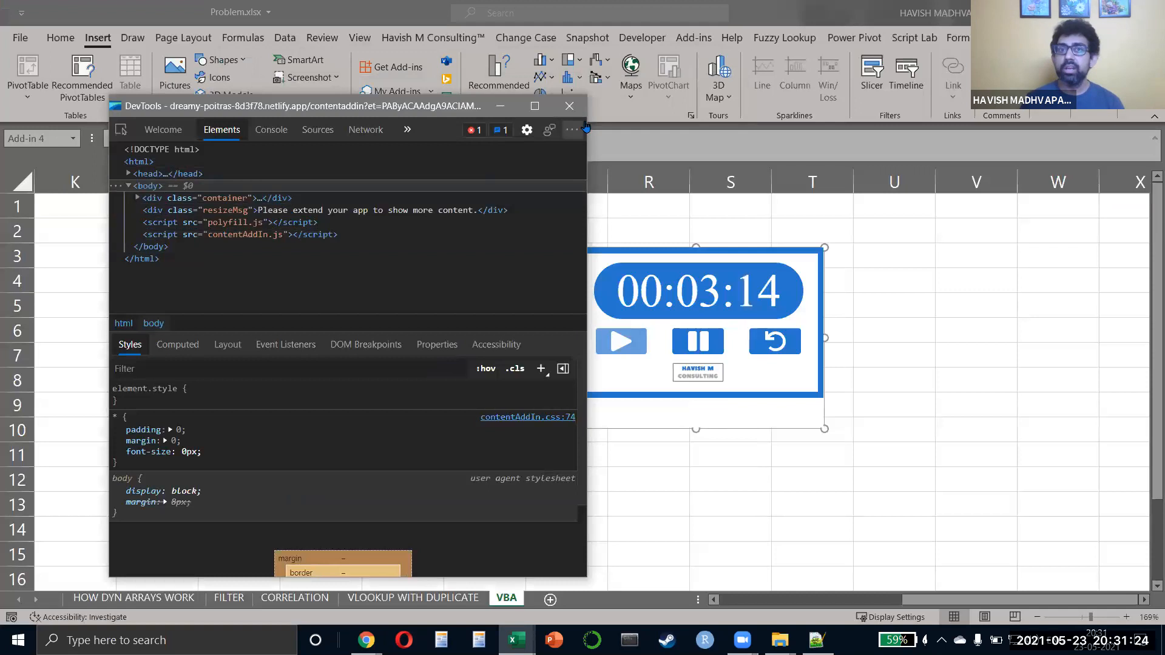
click(571, 108)
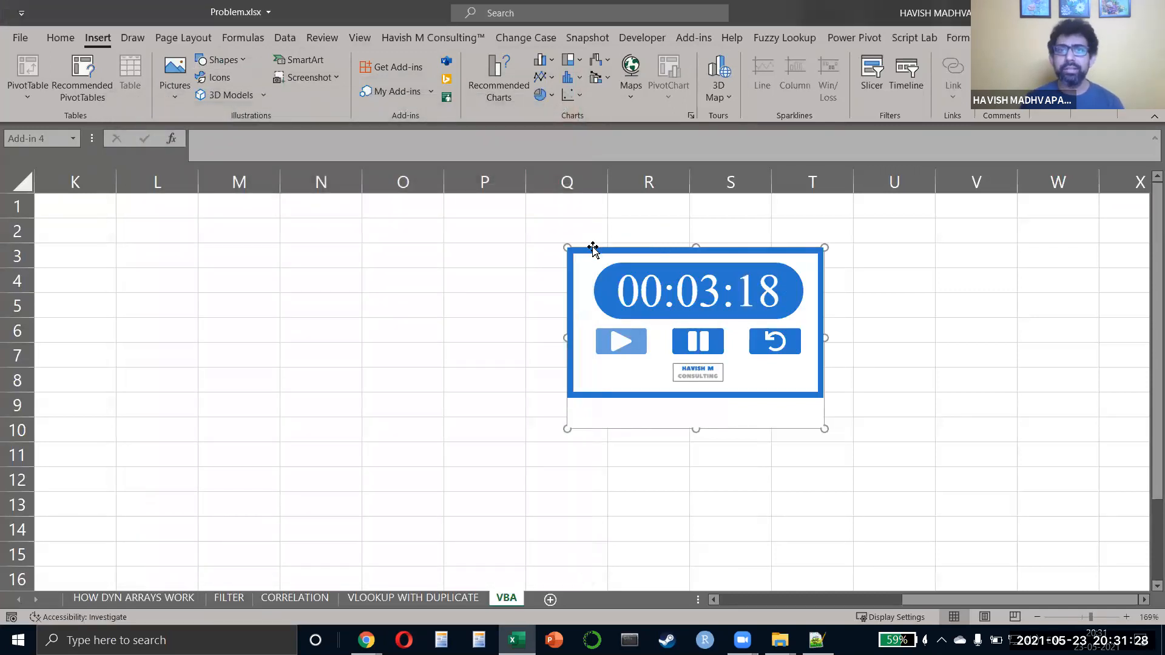
Step: Delete the stopwatch add-in from the VBA sheet and insert the People Graph add-in in its place
key(Delete)
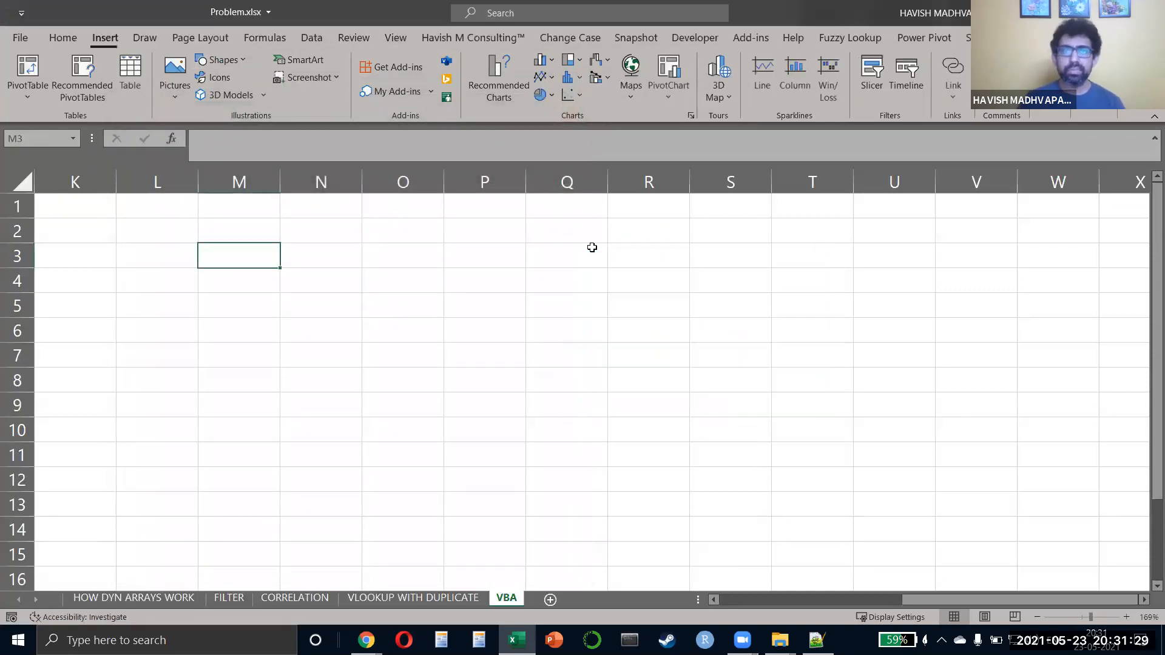
click(401, 68)
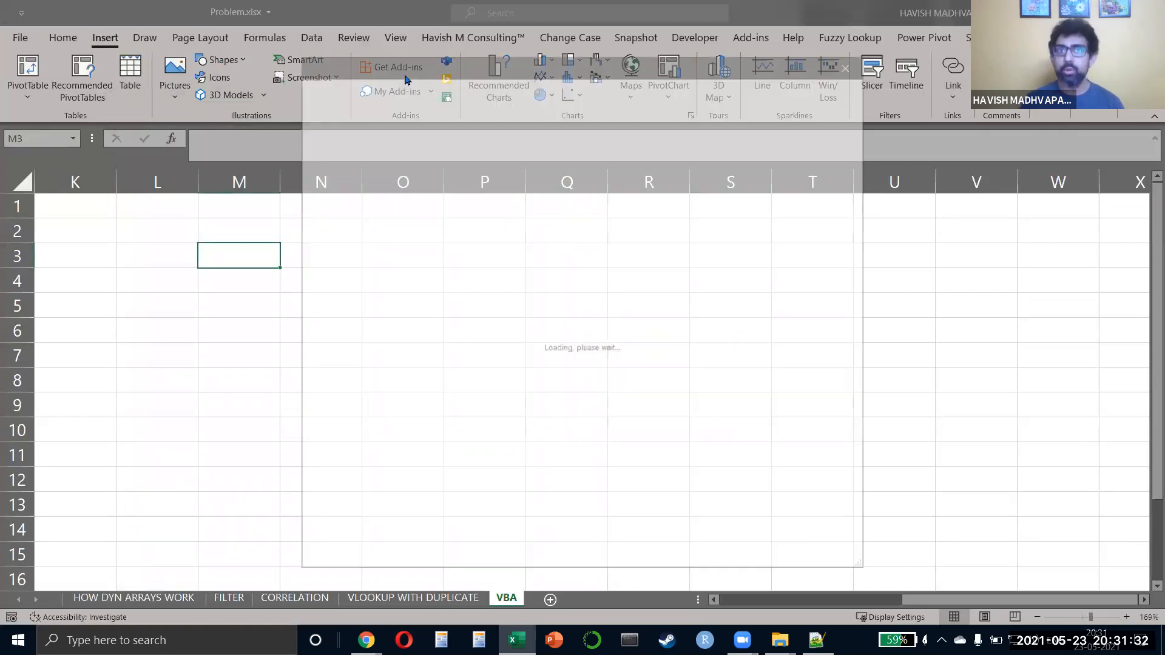
click(338, 106)
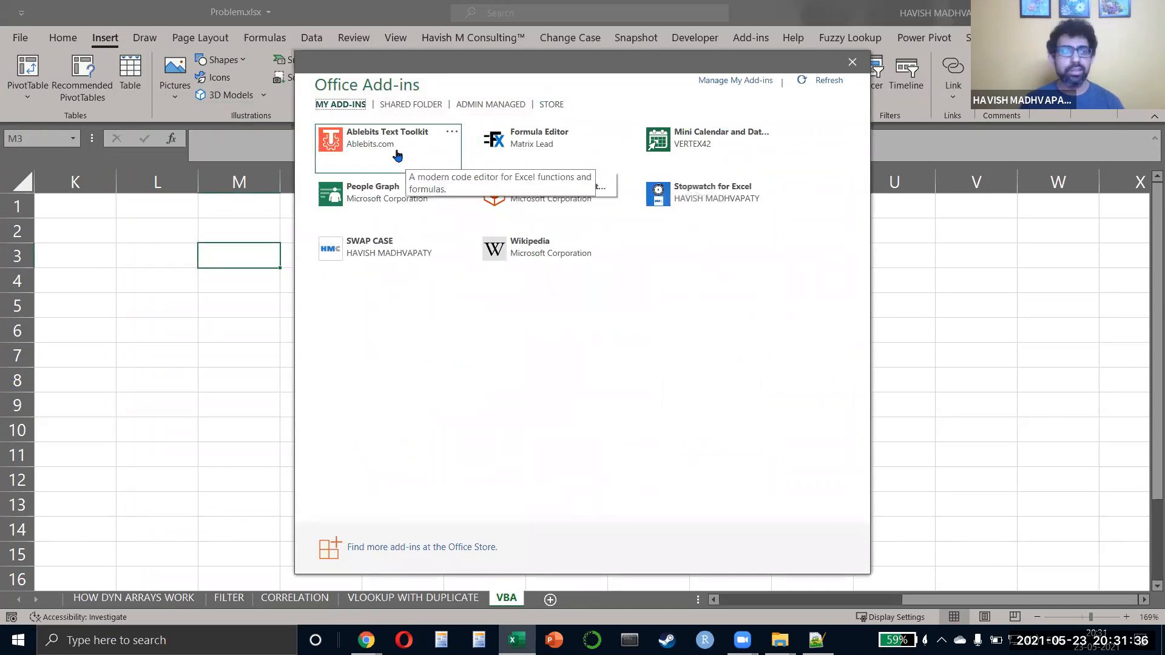
click(378, 194)
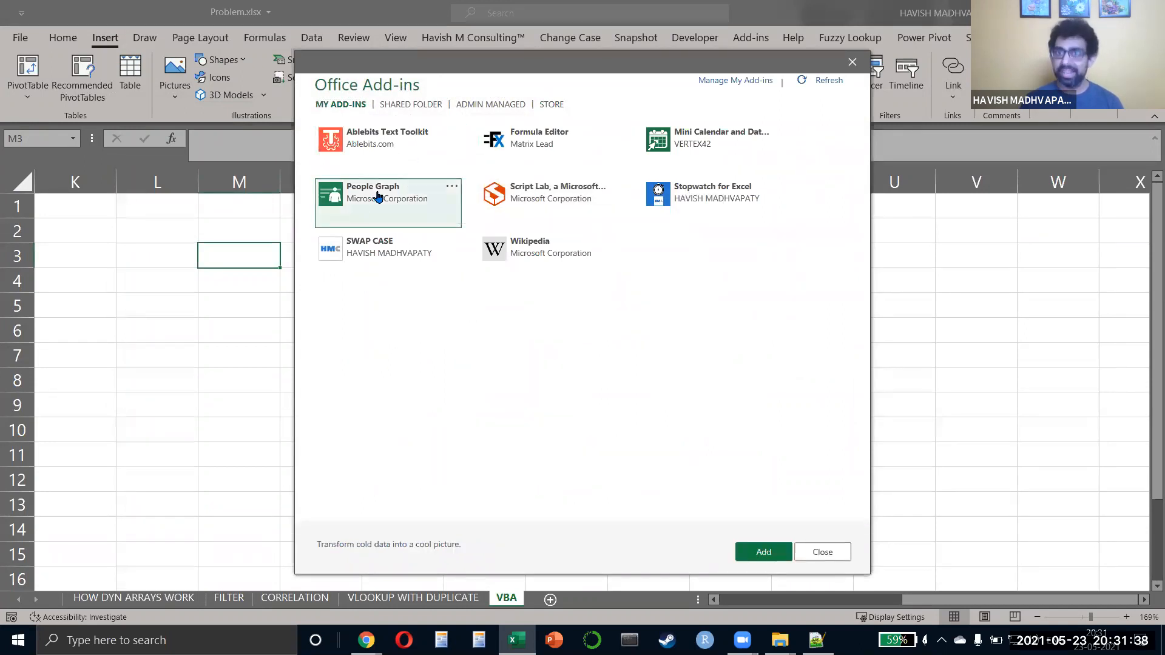
click(744, 553)
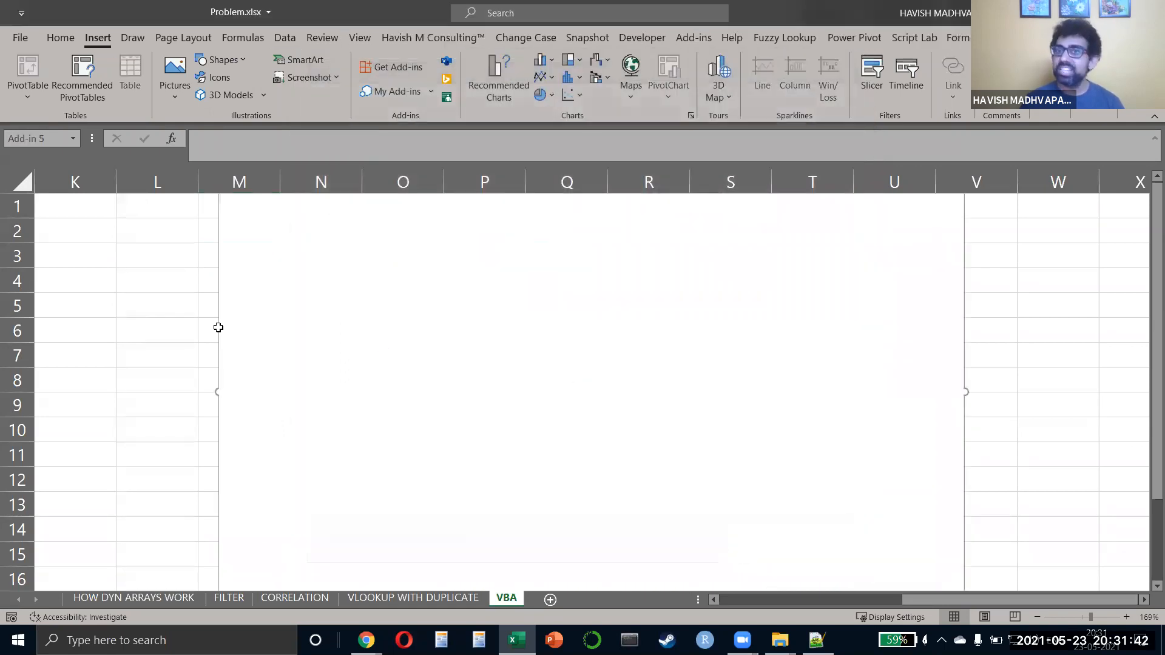
click(176, 315)
ctrl+scroll(177, 318, down, 5)
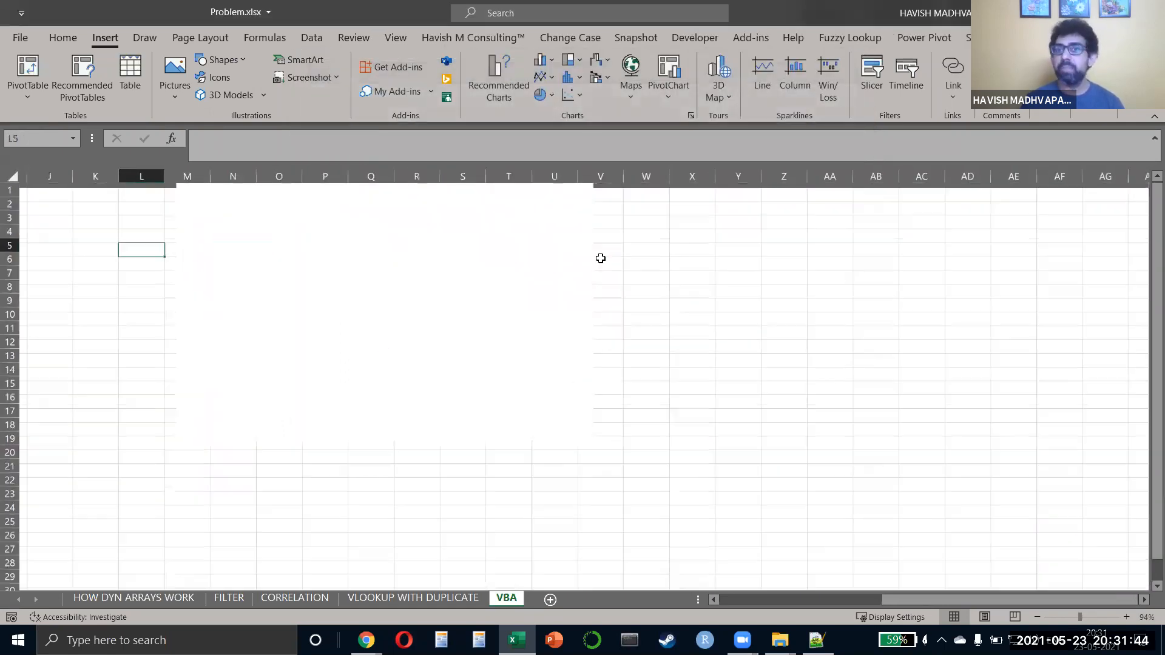
Step: Move the People Graph add-in to about columns O to X, rows 3 to 24, and enter labels H, A and T in AA7:AA9
drag(585, 236, 696, 307)
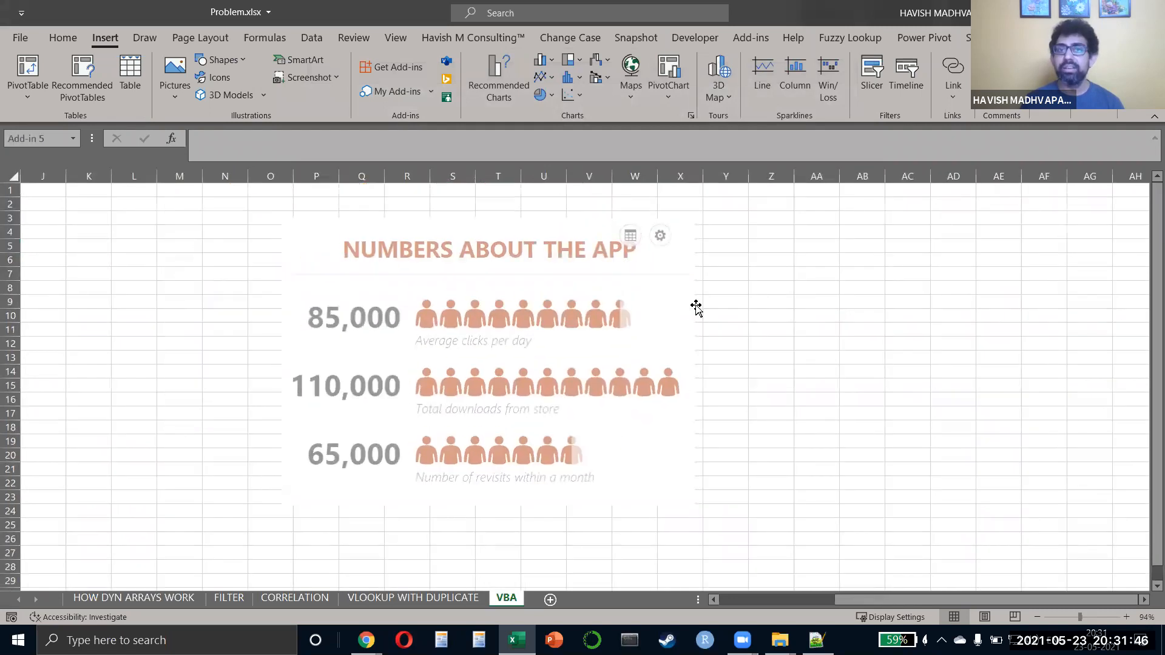
click(812, 275)
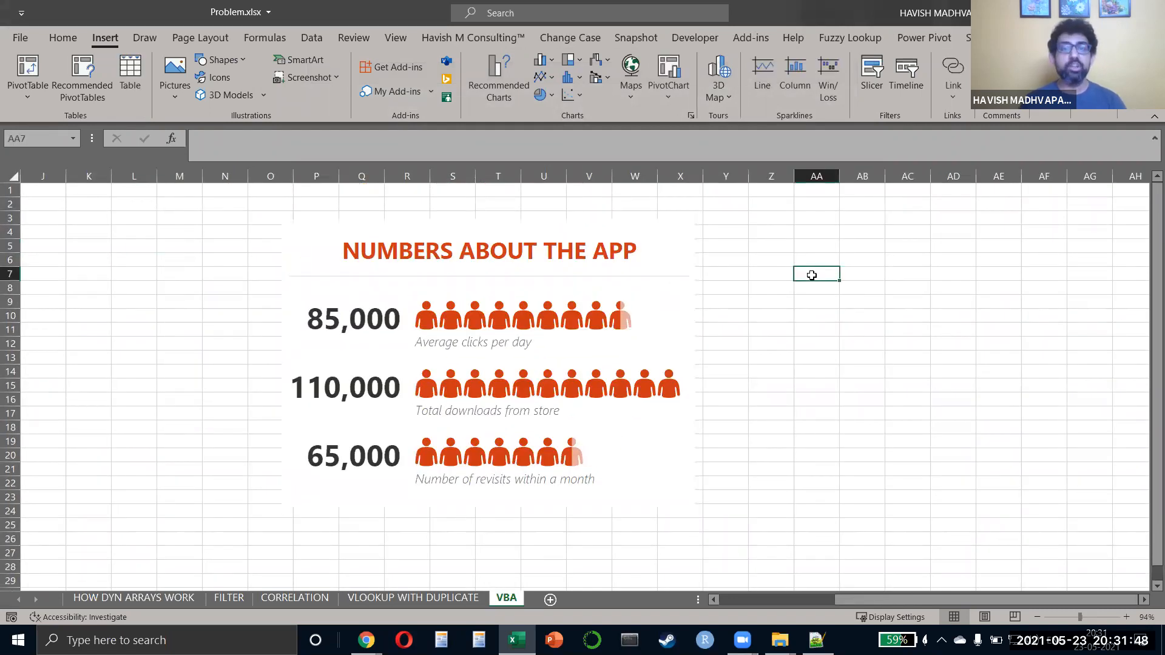
key(Caps_Lock)
text(HA)
key(Tab)
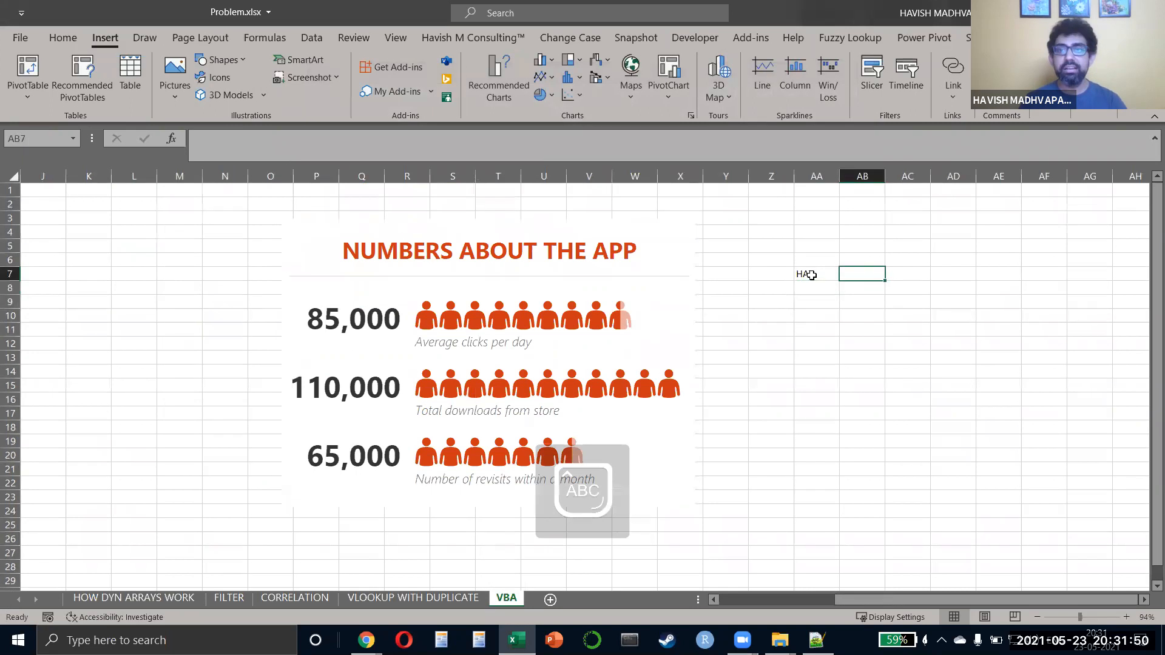
click(812, 275)
text(H)
key(Return)
text(A)
key(Return)
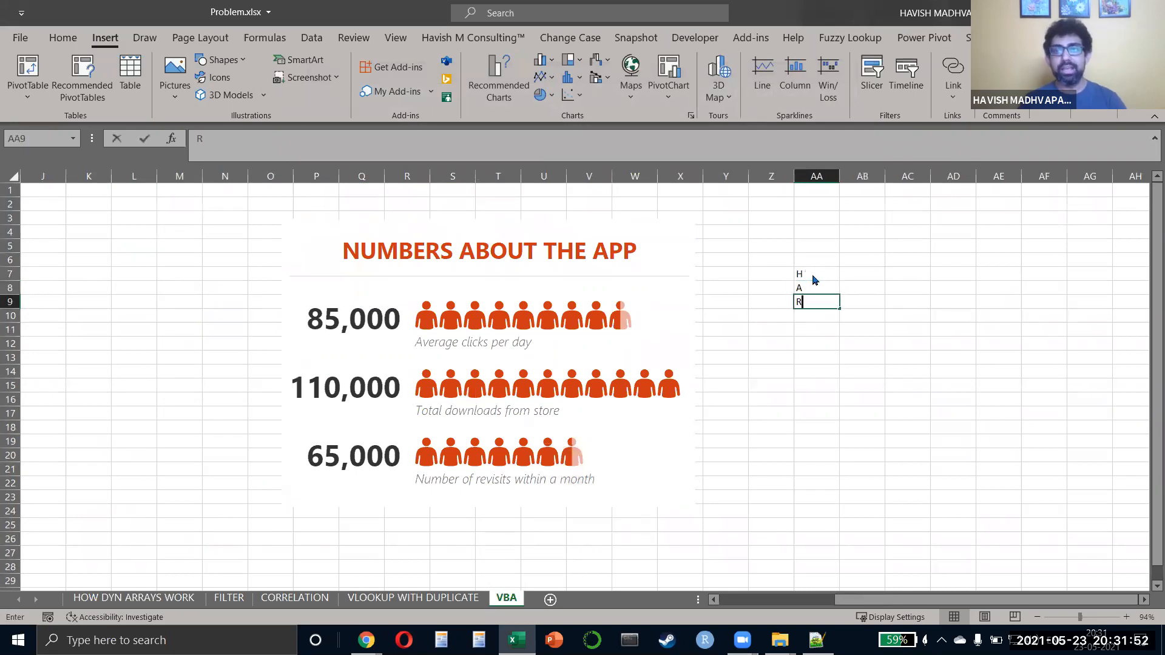
text(T)
Step: Enter the values 10, 30 and 20 beside the labels in cells AB7:AB9
key(Tab)
key(Up)
key(Up)
text(10)
key(Return)
text(30)
key(Return)
text(20)
key(Left)
key(Left)
key(Up)
key(Up)
key(Right)
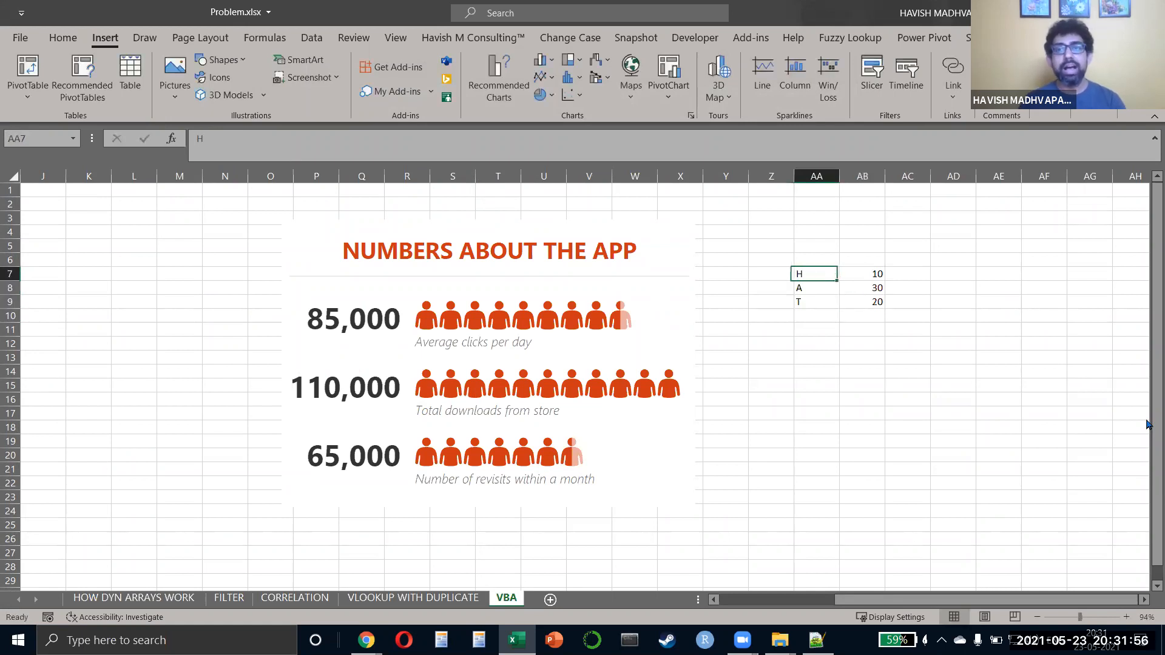
Step: Use the range AA7:AB9 as the data source of the People Graph
key(shift+Right)
key(shift+Down)
key(shift+Down)
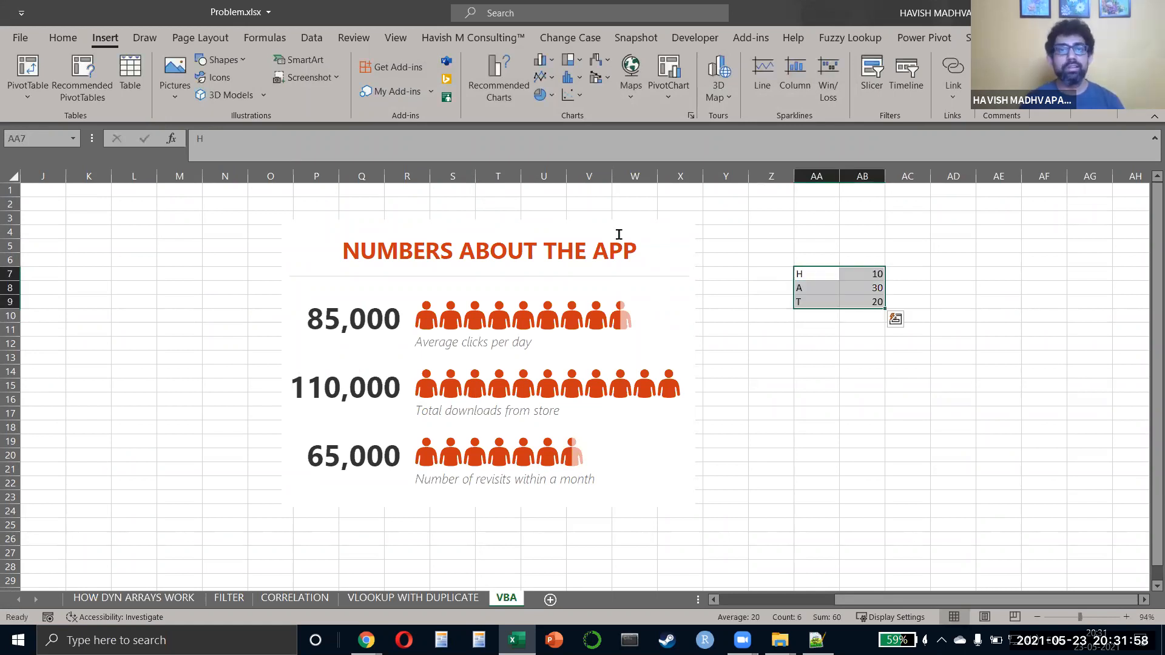
click(620, 241)
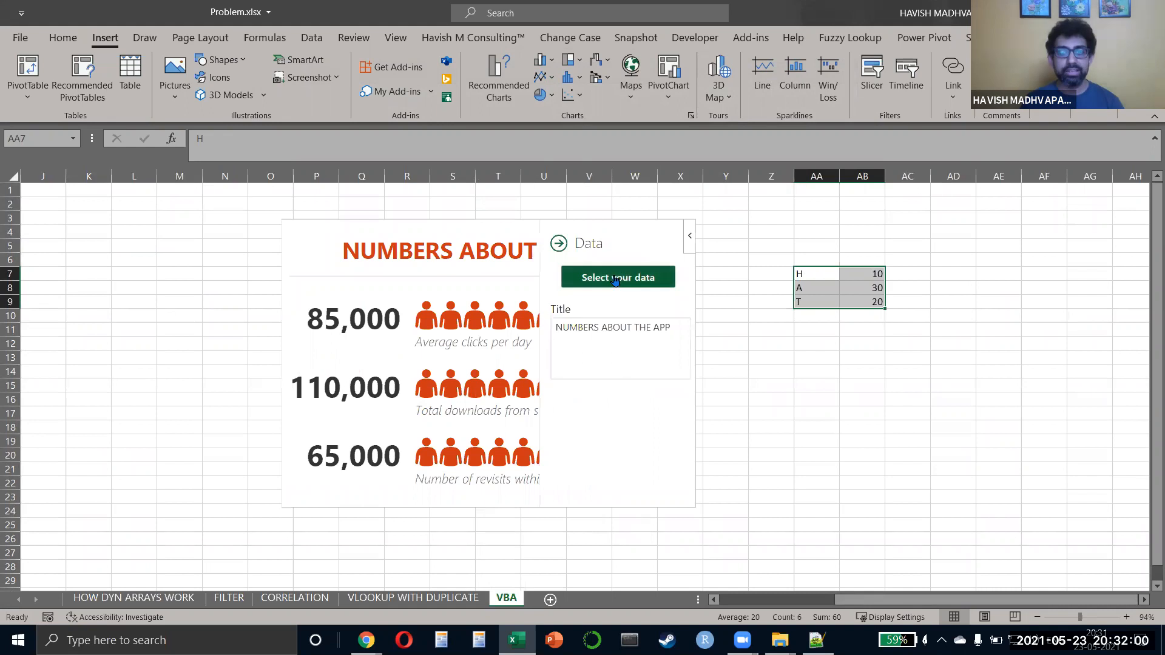
click(614, 278)
click(586, 435)
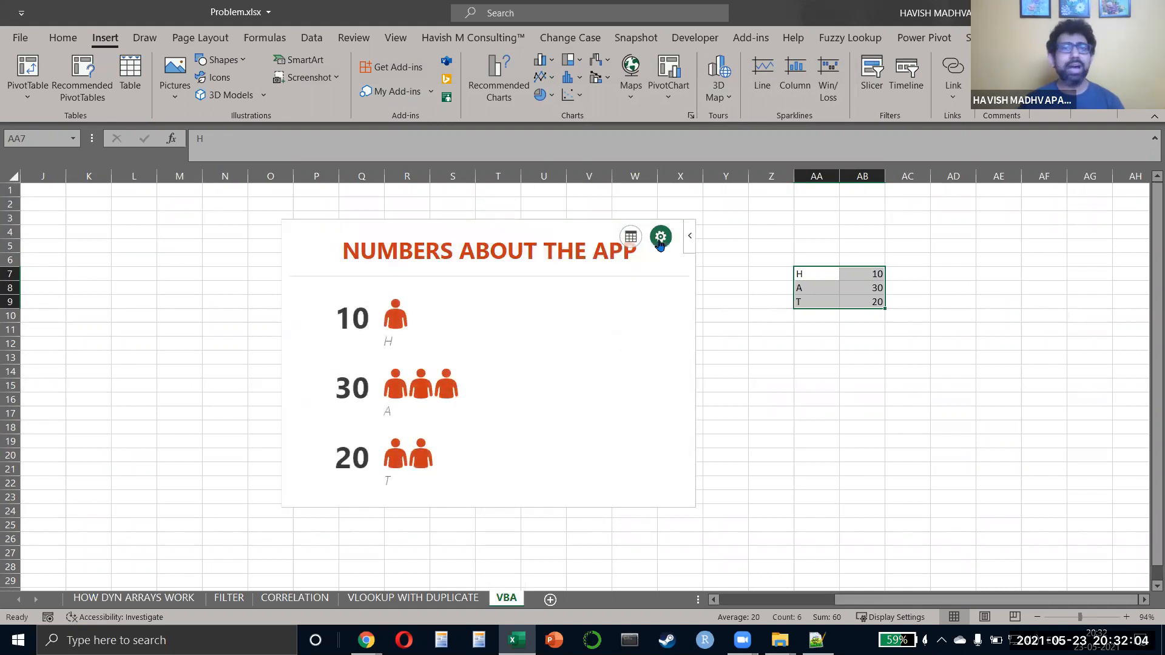
Step: Change the People Graph to the third type, with blue figures on a hatched background, and apply the pink figure theme
click(661, 239)
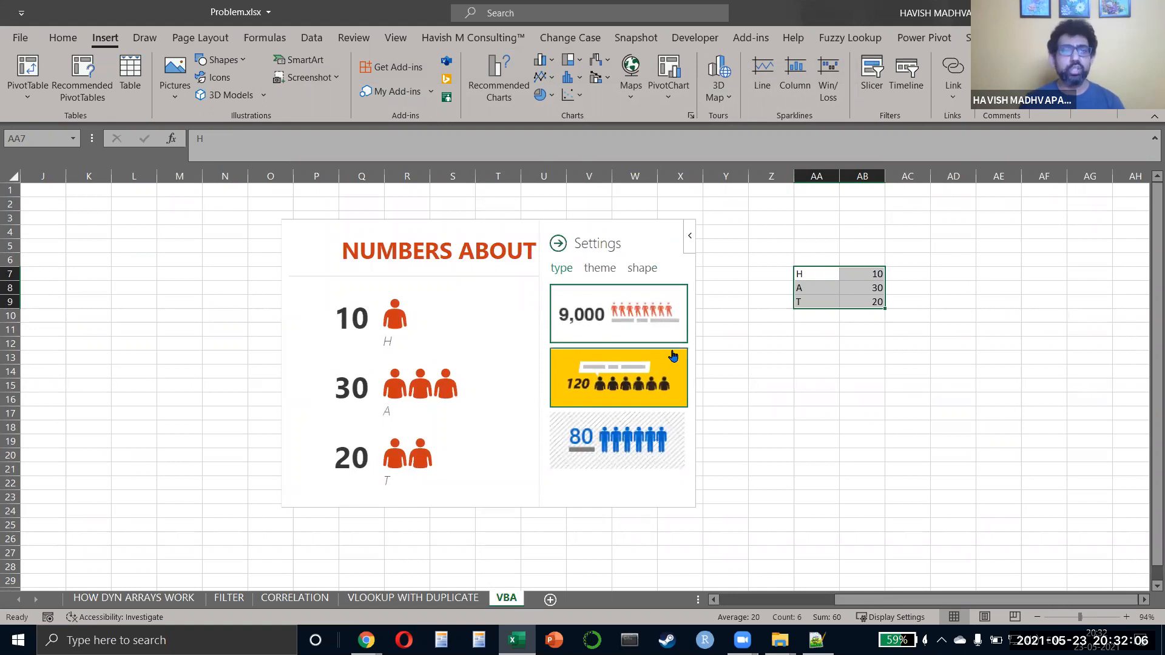
click(668, 357)
click(619, 442)
click(644, 268)
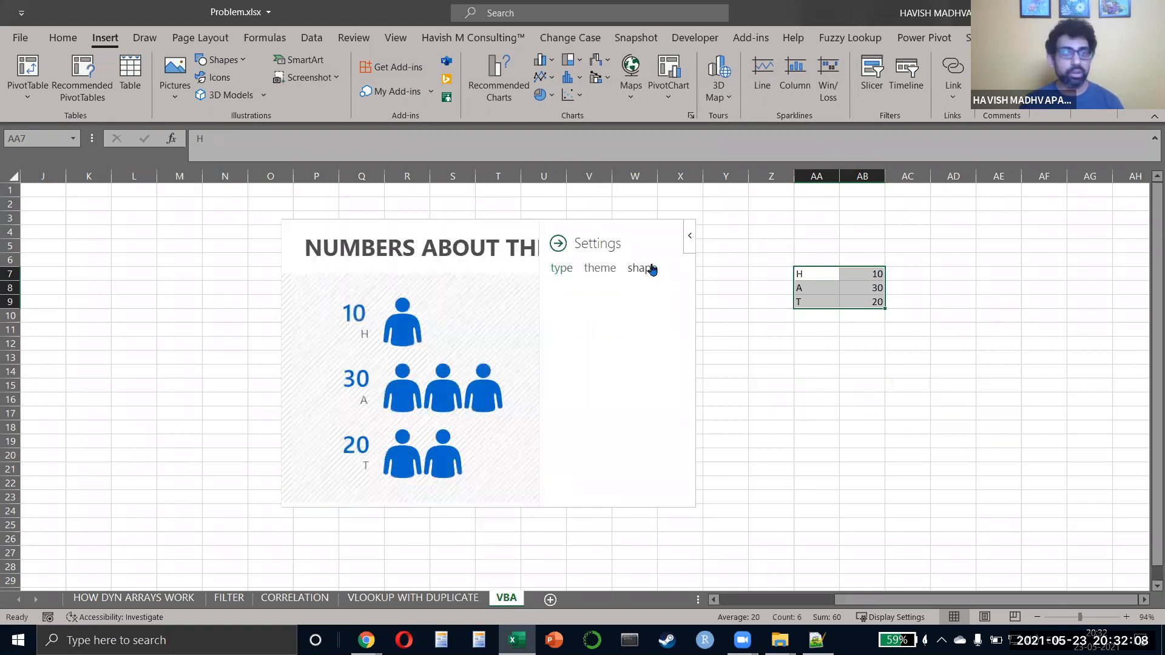
click(610, 268)
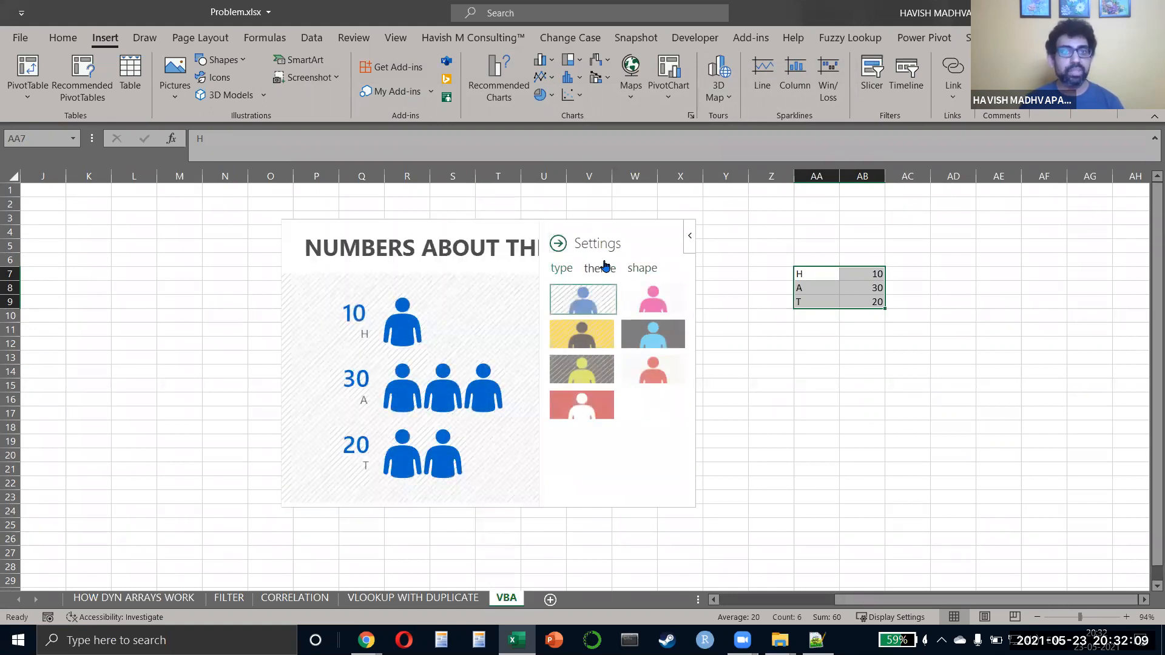
click(639, 302)
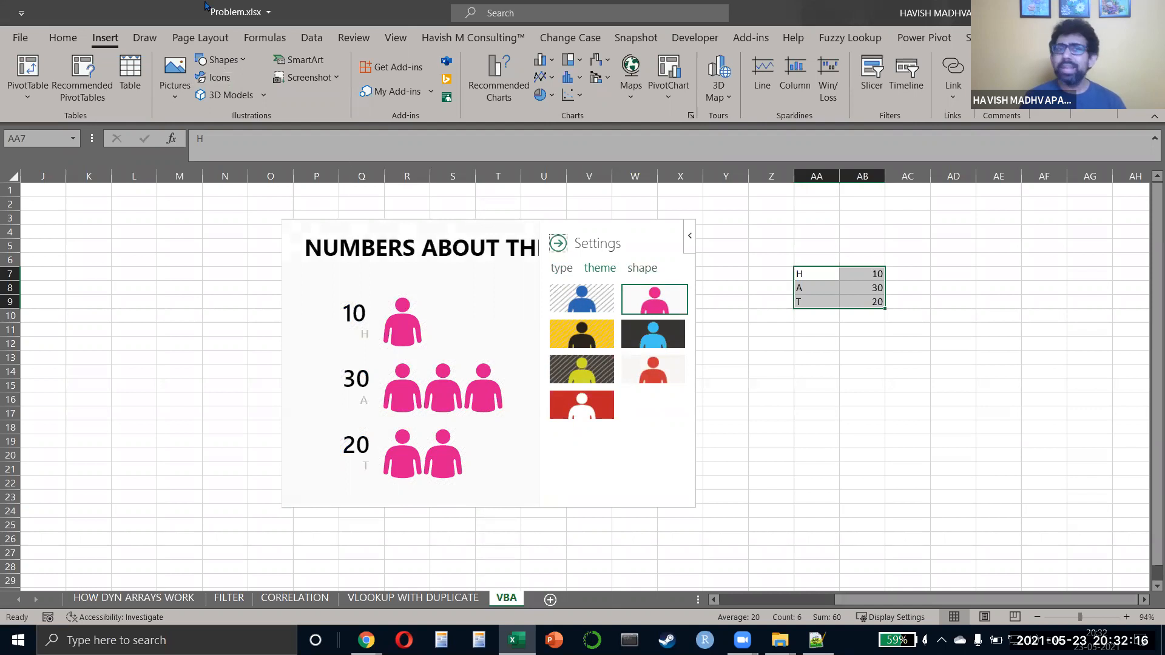
Step: Search the Office Add-ins store for "CRYPTO" and look through the listed add-ins
click(390, 66)
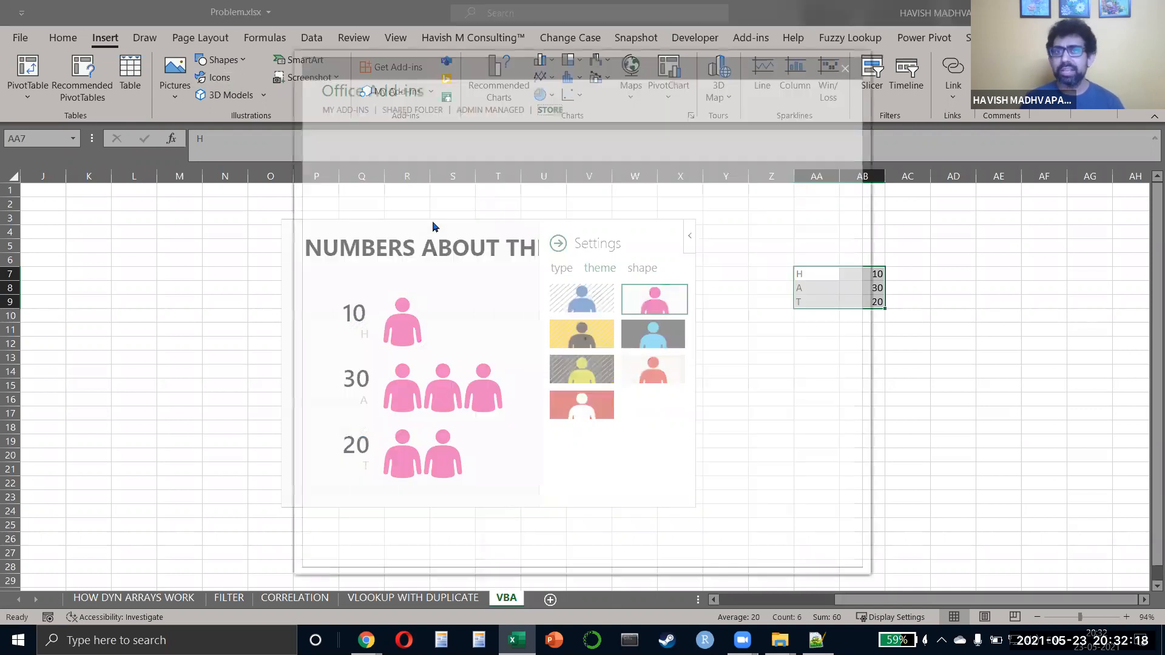
click(334, 161)
text(CR)
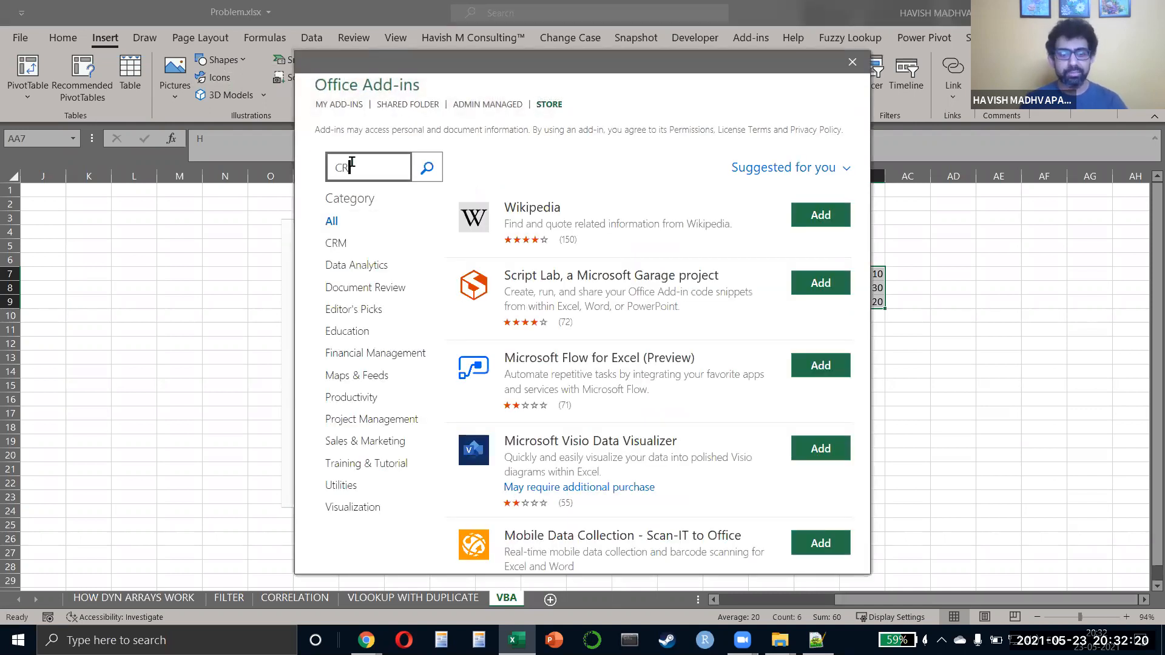
text(YPTO)
key(Return)
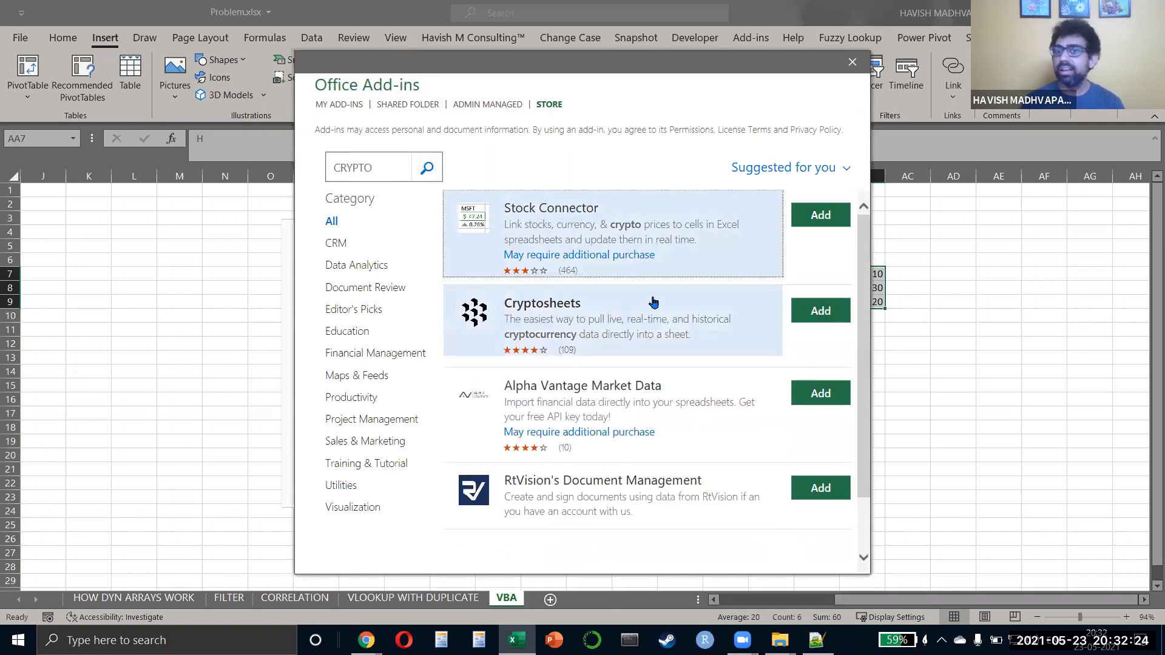
scroll(689, 395, down, 1)
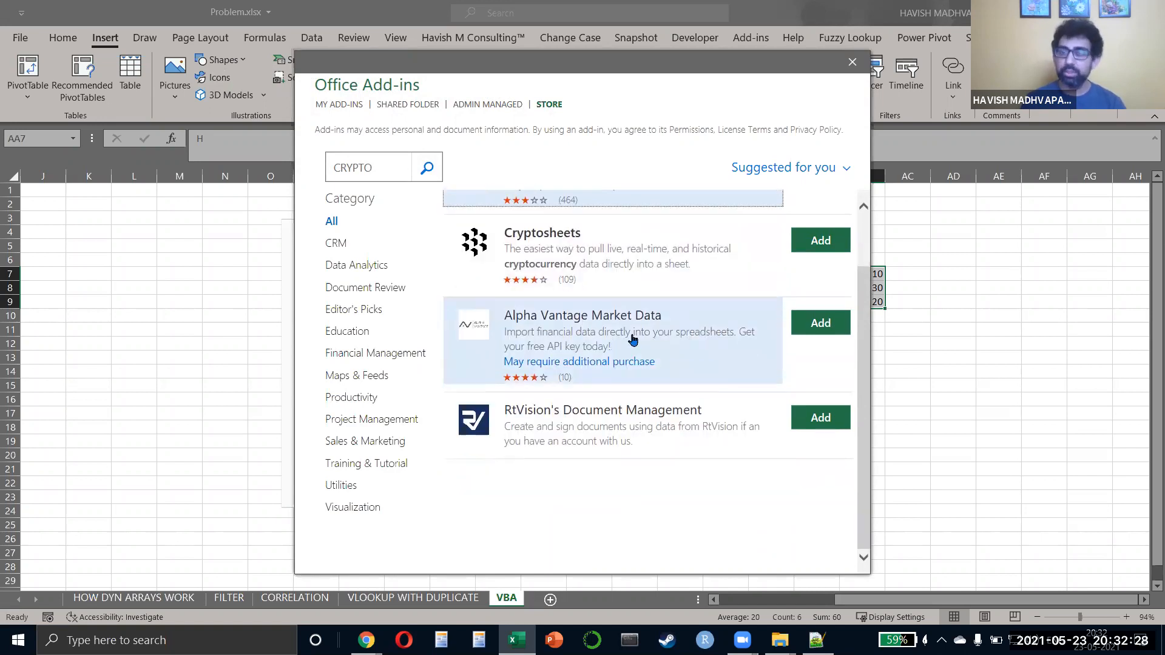
Step: Search the Office Add-ins store for "SAP", then close the store and return to cell Z5 of the sheet
double_click(359, 155)
text(SAP)
key(Return)
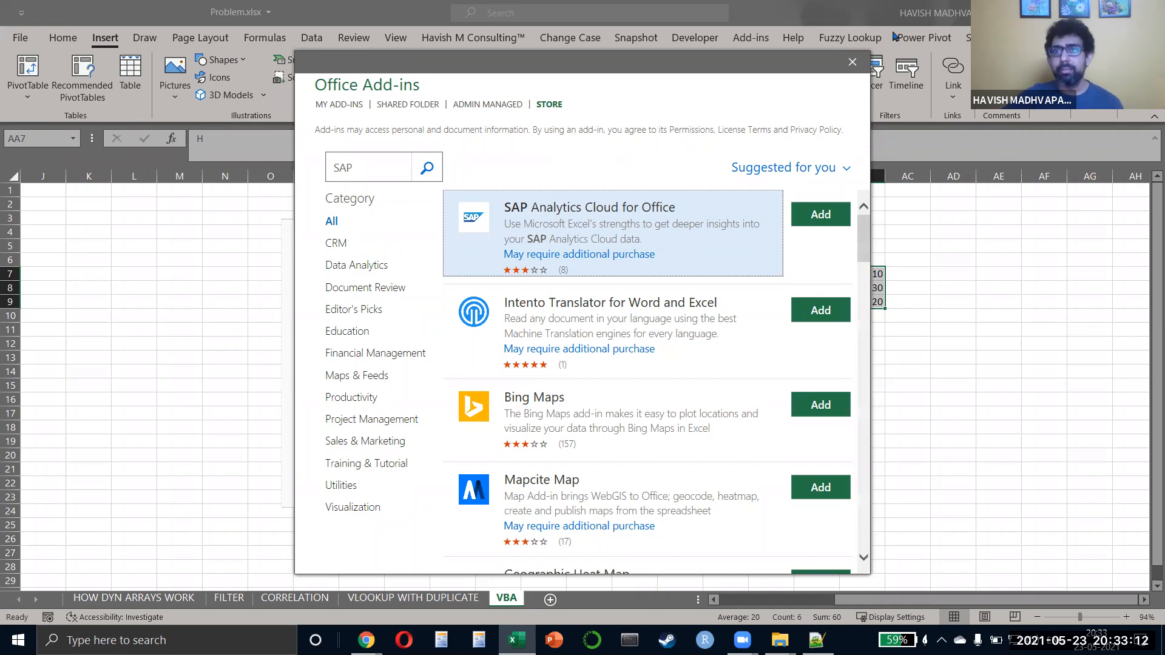
click(853, 62)
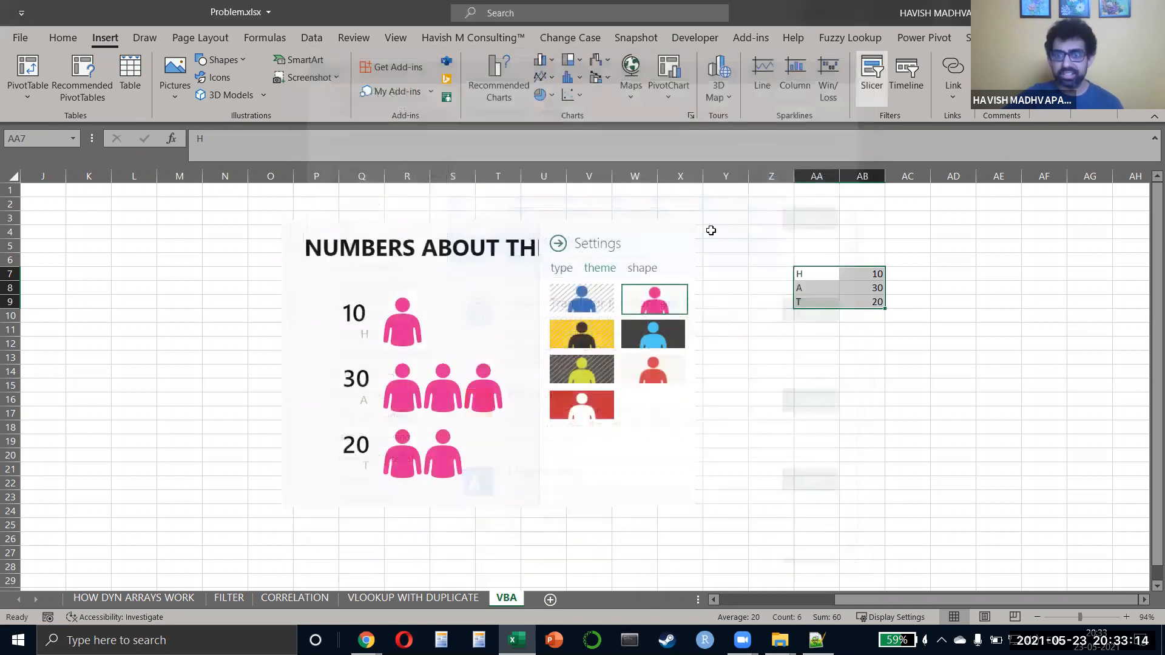
click(784, 251)
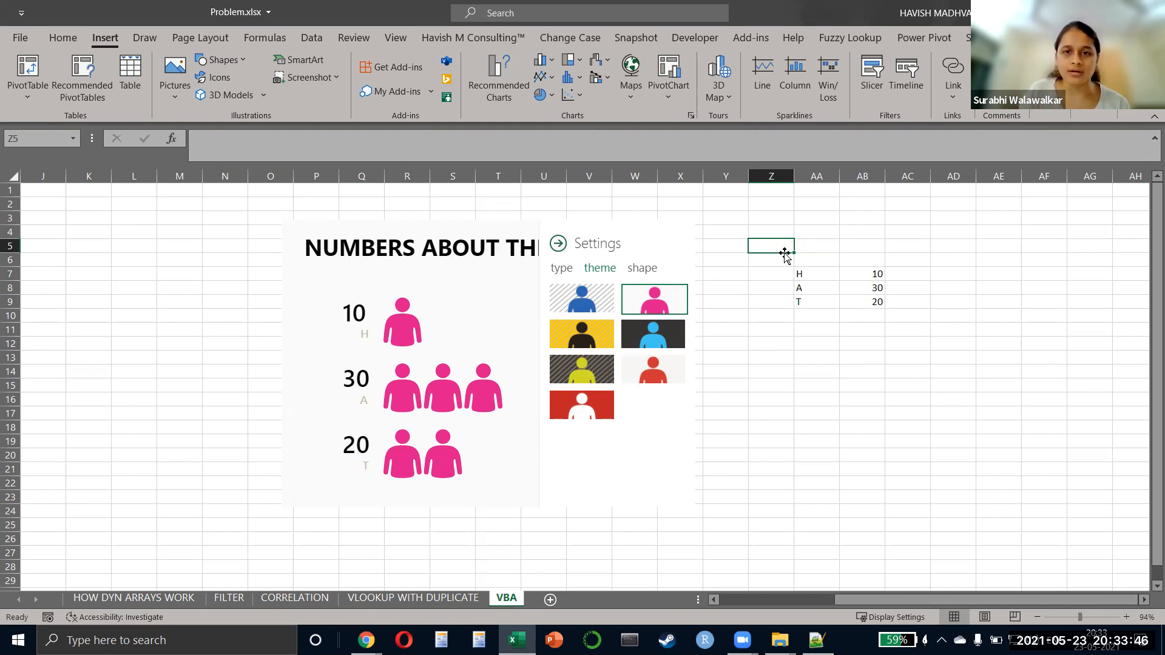
Step: Switch to Chrome, close the developer tools, and search Google for "rondebruin"
key(alt+Tab)
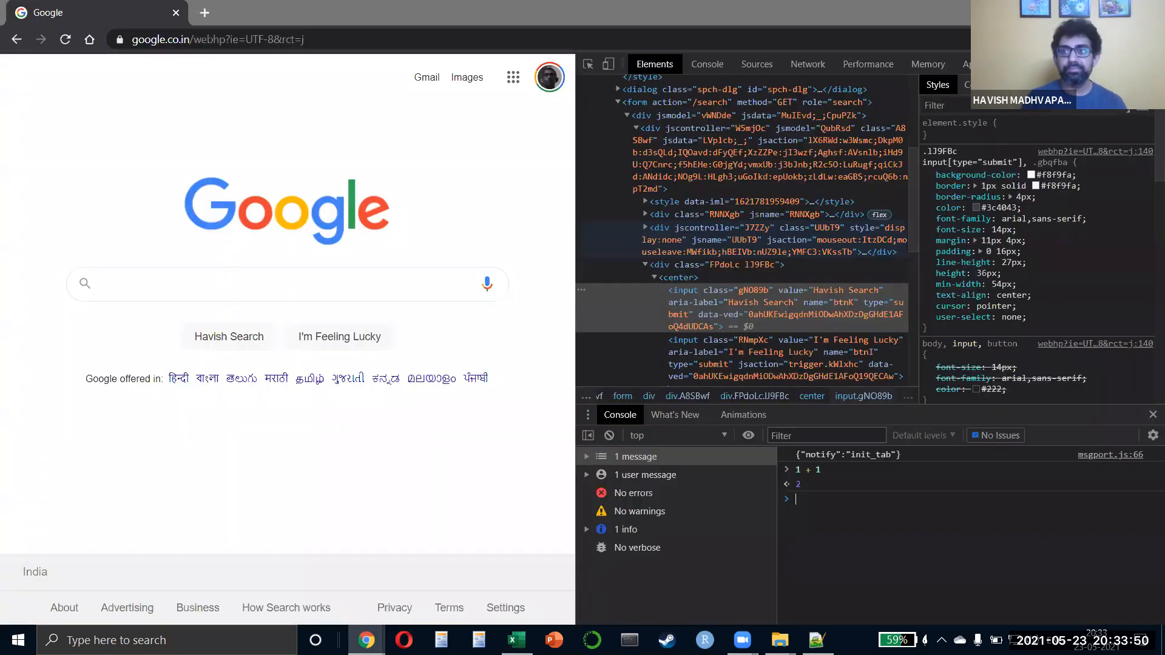
key(F12)
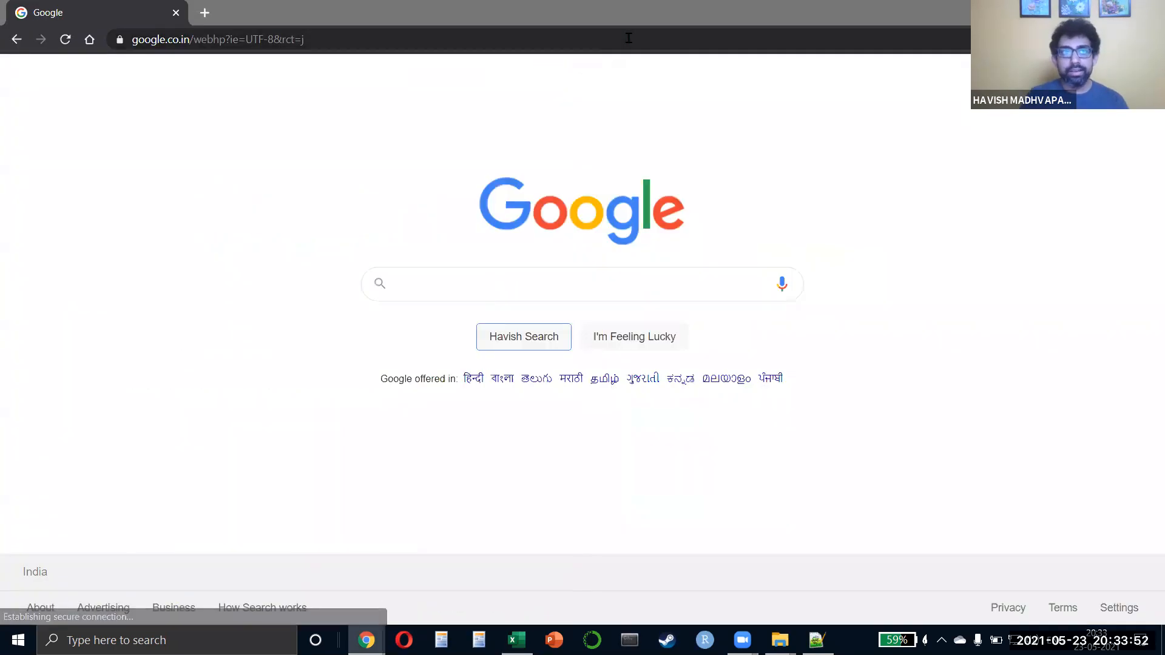
click(629, 38)
text(RO)
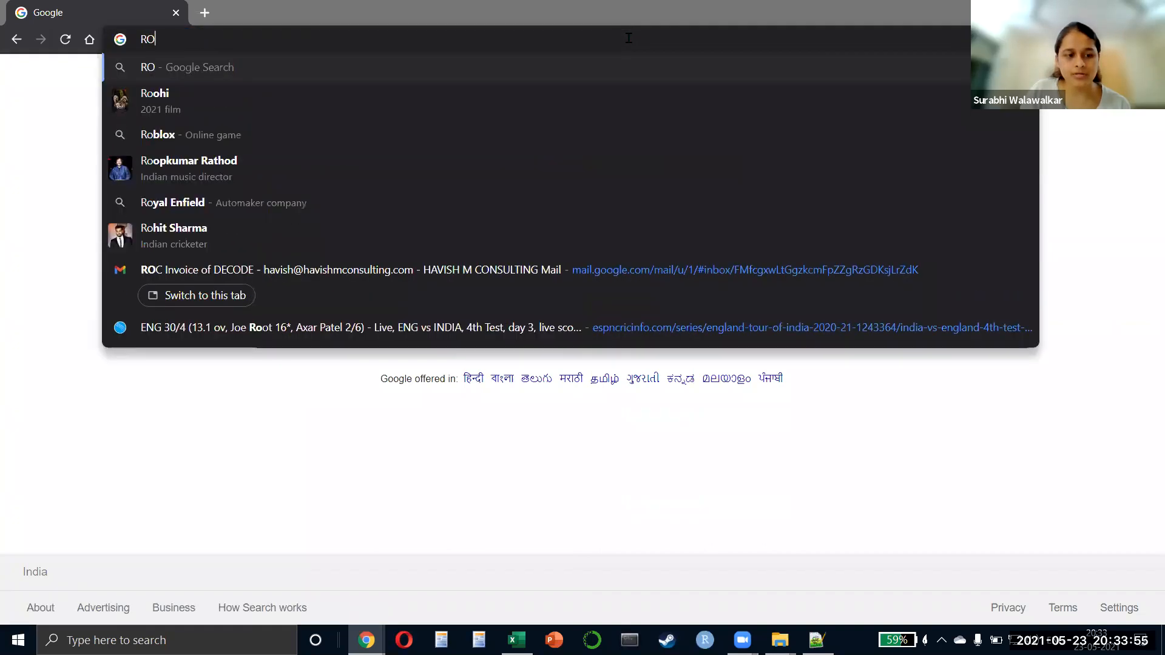
key(BackSpace)
text(N)
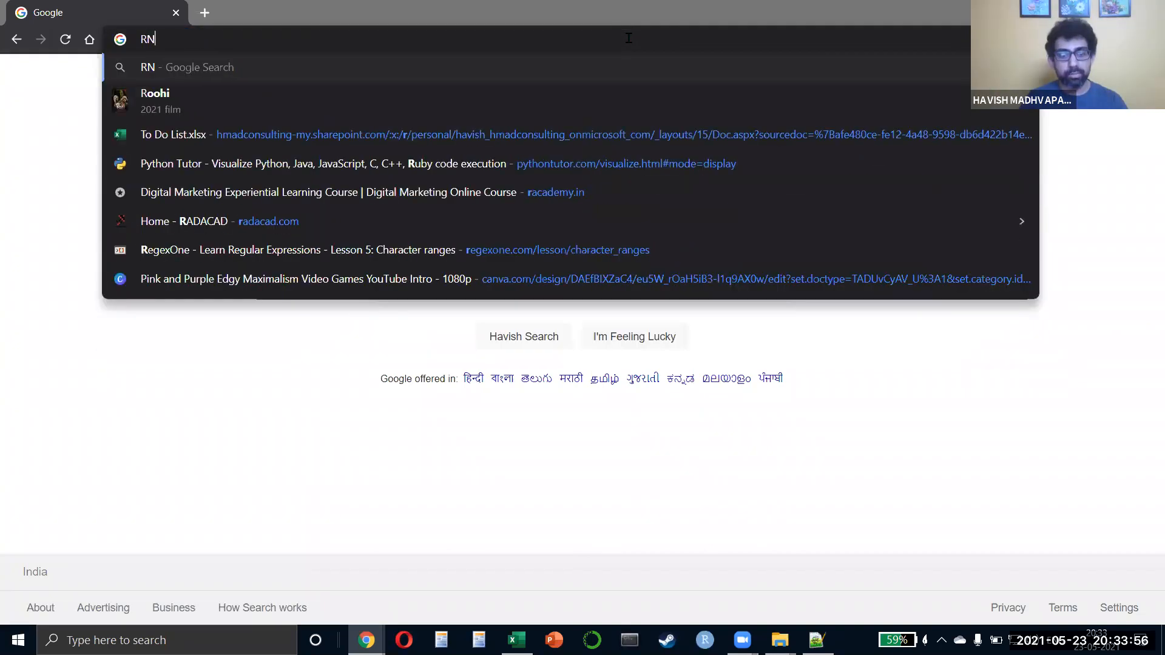
key(BackSpace)
key(BackSpace)
key(Caps_Lock)
text(rondebruin)
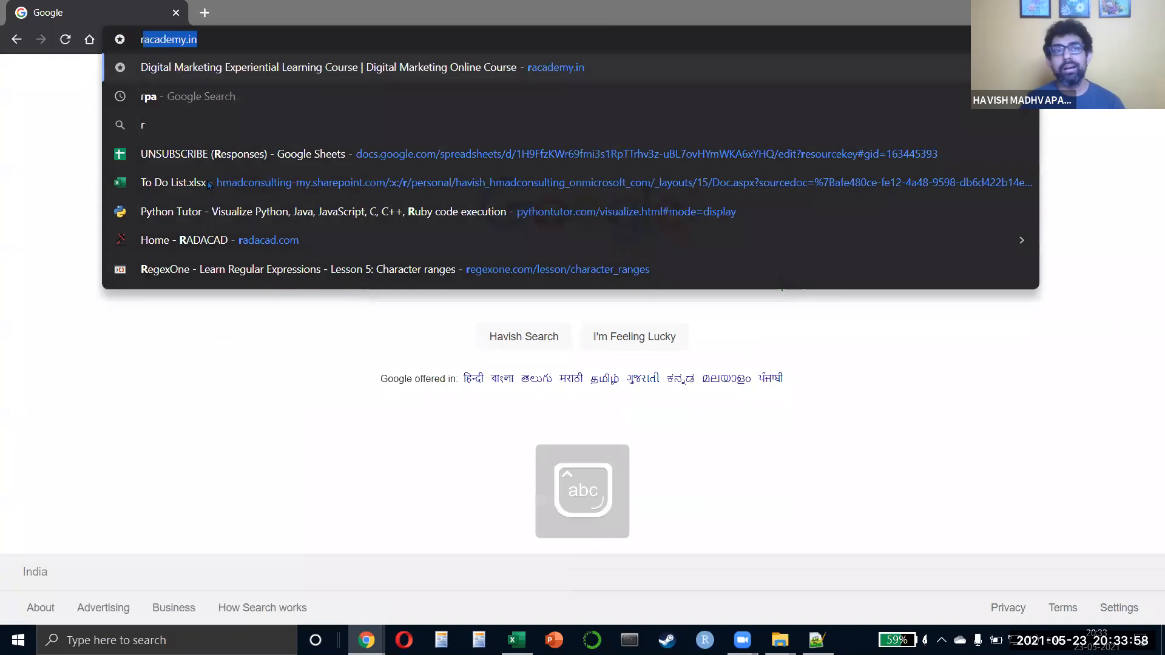
key(Return)
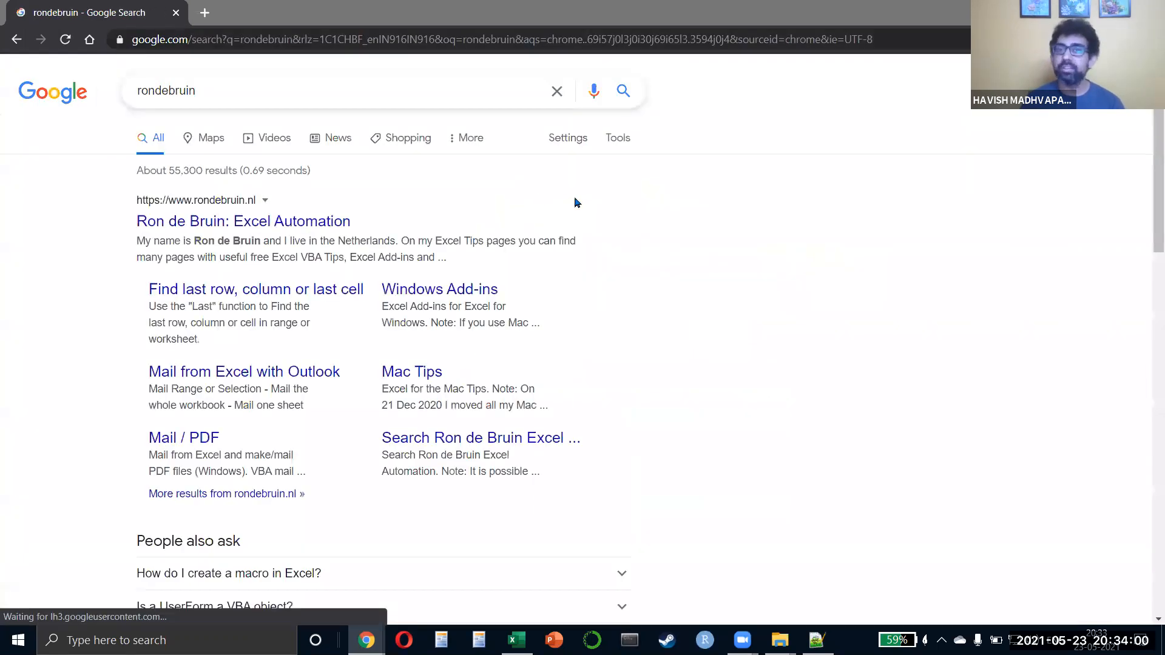
Step: Open the Excel for Windows articles page on the Ron de Bruin Excel Automation site and find "outlook" on it
click(244, 222)
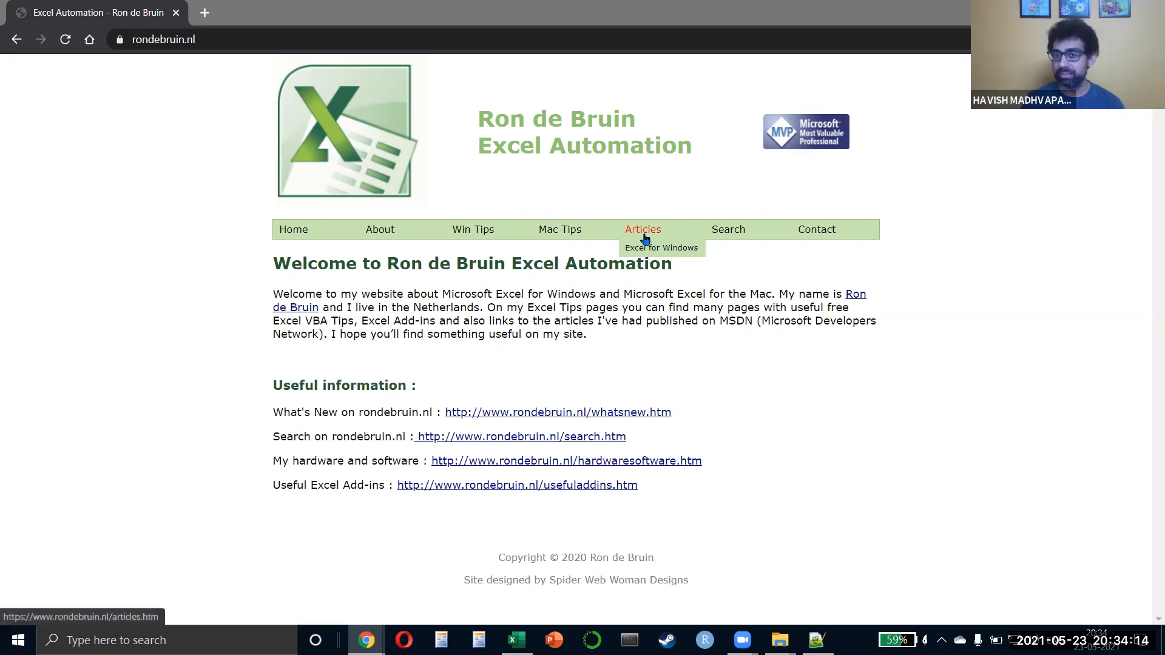
click(641, 250)
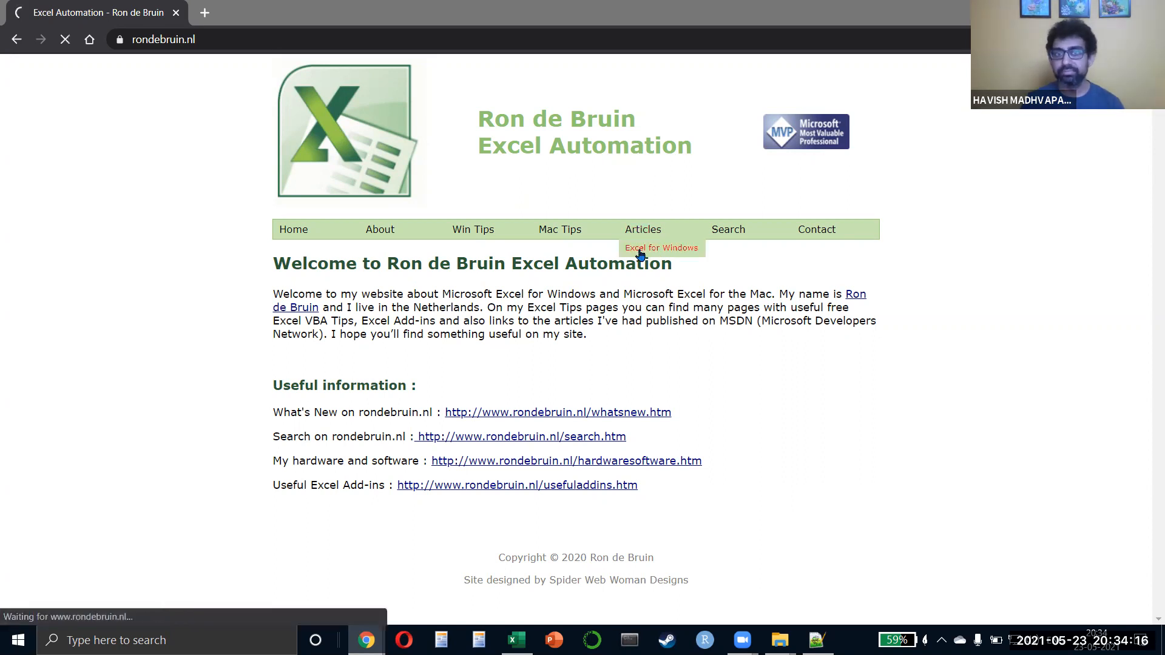
scroll(578, 266, down, 2)
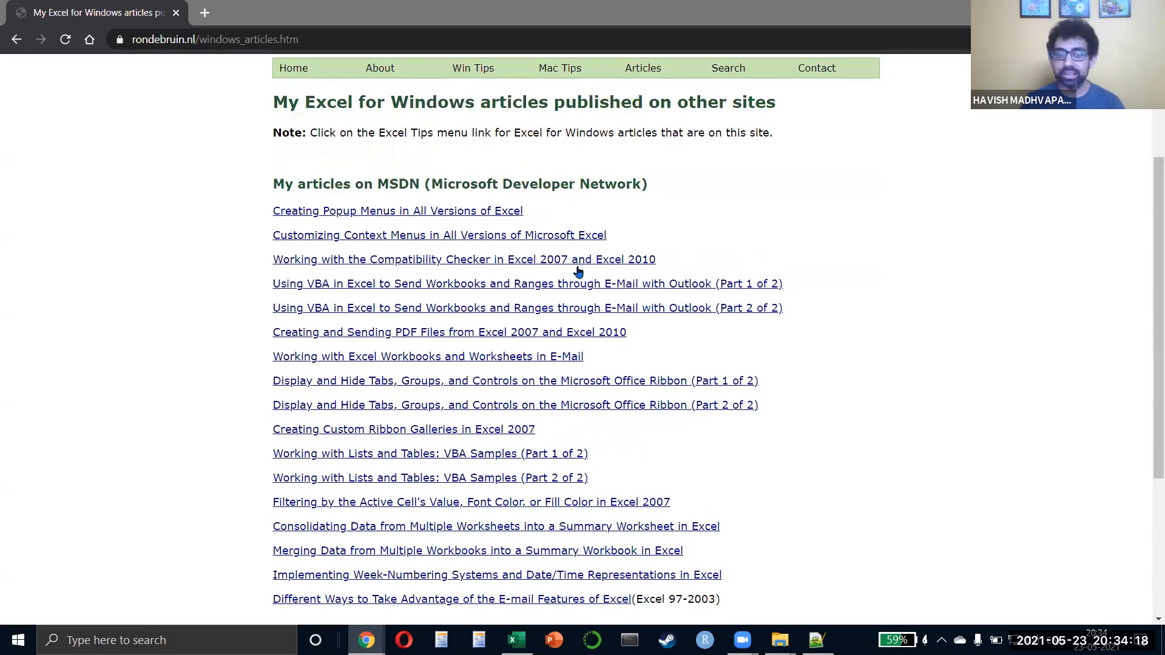
scroll(578, 271, down, 1)
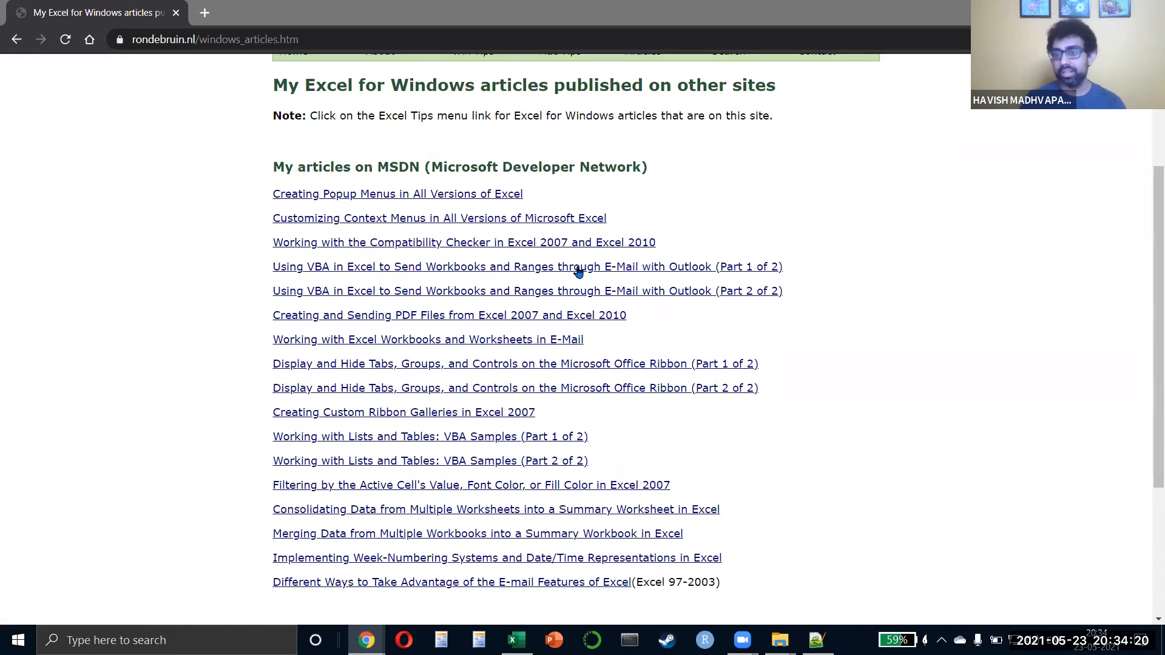
scroll(613, 243, down, 1)
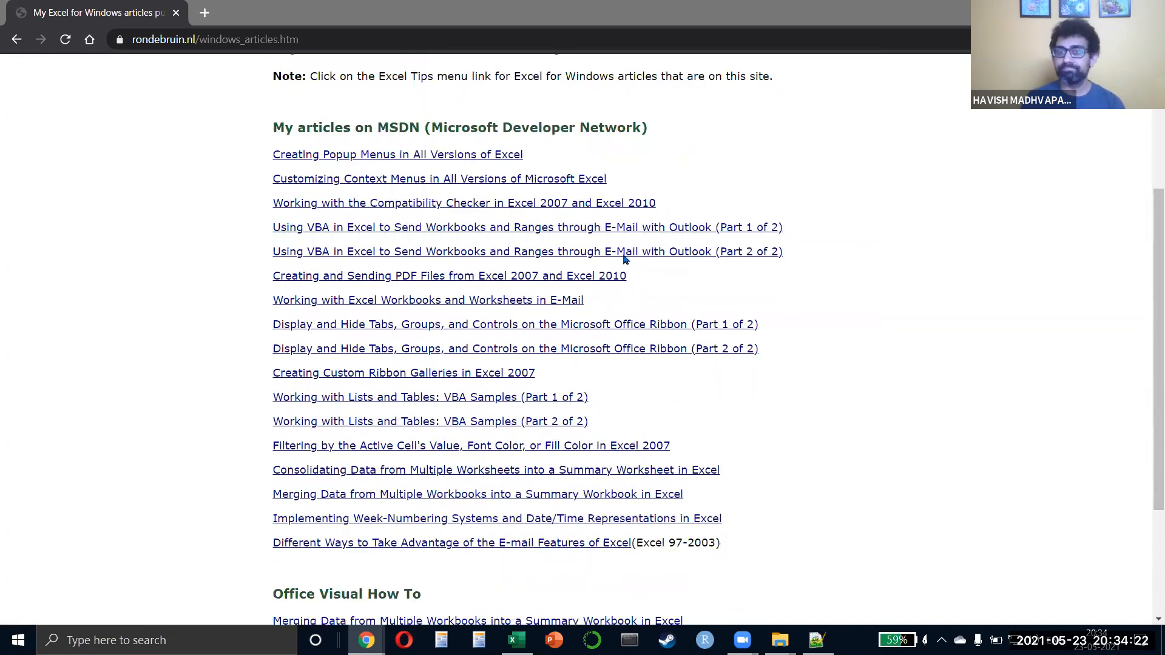
key(ctrl+f)
text(outlook)
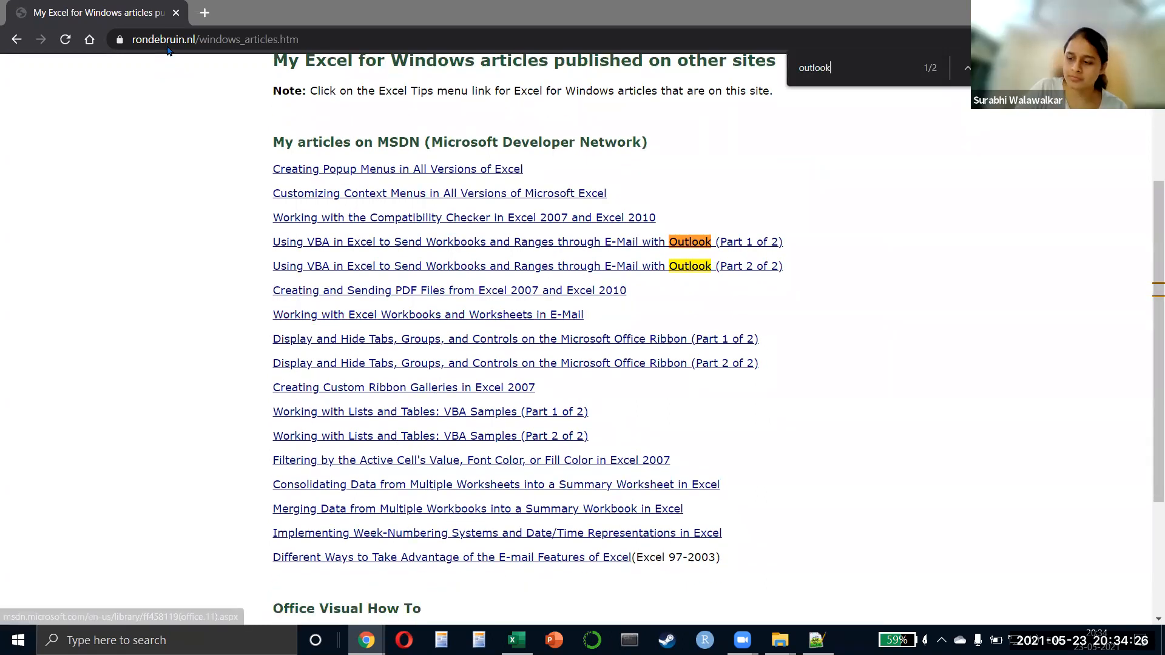
Step: Copy the articles page's web address and paste it into cell Z5 of the VBA sheet in Excel
click(169, 49)
key(ctrl+c)
key(alt+Tab)
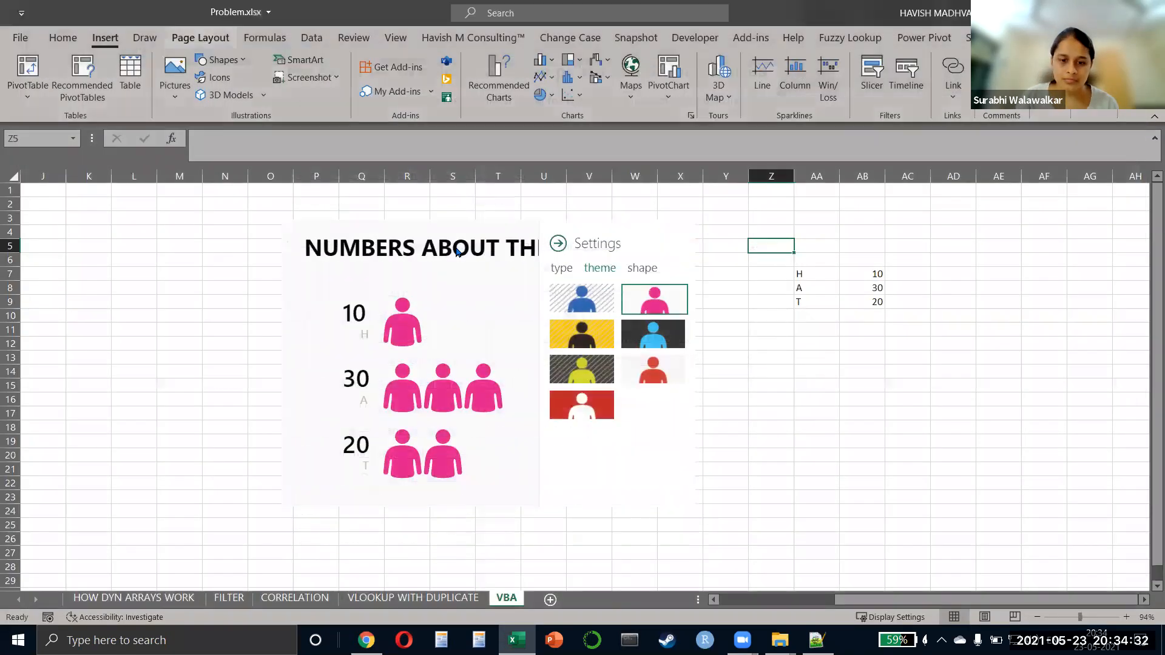
key(ctrl+v)
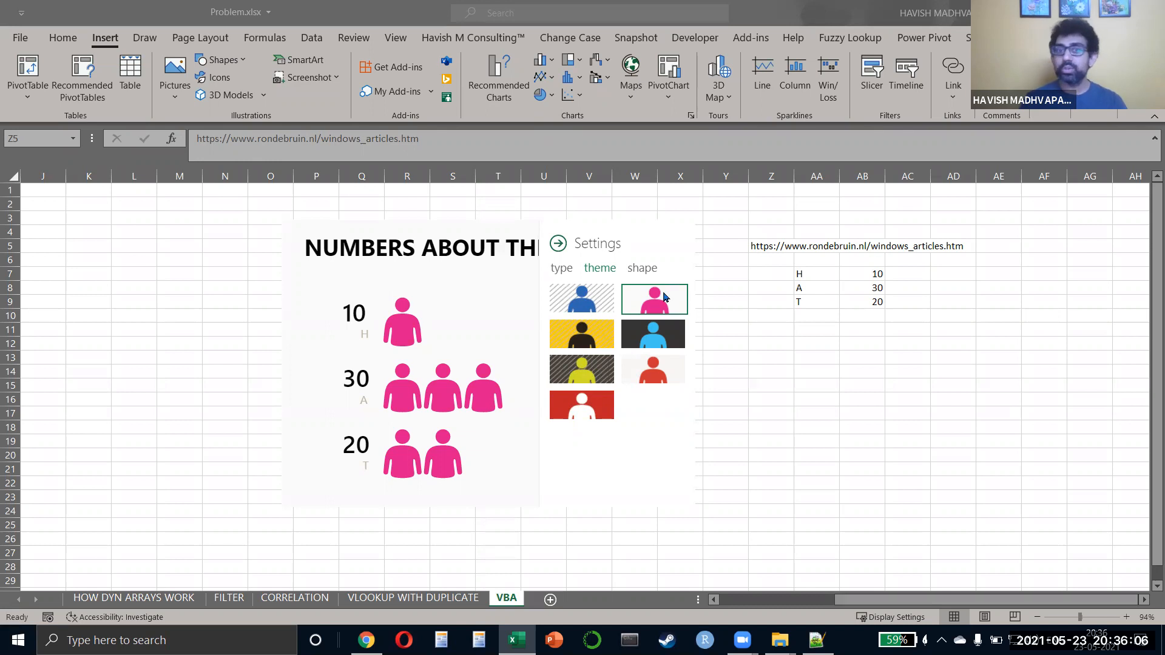
Step: Show the desktop and open the Power BI folder in File Explorer
key(super+d)
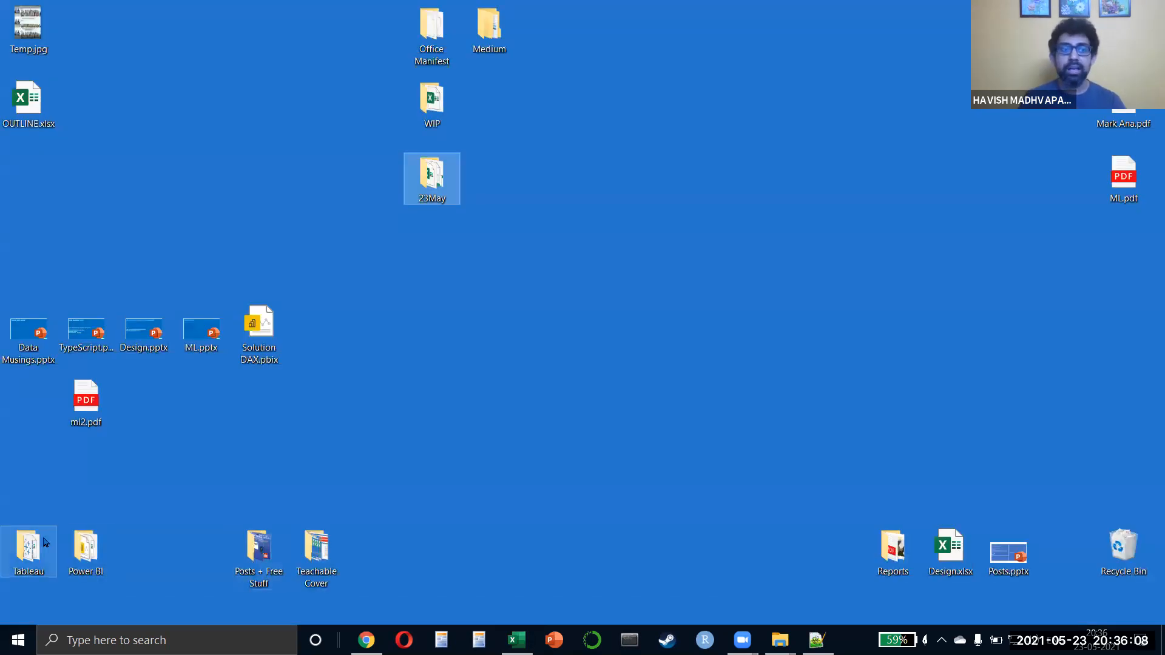
click(111, 558)
double_click(112, 557)
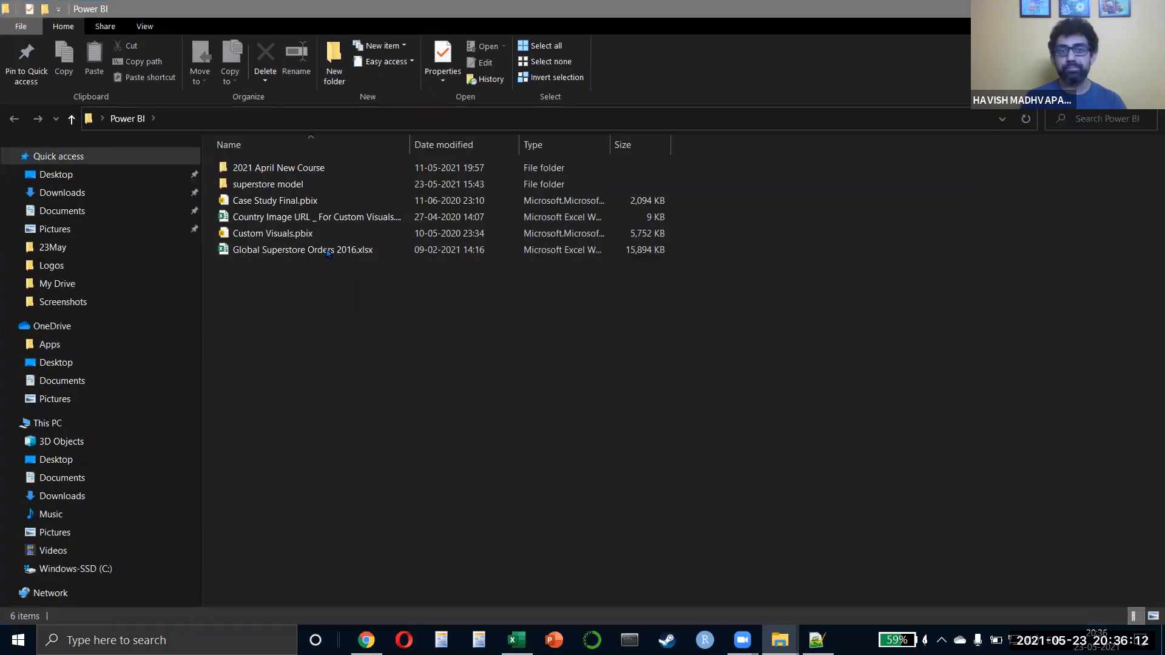
Step: Open Global Superstore Orders 2016.xlsx and select the whole data table on the Orders Compact sheet, headers included
click(328, 251)
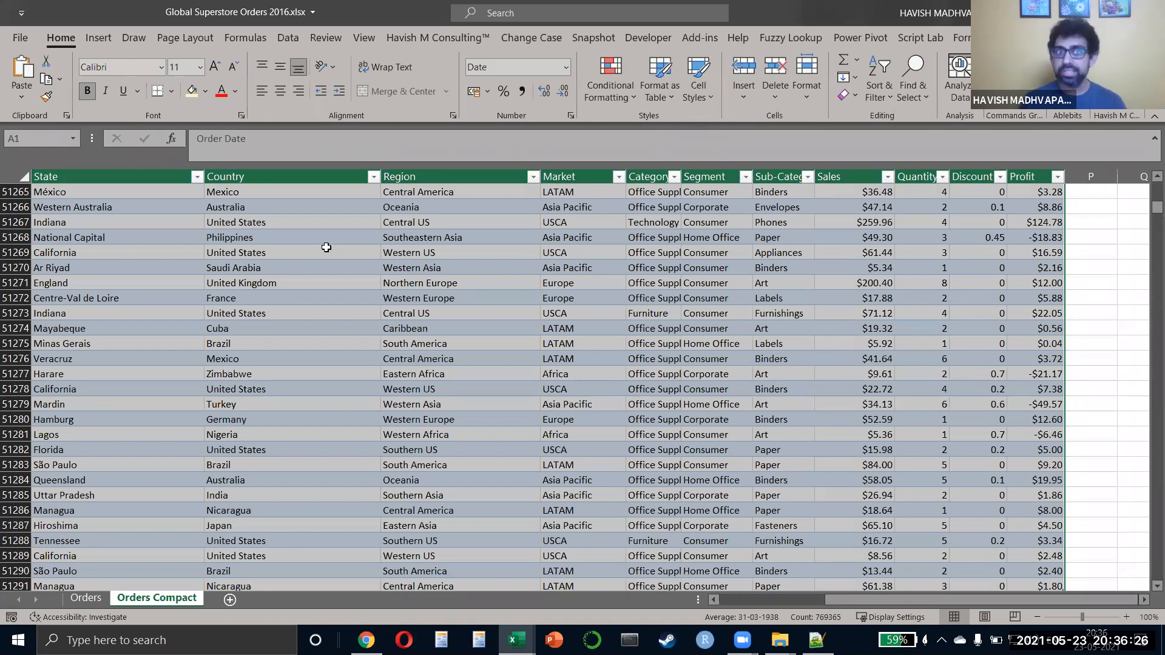
key(ctrl+Home)
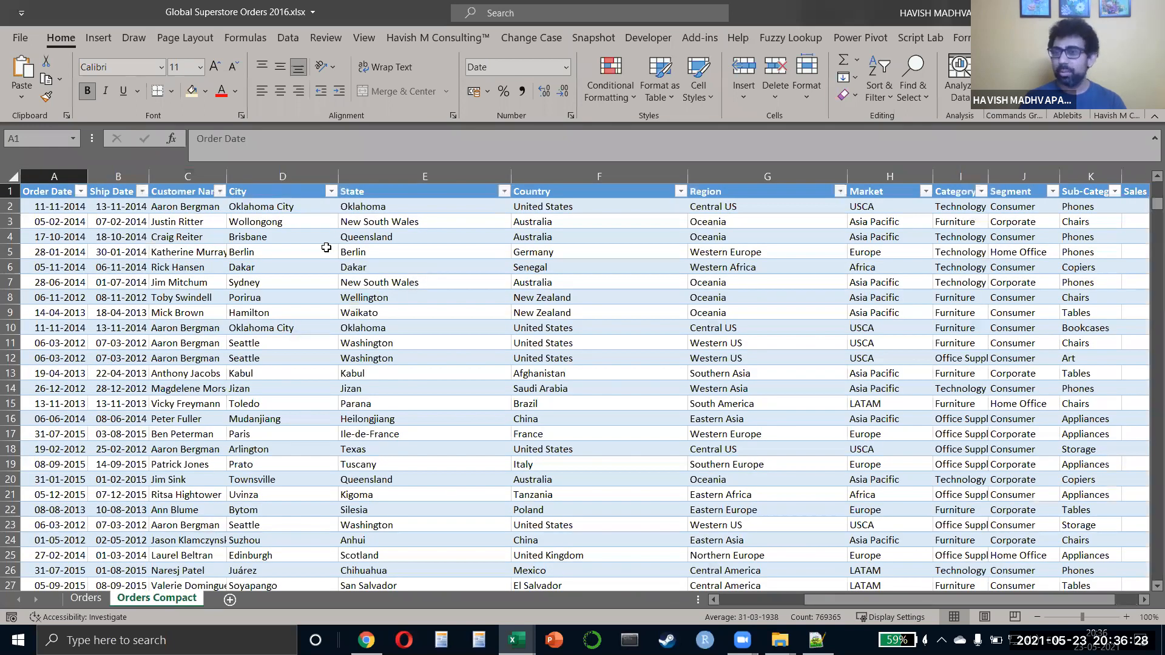
key(ctrl+shift+Down)
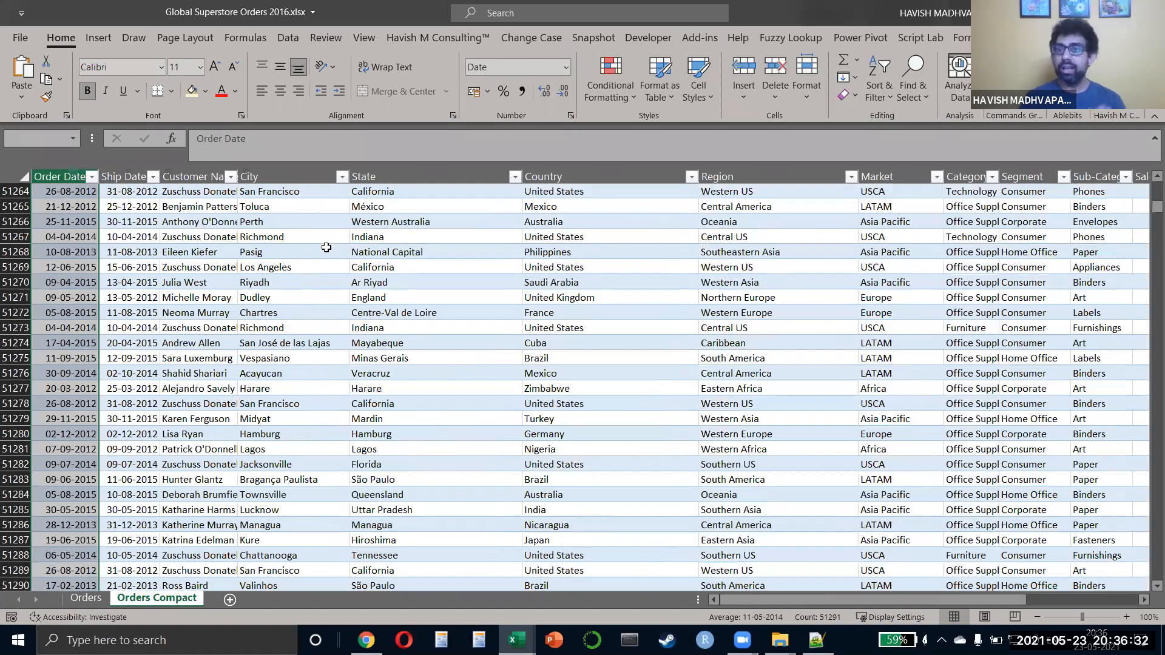
key(ctrl+shift+Right)
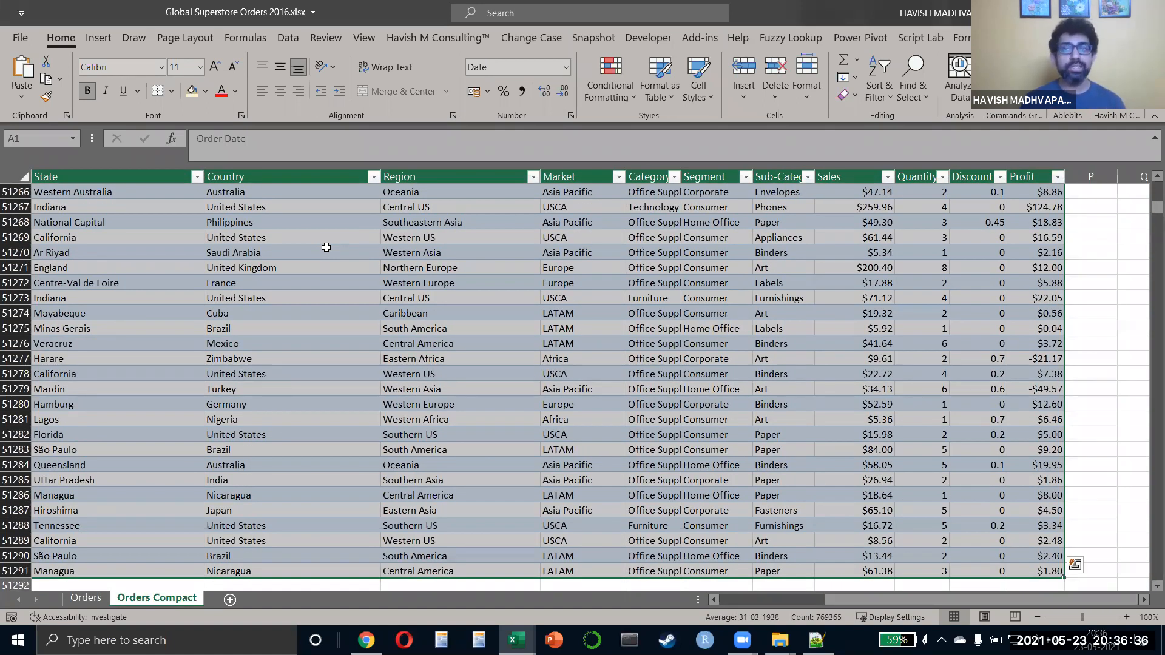
Step: Open Analyze Data for the selected table, widen its pane, and ask "what is my total sales"
click(966, 102)
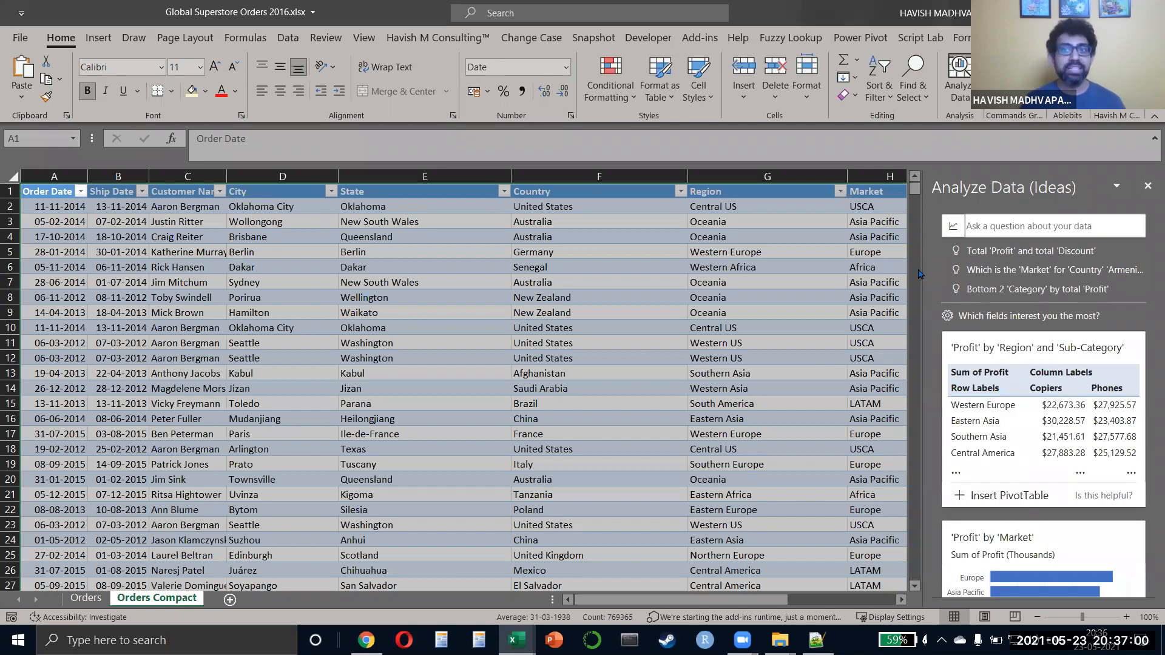
drag(921, 273, 724, 289)
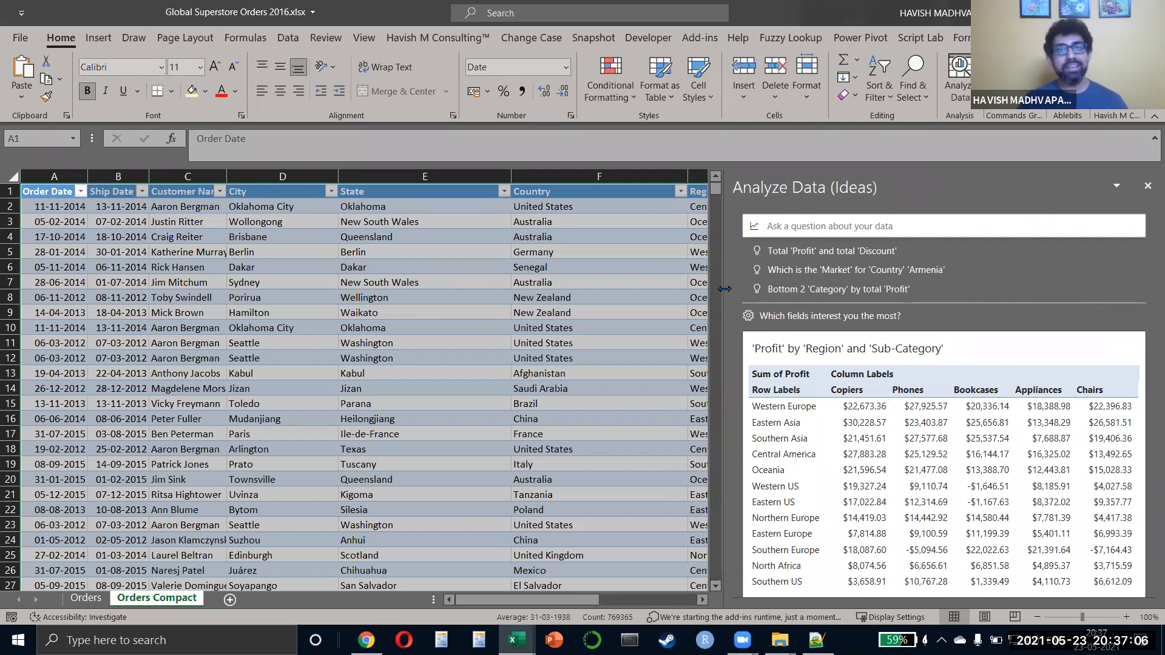
click(805, 218)
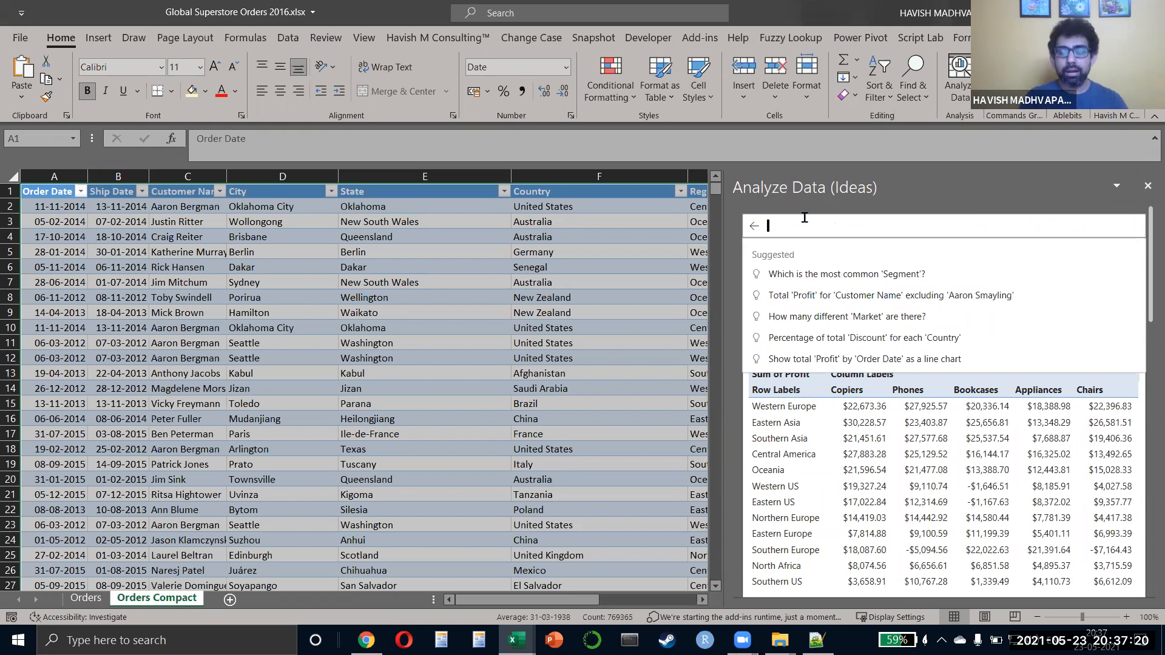
text(what is my total sales)
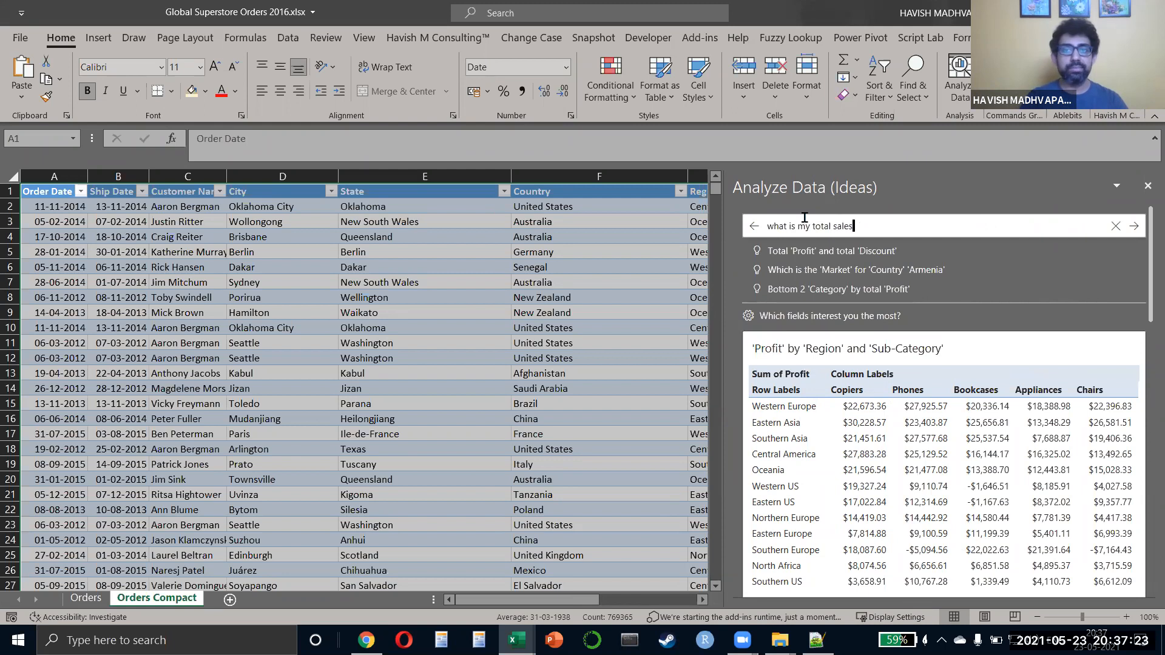
key(Return)
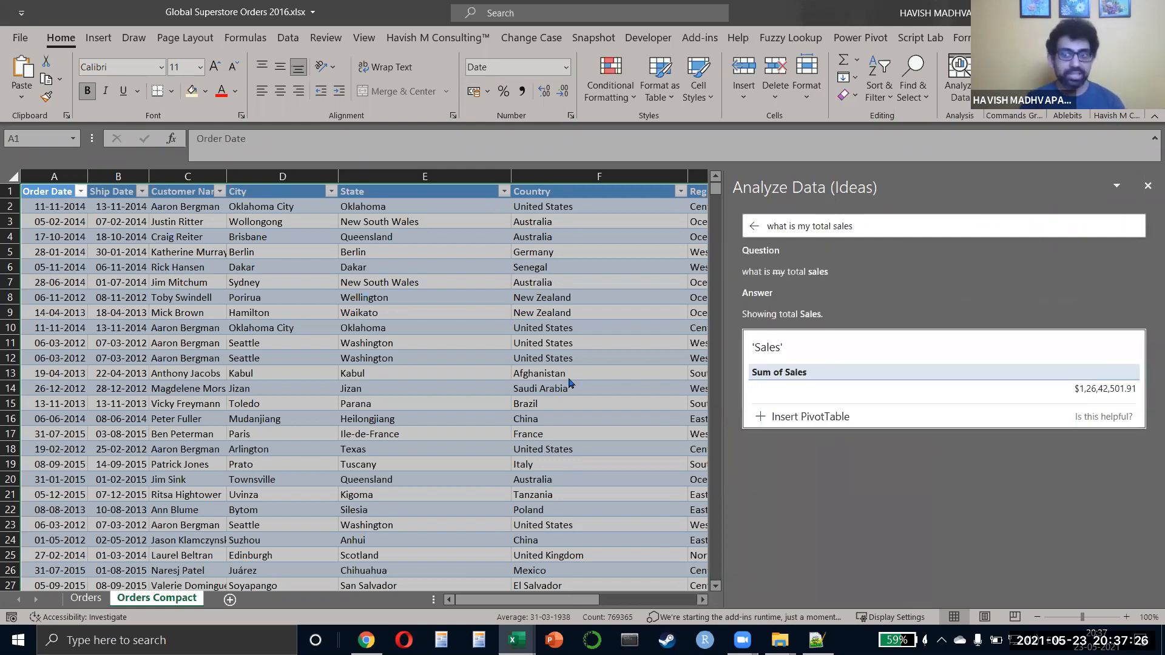
Step: Replace the Analyze Data question with "can you show me my profit for each segment" and run it
click(875, 224)
key(ctrl+shift+Left)
key(ctrl+shift+Left)
key(ctrl+shift+Left)
key(ctrl+shift+Left)
key(ctrl+shift+Left)
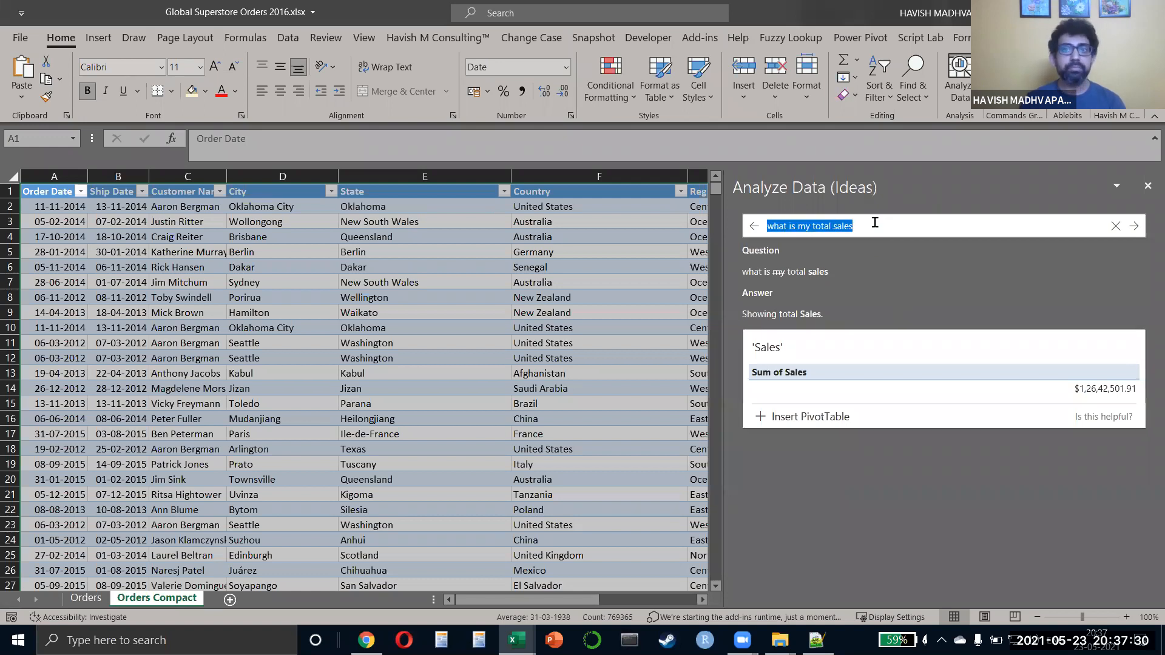
text(can you )
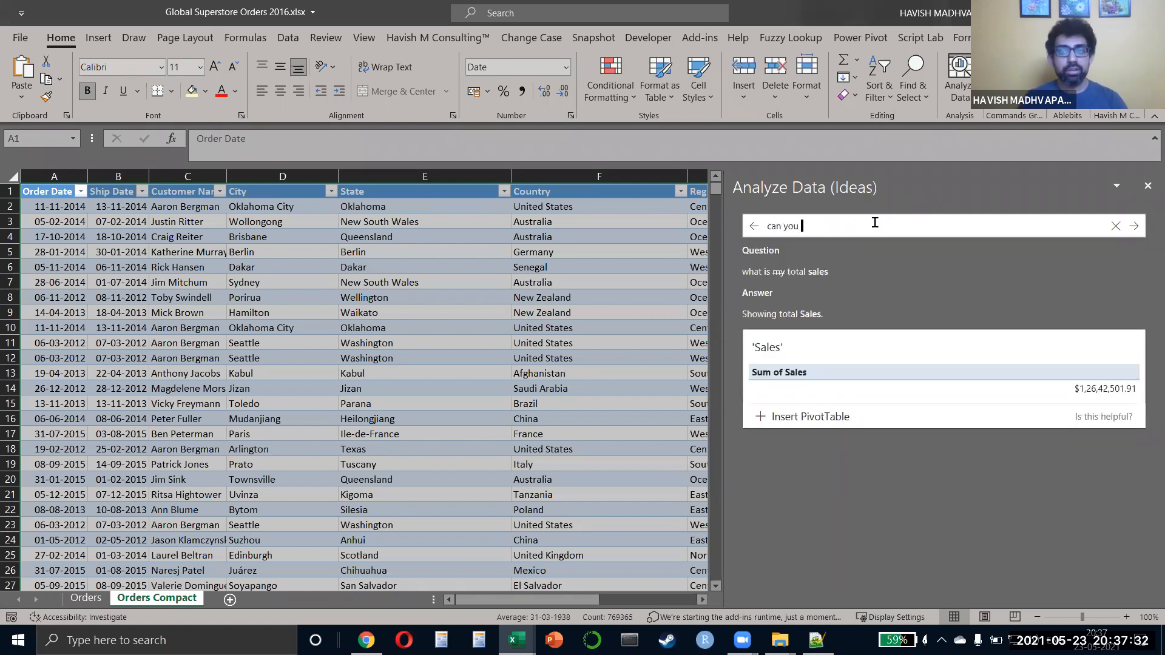
text(show me my pr)
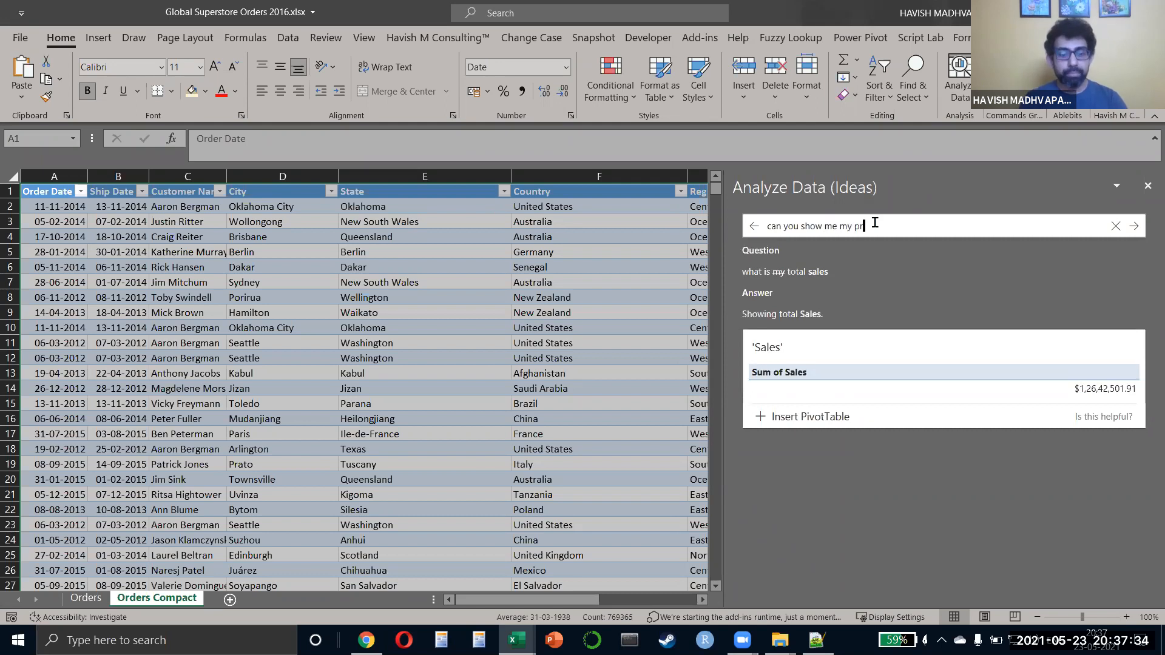
text(ofit for)
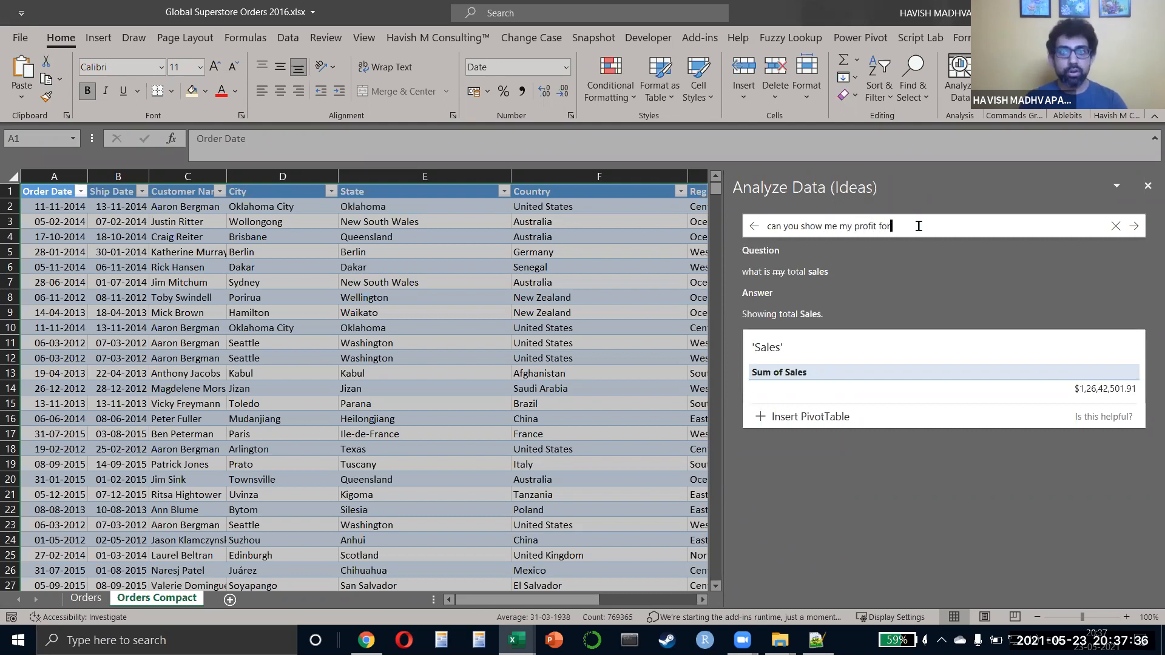
text( each segment)
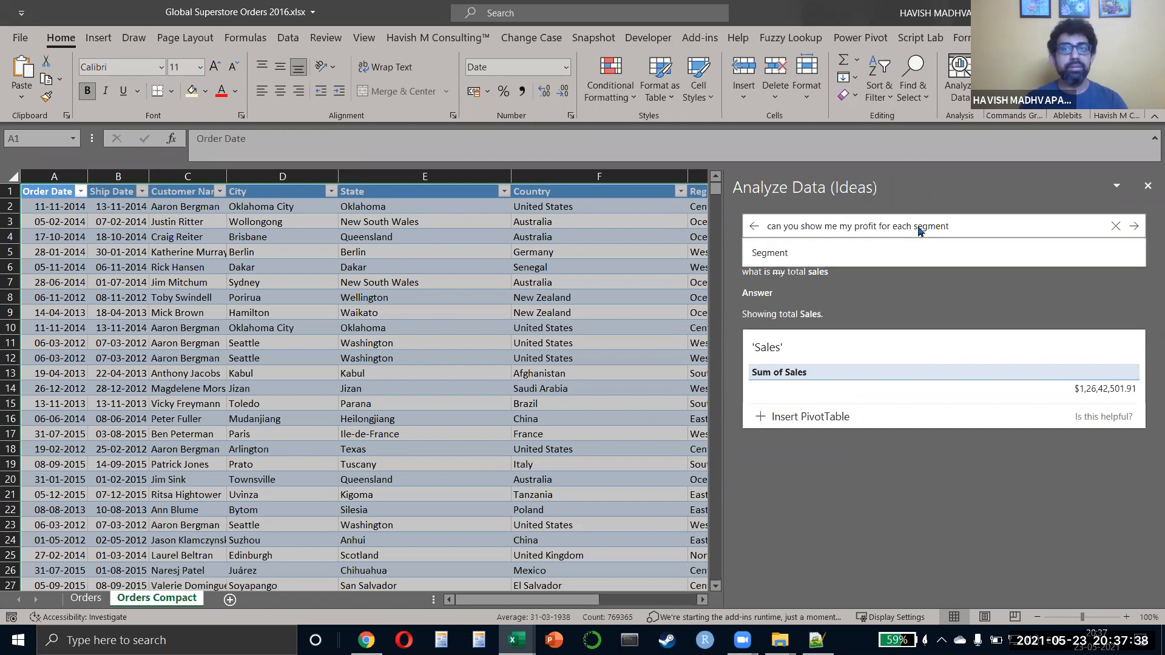
key(Return)
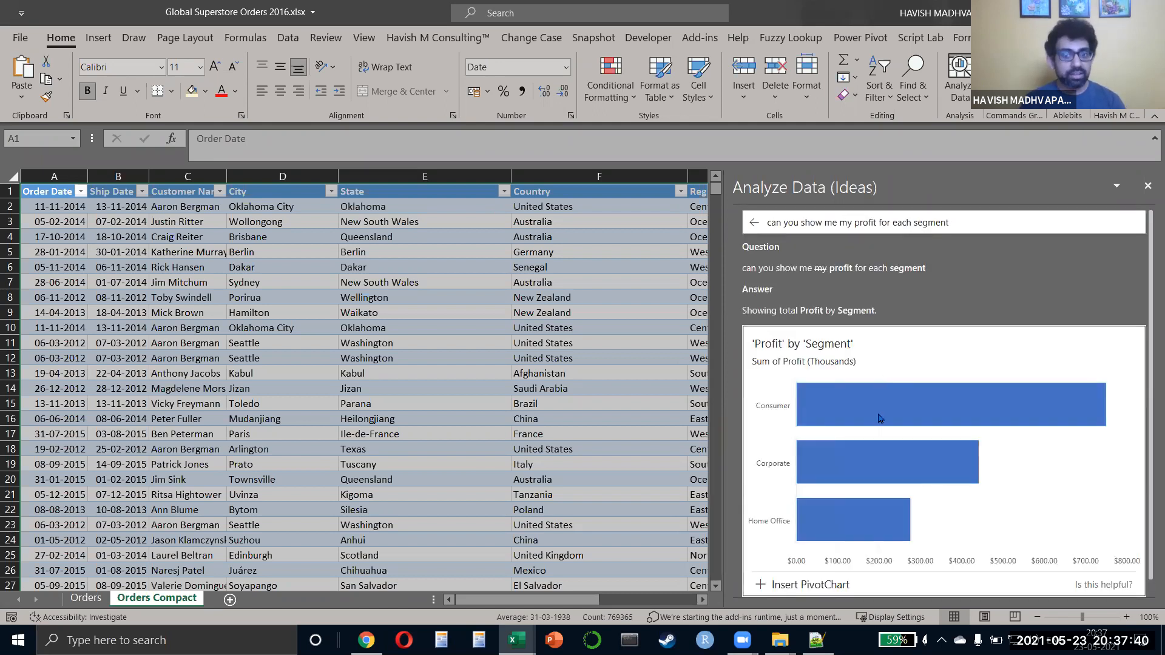
Step: Extend the profit-by-segment question with "for india only" and run it again
click(996, 228)
text(for india )
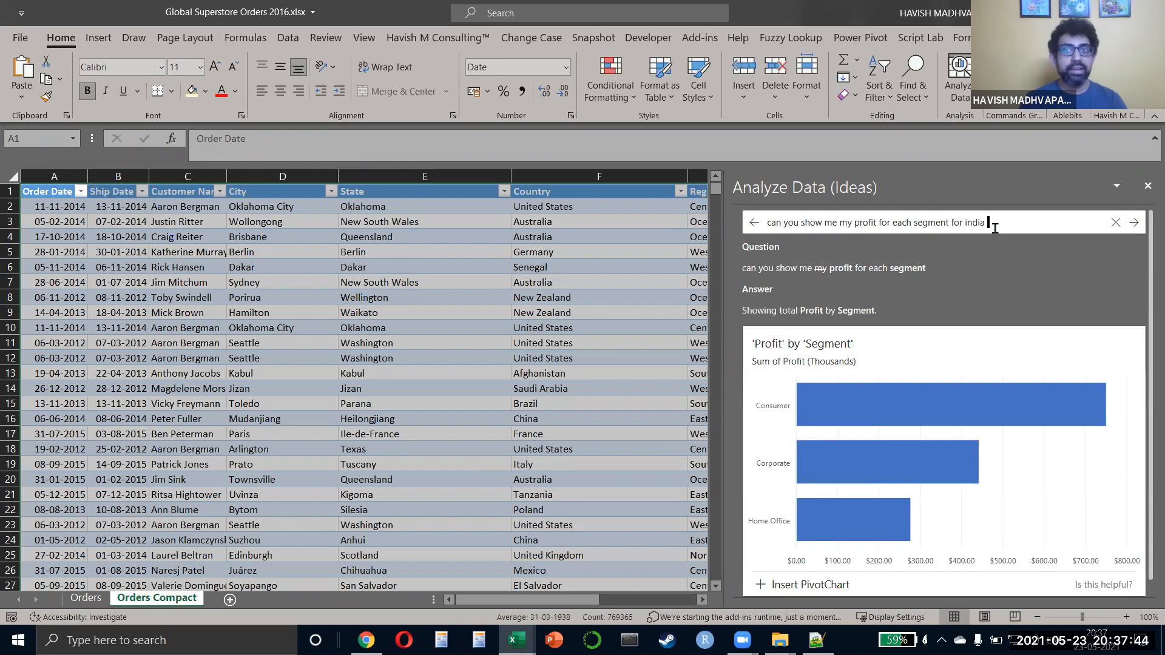
text(orly)
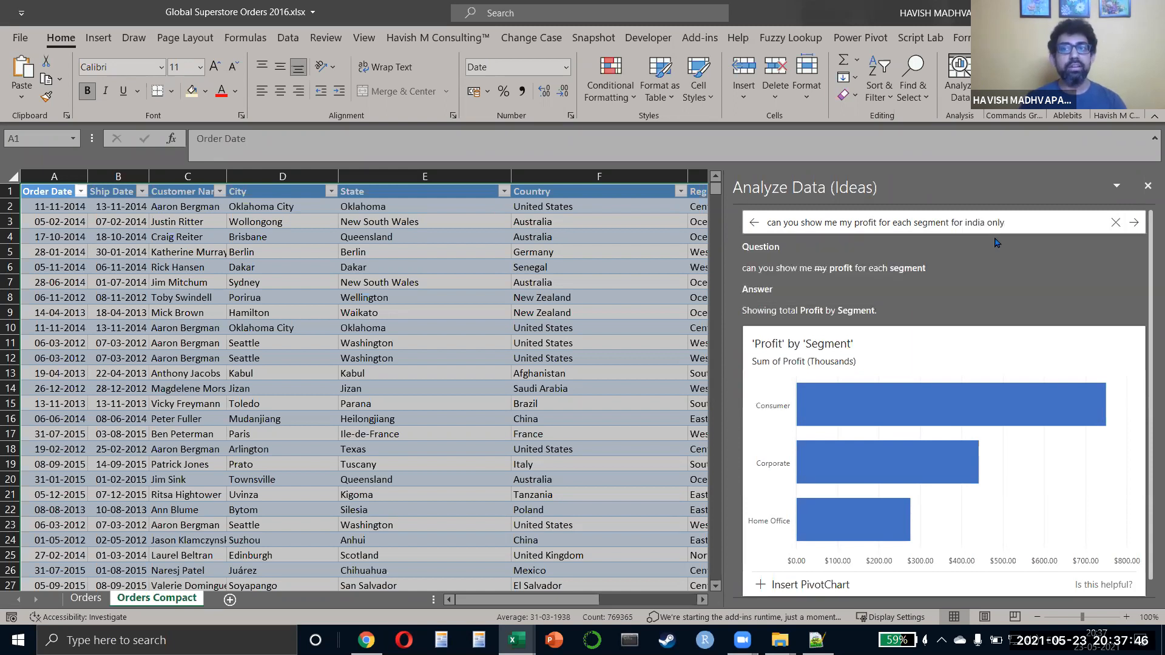
key(Return)
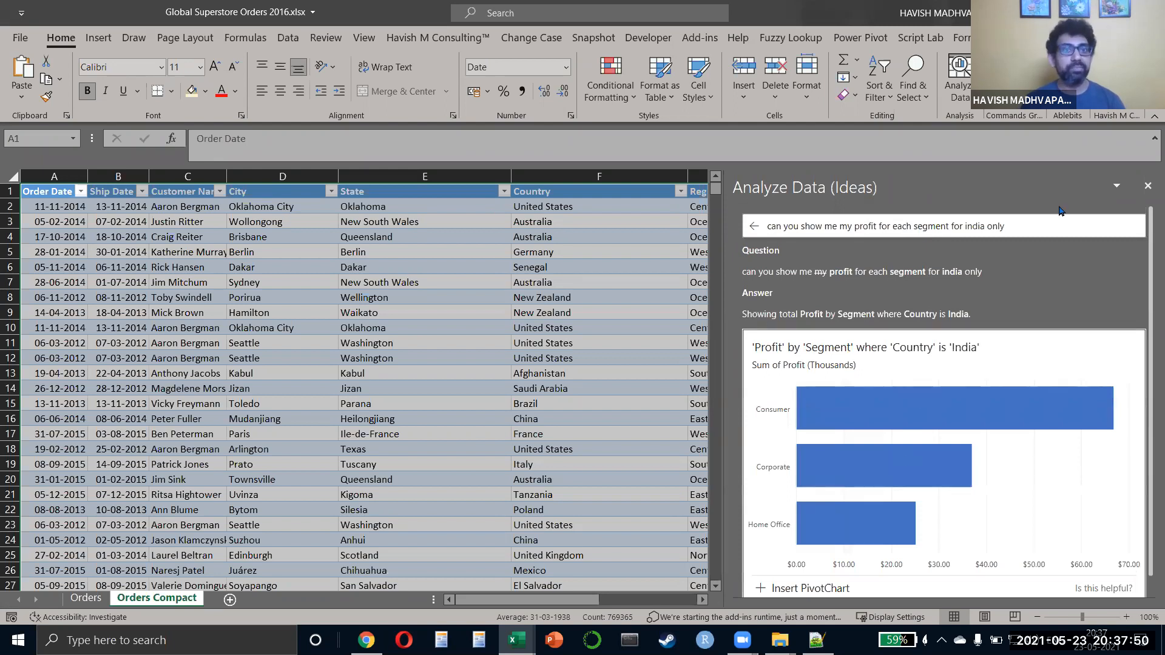
click(1066, 218)
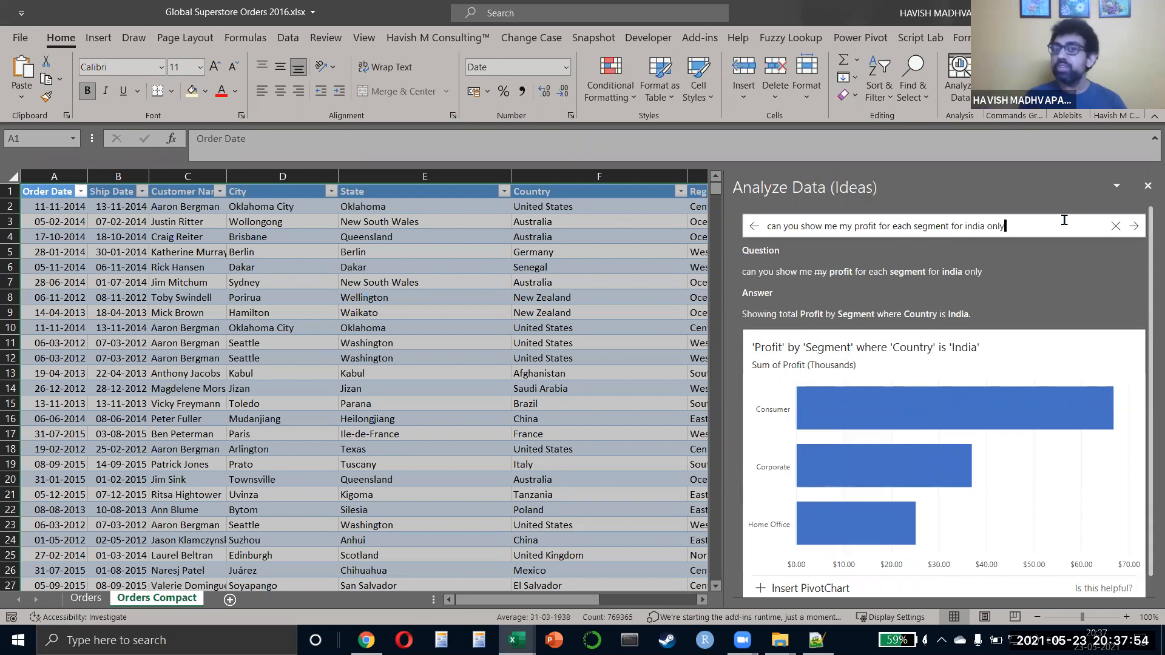
Step: Switch to Chrome and search Google for "nlp" in a new browser window
key(alt+Tab)
key(Tab)
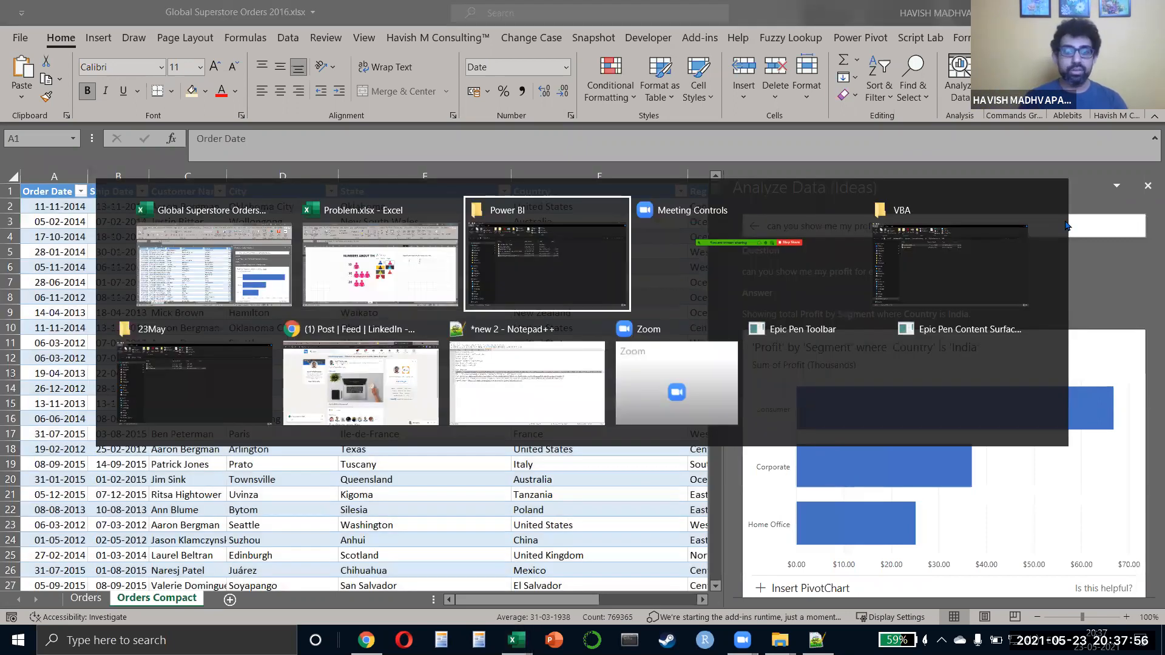
key(alt+Tab)
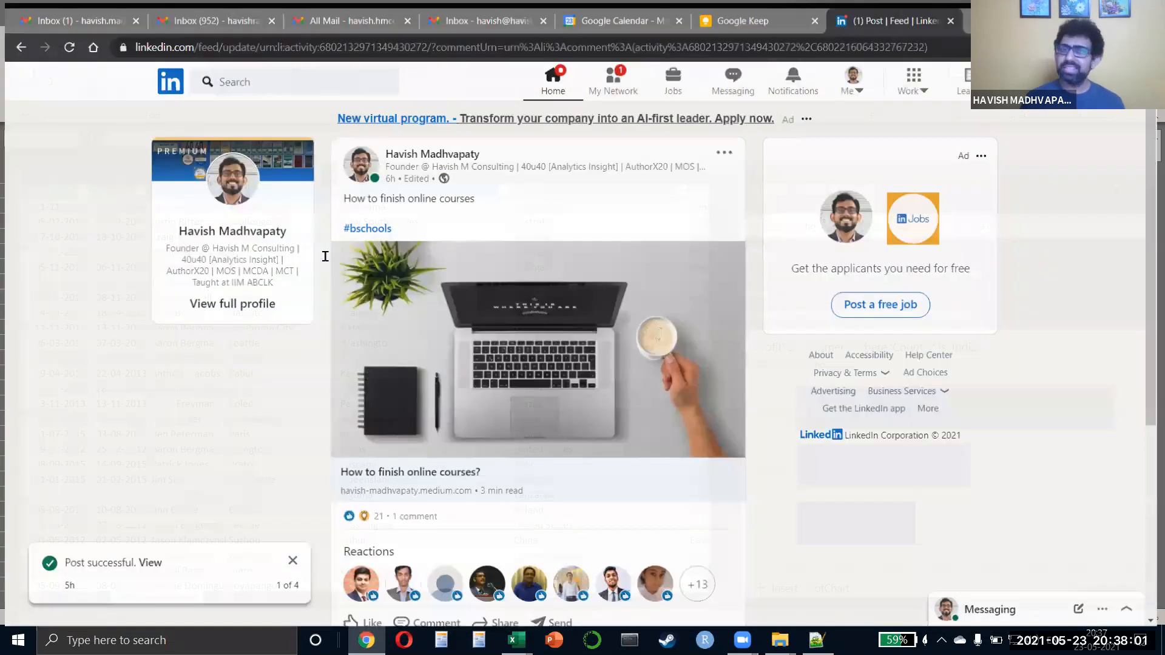
key(ctrl+n)
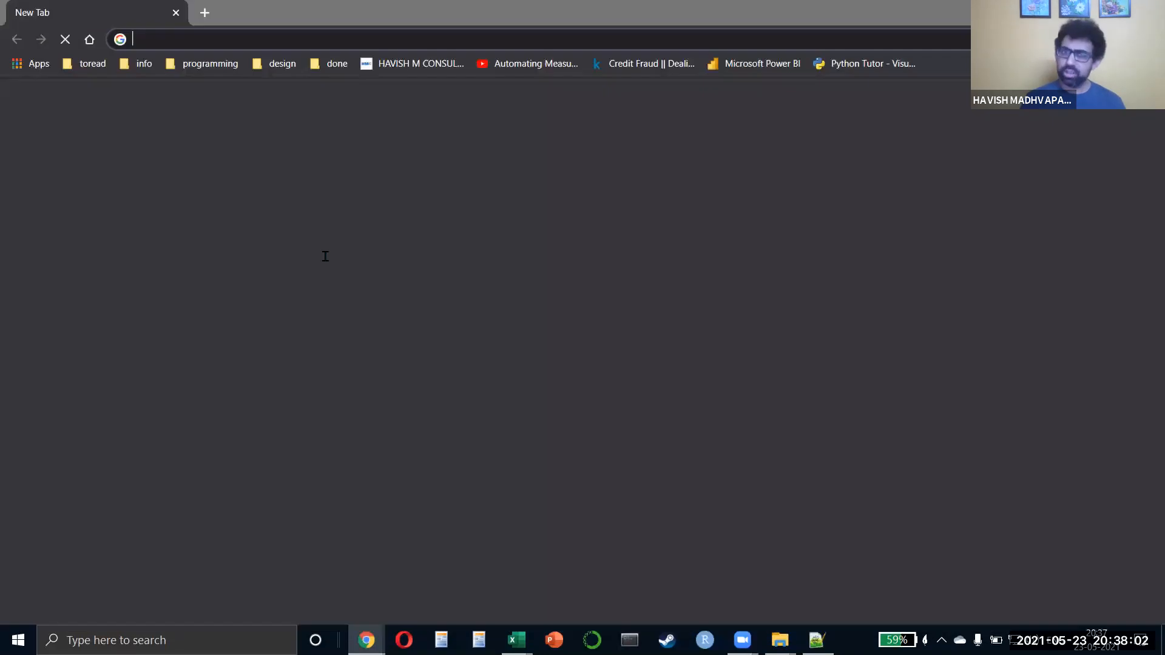
text(nlp)
key(Return)
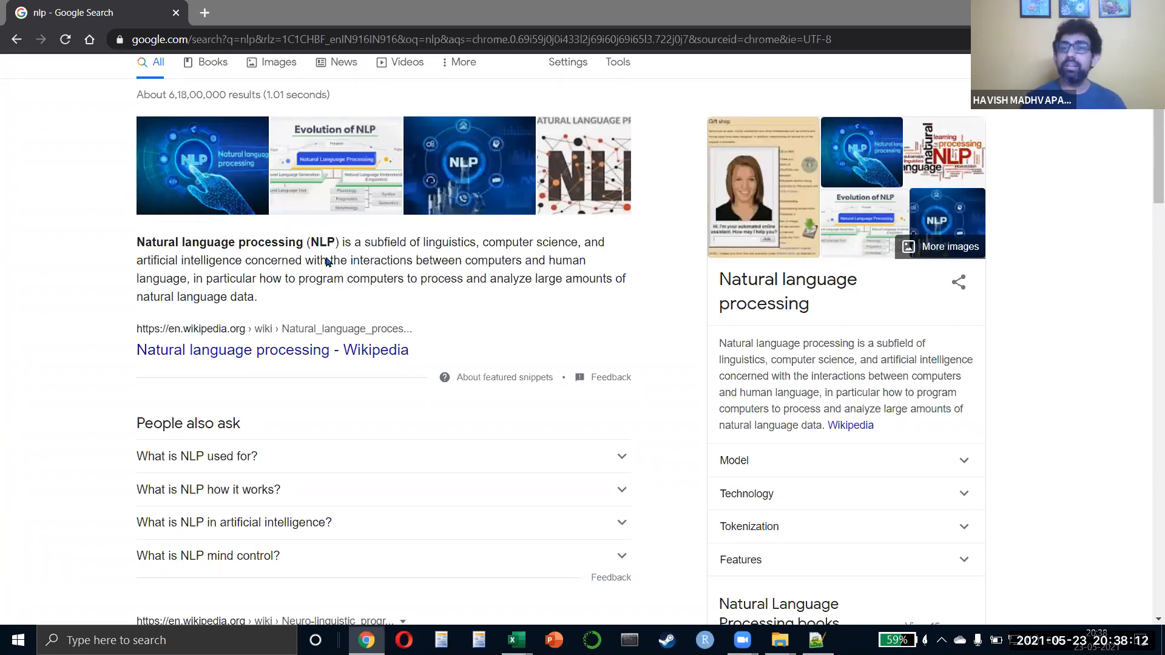
Step: Return to the superstore workbook in Excel, clear the Analyze Data question, and run the suggested "How many different 'Market' are there?"
key(alt+Tab)
key(alt+Tab)
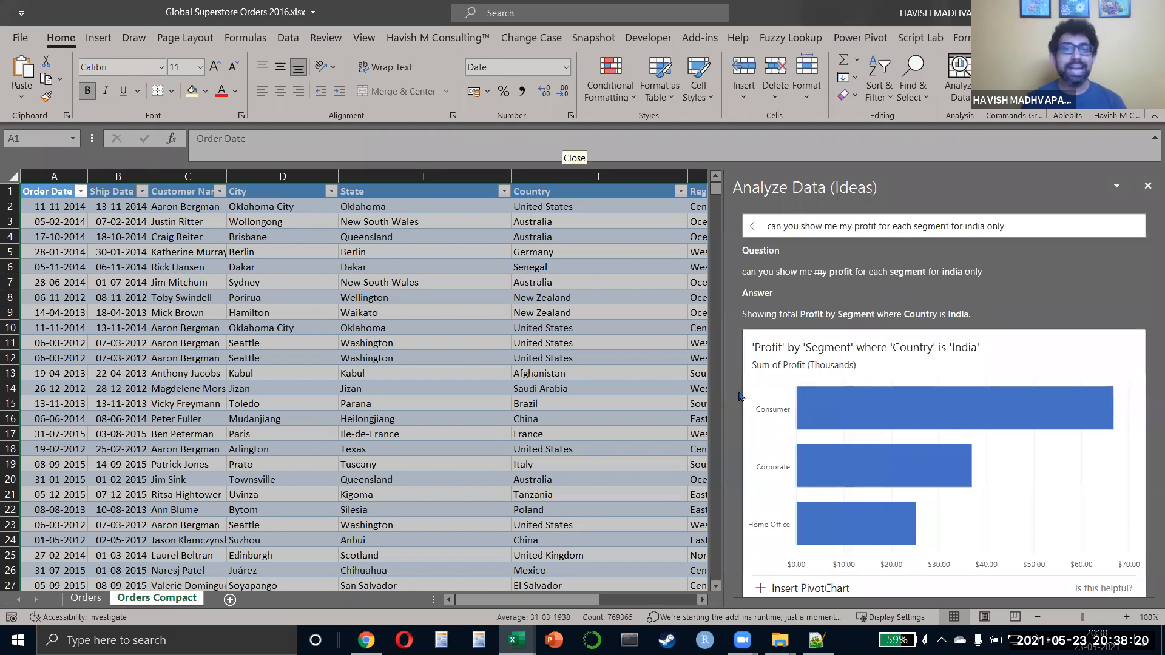
click(579, 133)
click(1037, 235)
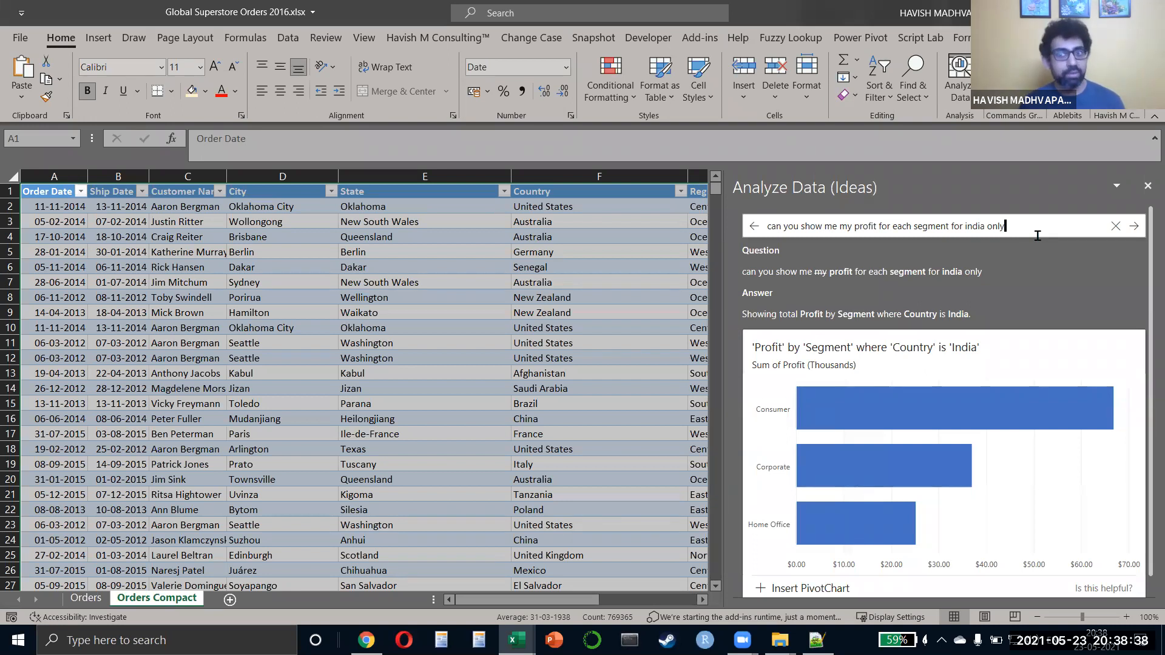
key(ctrl+shift+Left)
key(ctrl+shift+Left)
key(ctrl+shift+Left)
key(ctrl+shift+Left)
key(ctrl+shift+Left)
key(ctrl+shift+Left)
key(ctrl+shift+Left)
key(ctrl+shift+Left)
key(ctrl+shift+Left)
key(ctrl+shift+Left)
key(ctrl+shift+Left)
key(ctrl+shift+Left)
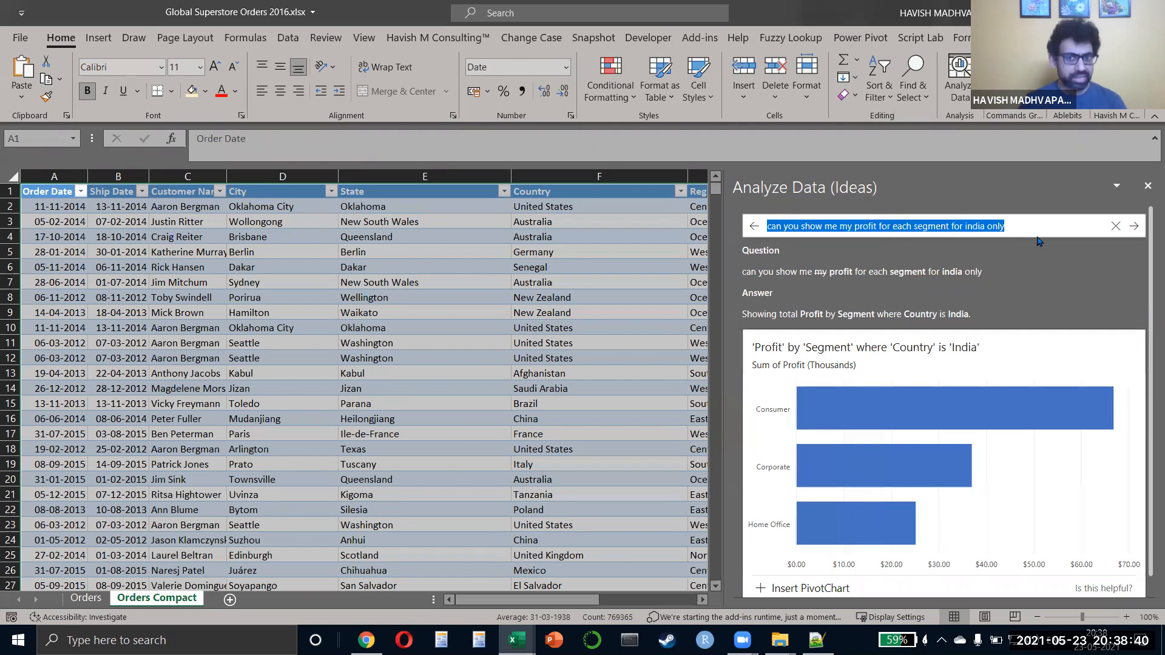
key(BackSpace)
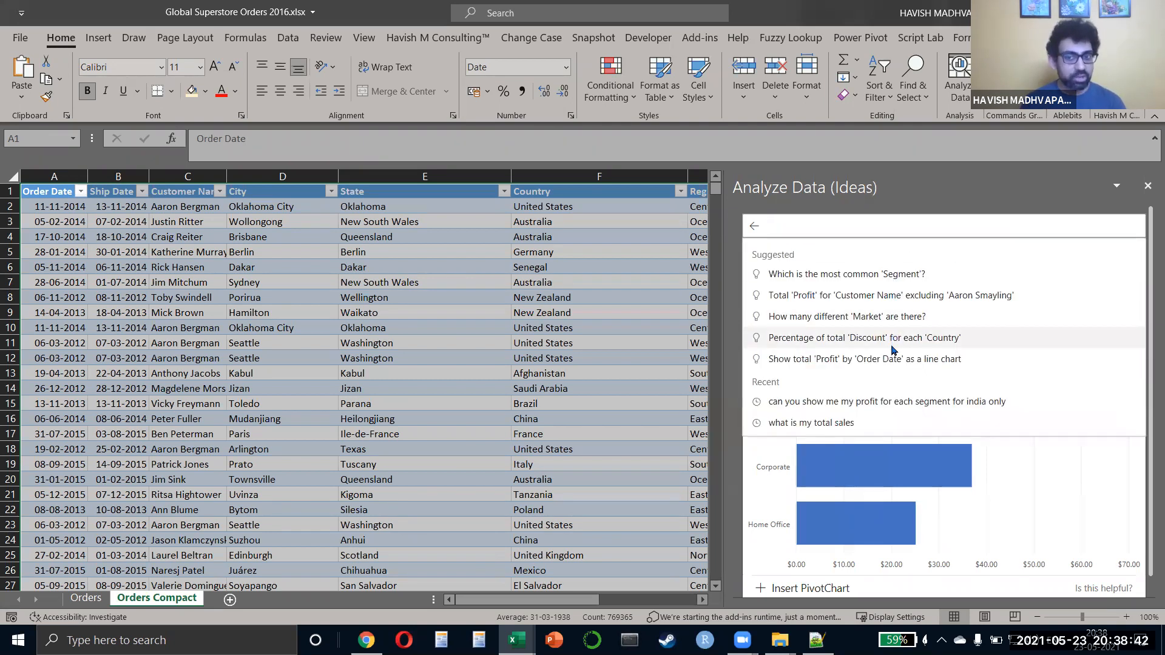
click(892, 327)
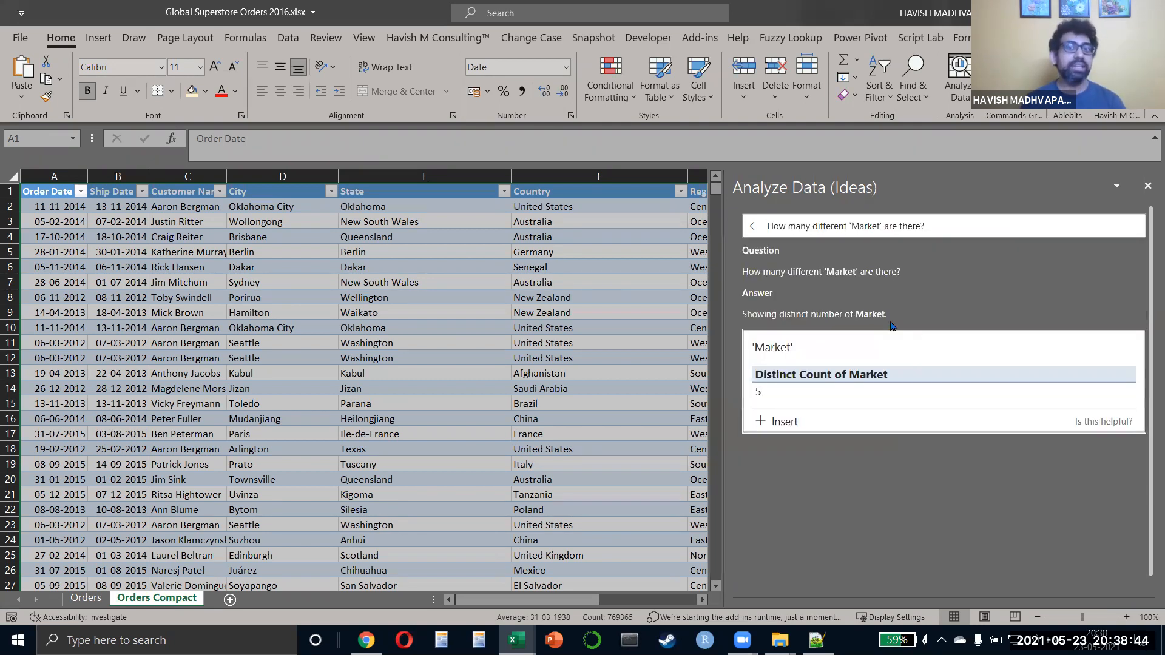
Step: Change the Analyze Data question from Market to Country, run it, and close the Analyze Data pane
click(879, 226)
key(ctrl+shift+Left)
key(BackSpace)
text(Country)
key(Return)
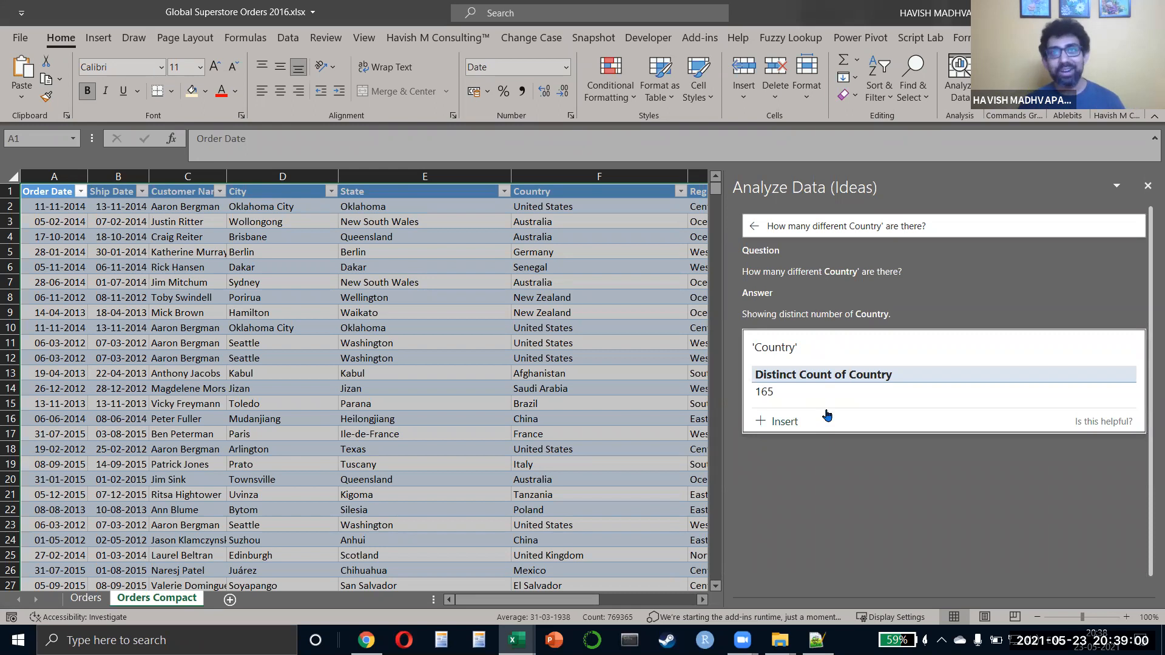
click(828, 416)
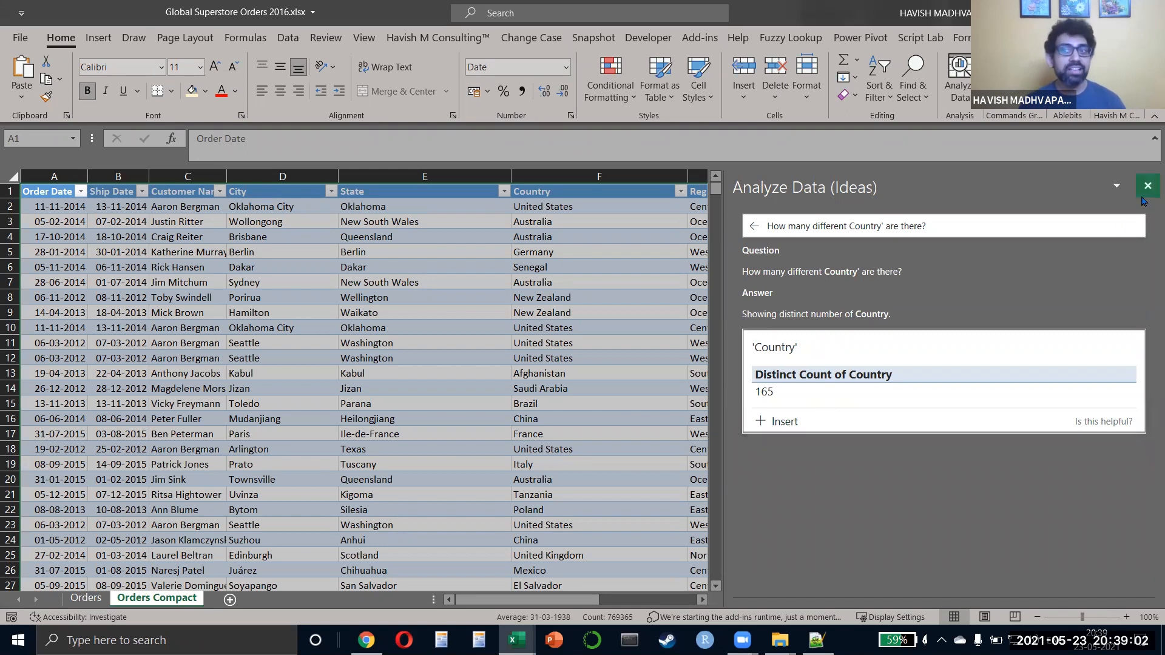
Step: Select the Country column's data and examine the country names in its header's filter list without applying a filter
click(528, 268)
key(ctrl+space)
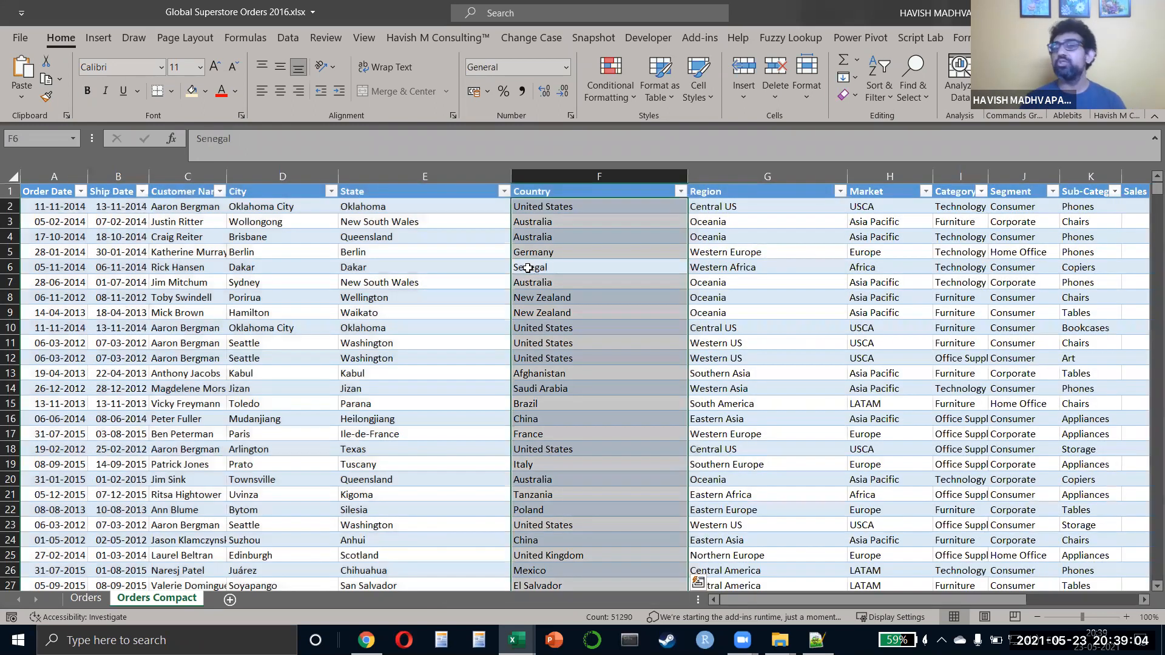
key(Up)
key(Up)
key(Up)
key(Up)
key(Up)
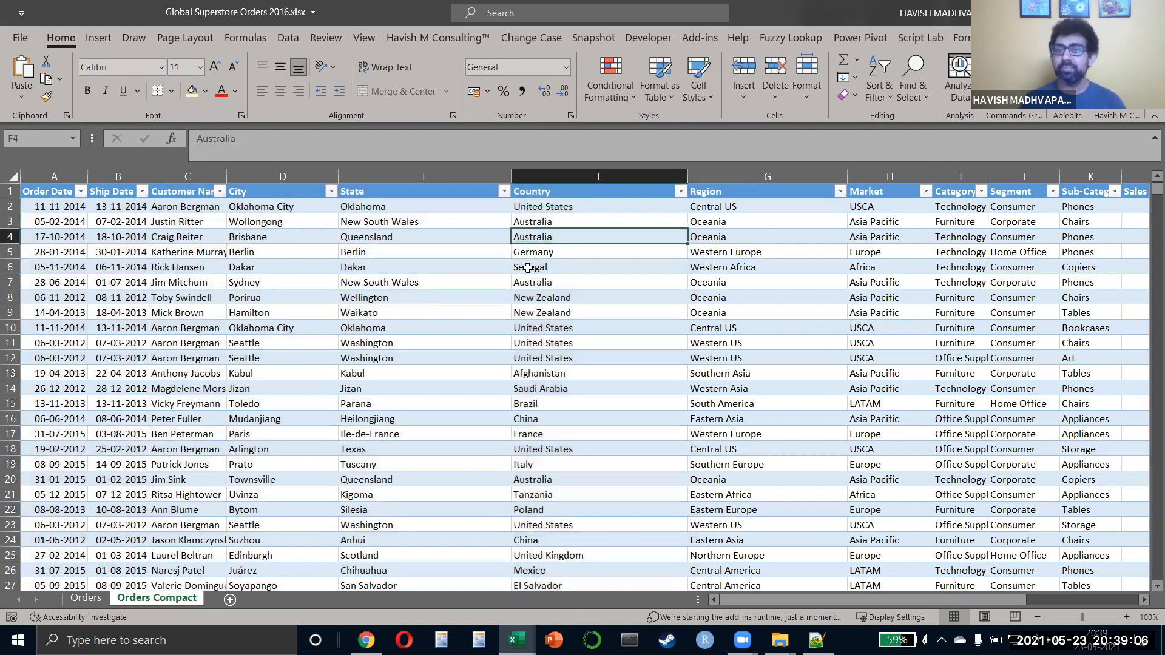
key(alt+Down)
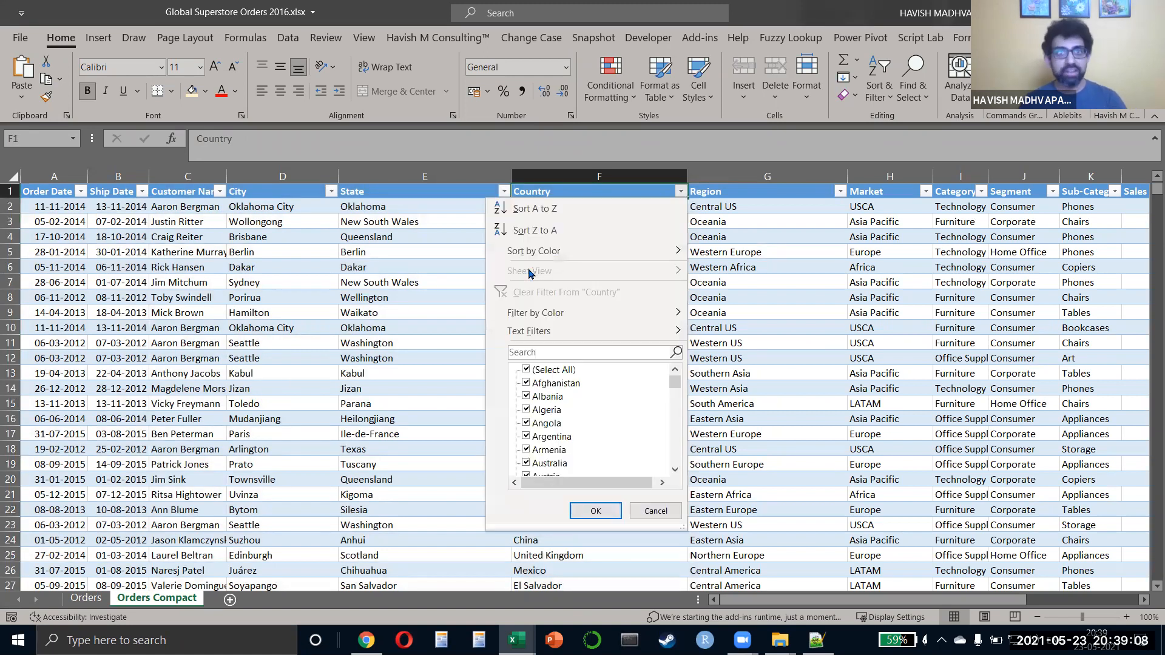
key(Escape)
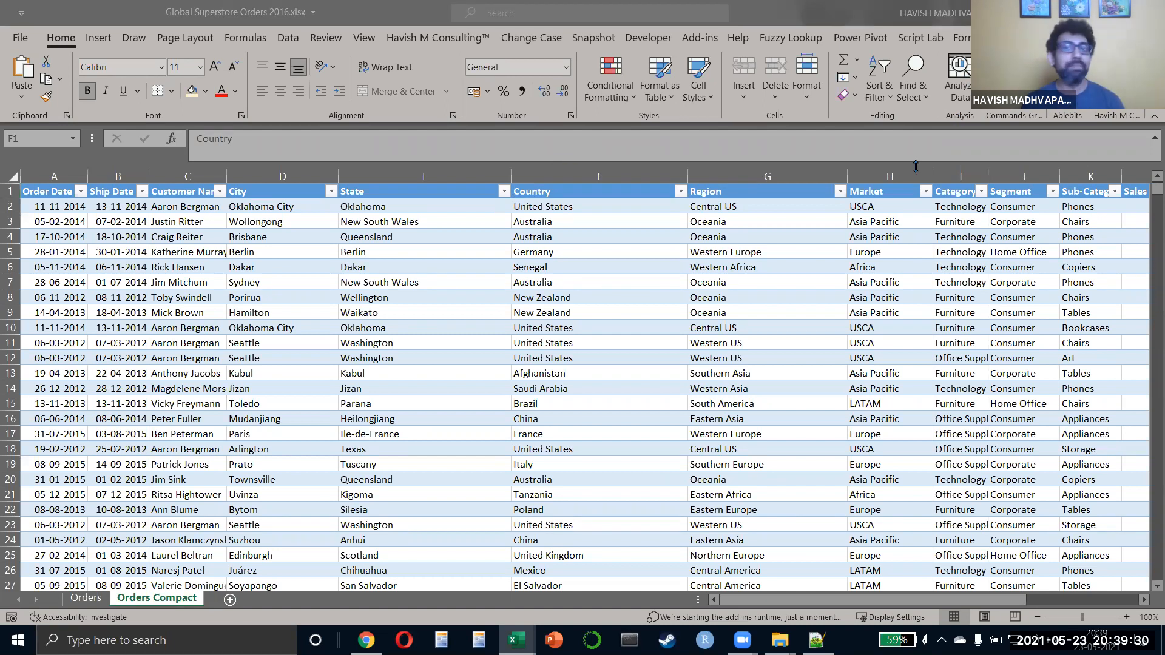
click(852, 215)
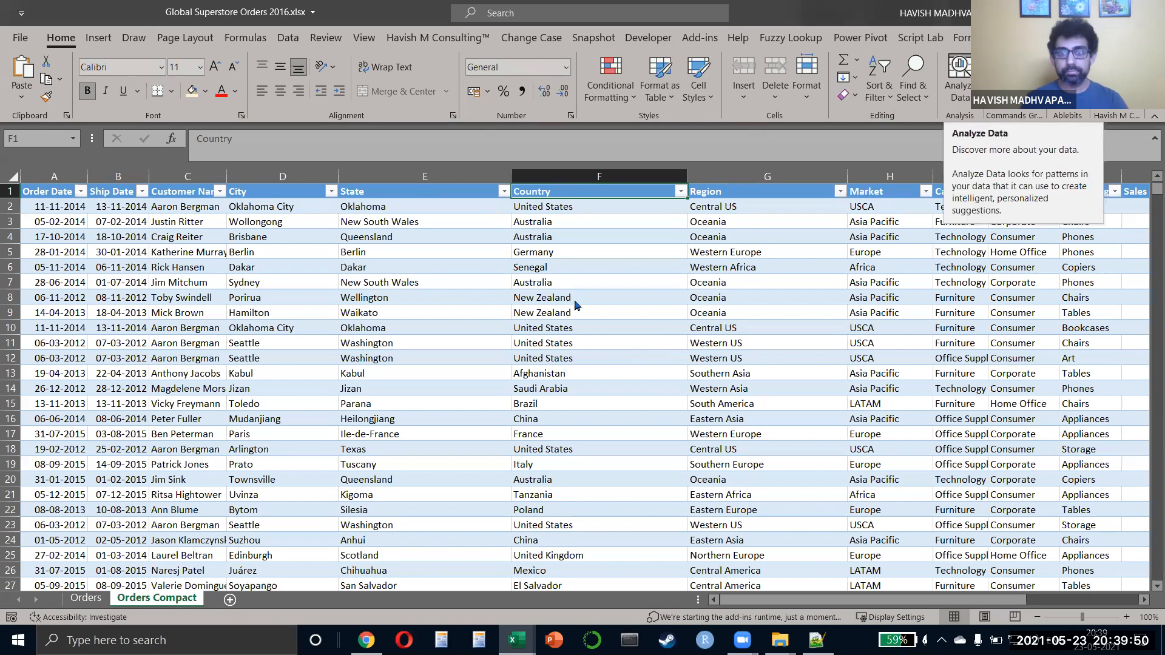
Step: Switch to the Problem.xlsx workbook and close it without saving the changes
key(alt+Tab)
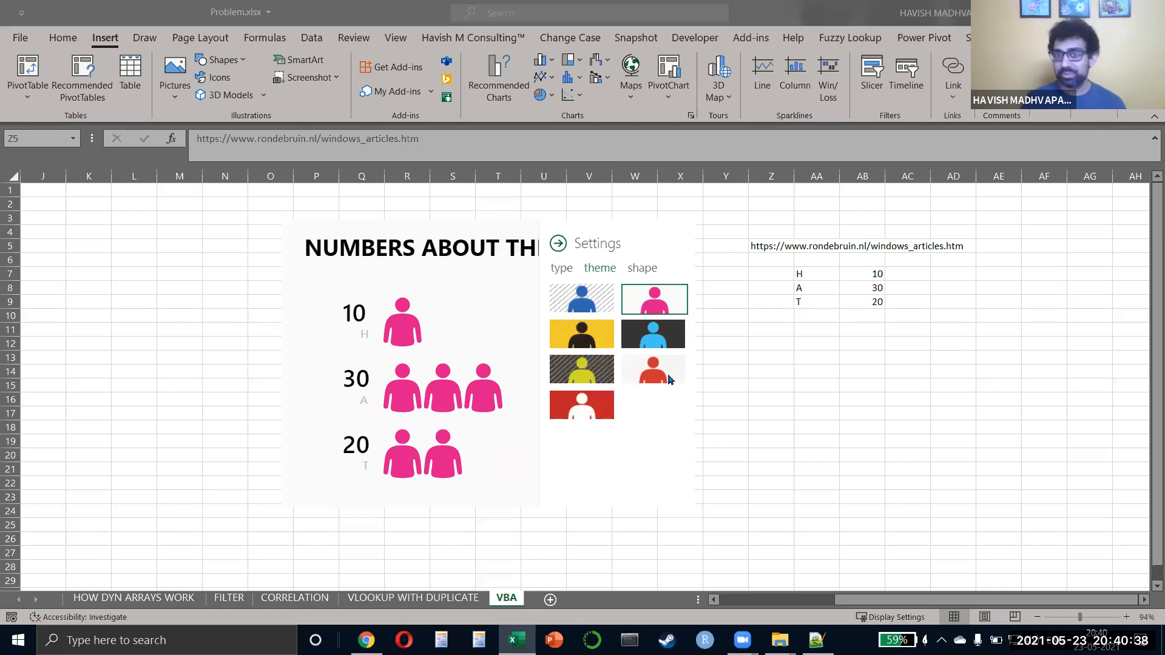
click(807, 340)
click(807, 340)
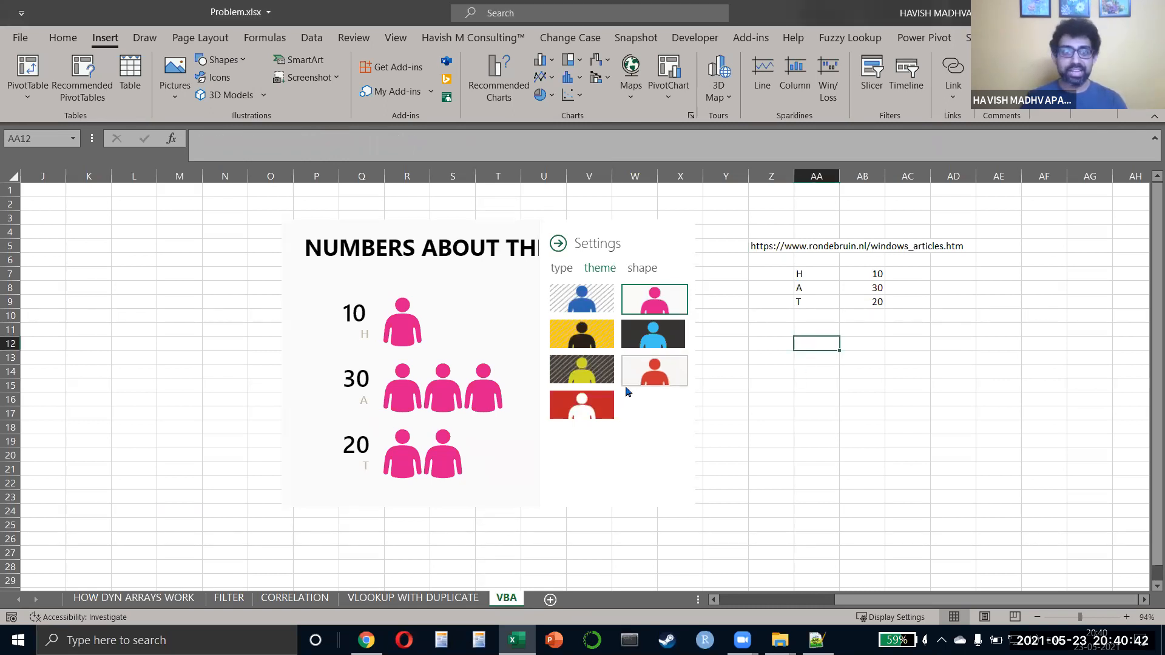
key(alt+F4)
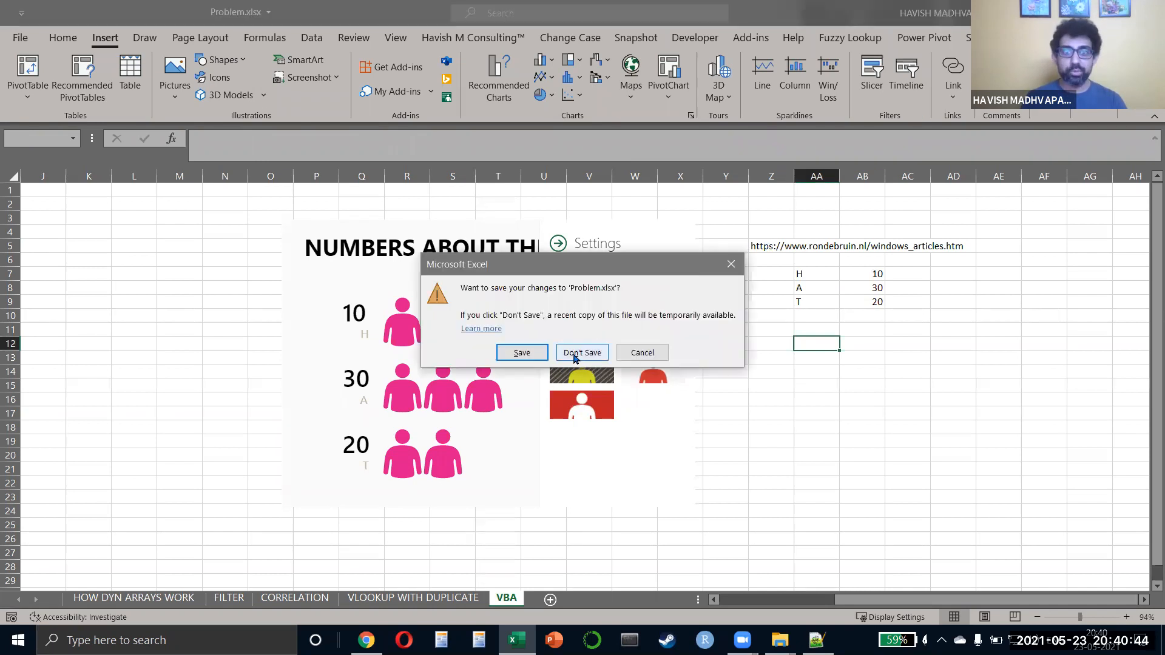
click(576, 358)
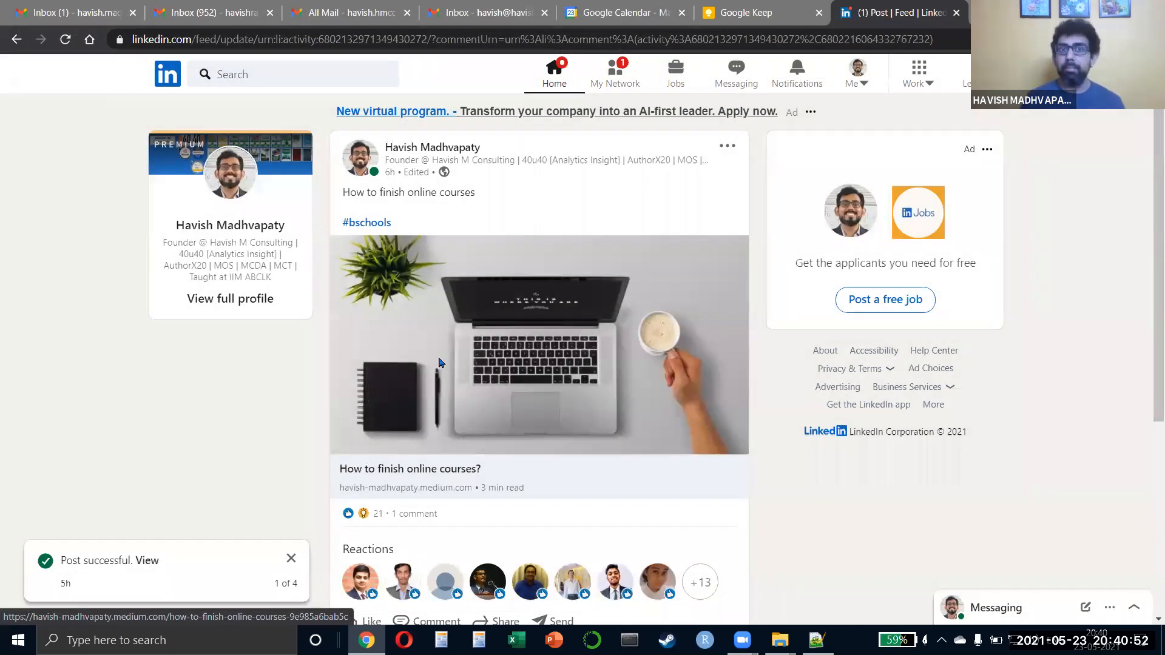
Step: Switch to the Office home page in the browser and create a new blank workbook in Excel for the web
key(alt+Tab)
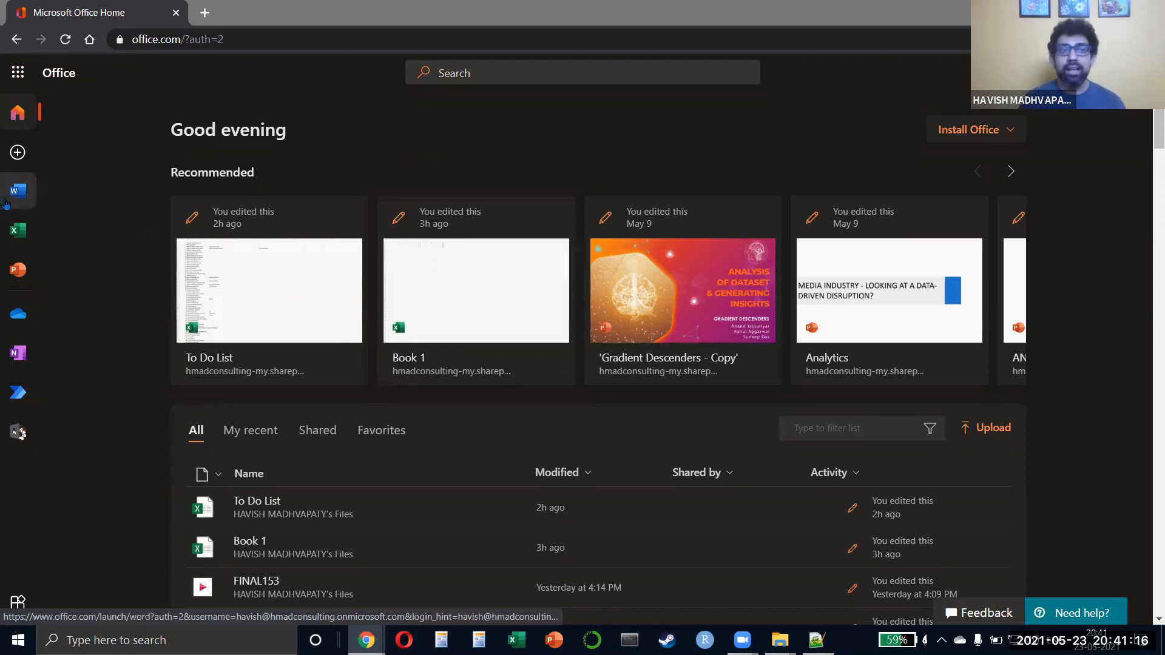
click(19, 231)
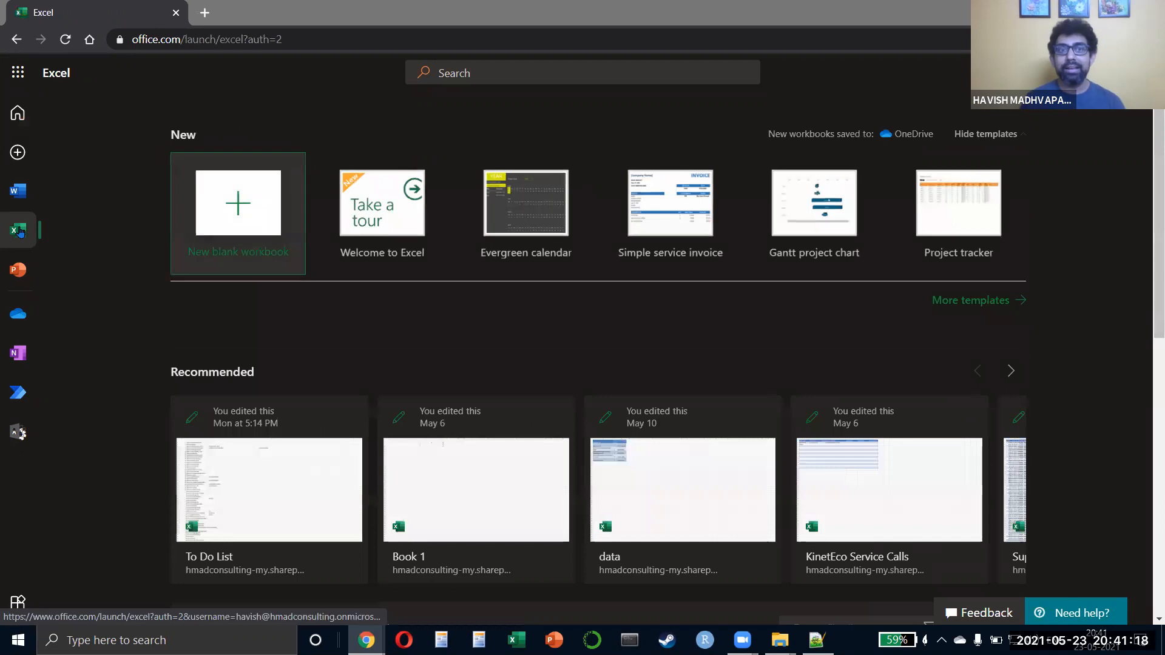
click(193, 200)
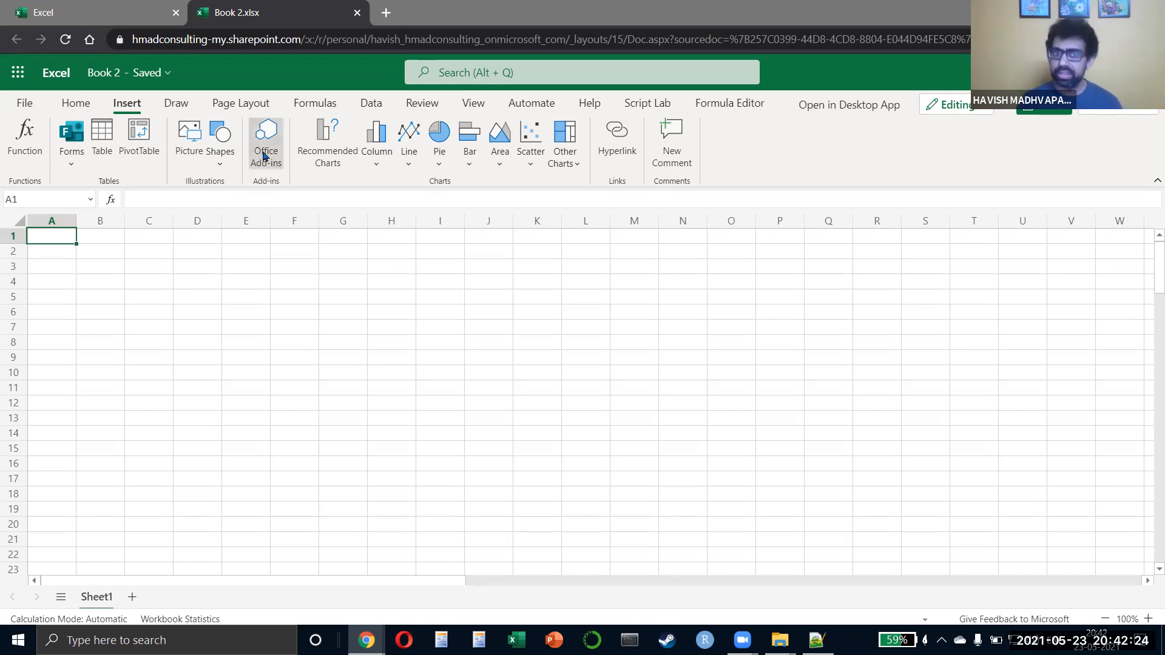
Step: Examine the new workbook's Office Add-ins, its Office Scripts commands and the signed-in account details
click(264, 157)
click(828, 126)
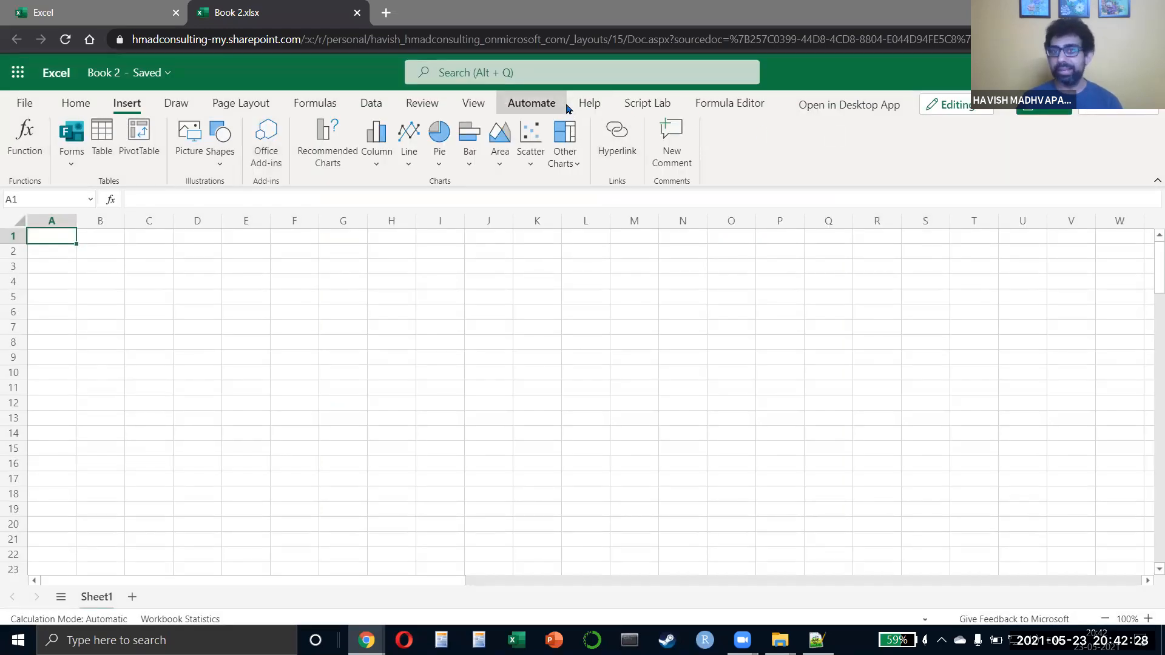
click(546, 107)
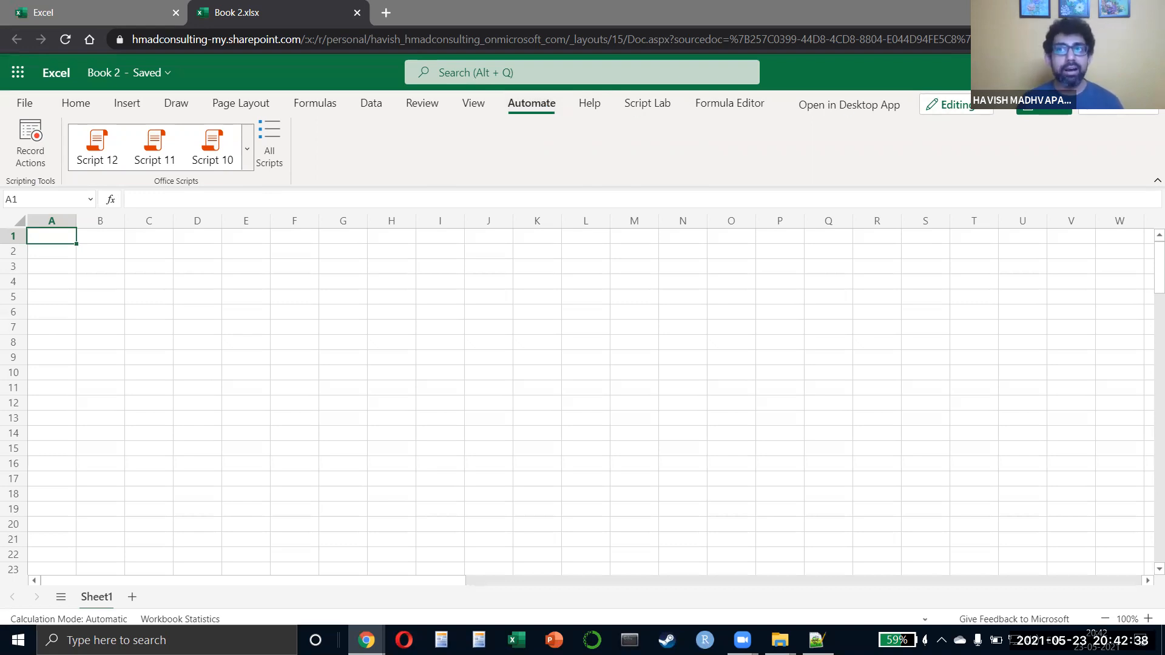
click(1146, 72)
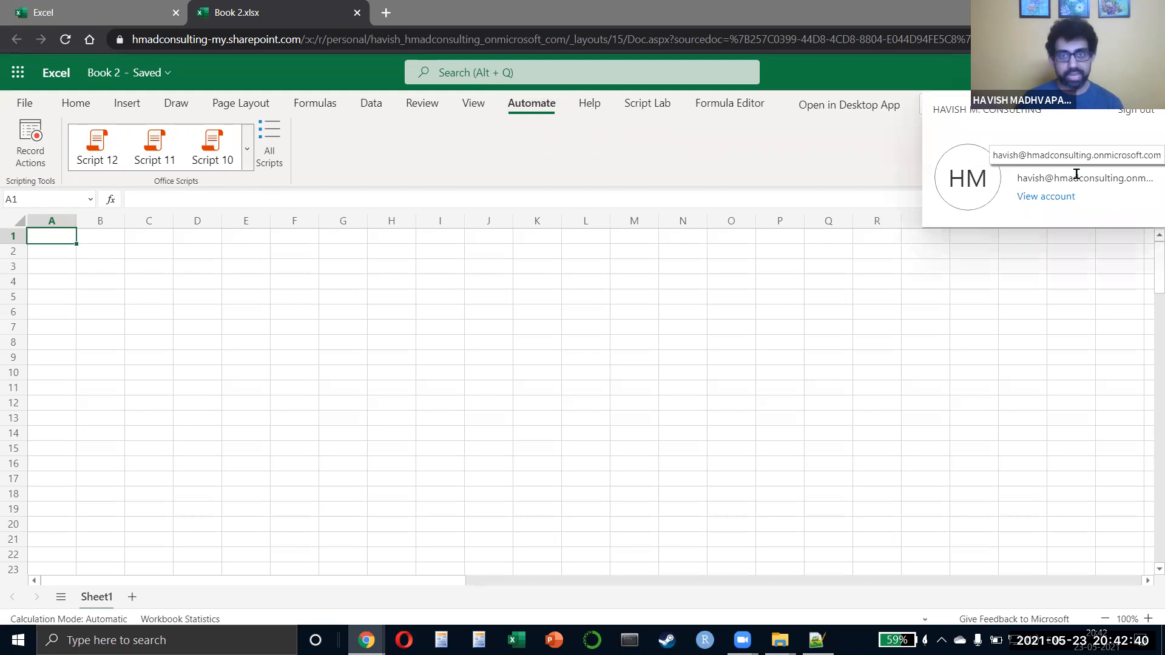
click(650, 286)
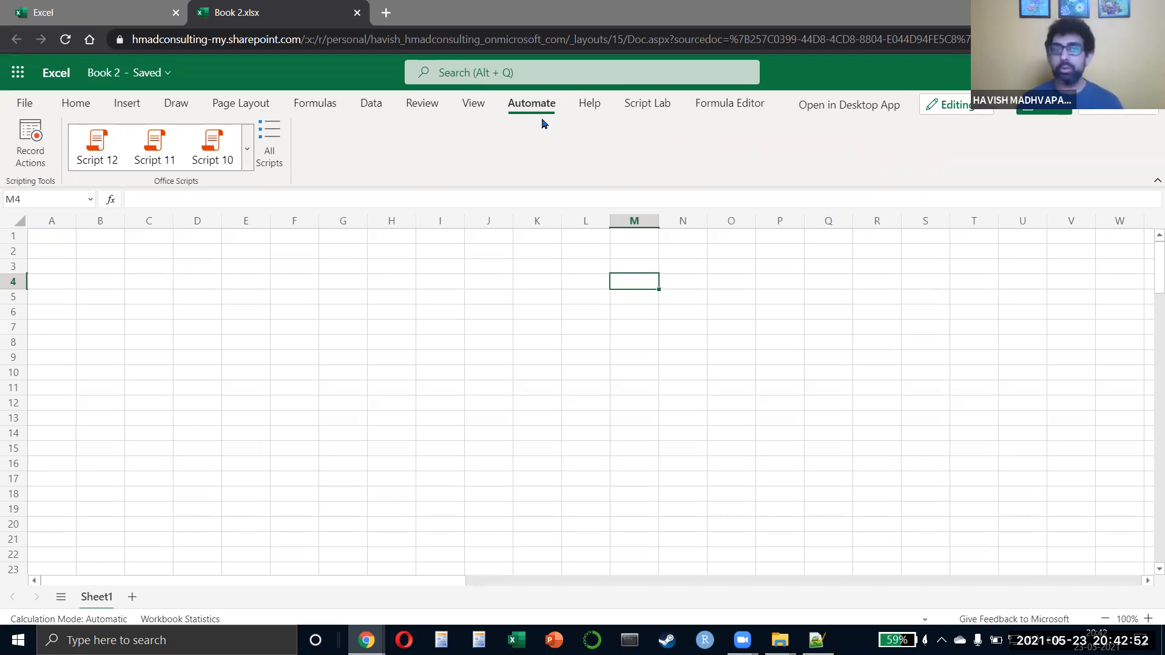
Step: Start recording an Office Script and enter the headers Name in A1 and Sales in B1
click(38, 144)
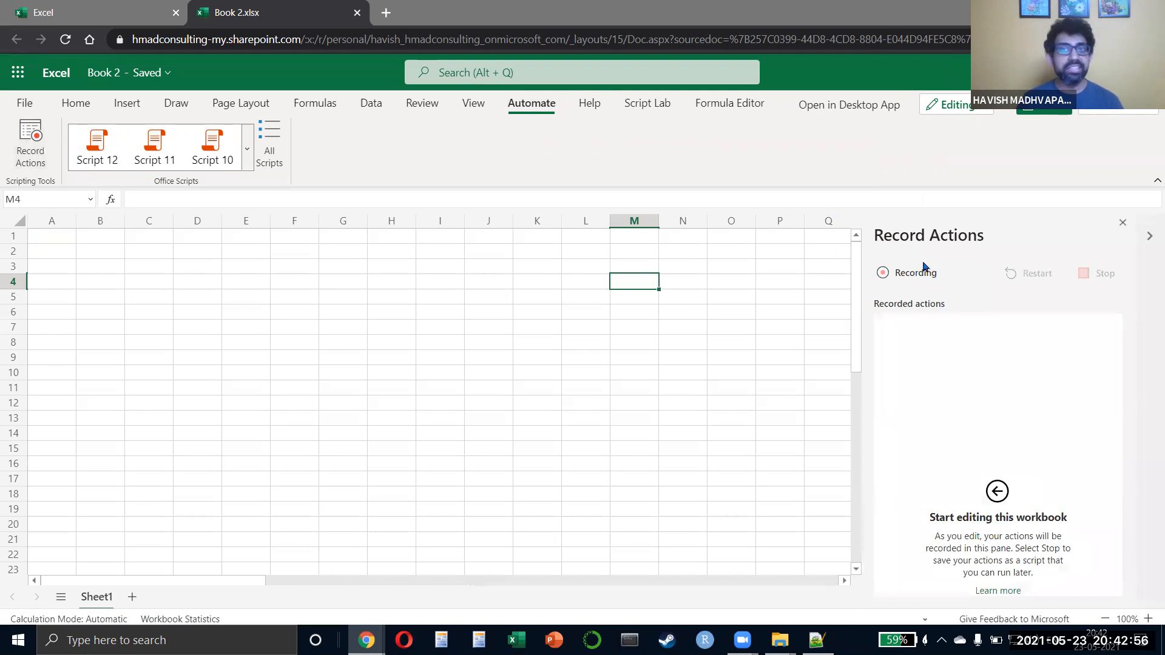
click(61, 238)
text(Name)
key(Return)
key(Up)
key(Right)
text(Sales)
key(Return)
key(Left)
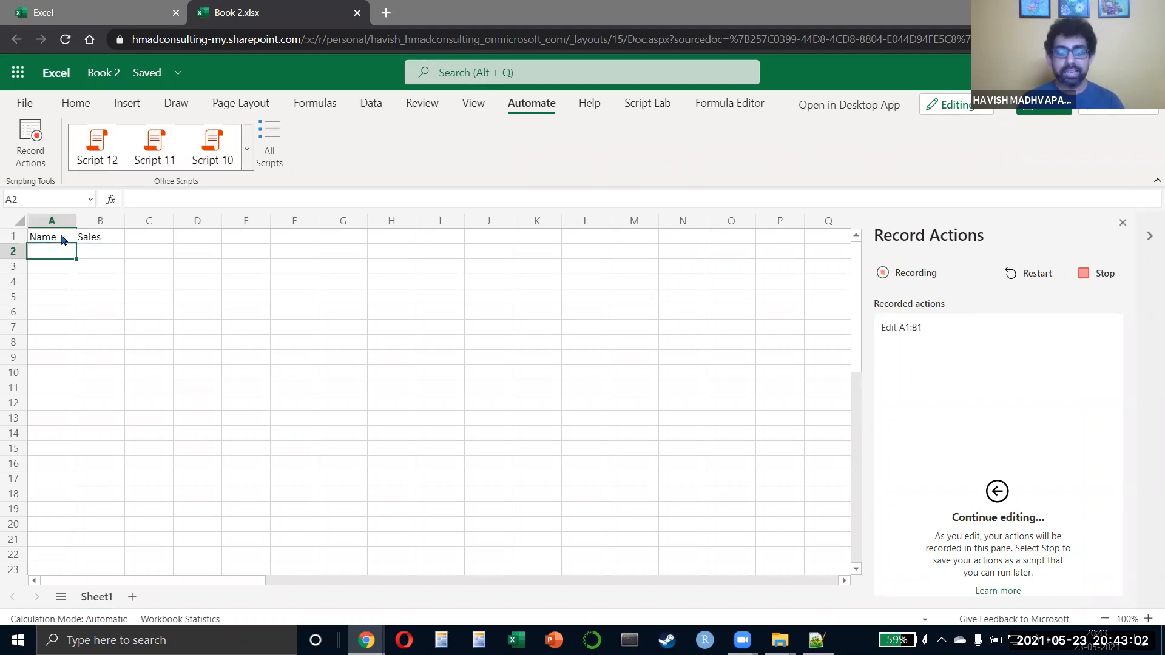
Step: Fill A2:A4 with three people's first names, correcting the capitalisation of the one in A3
text(Havish)
key(Return)
text(ANmol)
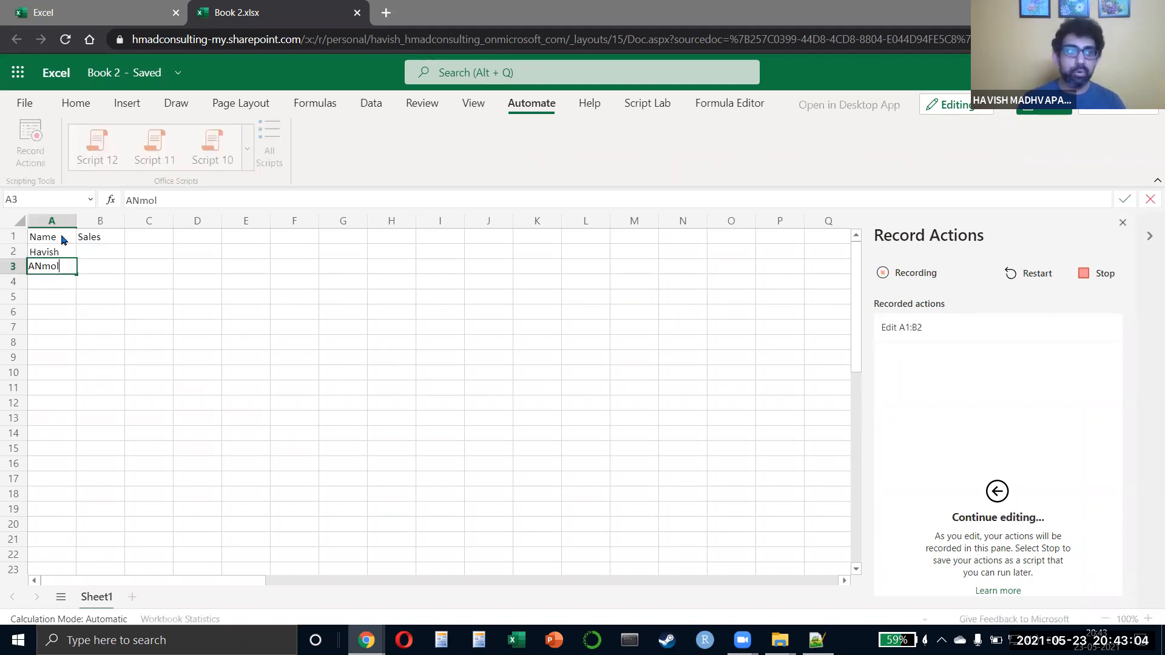
key(Return)
text(Talha)
key(Return)
key(Up)
key(Up)
text(Anmol)
key(Tab)
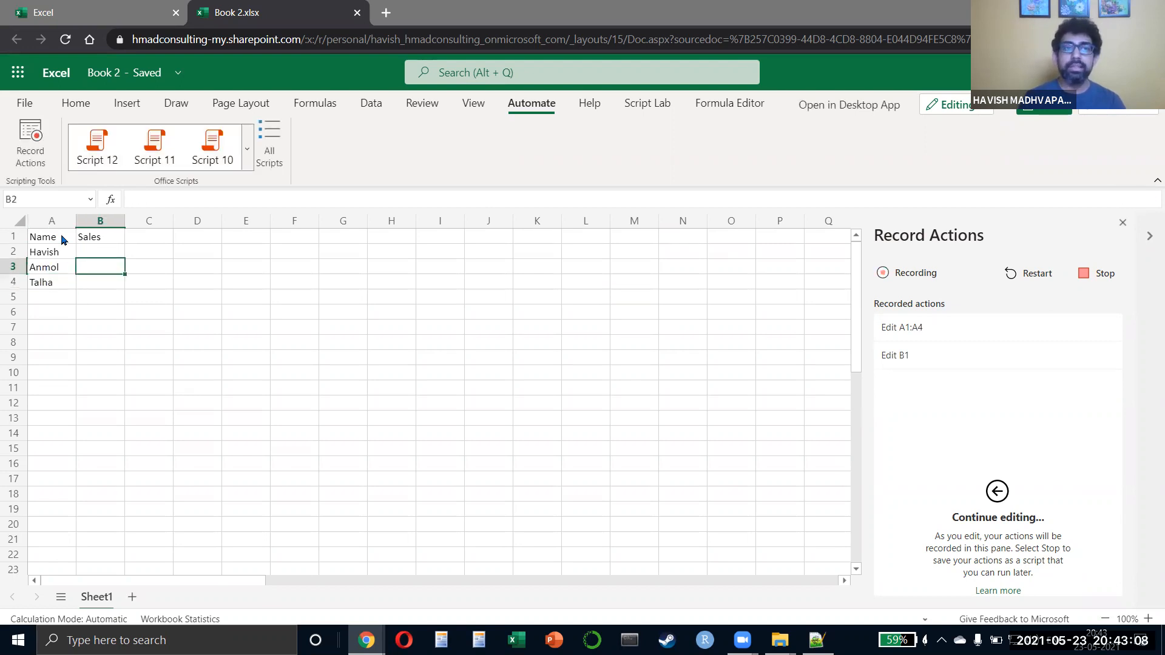
Step: Enter the sales values 30, 10 and 20 in B2:B4
key(Up)
text(30)
key(Return)
text(10)
key(Return)
text(20)
key(Return)
Step: Total the sales in B5 with =SUM(B2:B4) and make the total bold
text(=sum)
key(Tab)
key(Up)
key(shift+Up)
key(shift+Up)
key(Return)
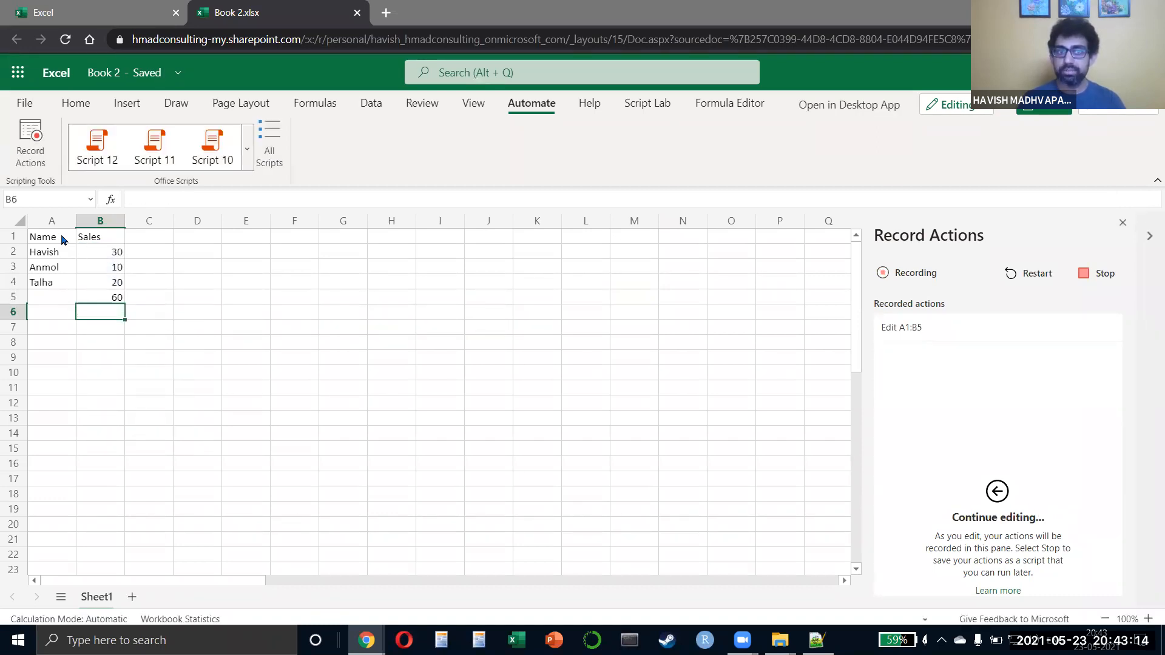
key(Up)
key(ctrl+b)
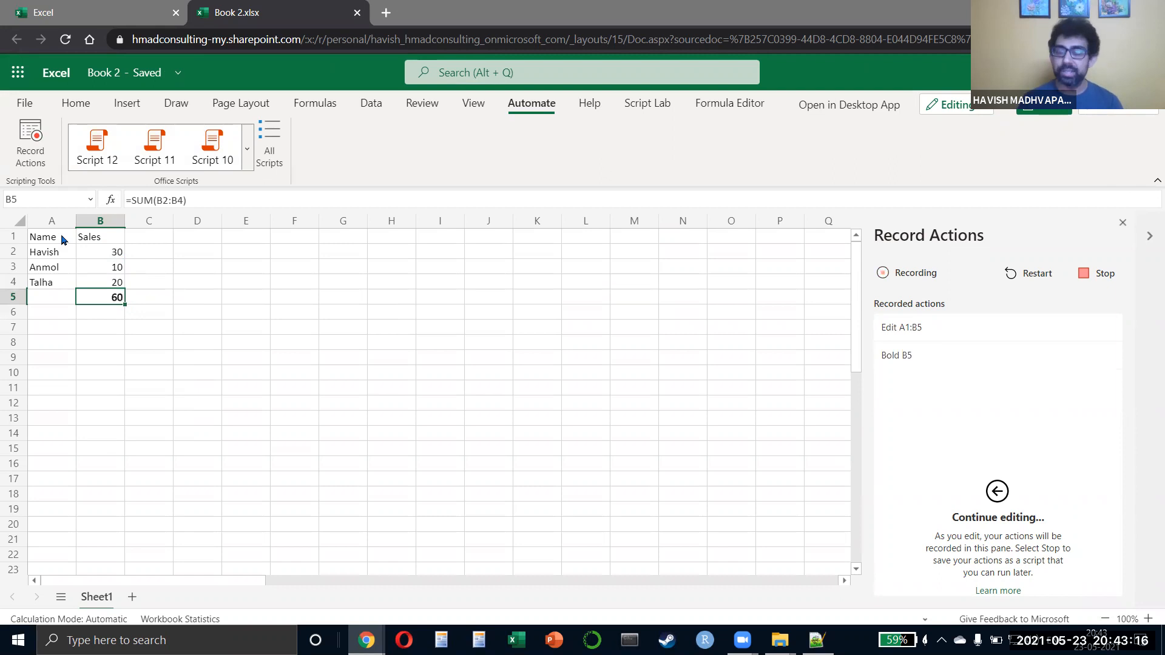
Step: Insert a 2-D pie chart from A1:B4 and stop recording the script
key(Left)
key(Up)
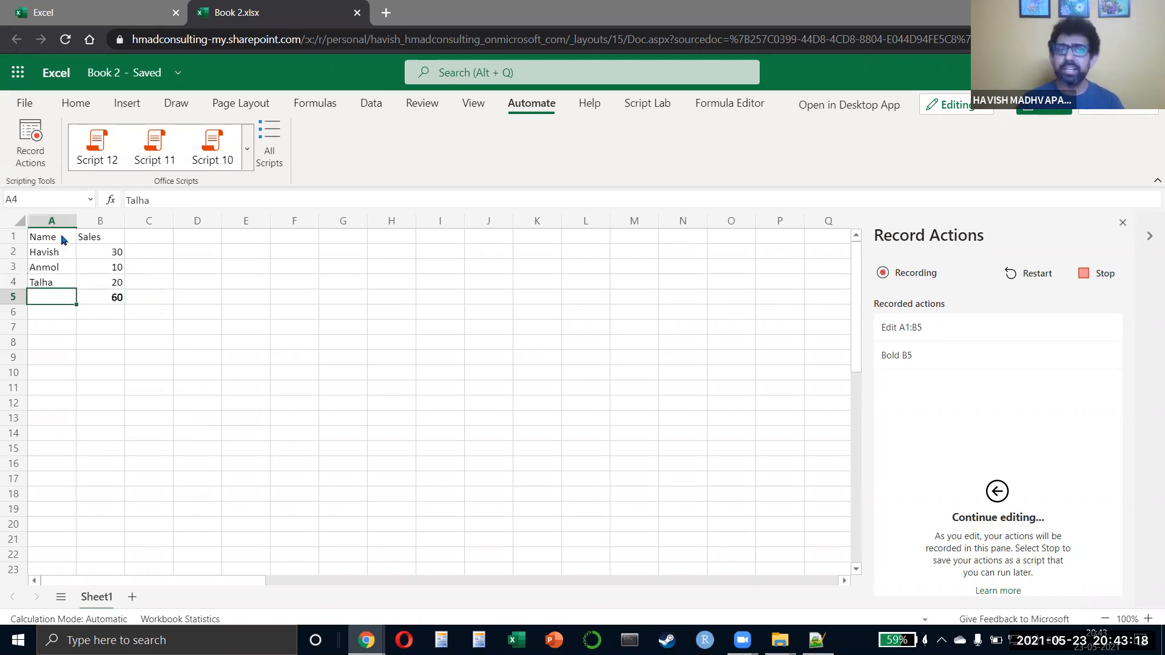
key(shift+Up)
key(shift+Right)
key(shift+Up)
key(shift+Up)
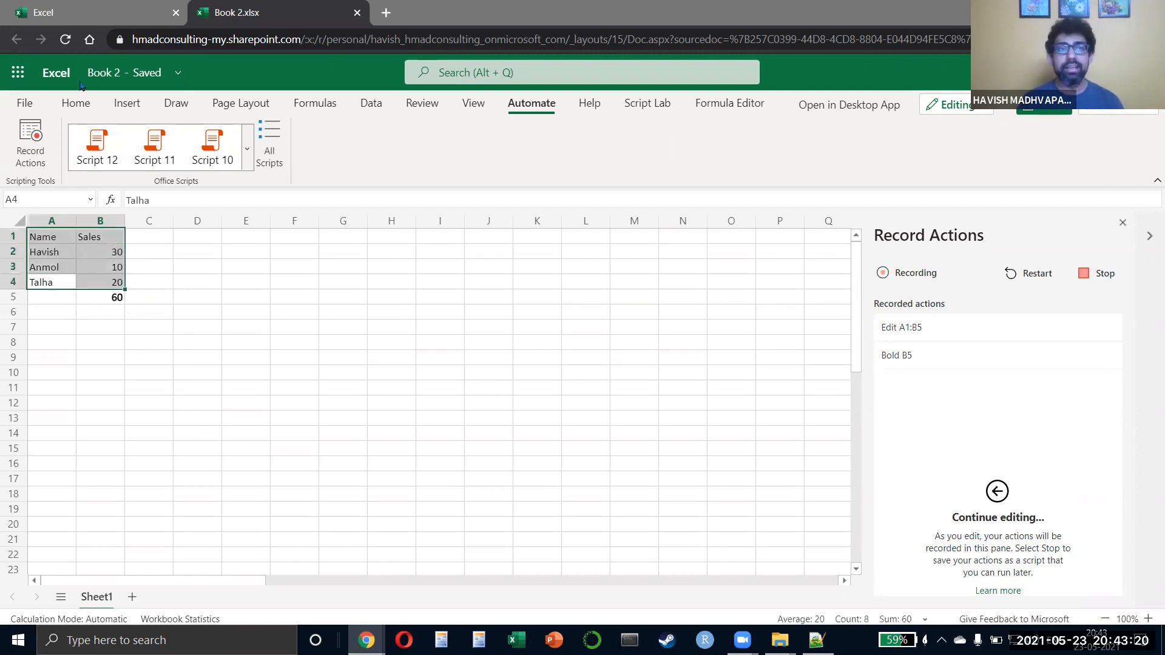
click(127, 102)
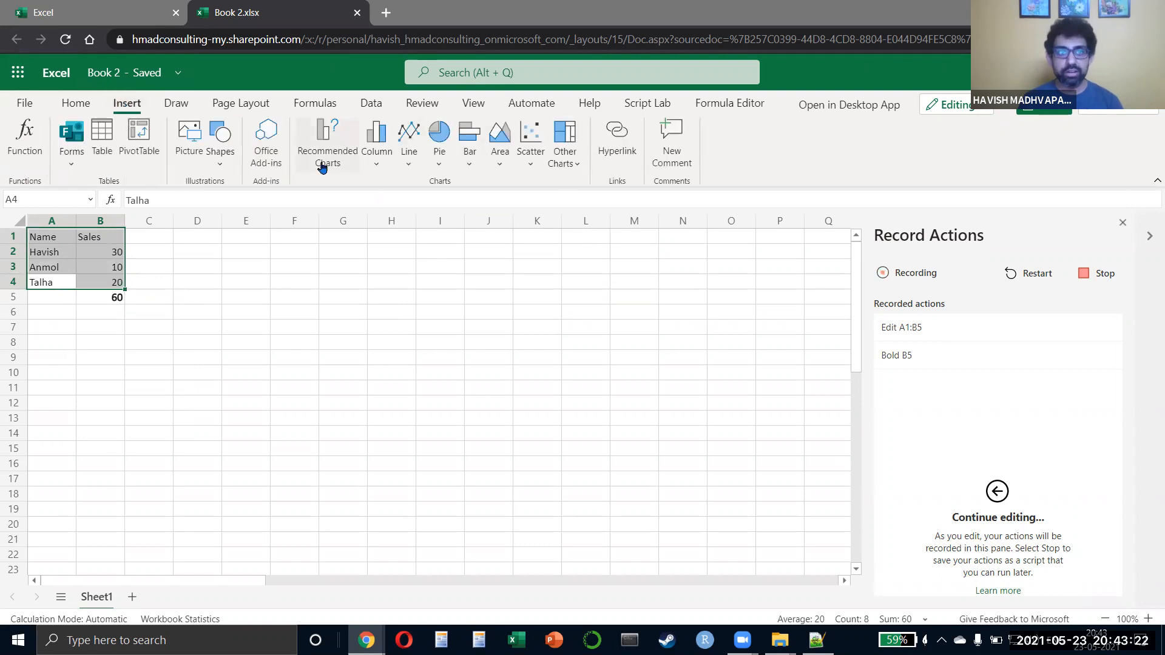
click(439, 162)
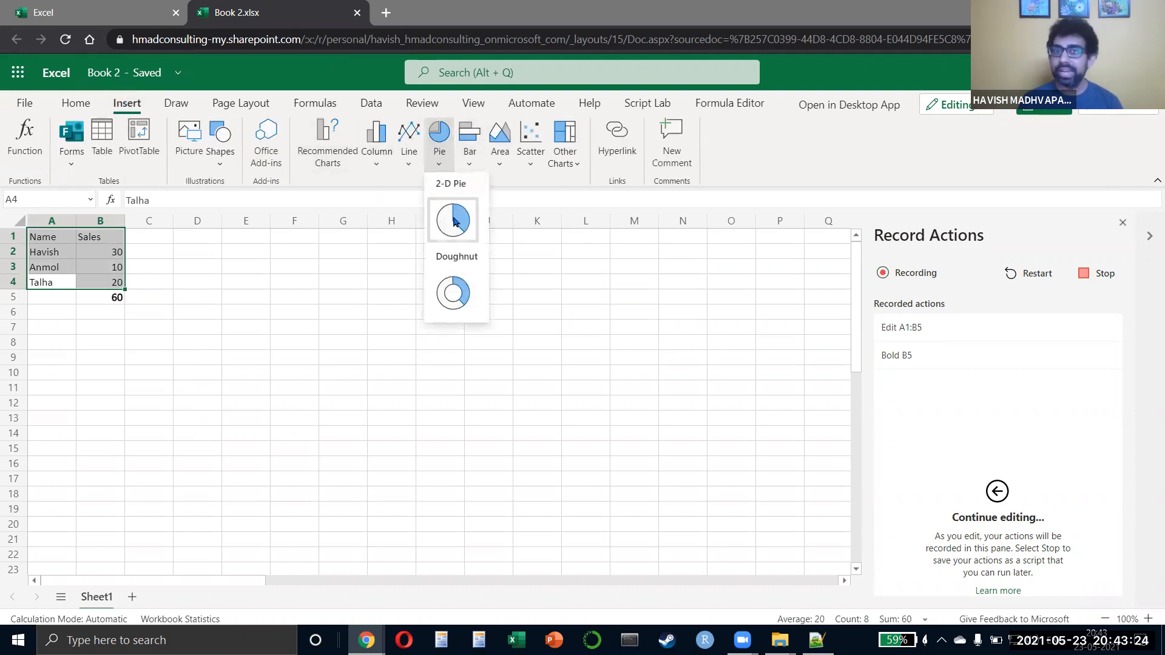
click(453, 218)
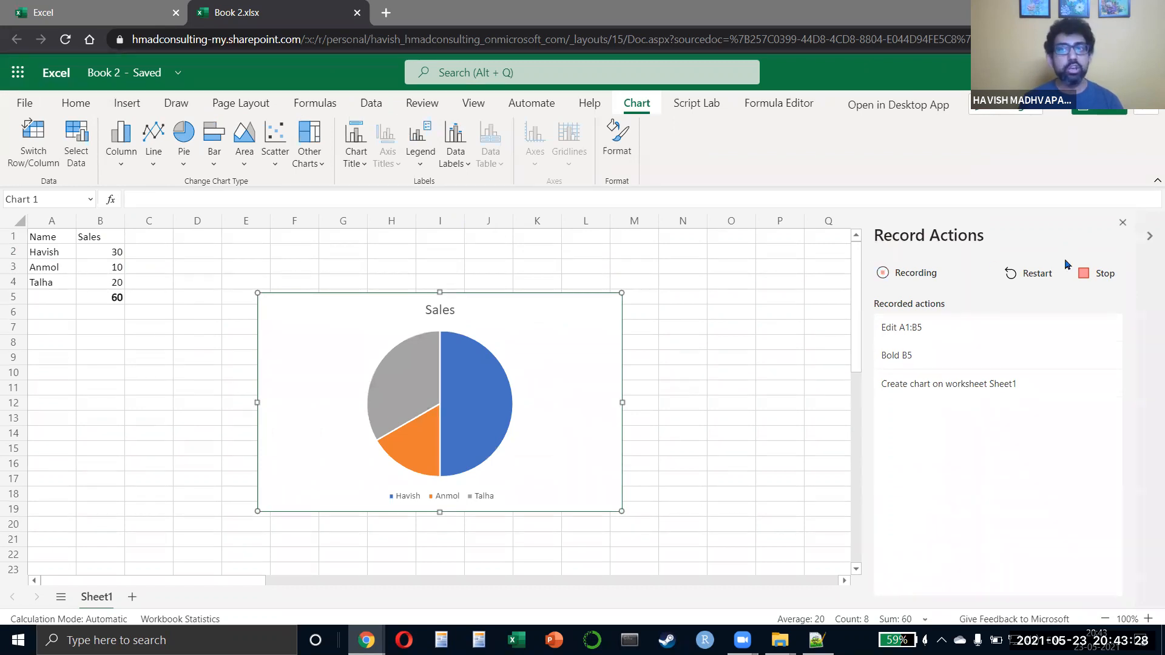
click(1096, 275)
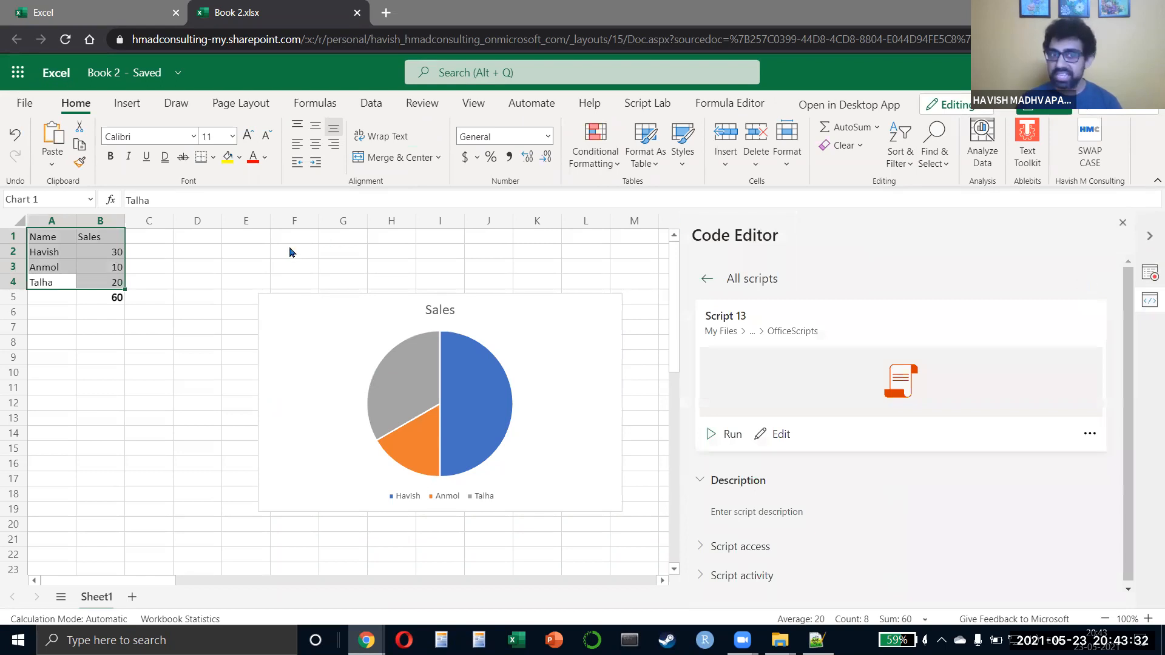
Step: Clear the contents of A1:B5 and select cell A1
click(258, 263)
key(Left)
key(Left)
key(Left)
key(Down)
key(Down)
key(shift+Left)
key(shift+Up)
key(shift+Up)
key(shift+Up)
key(shift+Up)
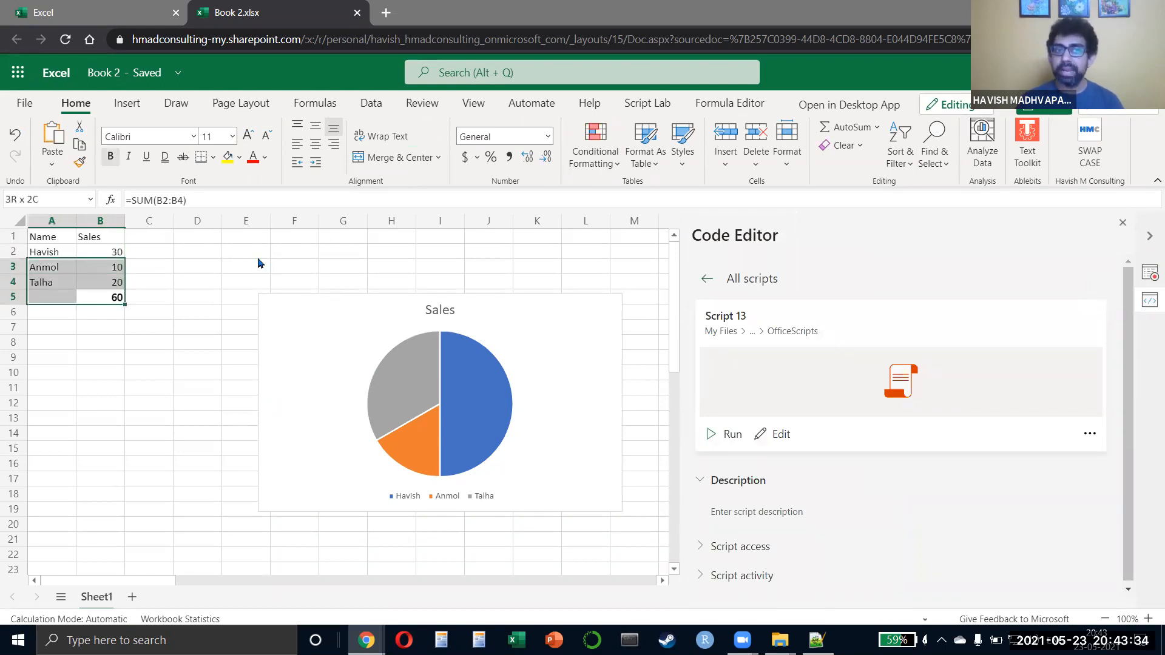
key(Left)
key(shift+Up)
key(shift+Up)
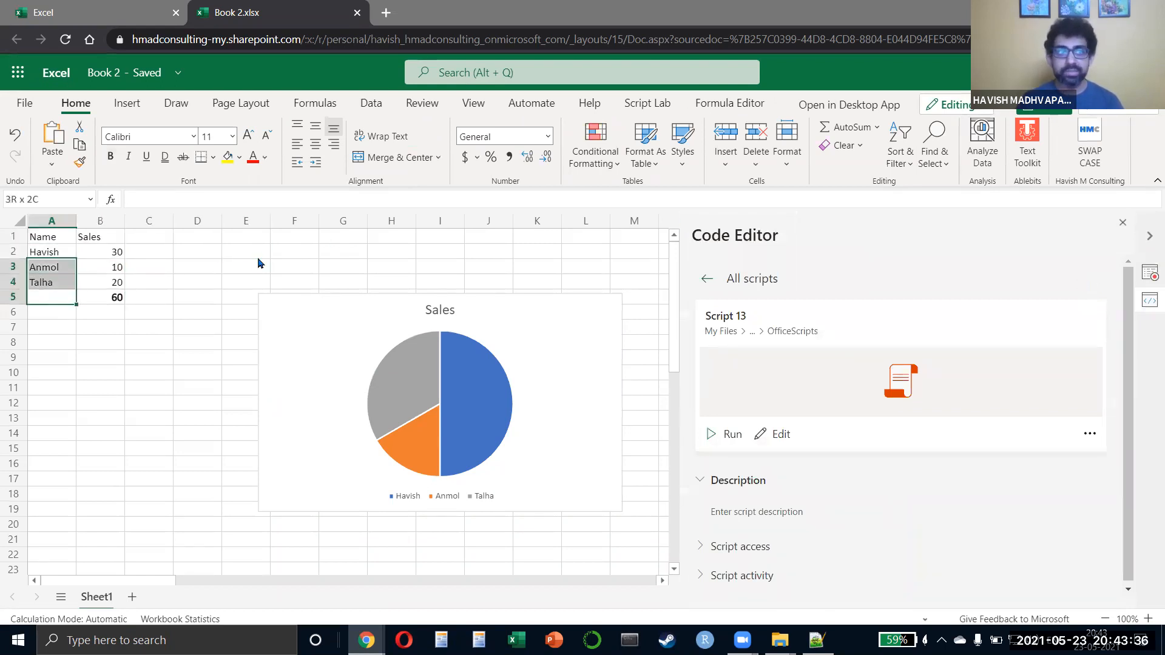
key(shift+Right)
key(shift+Up)
key(shift+Up)
key(Delete)
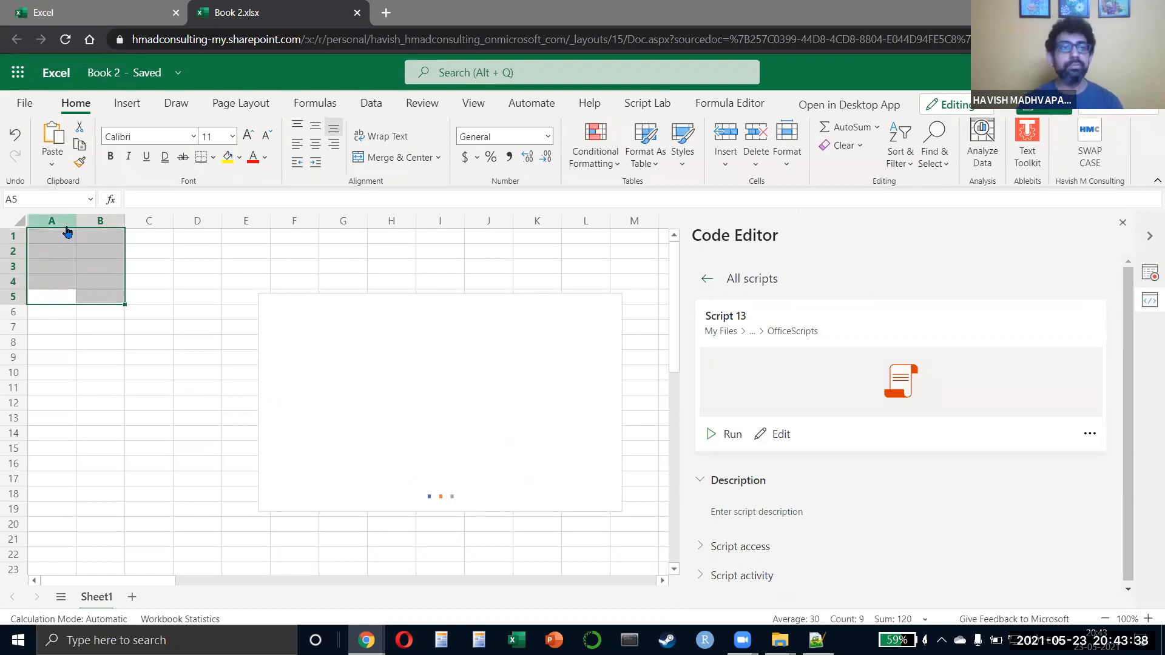
click(53, 241)
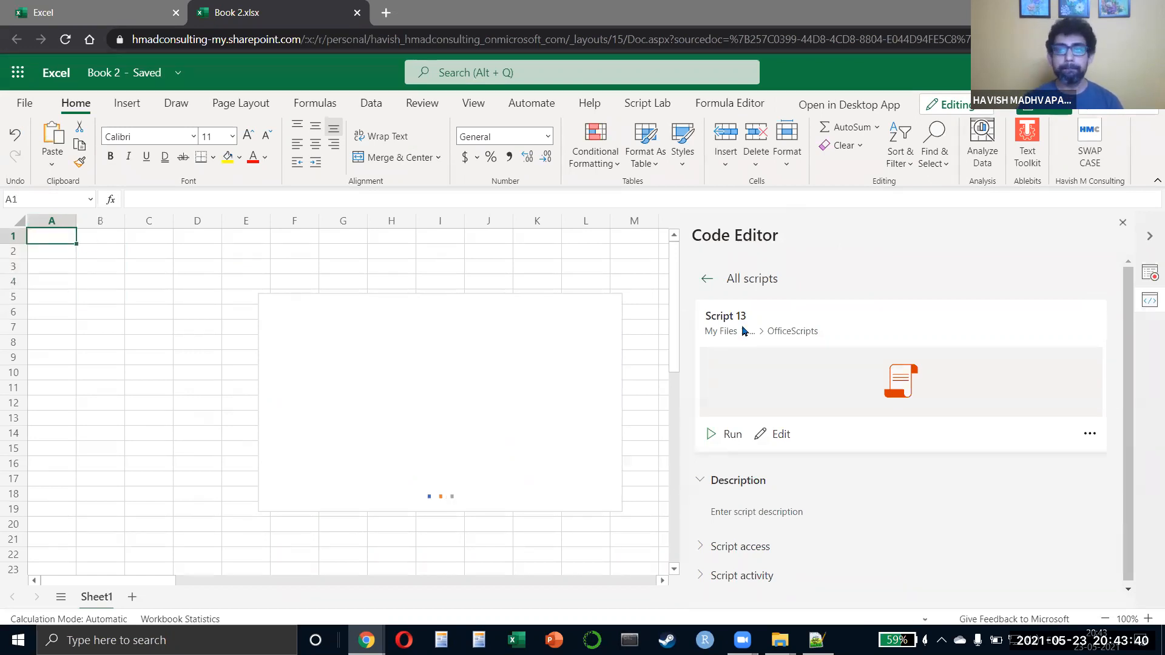
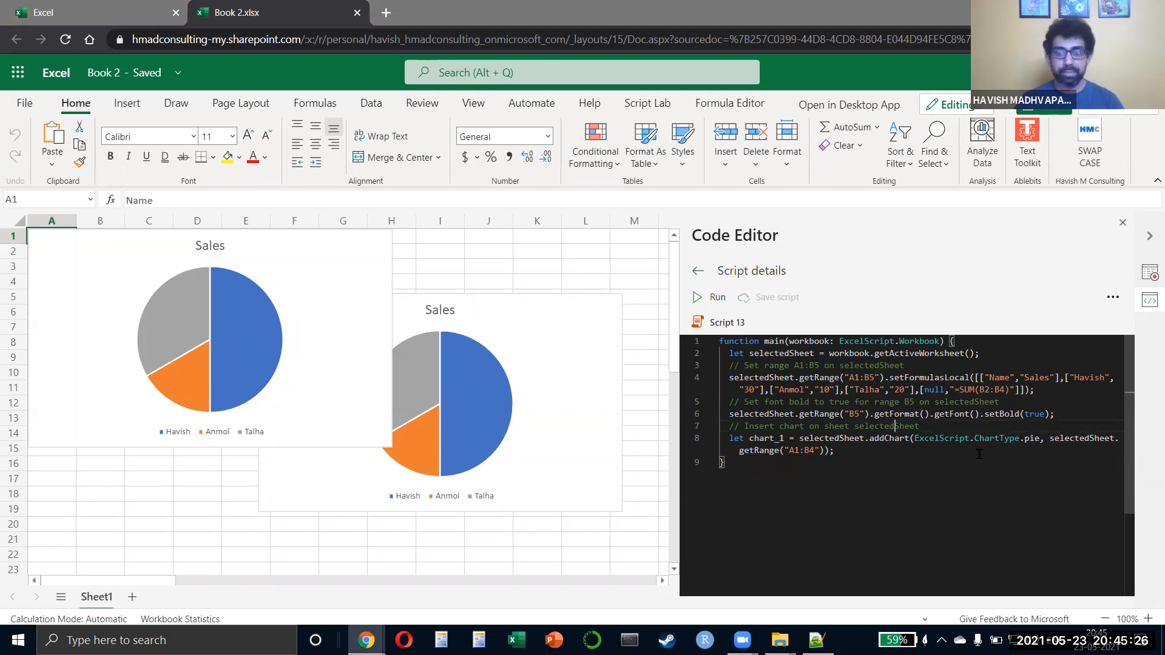
Step: Capture a rectangular screen snip of the Script 13 code and open it in a maximized Snip & Sketch window
key(super+shift+s)
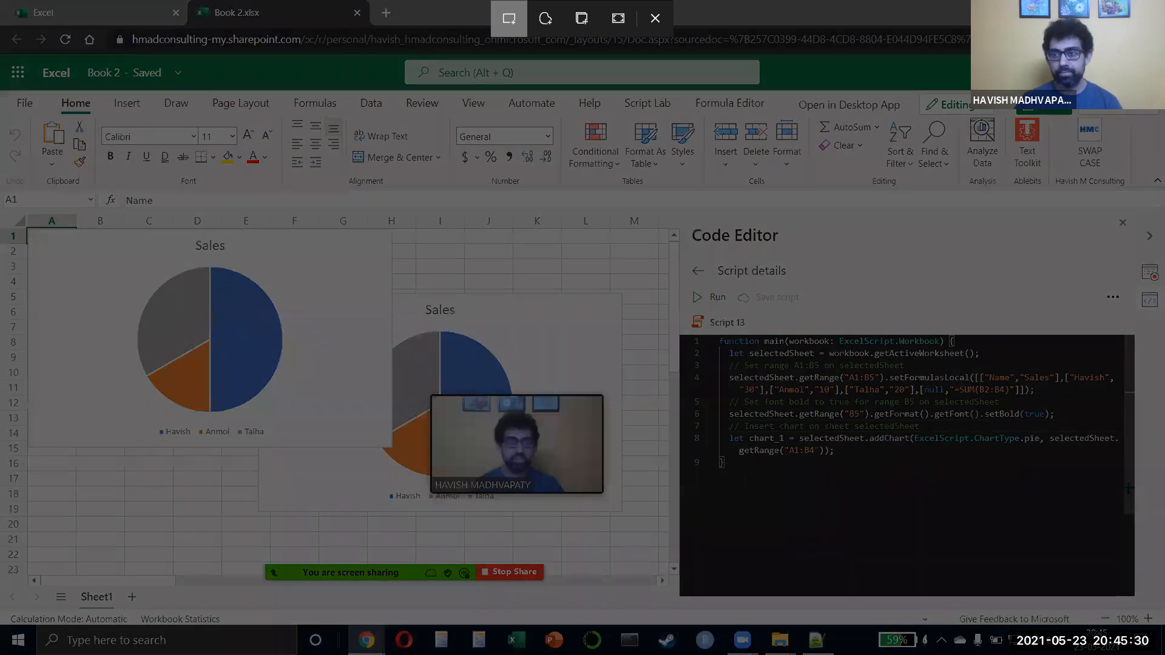
drag(699, 327, 1130, 490)
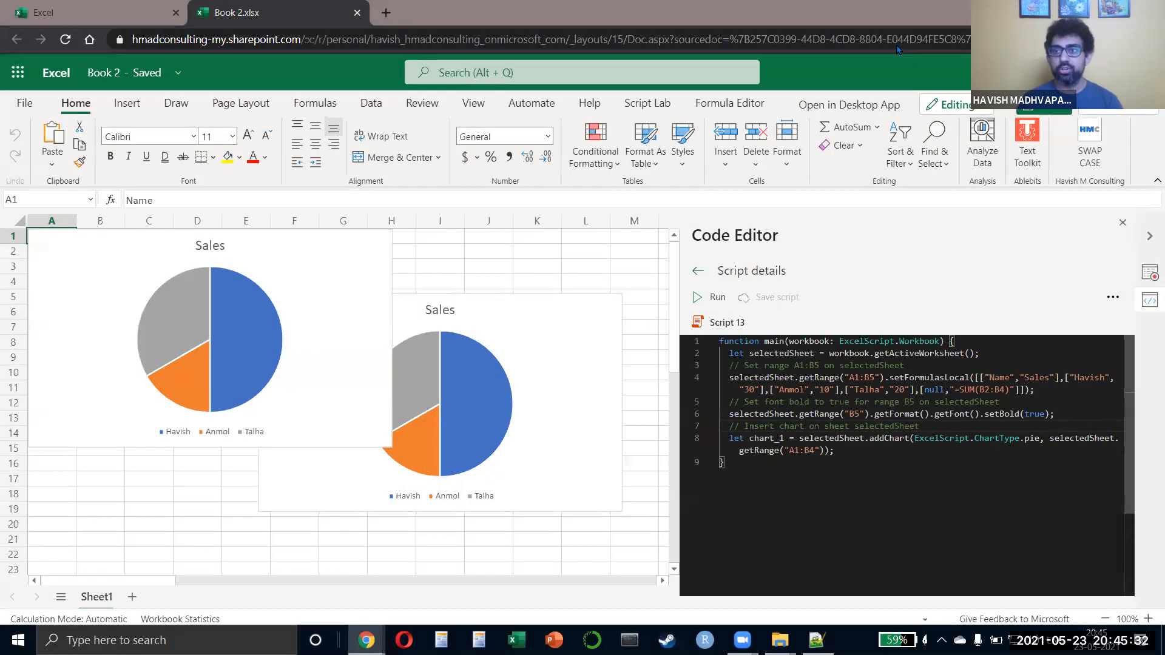
key(super+a)
click(965, 115)
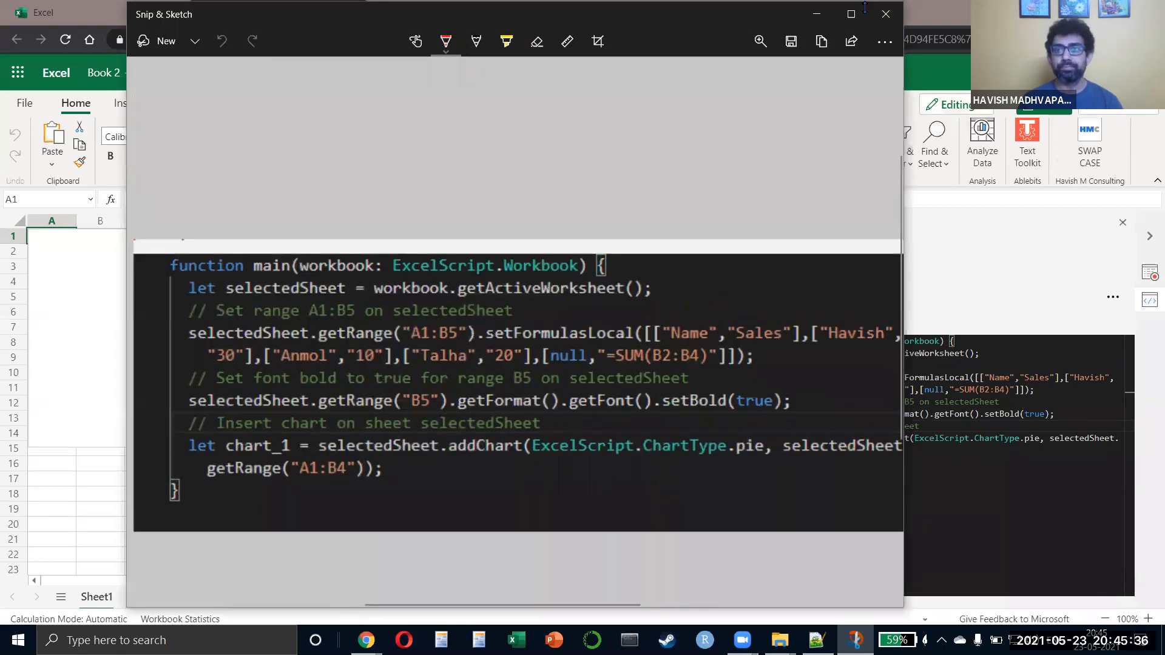
click(853, 14)
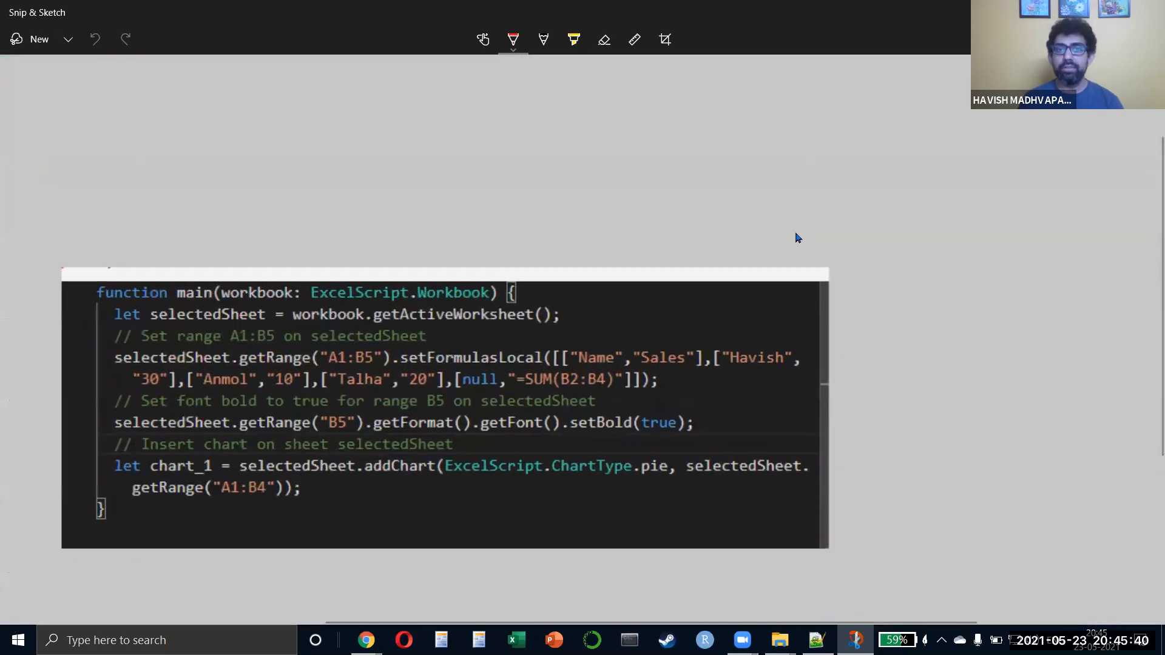
Step: Examine the snipped script code and close Snip & Sketch
scroll(796, 233, up, 1)
scroll(796, 233, down, 3)
scroll(796, 233, left, 1)
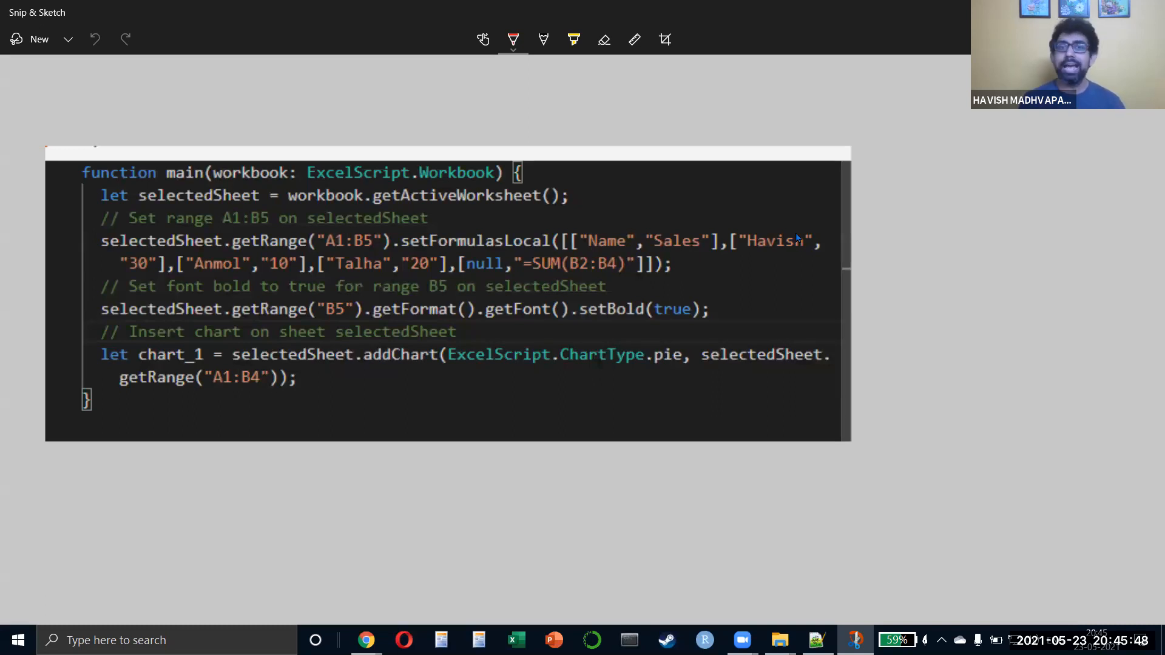
scroll(795, 235, down, 3)
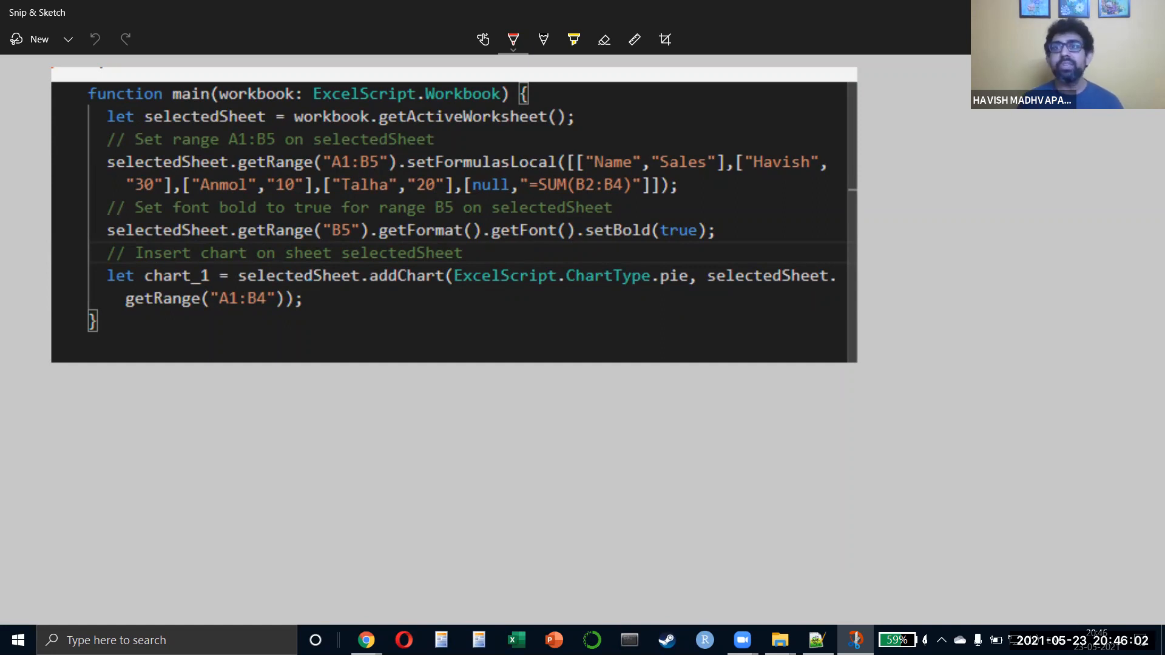
click(1147, 12)
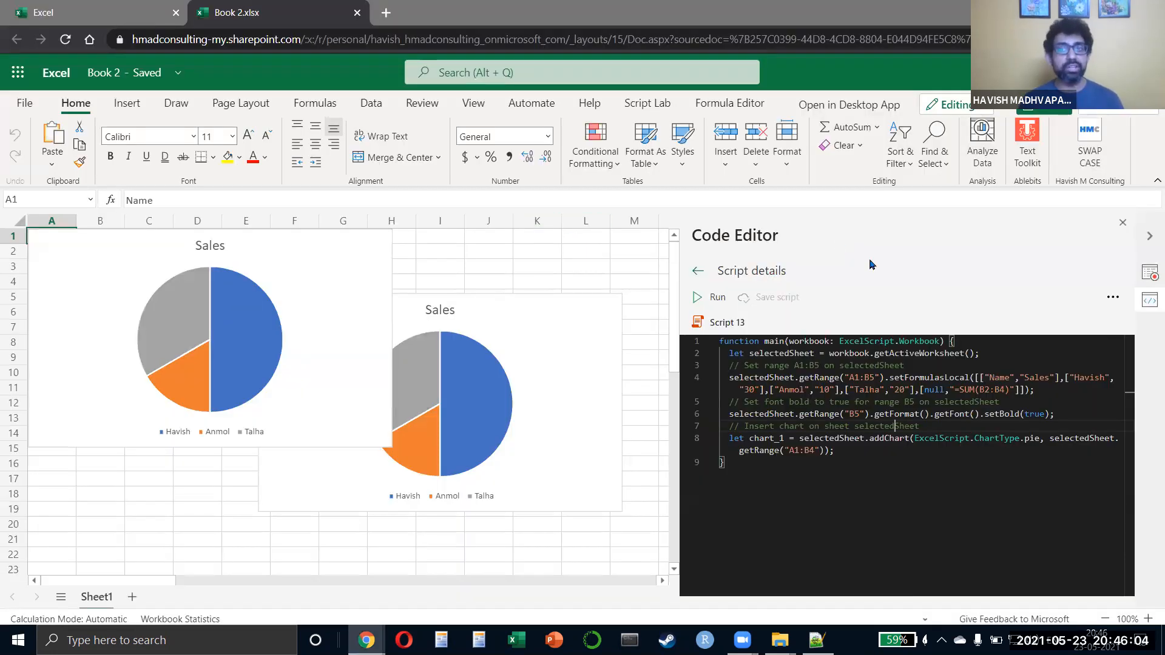
Step: Close the Code Editor pane and select cell O2 in the worksheet
click(1121, 223)
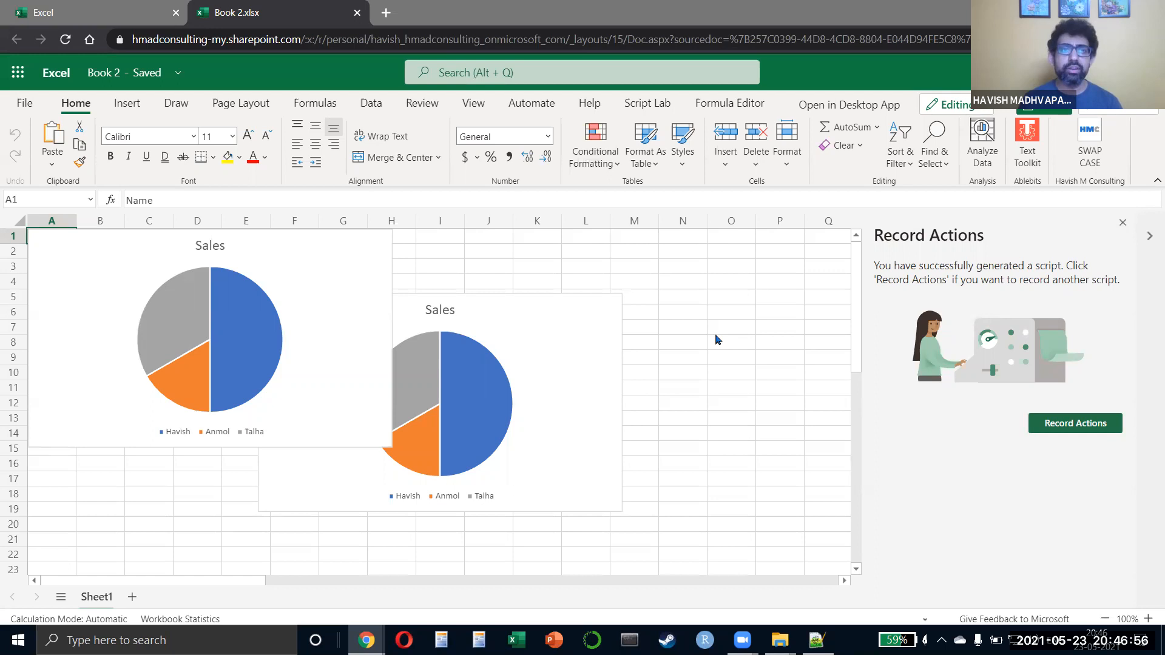
click(713, 317)
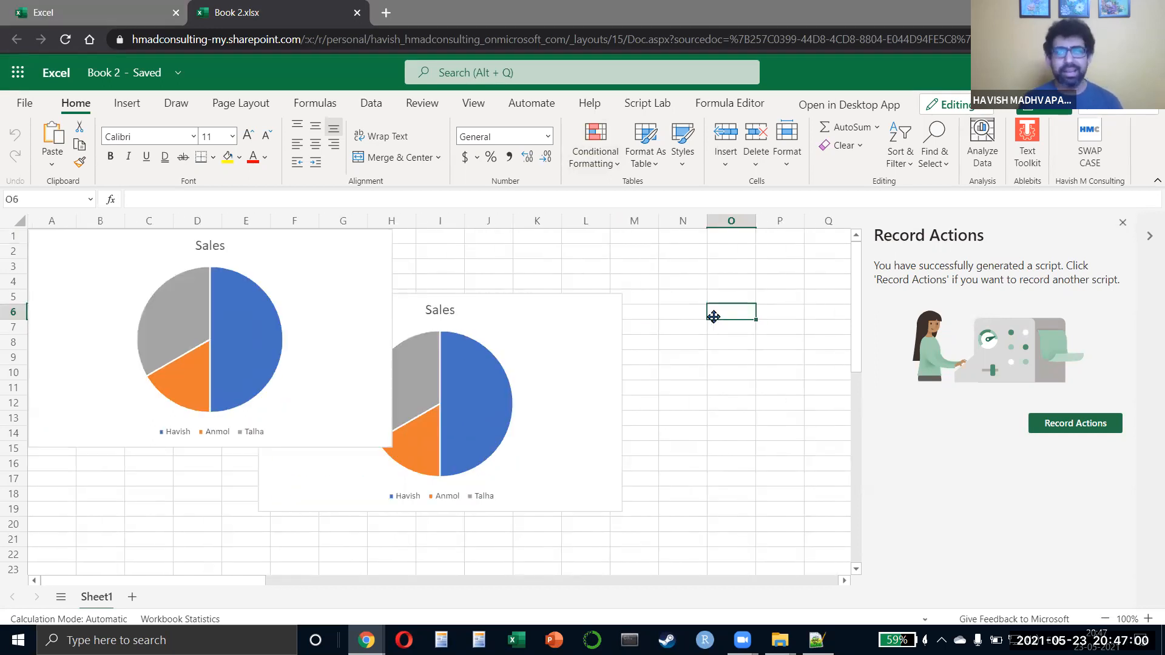
click(731, 286)
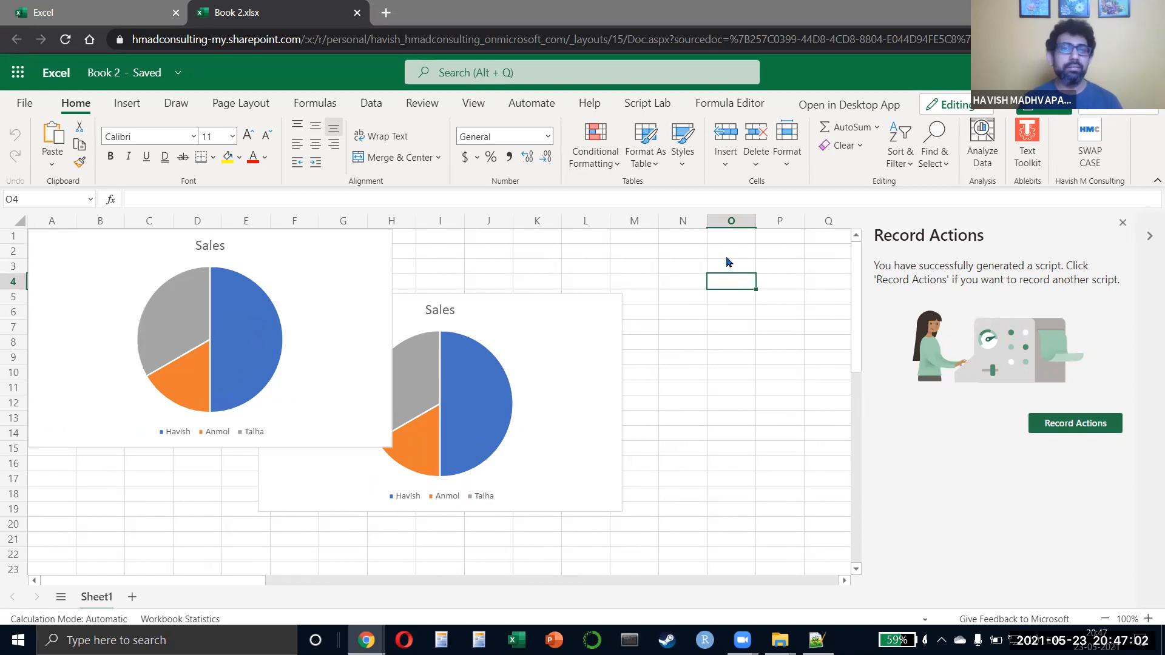
click(727, 256)
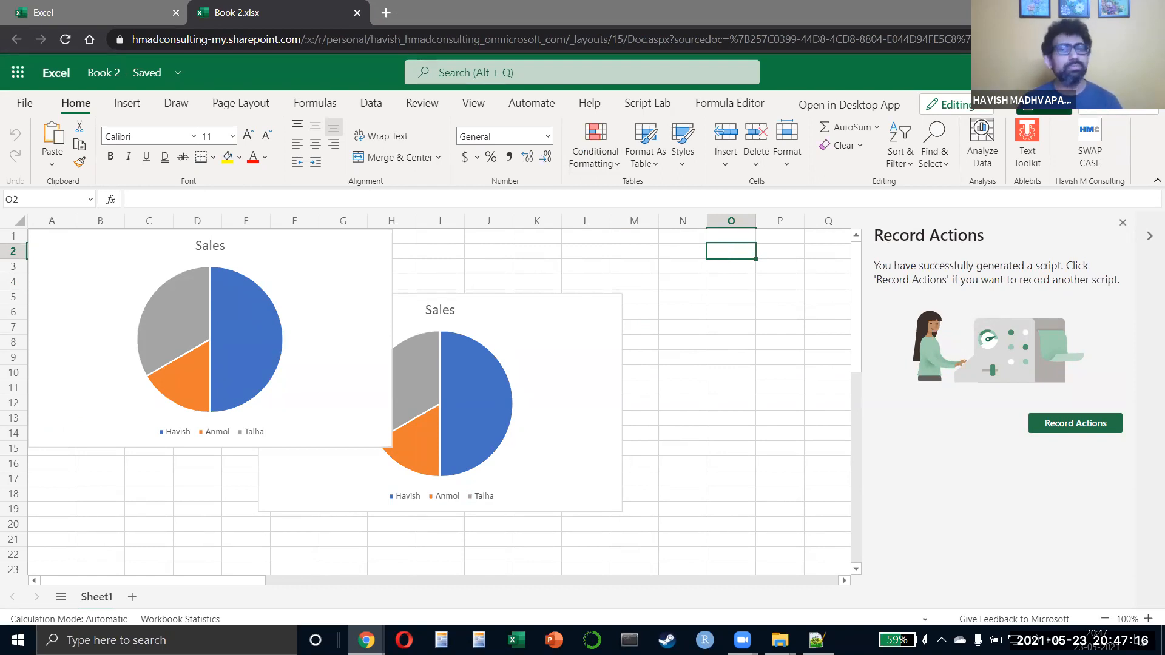
Step: View the workbook's Send link sharing options, dismiss them and select cell P3
click(1044, 106)
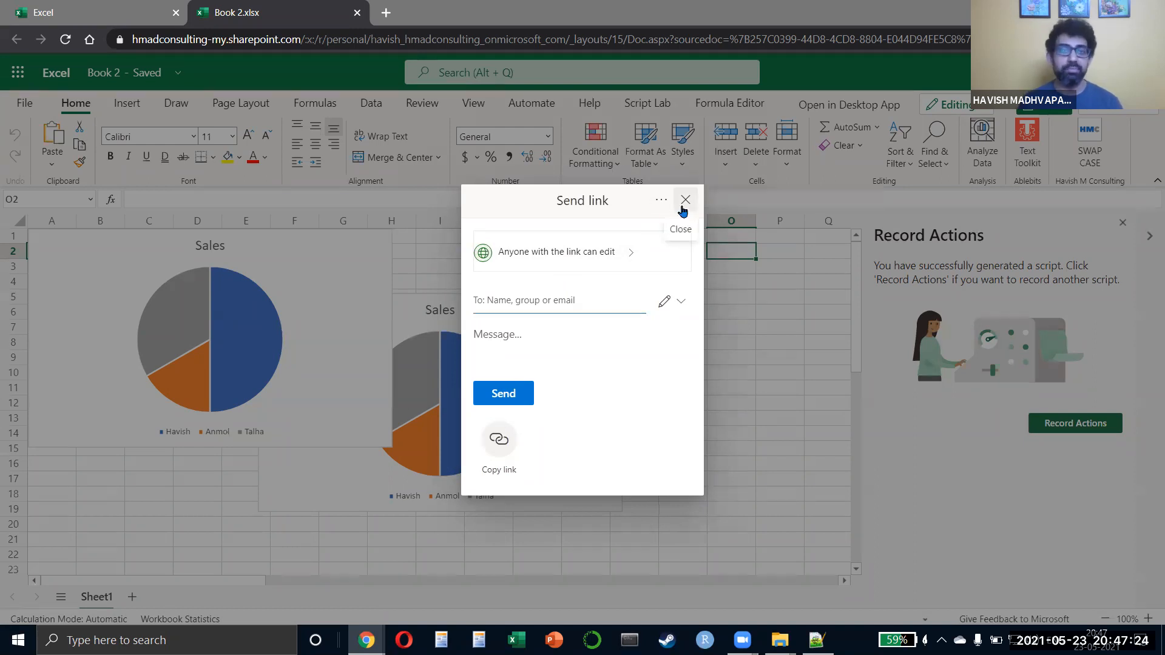
click(792, 269)
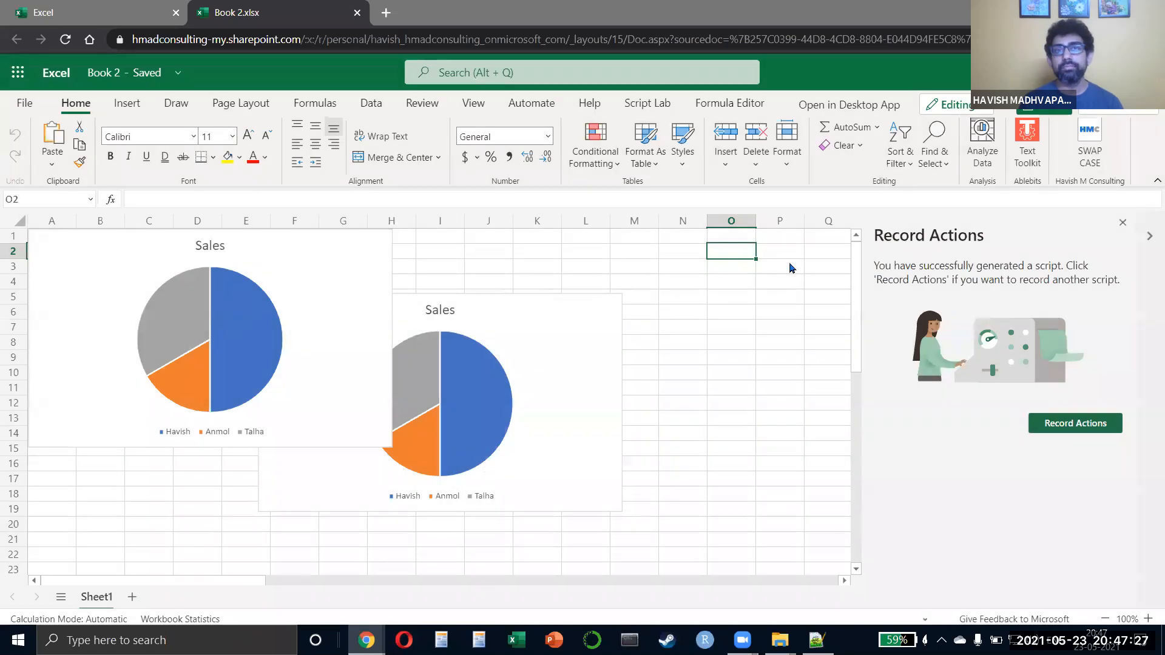
click(792, 268)
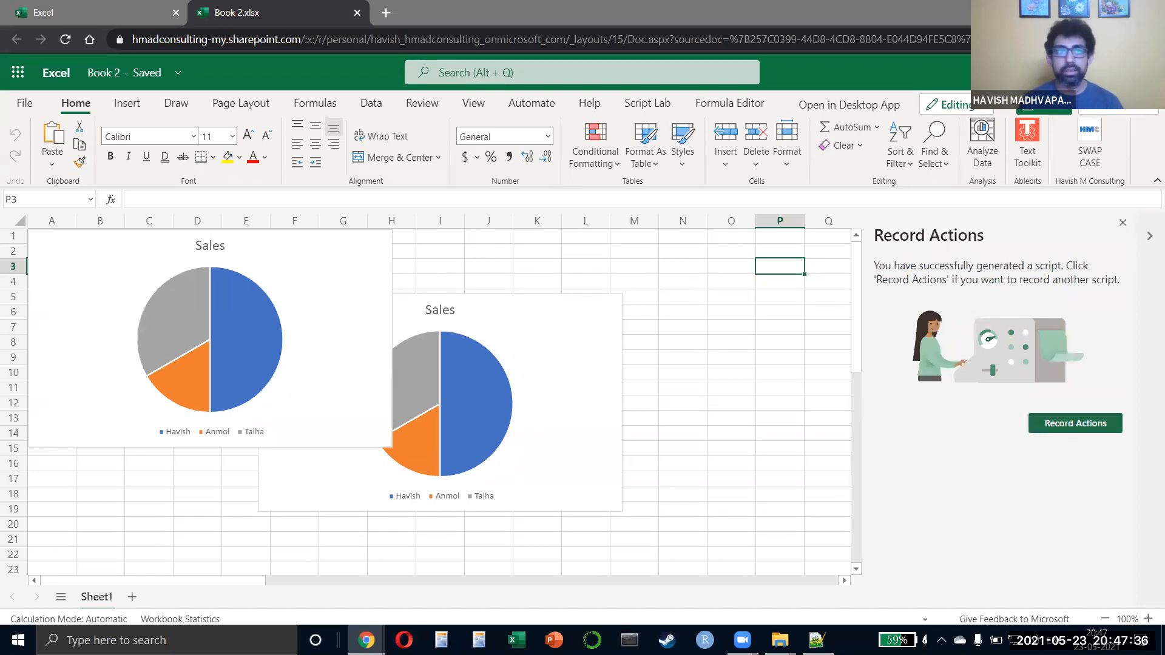
Step: Switch to the File Explorer window showing the VBA folder and close that window
key(alt+Tab)
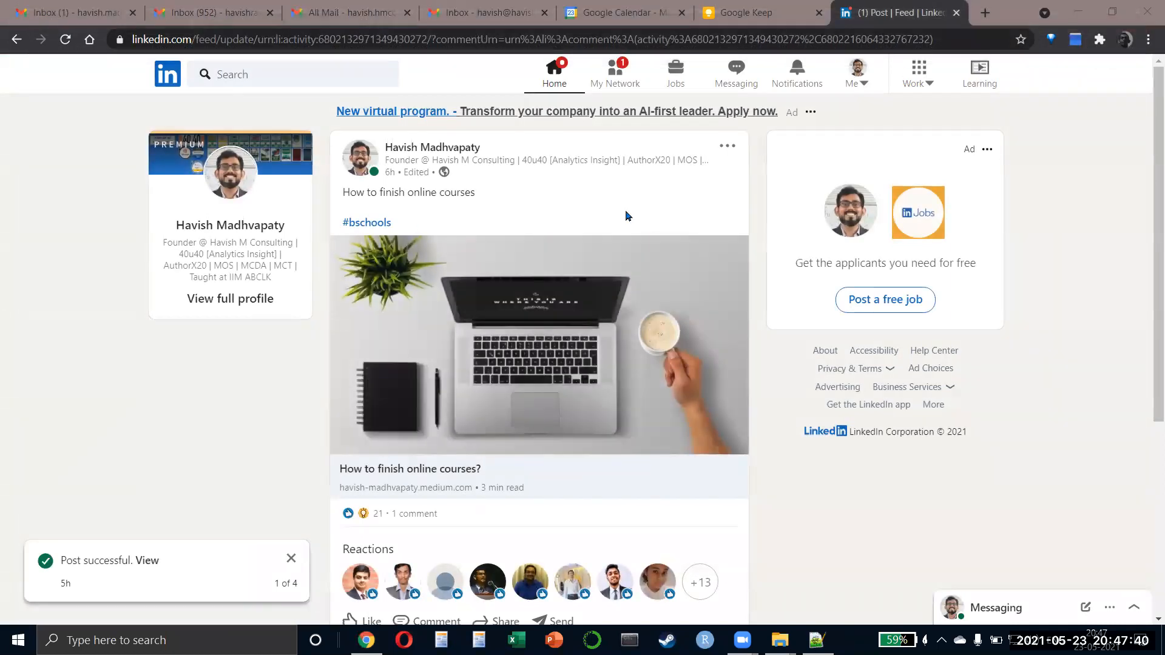
key(alt+Tab)
key(alt+Tab)
key(alt+Tab)
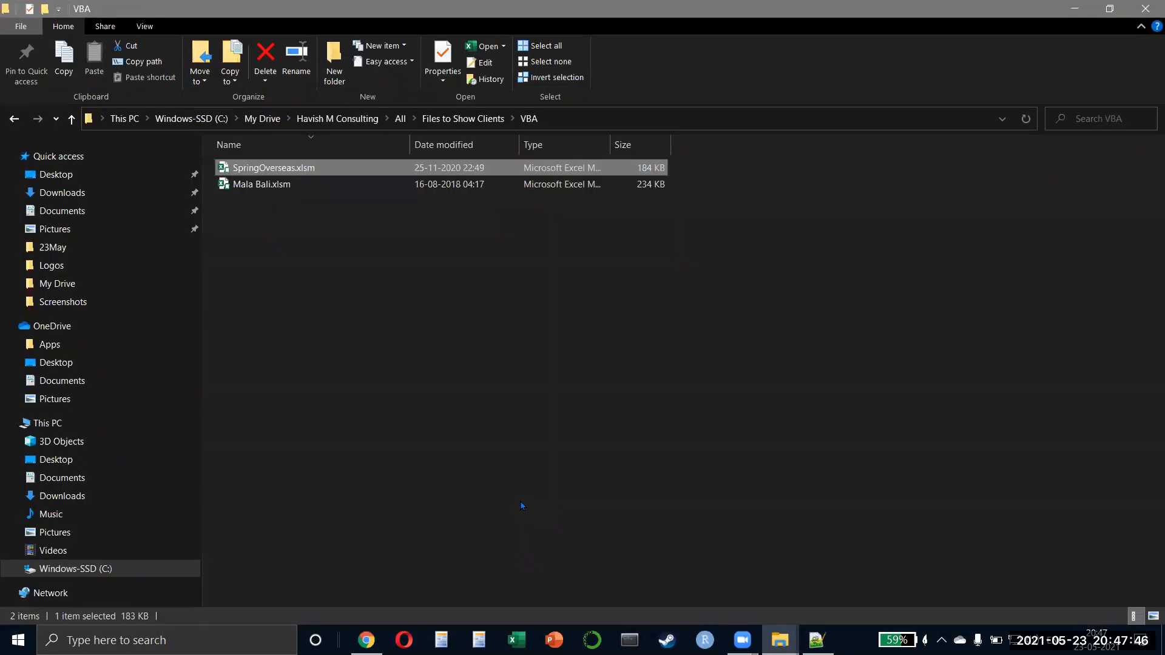
key(alt+F4)
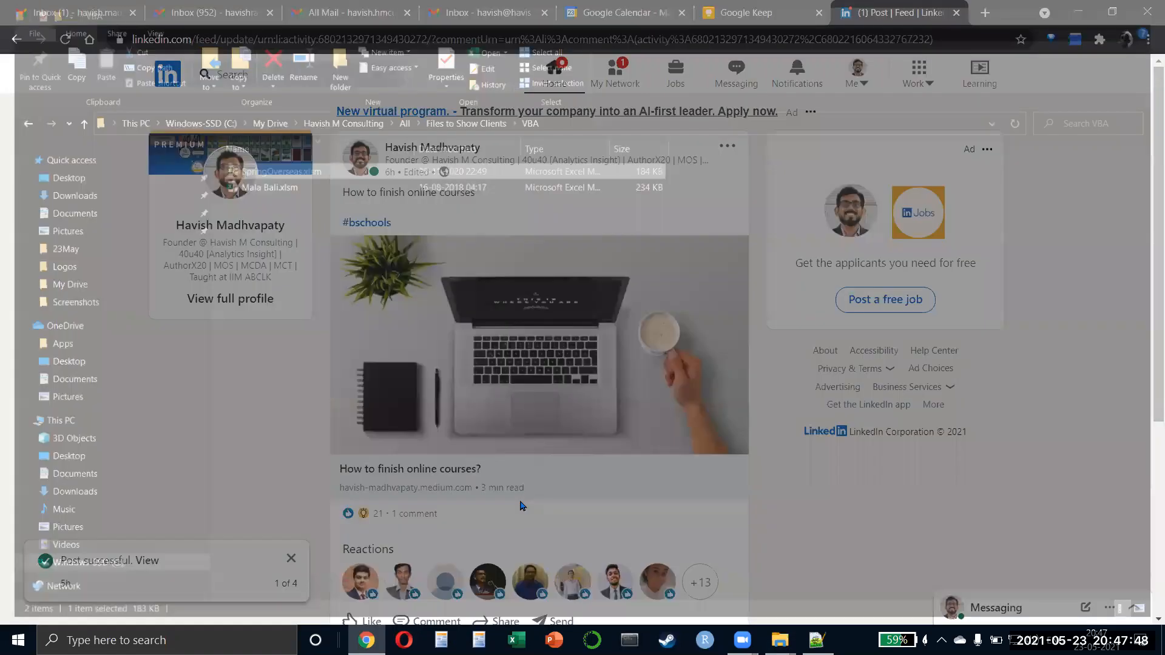
Step: Switch to the remaining File Explorer window and open the GitHub folder inside Documents
key(alt+Tab)
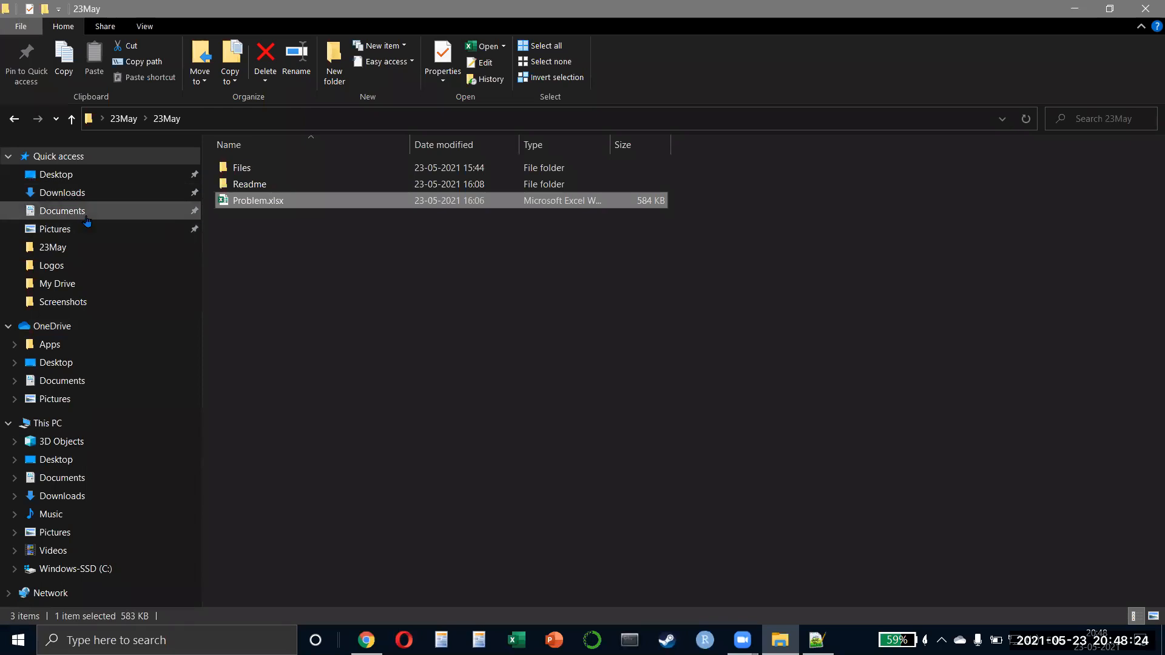
click(146, 210)
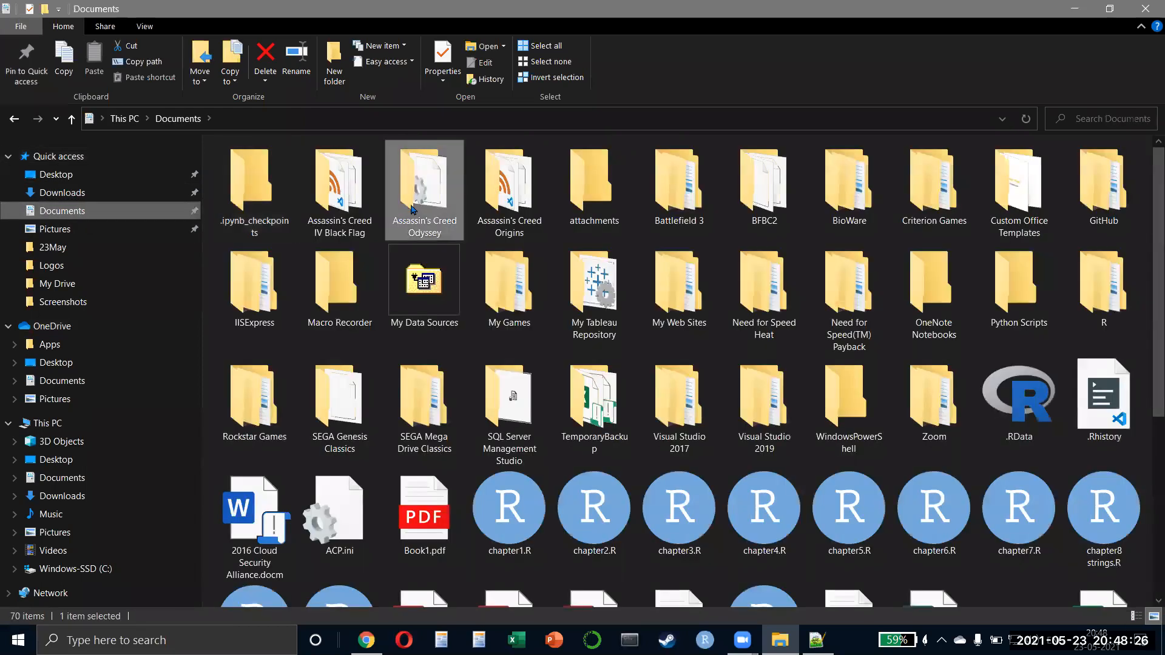
key(Return)
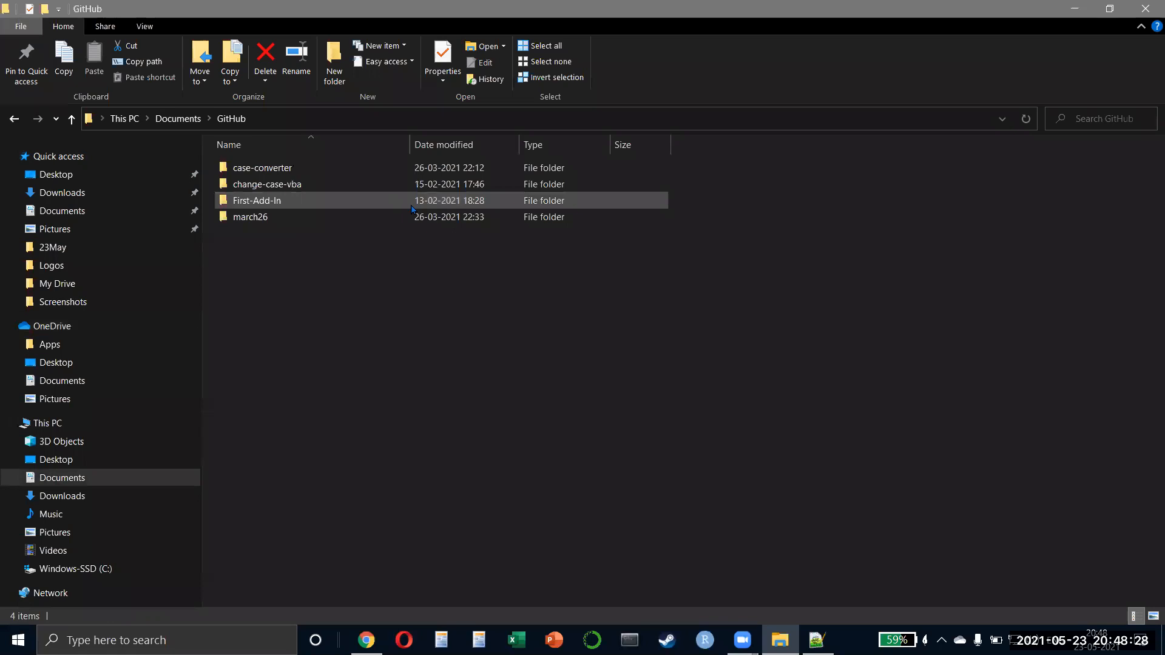
Step: Look through the project folders in GitHub and open the march26 folder
key(Up)
key(Return)
key(alt+Up)
key(Up)
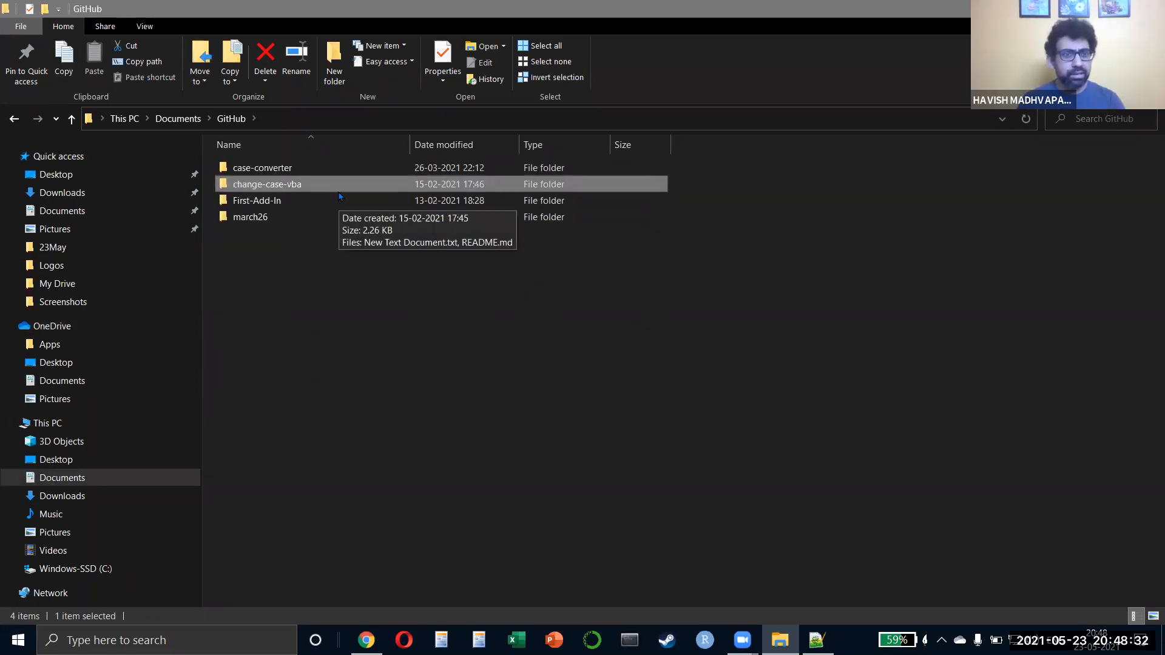
key(Down)
key(Down)
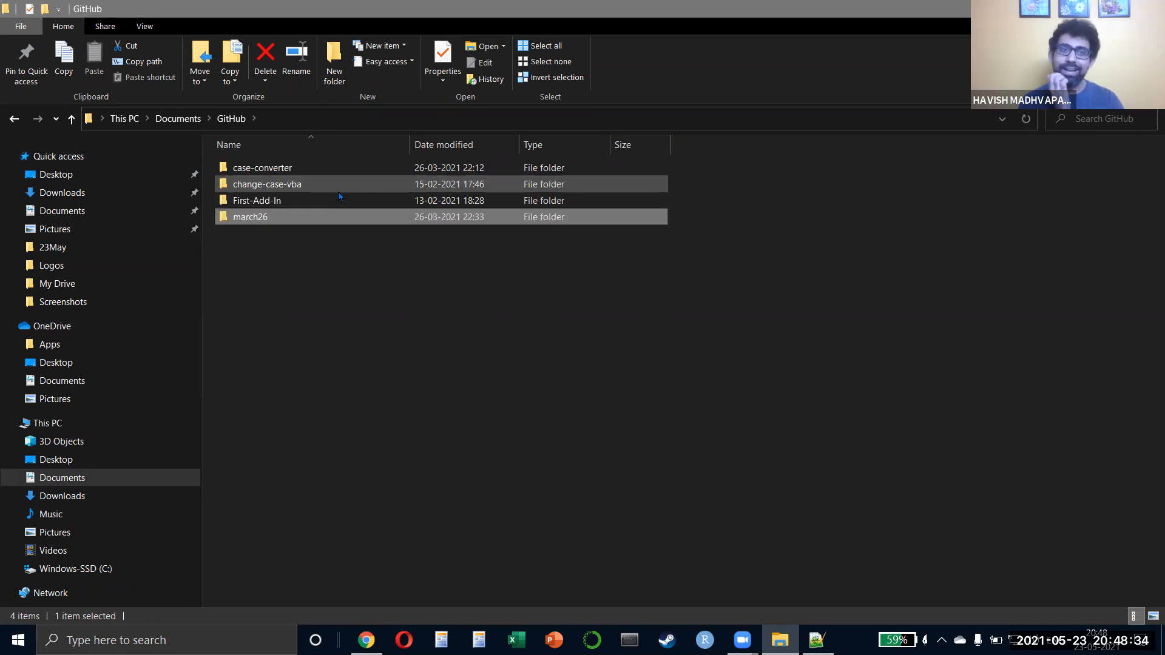
key(Up)
key(Up)
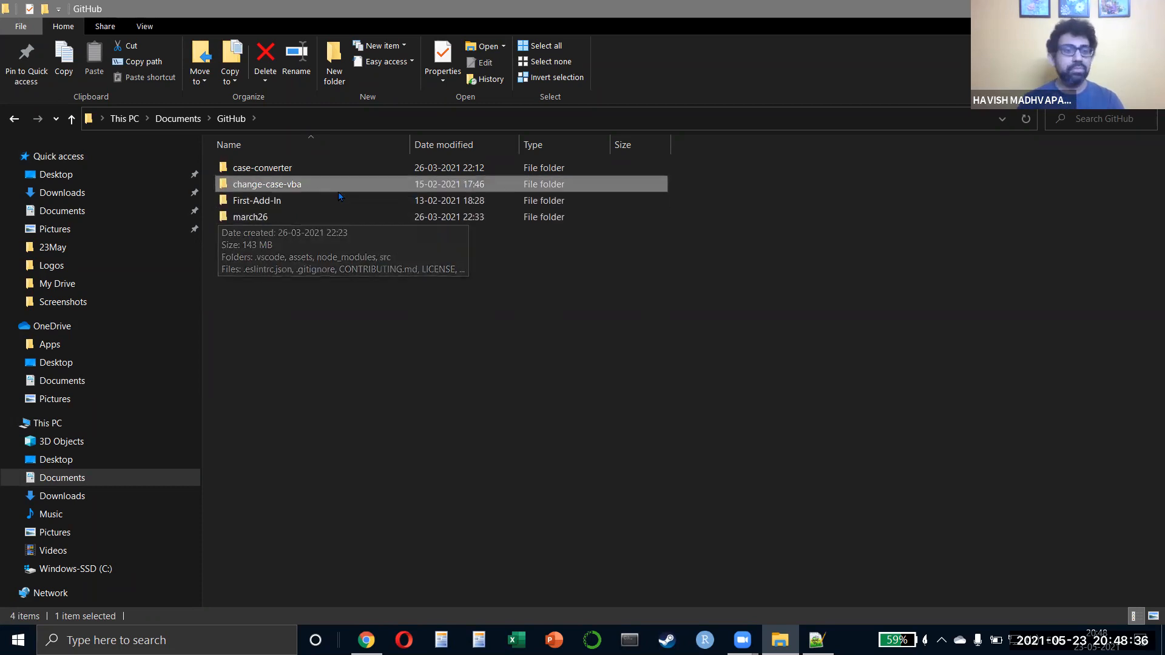
key(Down)
key(Down)
key(Return)
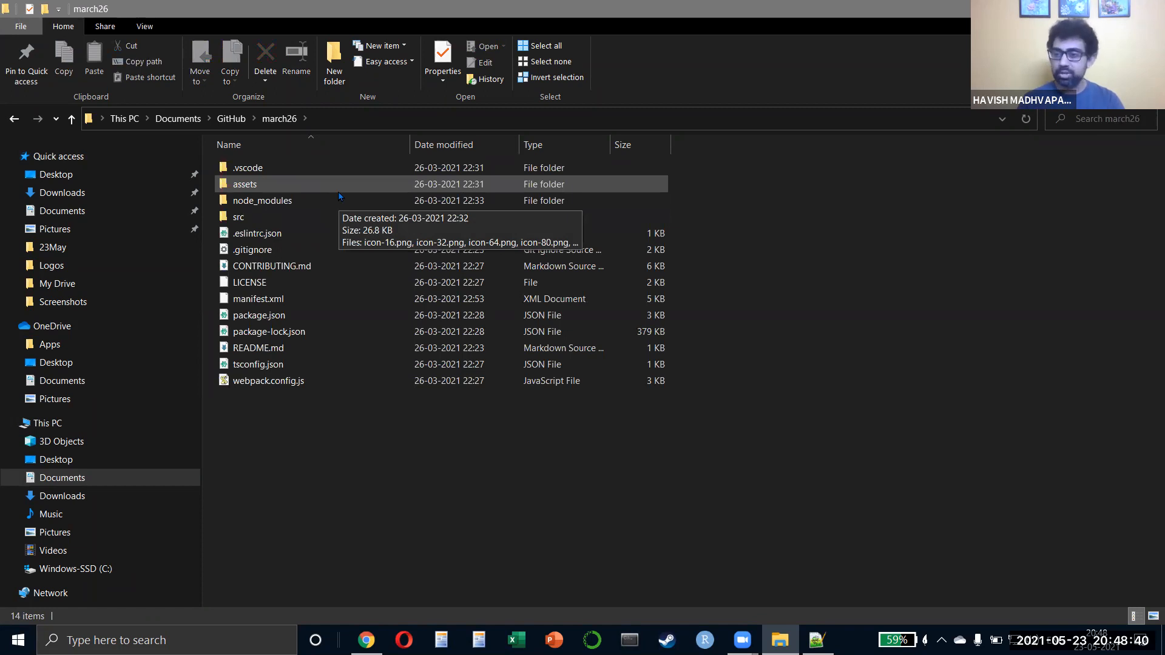
Step: Go back to the GitHub folder, open First-Add-In and look through its files and folders
key(BackSpace)
key(Up)
key(Up)
key(Down)
key(Return)
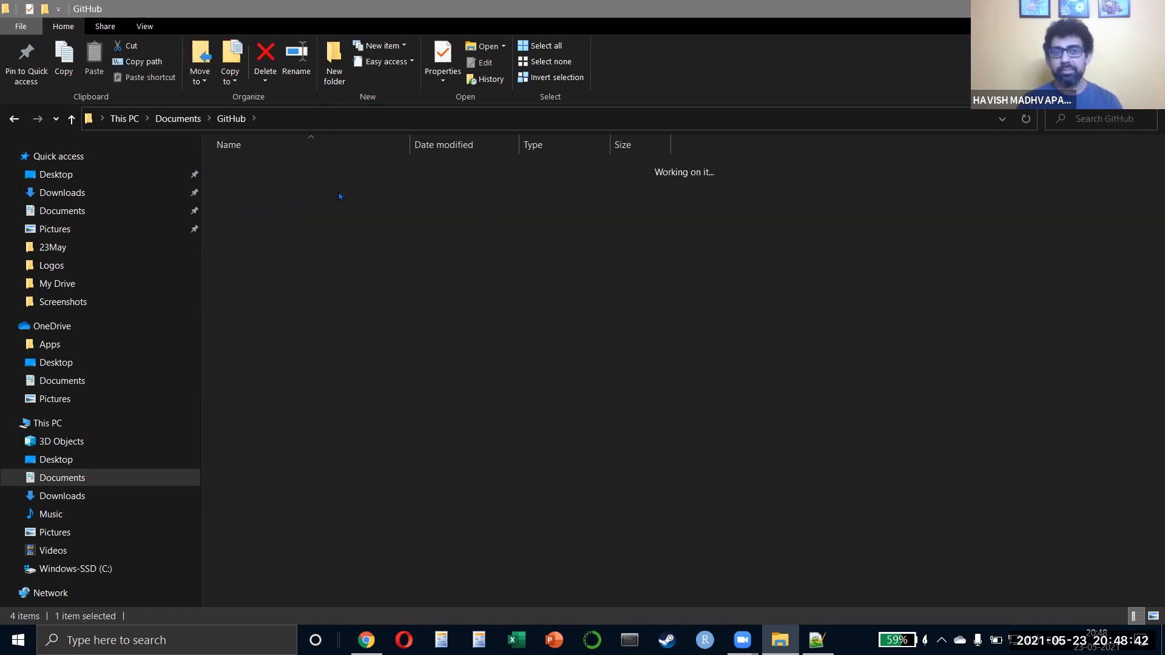
key(Down)
key(Down)
key(Down)
key(Down)
key(Down)
key(Down)
key(Up)
key(Up)
key(Up)
key(Up)
key(Up)
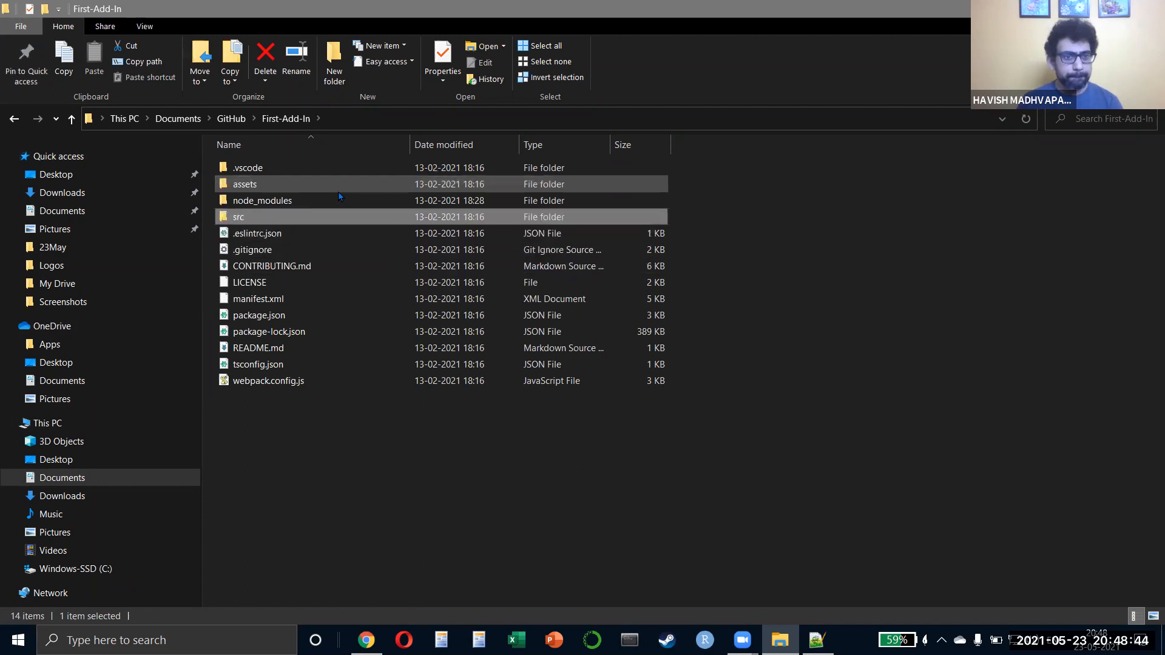
Step: Inspect the taskpane and commands subfolders of First-Add-In's src folder and return to the GitHub folder
key(Return)
key(BackSpace)
key(Down)
key(Down)
key(Return)
key(Down)
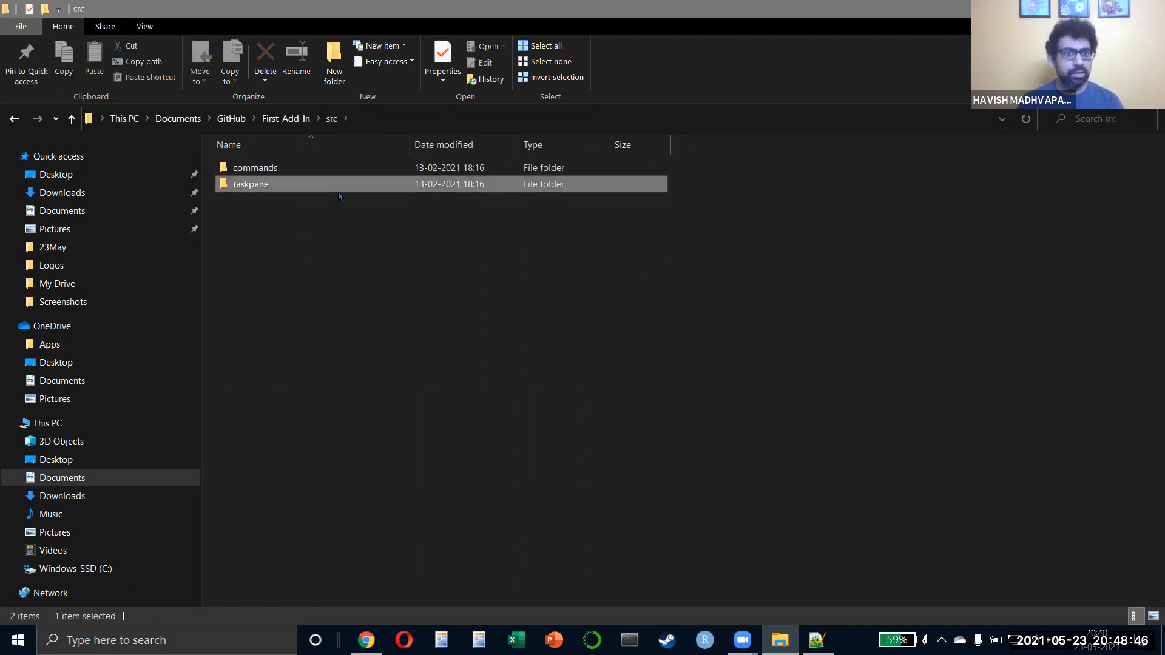
key(Return)
key(BackSpace)
key(Up)
key(Return)
key(BackSpace)
key(BackSpace)
key(BackSpace)
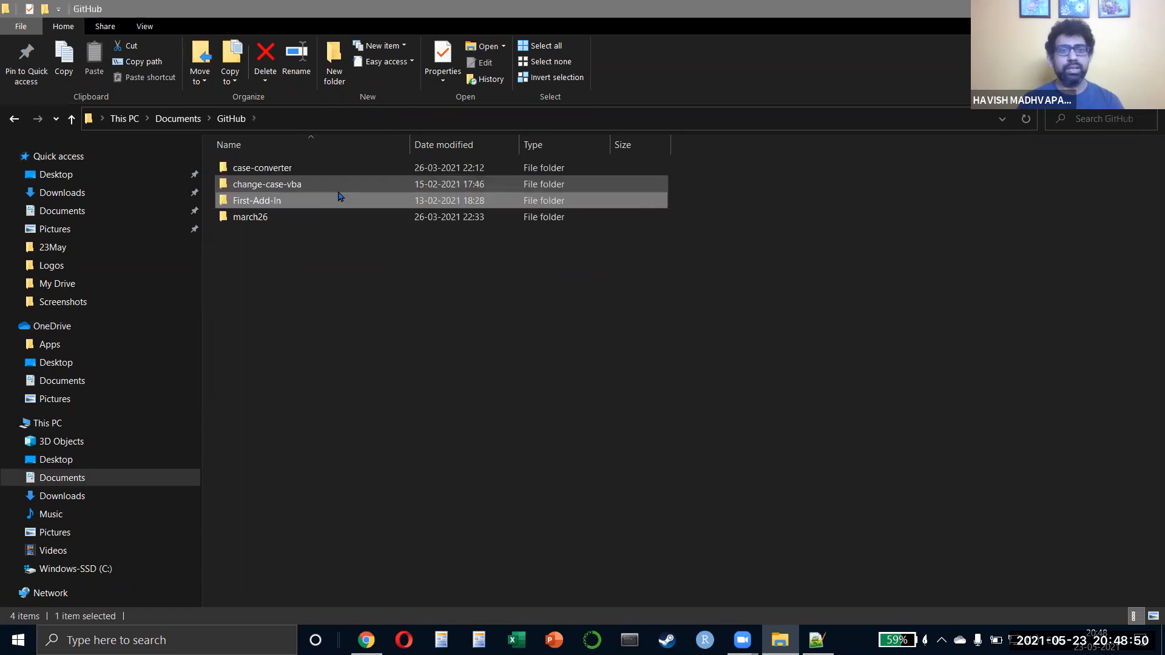
Step: Open the First-Add-In folder in Visual Studio Code and read through the taskpane.js code
right_click(301, 201)
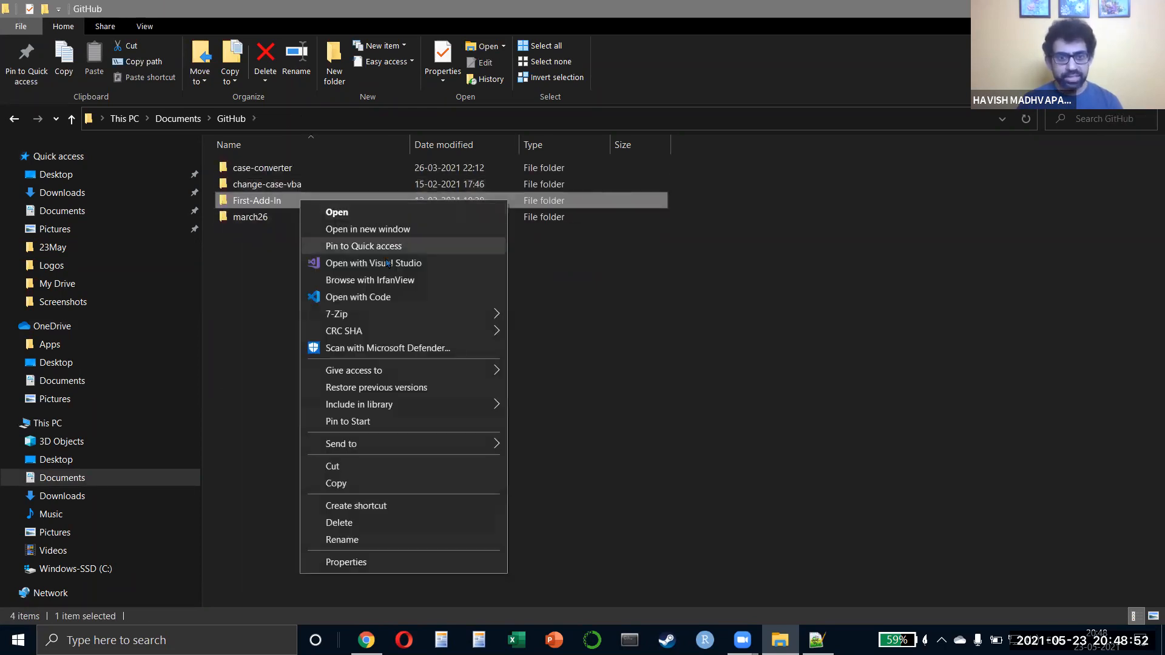
click(383, 298)
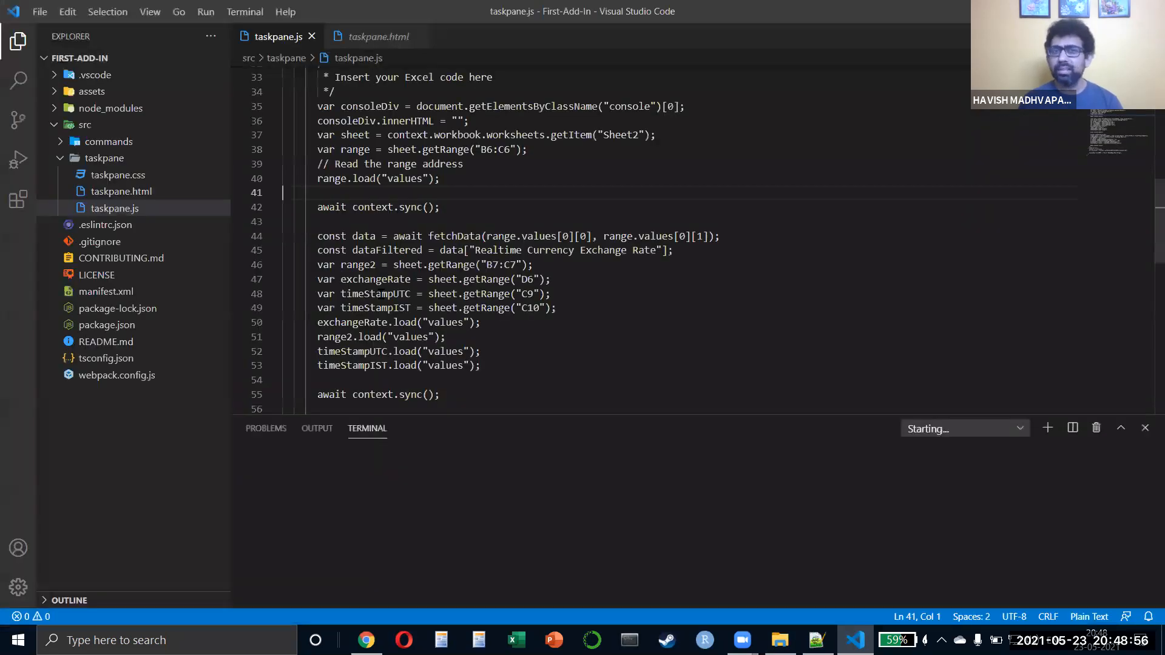
scroll(381, 294, up, 10)
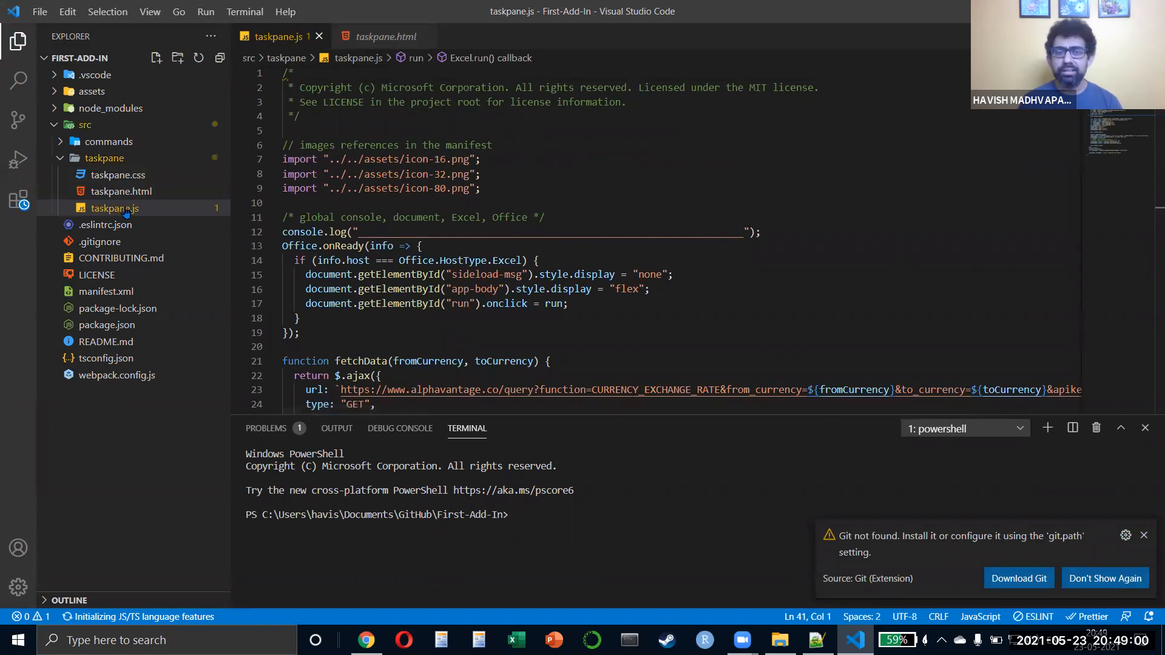
scroll(415, 238, down, 5)
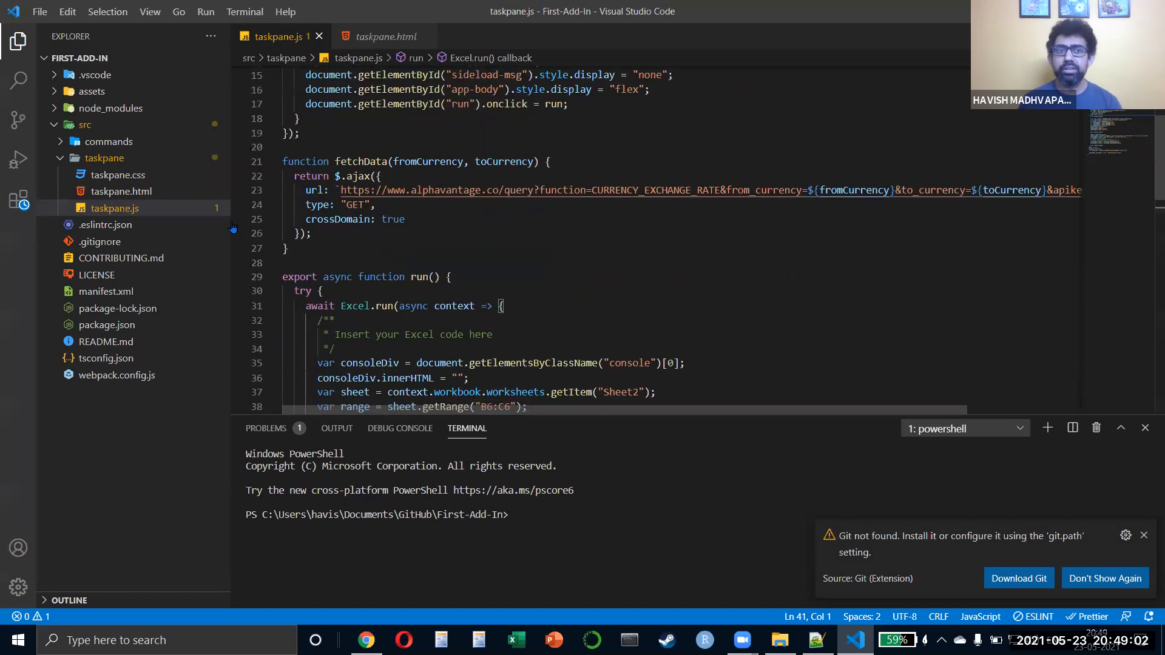
Step: Review the add-in's taskpane.html and taskpane.css files and close Visual Studio Code
click(161, 191)
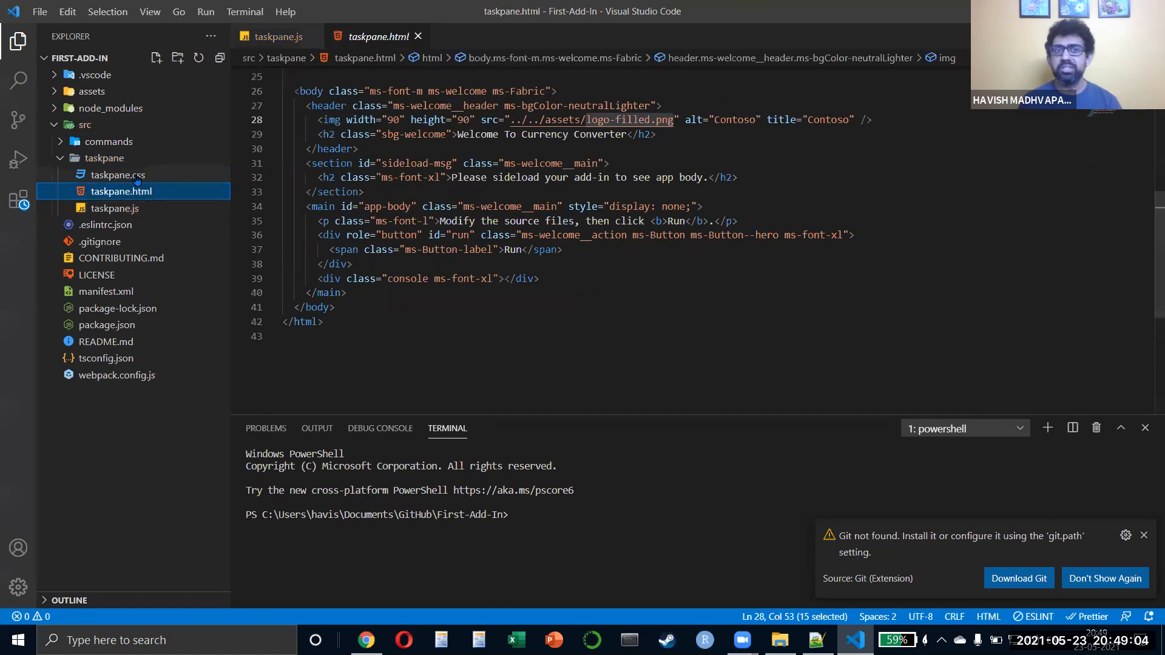
click(136, 176)
scroll(480, 192, down, 9)
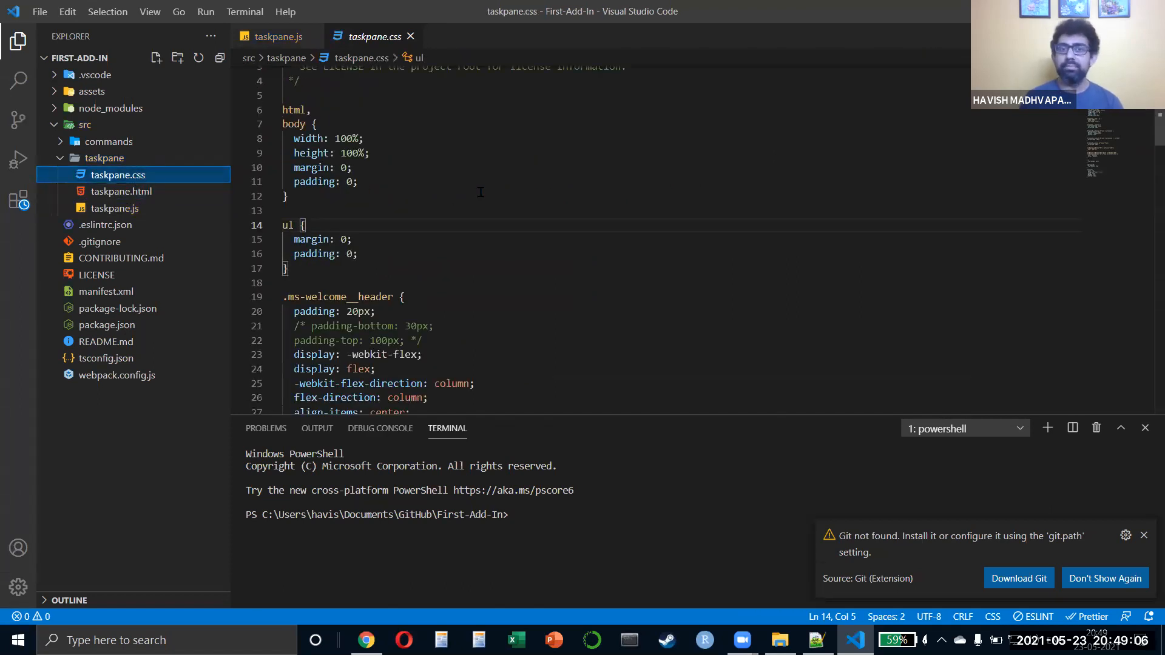
scroll(481, 192, down, 11)
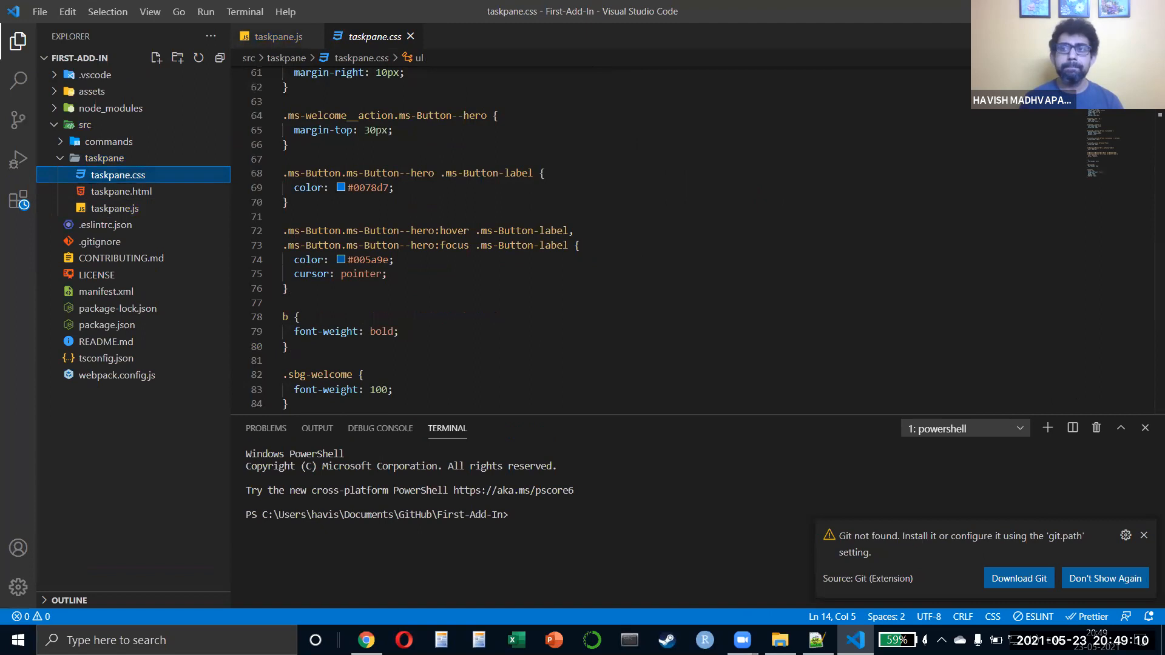
click(1151, 11)
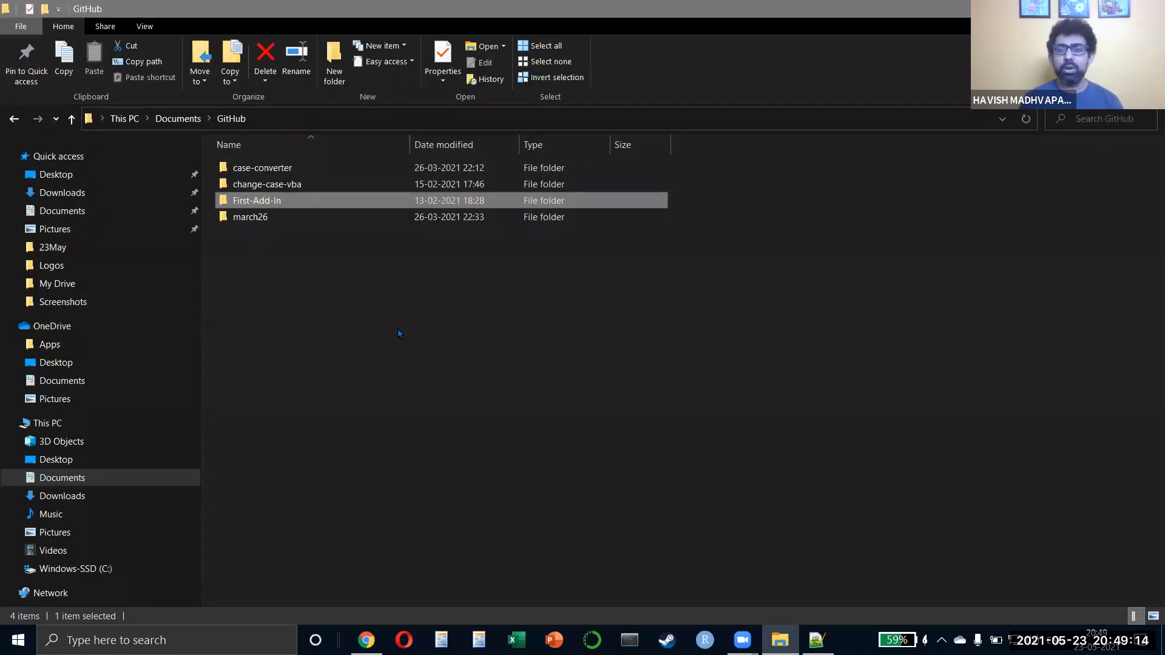
click(399, 333)
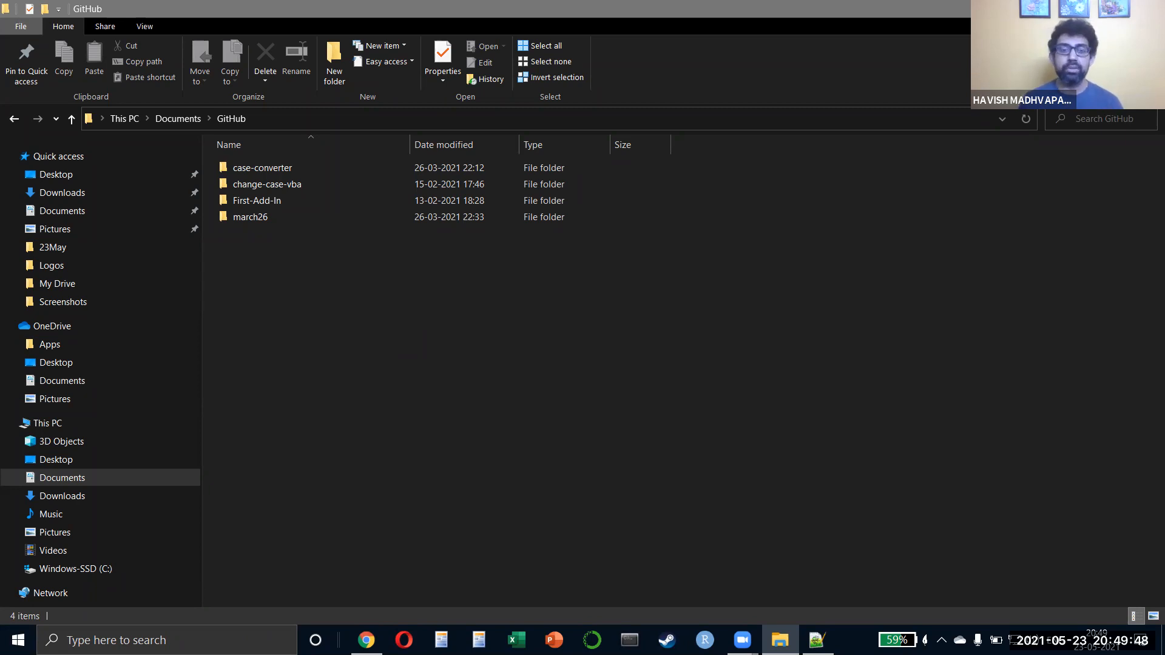
Step: Switch to the Notepad++ notes and select the Power Query M and Power Pivot DAX lines
key(alt+Tab)
key(alt+Tab)
key(alt+Tab)
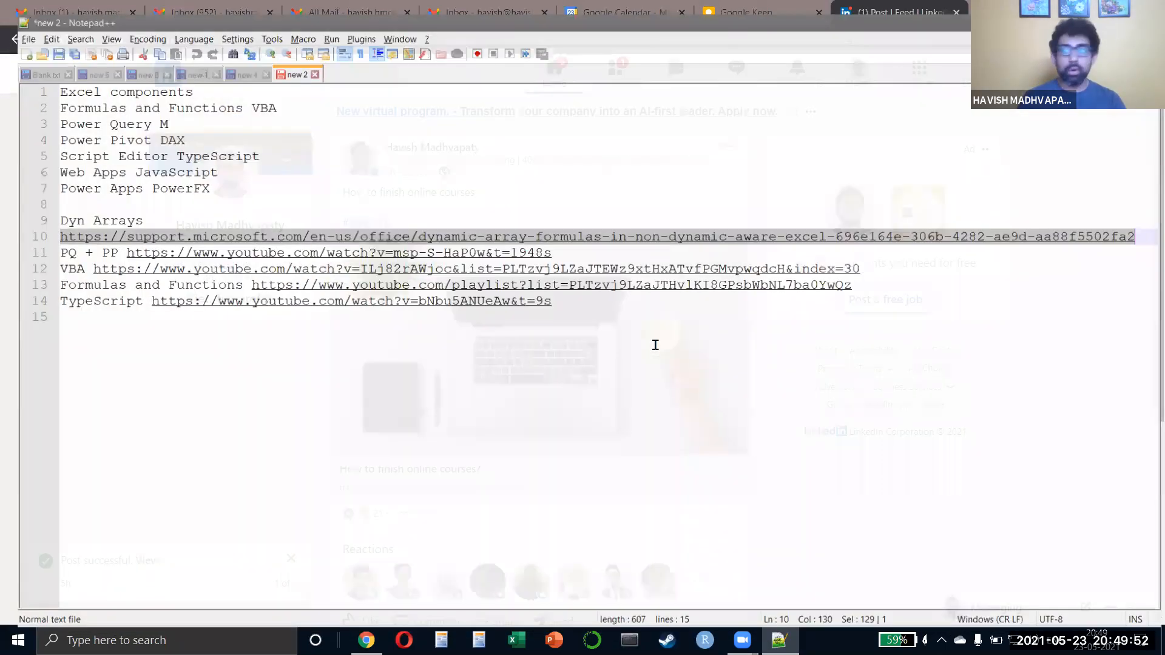
key(Up)
key(Up)
key(Up)
key(Up)
key(Up)
key(Up)
key(Up)
key(Home)
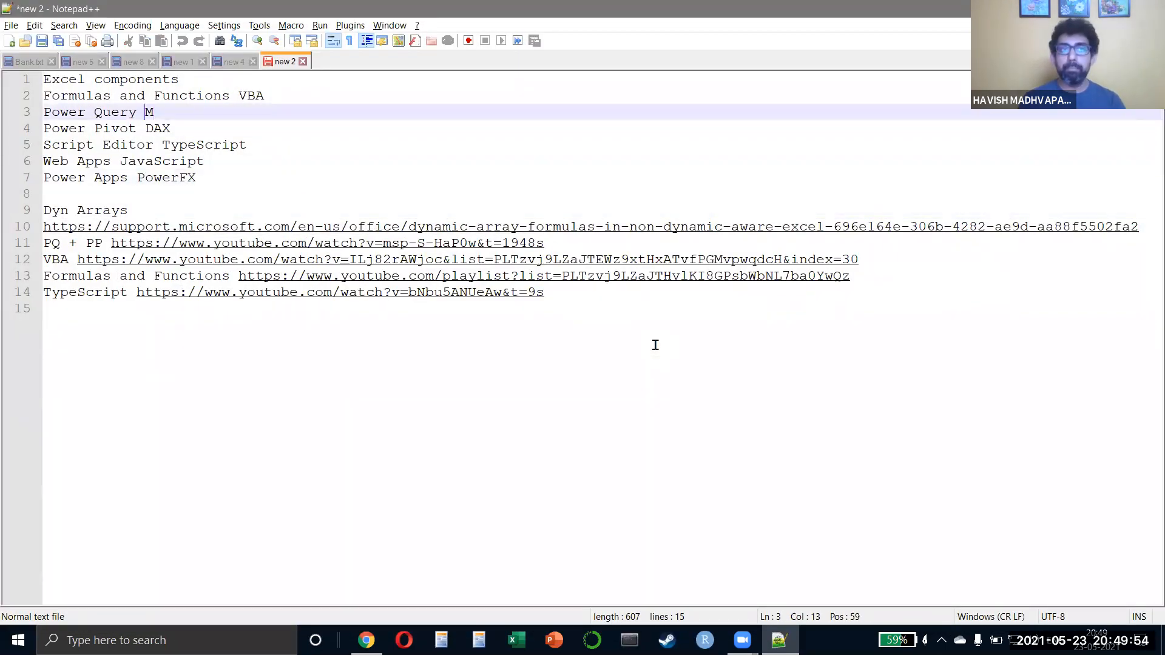
key(shift+Down)
key(shift+End)
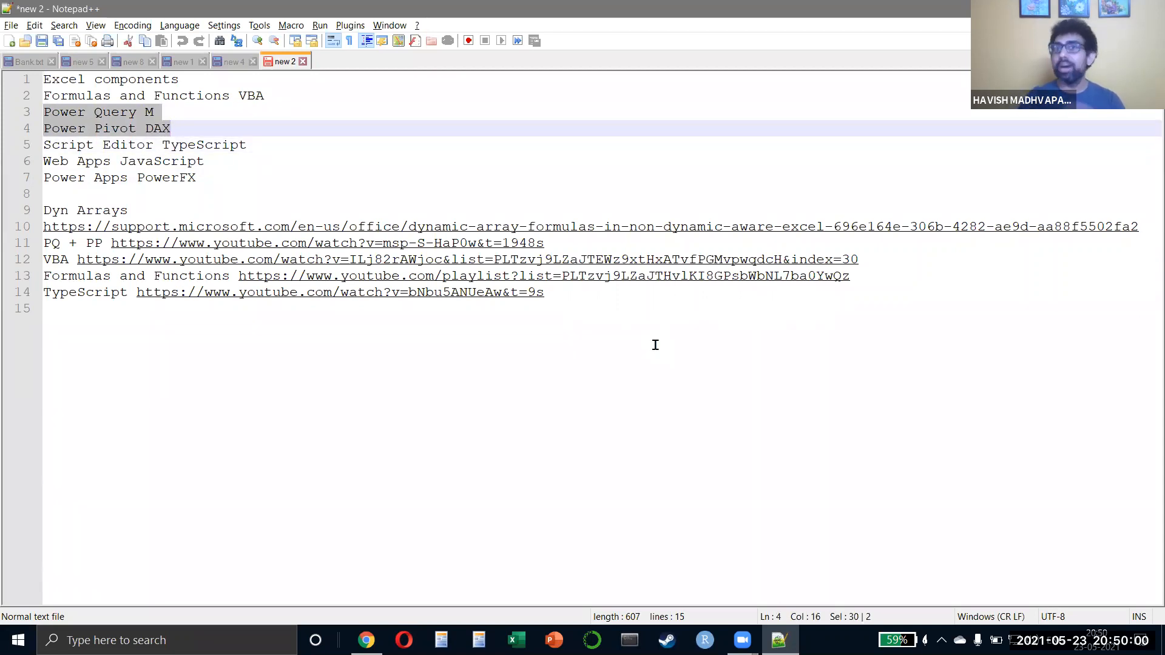
Step: Show the desktop and open the 23May folder from it
key(alt+Tab)
key(alt+Tab)
key(alt+Tab)
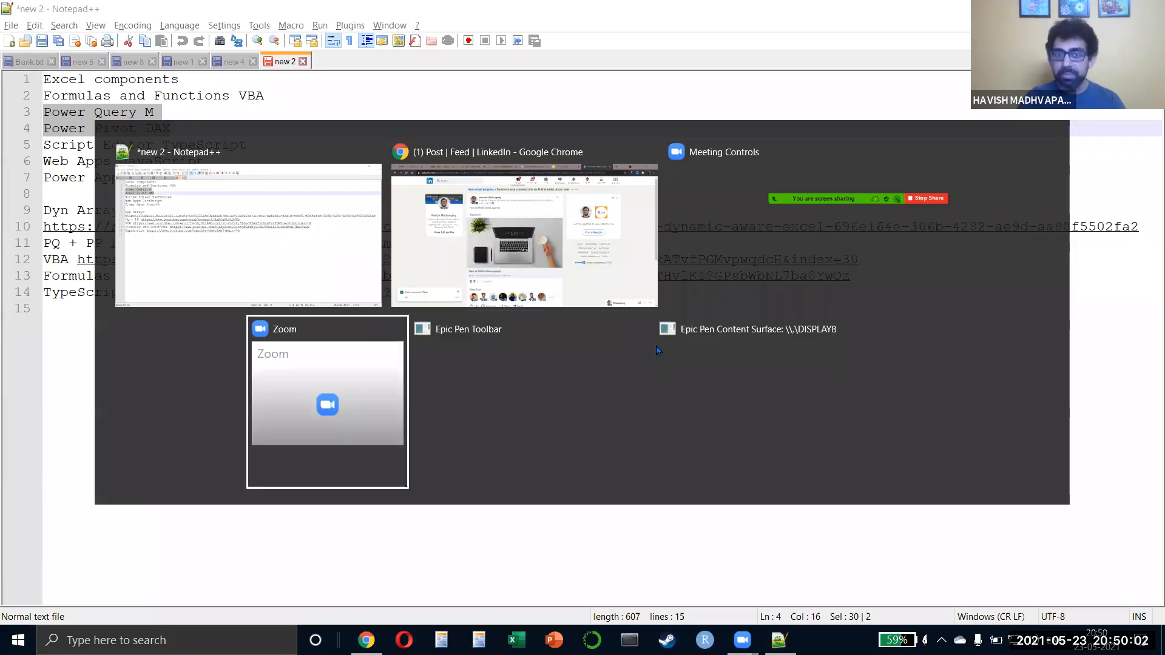
key(super+d)
double_click(427, 182)
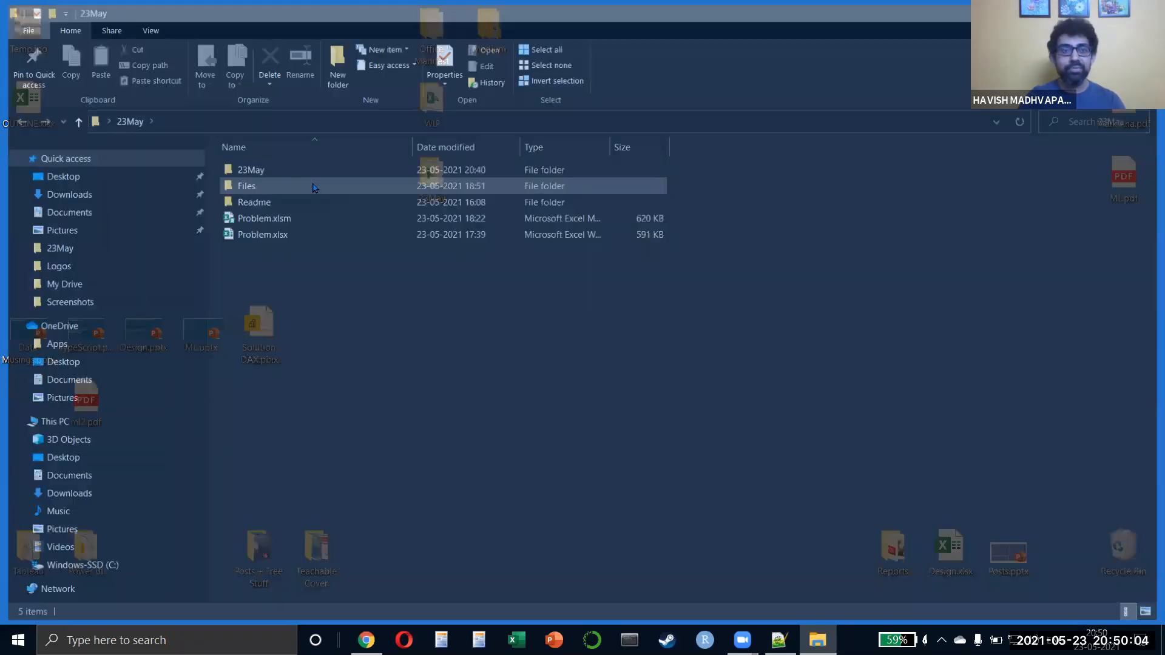
Step: Browse through the inner 23May folder, Files and Sales to the Old folder with the yearly sales workbooks
double_click(306, 172)
double_click(306, 171)
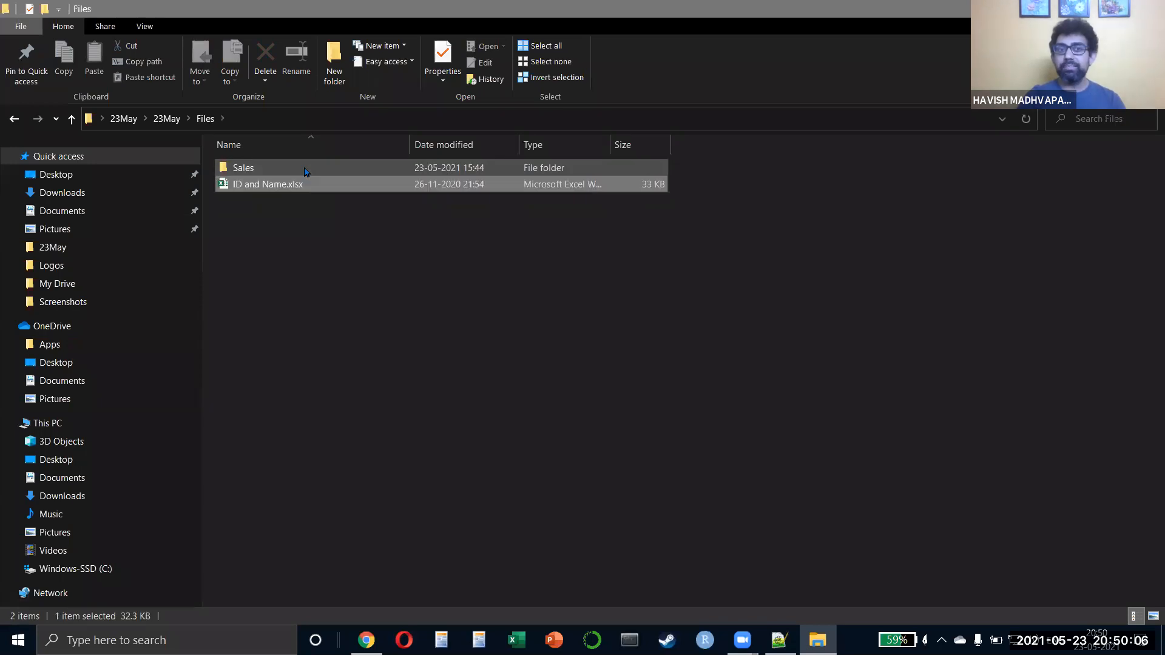
double_click(306, 171)
double_click(306, 168)
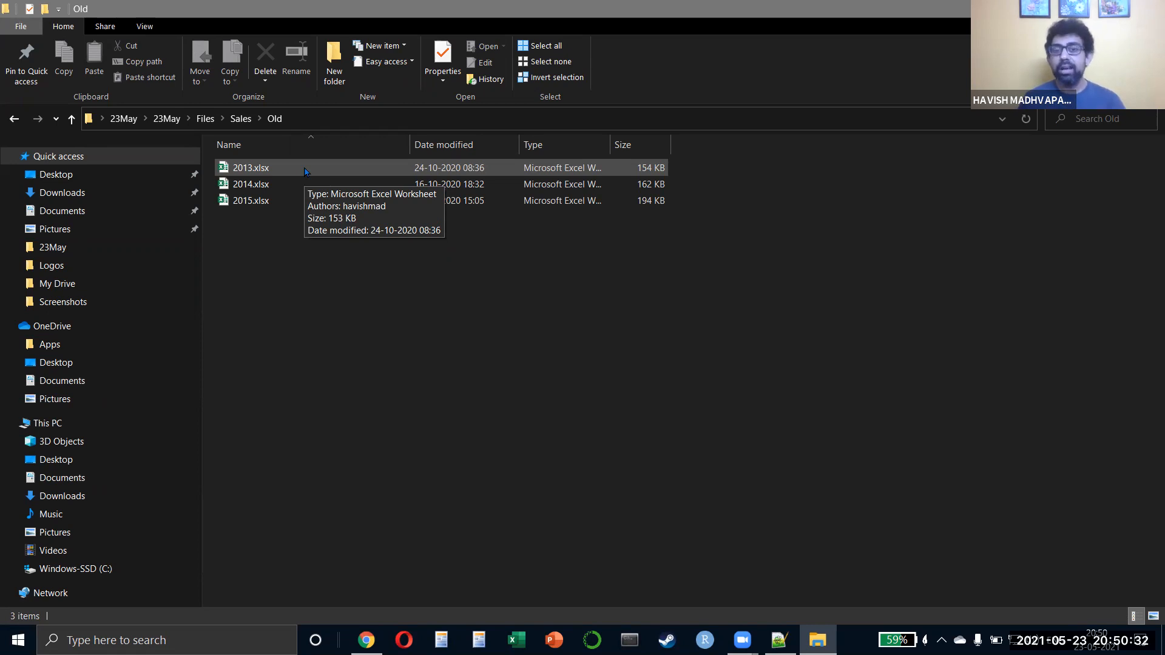
Step: Switch to Excel and create a blank workbook
key(super)
text(exc)
key(Return)
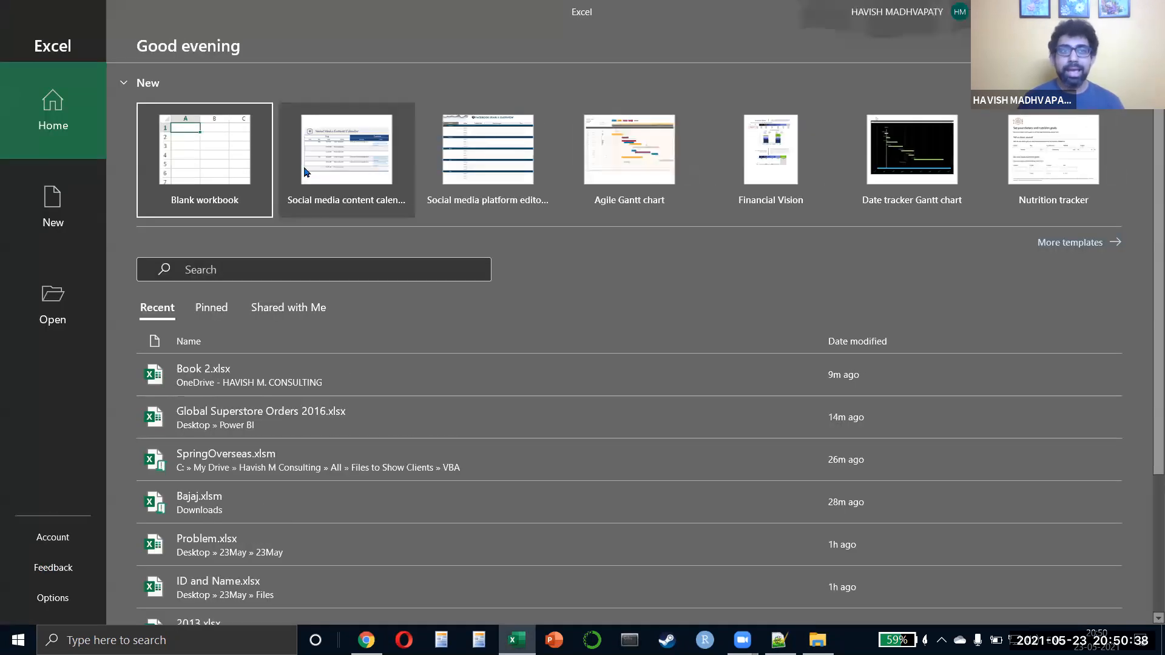
click(240, 182)
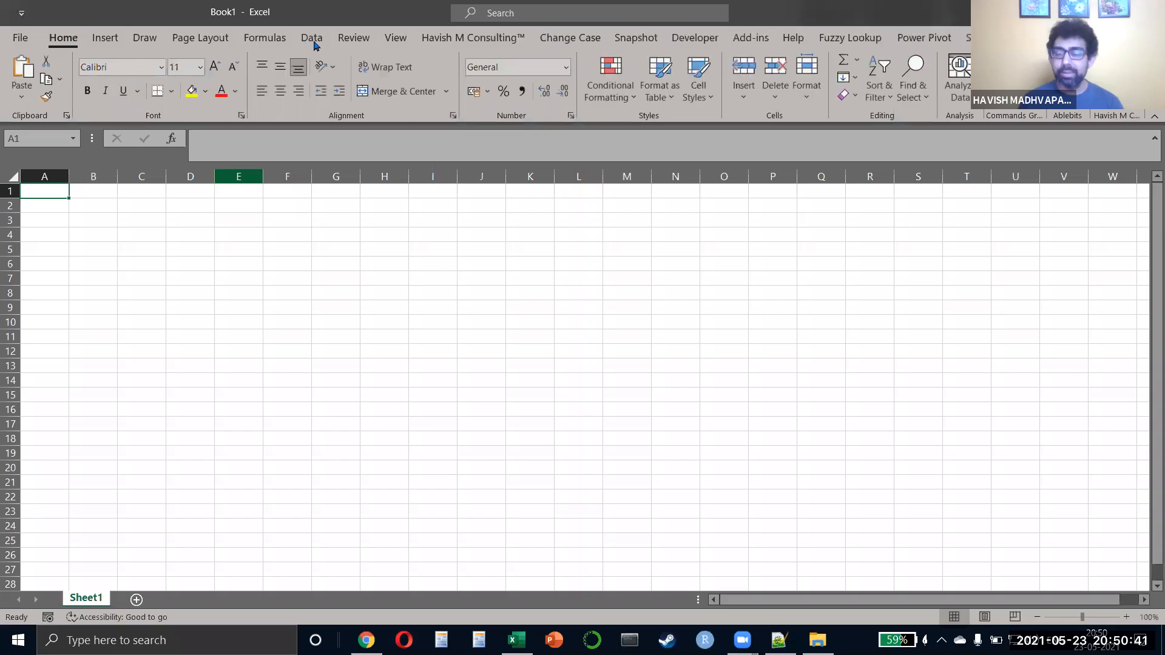
Step: Review the data sources offered for importing, including the file, database, Azure and online service categories
click(314, 44)
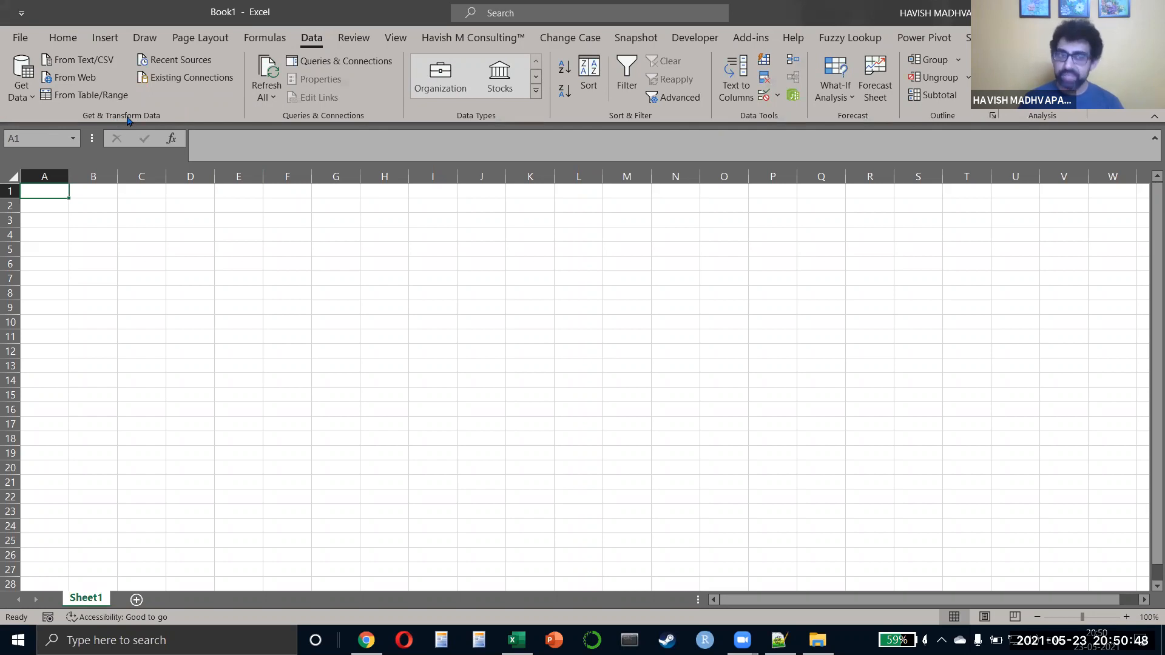
click(22, 91)
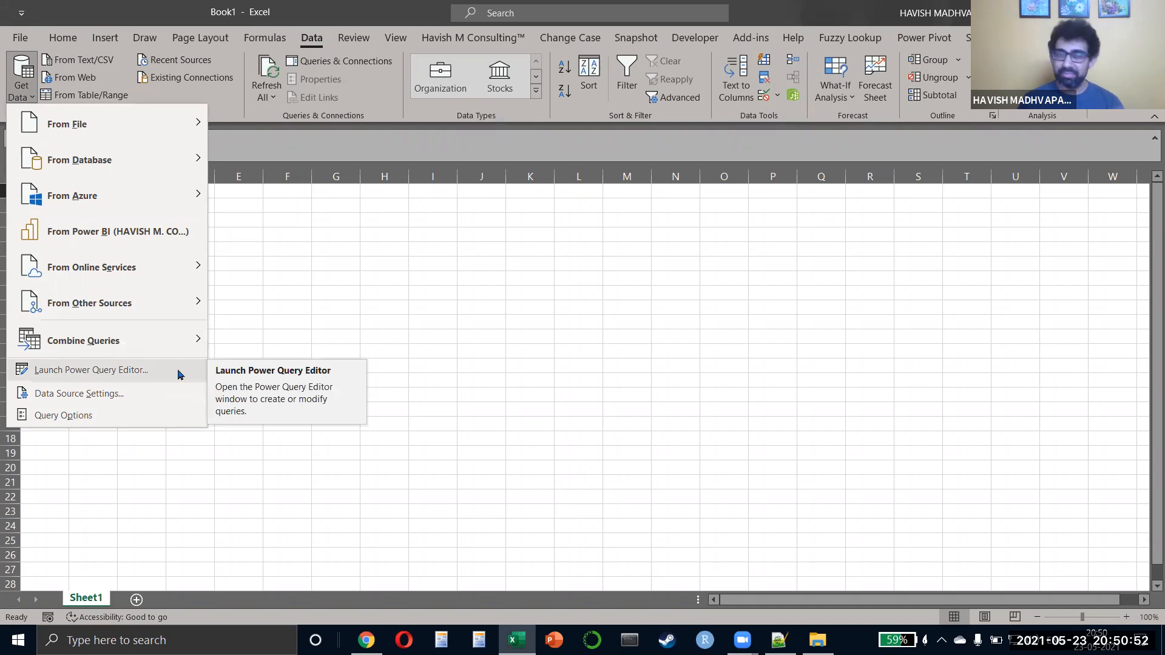
click(240, 277)
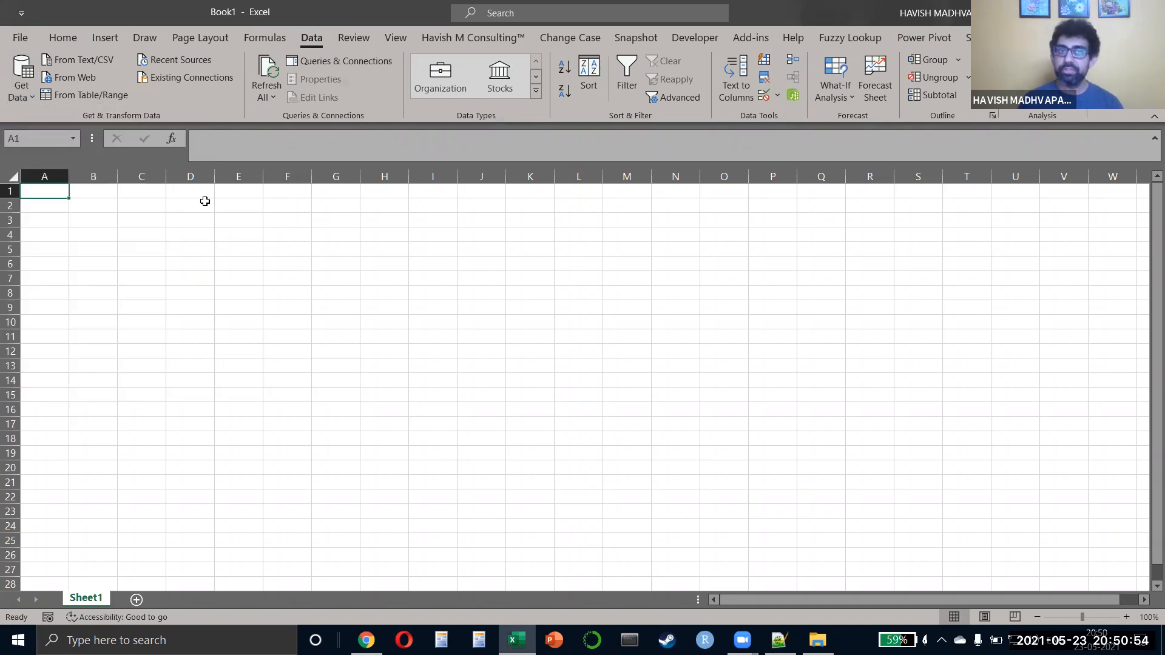
click(25, 94)
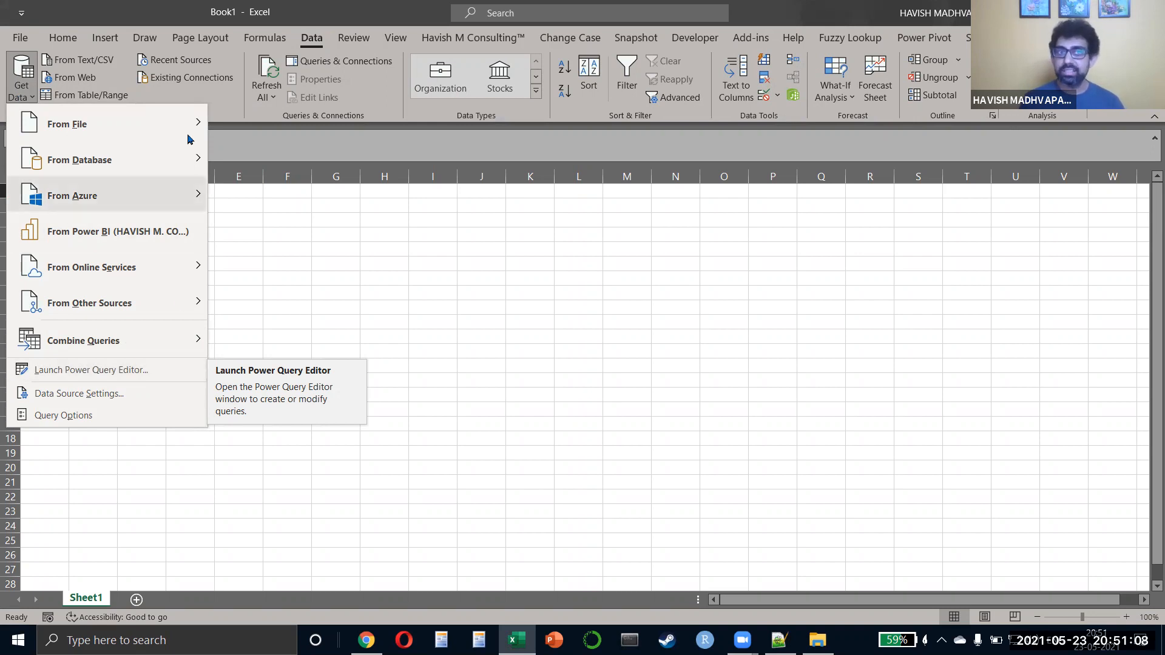
mouse_move(184, 130)
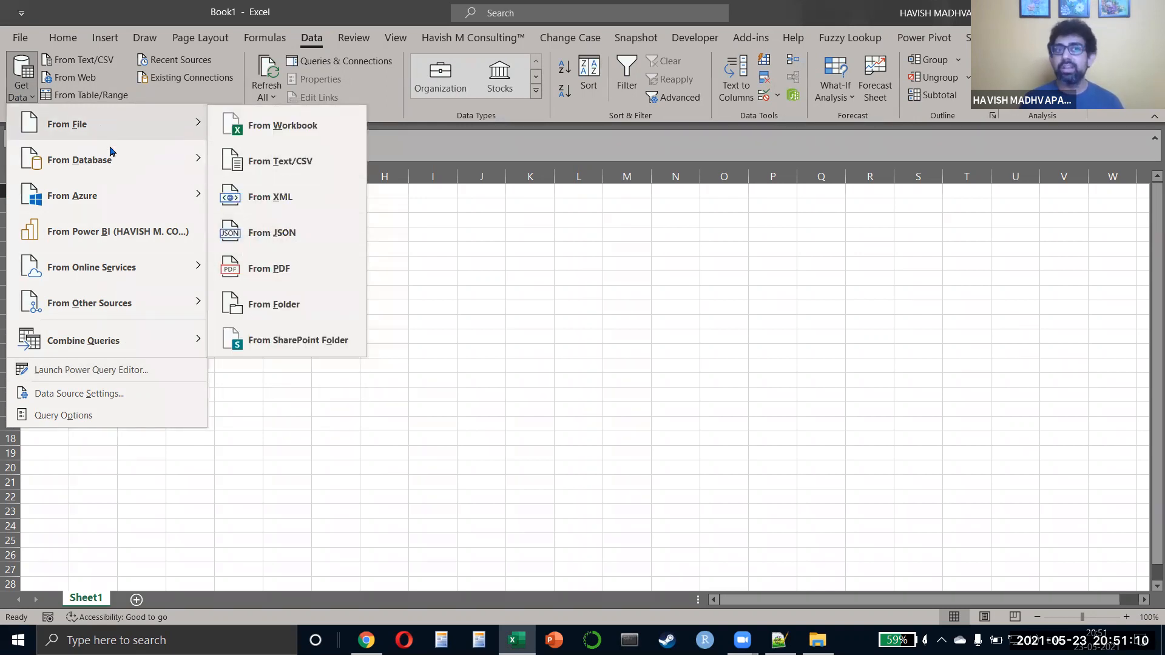
mouse_move(112, 153)
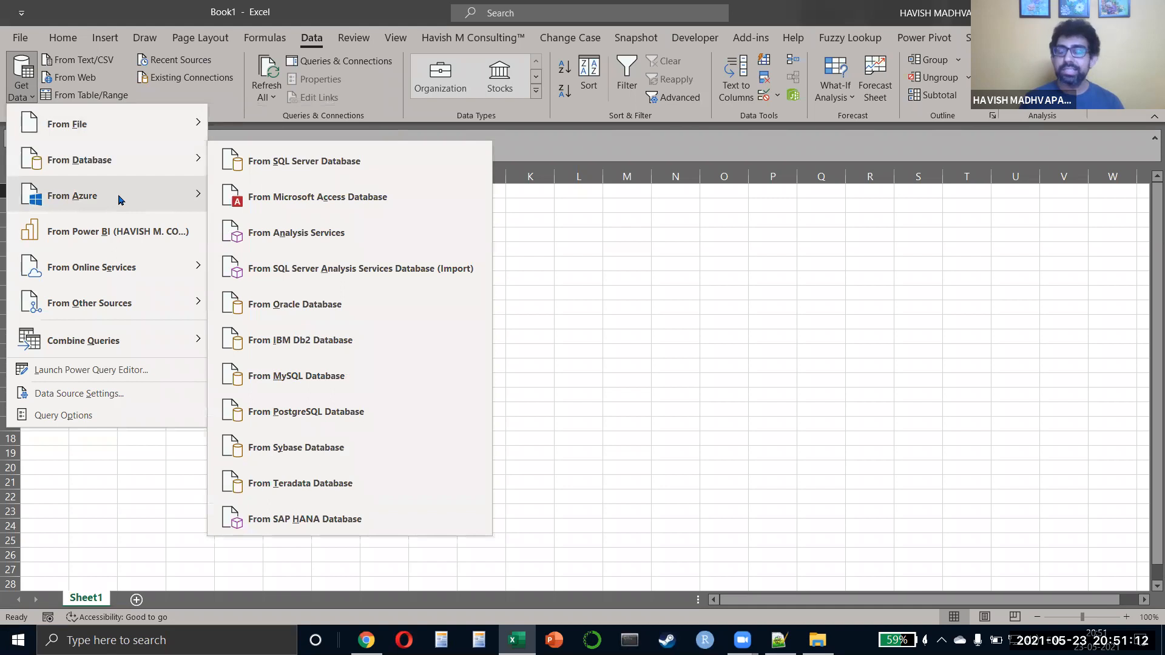
mouse_move(120, 199)
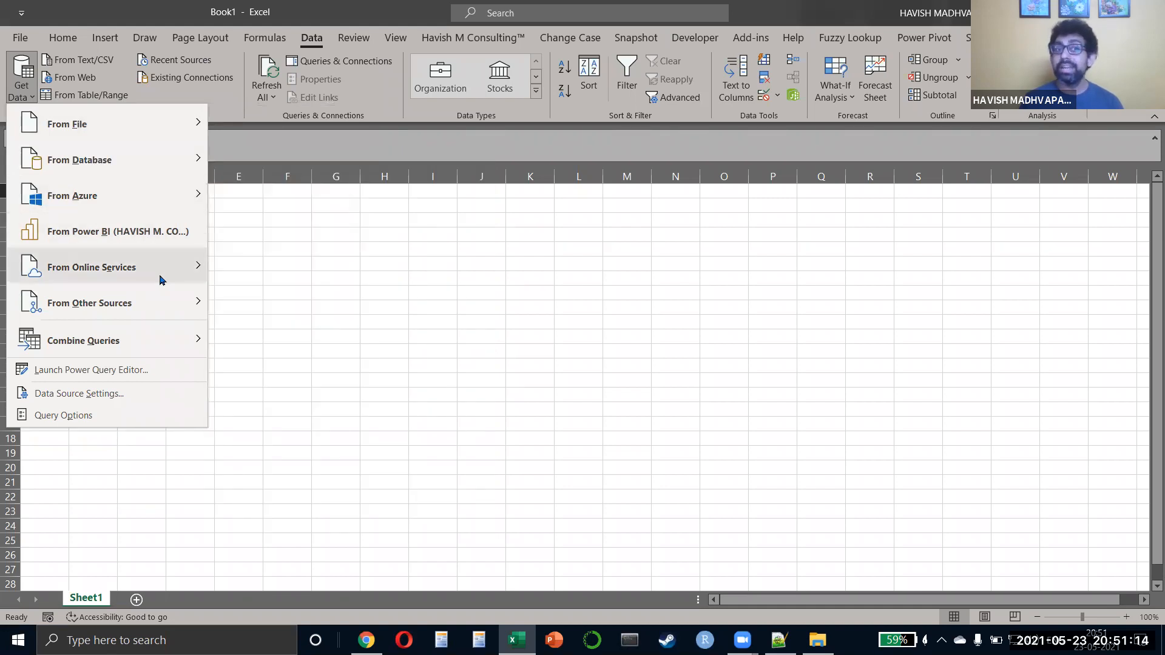
mouse_move(157, 274)
mouse_move(141, 294)
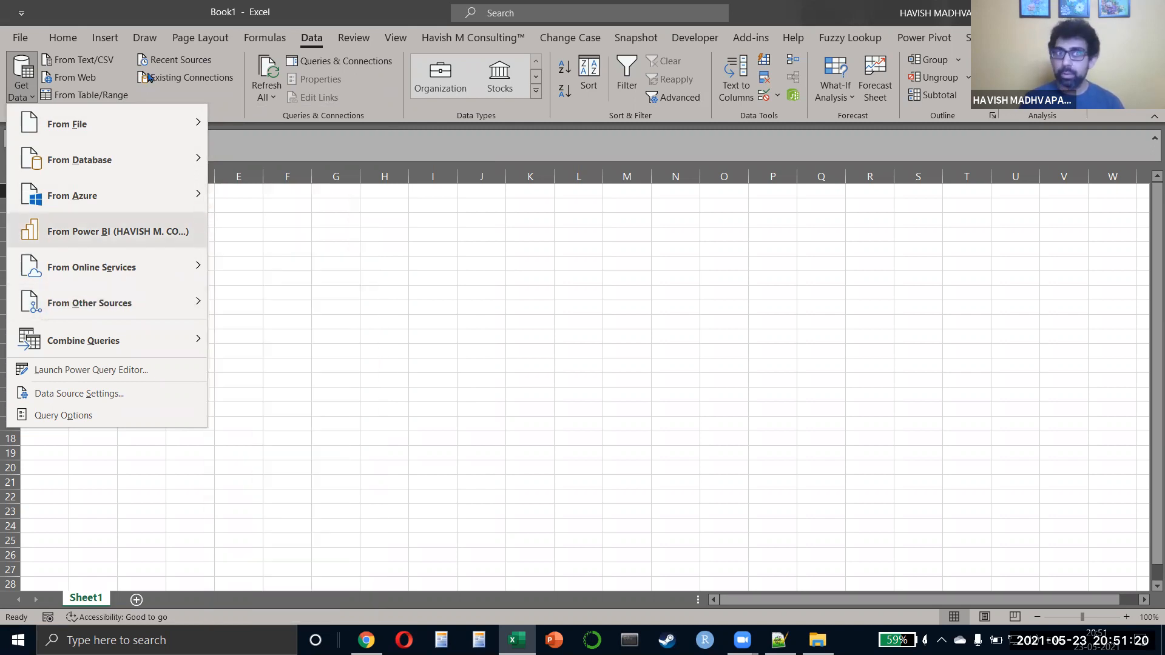
Step: Get data from the folder Desktop\23May\23May\Files\Sales\Old
mouse_move(146, 114)
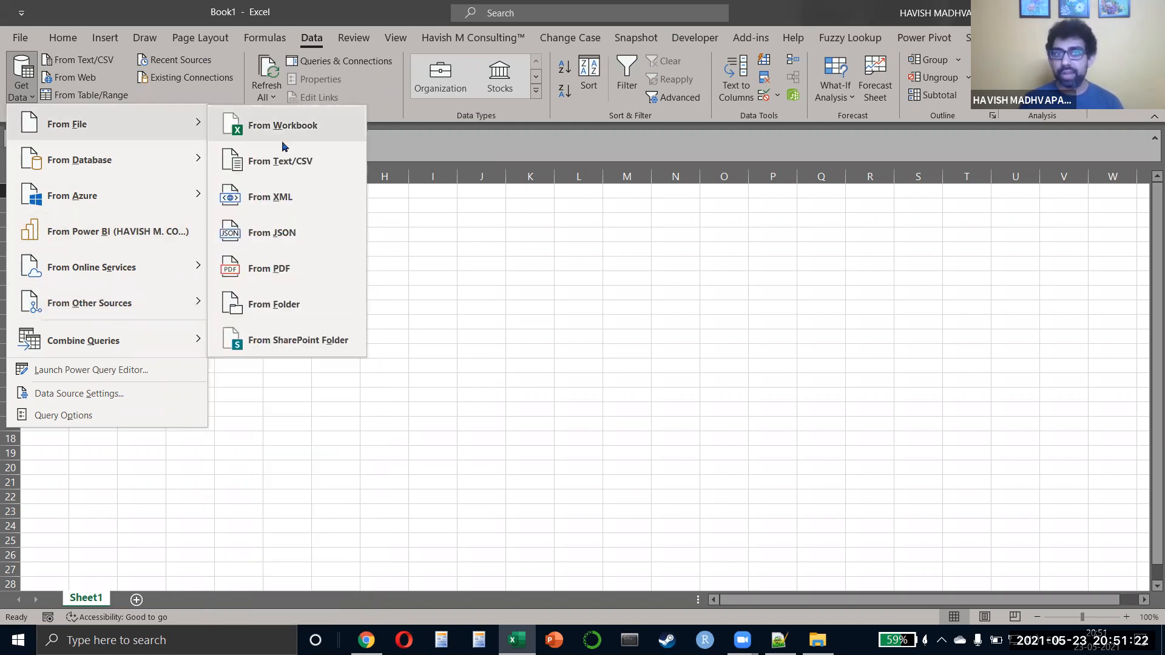
click(304, 304)
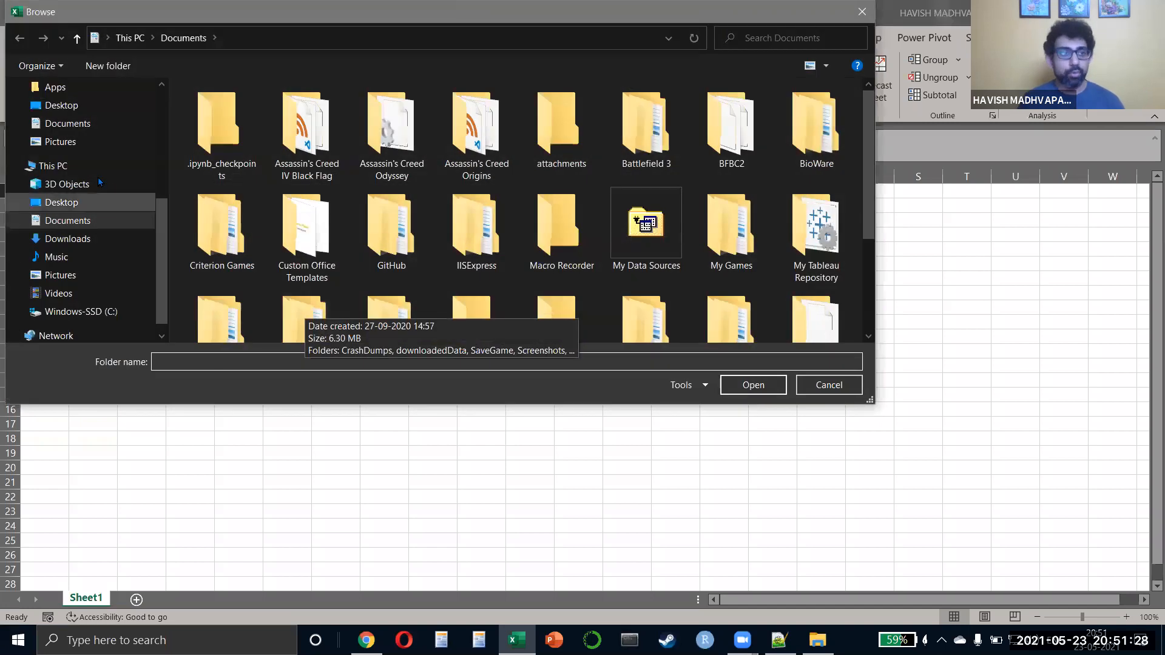
scroll(97, 176, up, 4)
click(81, 119)
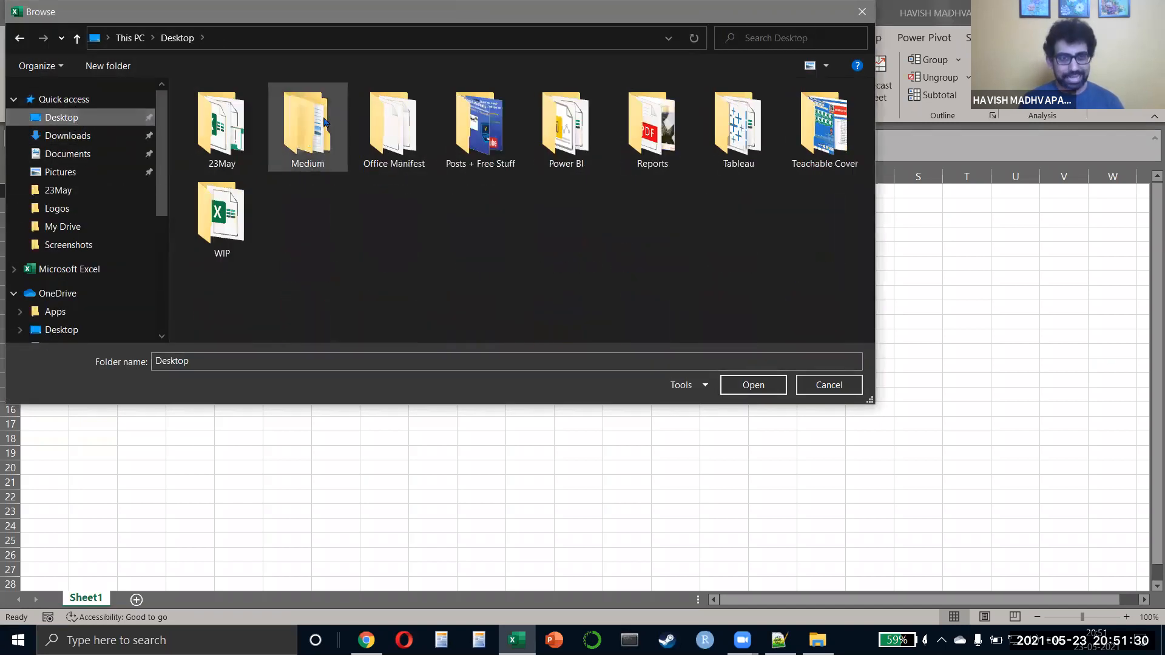
double_click(224, 128)
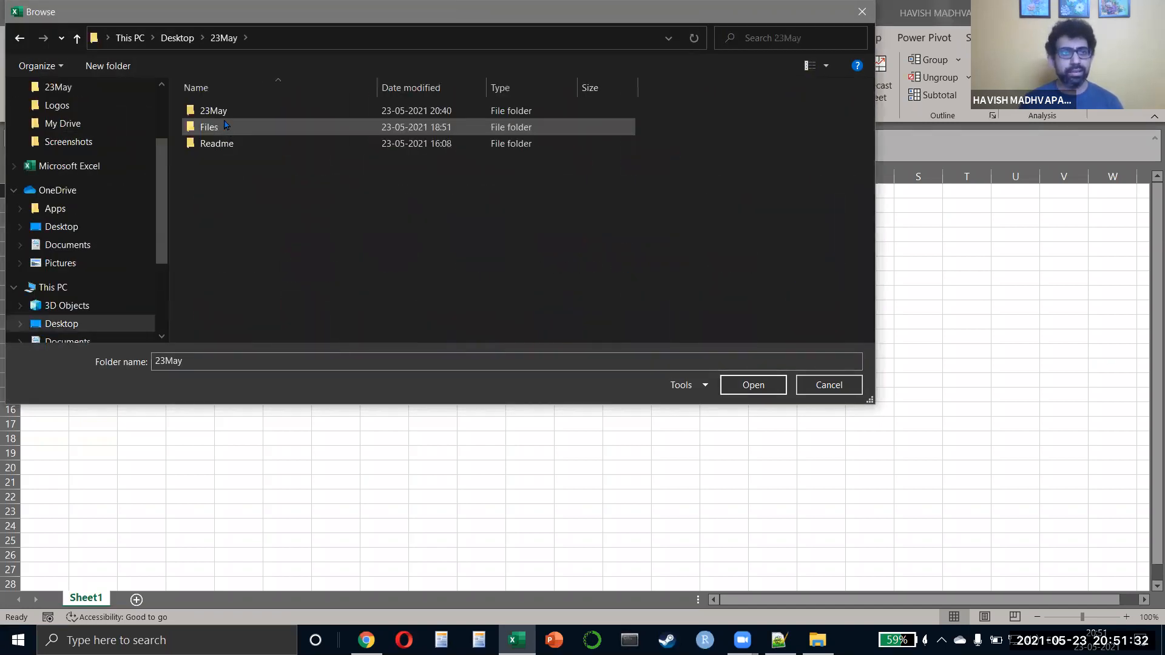
double_click(219, 111)
click(224, 116)
double_click(224, 114)
double_click(228, 114)
click(233, 114)
click(755, 383)
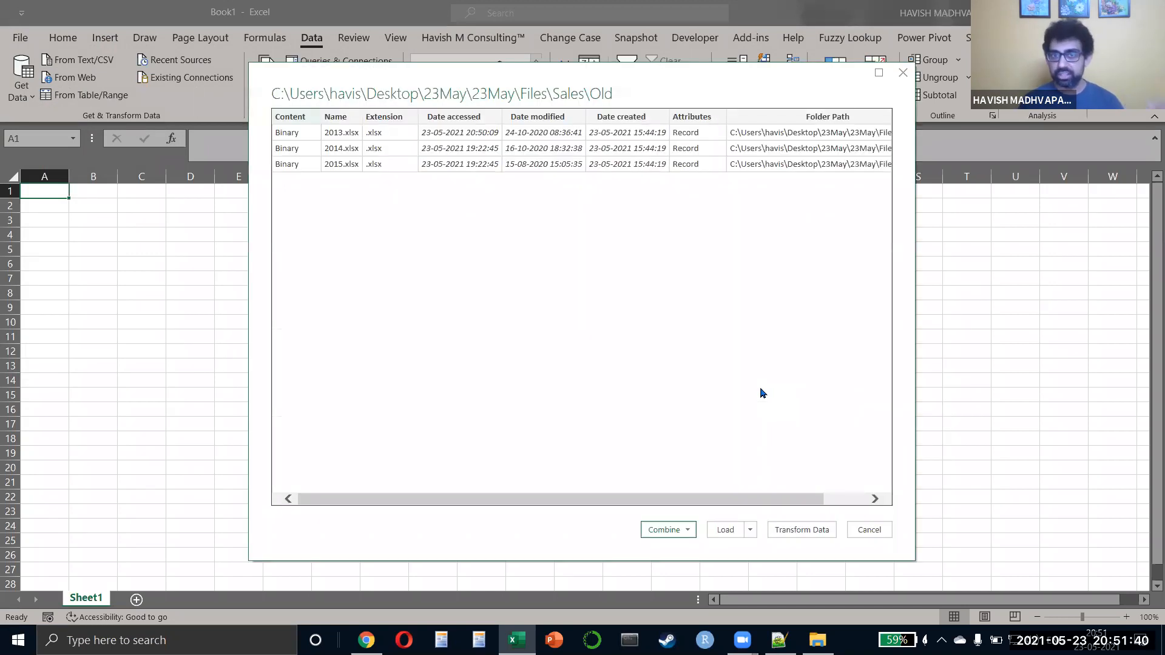
Step: Combine and transform the folder's files, using Sheet1 of the first file as the sample
click(680, 522)
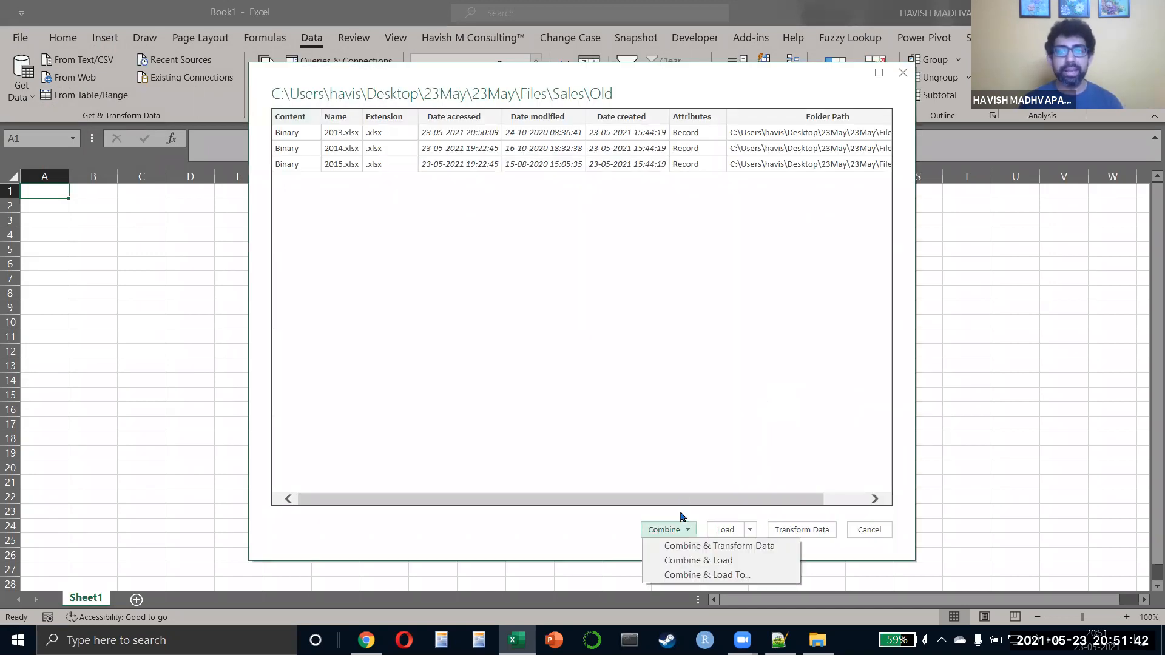
click(678, 550)
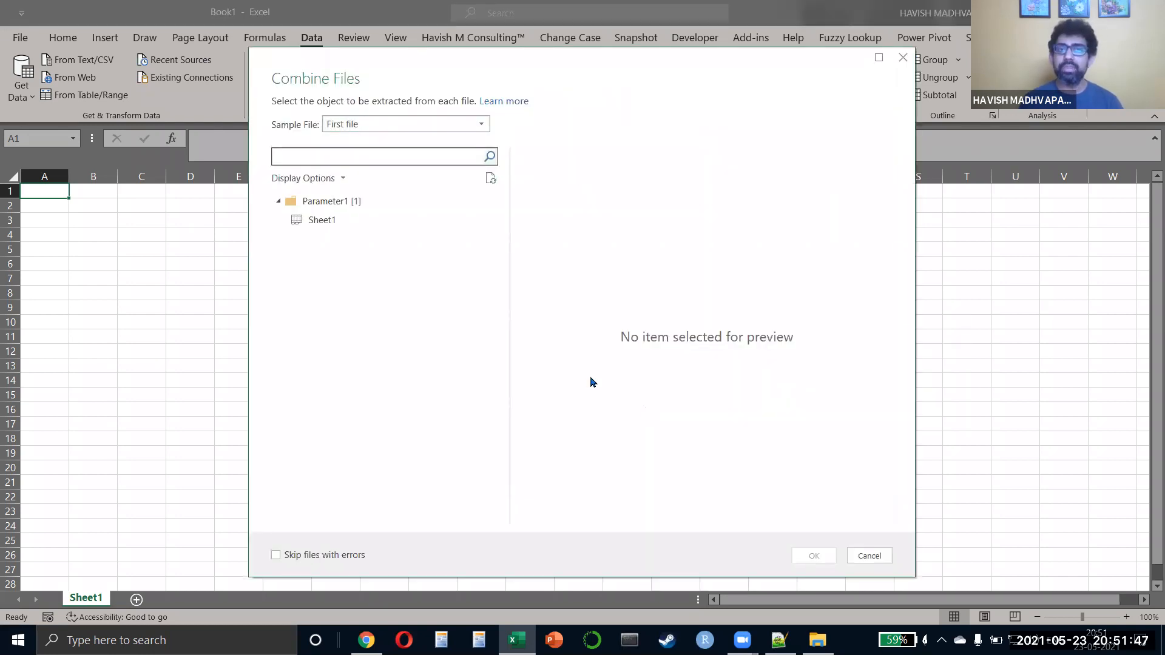
click(368, 223)
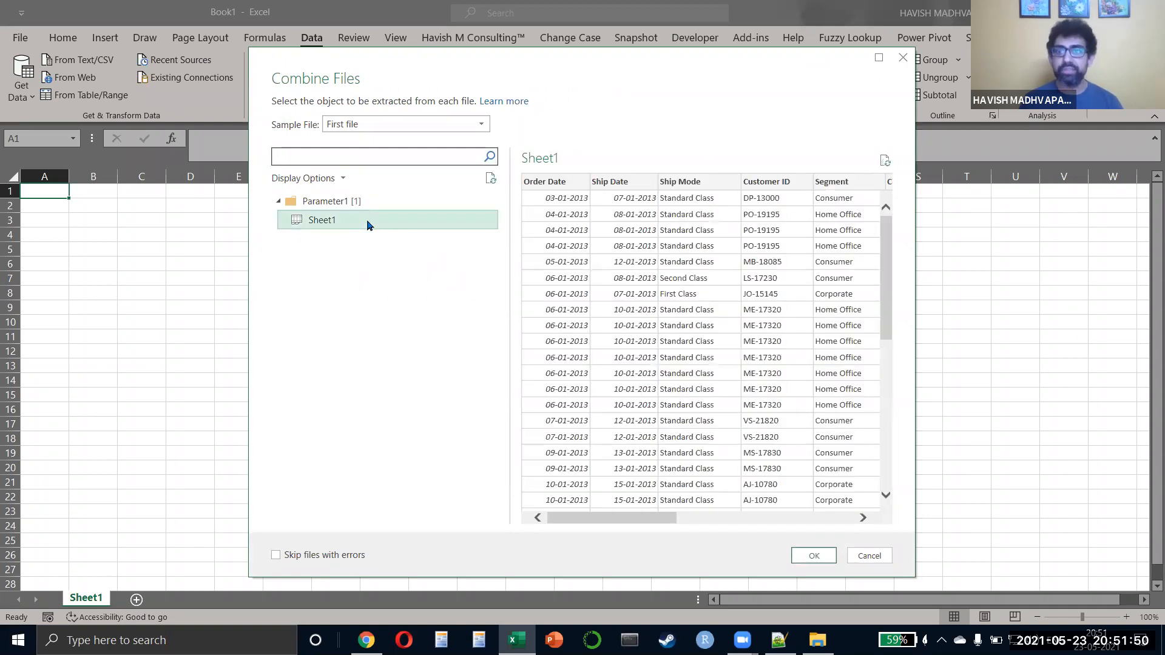
click(814, 560)
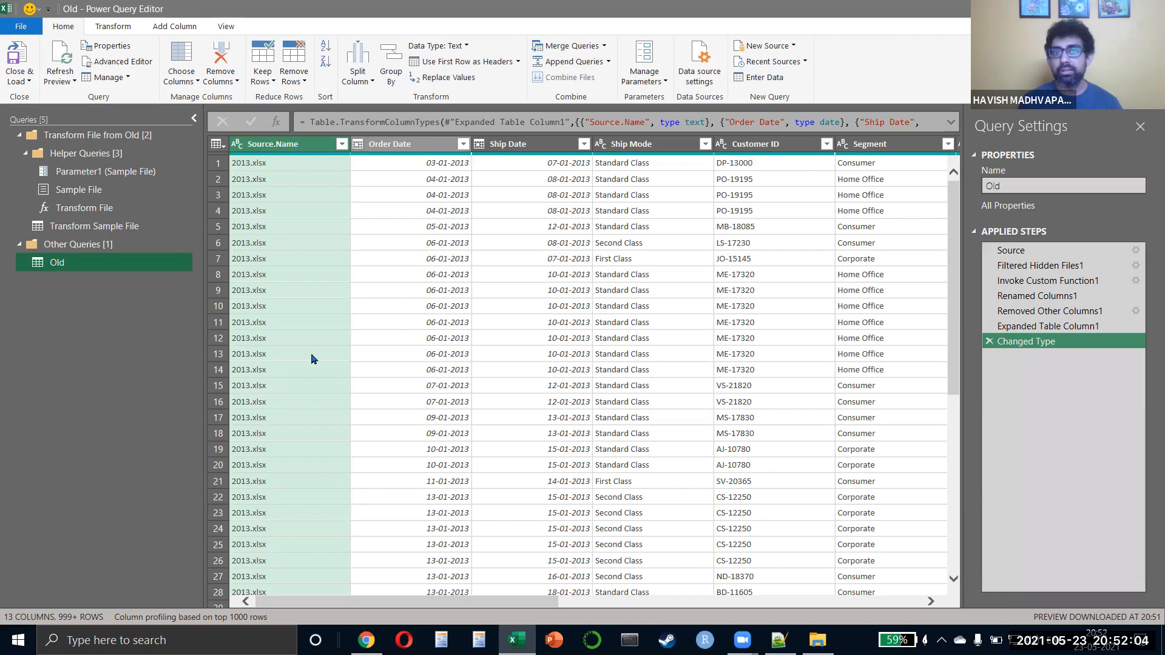
Step: Check the Source.Name filter values, load the Old query into the workbook and go to the table's last row
click(343, 144)
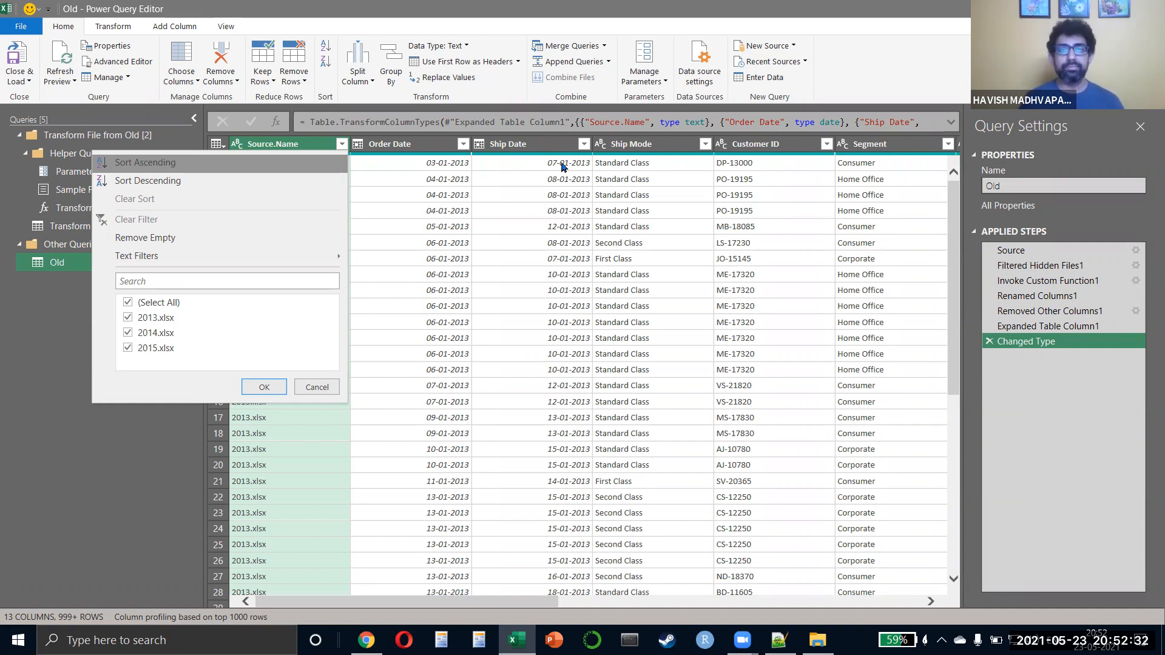
click(422, 272)
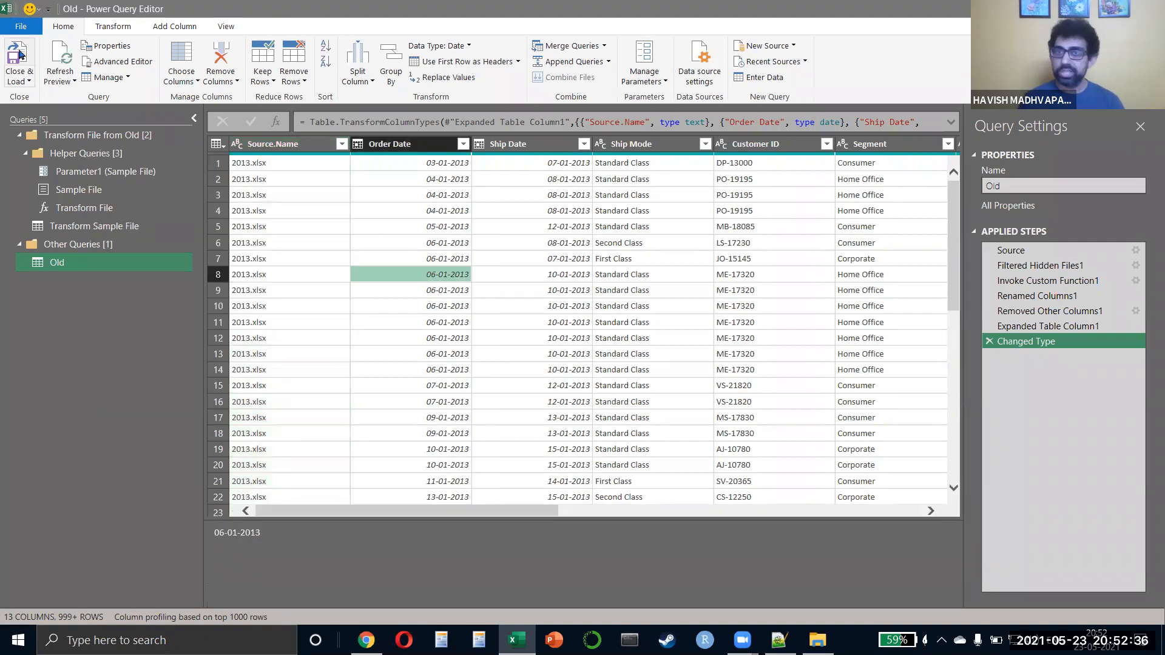
click(19, 55)
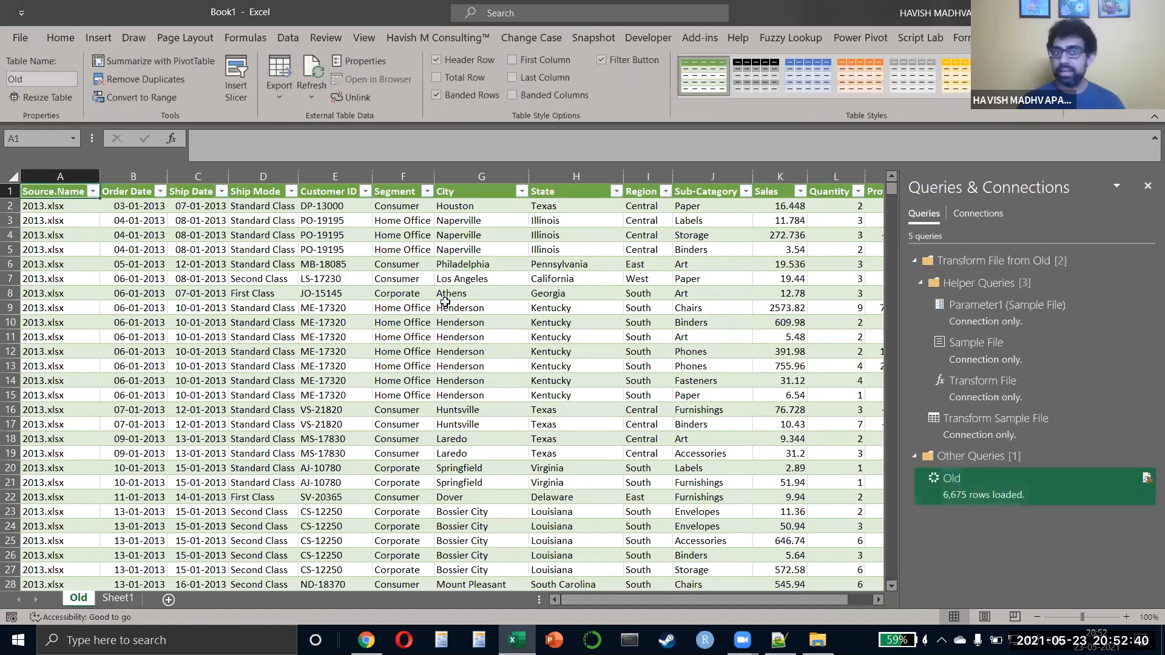
key(ctrl+Down)
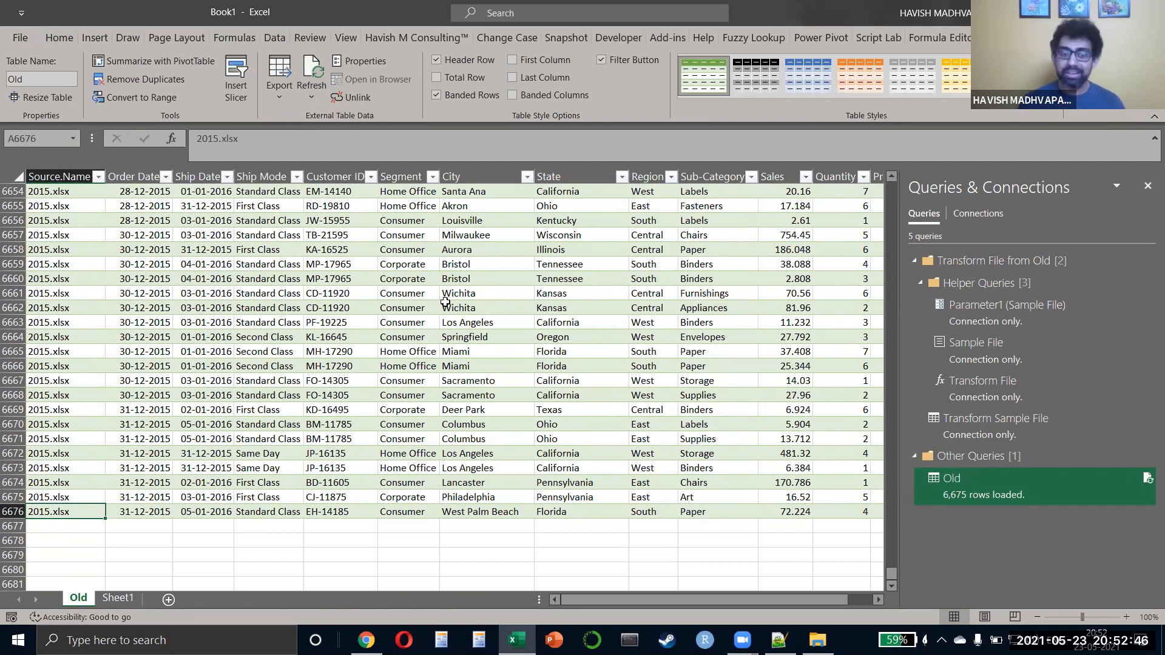
Step: Switch to File Explorer and copy 2016.xlsx from the Sales folder into its Old subfolder
key(alt+Tab)
key(Tab)
key(ctrl+c)
key(alt+Up)
key(Return)
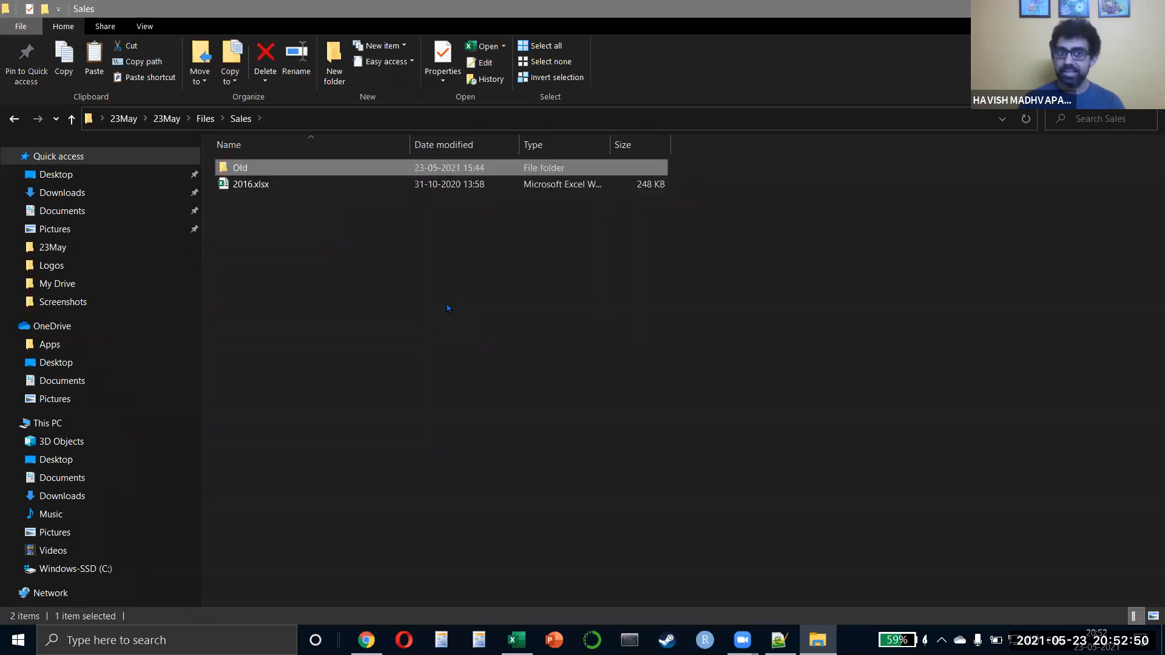
key(Return)
key(ctrl+v)
Step: Switch back to the Book1 workbook, refresh the Old table and inspect the added 2016.xlsx rows
key(alt+Tab)
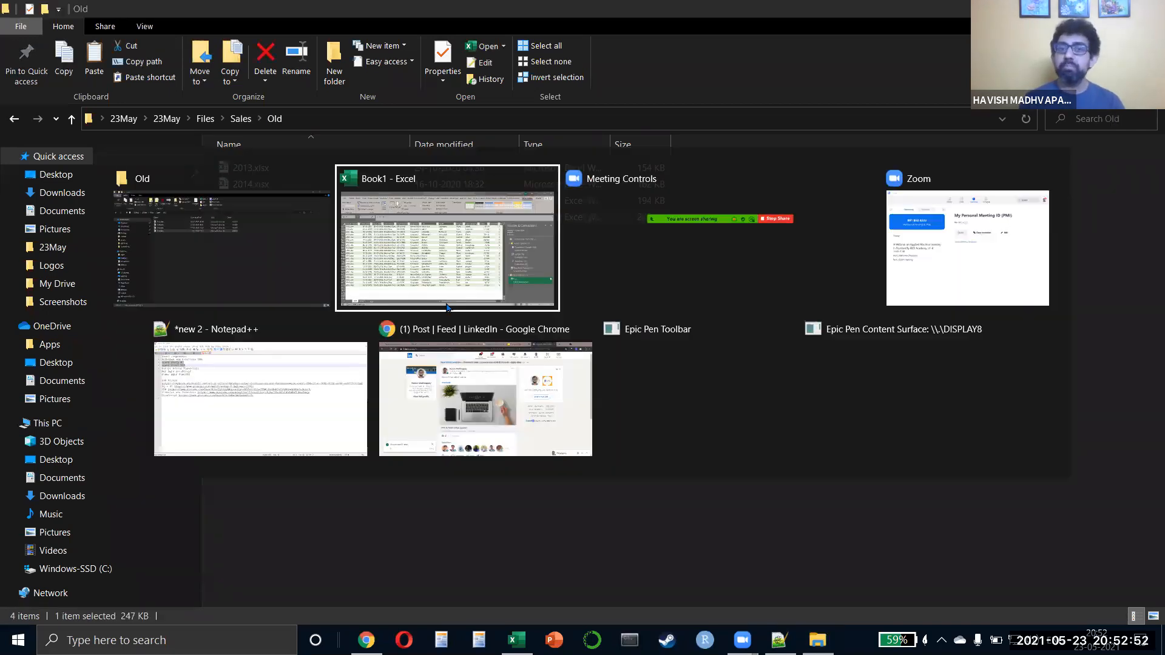
right_click(448, 308)
click(490, 296)
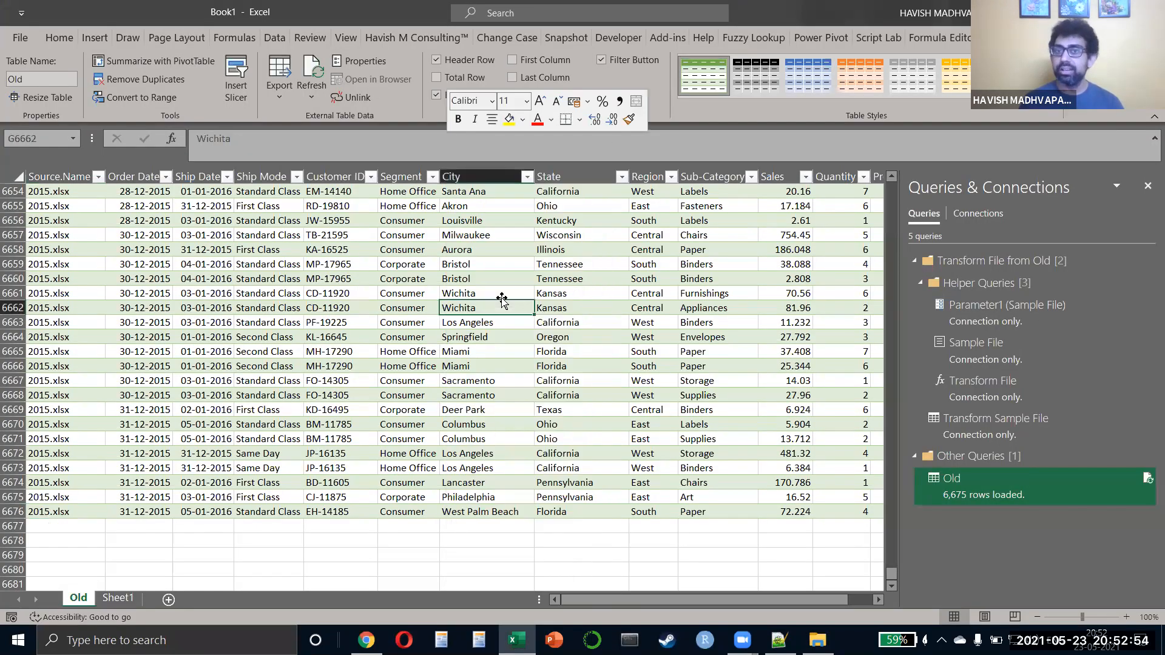
scroll(501, 299, down, 16)
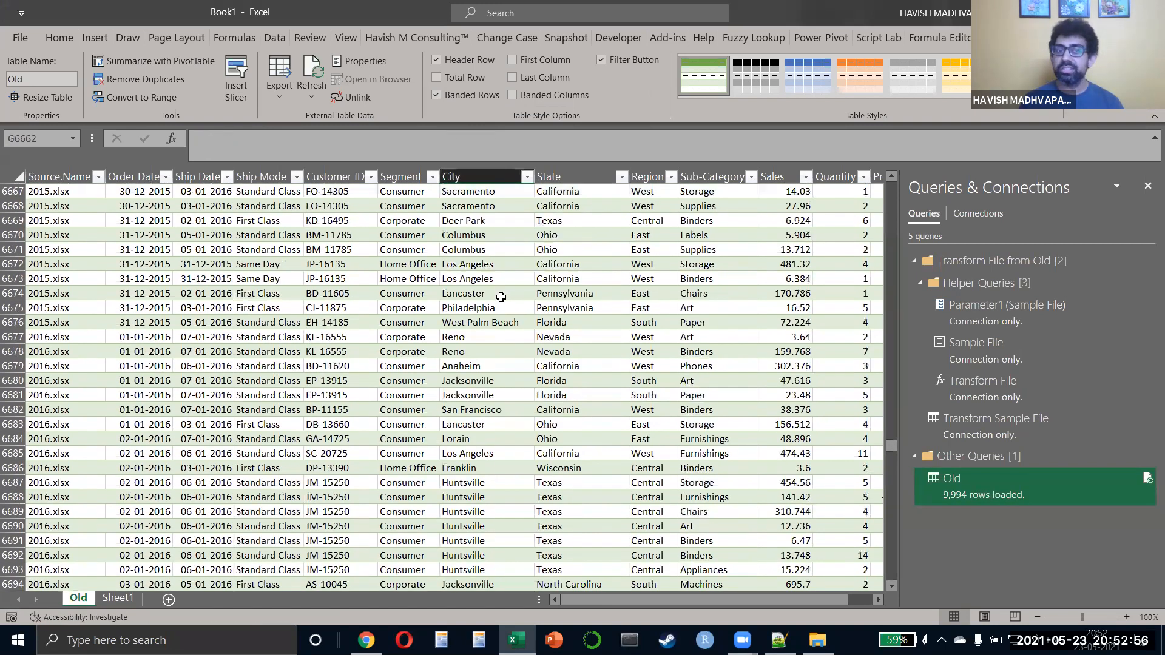
scroll(501, 298, down, 1)
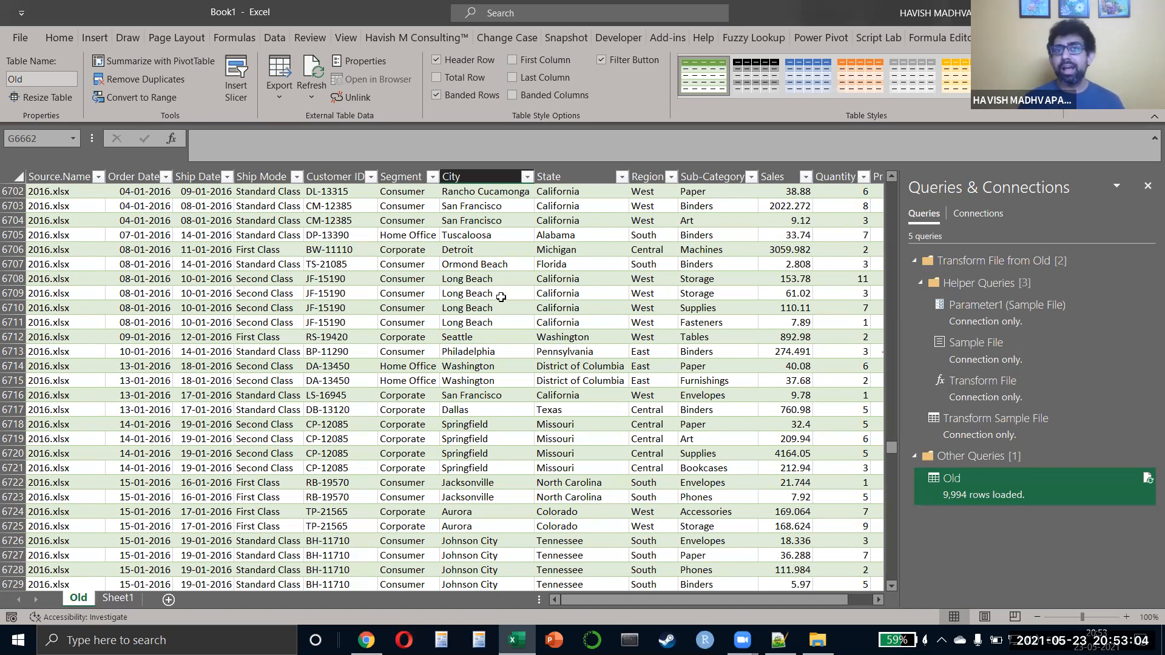
Step: Import the ID and Name sheet from ID and Name.xlsx in the Files folder and open it for transformation
click(348, 177)
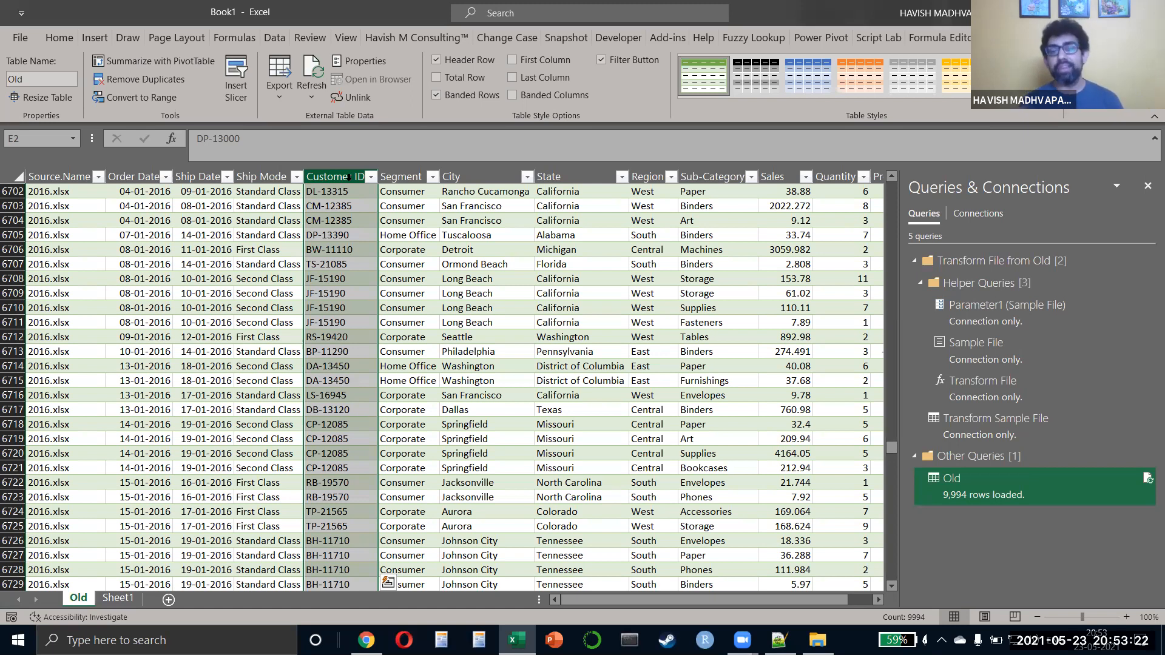
click(94, 38)
click(274, 37)
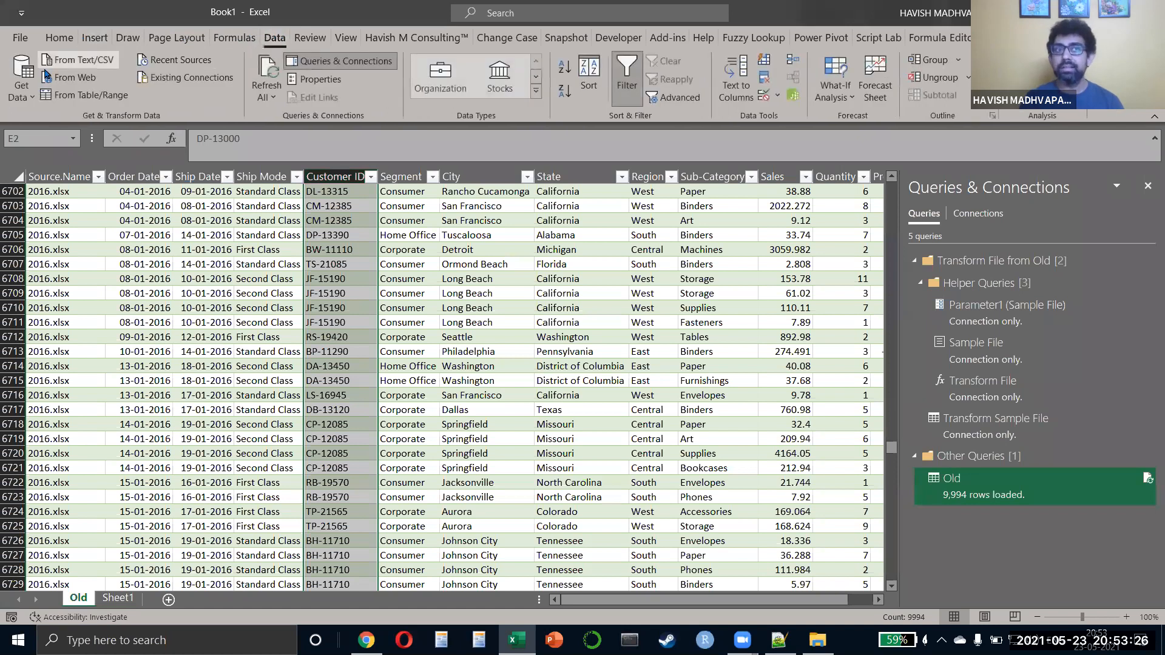
click(26, 76)
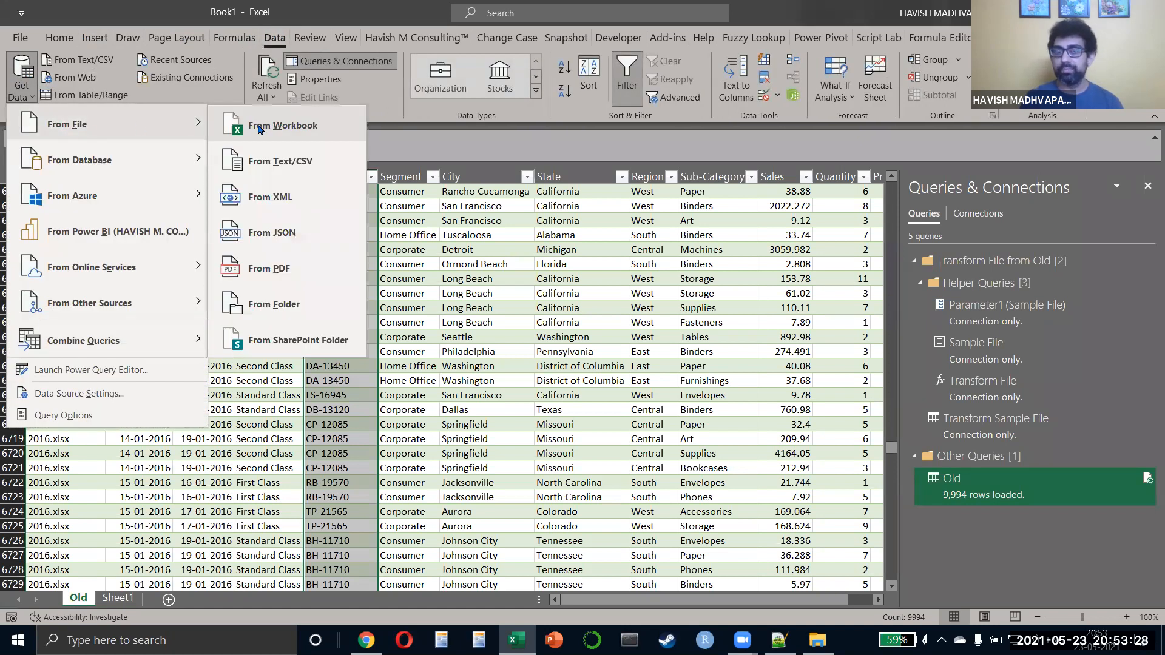
click(258, 128)
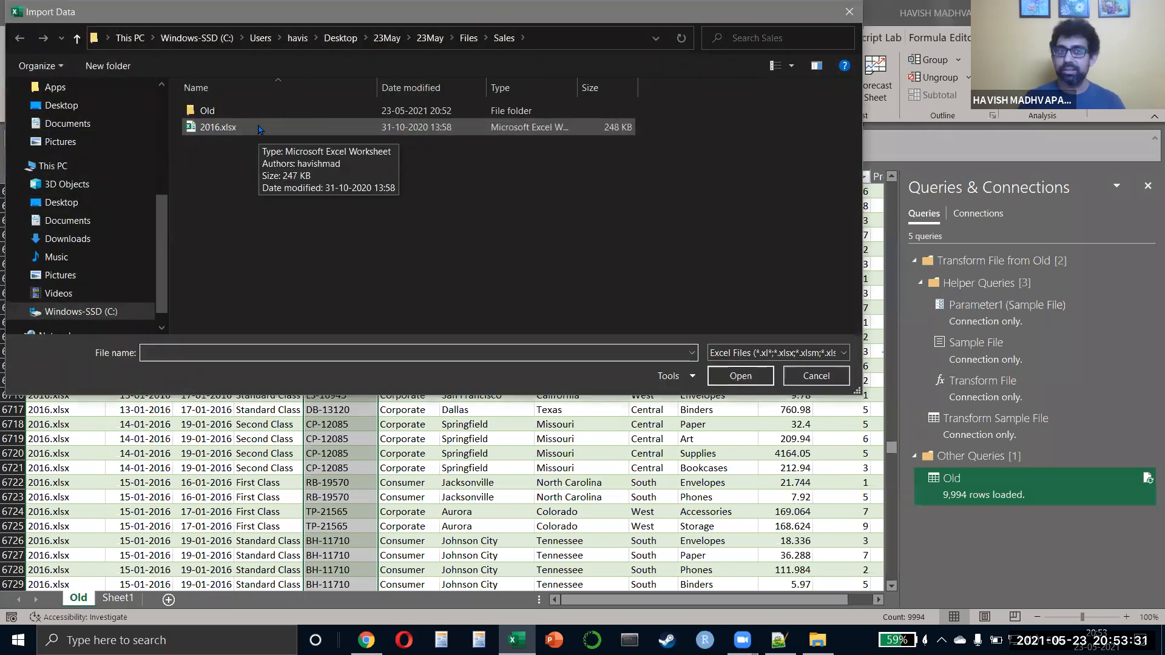
click(261, 130)
key(BackSpace)
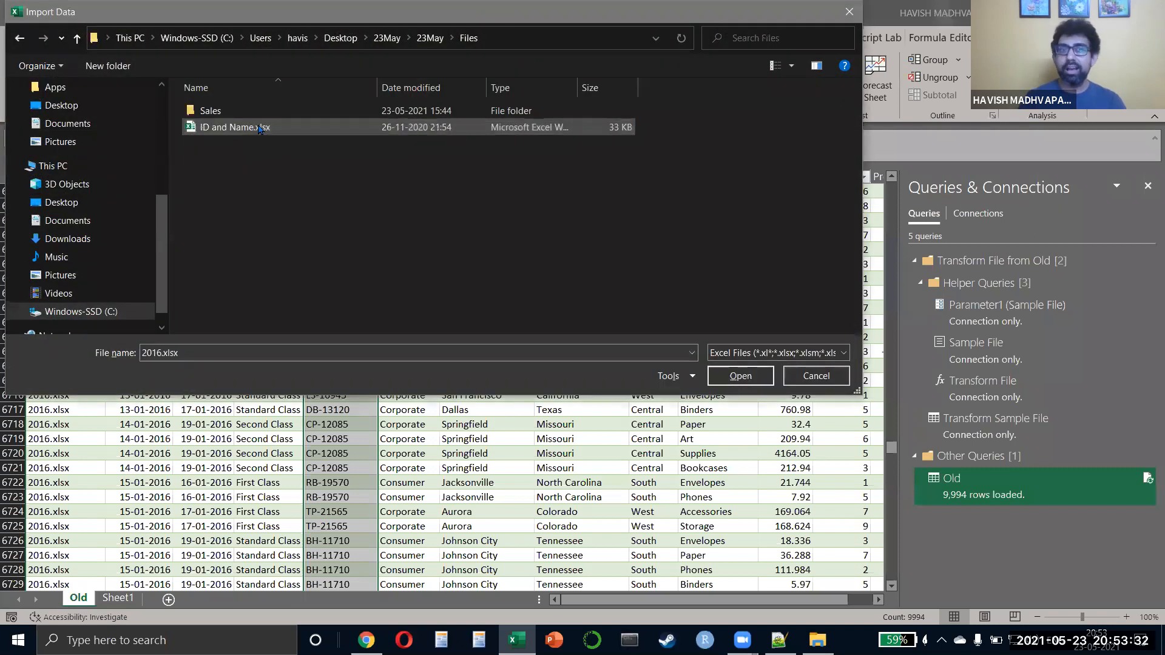
double_click(261, 130)
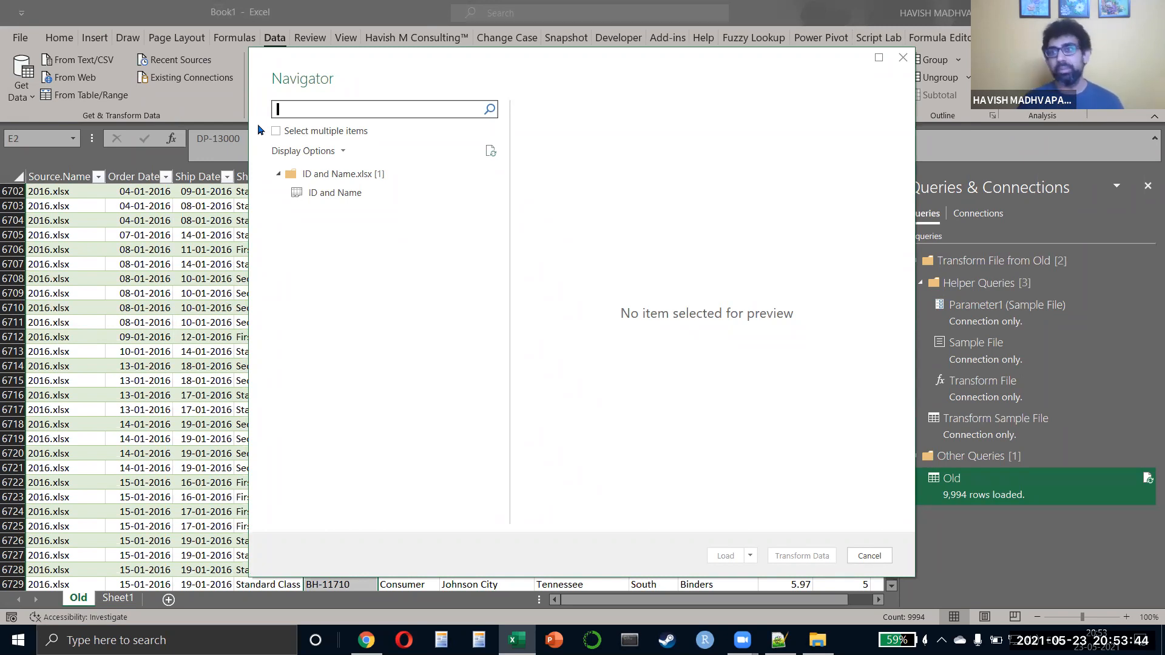
click(334, 192)
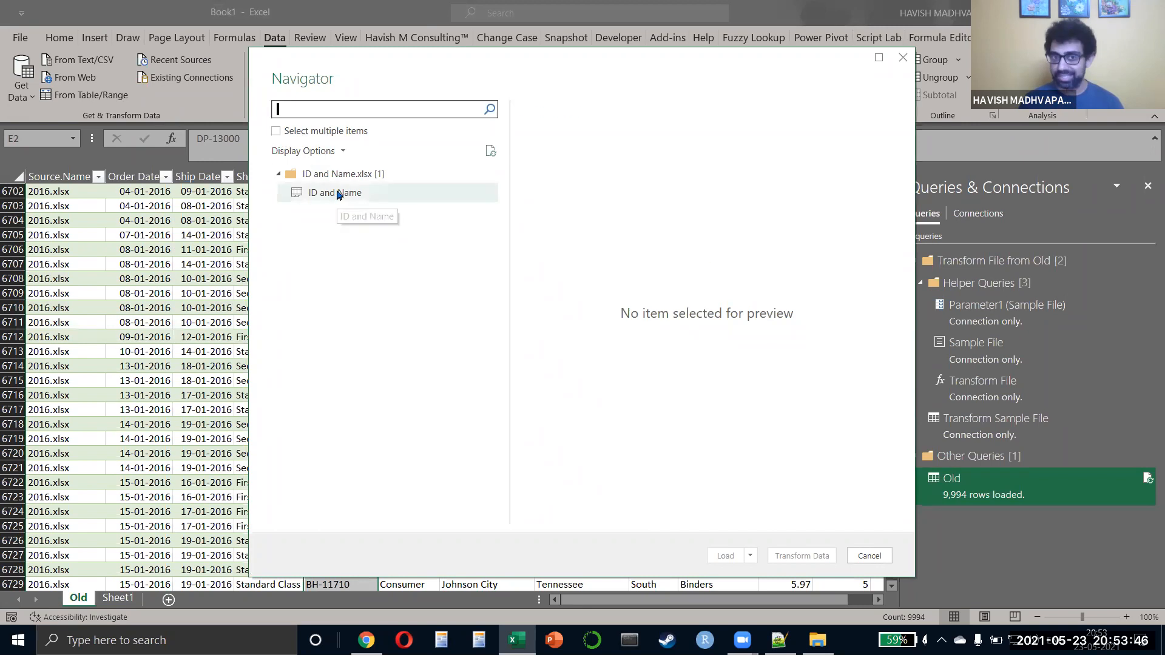
click(802, 556)
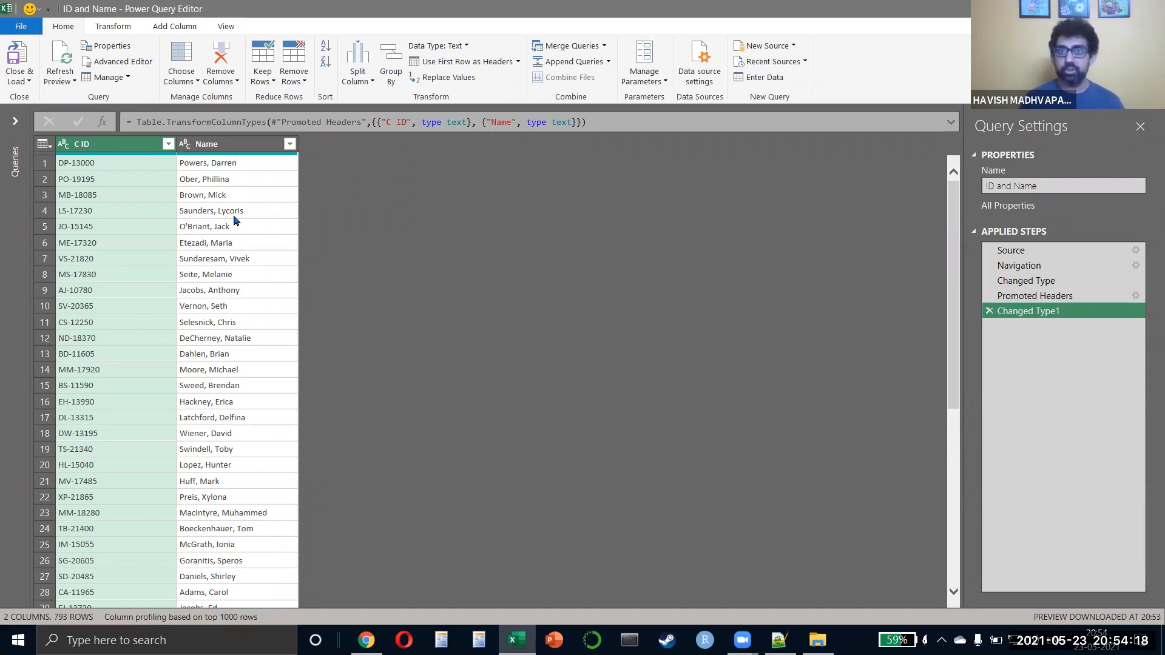
Step: Start adding a column from examples to the ID and Name query
click(246, 150)
click(175, 26)
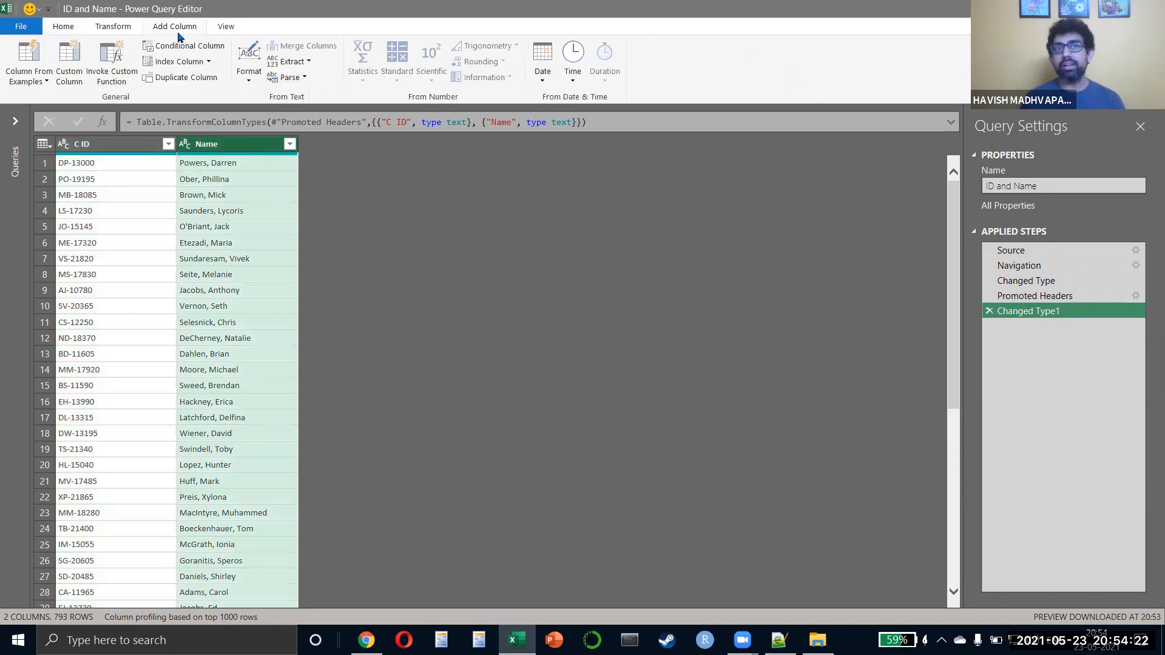
click(31, 55)
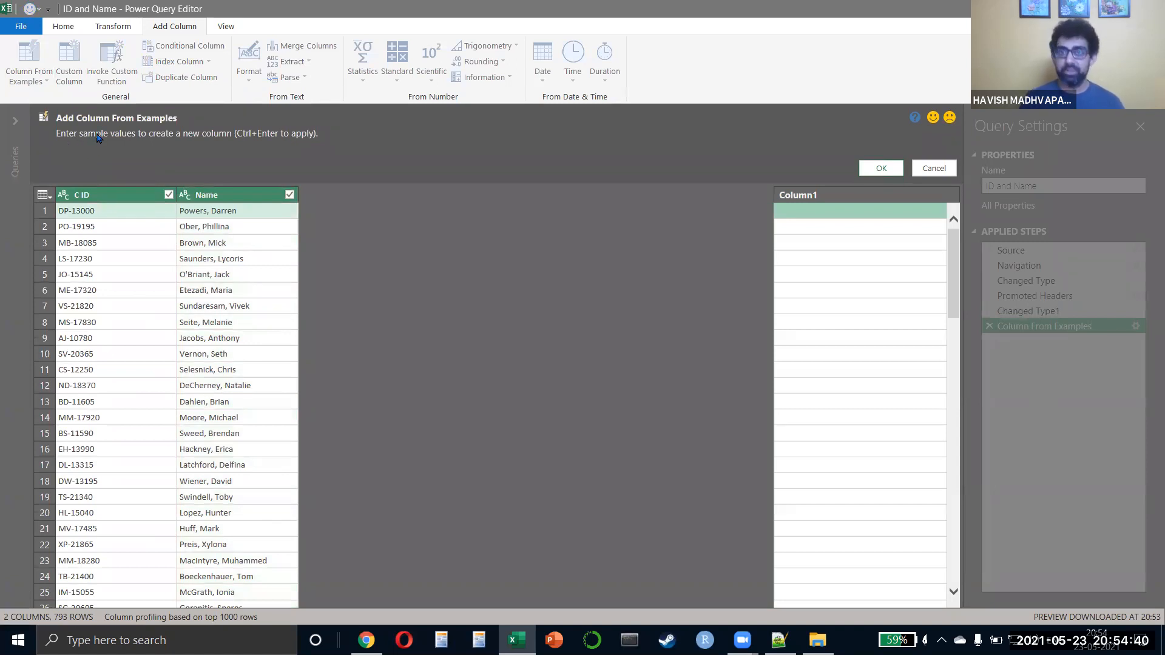
Step: Try the first customer's first name, followed by the surname alone, as the sample value for the new column
click(851, 211)
text(Darren)
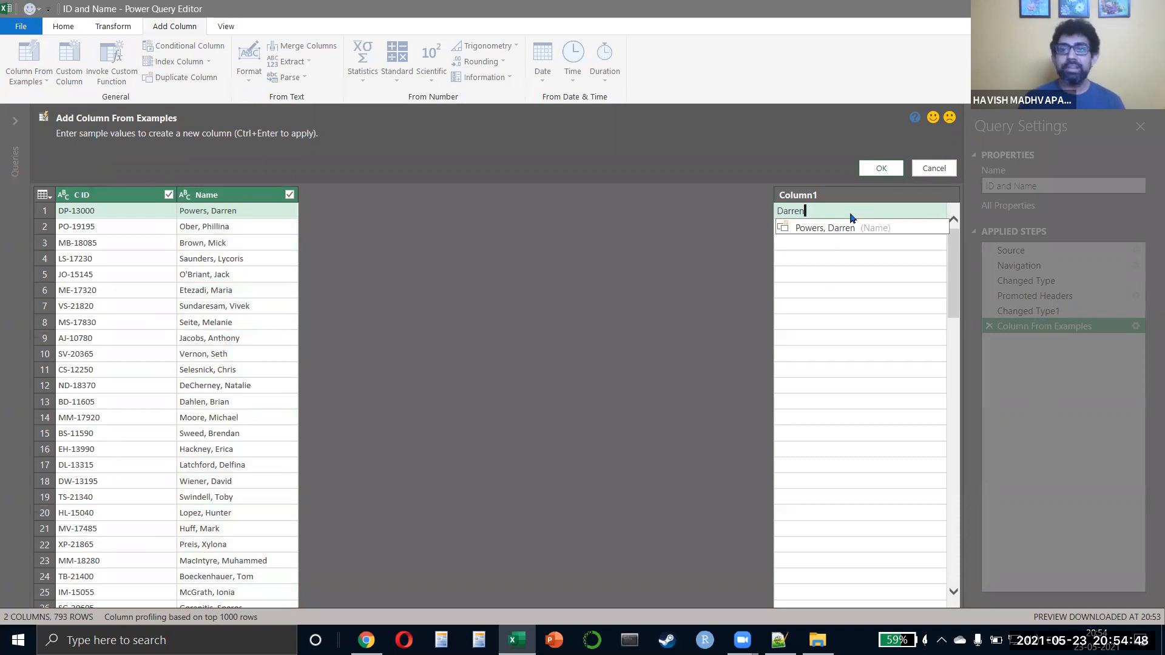
key(Return)
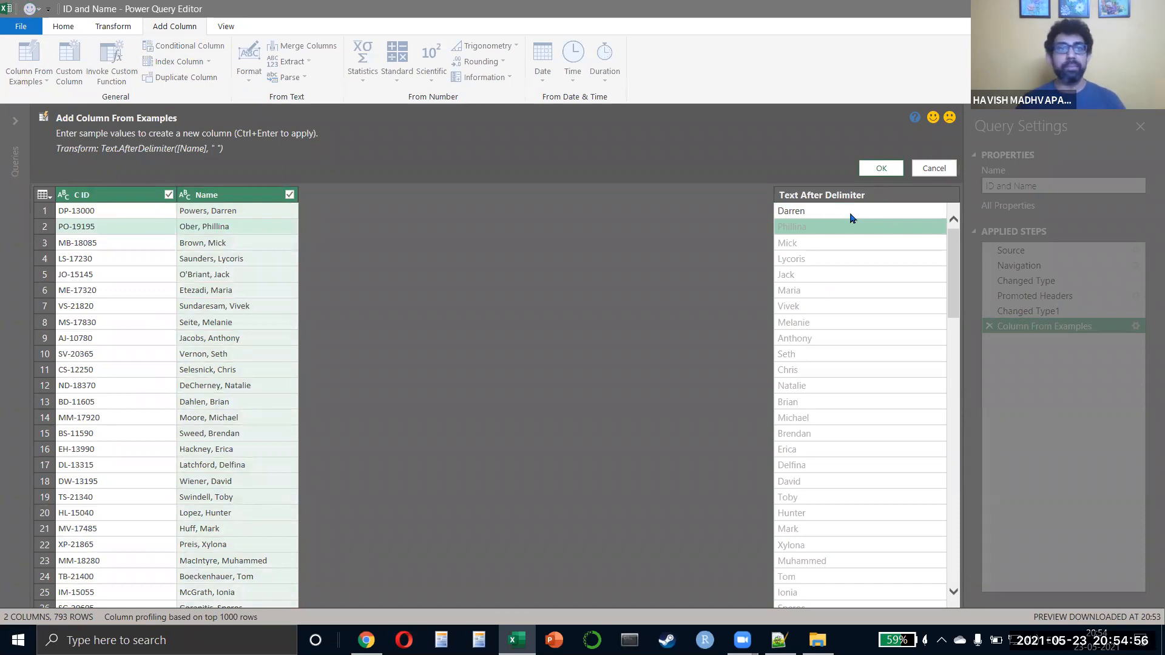
click(850, 211)
text(Powers)
key(Return)
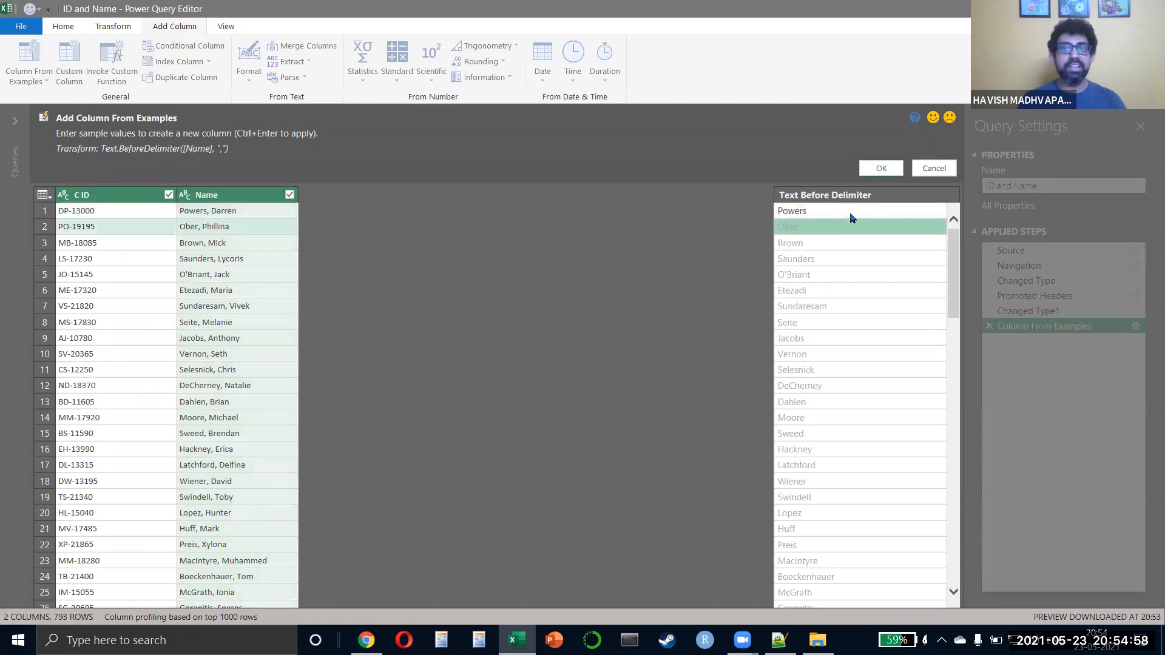
Step: Enter first-name-then-surname samples without the comma for the first two rows, add the column and check its custom column formula
click(850, 213)
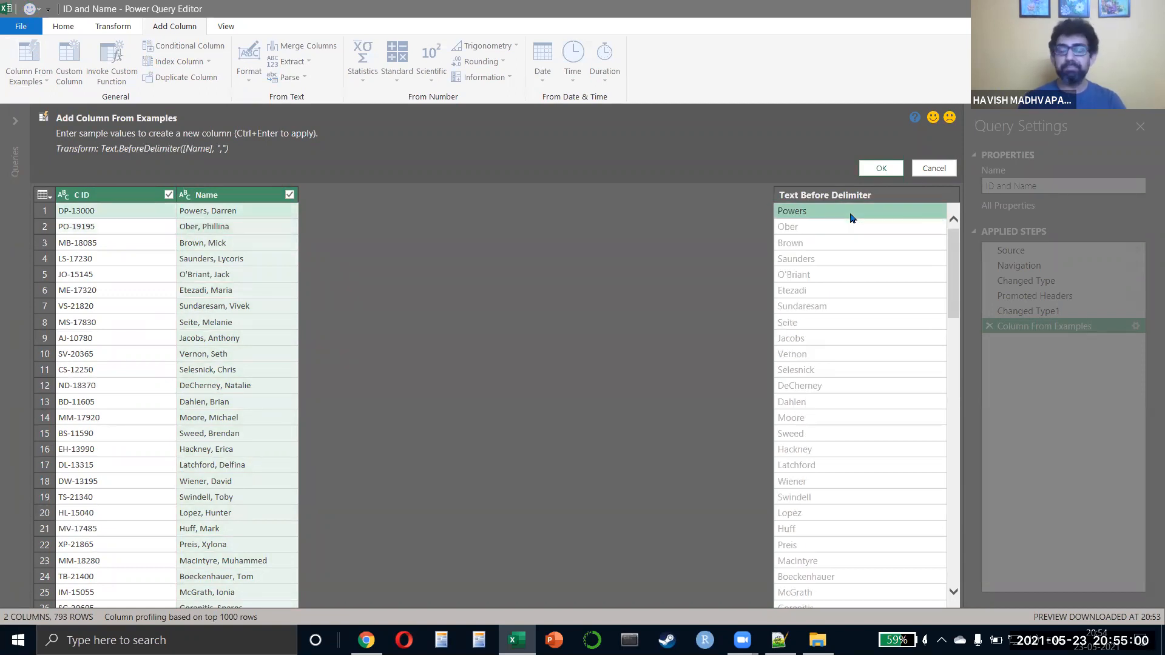
text(D)
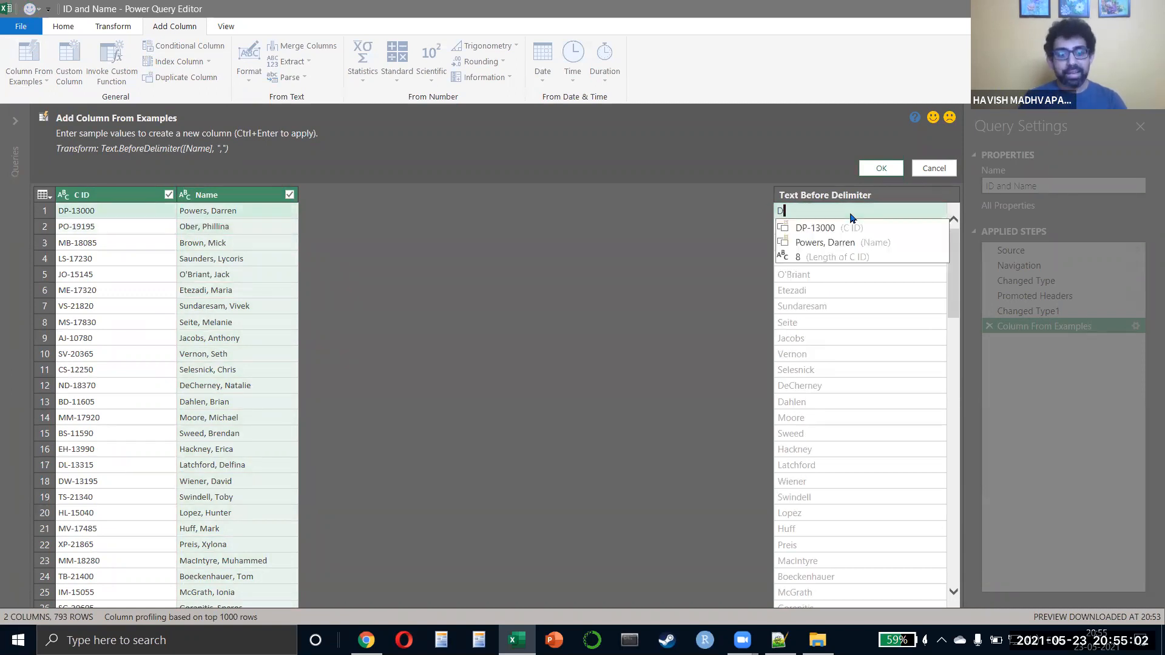
text(arren Powers)
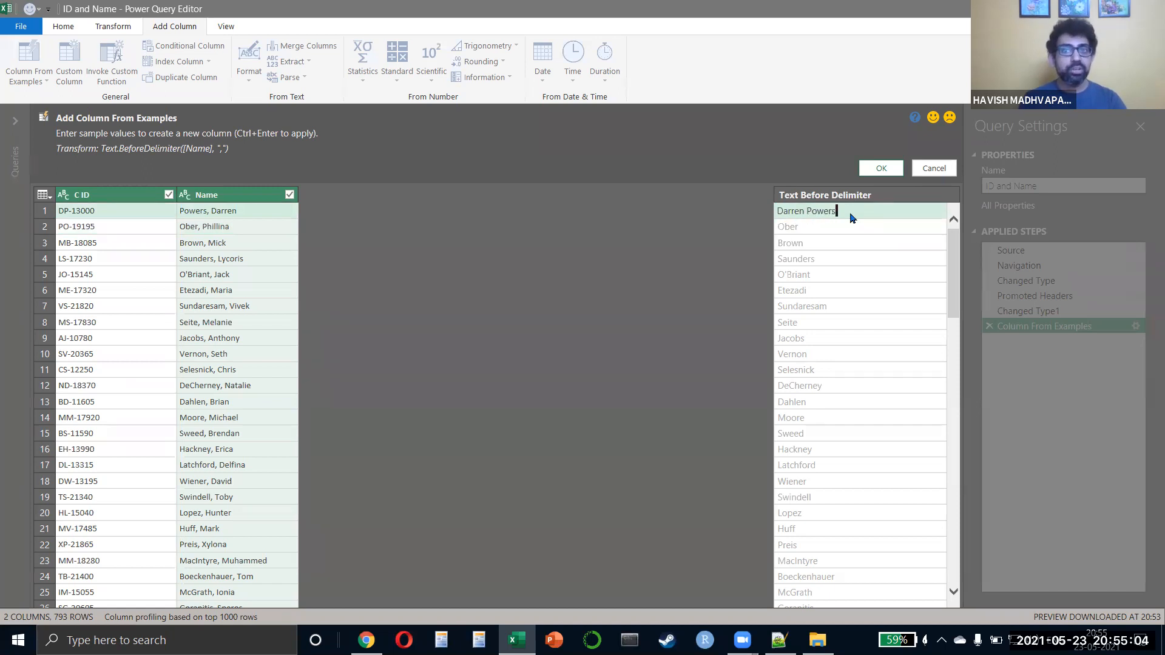
key(Return)
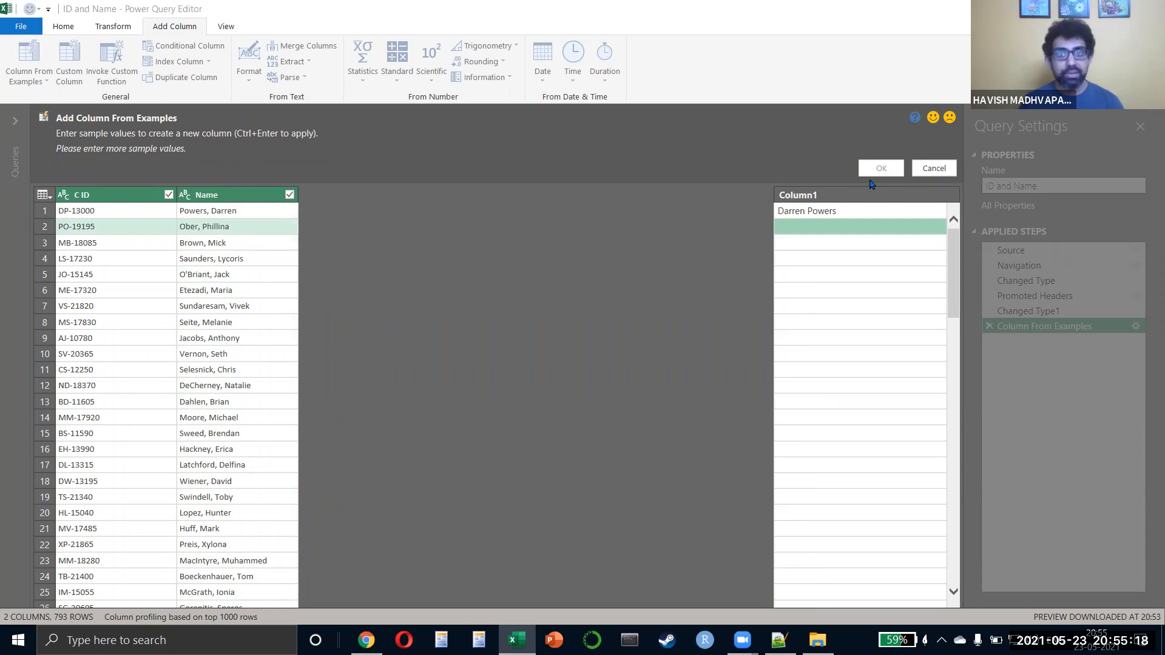
click(841, 233)
text(Phi)
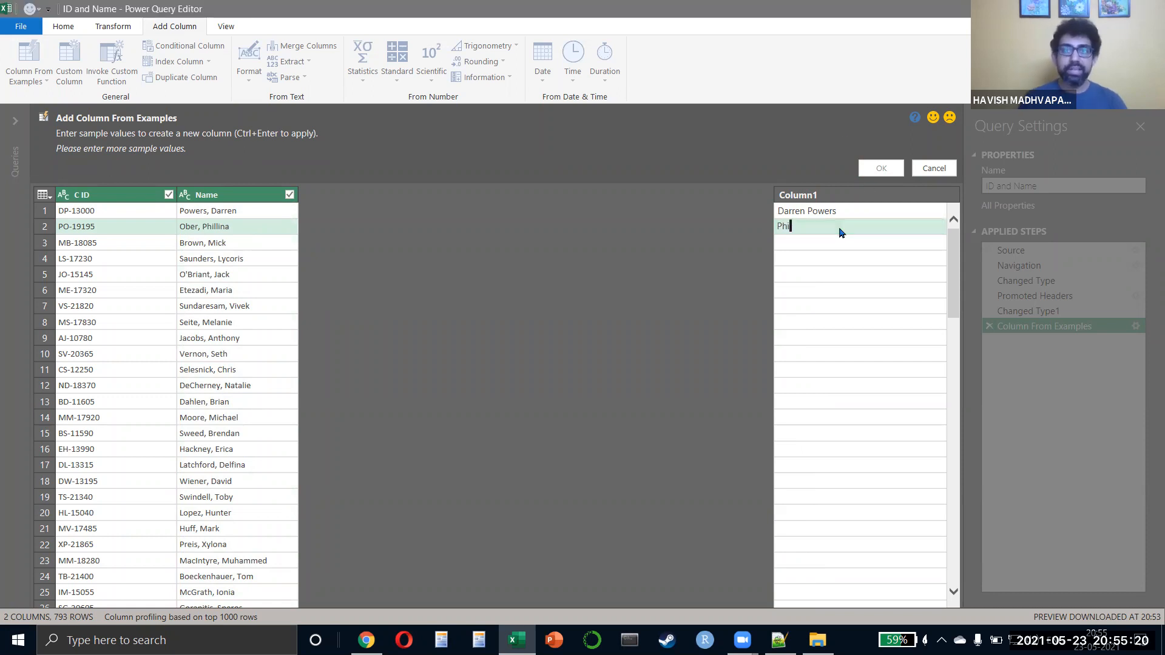
text(llina Ober)
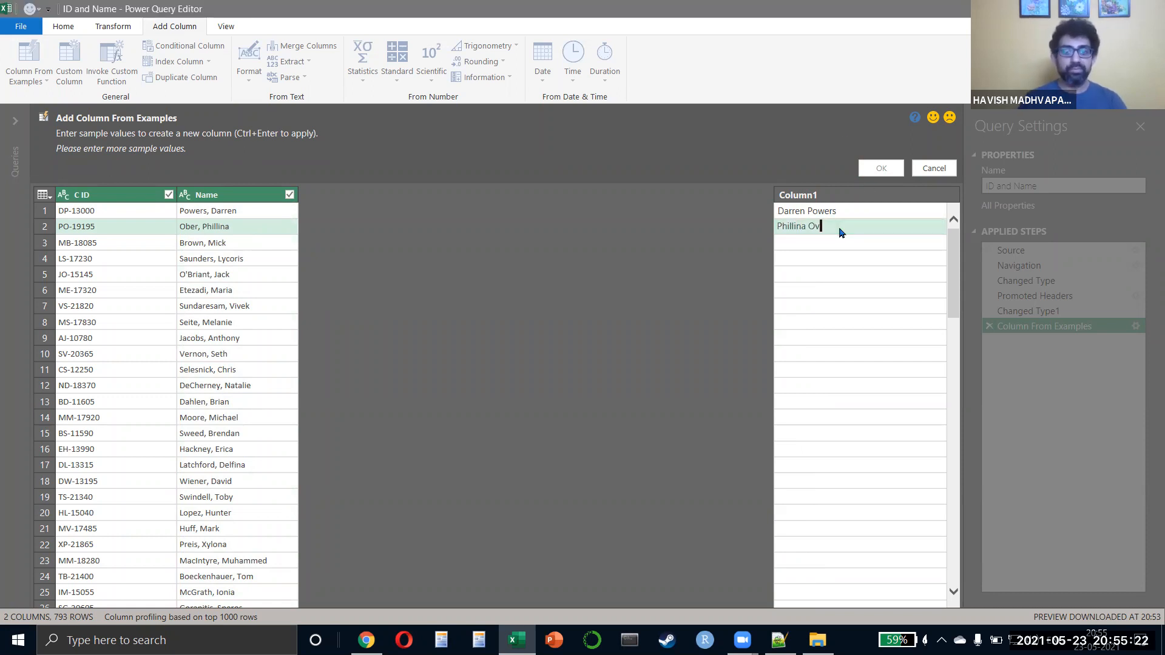
key(Return)
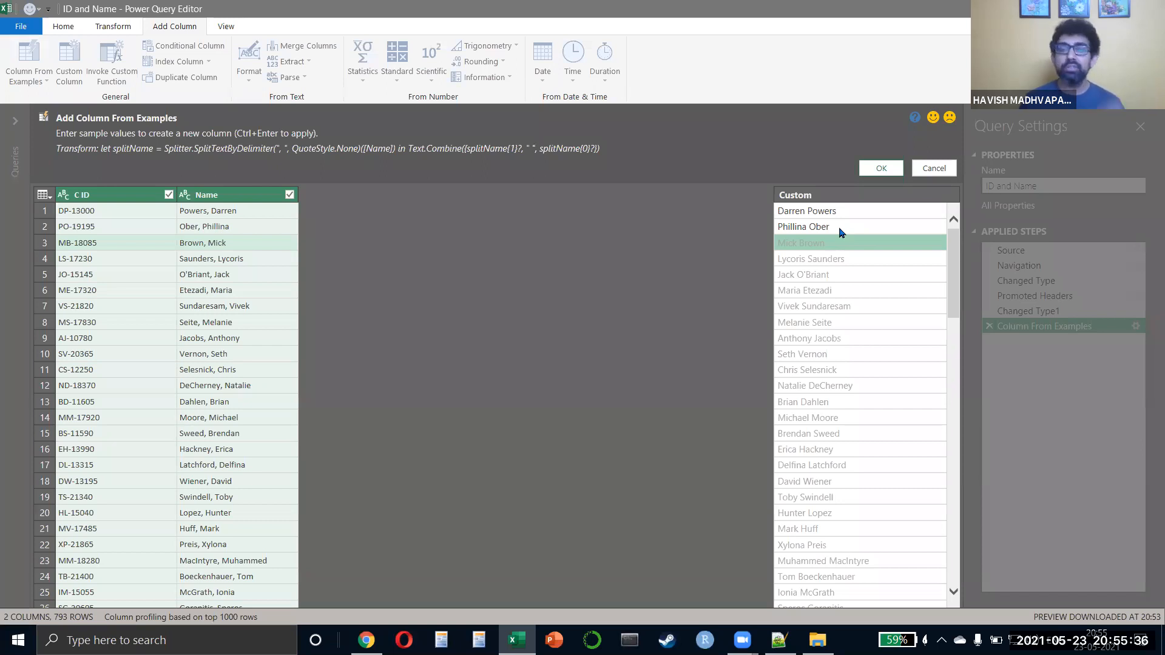
click(880, 169)
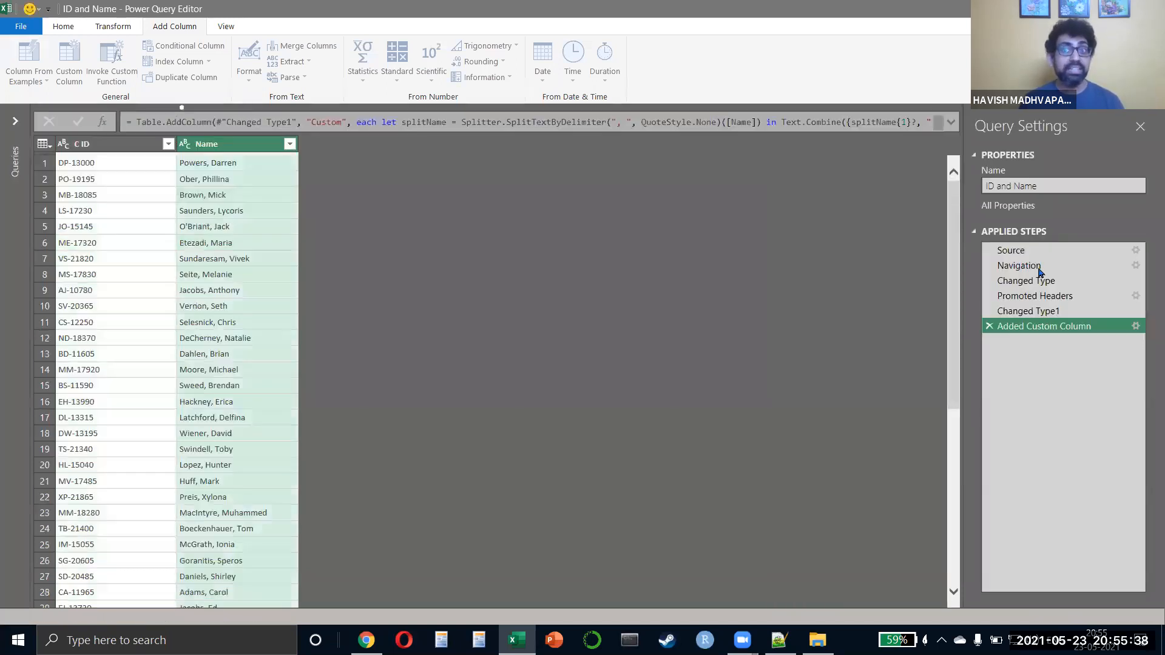
click(1135, 328)
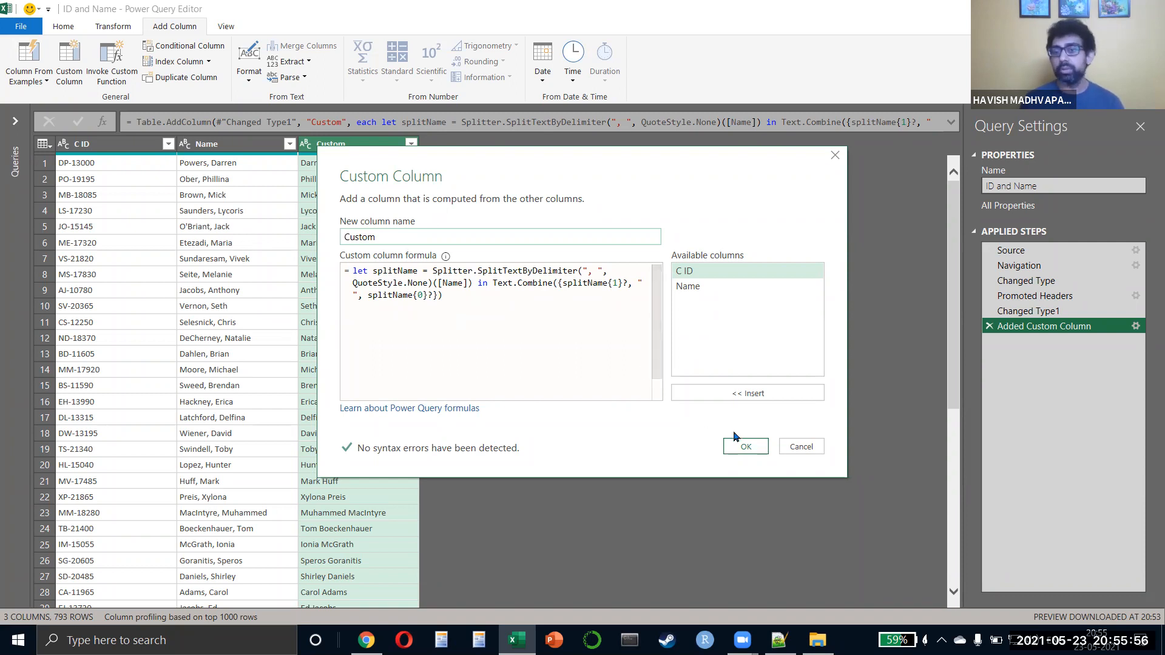
click(742, 448)
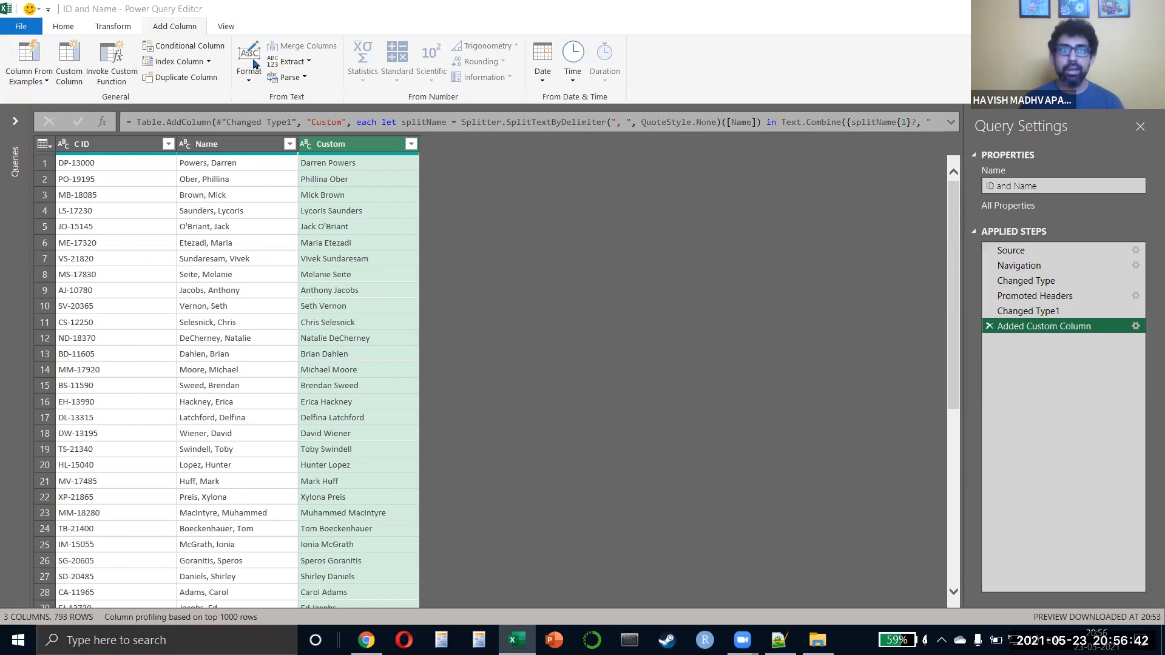
Step: Remove the original Name column and rename the Custom column to Name
click(236, 144)
right_click(236, 145)
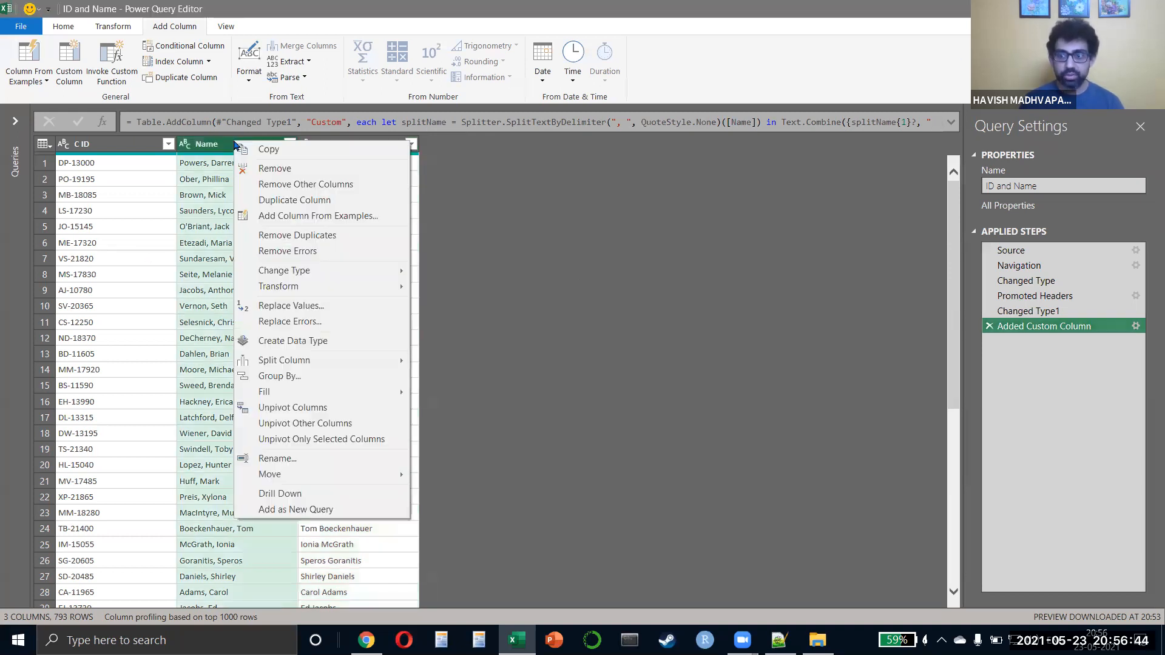
click(278, 171)
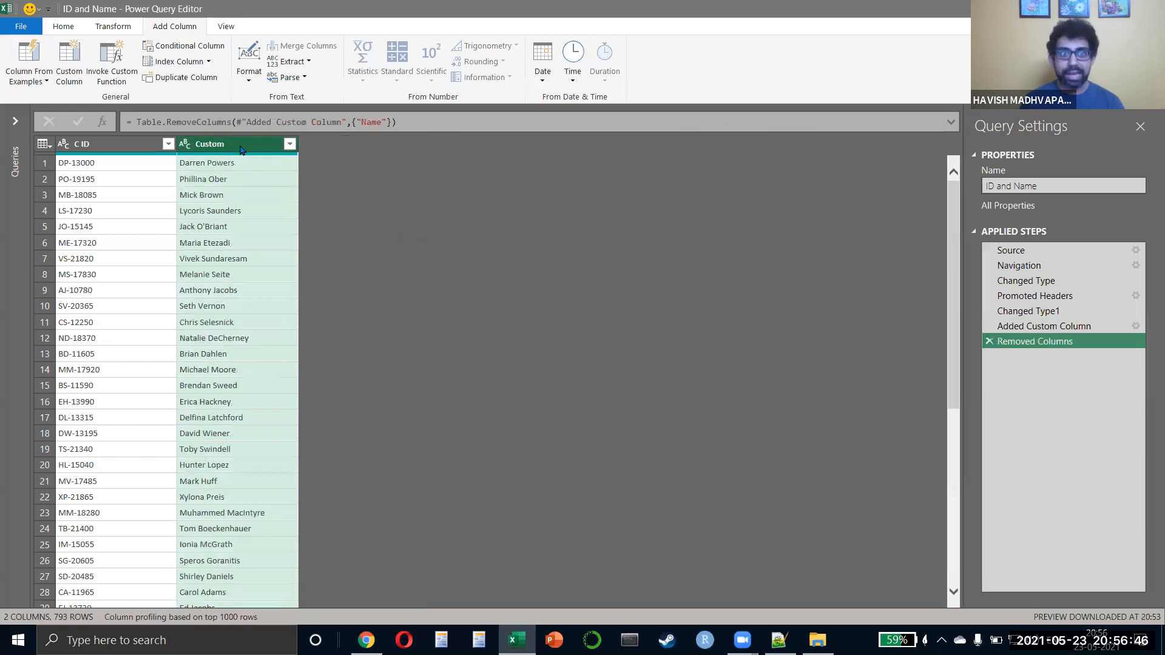
double_click(240, 145)
text(me)
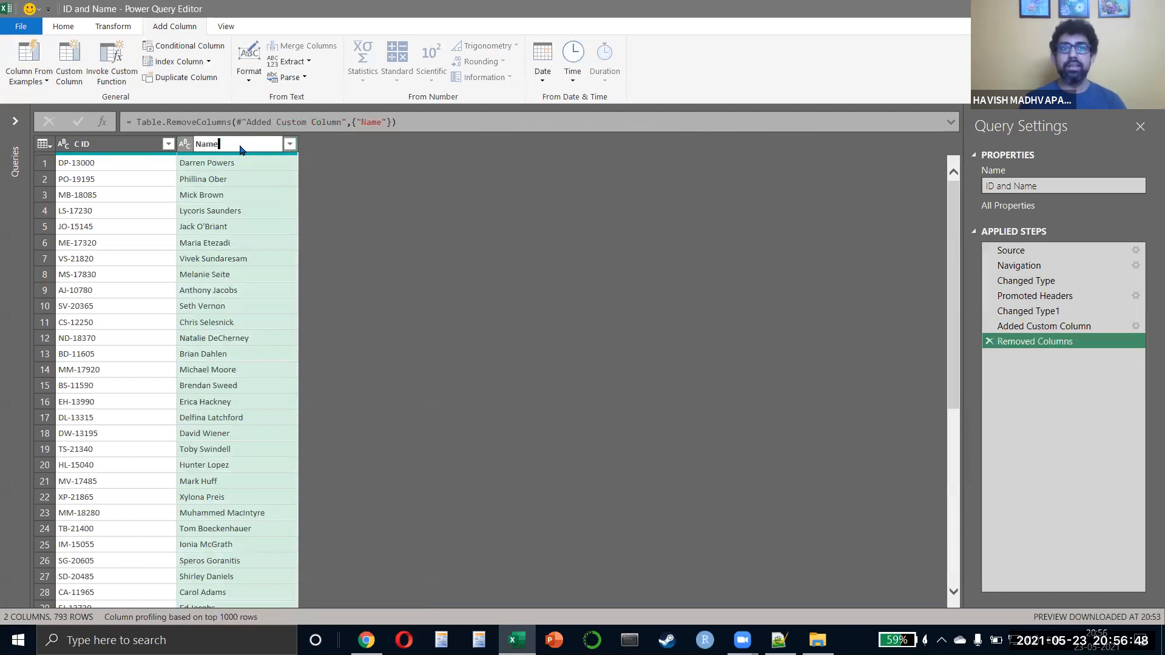
key(Return)
Step: Close and load the ID and Name query into the workbook, and compare its table with the Old sheet
click(64, 26)
click(18, 58)
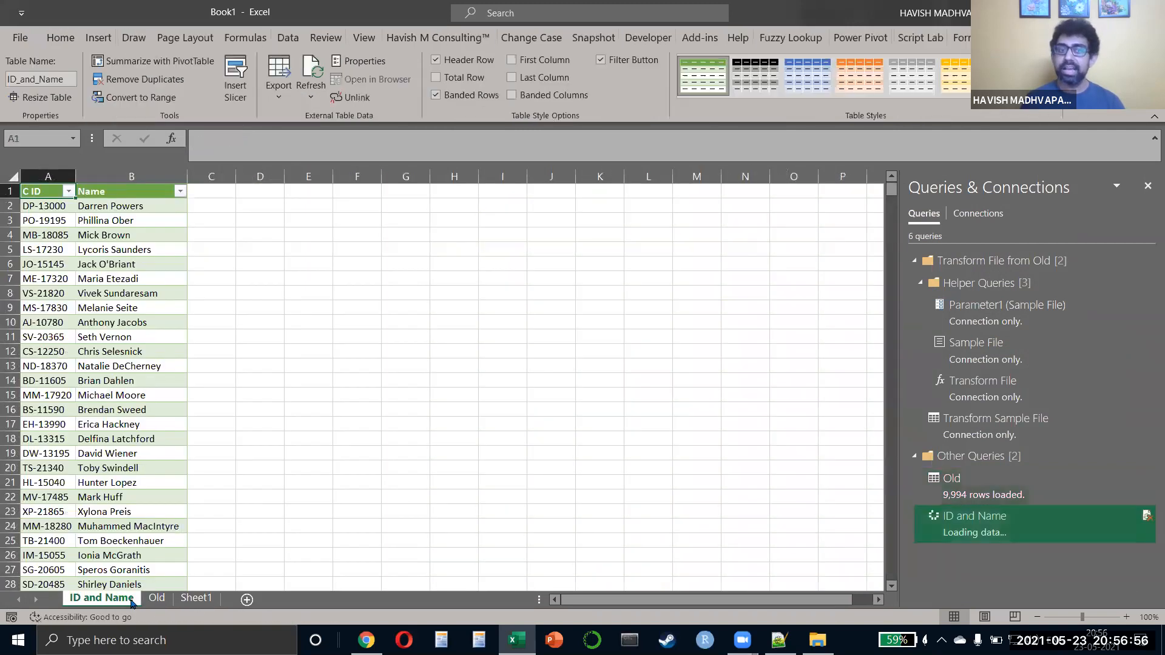
click(156, 600)
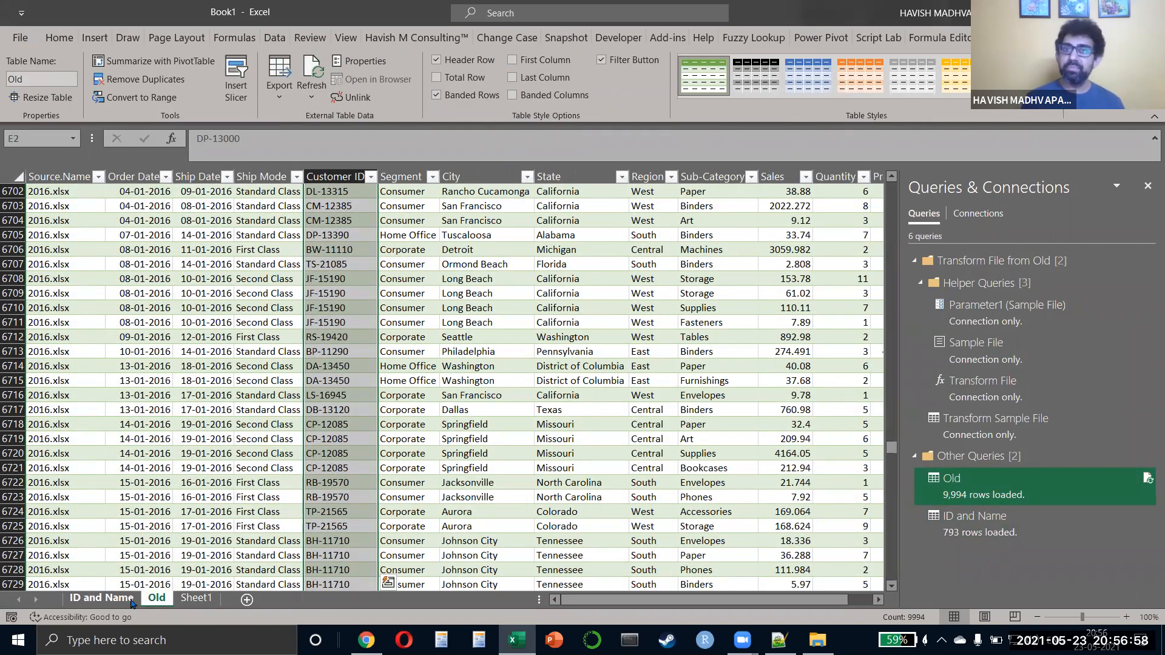
click(132, 603)
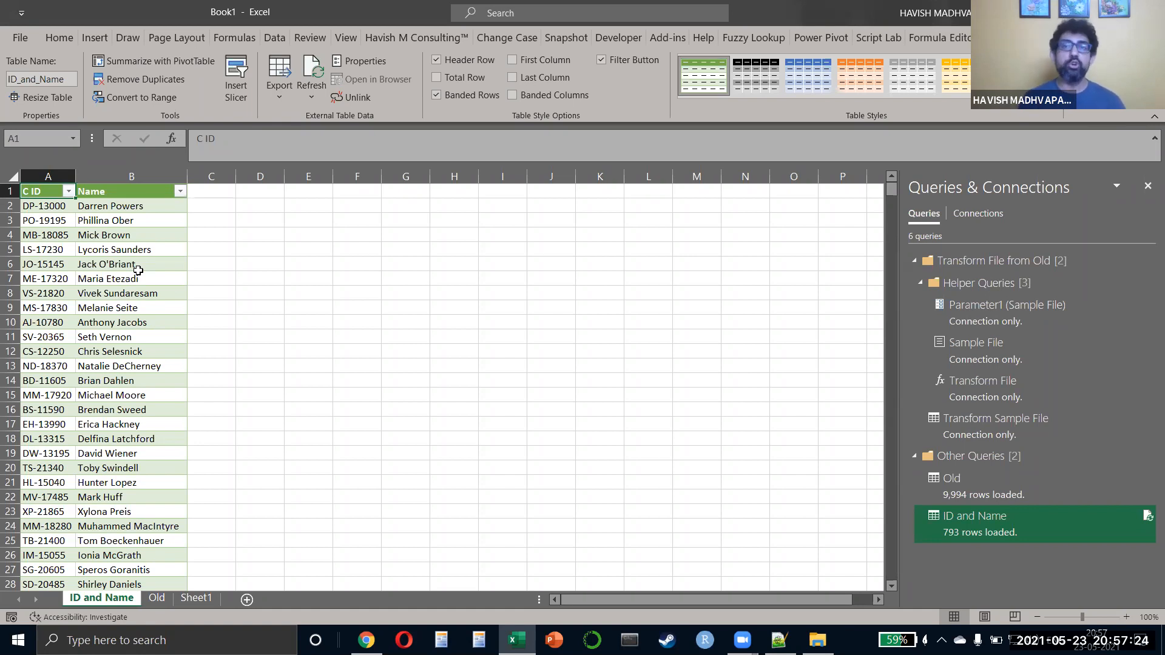
click(832, 40)
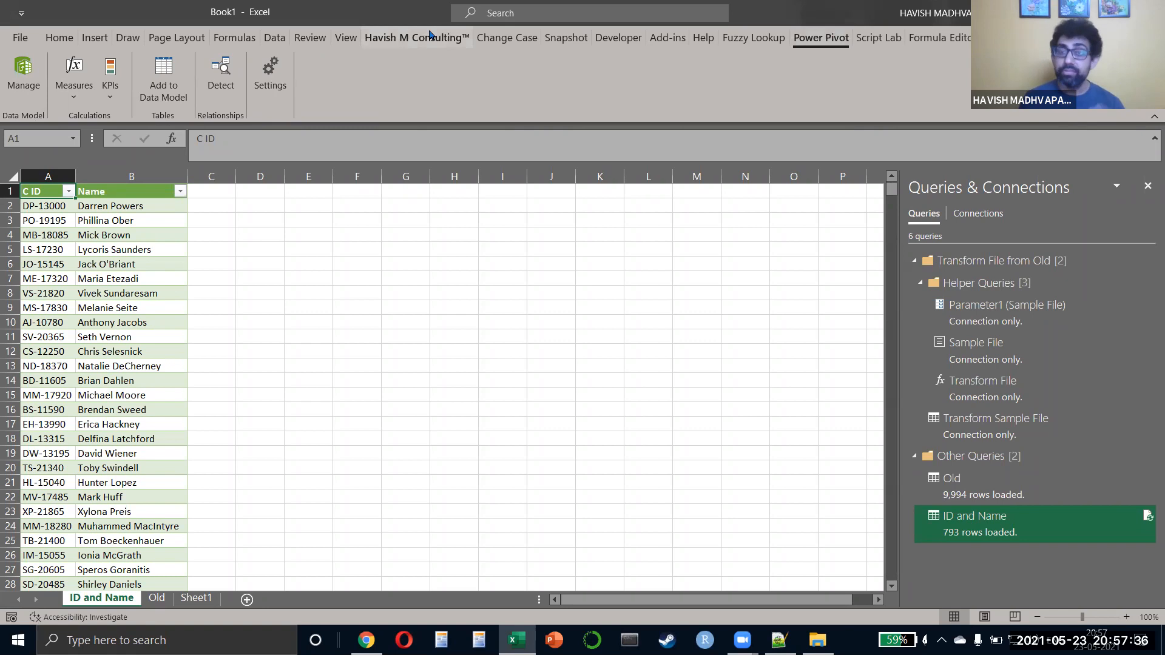
Step: Create a PivotTable from the Old table on a new worksheet, adding the data to the Data Model
click(157, 598)
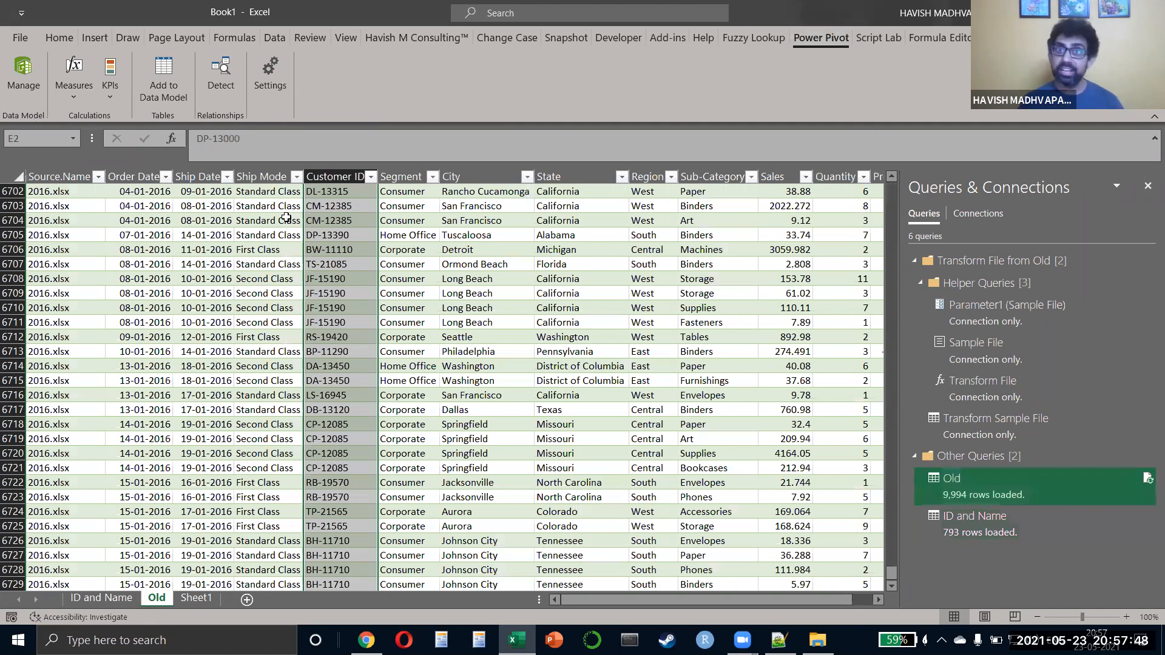
key(alt+n)
key(v)
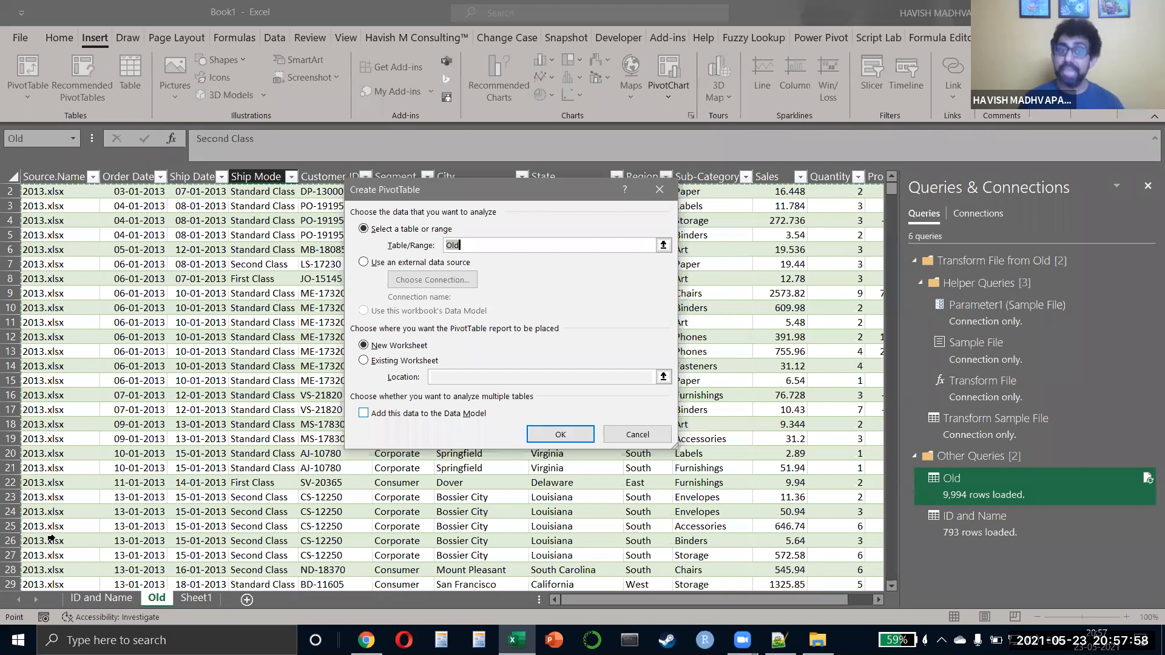
key(alt+m)
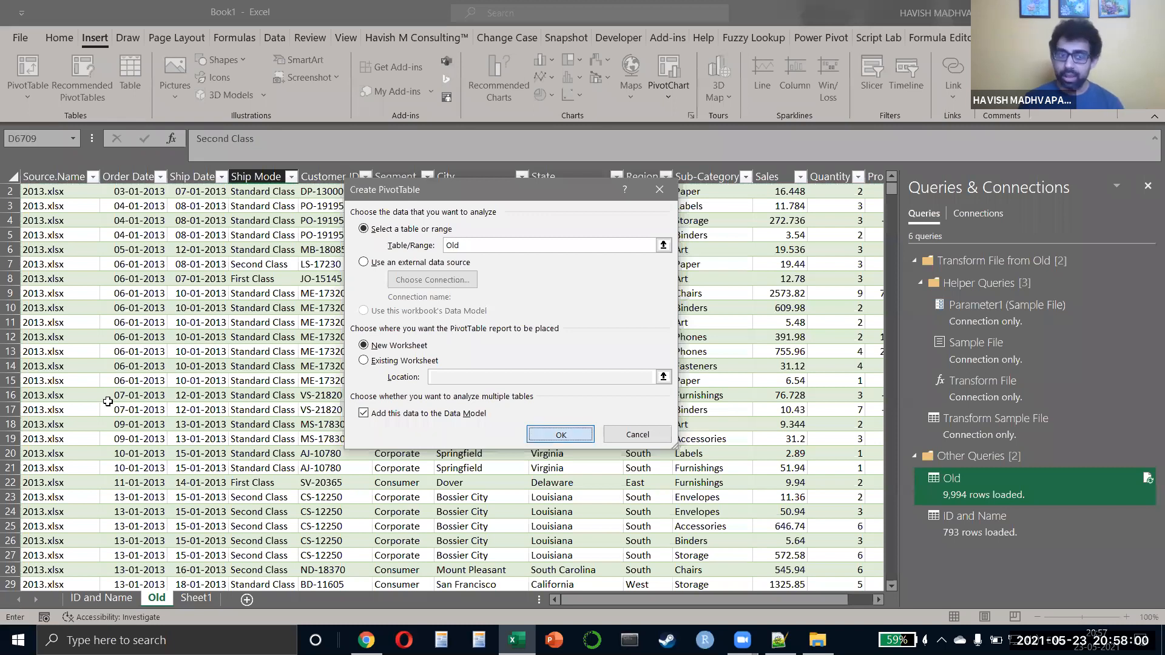
key(Return)
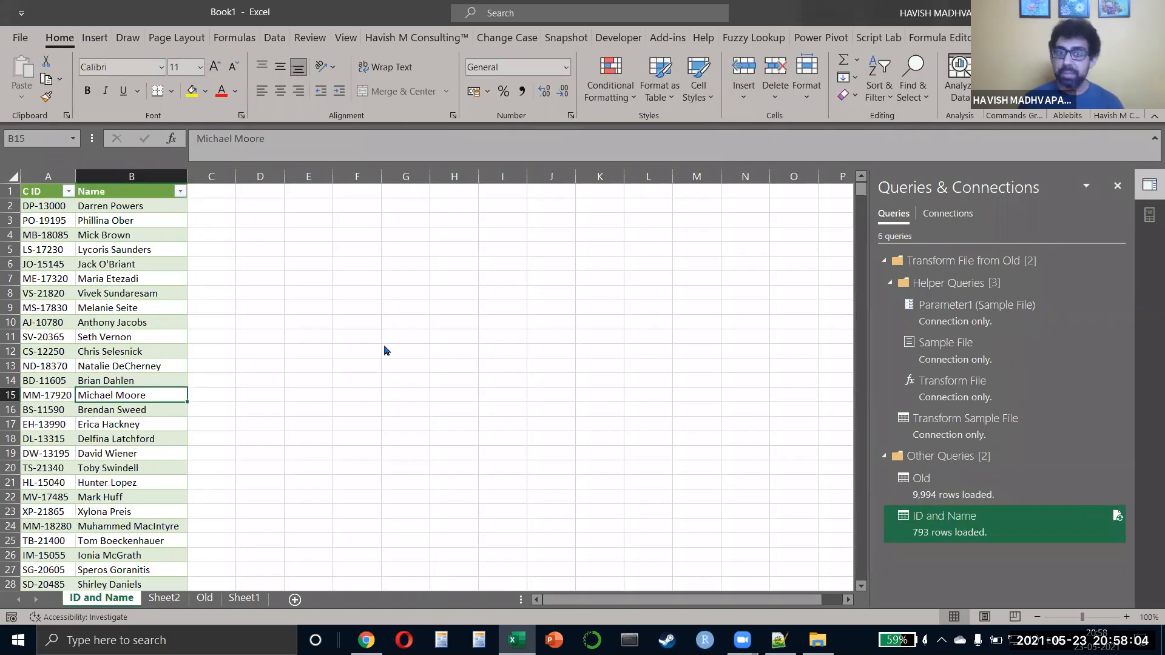
Step: Create a PivotTable from the ID_and_Name table on a new worksheet, adding the data to the Data Model
key(alt+n)
key(v)
click(371, 413)
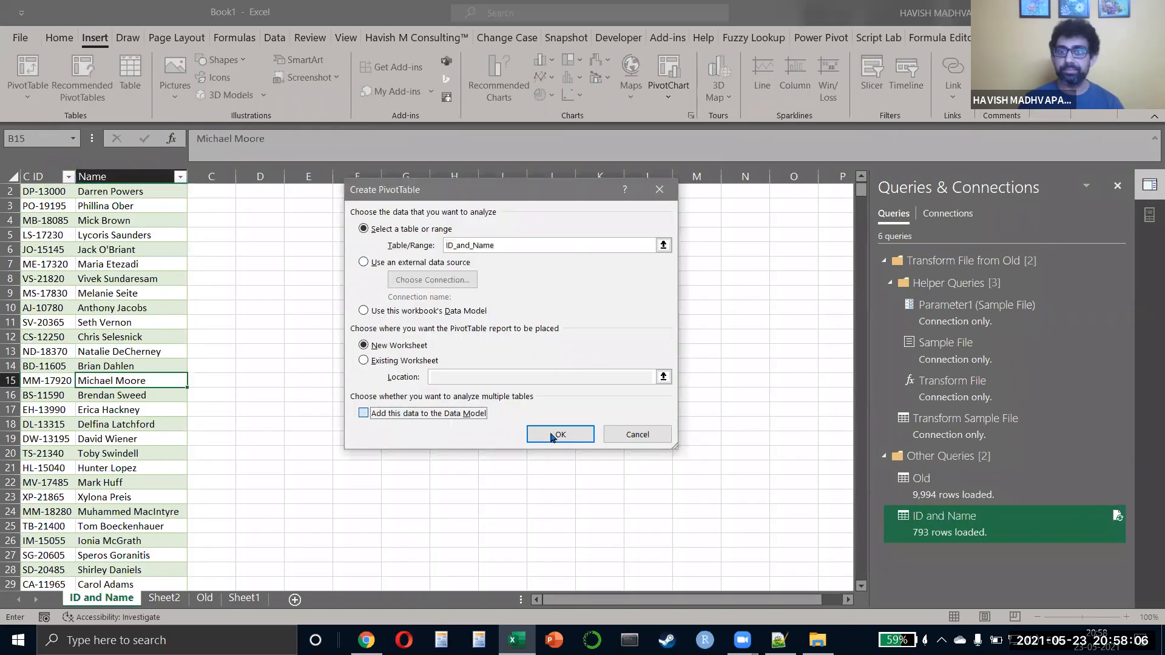
key(space)
click(553, 435)
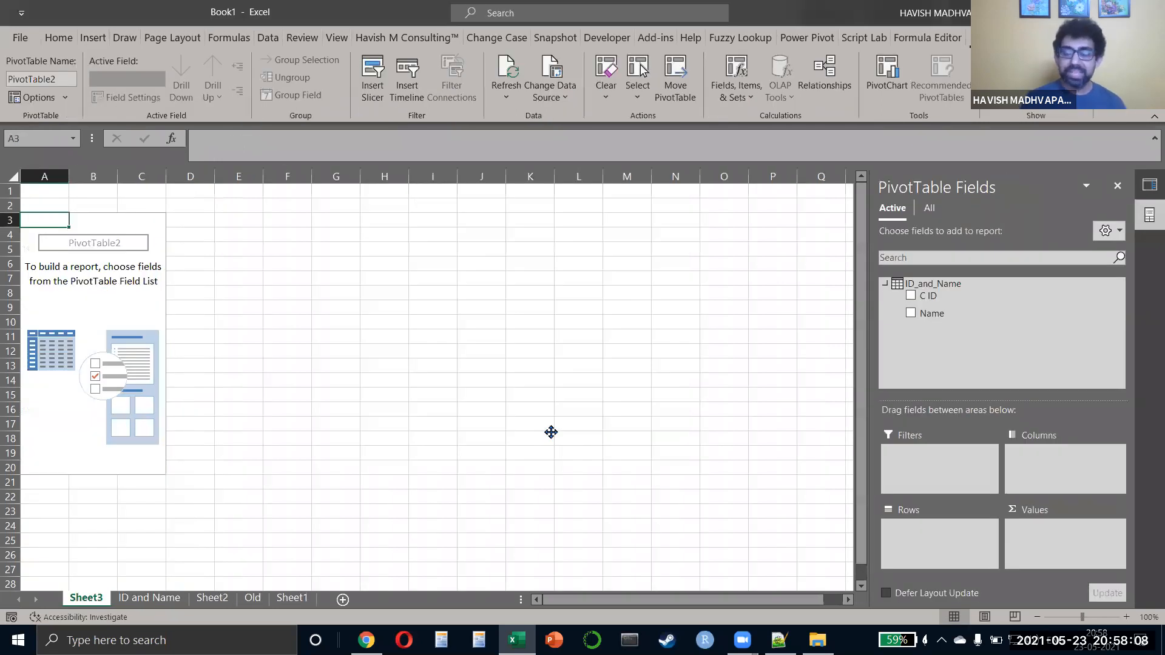
Step: Show all Data Model tables, then use Name from ID_and_Name as rows and Sales from Old as values in the PivotTable
click(930, 209)
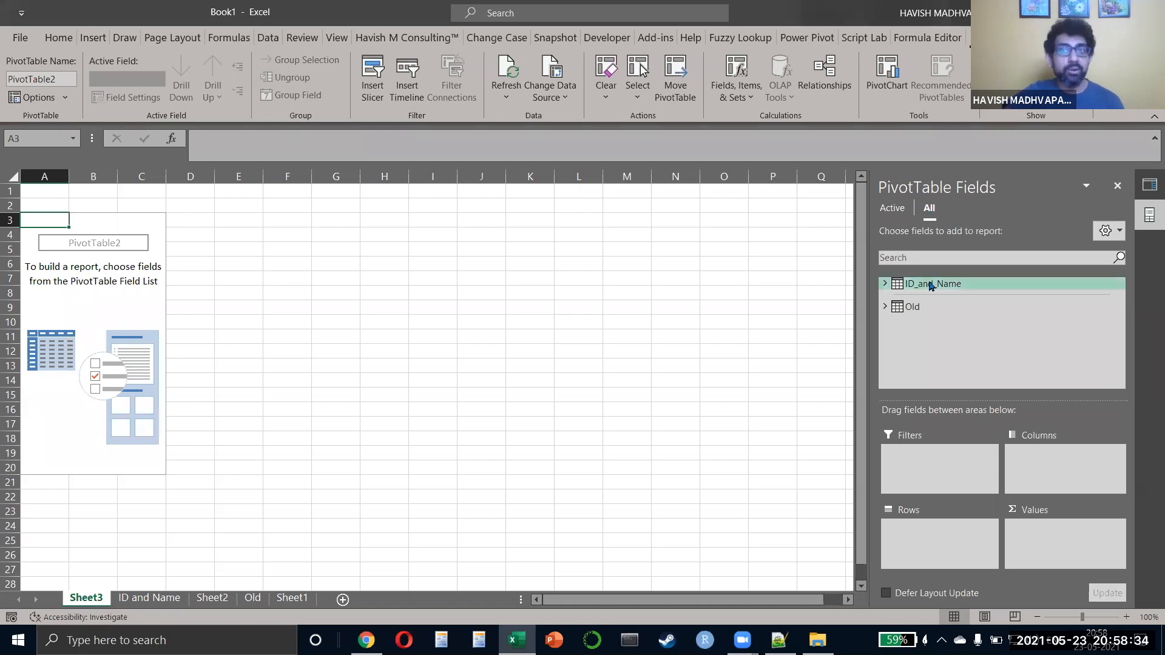
click(884, 284)
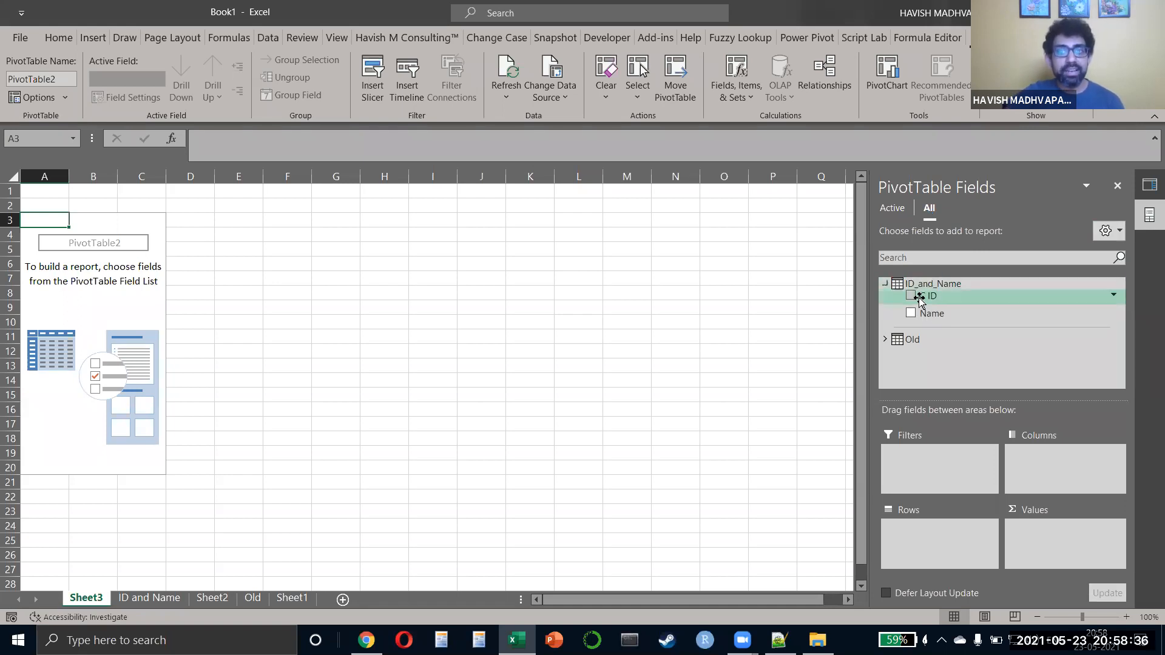
drag(926, 313, 933, 533)
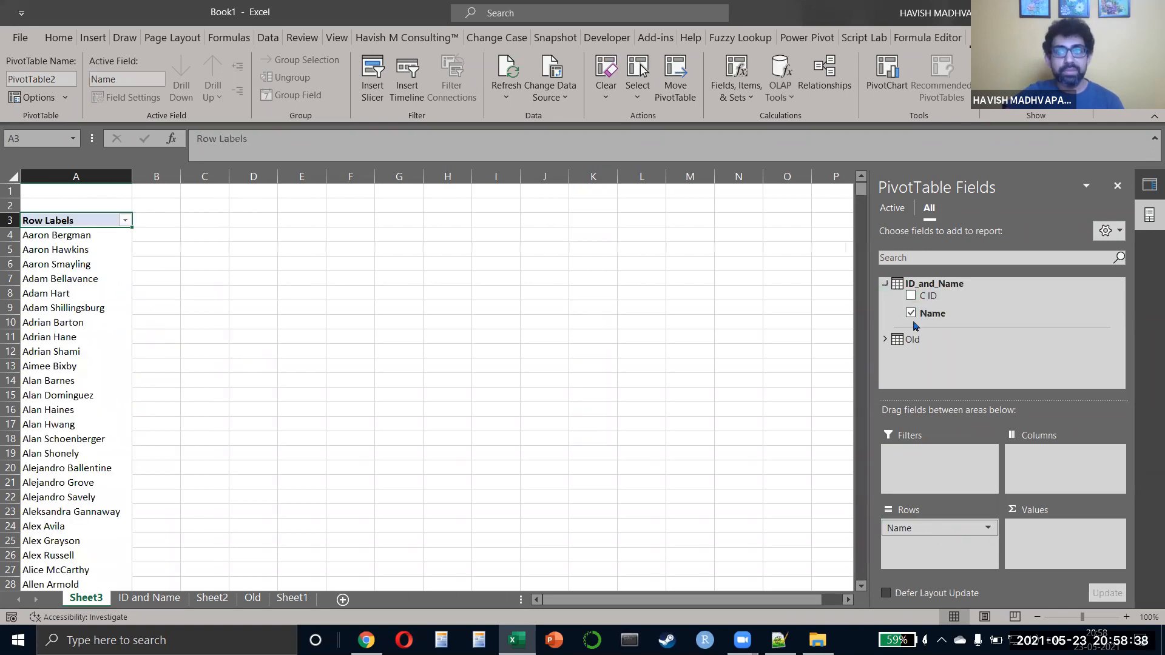
click(886, 341)
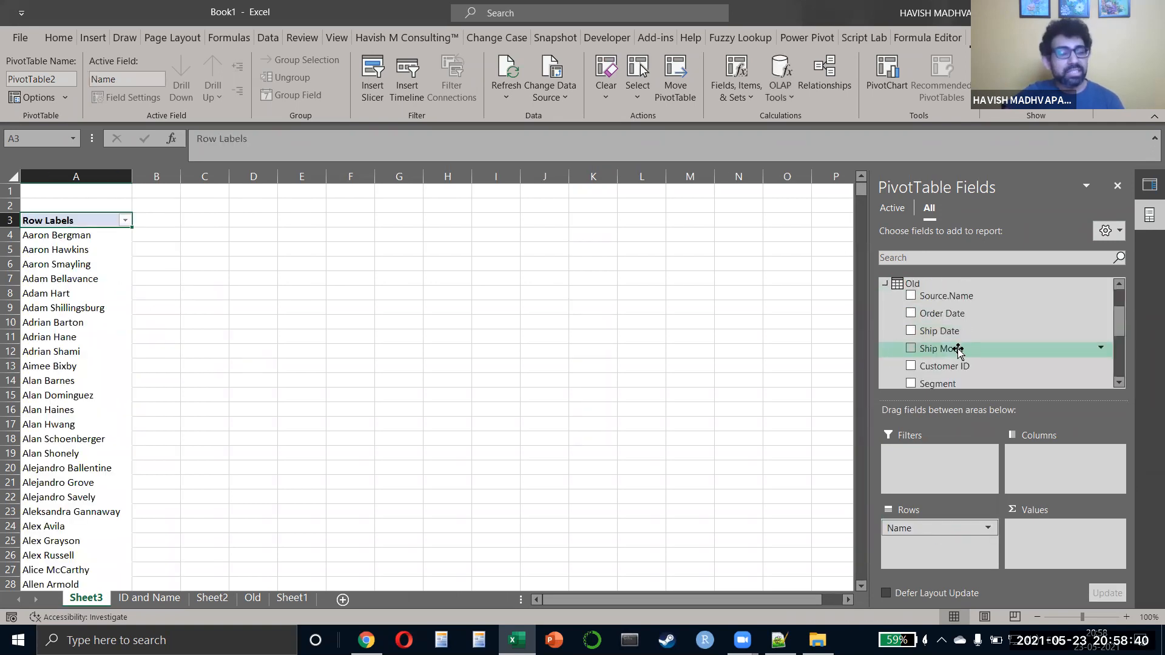
scroll(953, 358, down, 4)
drag(955, 364, 1056, 554)
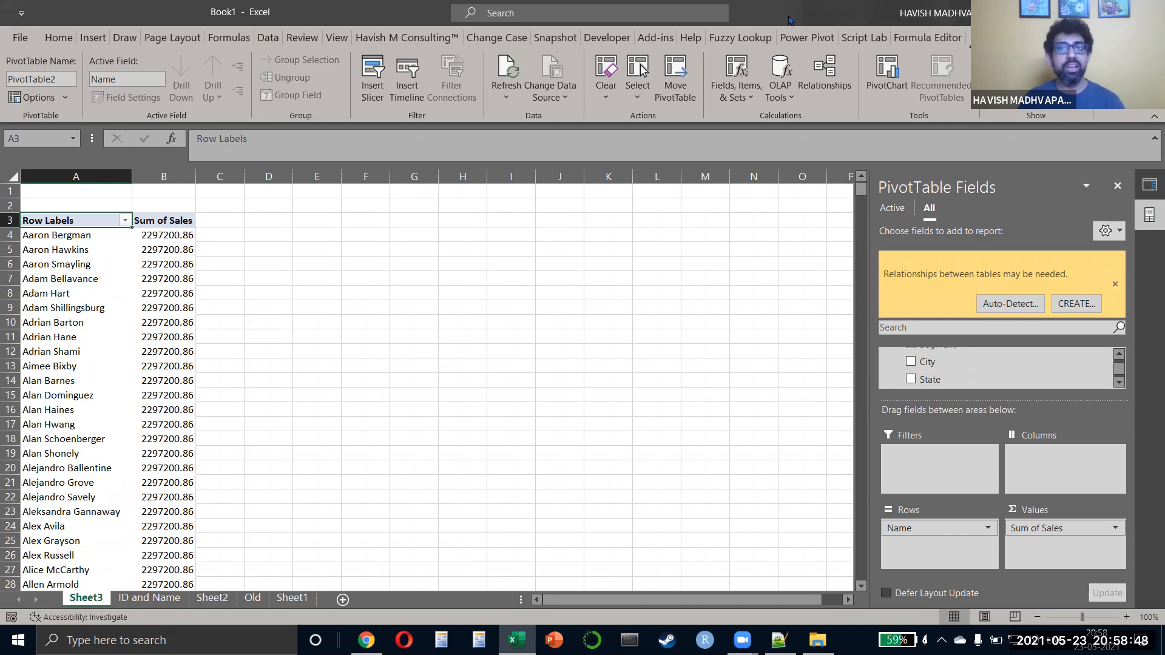
Step: Relate Customer ID in the Old table to C ID in ID_and_Name in the Power Pivot diagram, and return to the workbook
click(793, 38)
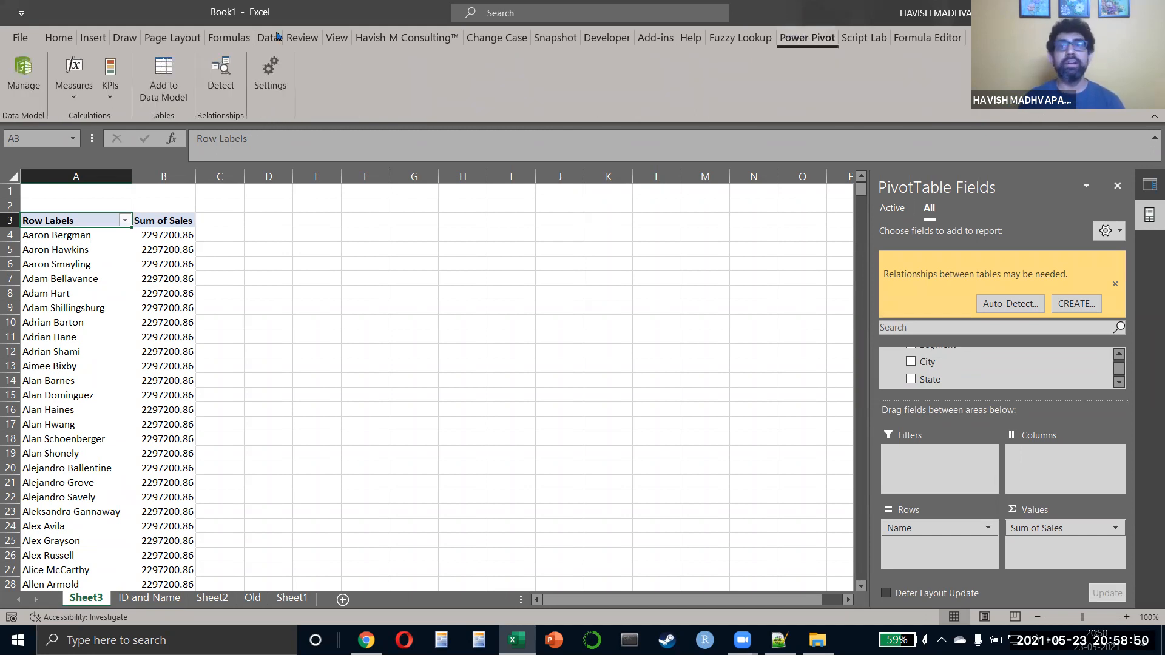
click(18, 74)
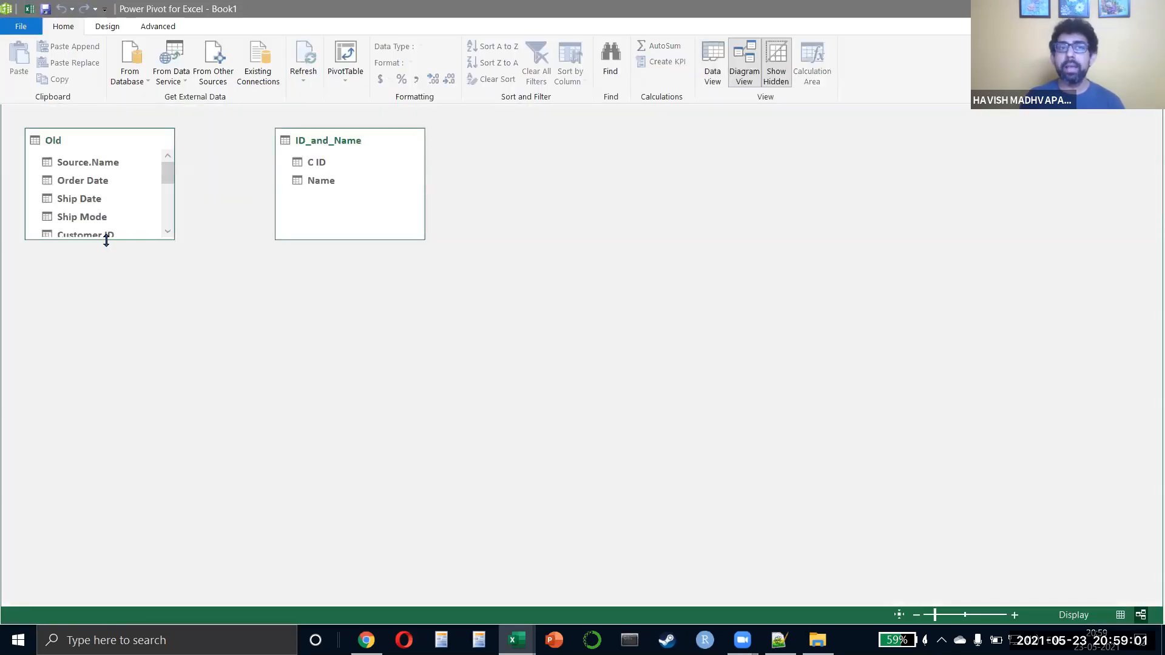
drag(108, 240, 110, 414)
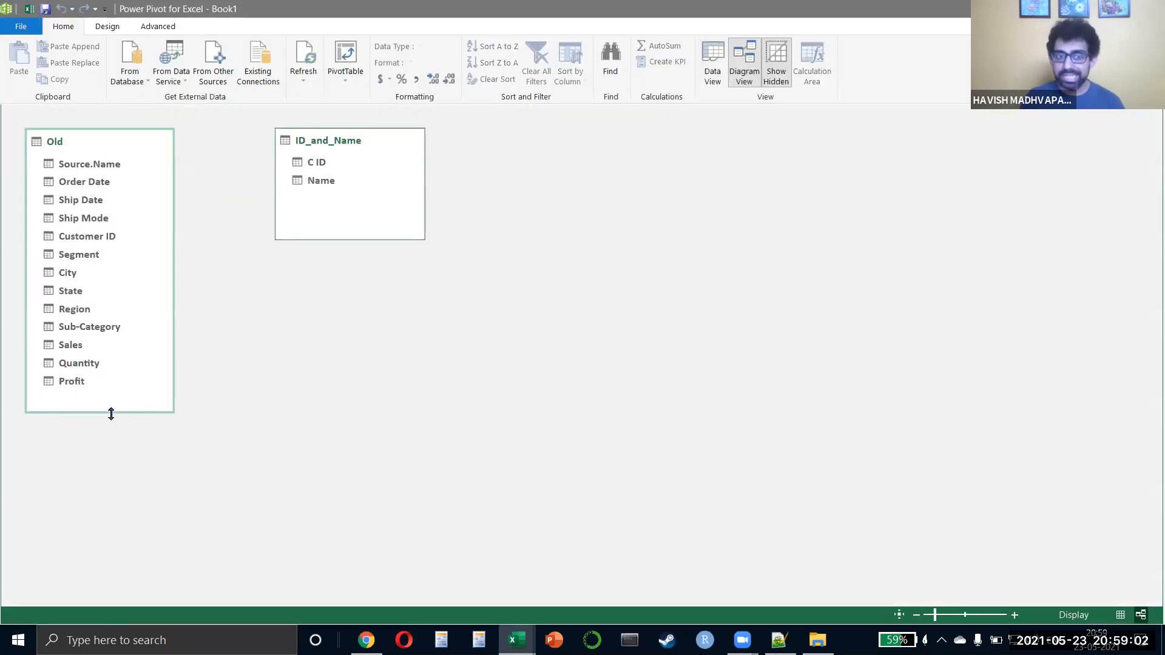
click(71, 235)
drag(69, 236, 321, 164)
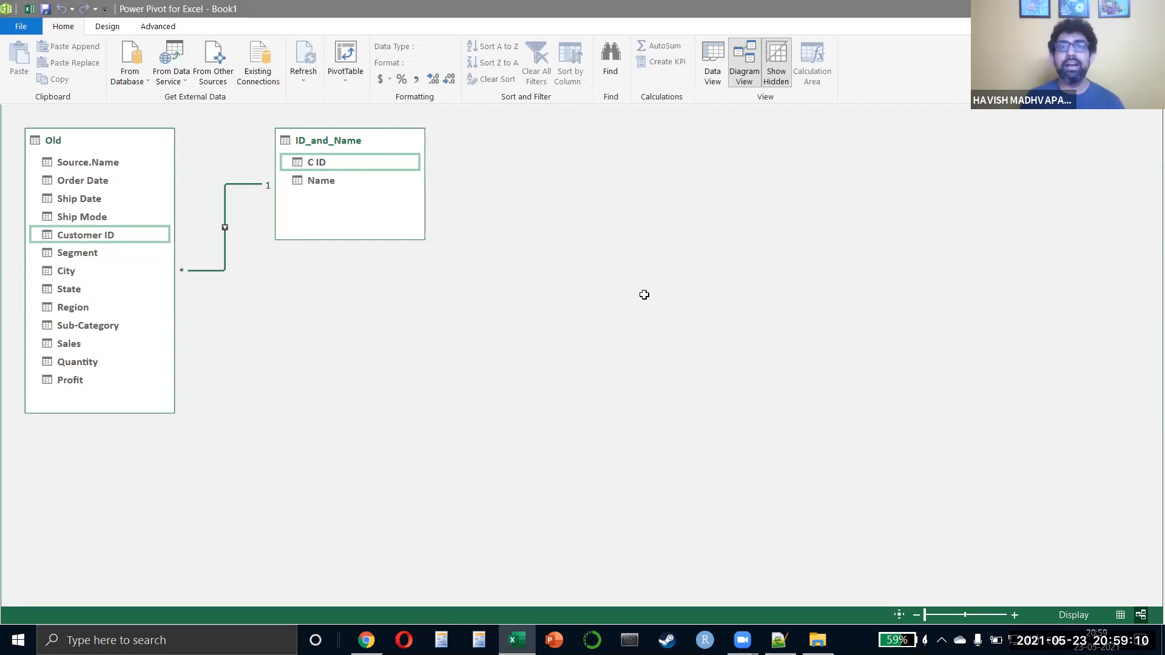
key(alt+F4)
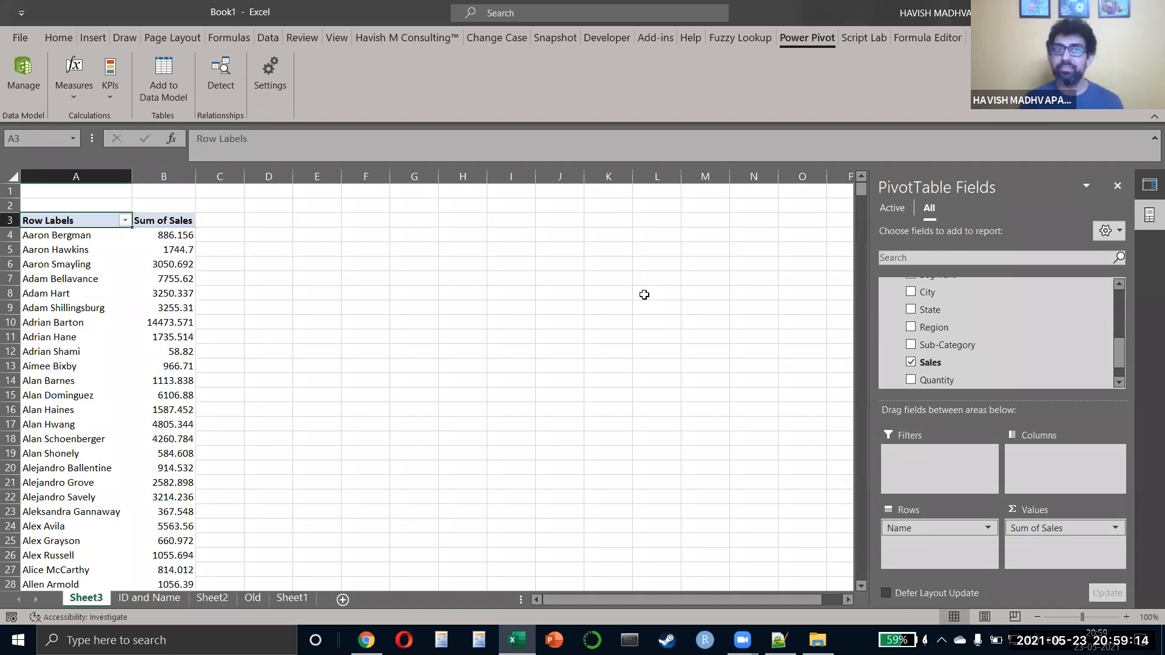
Step: Bold the first customer's name and sales value in the PivotTable, cells A4:B4
key(Down)
key(shift+Right)
key(ctrl+b)
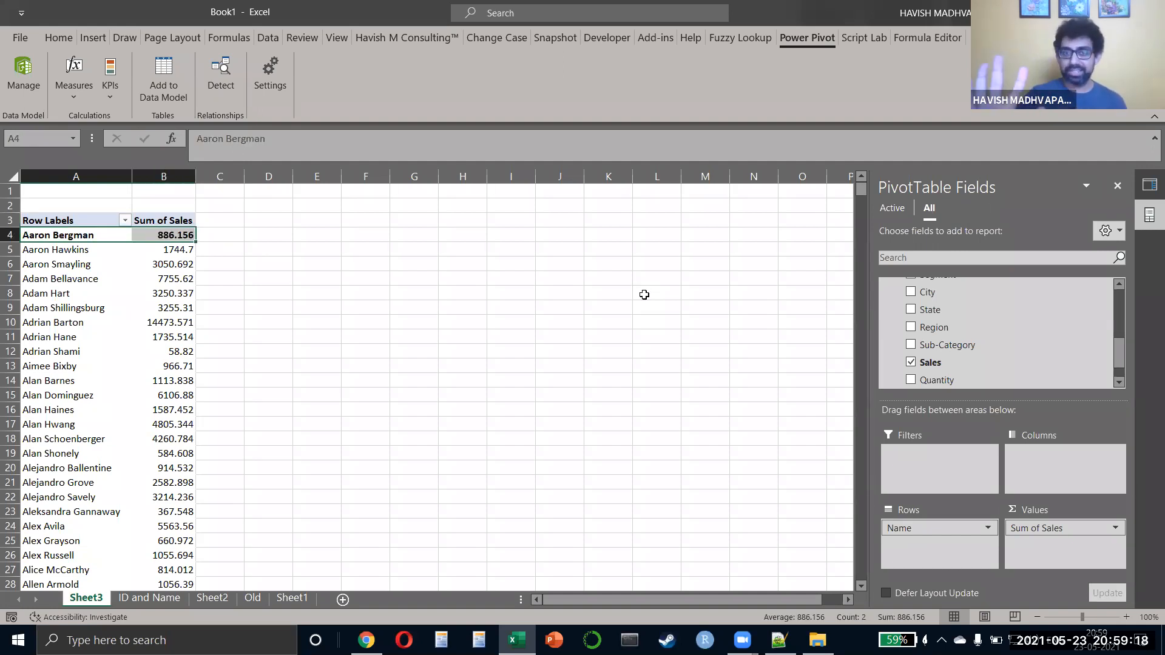
Step: Switch to File Explorer, review the source files in the Files and Sales > Old folders, and return to the workbook
key(alt+Tab)
key(alt+Tab)
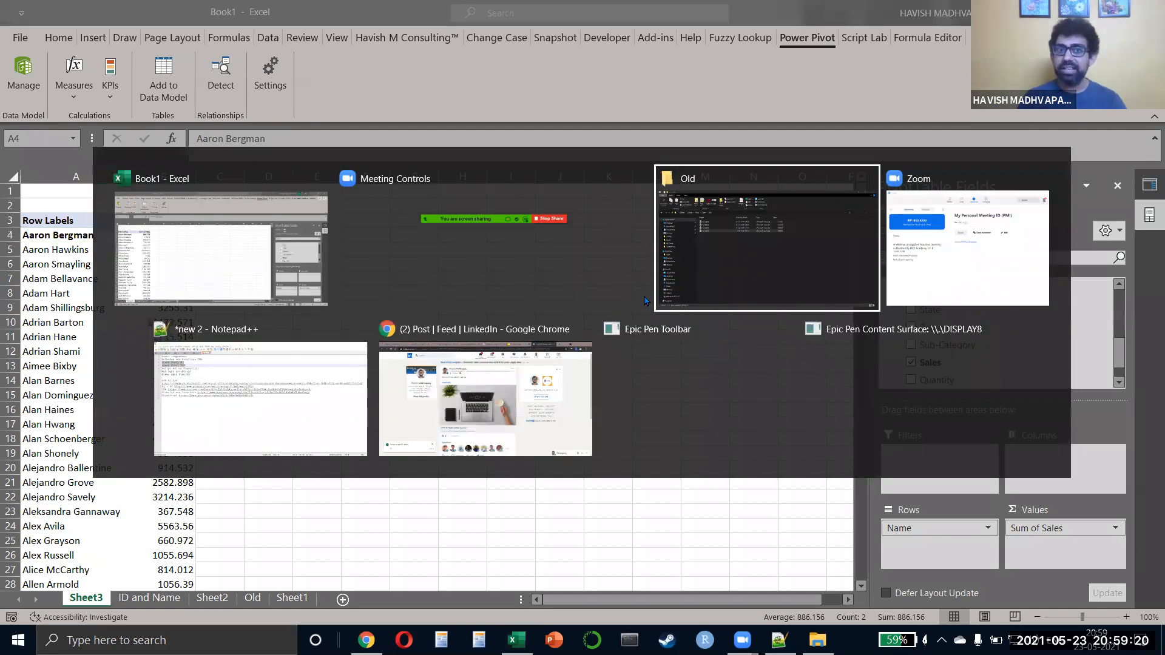
key(Down)
key(Up)
key(alt+Up)
key(Down)
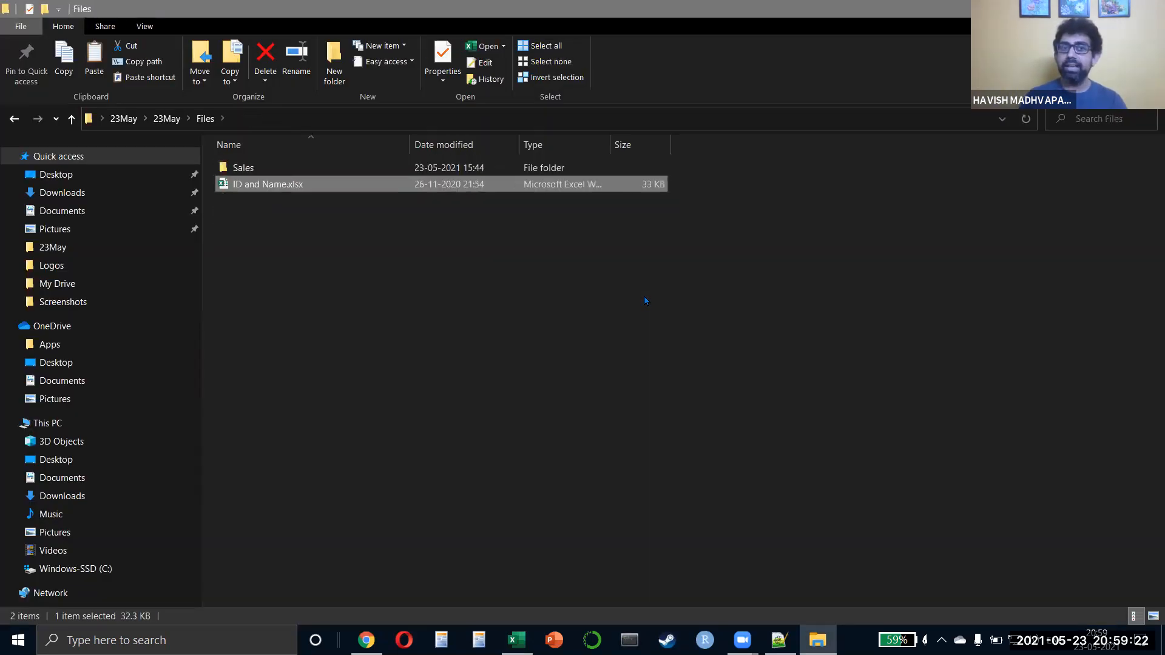
key(Up)
key(Return)
key(Down)
key(Up)
key(Return)
key(alt+Tab)
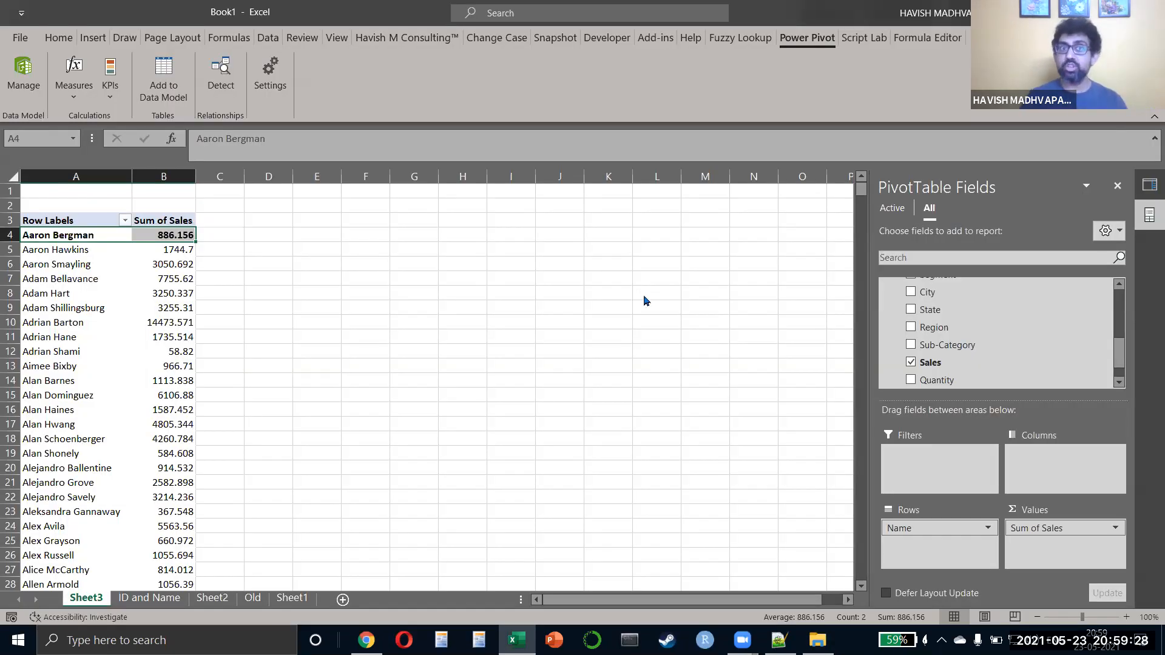
key(alt+Tab)
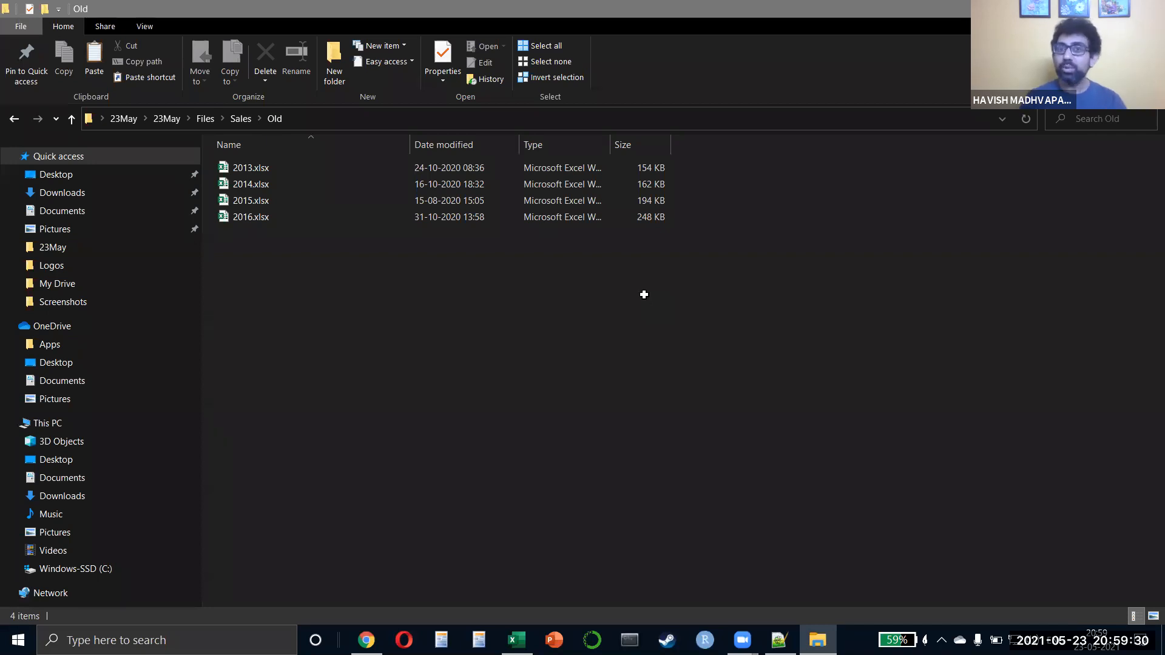
key(alt+Tab)
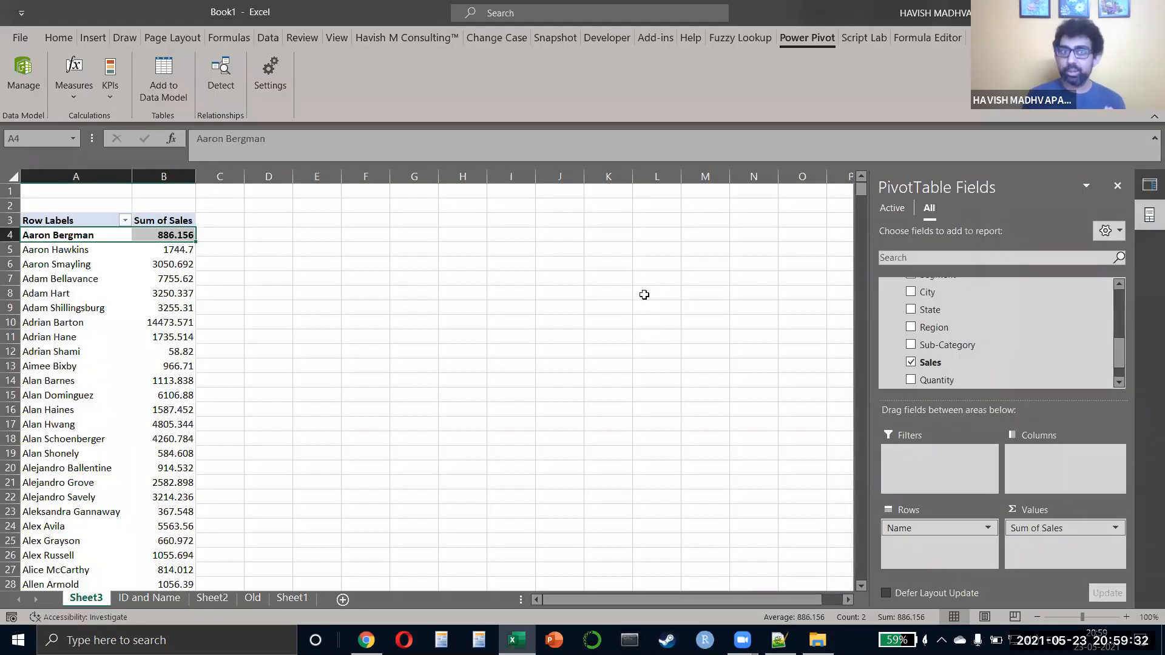
Step: Open the Power Pivot data model, review the database and other data sources it can import from, and cancel the Table Import Wizard
click(25, 76)
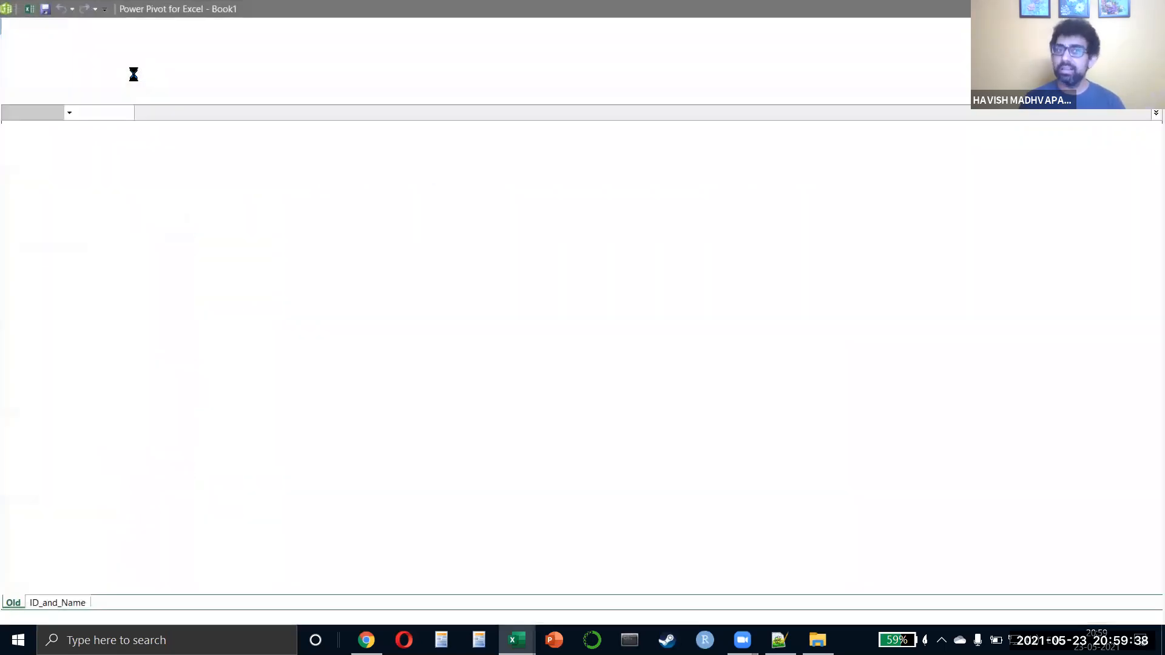
click(138, 78)
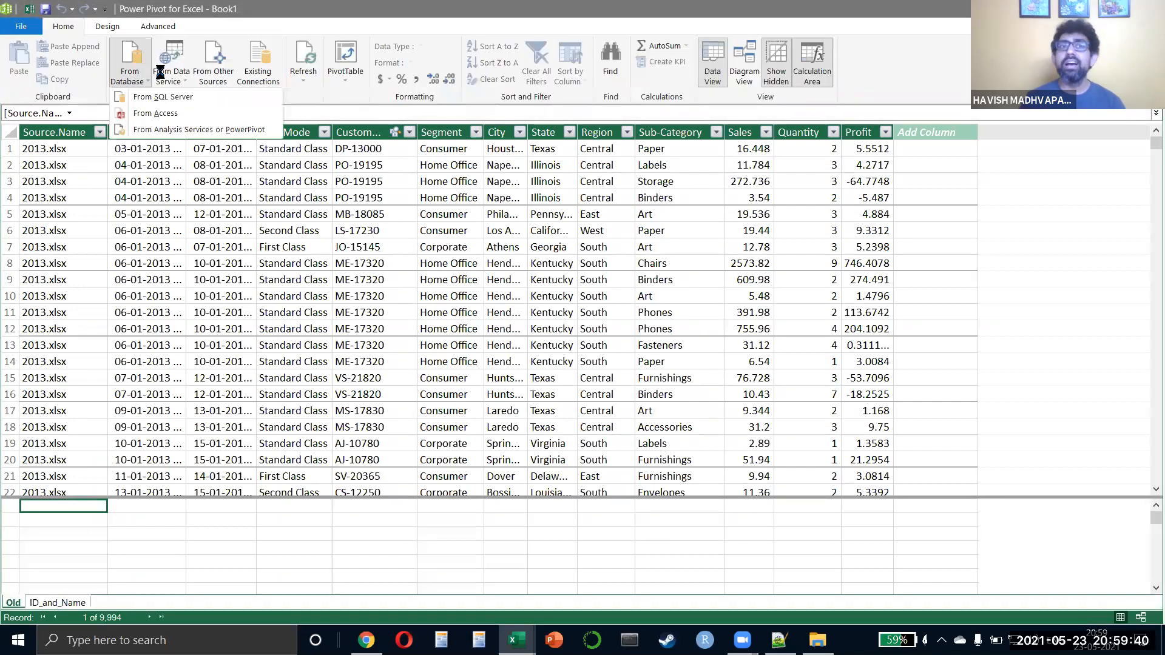
click(218, 72)
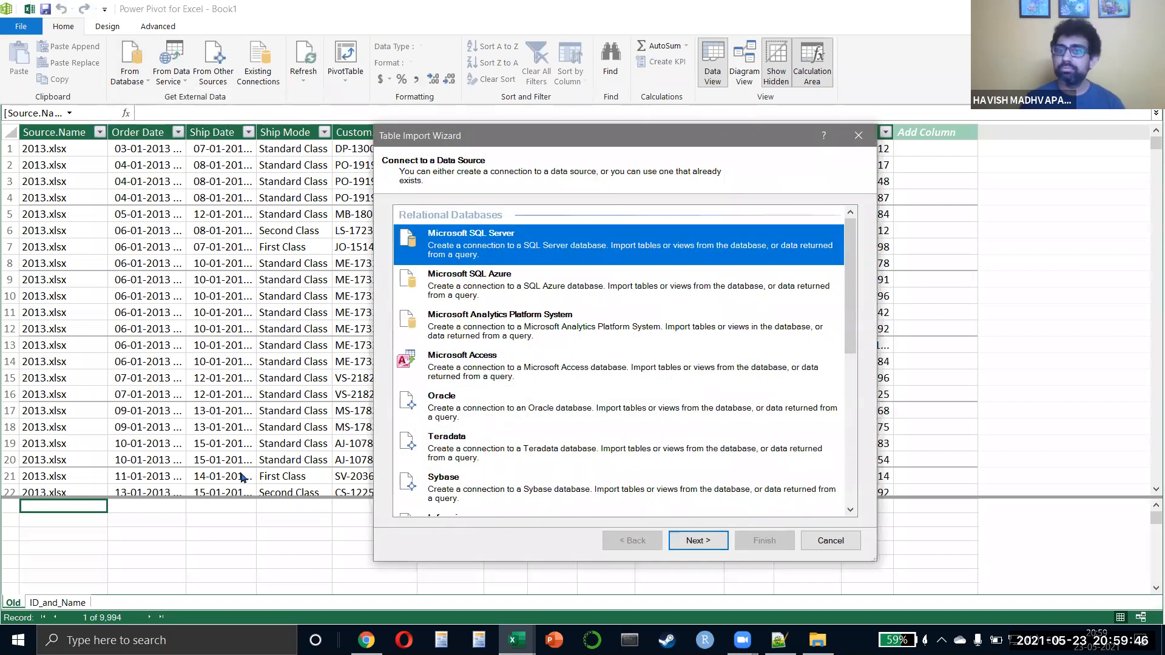
key(Down)
key(Down)
key(Down)
key(Down)
key(Down)
scroll(241, 478, down, 2)
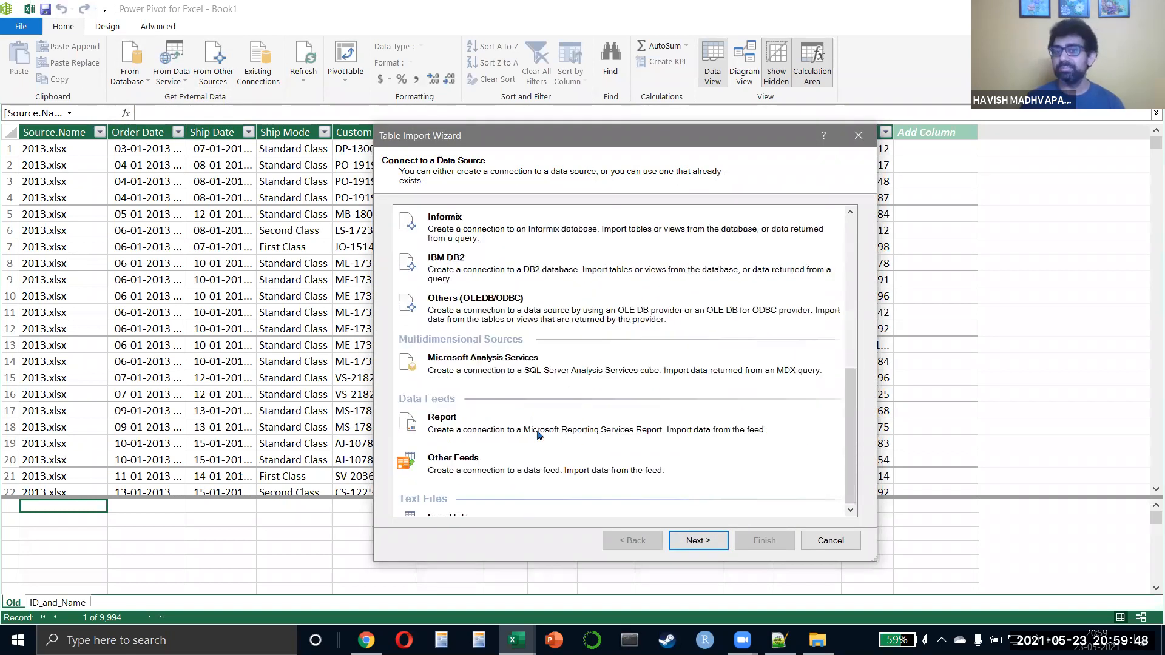
scroll(538, 436, down, 1)
scroll(538, 435, up, 2)
scroll(538, 435, up, 4)
click(838, 540)
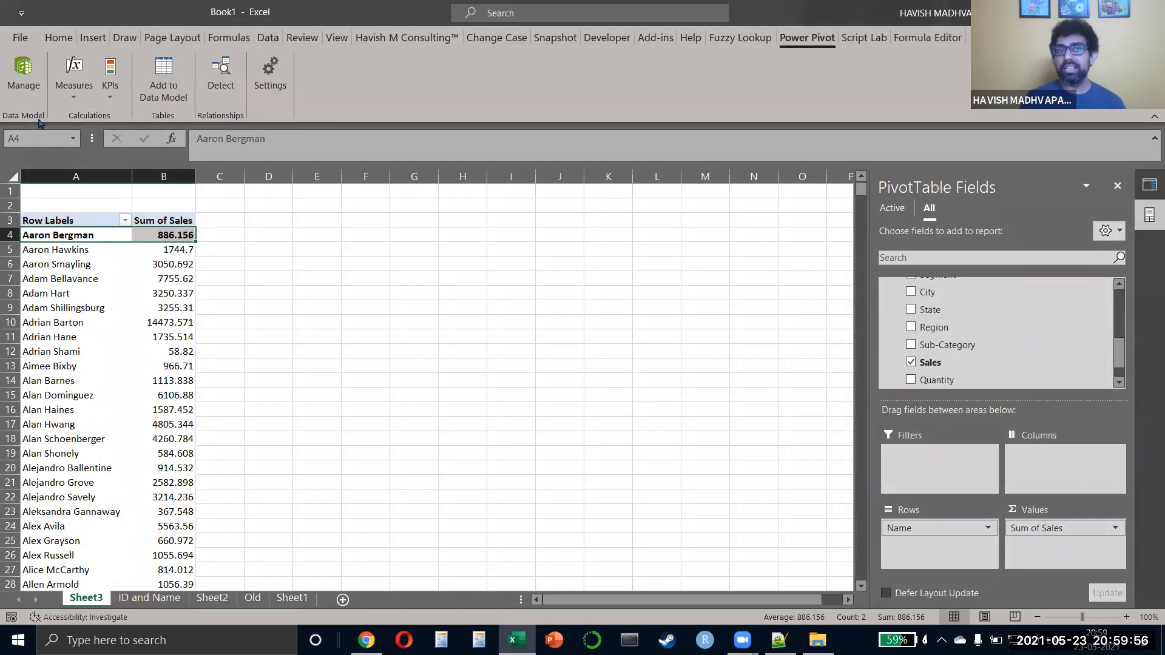
Step: Look up DAX functions starting with "sam" in a new measure's formula for the Old table, and discard the measure
click(63, 89)
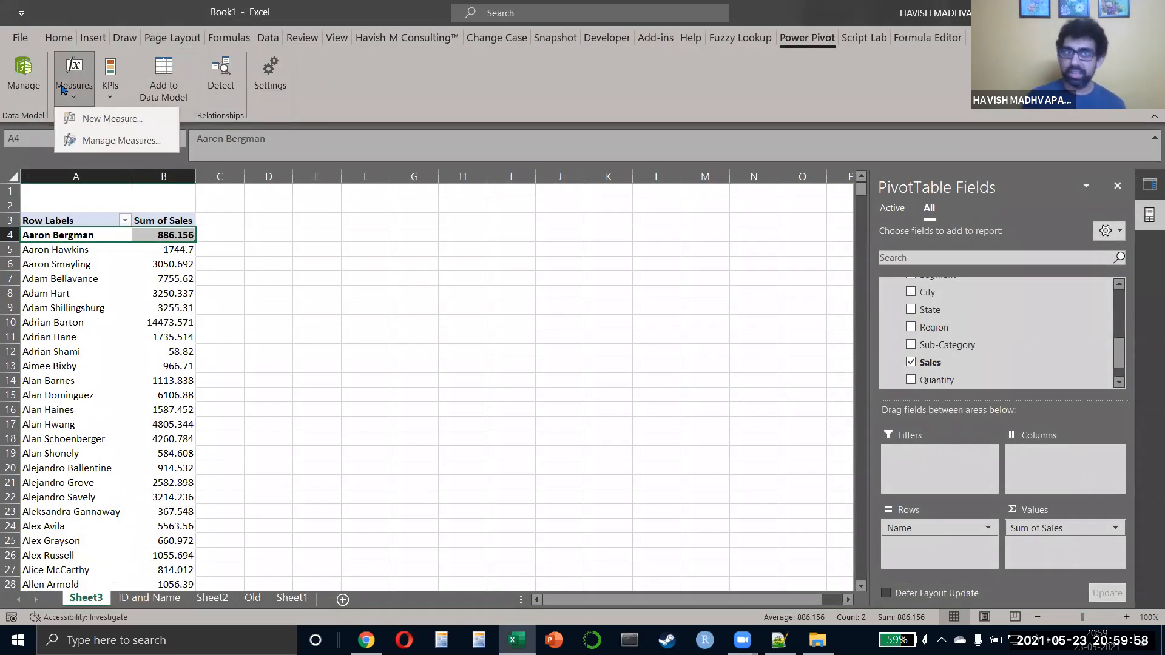
click(91, 119)
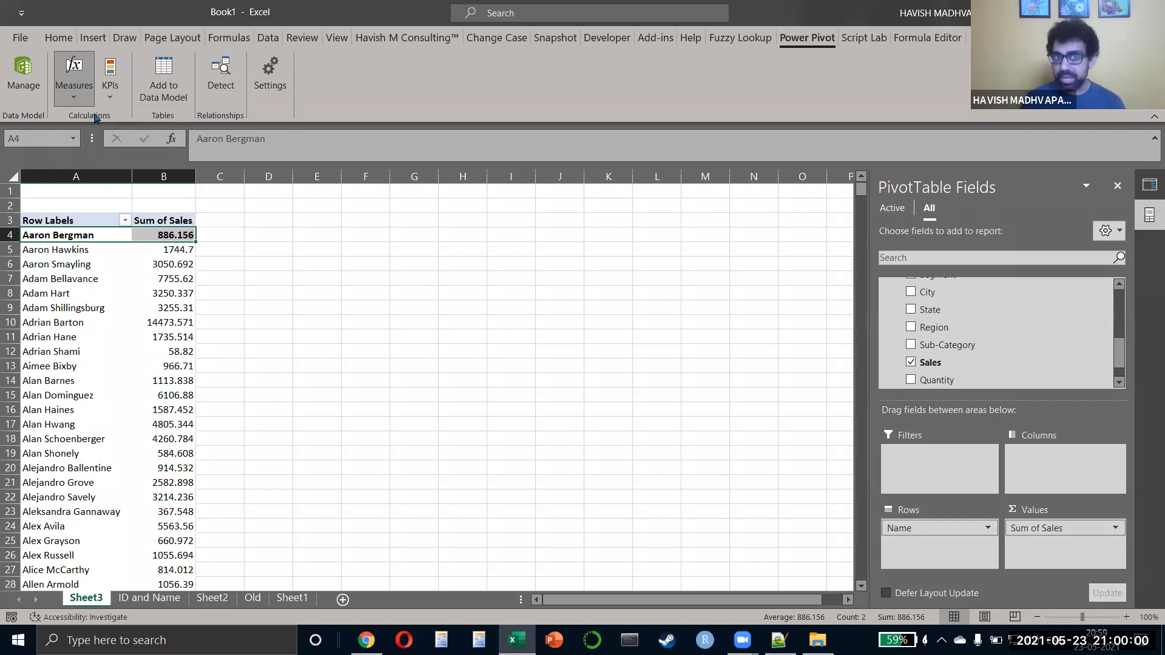
click(507, 294)
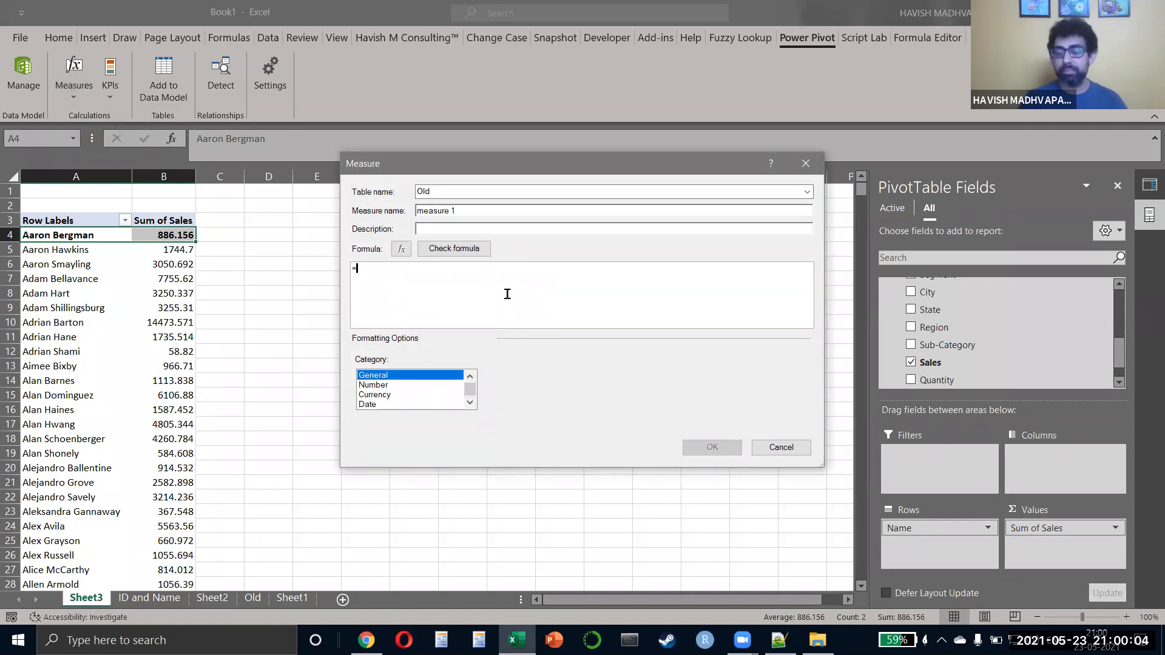
text(sam)
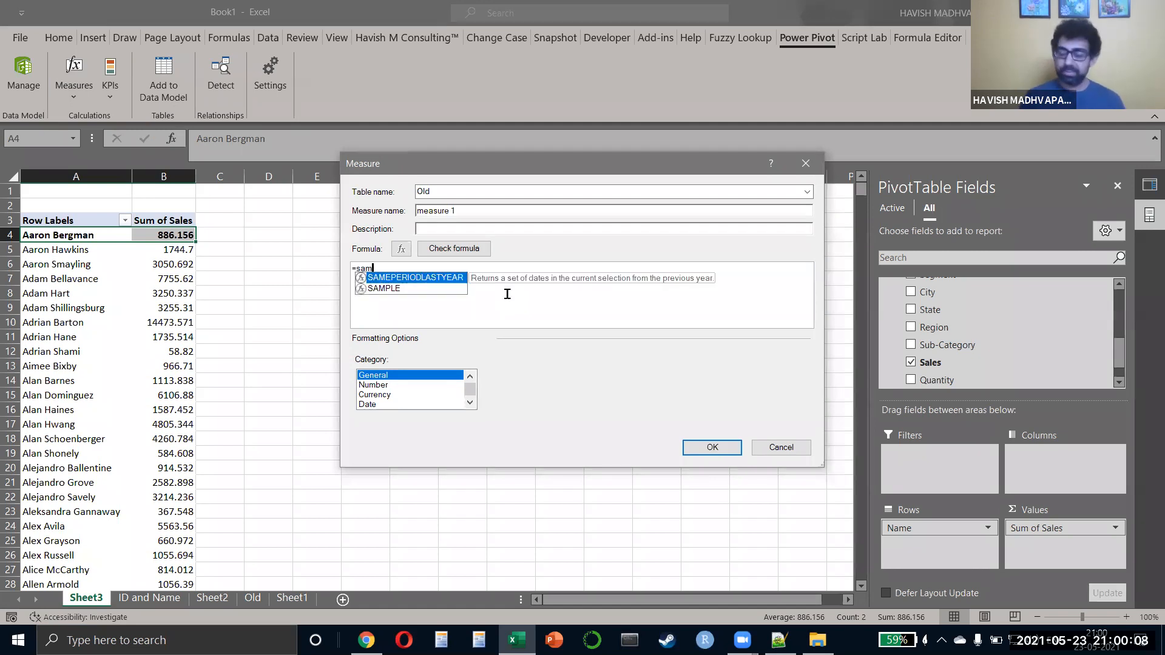
click(809, 164)
Step: Switch to the Excel components notes in Notepad++ and highlight "Formulas and Functions" on the second line
key(alt+Tab)
key(alt+Tab)
key(alt+Tab)
key(alt+Tab)
key(alt+Tab)
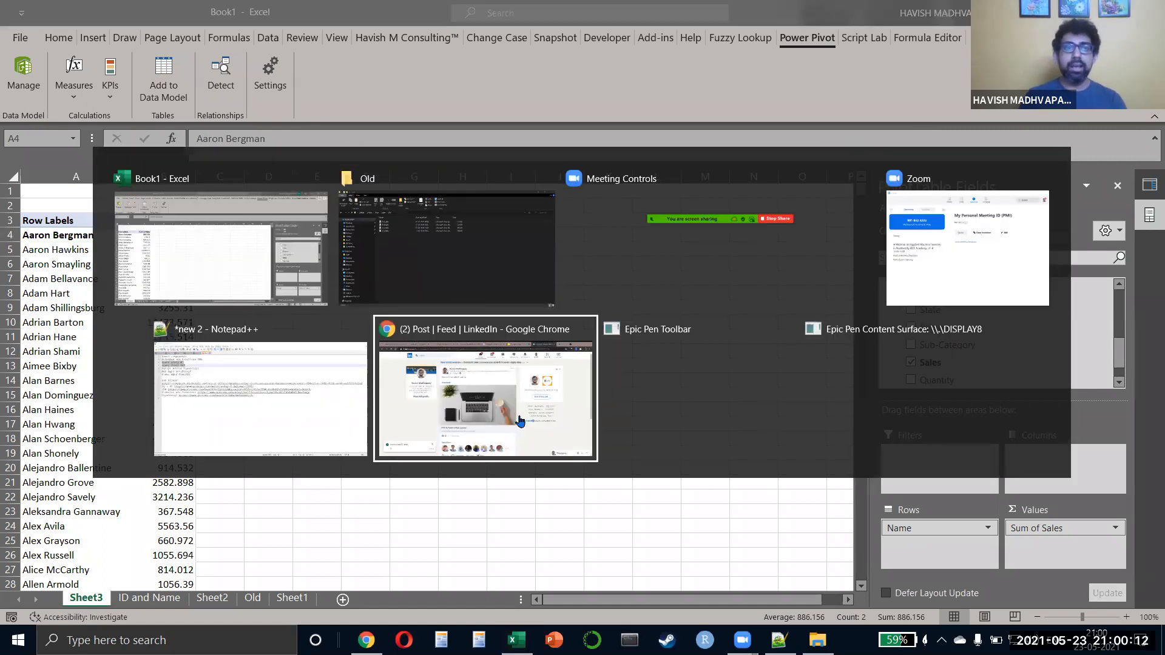
key(alt+Tab)
key(alt+Tab)
key(alt+Tab)
key(alt+Tab)
key(alt+Tab)
key(Up)
key(Up)
key(Right)
key(Right)
key(Right)
key(Right)
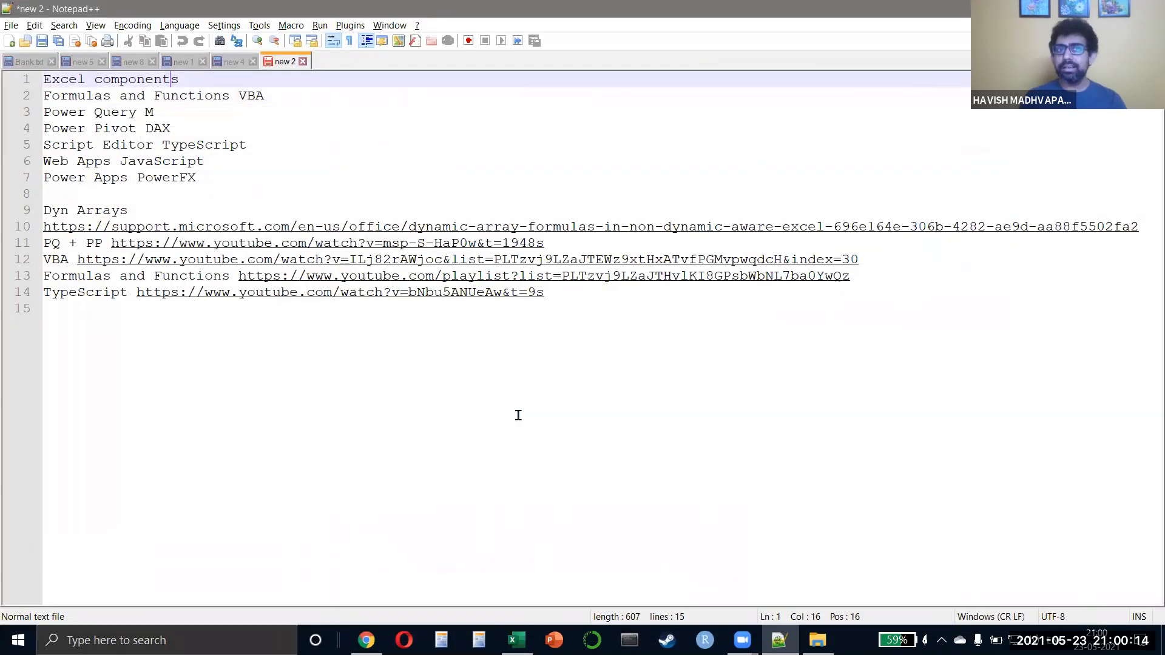
key(ctrl+shift+Right)
key(ctrl+shift+Right)
key(ctrl+shift+Right)
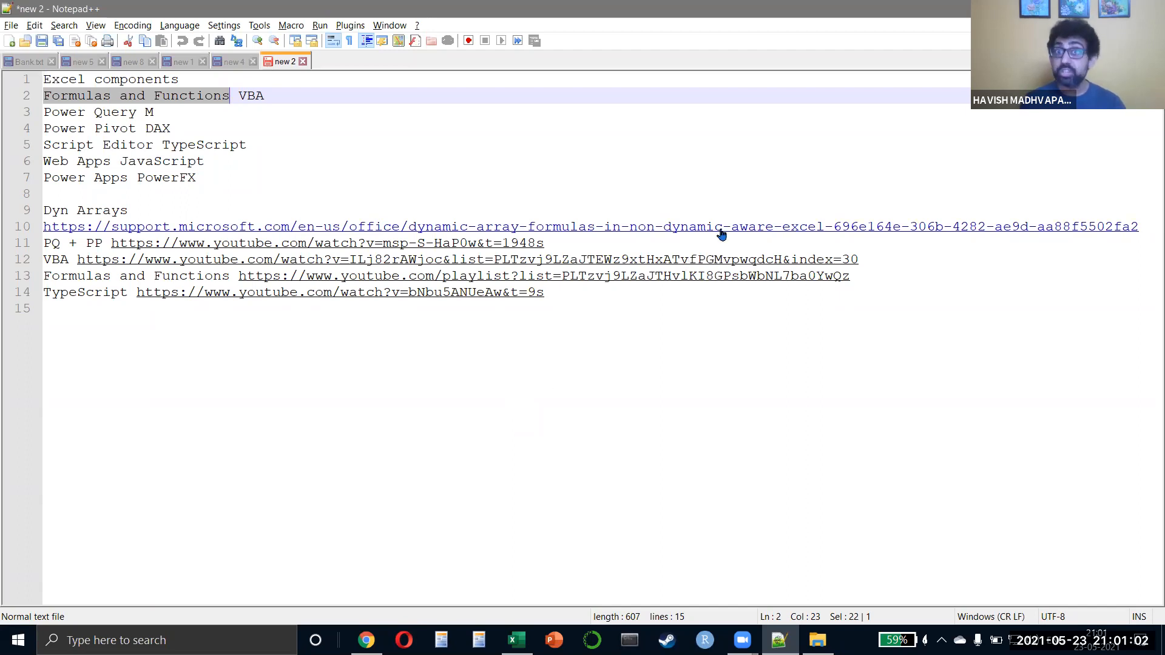
Step: Return to the Book1 workbook, compare the SORT and SORTBY function suggestions in cell J8 of Sheet3, and discard the entry
key(alt+Tab)
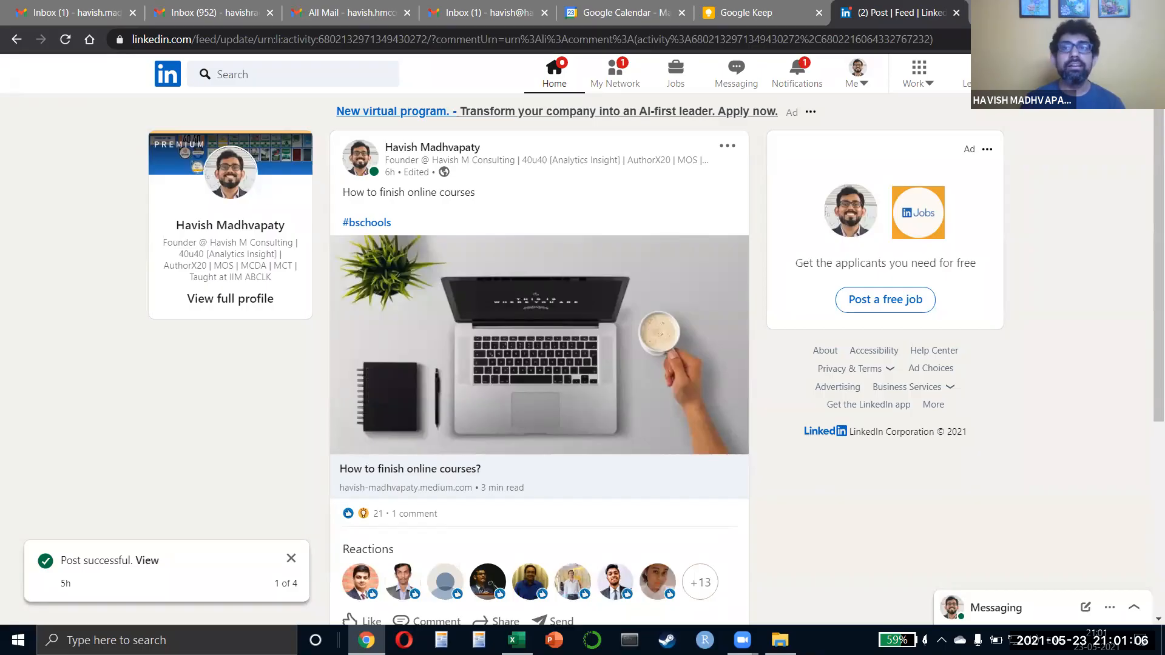
key(alt+Tab)
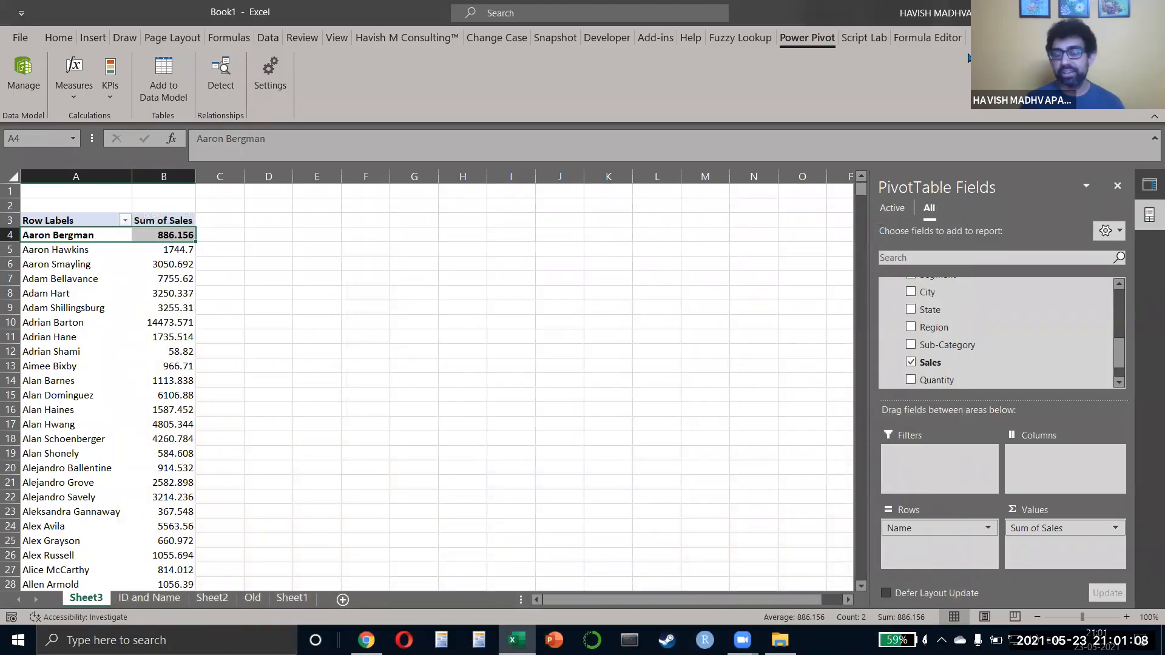
click(559, 297)
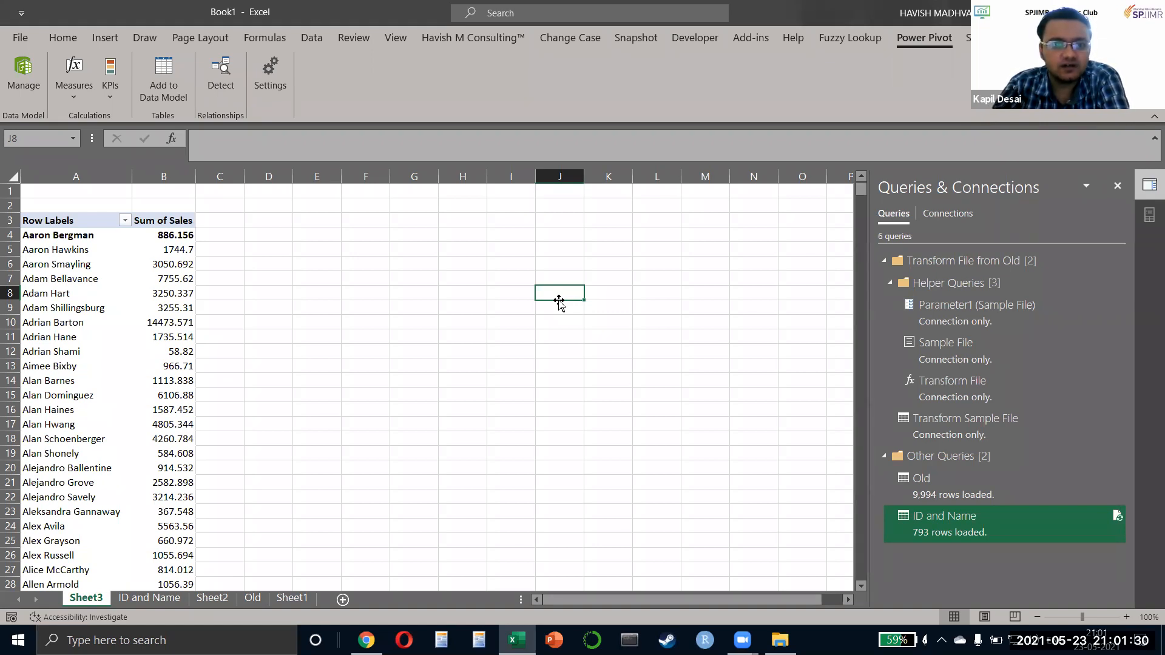
text(=sort)
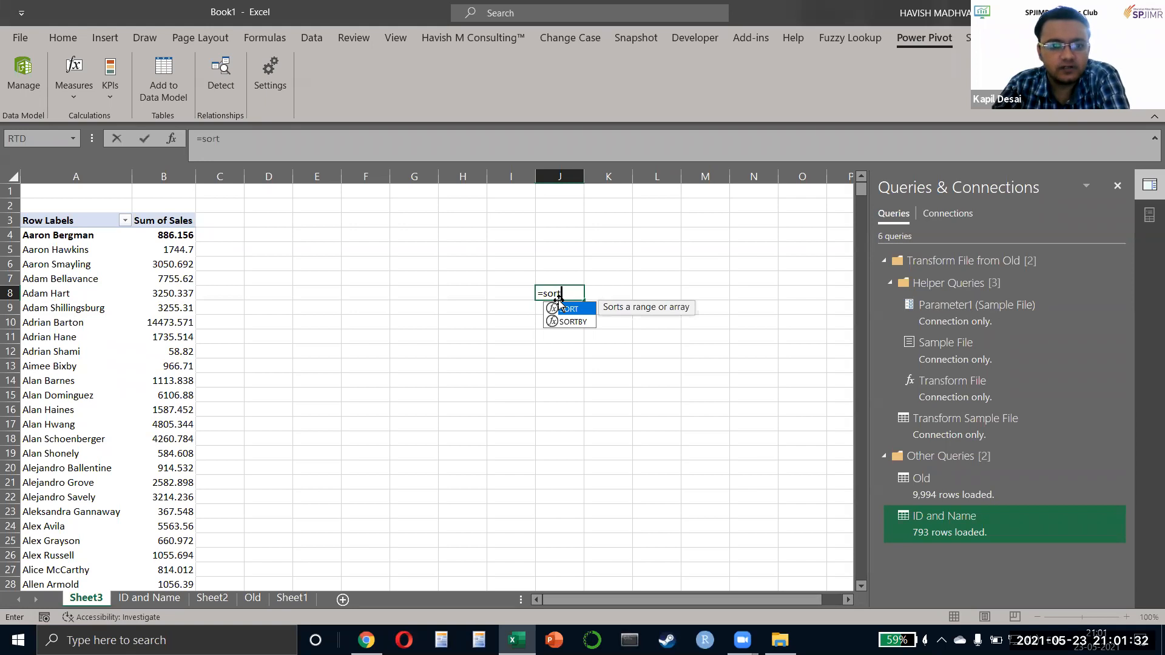
key(Down)
key(Up)
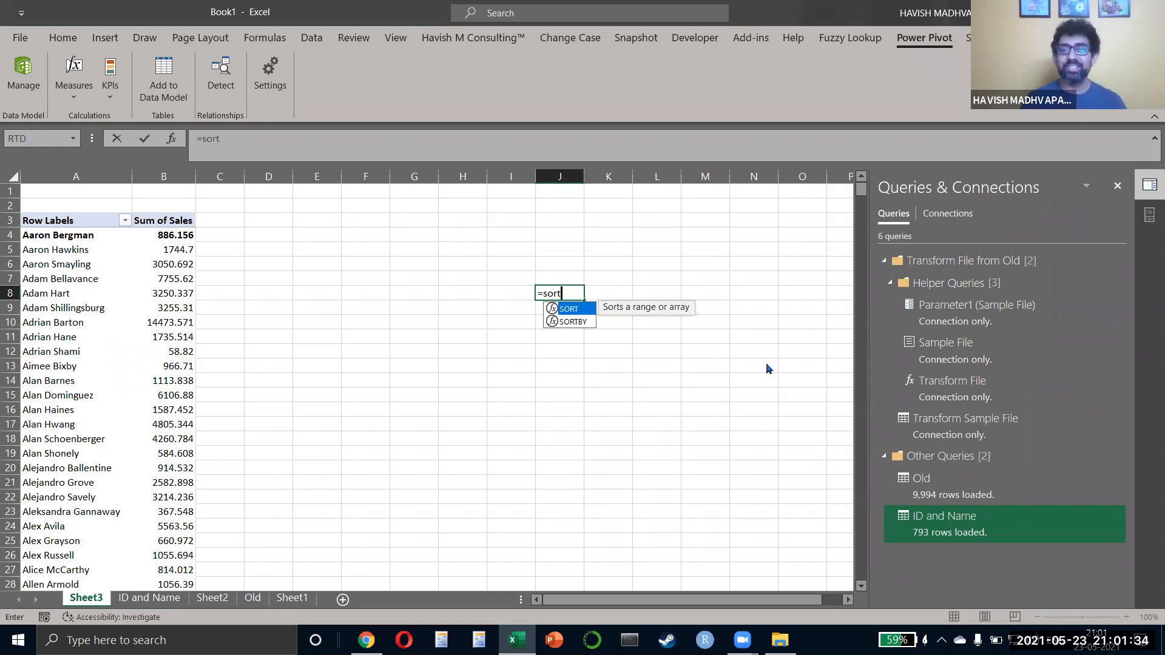
key(Down)
key(Up)
key(Down)
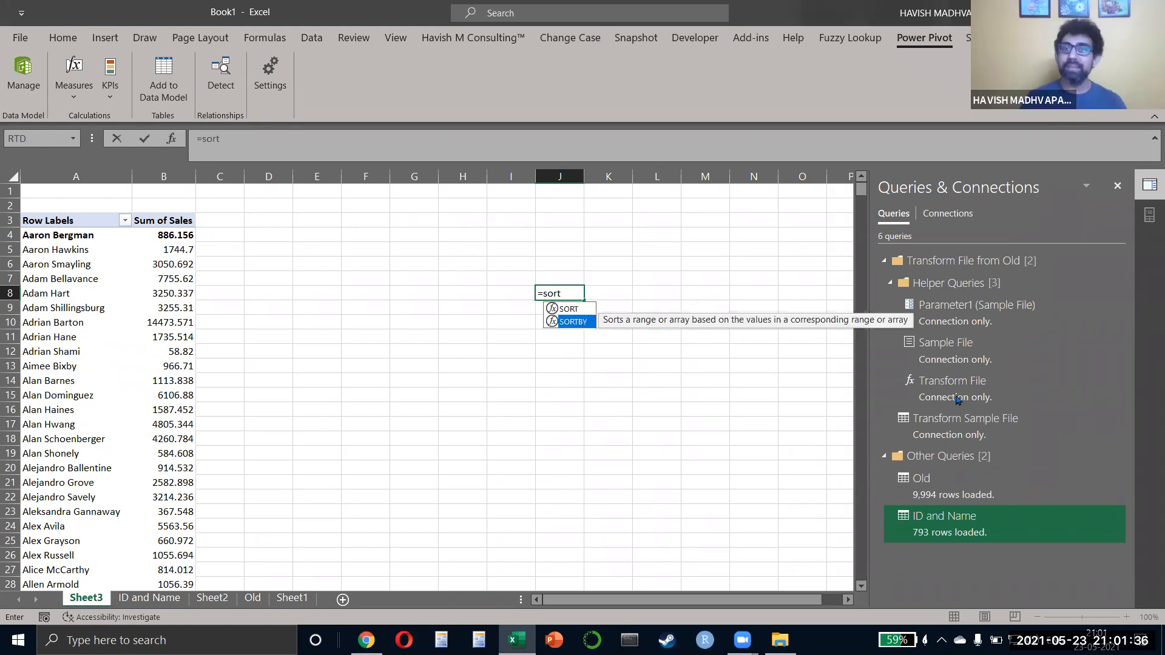
key(Up)
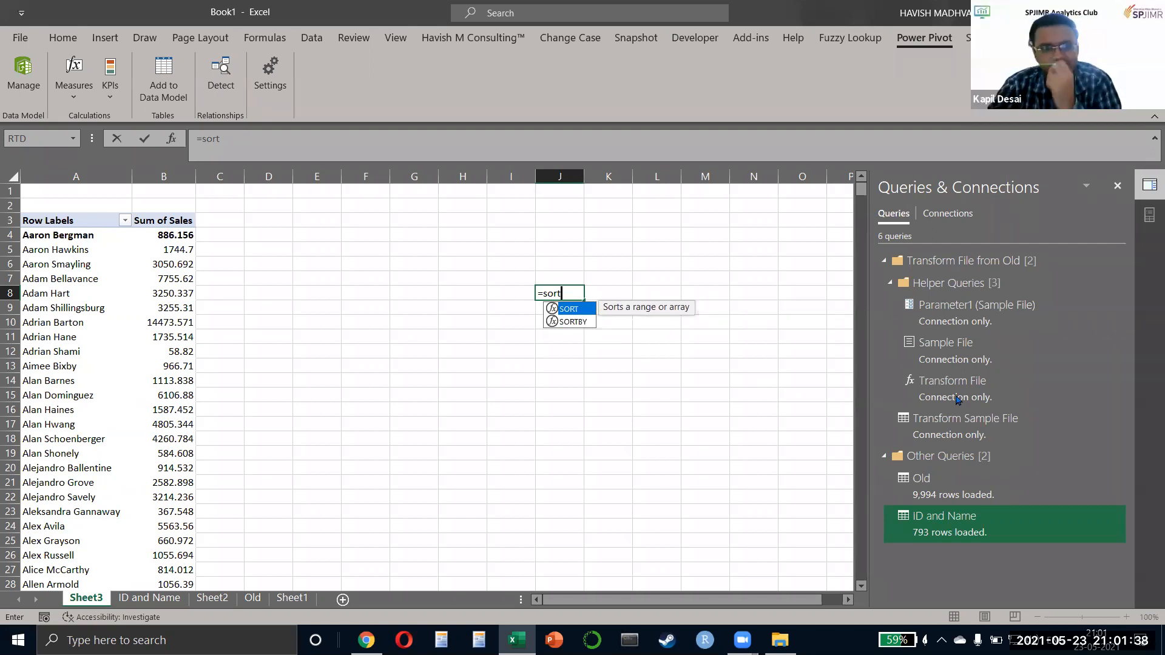
key(Escape)
key(Escape)
Step: Close the Book1 workbook and the File Explorer window showing the Old folder, leaving the desktop clear
mouse_move(957, 400)
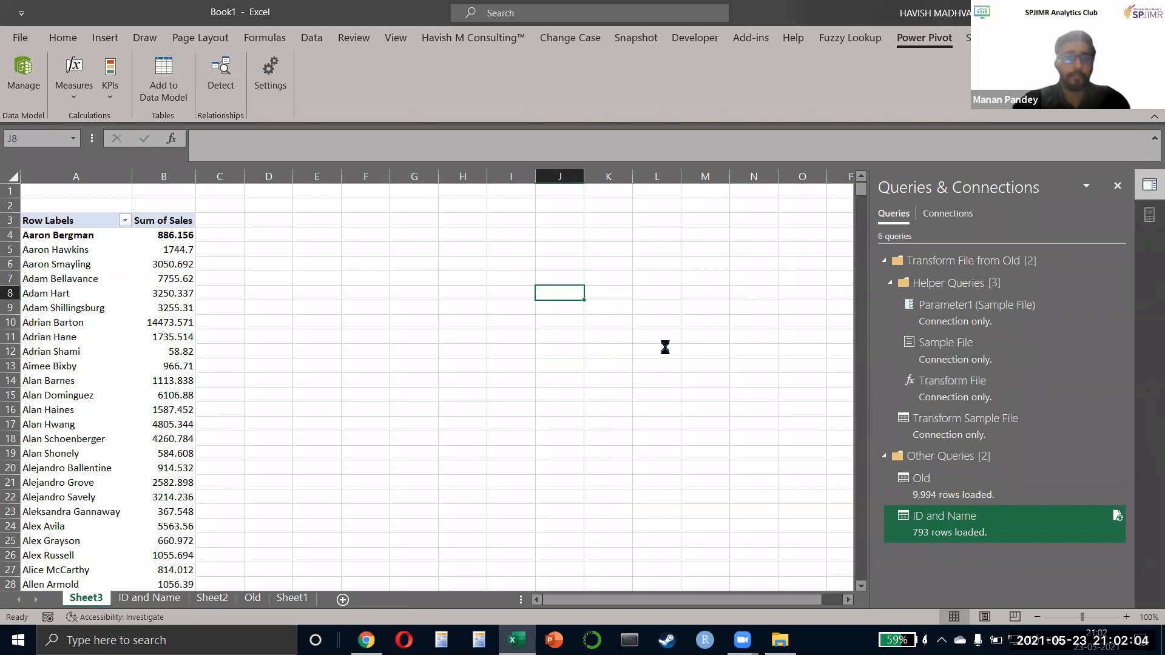
click(711, 400)
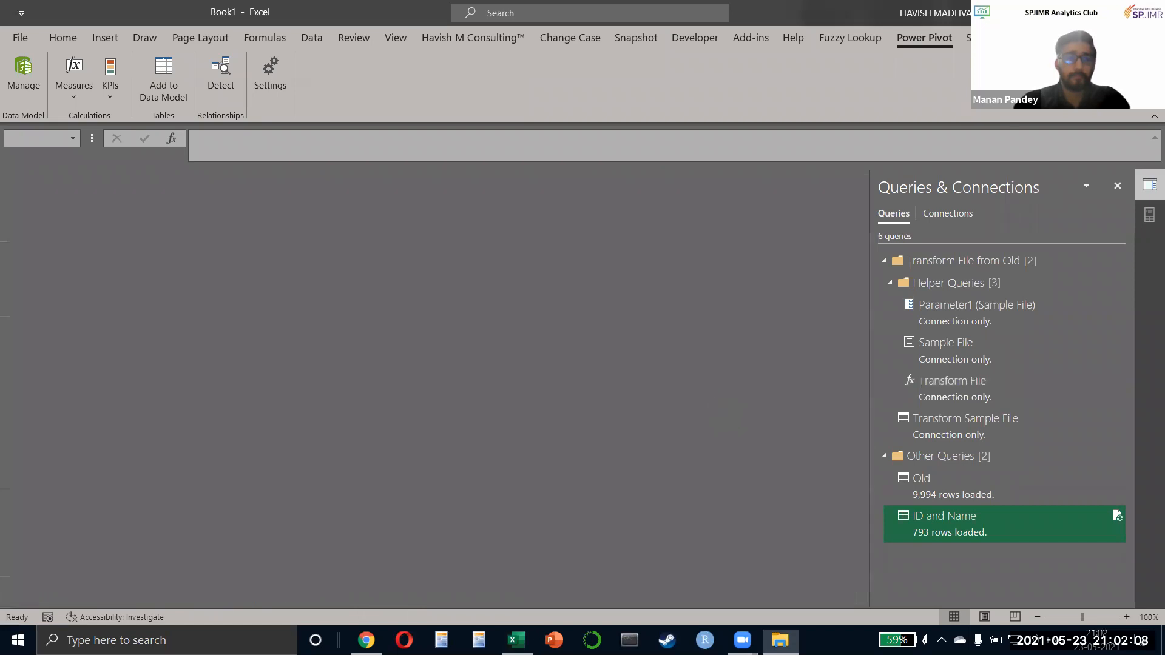
key(alt+F4)
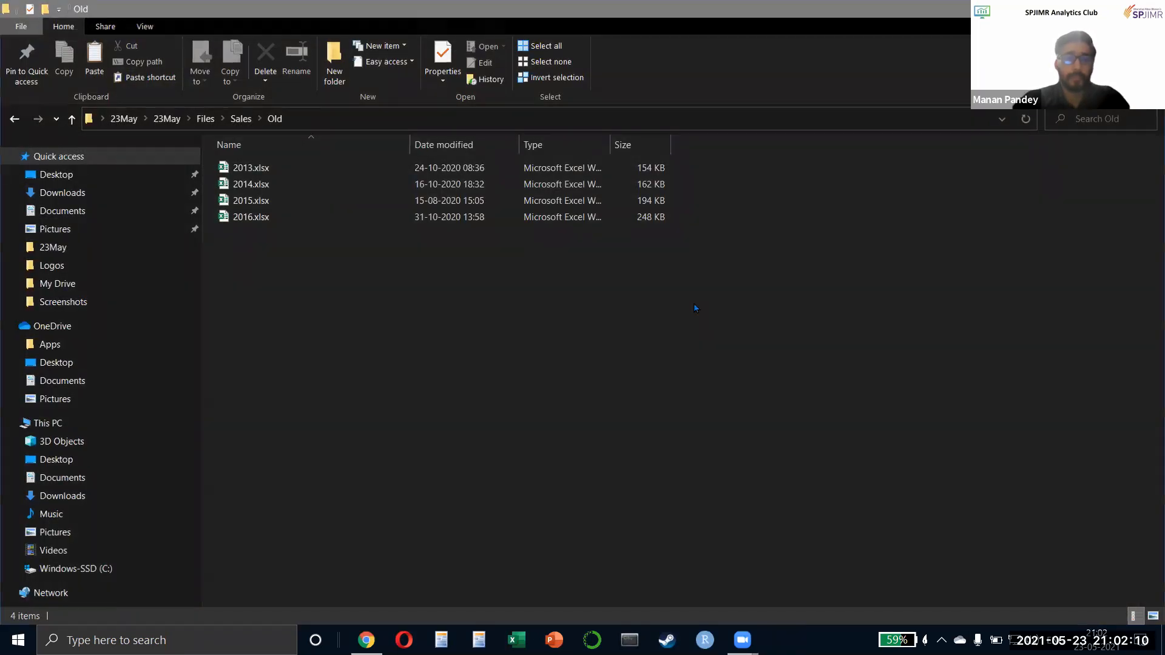
key(alt+Tab)
key(Escape)
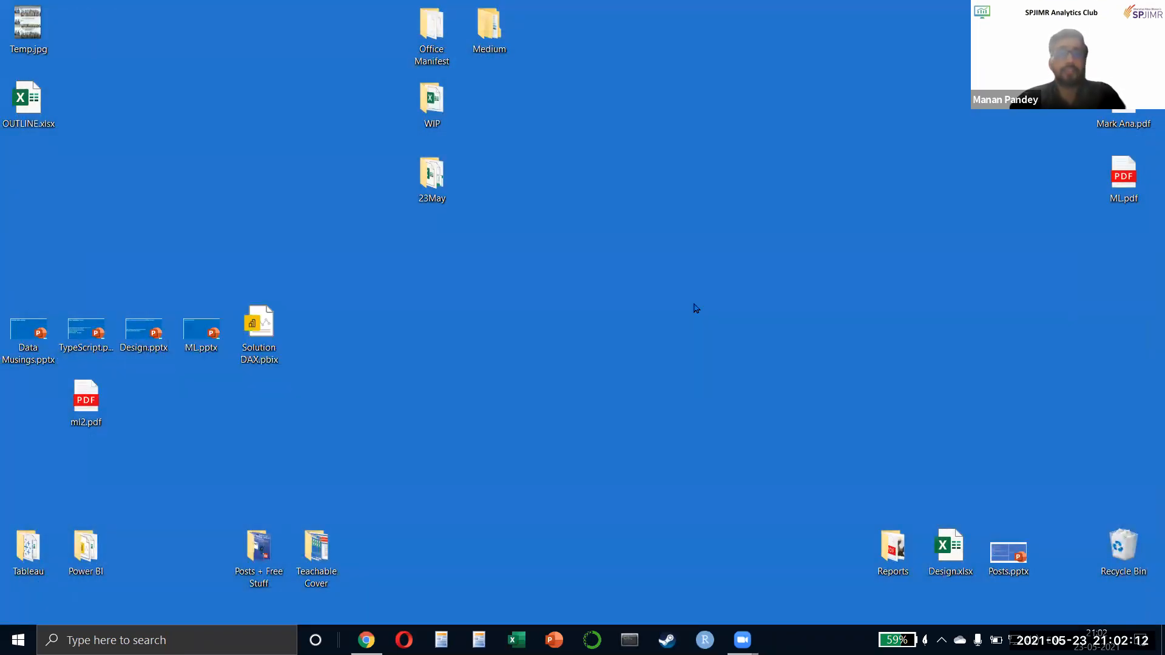
Step: Open a new File Explorer window
key(super+e)
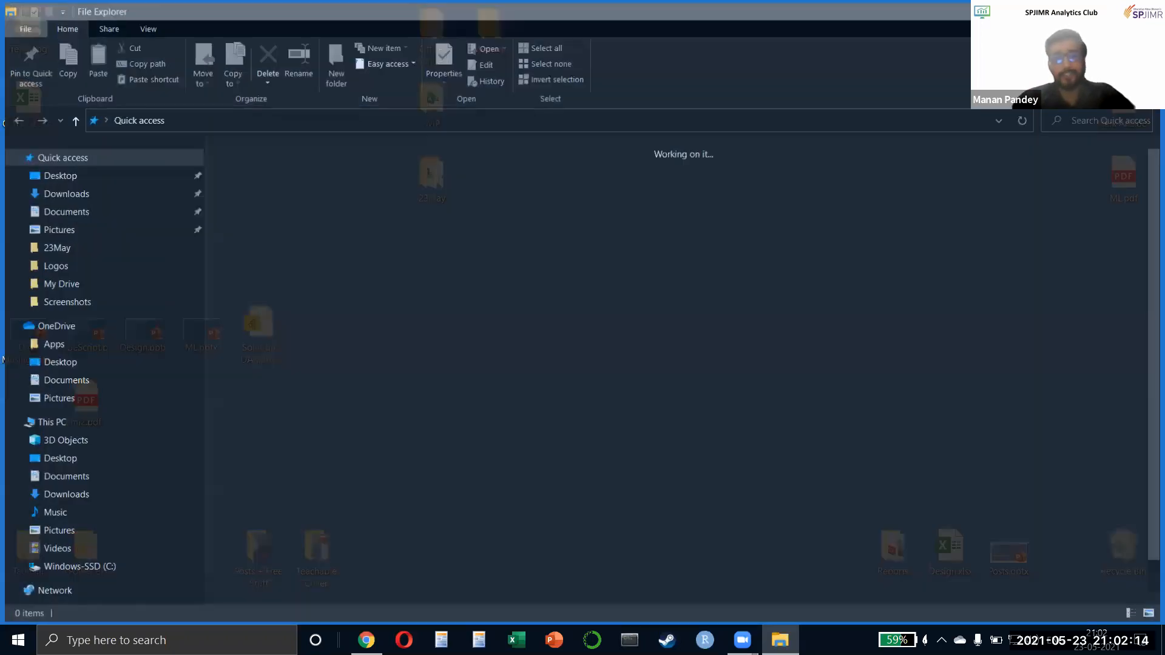